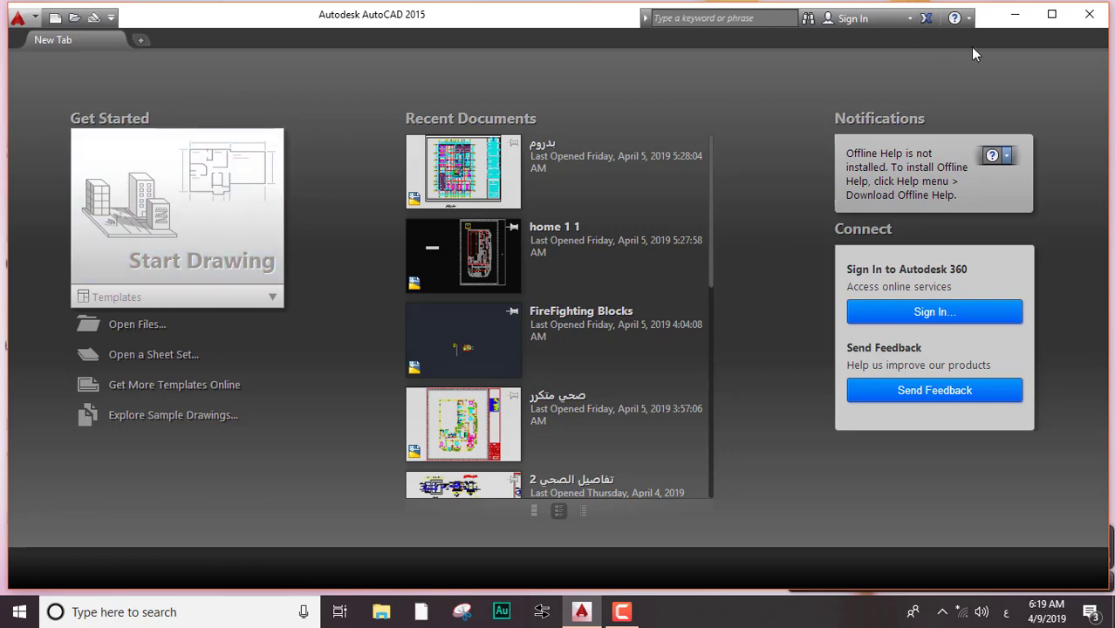
Maximize the AutoCAD 2015 window while the Start page is showing
{"action": "left_click", "coordinate": [1051, 14]}
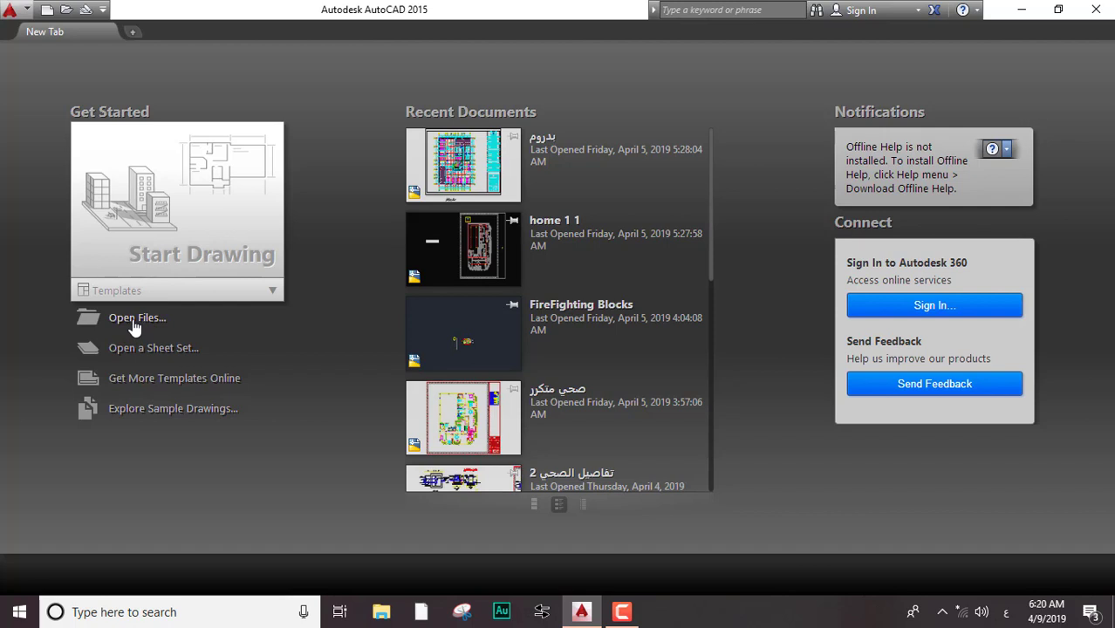
Create the blank Drawing1 and close the extra New Tab start page that opened
{"action": "left_click", "coordinate": [175, 195]}
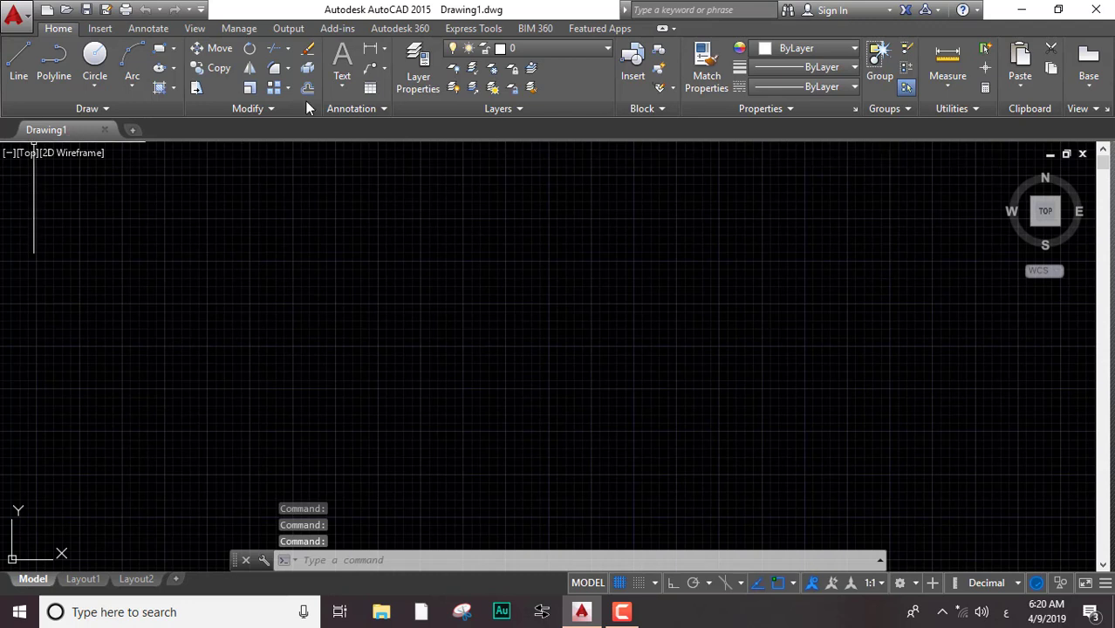
{"action": "left_click", "coordinate": [133, 130]}
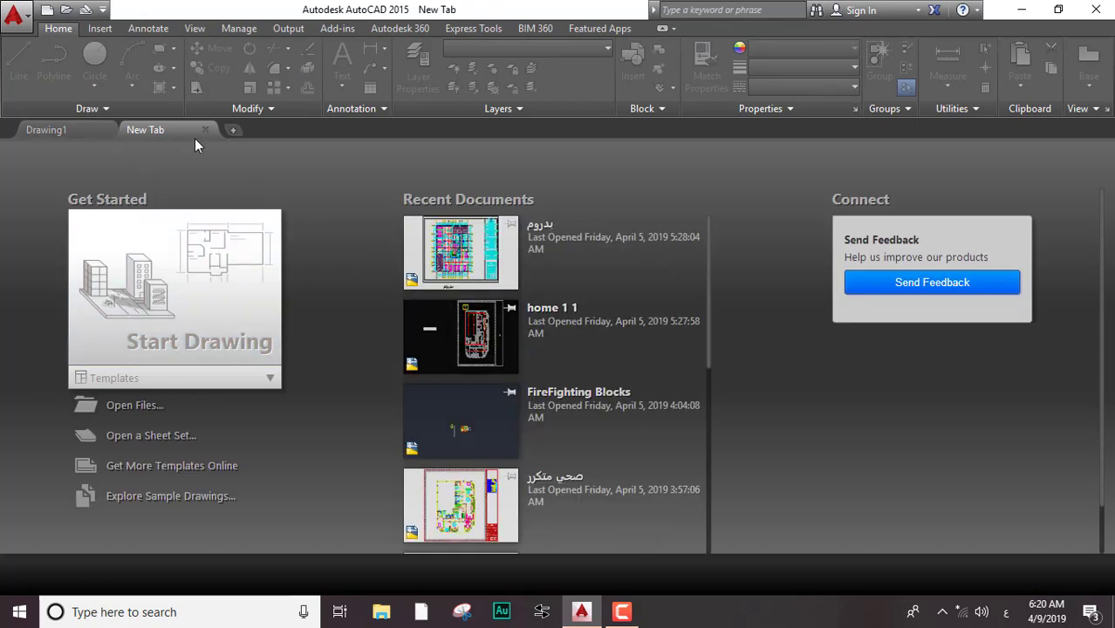
{"action": "left_click", "coordinate": [204, 129]}
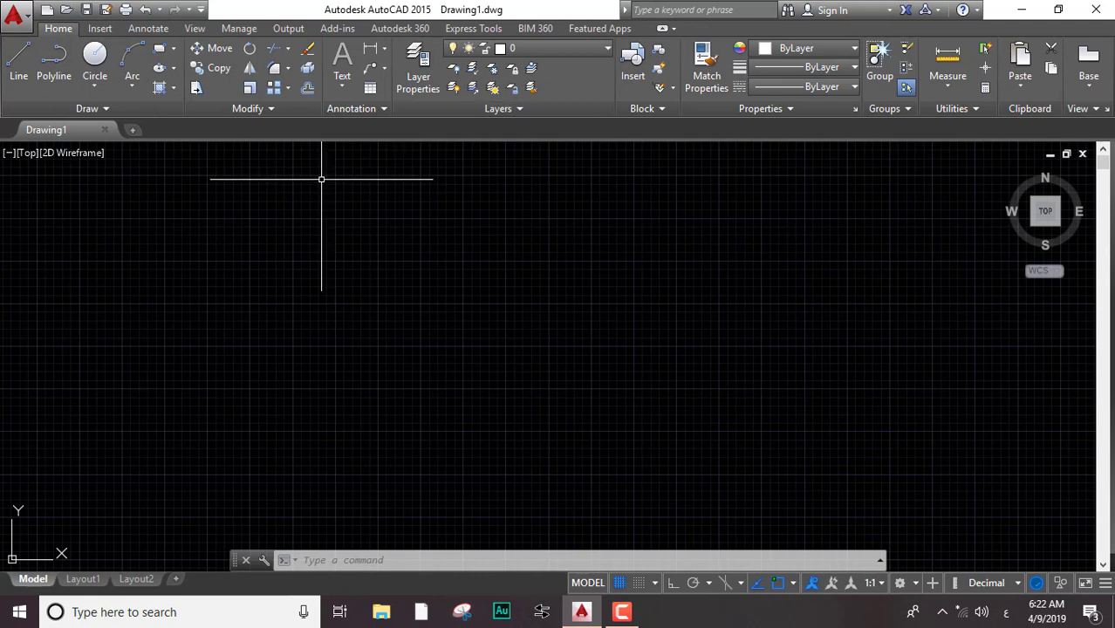
{"action": "left_click", "coordinate": [100, 29]}
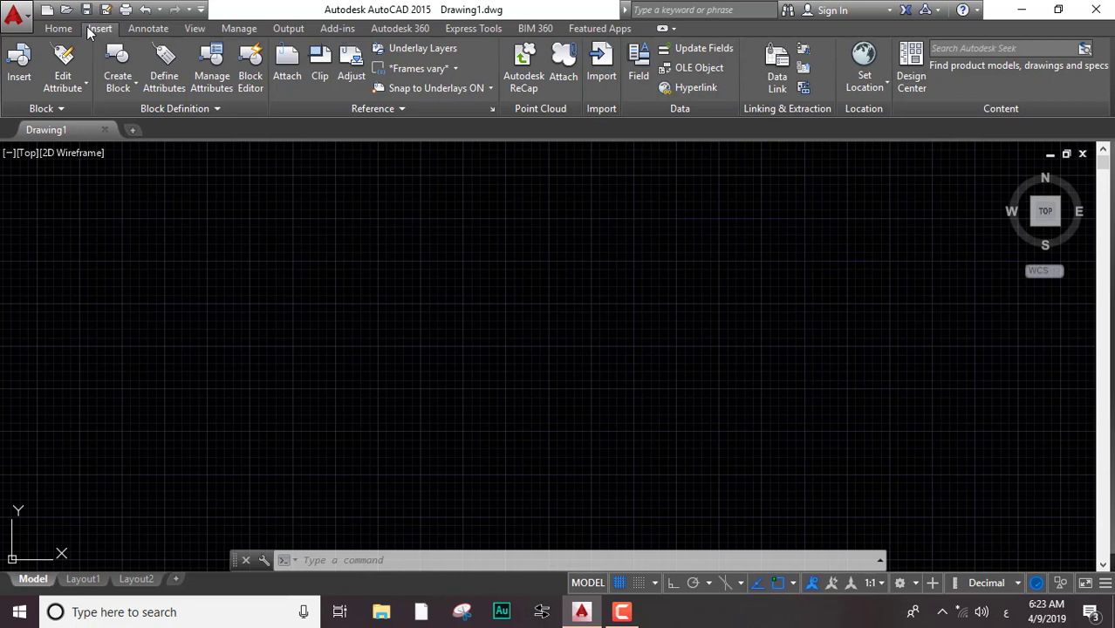
{"action": "left_click", "coordinate": [140, 29]}
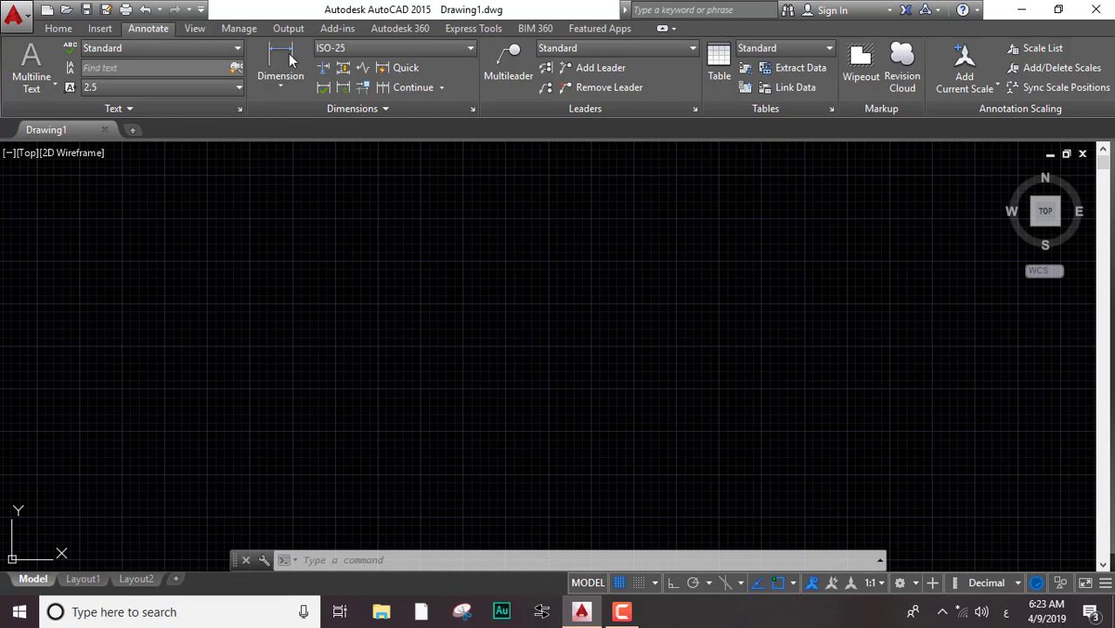
{"action": "left_click", "coordinate": [201, 29]}
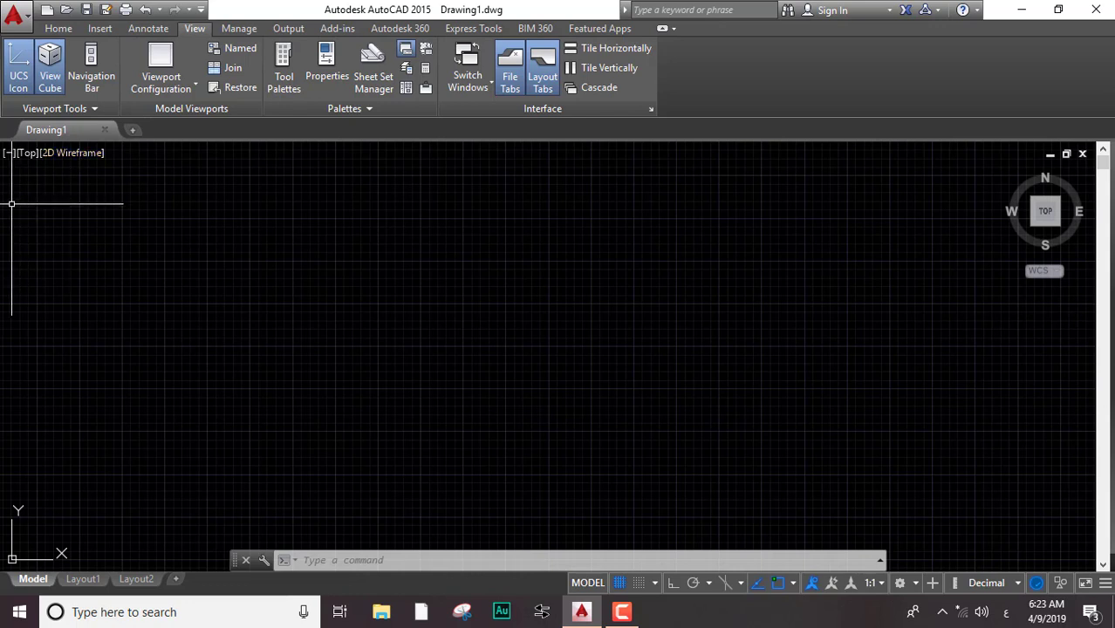
{"action": "left_click", "coordinate": [247, 31]}
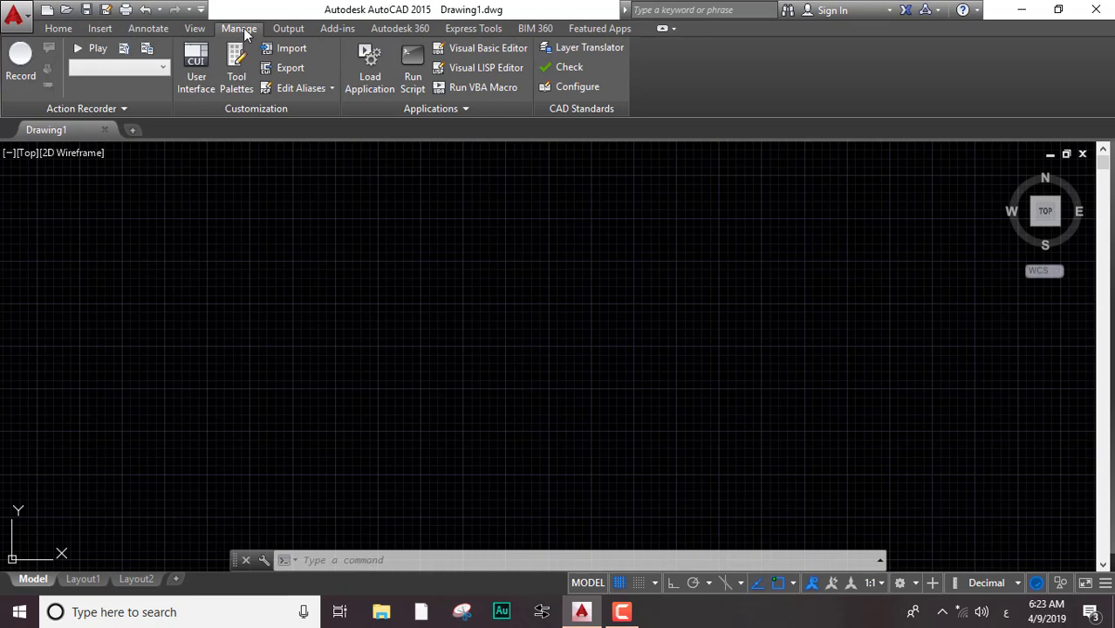
{"action": "left_click", "coordinate": [288, 36]}
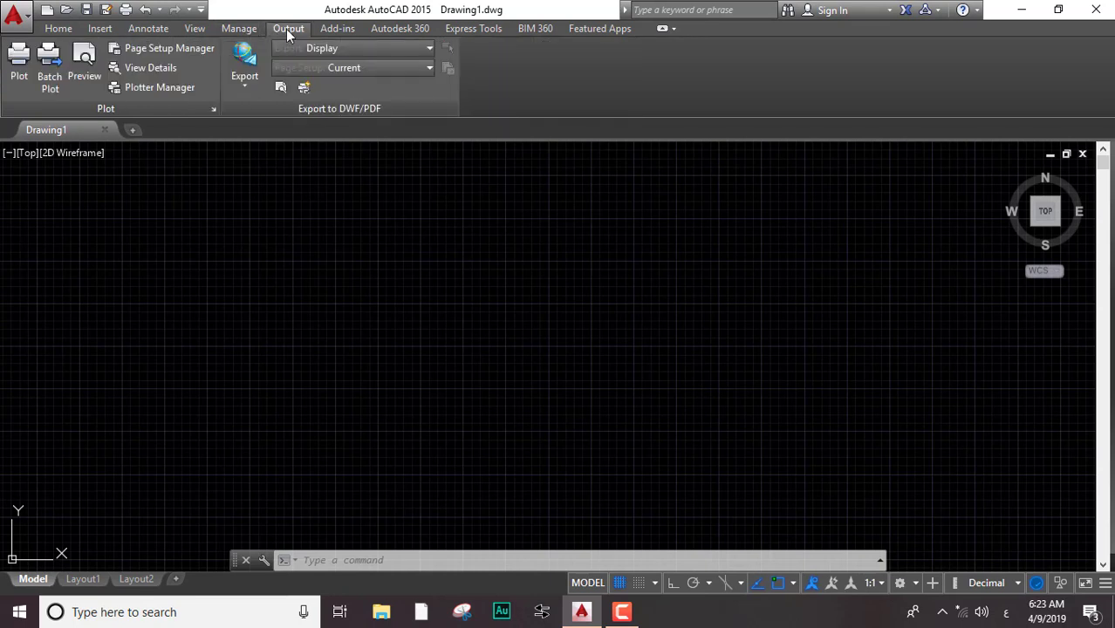
{"action": "left_click", "coordinate": [344, 31]}
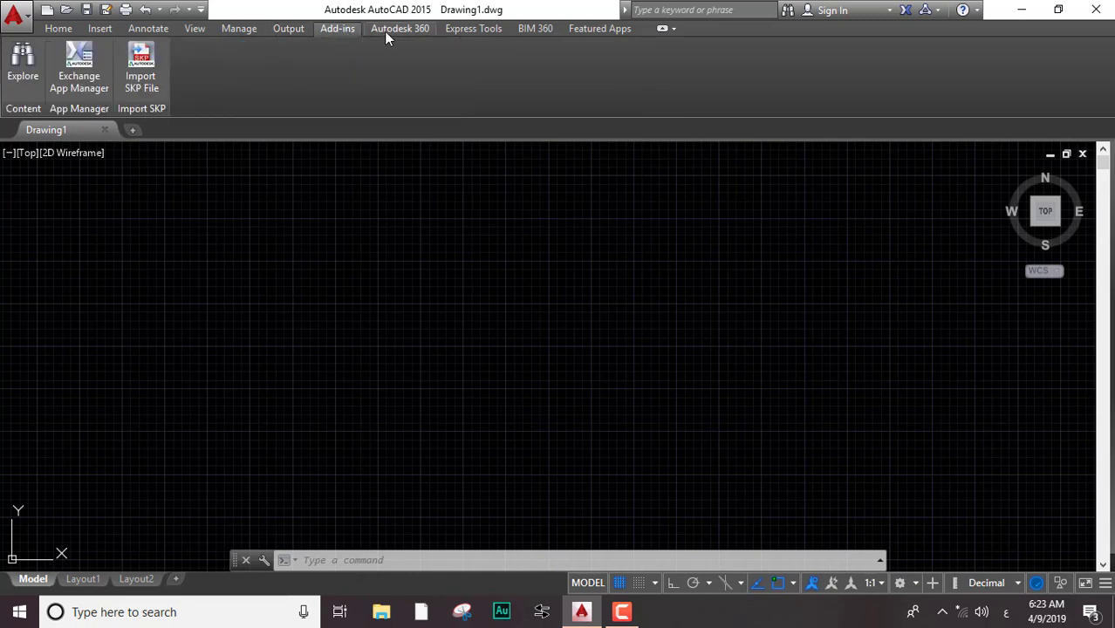
{"action": "left_click", "coordinate": [385, 31]}
{"action": "left_click", "coordinate": [478, 30]}
{"action": "left_click", "coordinate": [535, 29]}
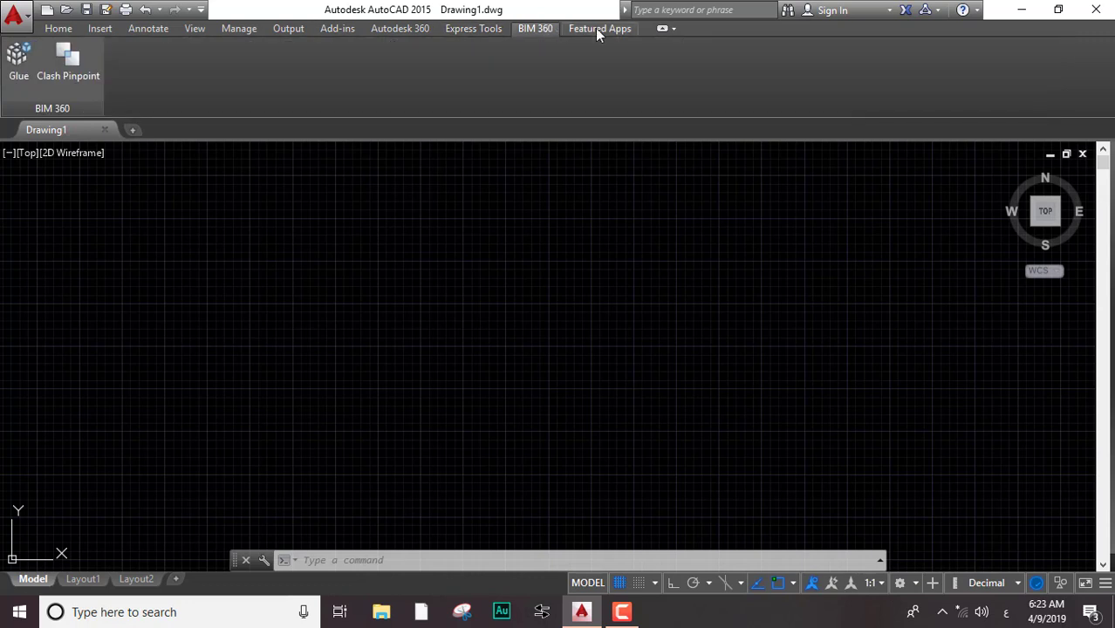
{"action": "left_click", "coordinate": [599, 30]}
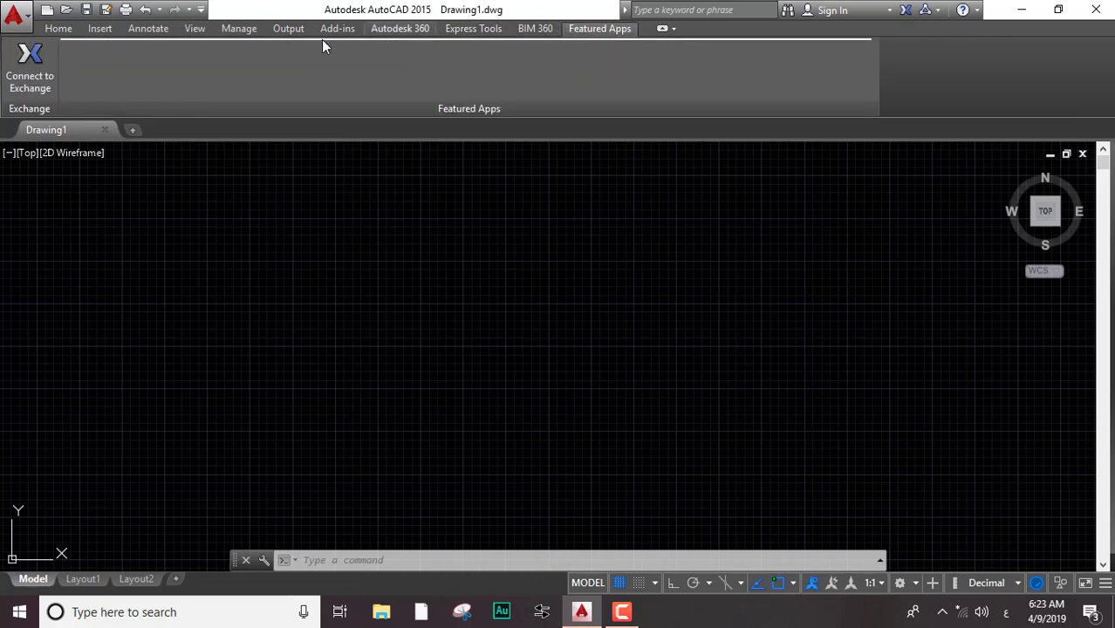
{"action": "left_click", "coordinate": [57, 31]}
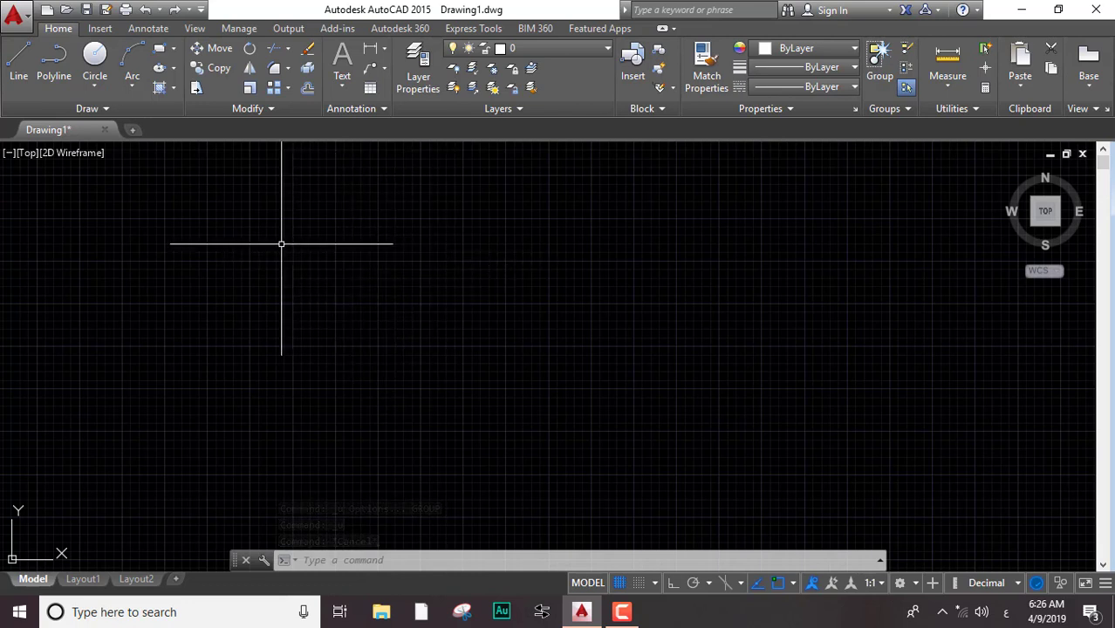
In Options > Display, apply the Light colour scheme, then reselect Dark
{"action": "right_click", "coordinate": [556, 241]}
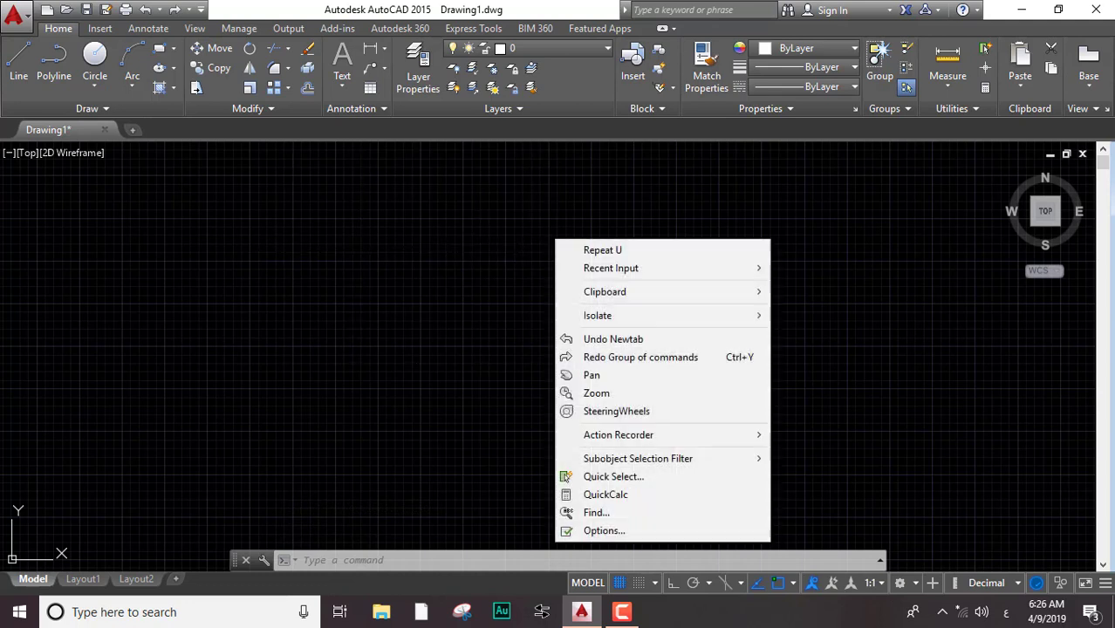
{"action": "left_click", "coordinate": [634, 532]}
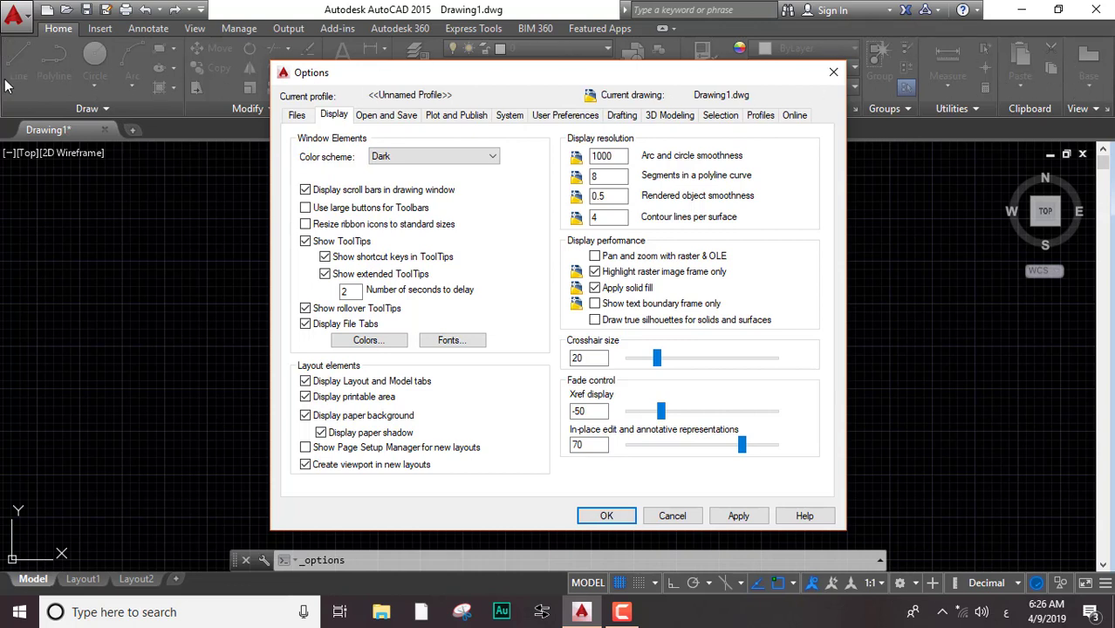
{"action": "left_click", "coordinate": [390, 157]}
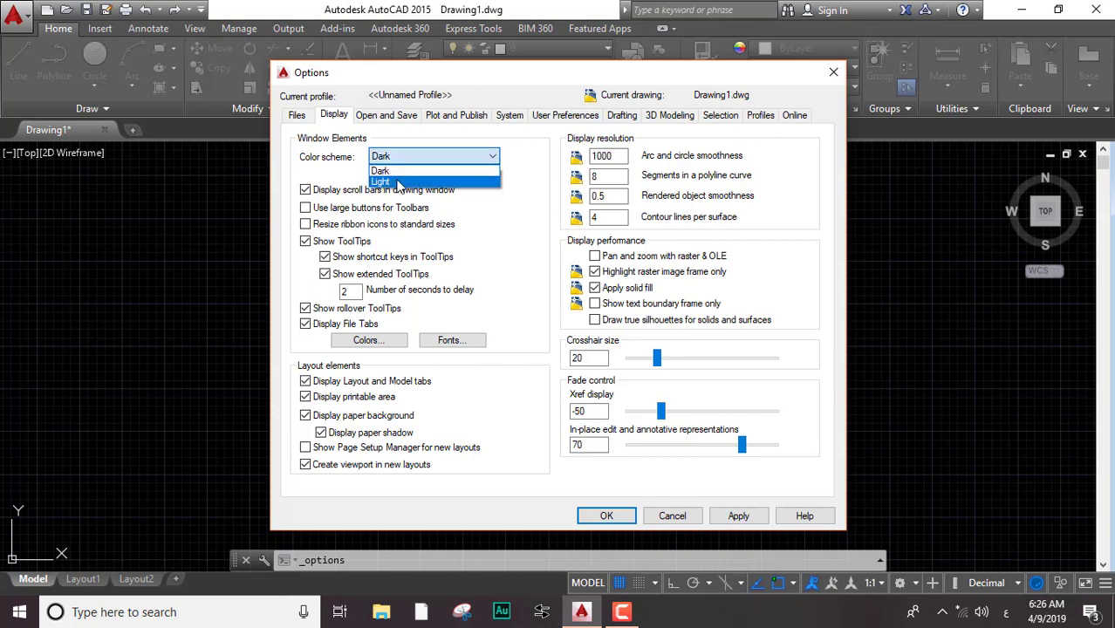
{"action": "left_click", "coordinate": [397, 182]}
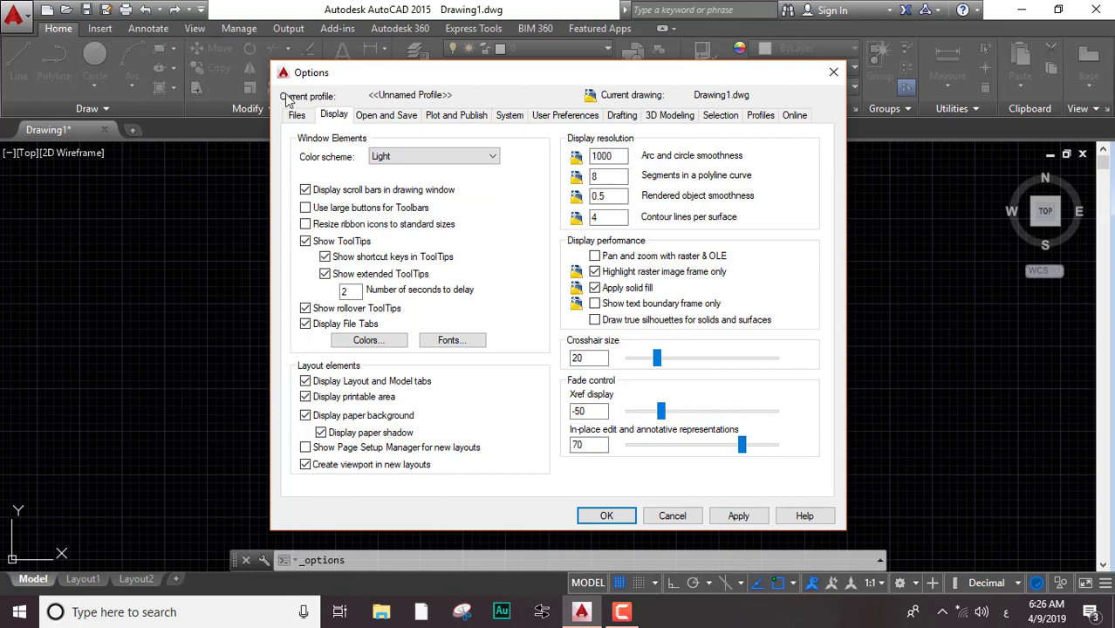
{"action": "left_click", "coordinate": [741, 521]}
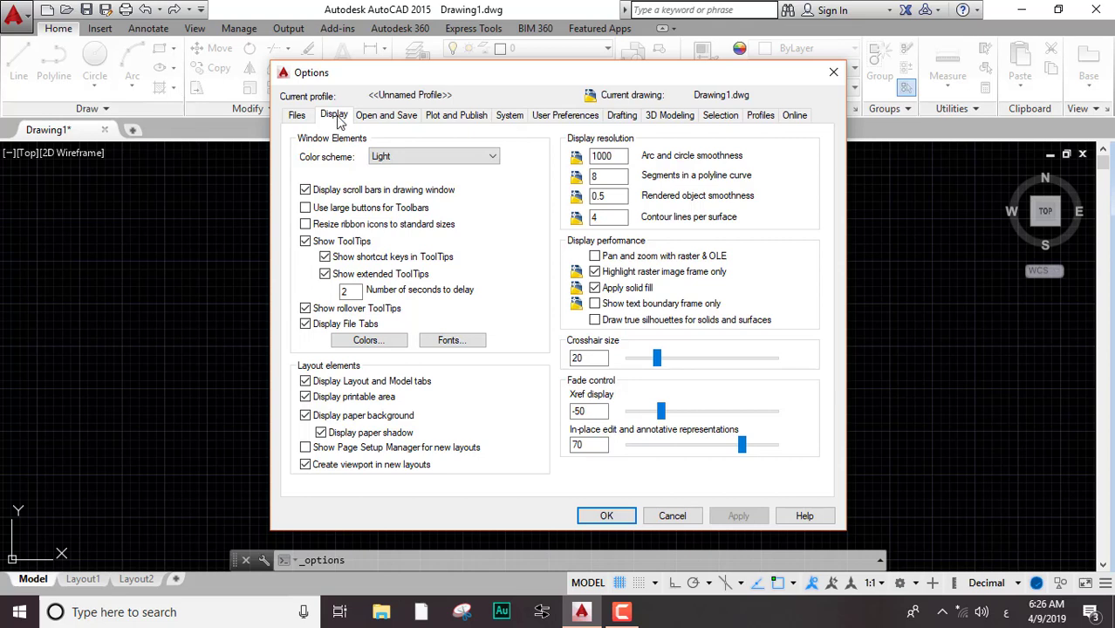
{"action": "left_click", "coordinate": [417, 158]}
{"action": "left_click", "coordinate": [392, 171]}
Confirm the Dark colour scheme with OK and return to the drawing area's shortcut menu
{"action": "left_click", "coordinate": [606, 516]}
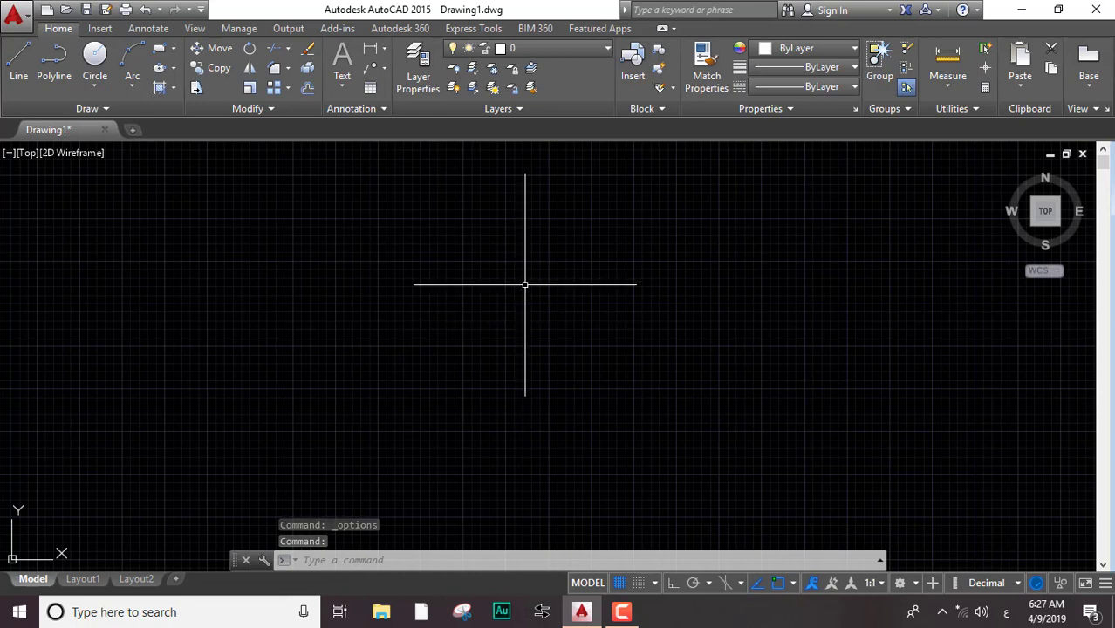
{"action": "left_click_drag", "start_coordinate": [523, 371], "coordinate": [355, 373]}
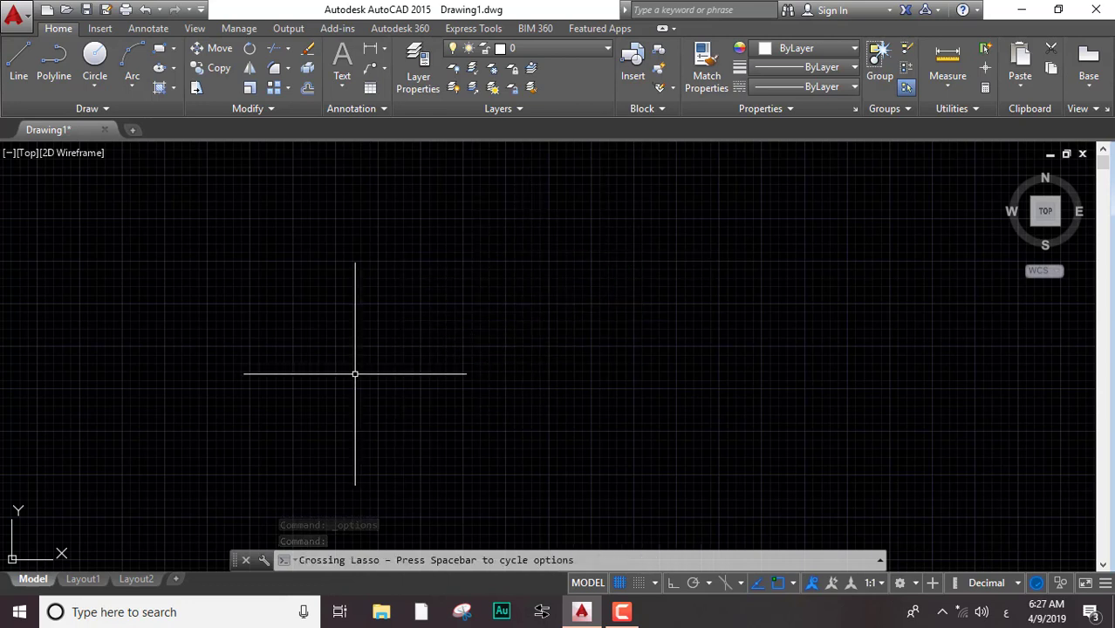
{"action": "left_click", "coordinate": [371, 314]}
{"action": "left_click", "coordinate": [707, 345]}
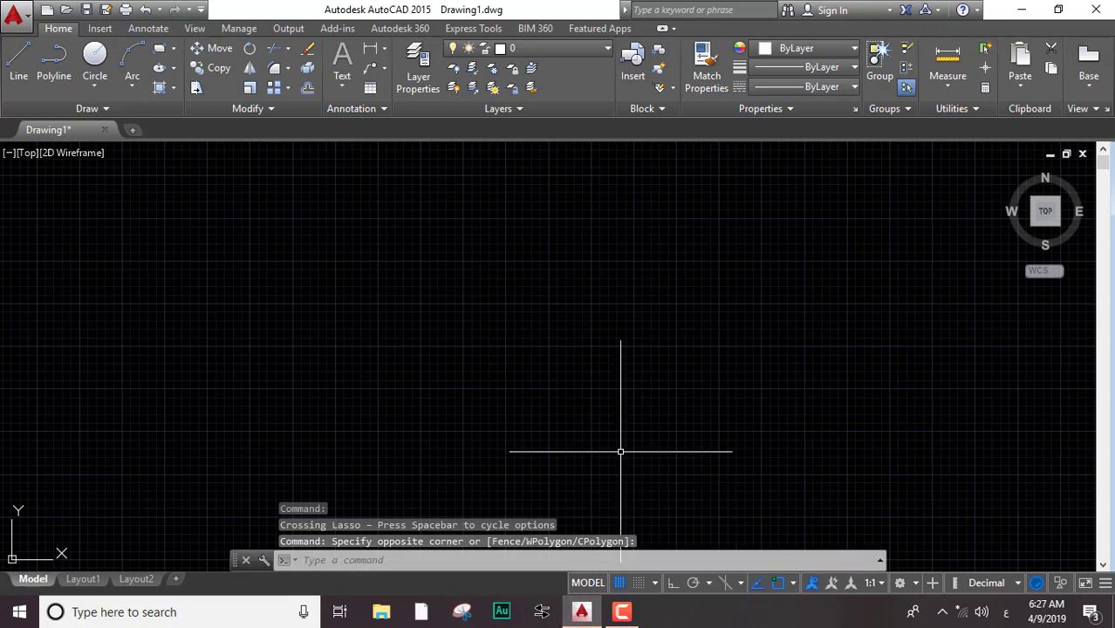
{"action": "right_click", "coordinate": [580, 351]}
Set the crosshair size to 50 in Options and close the dialog
{"action": "left_click", "coordinate": [686, 345]}
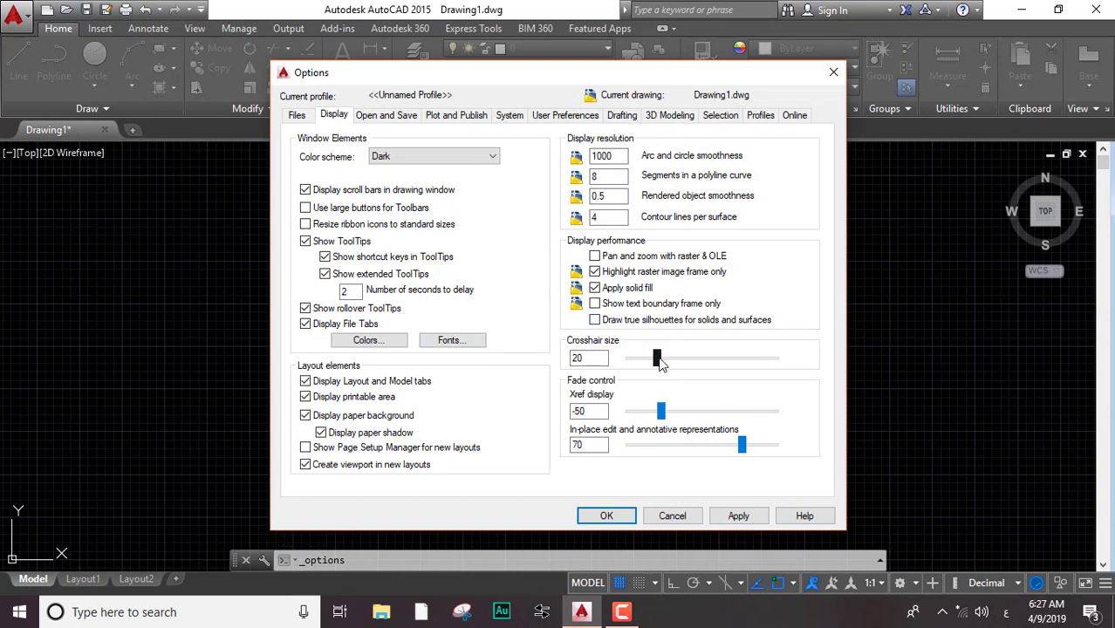
{"action": "left_click_drag", "start_coordinate": [656, 358], "coordinate": [698, 361]}
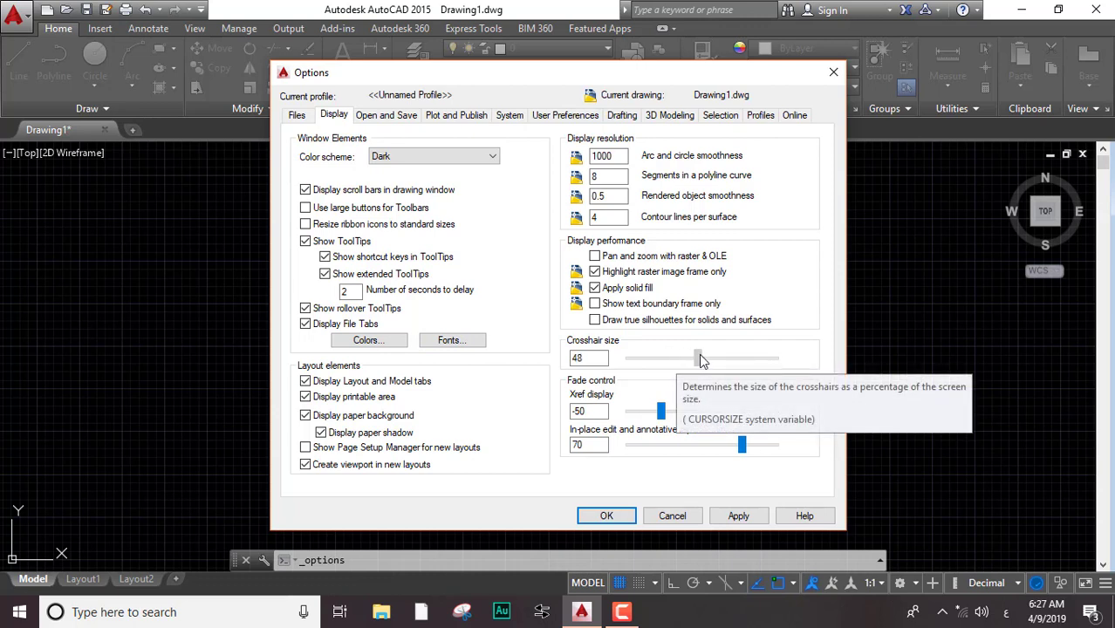
{"action": "left_click_drag", "start_coordinate": [703, 360], "coordinate": [703, 359]}
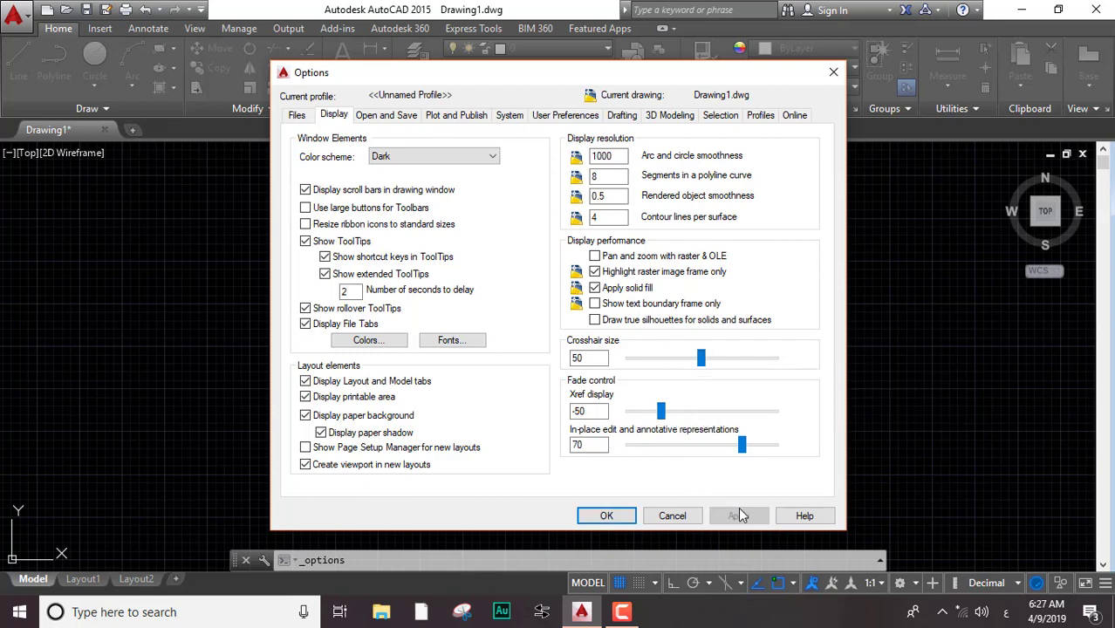
{"action": "left_click", "coordinate": [606, 515]}
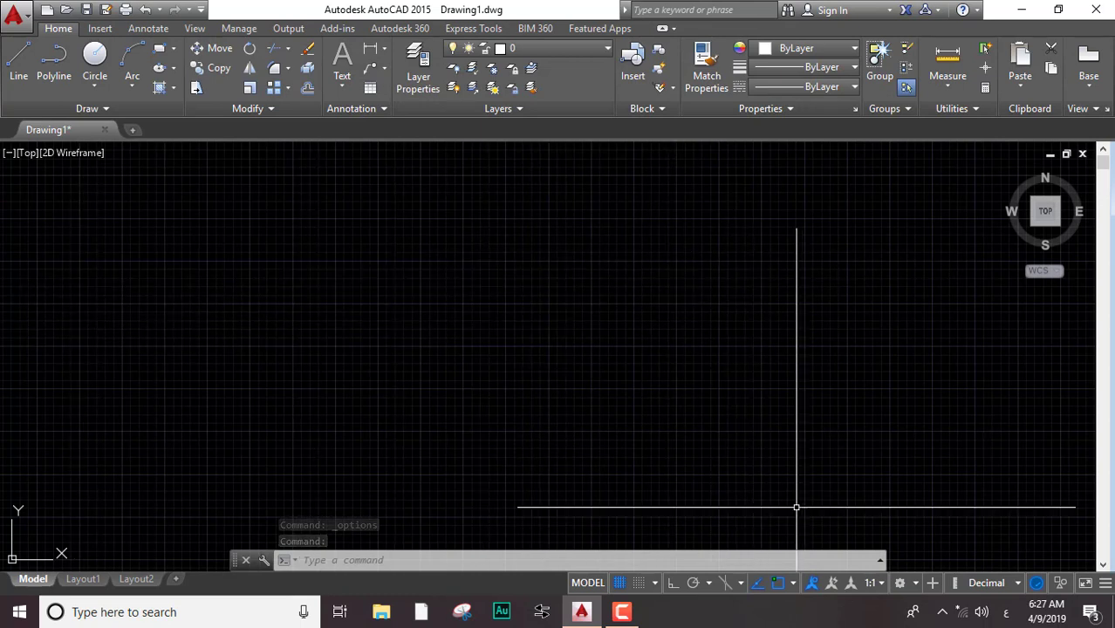
Raise the crosshair size from 50 to the maximum of 100 and accept it
{"action": "right_click", "coordinate": [559, 335]}
{"action": "left_click", "coordinate": [693, 321]}
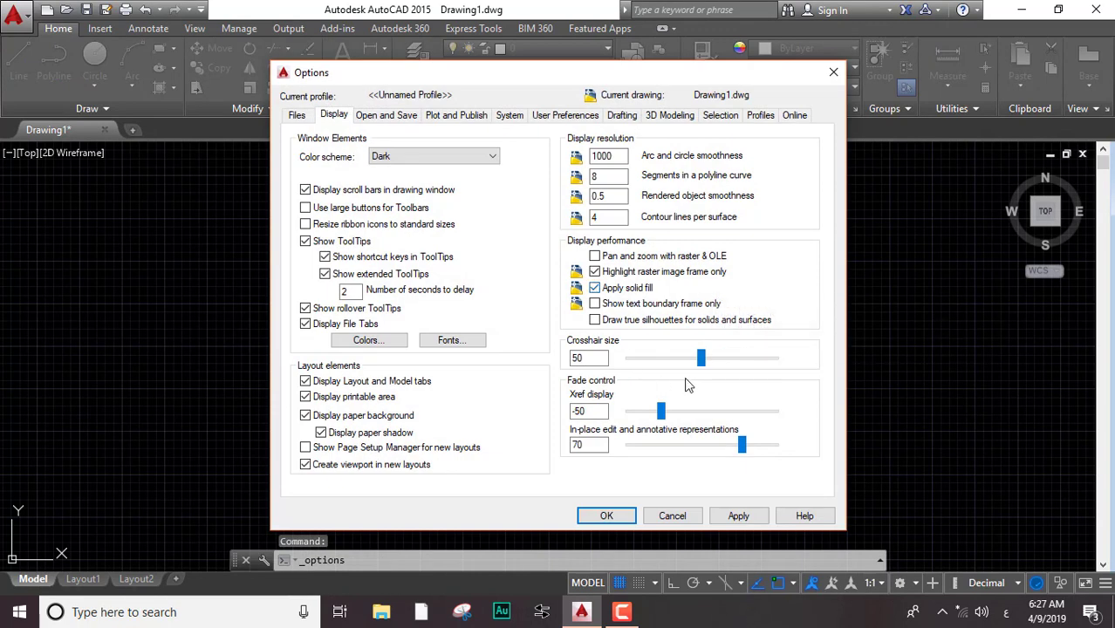
{"action": "left_click_drag", "start_coordinate": [700, 357], "coordinate": [776, 357]}
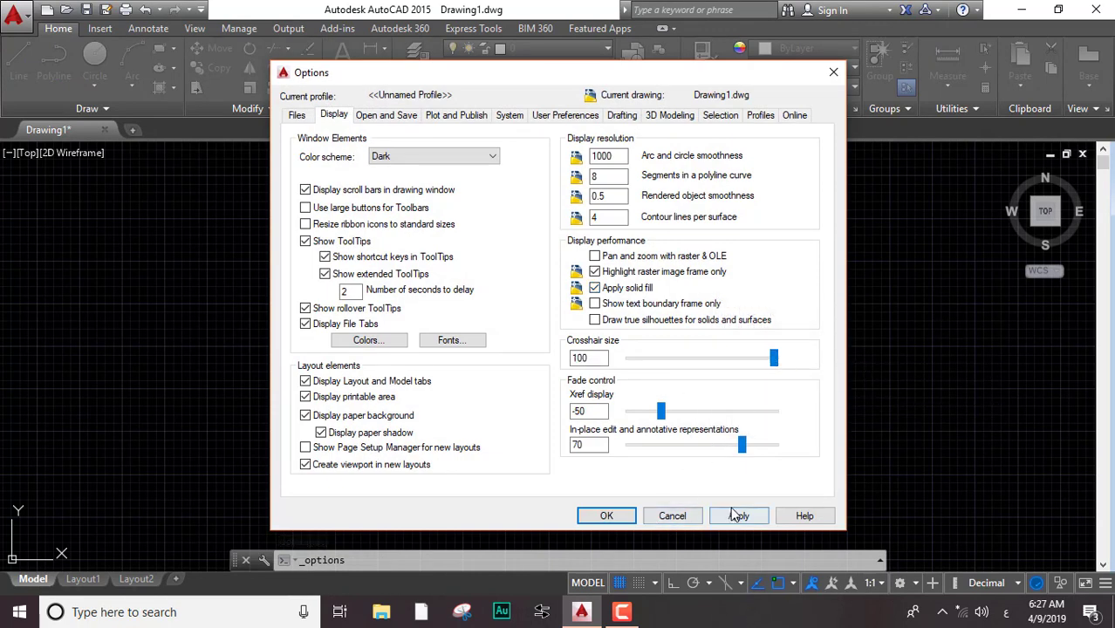
{"action": "left_click", "coordinate": [604, 515]}
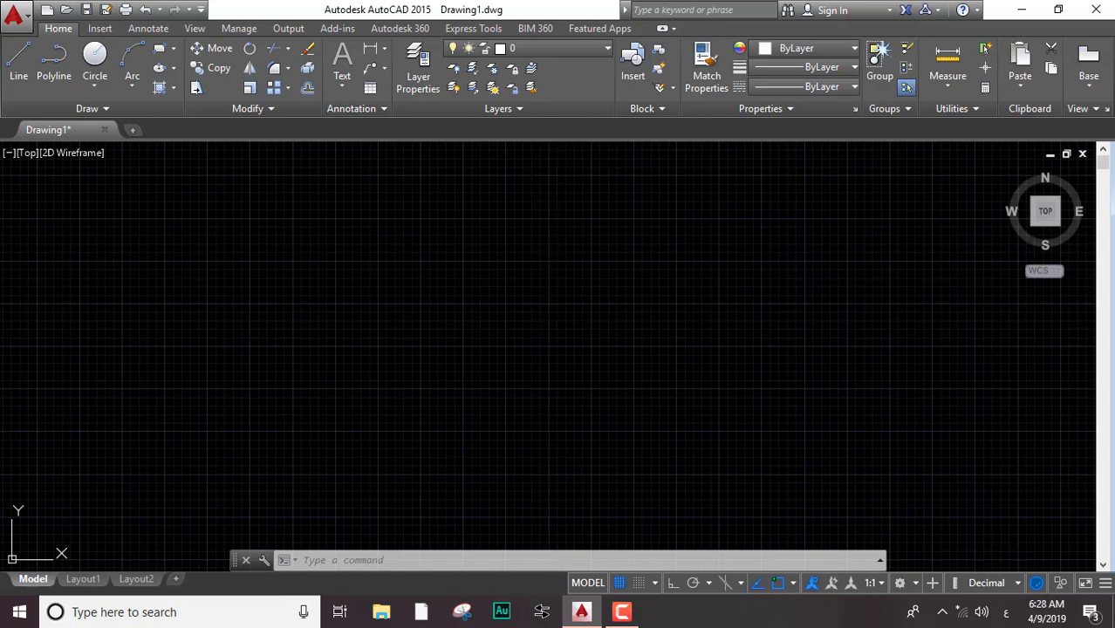
Shrink the crosshair size back to 20, apply and keep it, then reopen Options
{"action": "right_click", "coordinate": [551, 278]}
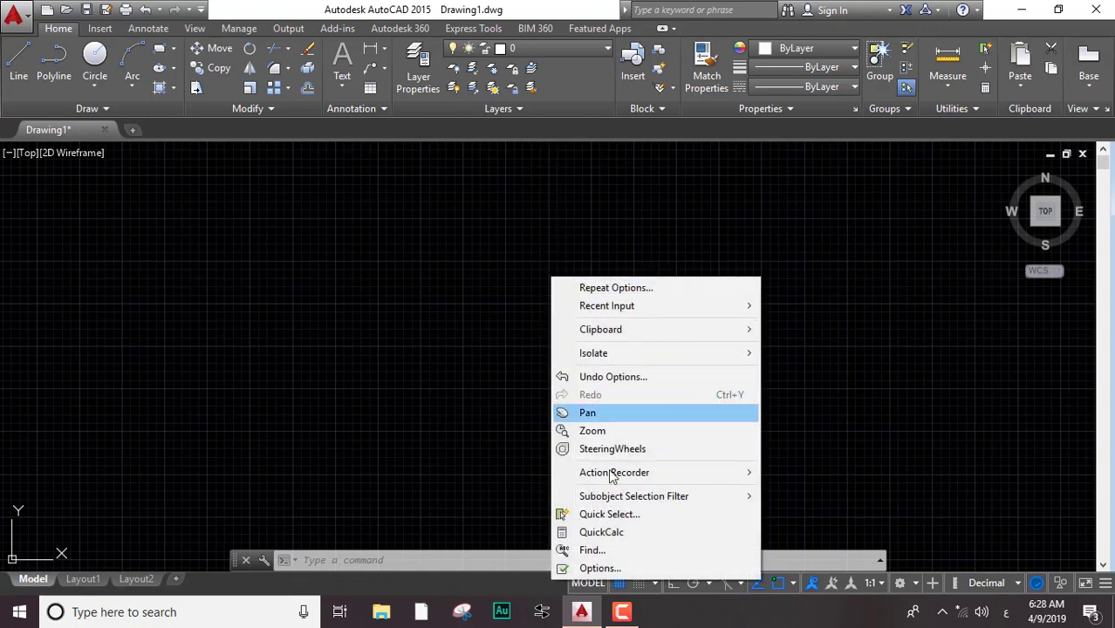
{"action": "left_click", "coordinate": [608, 568]}
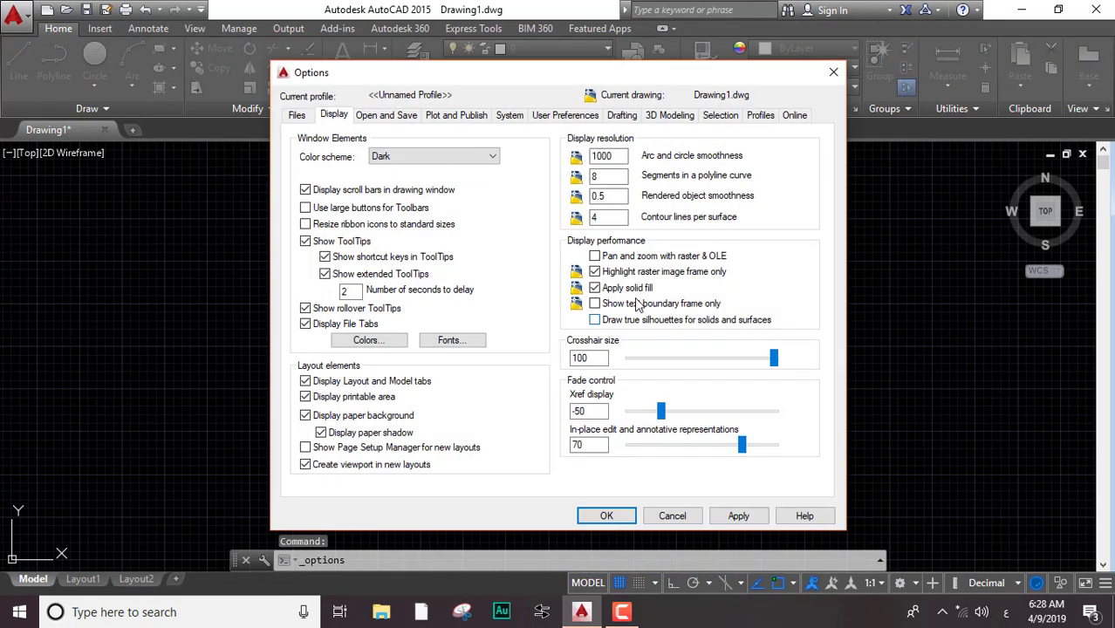
{"action": "left_click", "coordinate": [644, 361]}
{"action": "left_click", "coordinate": [645, 360]}
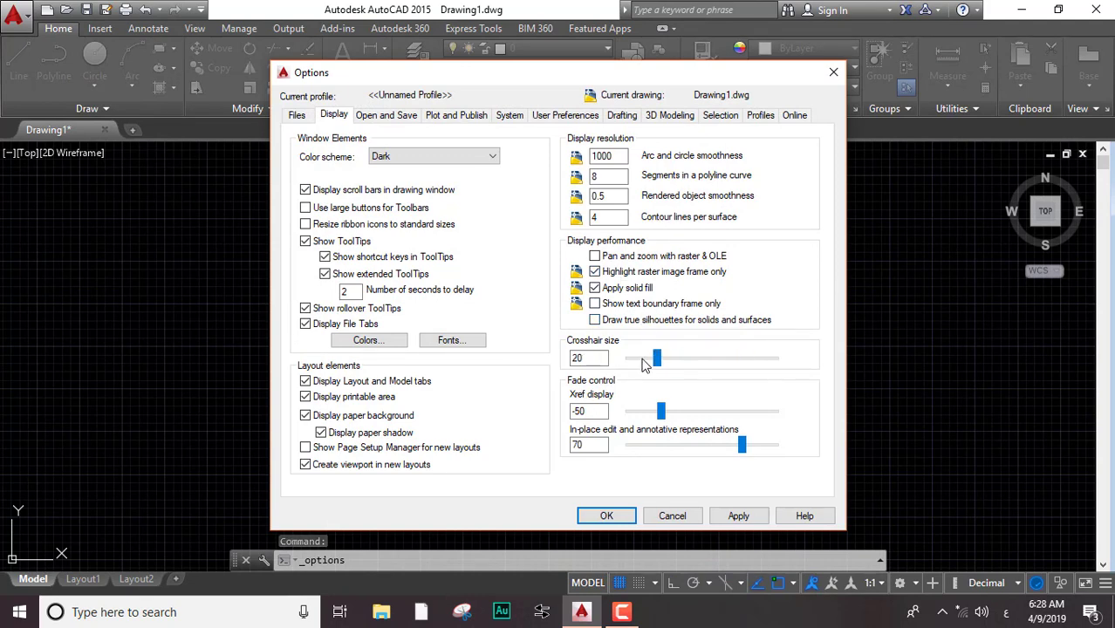
{"action": "left_click", "coordinate": [737, 516]}
{"action": "left_click", "coordinate": [607, 516]}
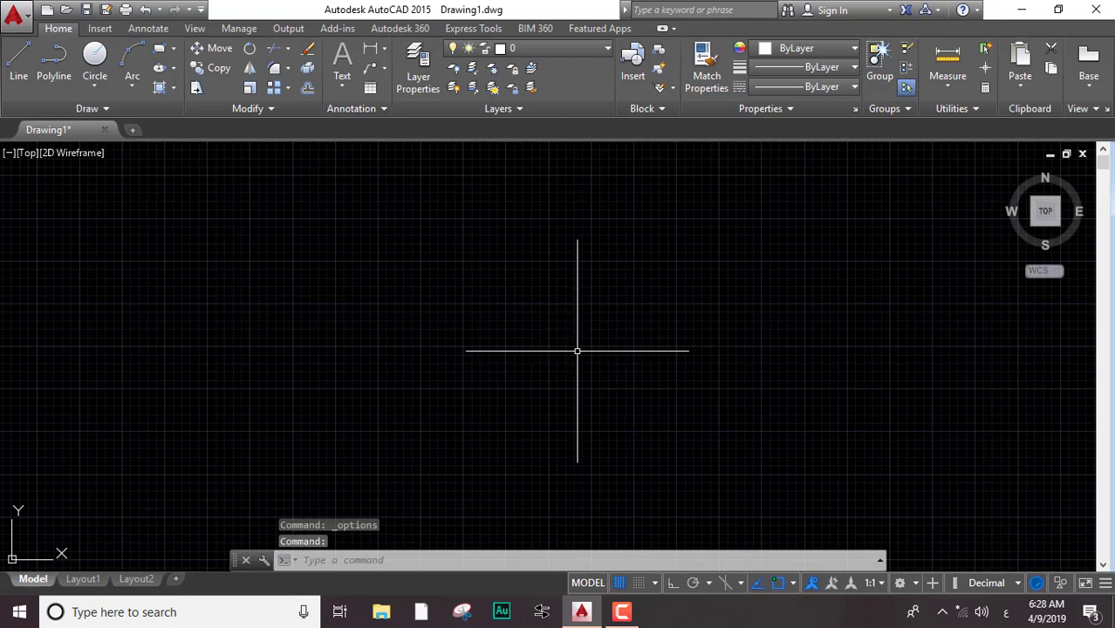
{"action": "right_click", "coordinate": [527, 294]}
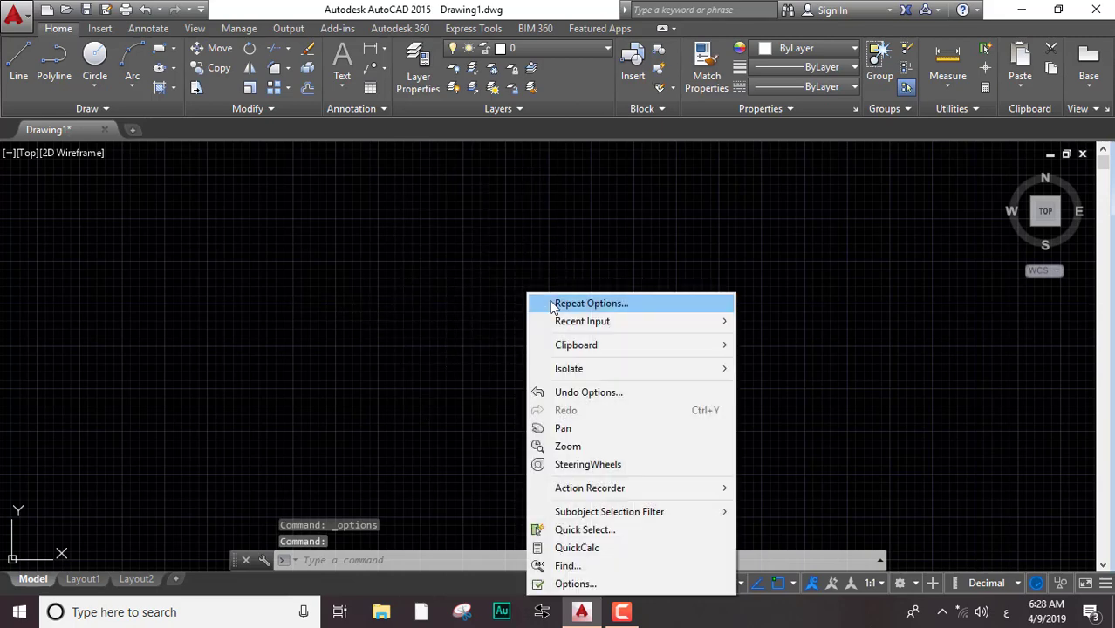
{"action": "left_click", "coordinate": [637, 584]}
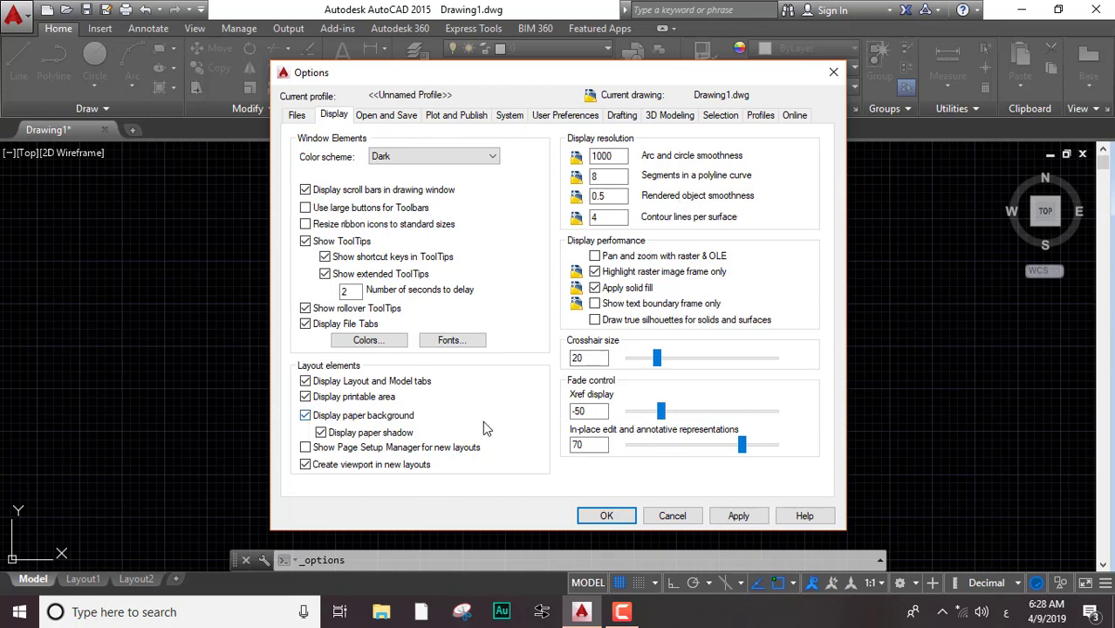
On the Open and Save tab, select the recently-used files value of 9
{"action": "left_click", "coordinate": [375, 118]}
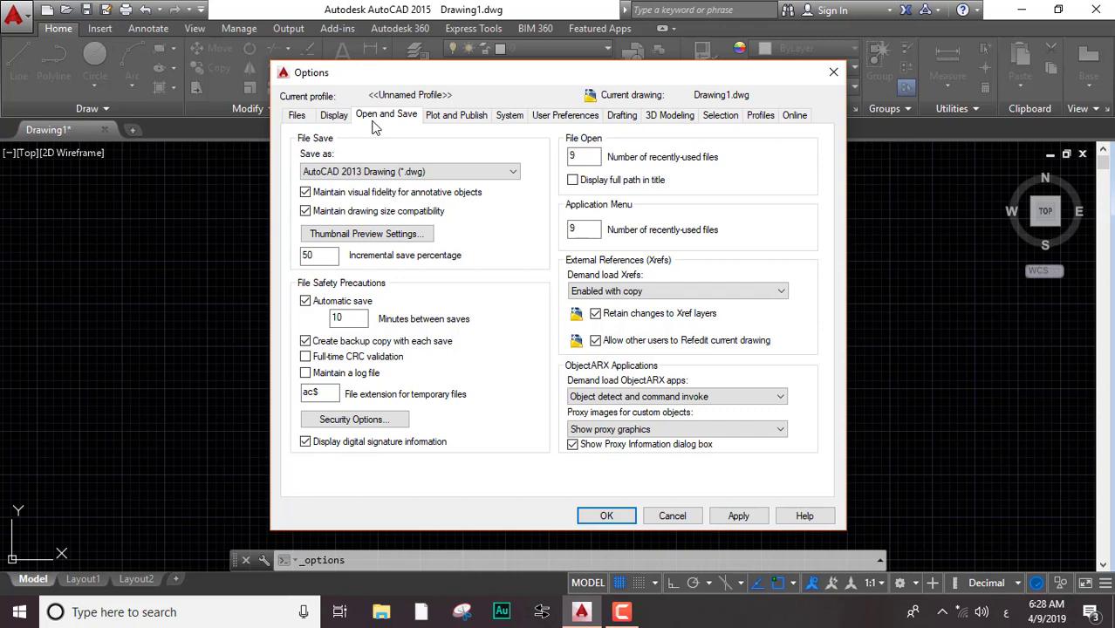
{"action": "left_click", "coordinate": [583, 155]}
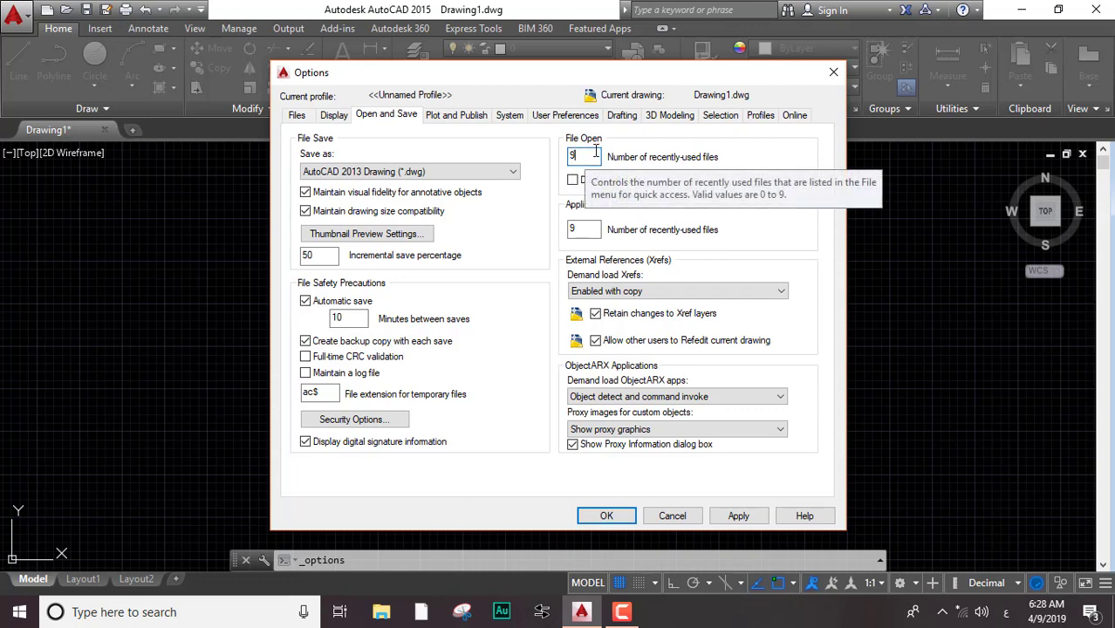
{"action": "double_click", "coordinate": [580, 155]}
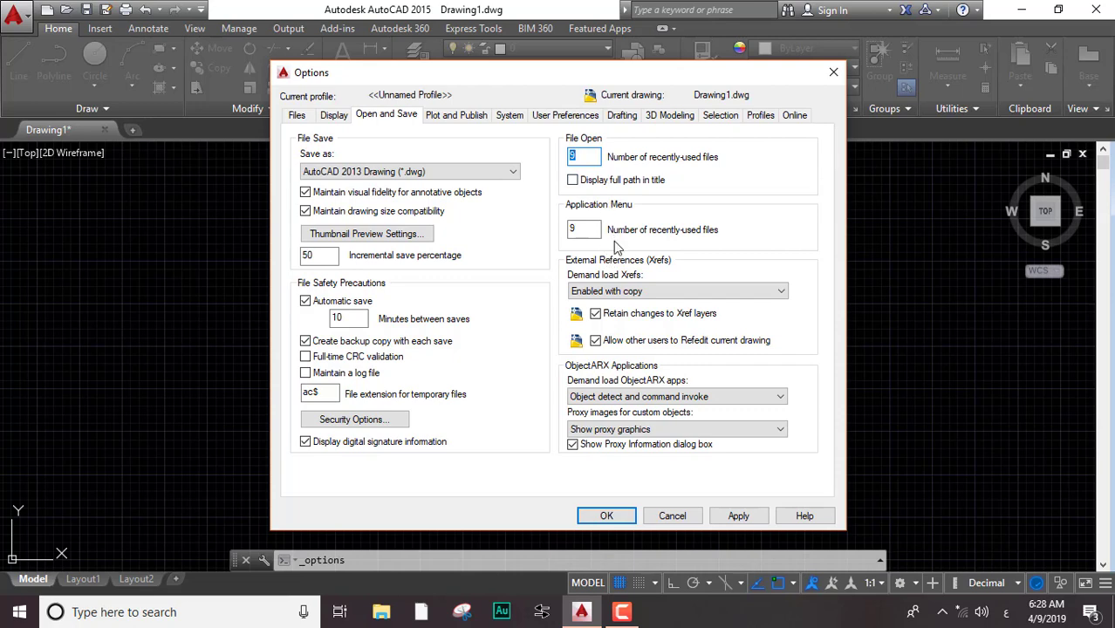
On Plot and Publish, select parts of the default plot-to-file location path
{"action": "left_click", "coordinate": [441, 120]}
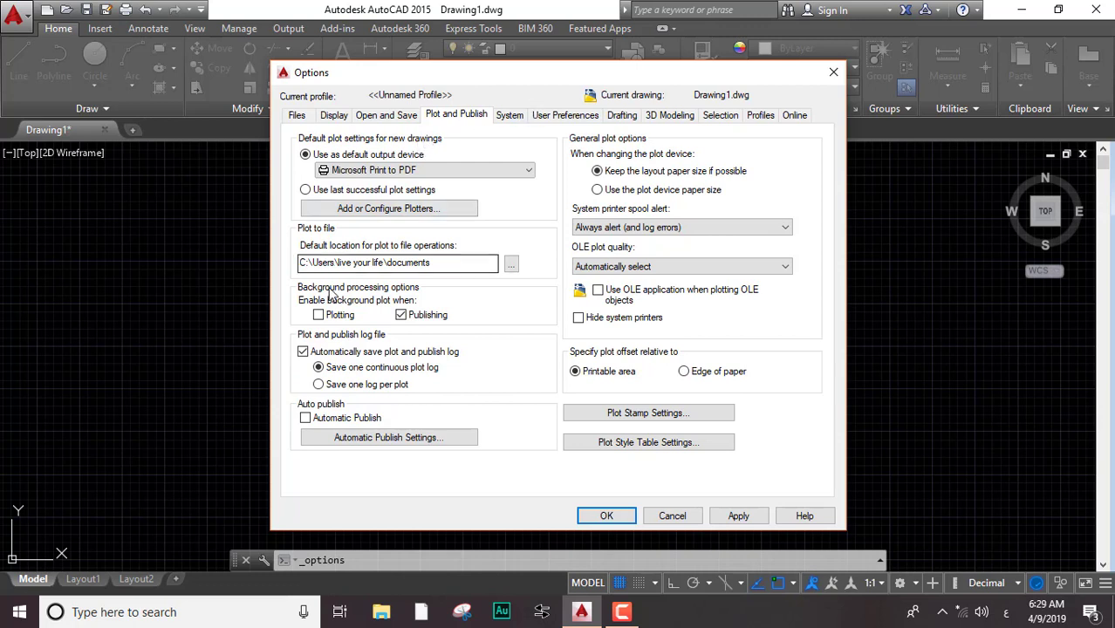
{"action": "left_click_drag", "start_coordinate": [391, 261], "coordinate": [431, 264]}
{"action": "left_click", "coordinate": [430, 266]}
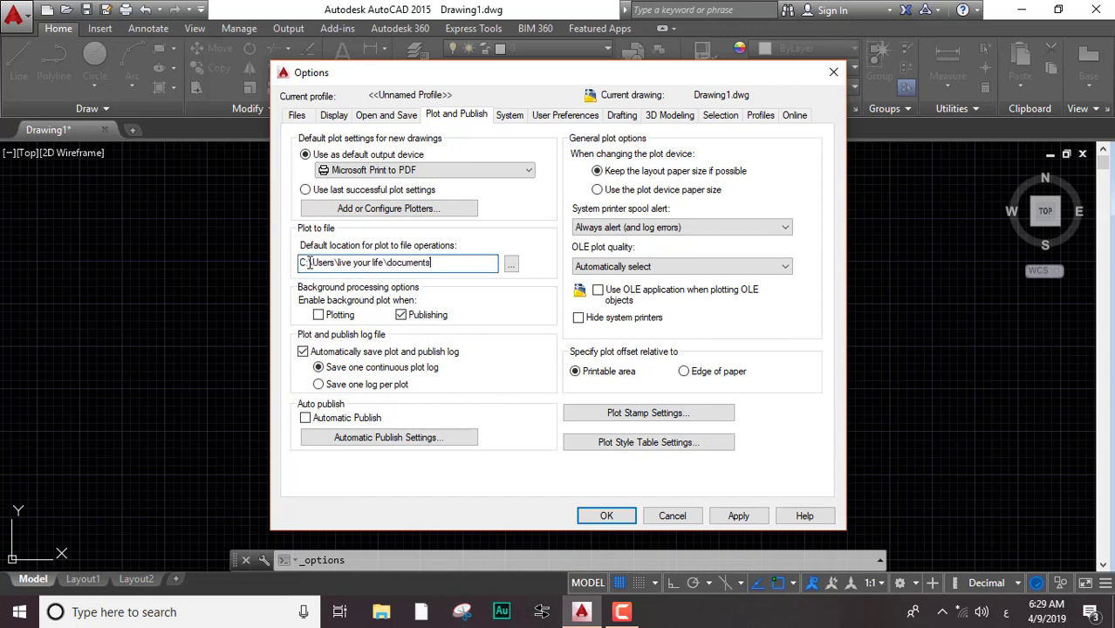
{"action": "left_click_drag", "start_coordinate": [309, 263], "coordinate": [287, 267]}
On User Preferences, choose Meters for both insertion-scale source content and target drawing units
{"action": "left_click", "coordinate": [511, 117]}
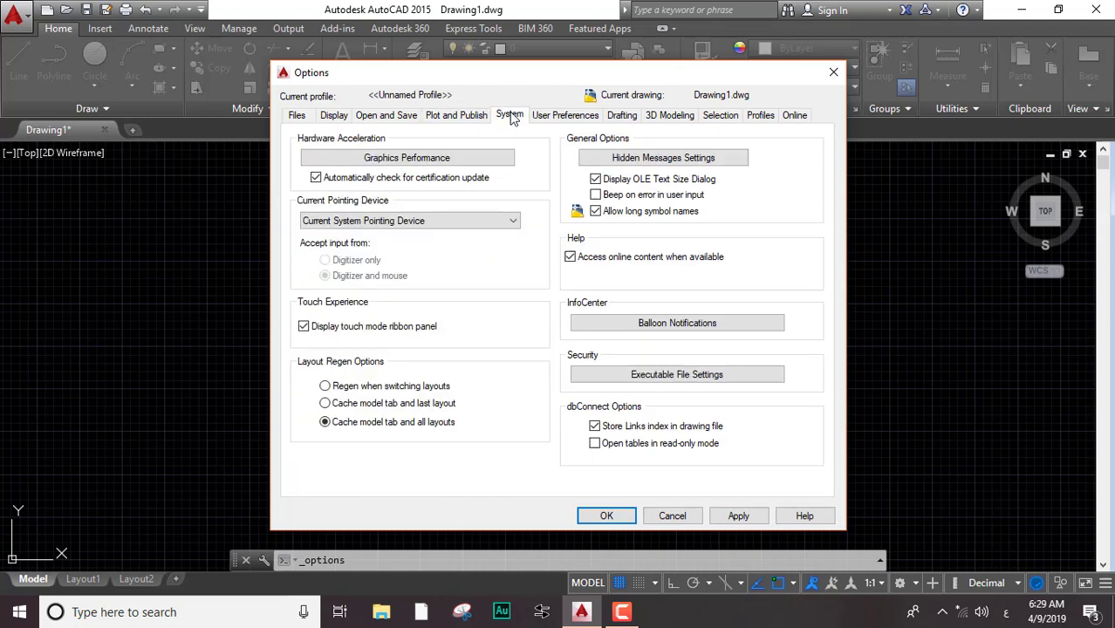
{"action": "left_click", "coordinate": [563, 119]}
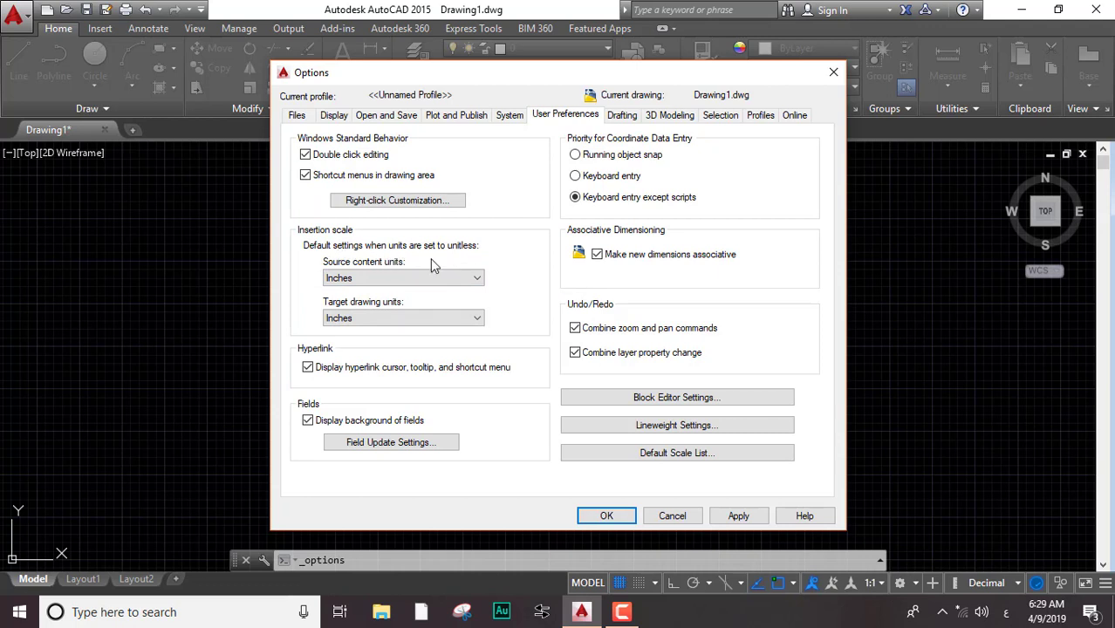
{"action": "left_click", "coordinate": [366, 279]}
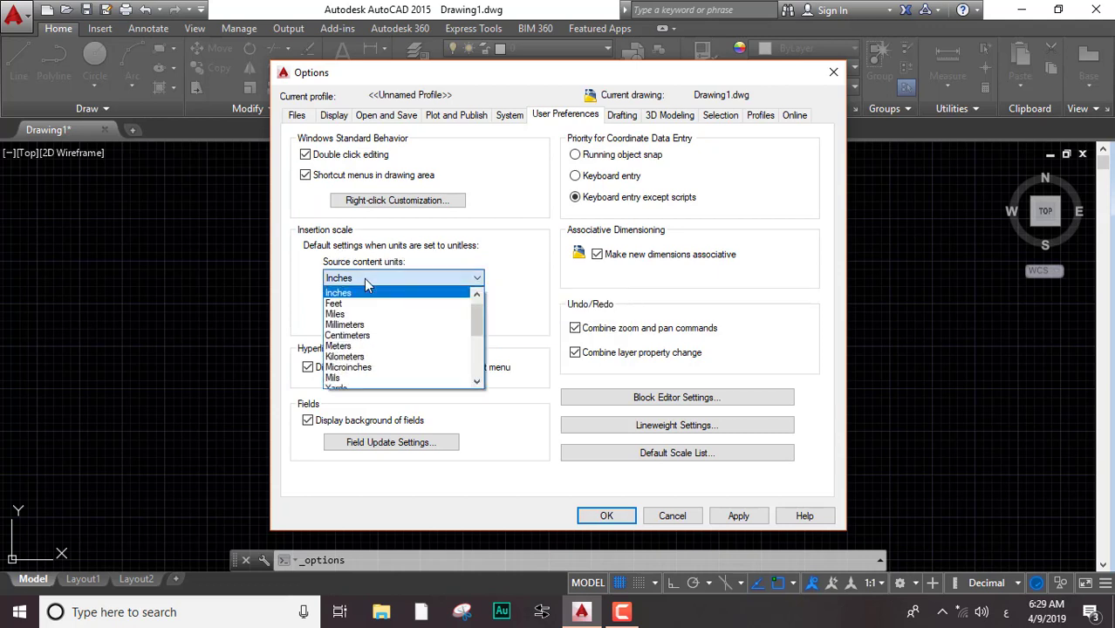
{"action": "scroll", "coordinate": [348, 394], "scroll_direction": "down", "scroll_amount": 2}
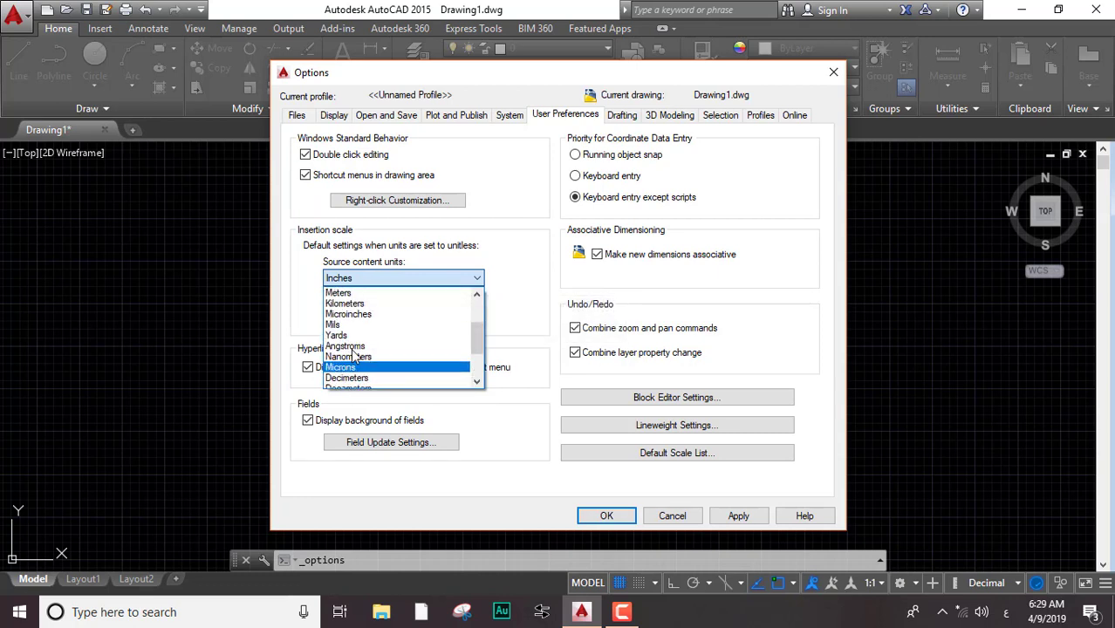
{"action": "left_click", "coordinate": [311, 275]}
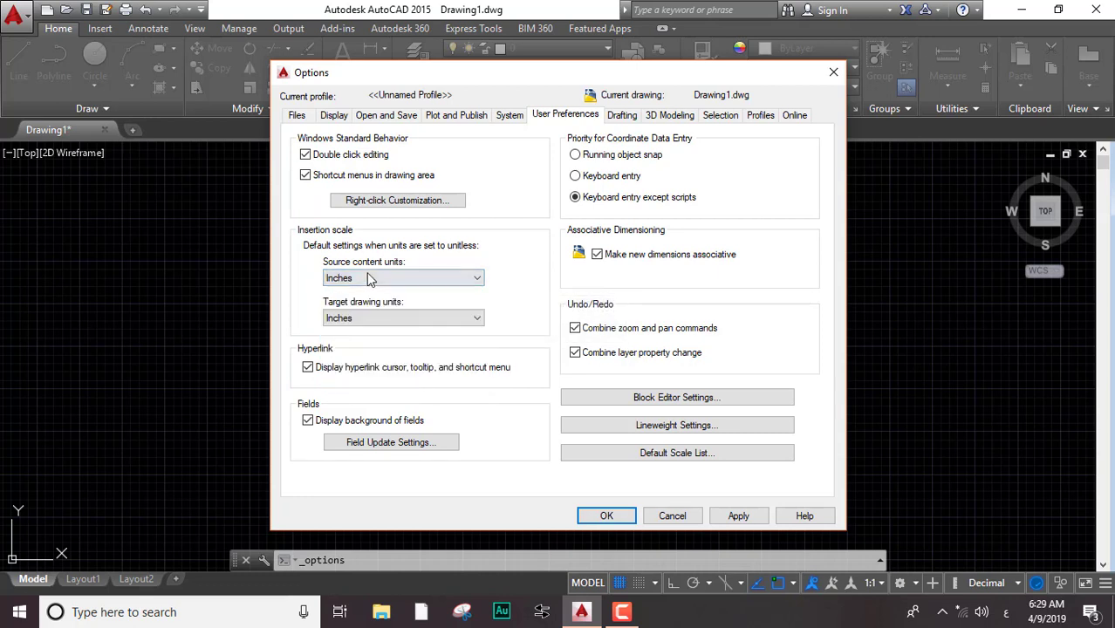
{"action": "left_click", "coordinate": [366, 278]}
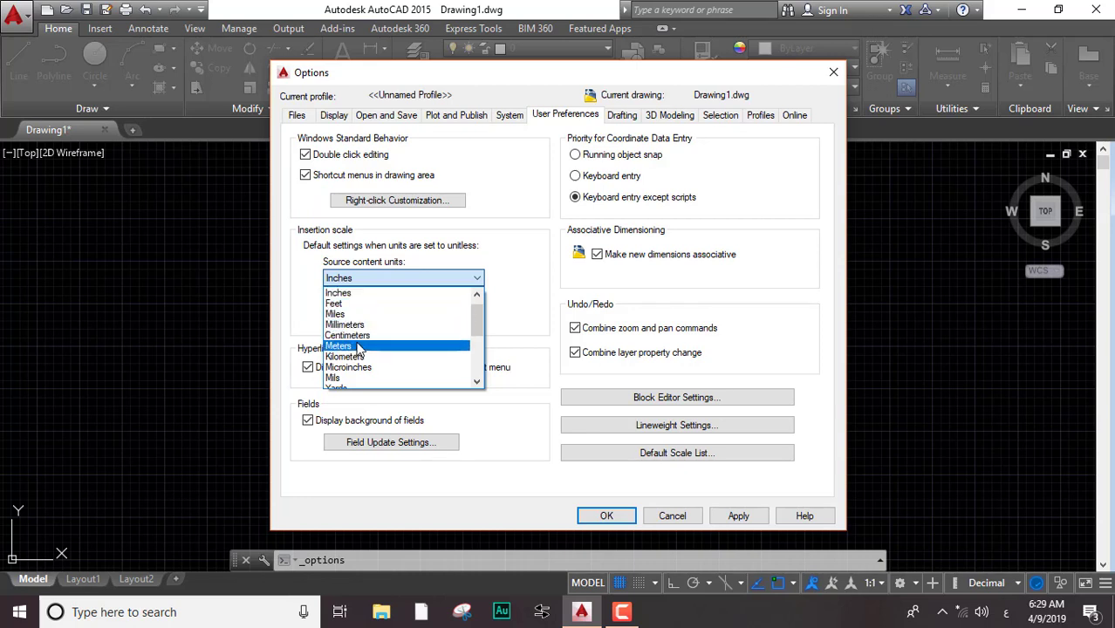
{"action": "left_click", "coordinate": [353, 346]}
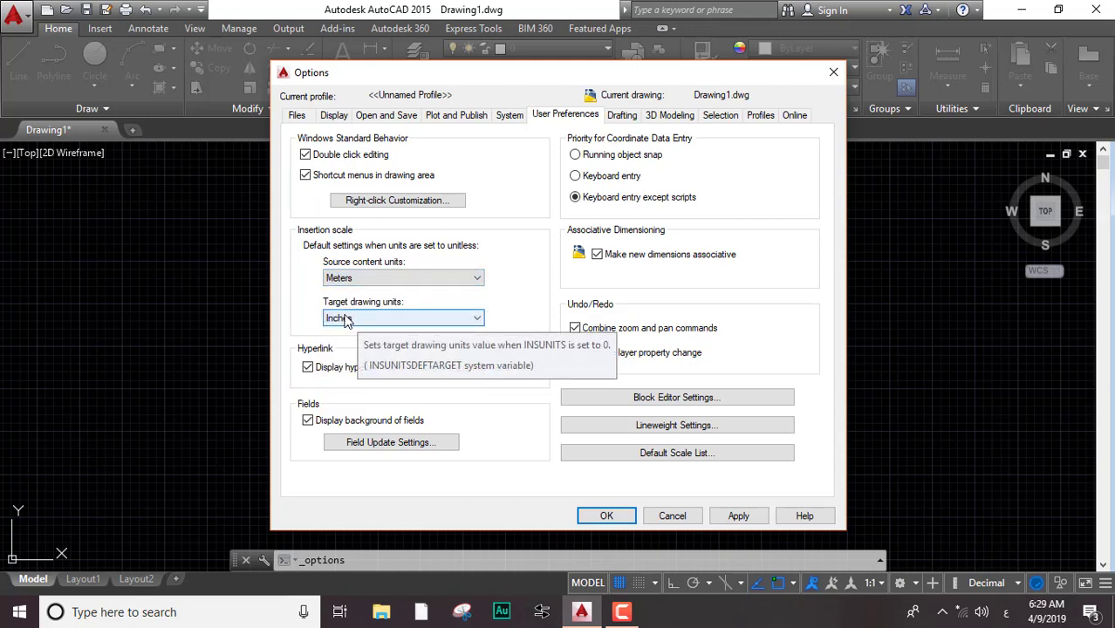
{"action": "left_click", "coordinate": [372, 320]}
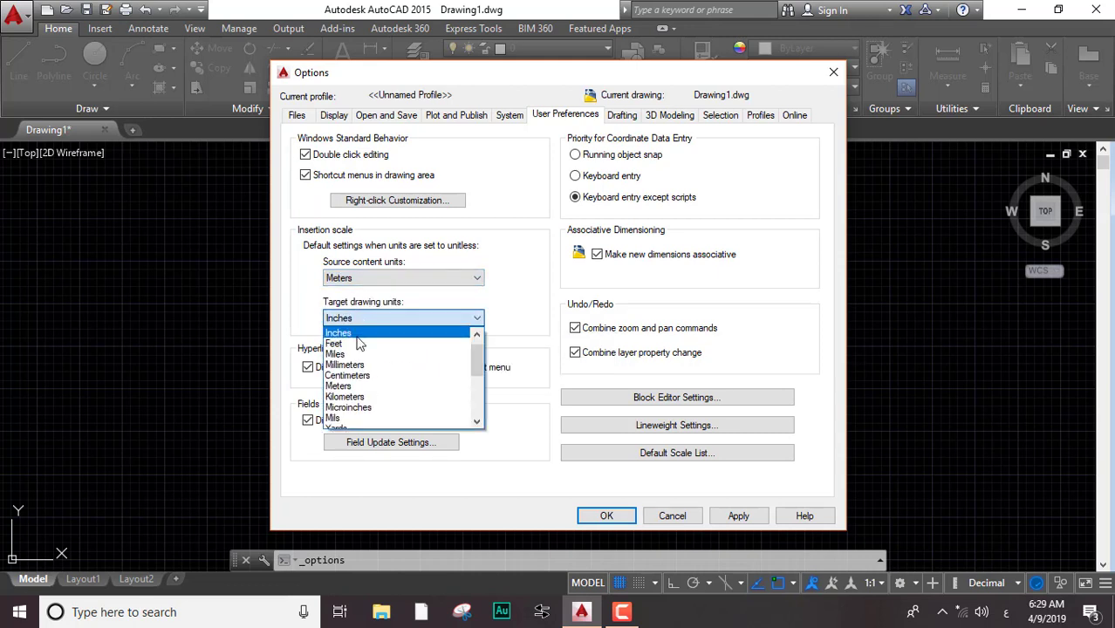
{"action": "left_click", "coordinate": [348, 387]}
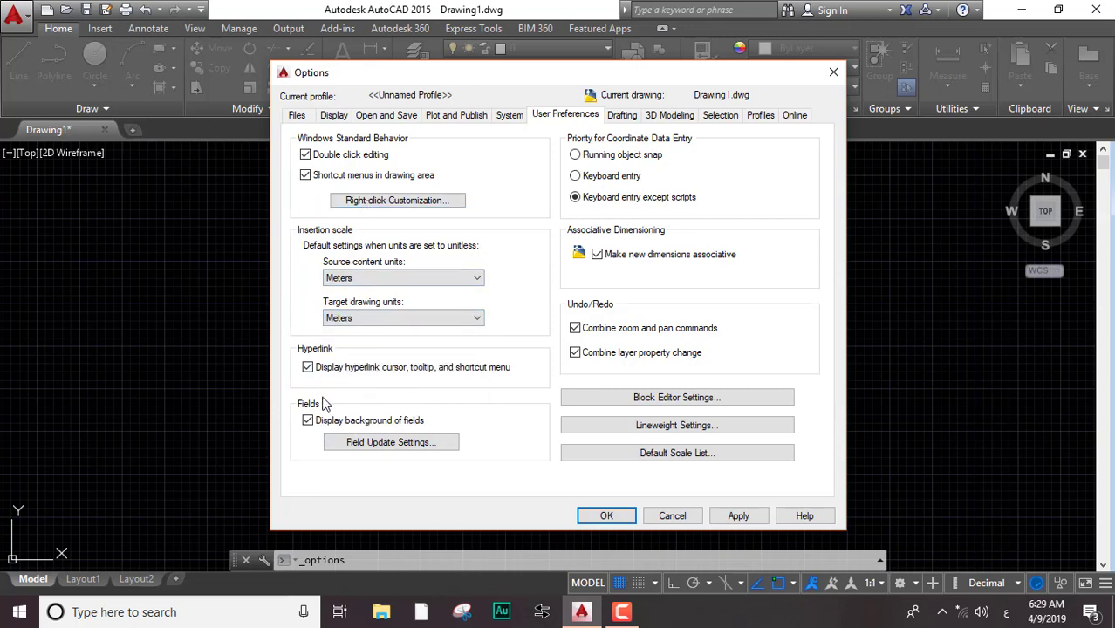
On the Drafting tab, enlarge the AutoSnap marker, shrink the aperture box, and apply
{"action": "left_click", "coordinate": [623, 119]}
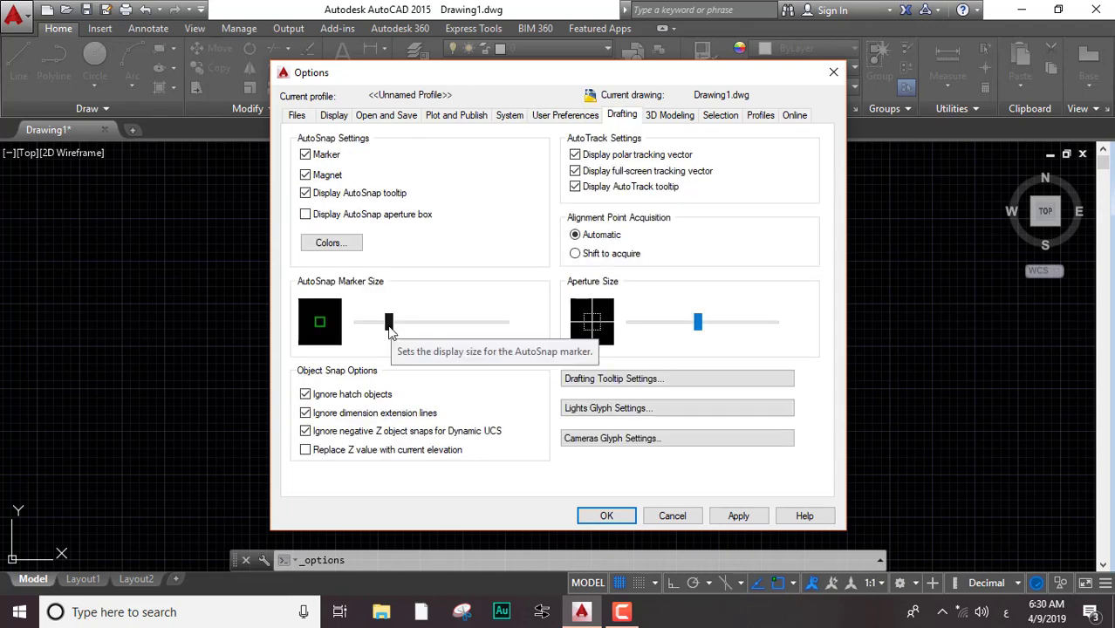
{"action": "left_click_drag", "start_coordinate": [390, 325], "coordinate": [413, 325]}
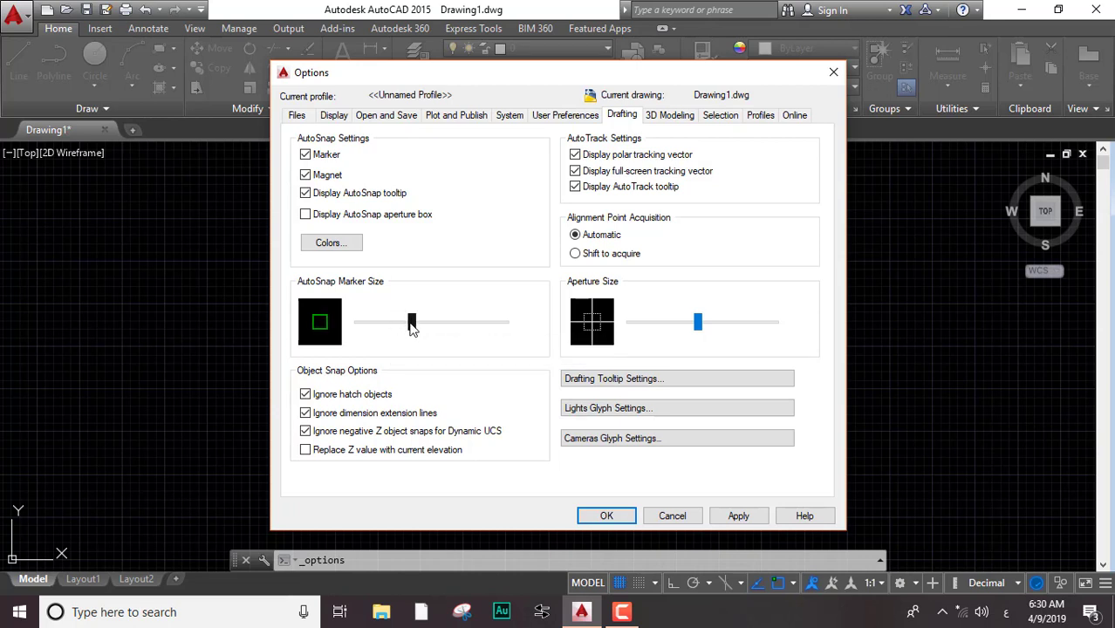
{"action": "mouse_move", "coordinate": [413, 325]}
{"action": "left_mouse_down"}
{"action": "mouse_move", "coordinate": [507, 324]}
{"action": "mouse_move", "coordinate": [380, 333]}
{"action": "mouse_move", "coordinate": [408, 334]}
{"action": "left_mouse_up"}
{"action": "mouse_move", "coordinate": [699, 329]}
{"action": "left_mouse_down"}
{"action": "mouse_move", "coordinate": [753, 326]}
{"action": "mouse_move", "coordinate": [669, 329]}
{"action": "left_mouse_up"}
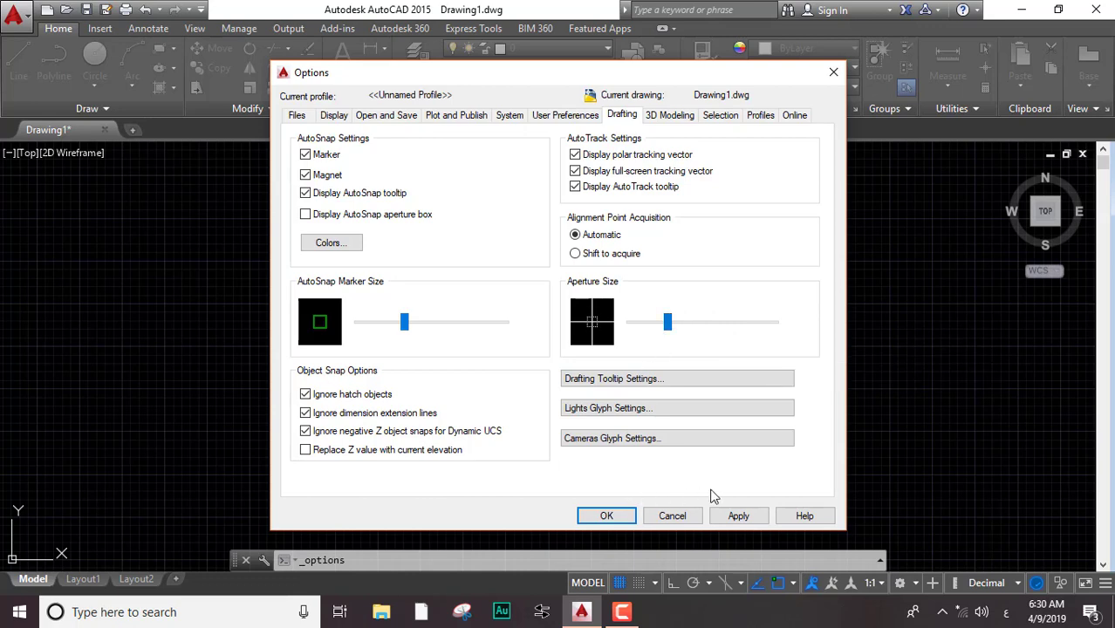
{"action": "left_click", "coordinate": [738, 515]}
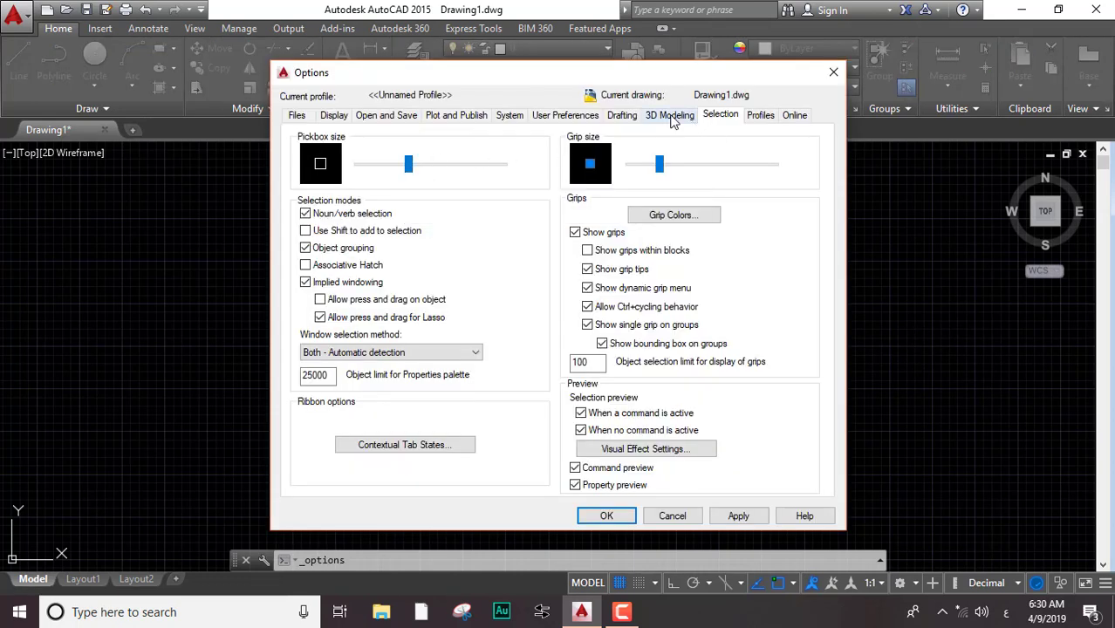
{"action": "left_click", "coordinate": [672, 116]}
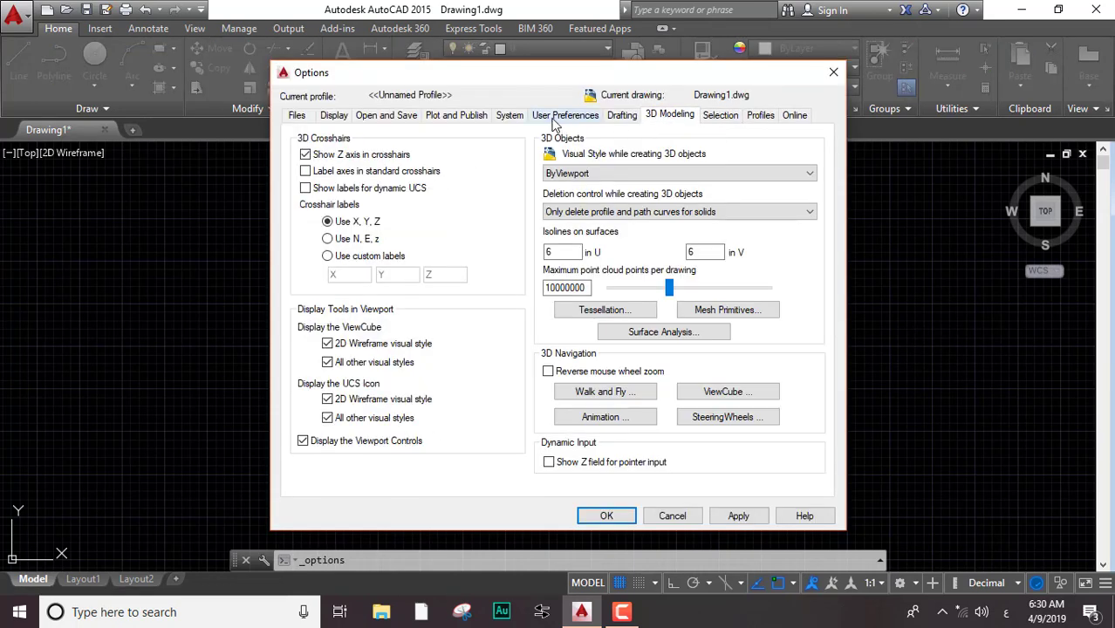
On the Selection settings, shrink the pickbox size and adjust the grip size, keeping the changes
{"action": "left_click", "coordinate": [717, 117]}
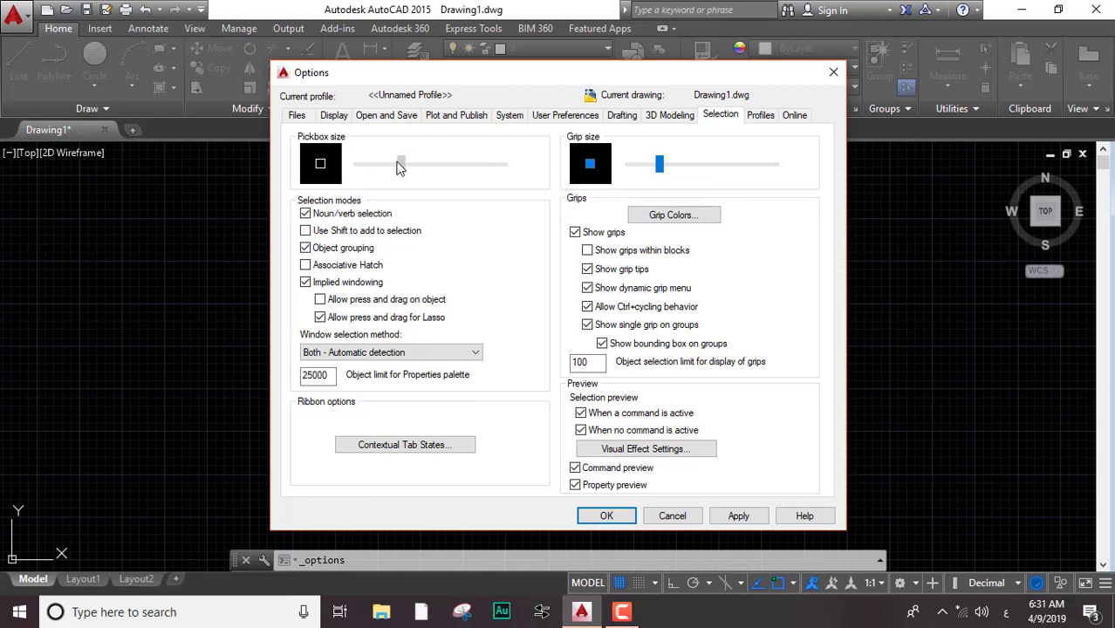
{"action": "mouse_move", "coordinate": [408, 164]}
{"action": "left_mouse_down"}
{"action": "mouse_move", "coordinate": [387, 166]}
{"action": "mouse_move", "coordinate": [411, 169]}
{"action": "left_mouse_up"}
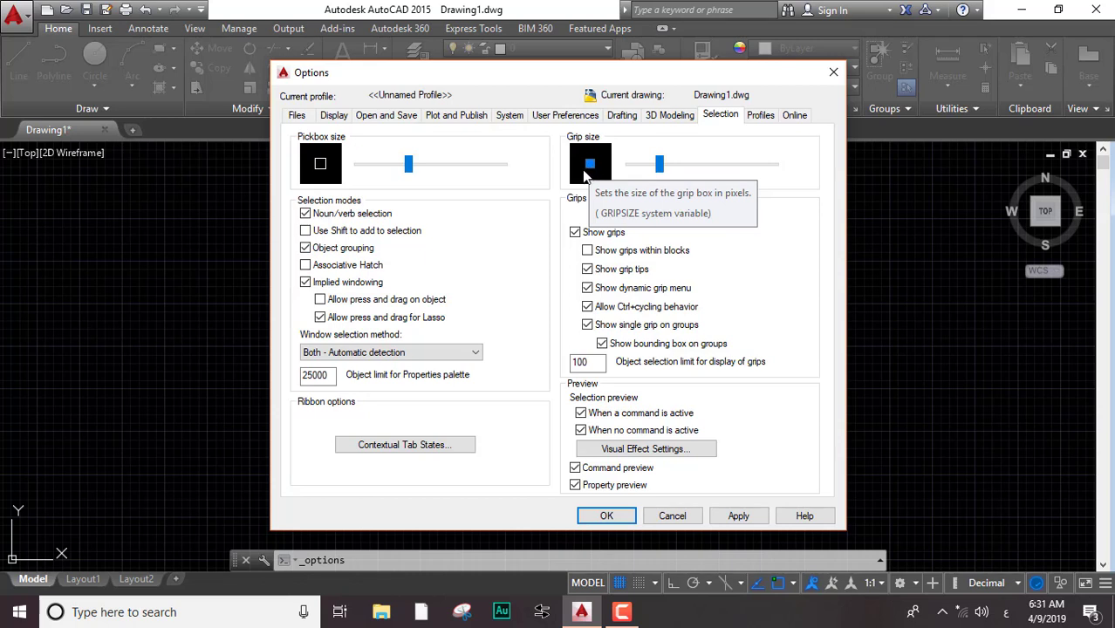
{"action": "left_click_drag", "start_coordinate": [657, 165], "coordinate": [662, 175]}
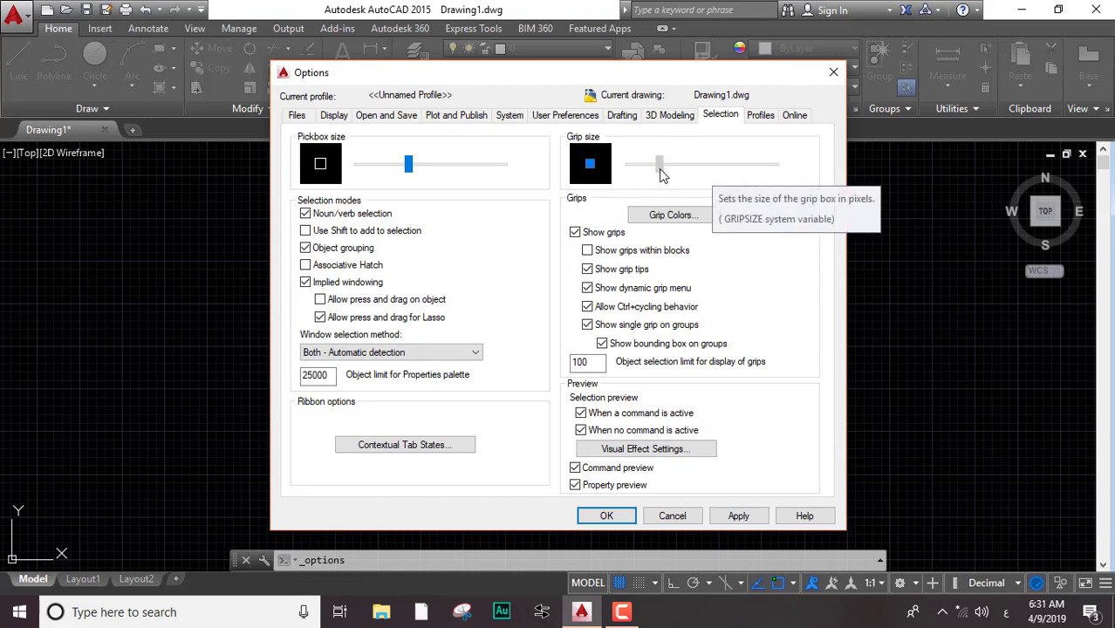
{"action": "left_click", "coordinate": [833, 72]}
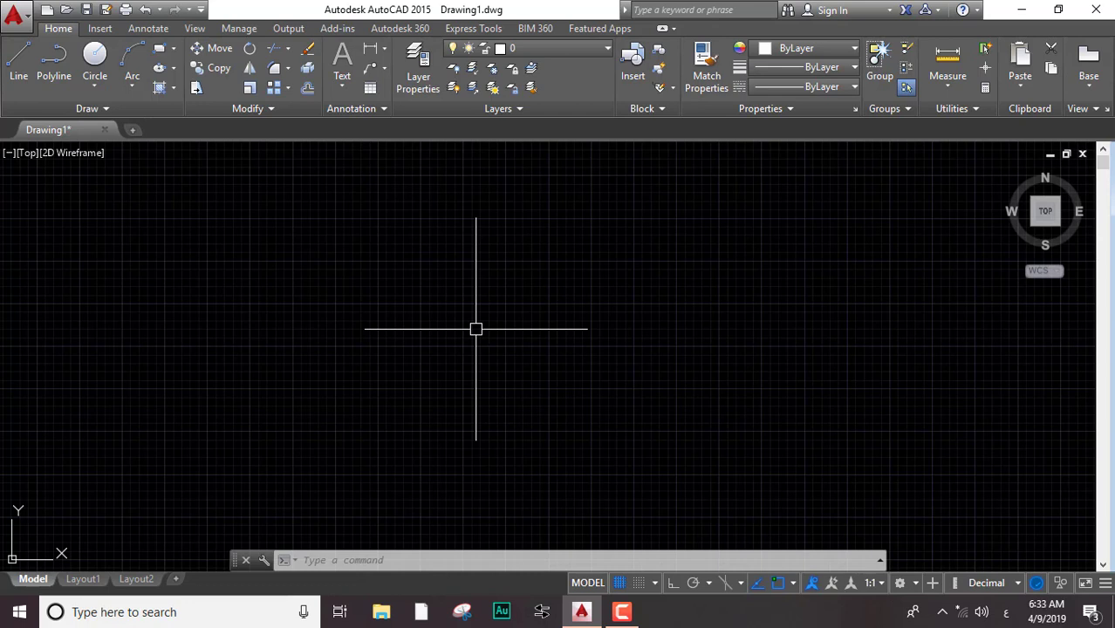
Clear the mistyped entry, switch the keyboard to English, and open the Dimension Style Manager with D
{"action": "type", "text": "ي"}
{"action": "key", "text": "Return"}
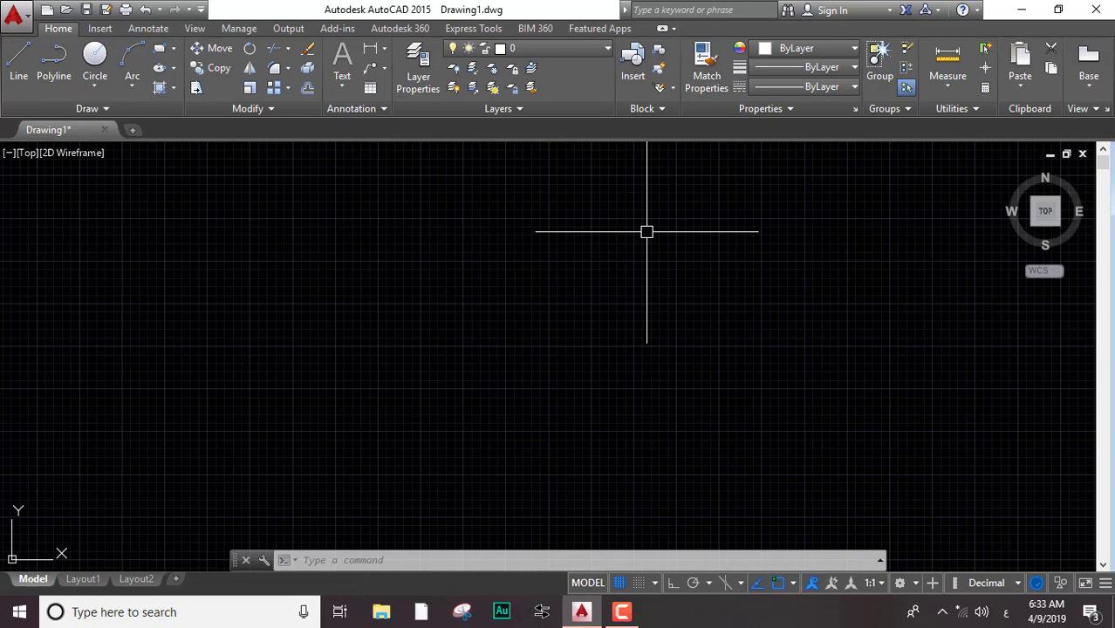
{"action": "key", "text": "alt+shift"}
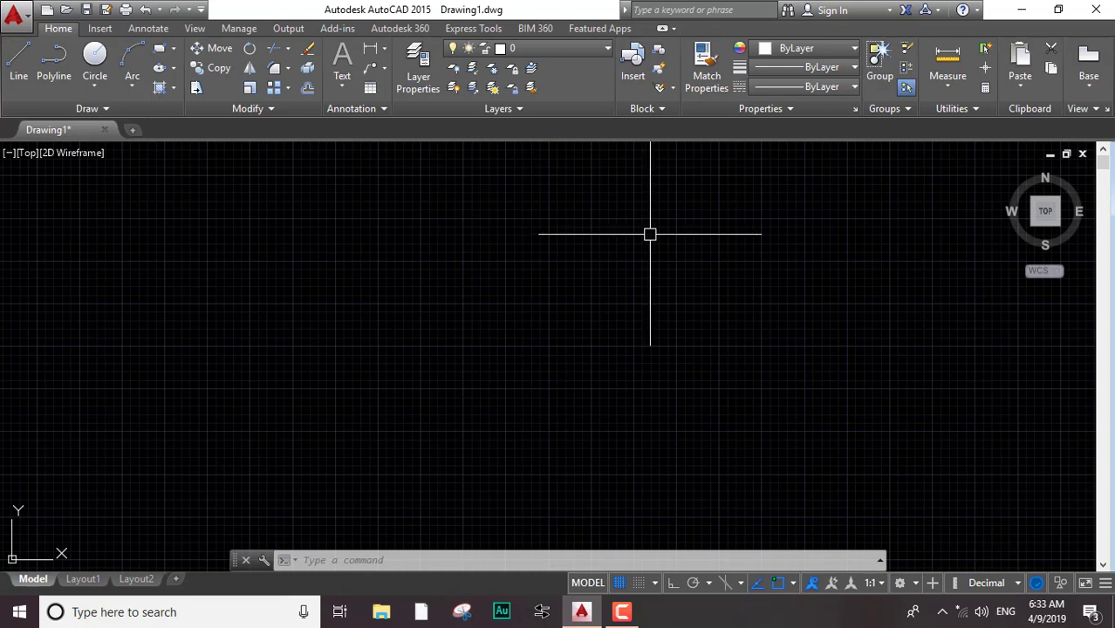
{"action": "left_click", "coordinate": [510, 297]}
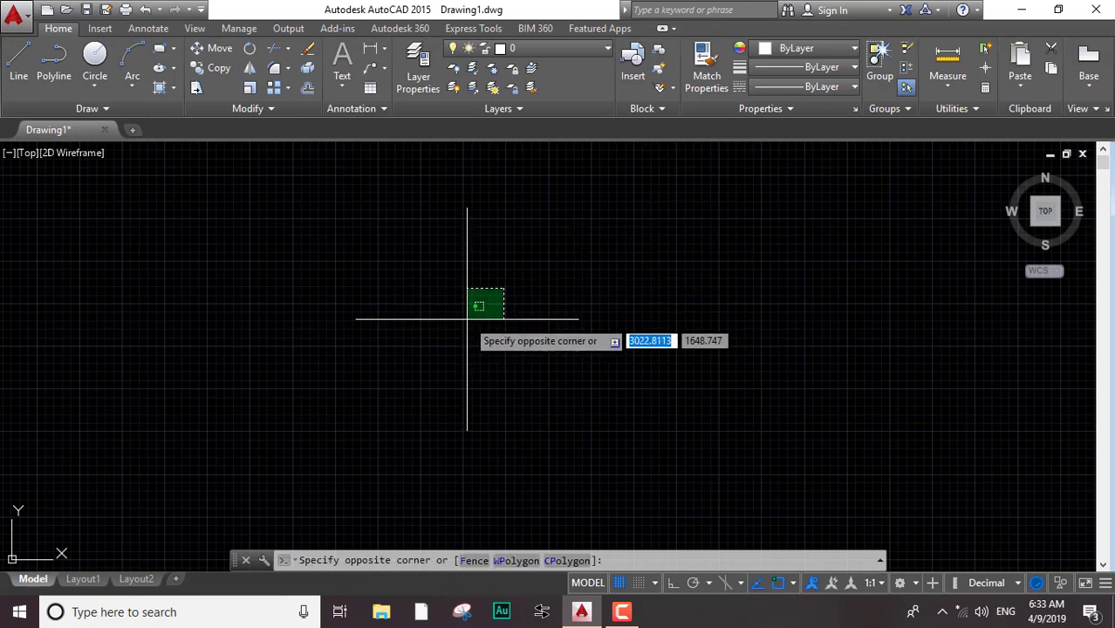
{"action": "type", "text": "d"}
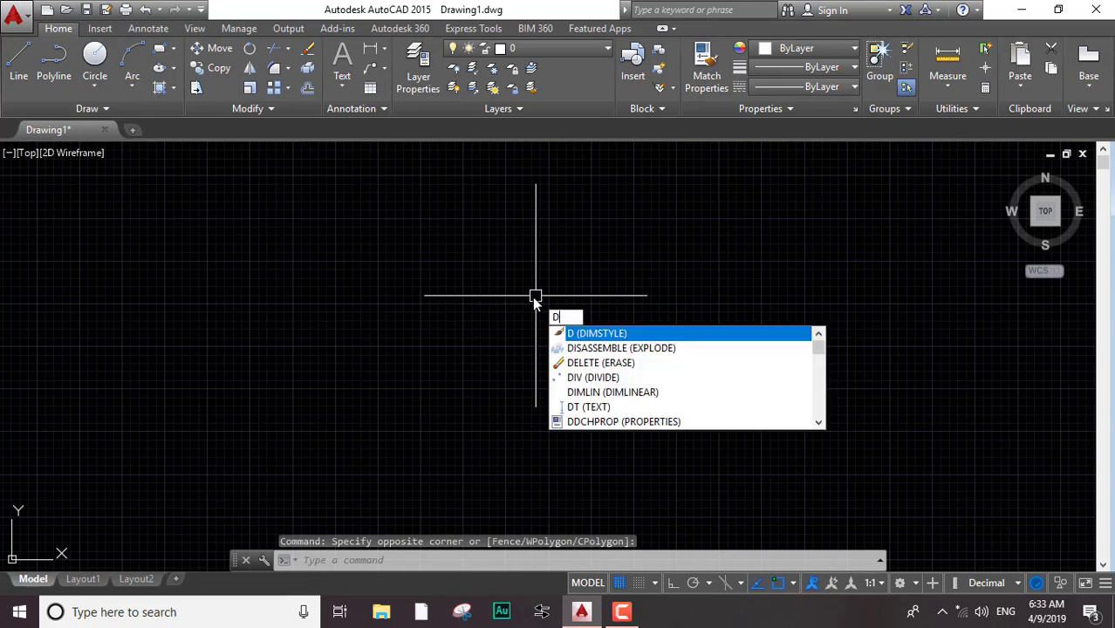
{"action": "key", "text": "Escape"}
{"action": "type", "text": "d"}
{"action": "key", "text": "Return"}
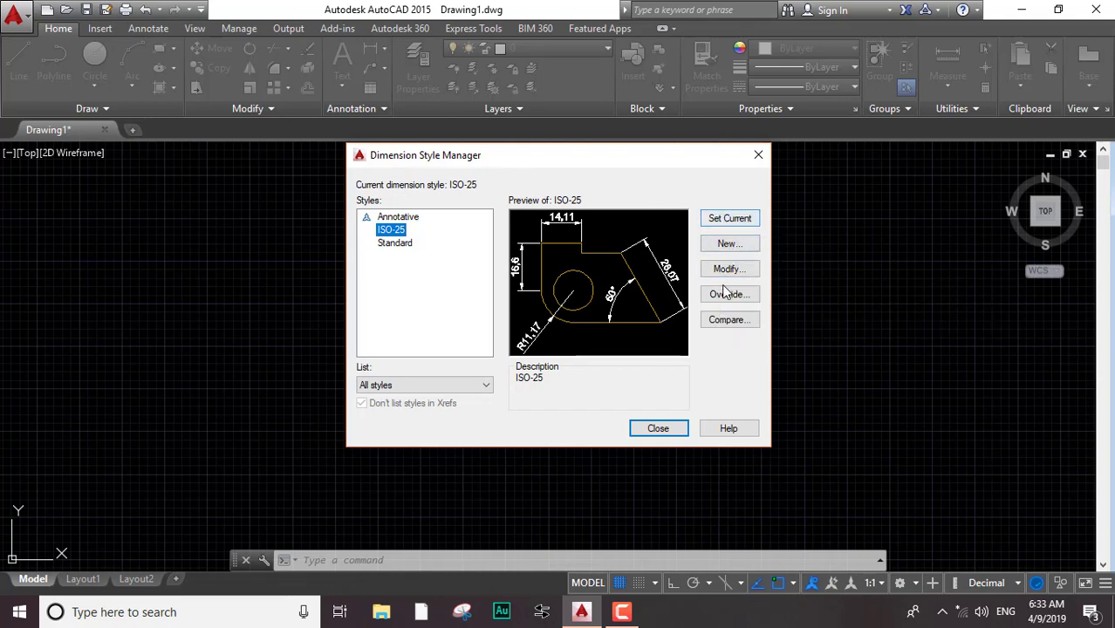
Open ISO-25 for modification and review its arrow settings and 1.5 jog height factor
{"action": "left_click", "coordinate": [725, 272]}
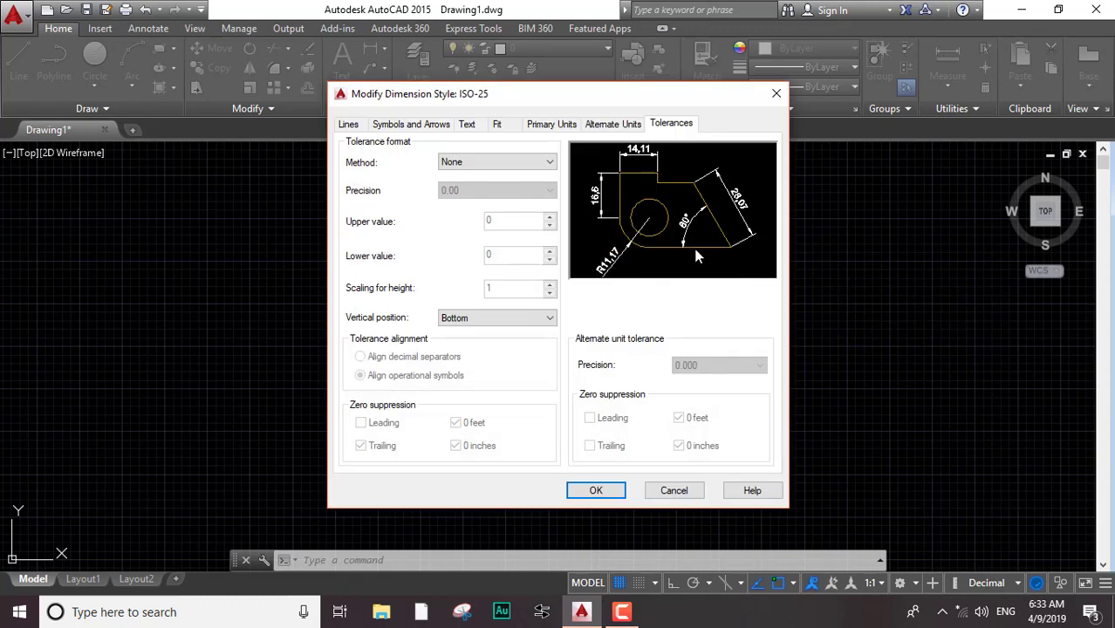
{"action": "left_click", "coordinate": [415, 128]}
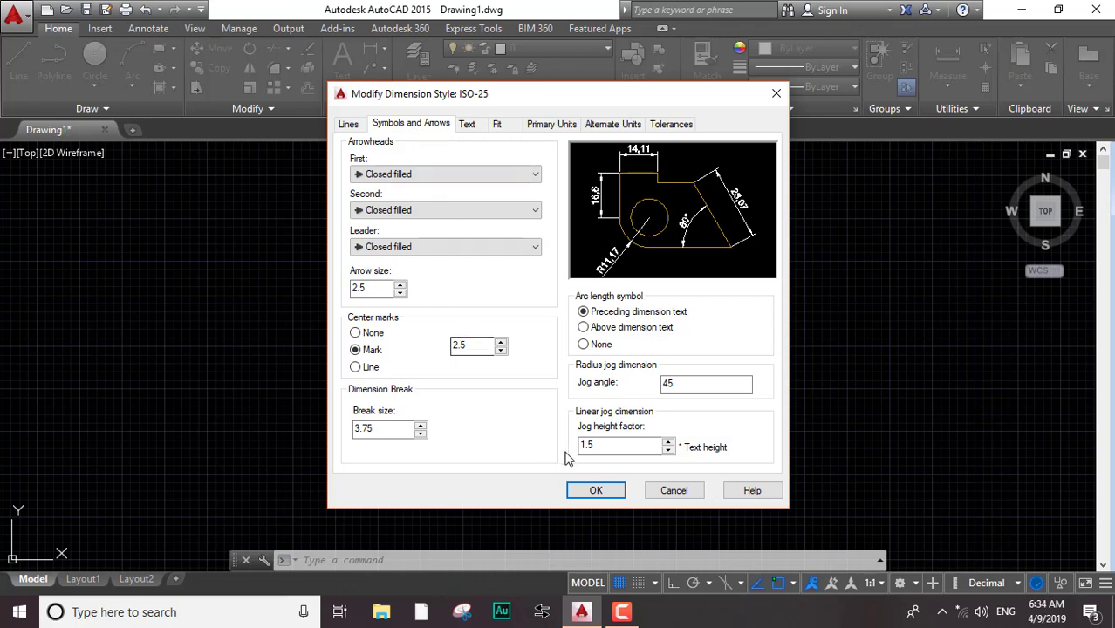
{"action": "double_click", "coordinate": [594, 445]}
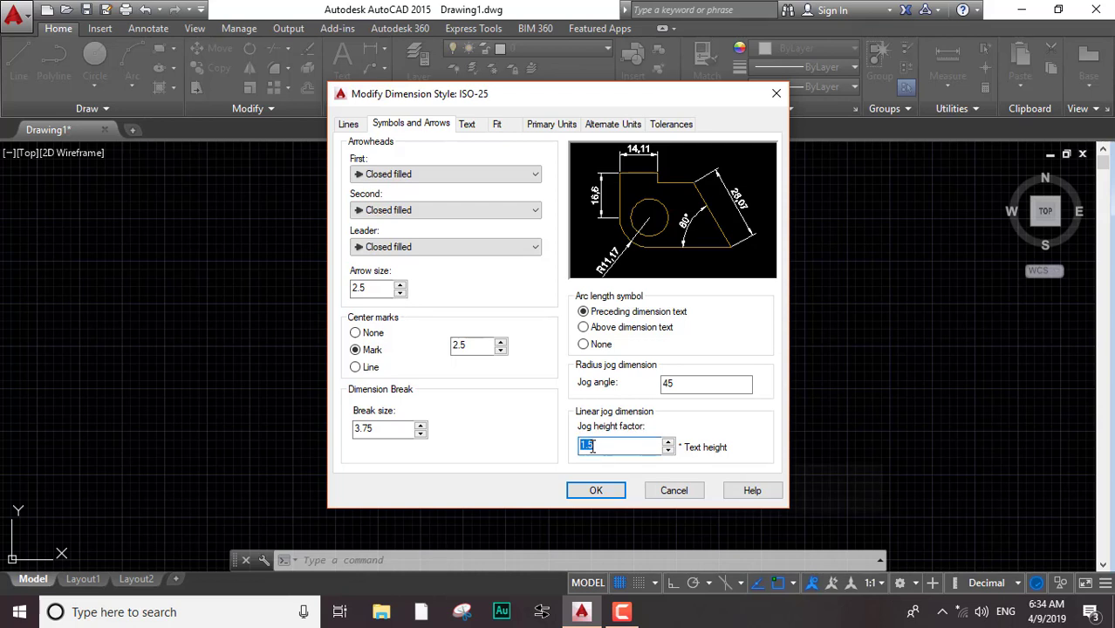
{"action": "left_click", "coordinate": [587, 445]}
{"action": "double_click", "coordinate": [601, 445]}
{"action": "left_click", "coordinate": [619, 447]}
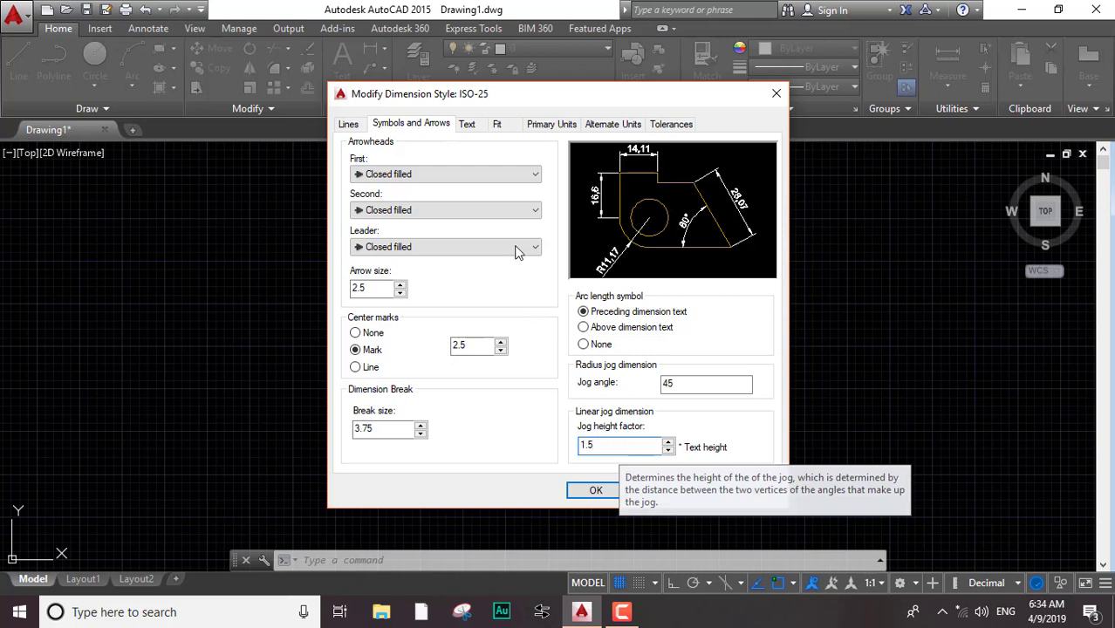
Set the ISO-25 dimension text height to 2.5
{"action": "left_click", "coordinate": [476, 129]}
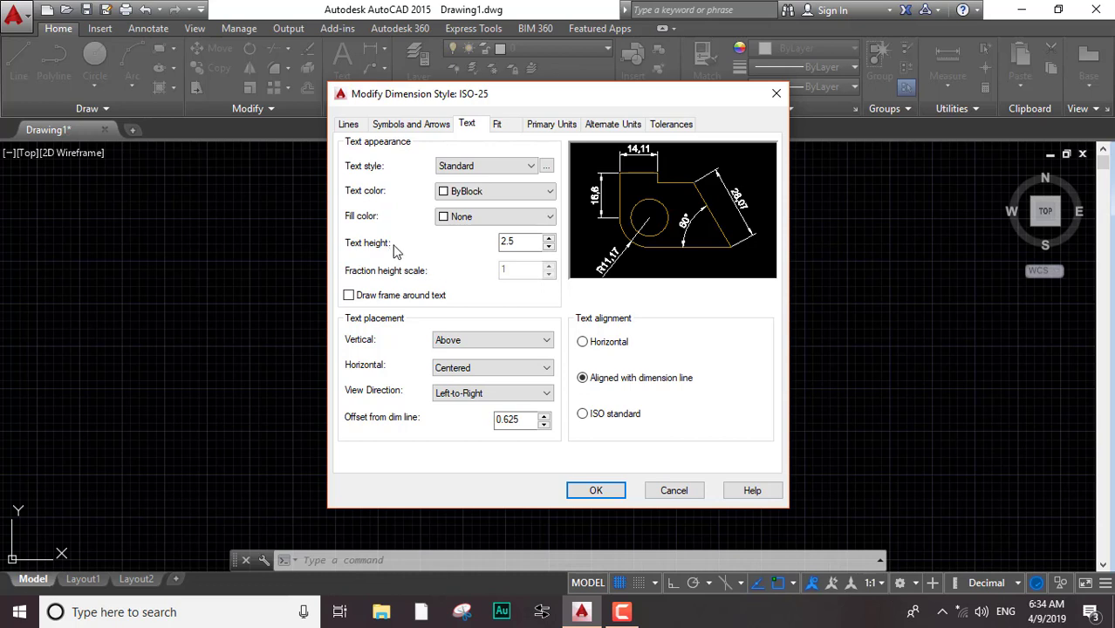
{"action": "double_click", "coordinate": [519, 246]}
{"action": "type", "text": "2.5"}
Review ISO-25's Fit and Primary Units settings: Decimal, 0.00 precision, scale factor 1
{"action": "left_click", "coordinate": [496, 126]}
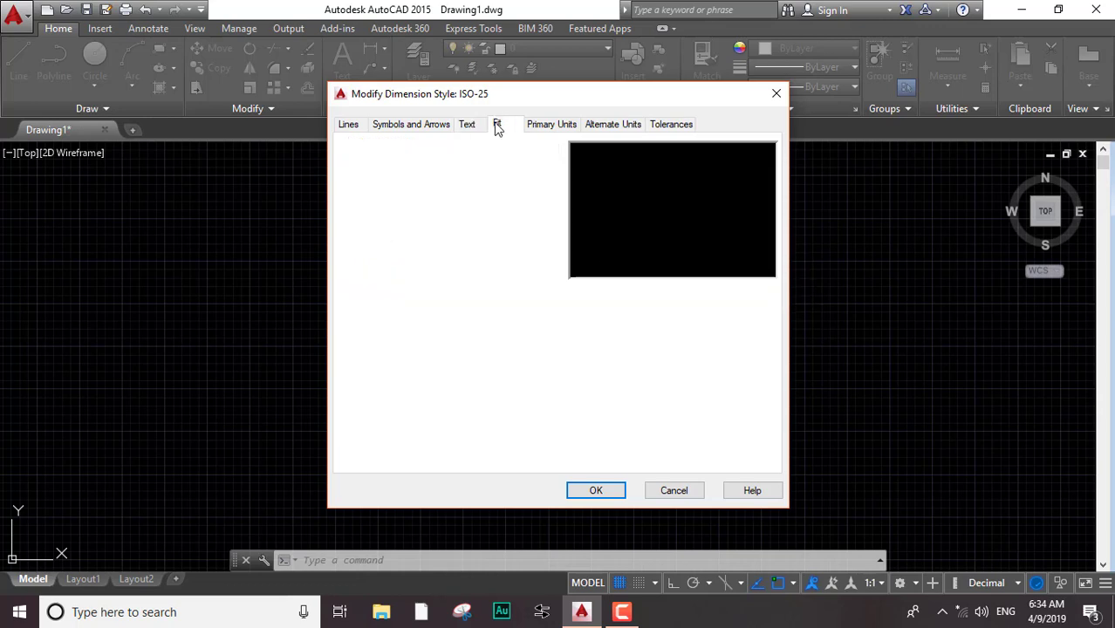
{"action": "left_click", "coordinate": [547, 125]}
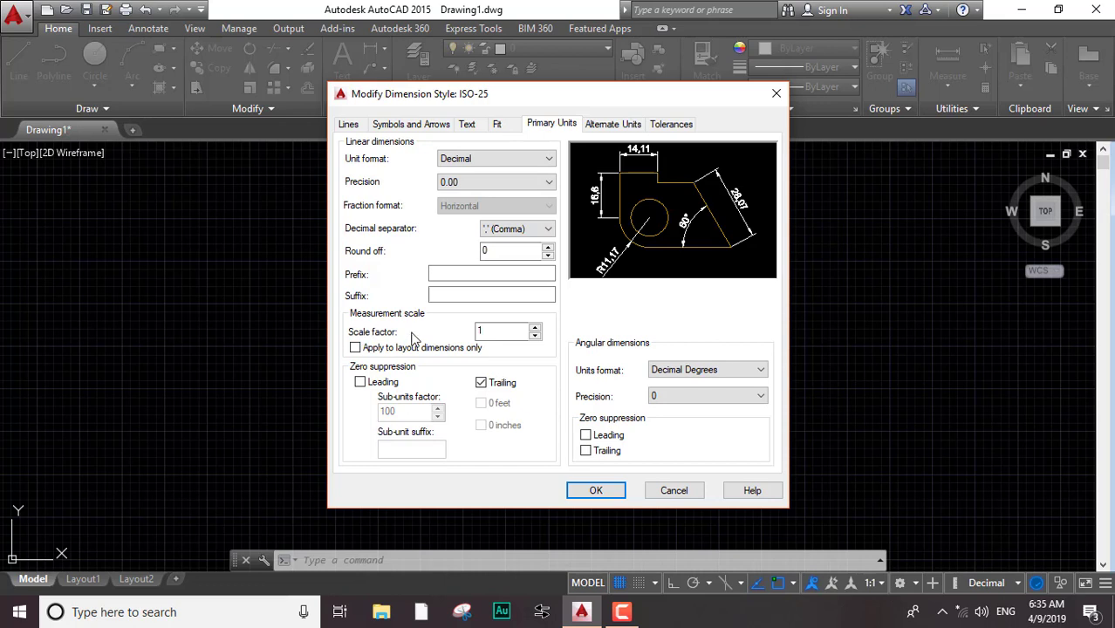
{"action": "left_click", "coordinate": [486, 331]}
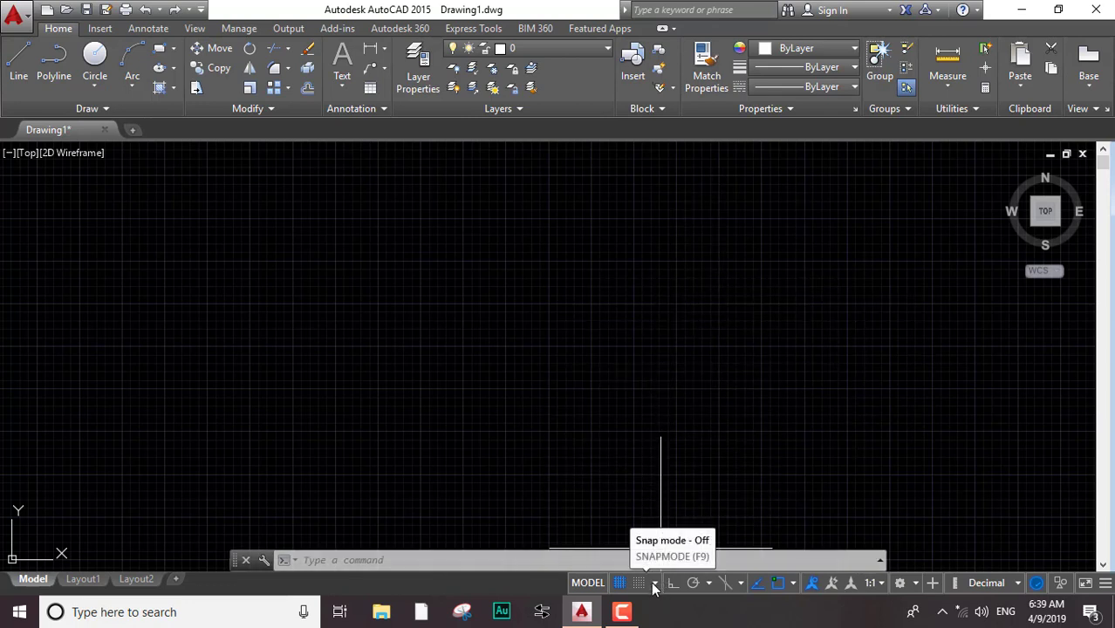
Verify in Drafting Settings that all object snap modes and object snap tracking are enabled
{"action": "left_click", "coordinate": [655, 585]}
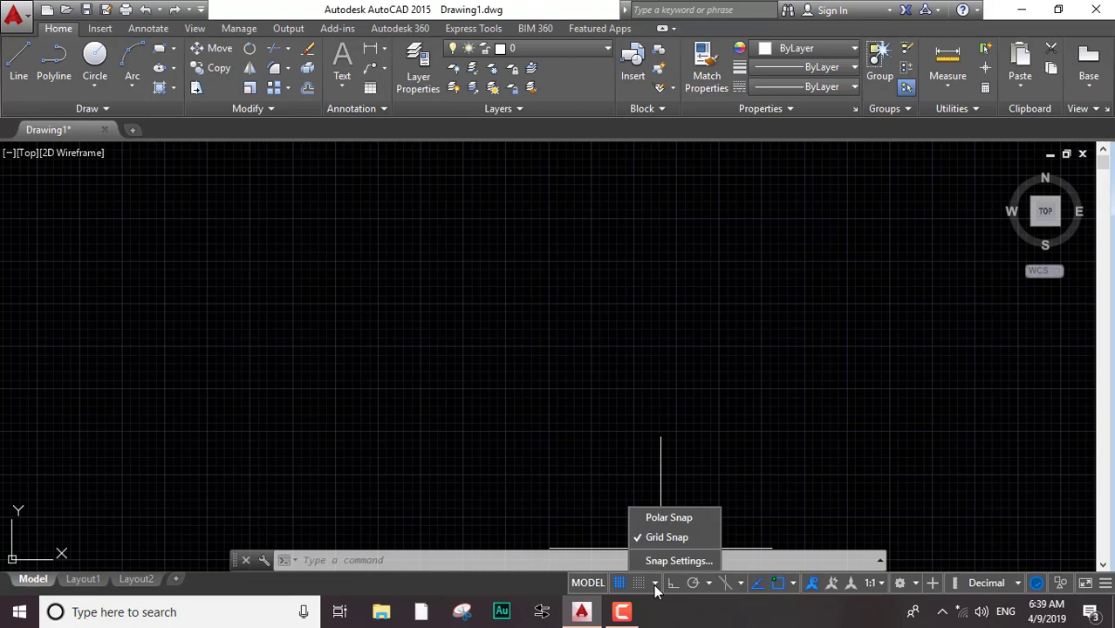
{"action": "left_click", "coordinate": [666, 562]}
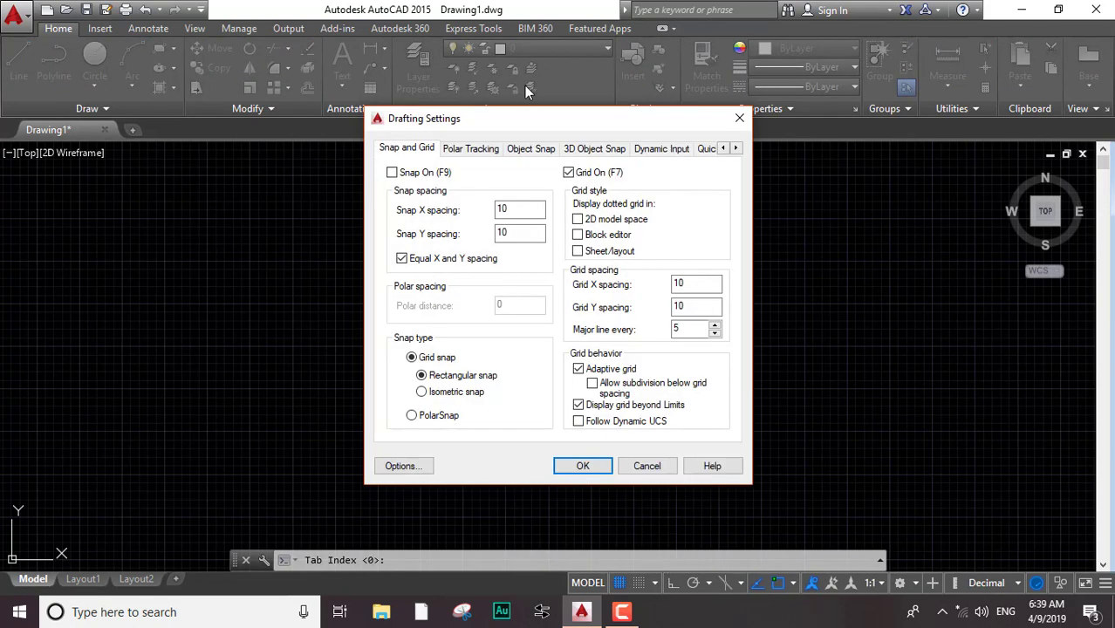
{"action": "left_click", "coordinate": [526, 154]}
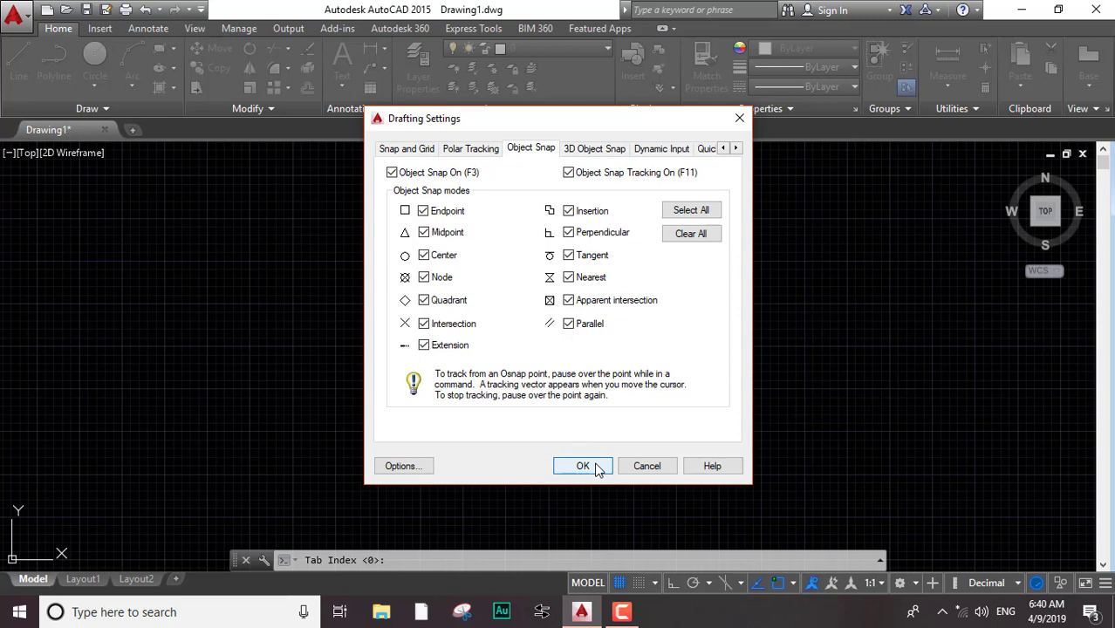
{"action": "left_click", "coordinate": [599, 469]}
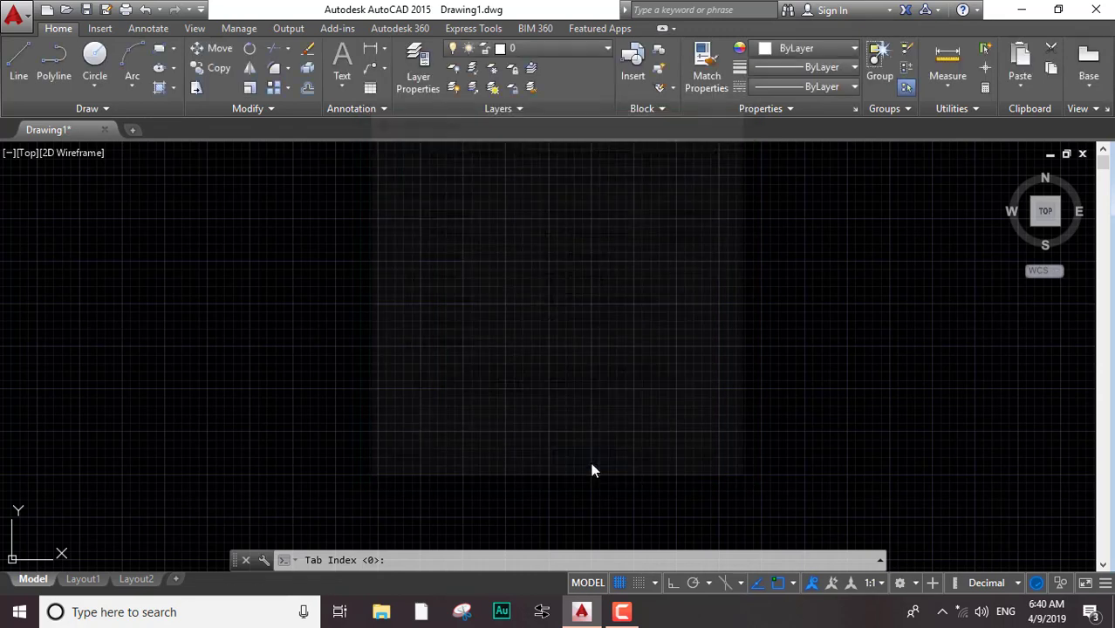
Turn the drawing grid off and then back on
{"action": "left_click", "coordinate": [621, 584]}
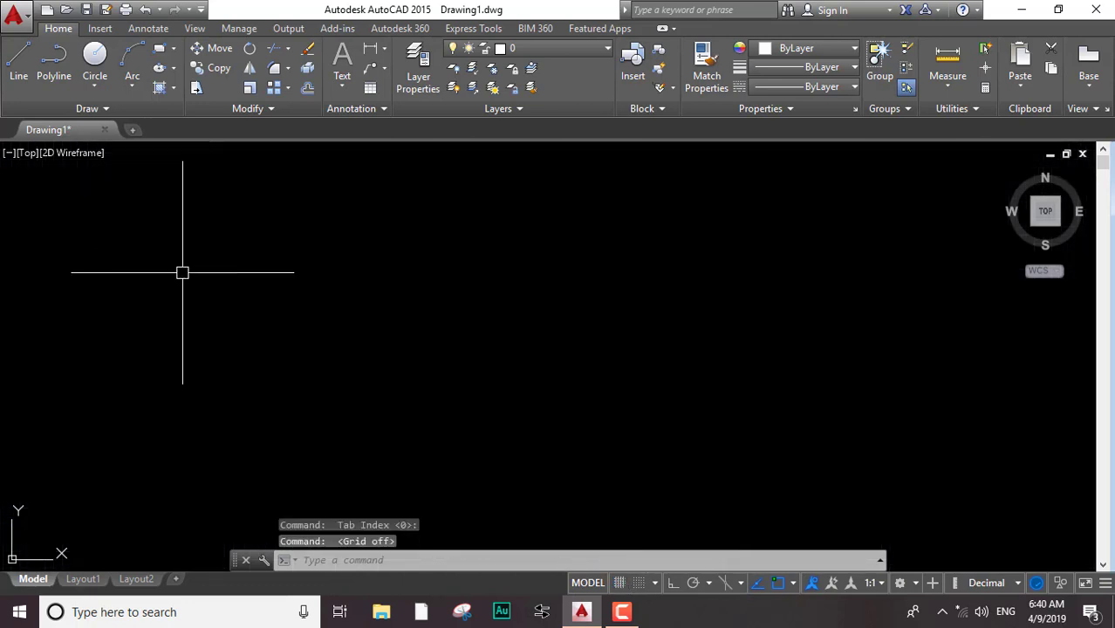
{"action": "left_click", "coordinate": [747, 229]}
{"action": "left_click", "coordinate": [253, 429]}
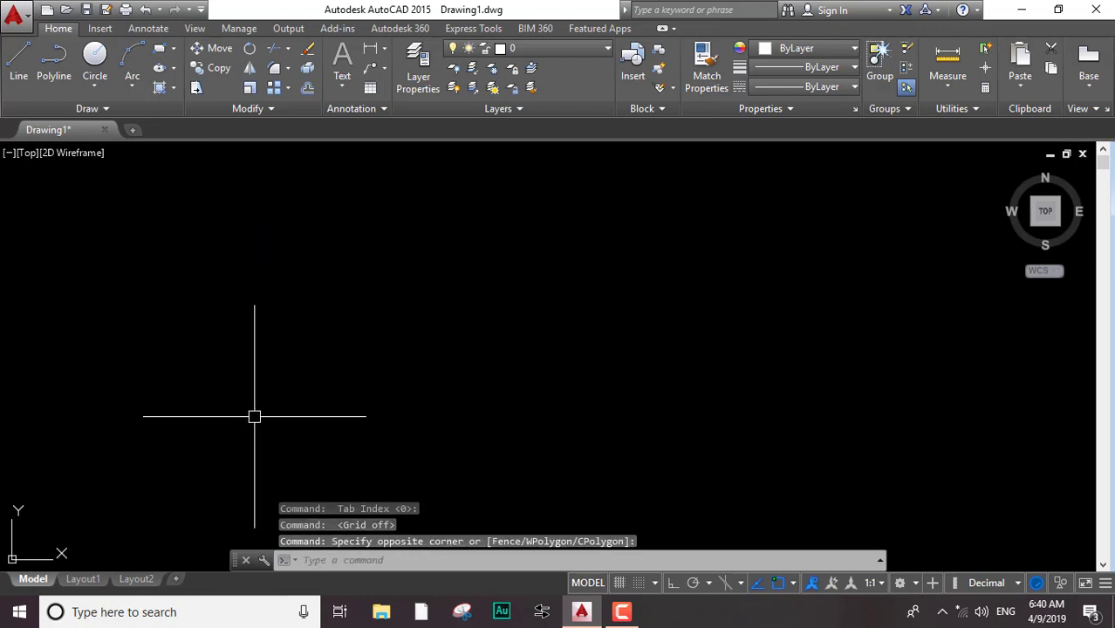
{"action": "left_click", "coordinate": [253, 394]}
{"action": "left_click", "coordinate": [659, 310]}
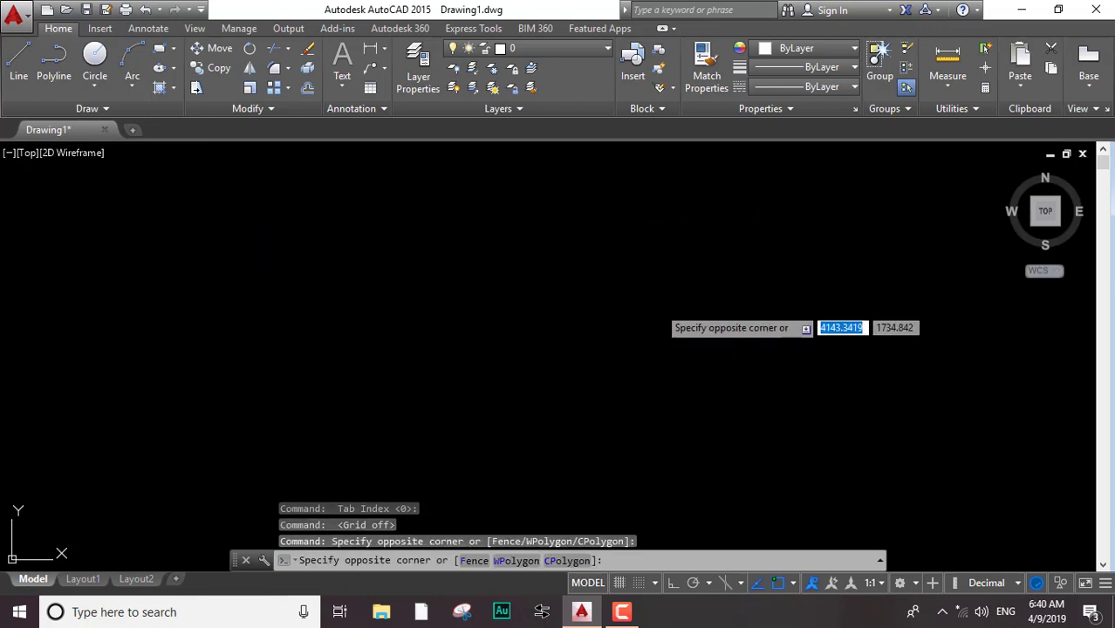
{"action": "left_click", "coordinate": [619, 584]}
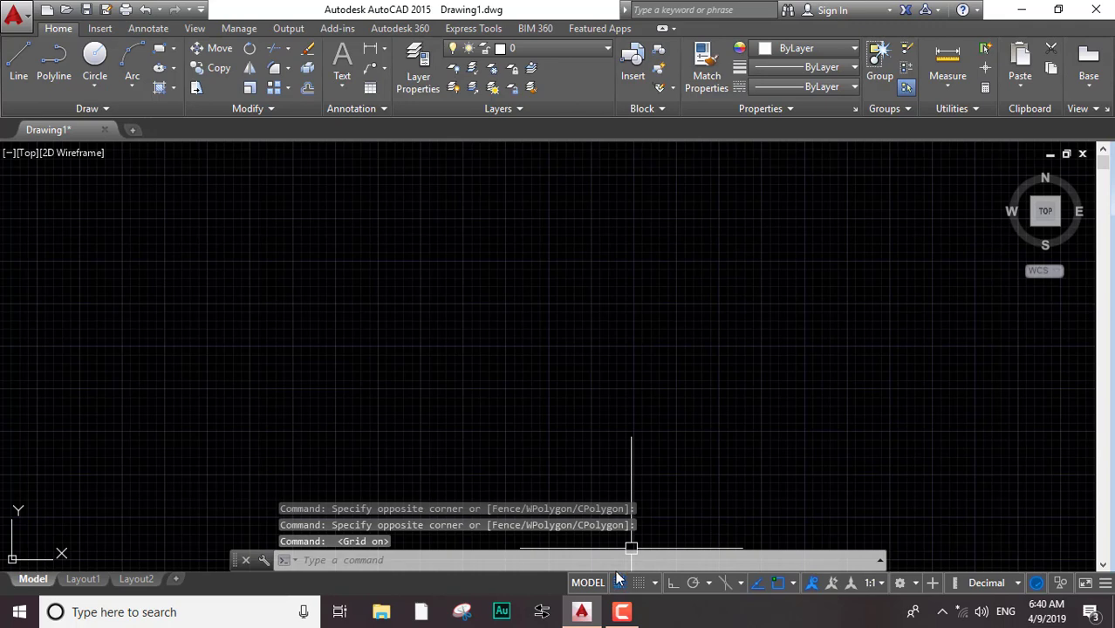
Zoom the view in and out until the UCS icon and origin are visible
{"action": "scroll", "coordinate": [452, 314], "scroll_direction": "up", "scroll_amount": 2}
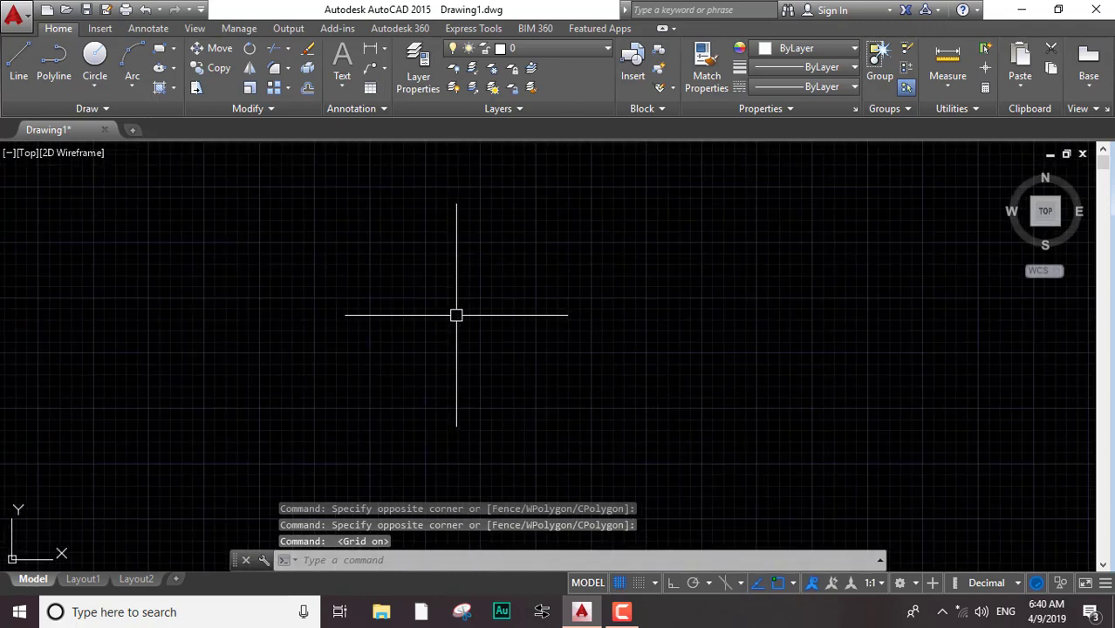
{"action": "scroll", "coordinate": [453, 314], "scroll_direction": "down", "scroll_amount": 2}
{"action": "scroll", "coordinate": [453, 314], "scroll_direction": "up", "scroll_amount": 2}
{"action": "scroll", "coordinate": [452, 314], "scroll_direction": "down", "scroll_amount": 1}
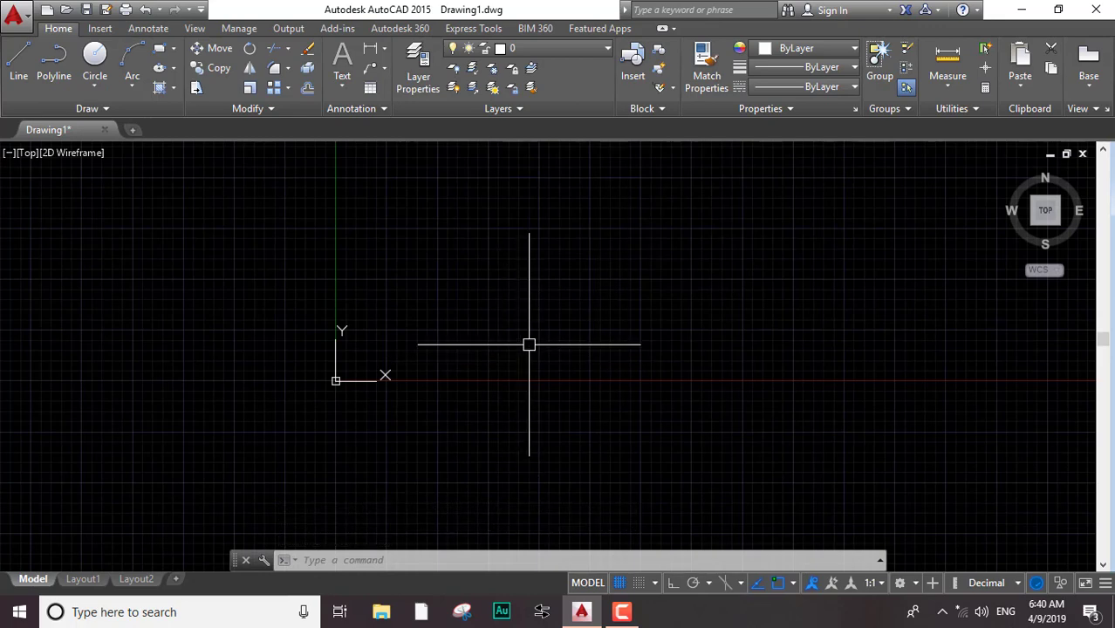
{"action": "scroll", "coordinate": [388, 351], "scroll_direction": "down", "scroll_amount": 2}
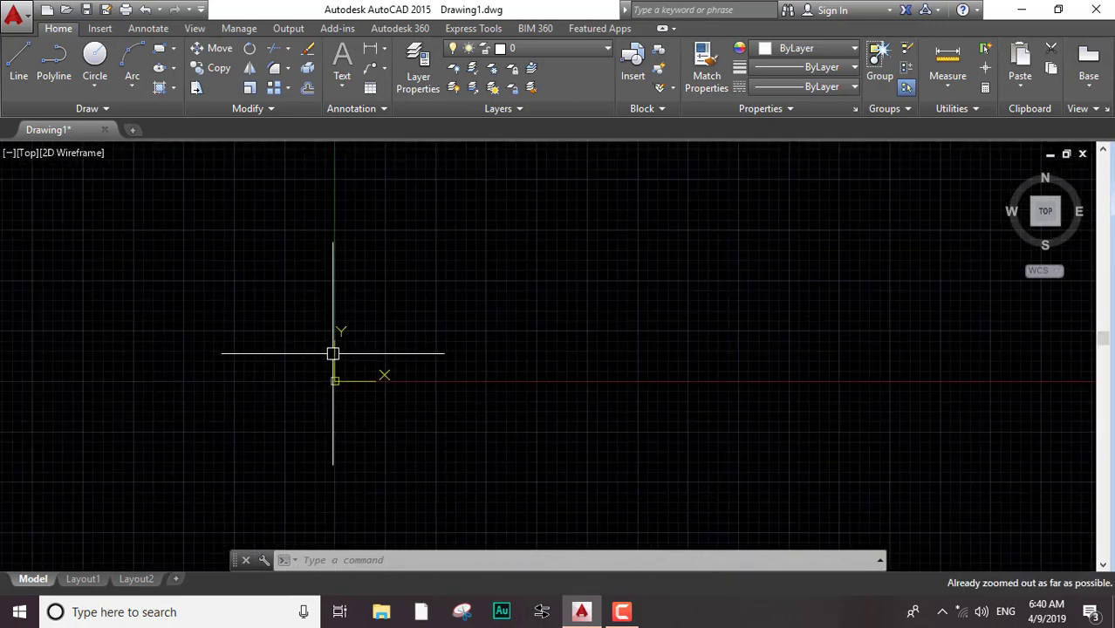
Move the UCS origin to a new point using the origin grip's Move and Align option
{"action": "scroll", "coordinate": [339, 383], "scroll_direction": "up", "scroll_amount": 1}
{"action": "scroll", "coordinate": [308, 381], "scroll_direction": "up", "scroll_amount": 1}
{"action": "scroll", "coordinate": [316, 348], "scroll_direction": "up", "scroll_amount": 1}
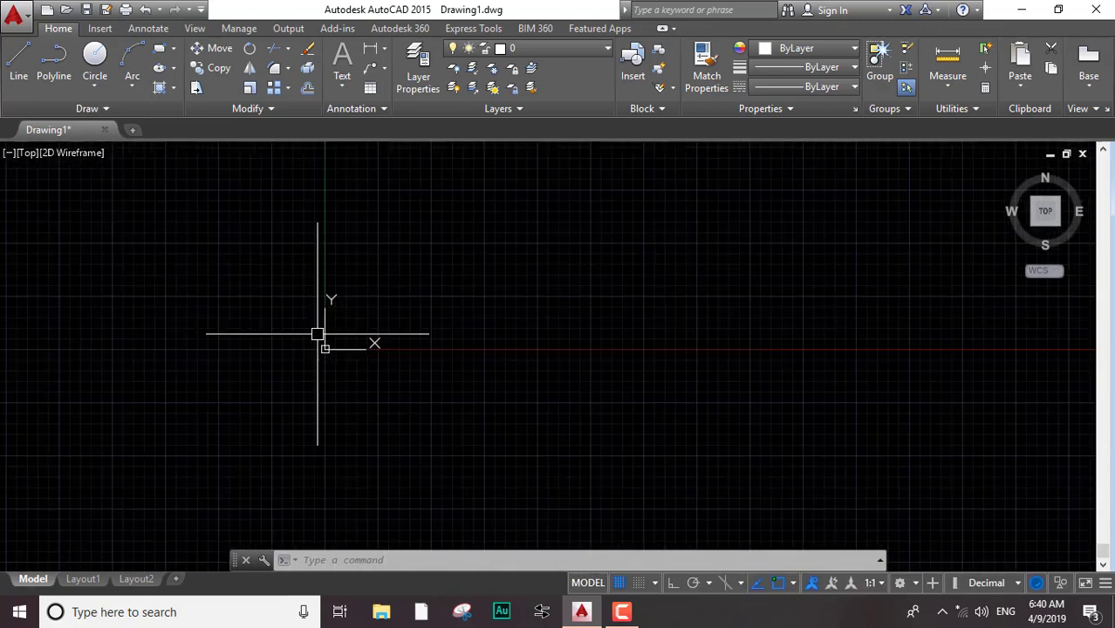
{"action": "scroll", "coordinate": [347, 403], "scroll_direction": "up", "scroll_amount": 1}
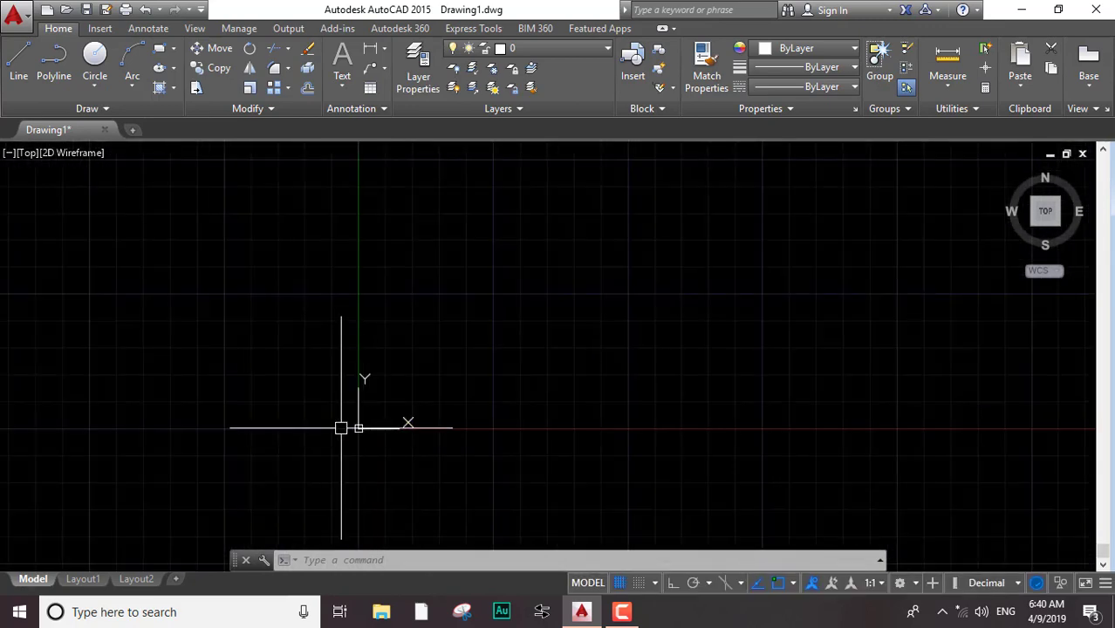
{"action": "left_click", "coordinate": [493, 318]}
{"action": "left_click", "coordinate": [296, 520]}
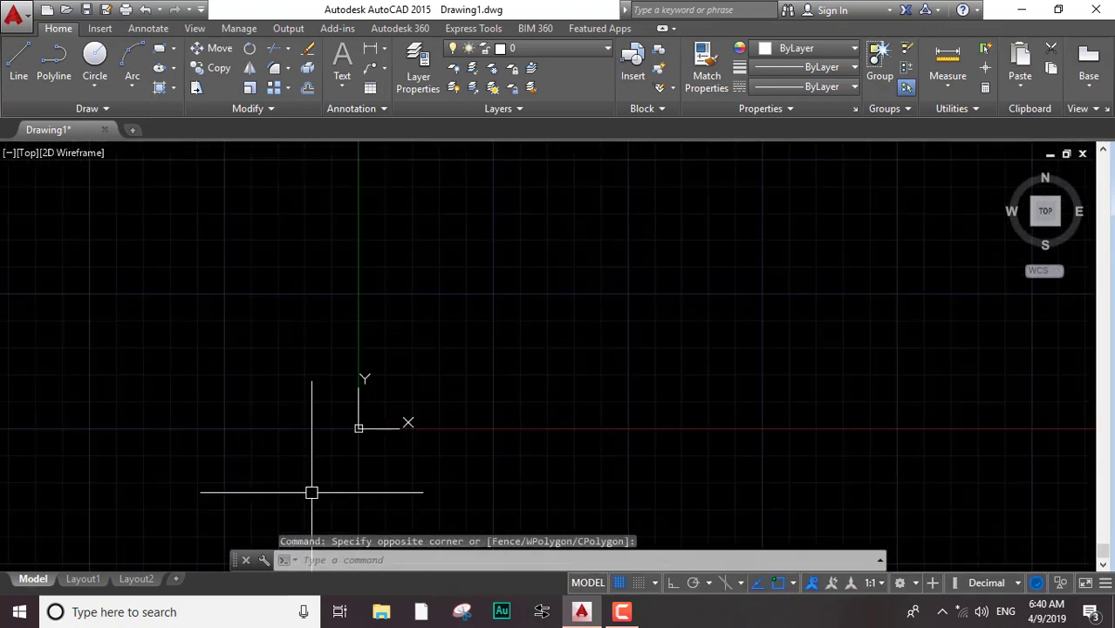
{"action": "left_click", "coordinate": [361, 429]}
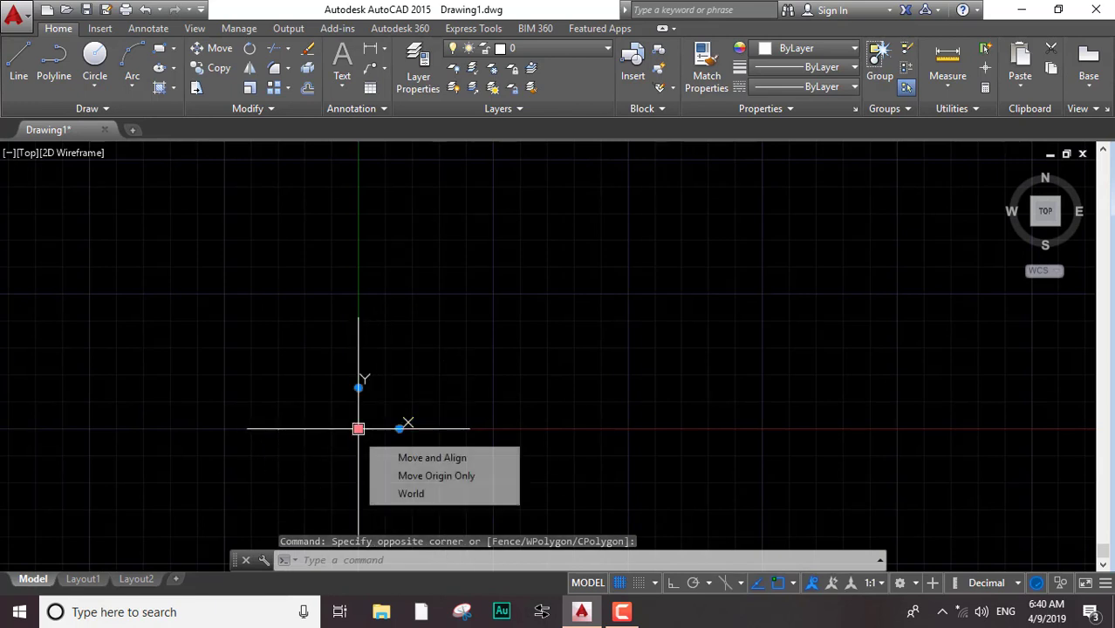
{"action": "left_click", "coordinate": [357, 429]}
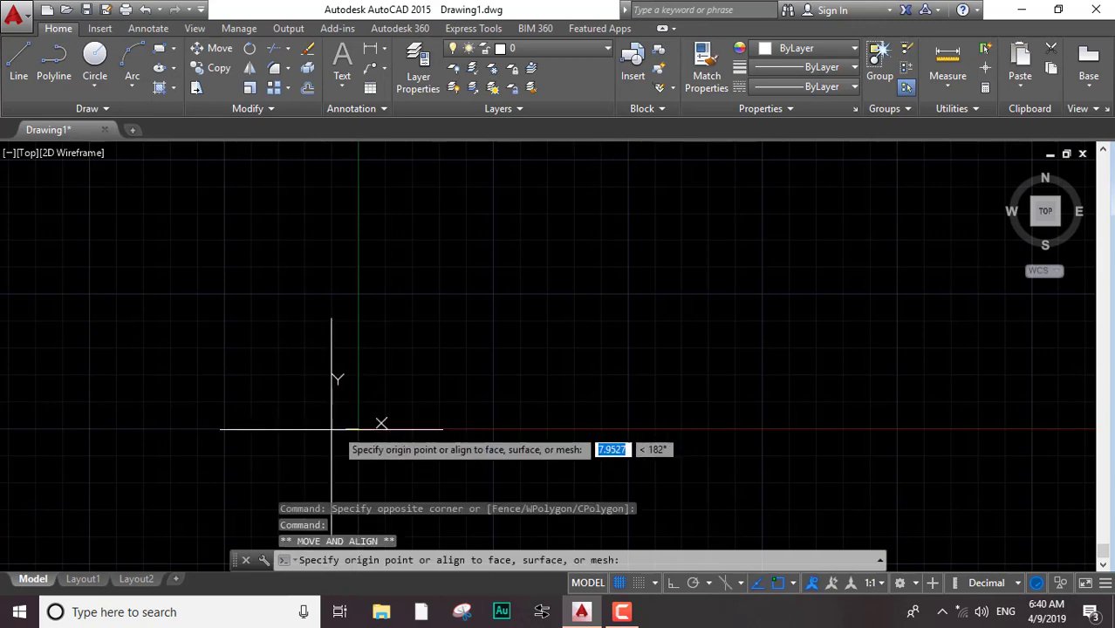
{"action": "left_click", "coordinate": [37, 534]}
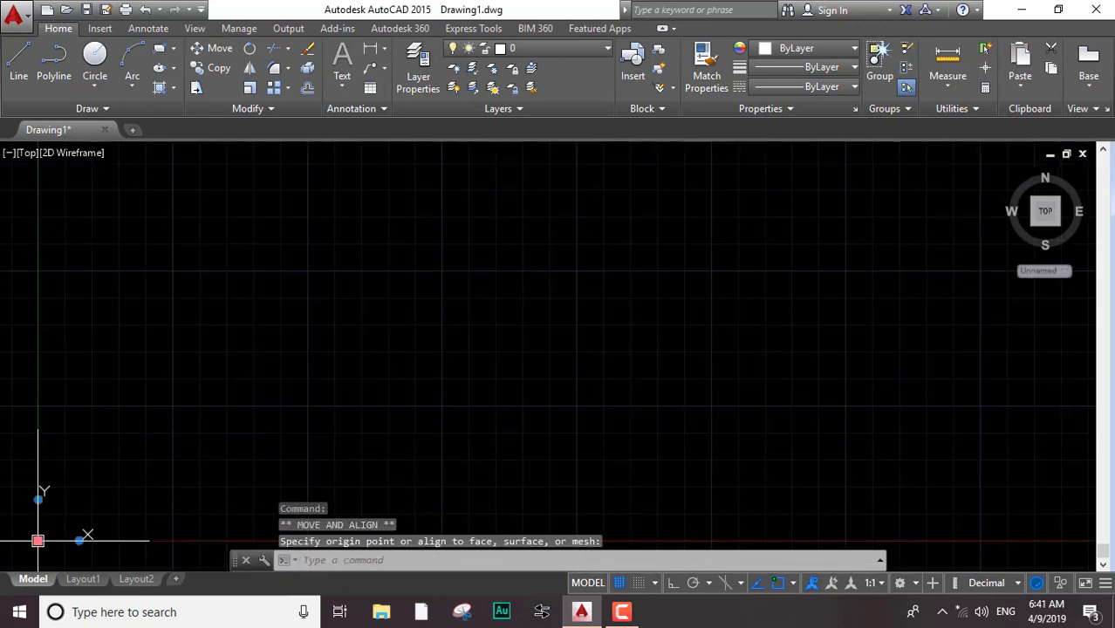
Clear the empty selection windows and switch the ribbon to the View tools
{"action": "scroll", "coordinate": [220, 413], "scroll_direction": "down", "scroll_amount": 2}
{"action": "scroll", "coordinate": [214, 366], "scroll_direction": "up", "scroll_amount": 2}
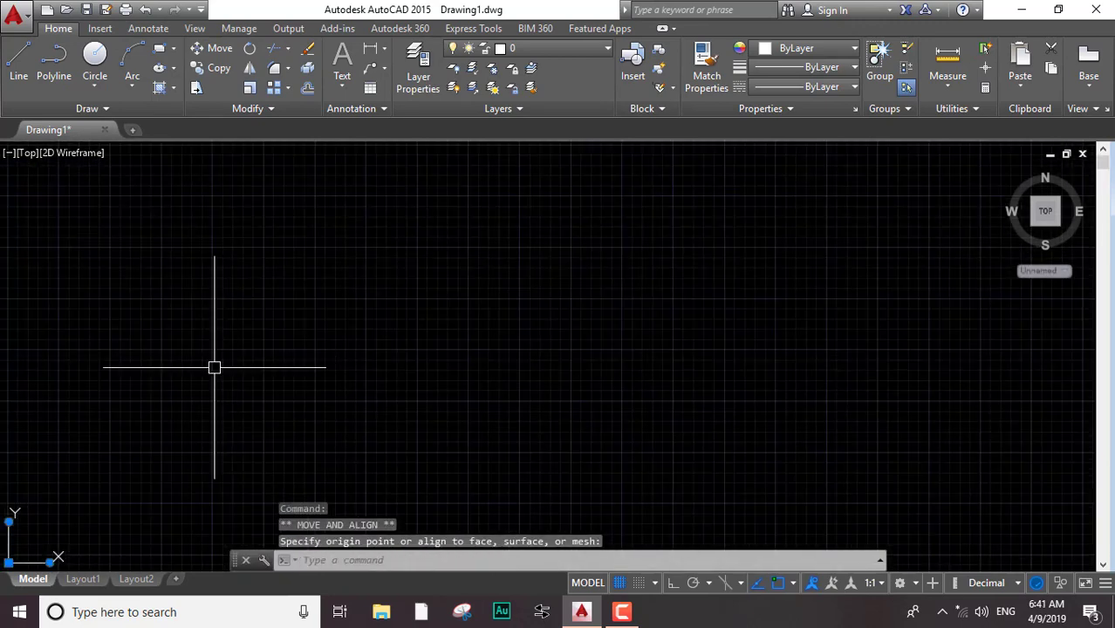
{"action": "scroll", "coordinate": [160, 413], "scroll_direction": "down", "scroll_amount": 2}
{"action": "left_click", "coordinate": [304, 355]}
{"action": "left_click", "coordinate": [117, 494]}
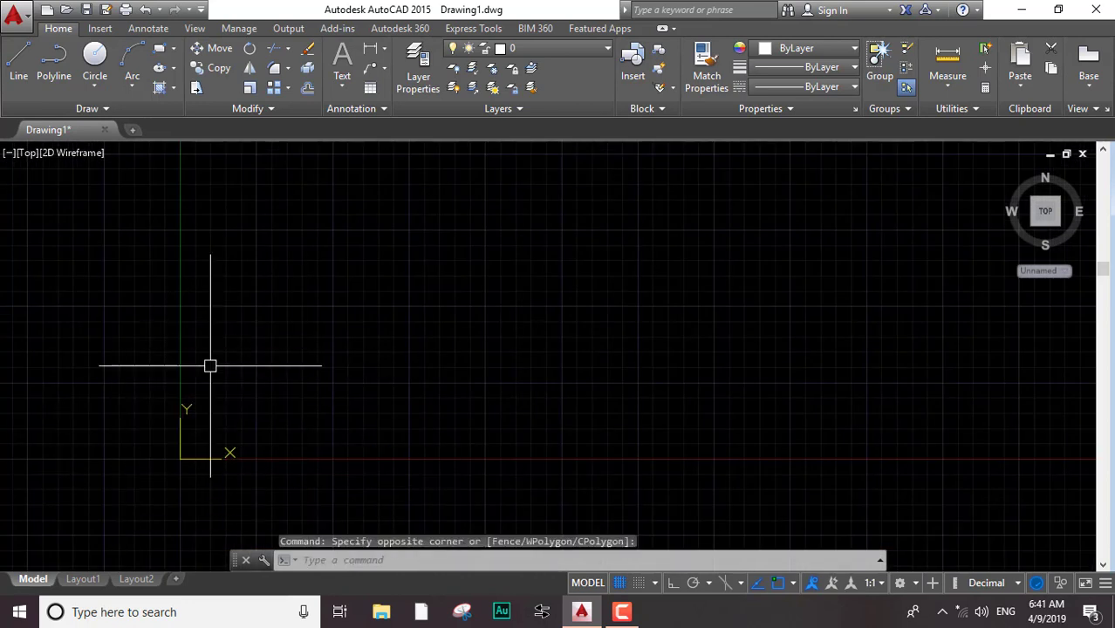
{"action": "left_click", "coordinate": [248, 353]}
{"action": "left_click", "coordinate": [145, 515]}
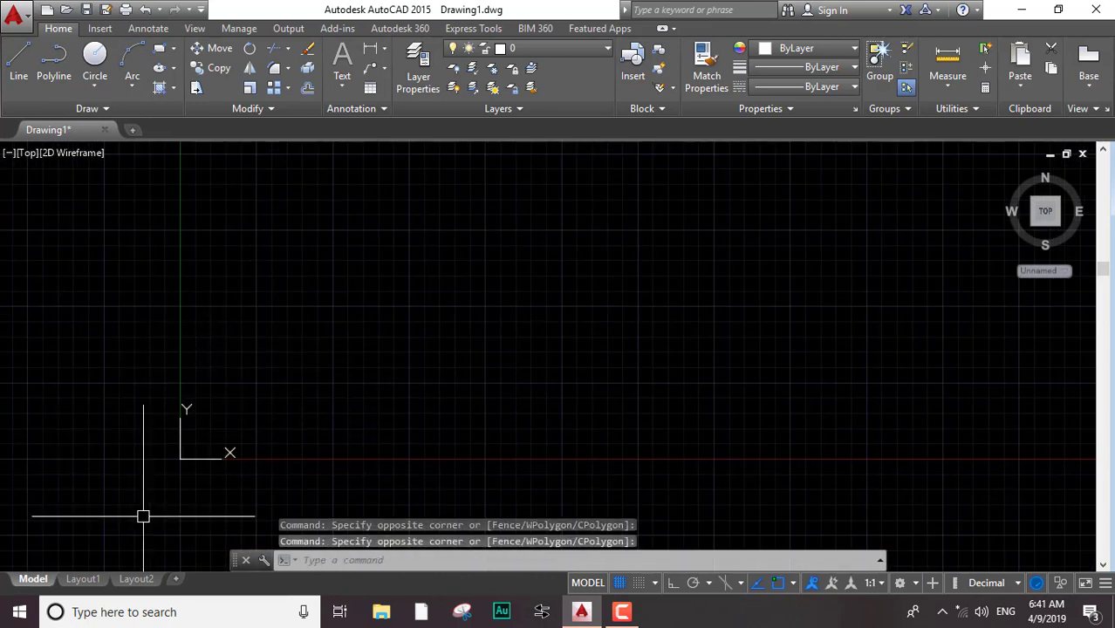
{"action": "left_click", "coordinate": [144, 382]}
{"action": "left_click", "coordinate": [162, 225]}
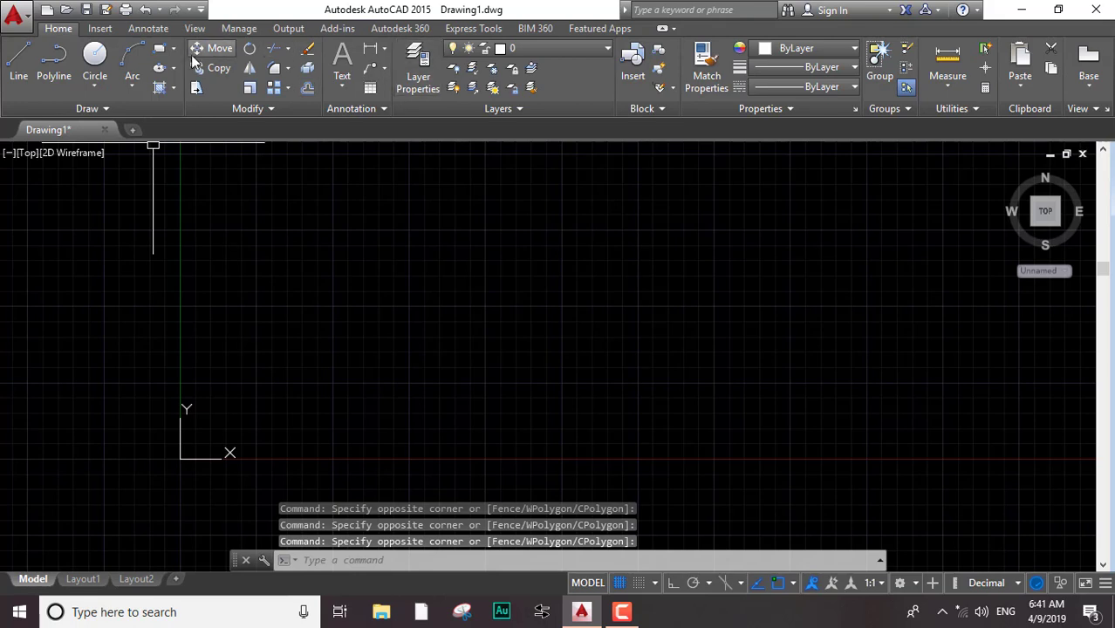
{"action": "left_click", "coordinate": [204, 33]}
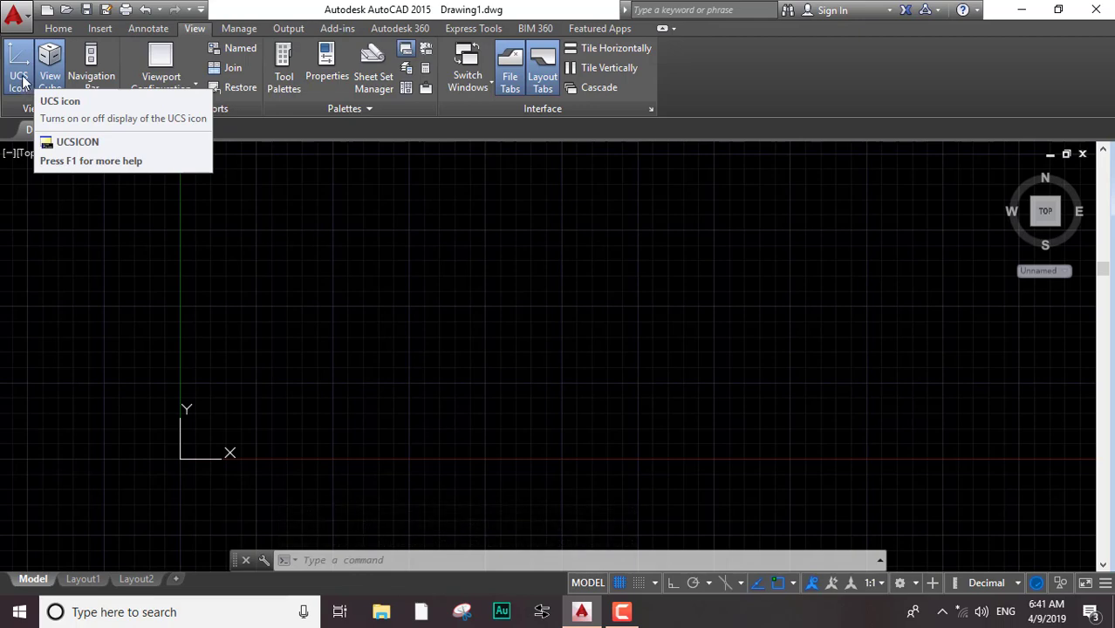
Hide the UCS icon and toggle the grid off and on with F7
{"action": "left_click", "coordinate": [19, 81]}
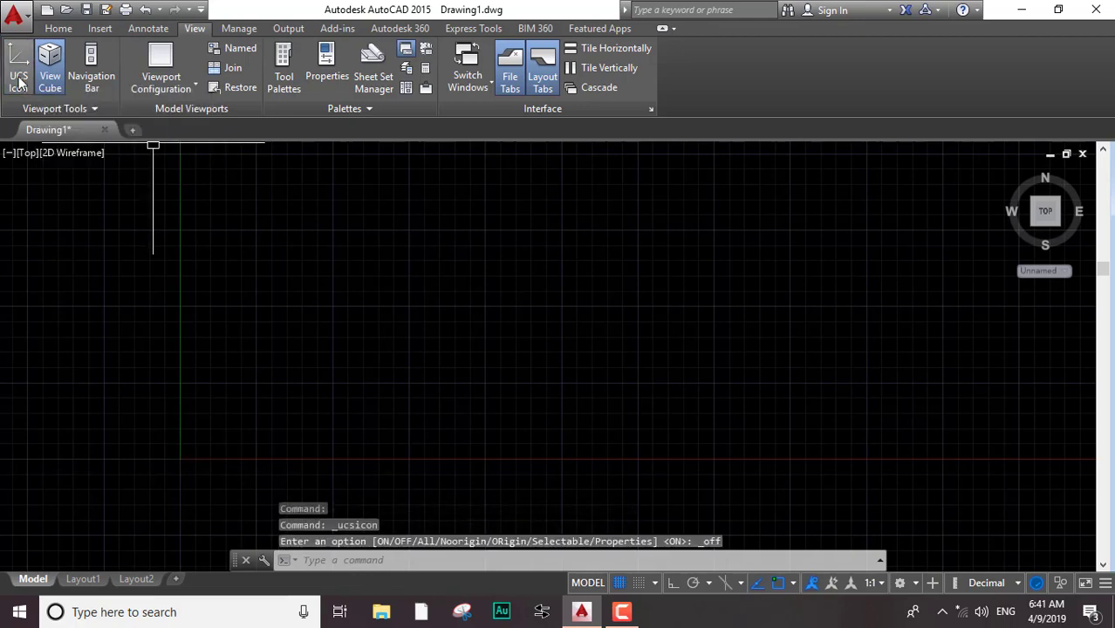
{"action": "scroll", "coordinate": [131, 251], "scroll_direction": "down", "scroll_amount": 2}
{"action": "middle_click_drag", "start_coordinate": [132, 250], "coordinate": [323, 253]}
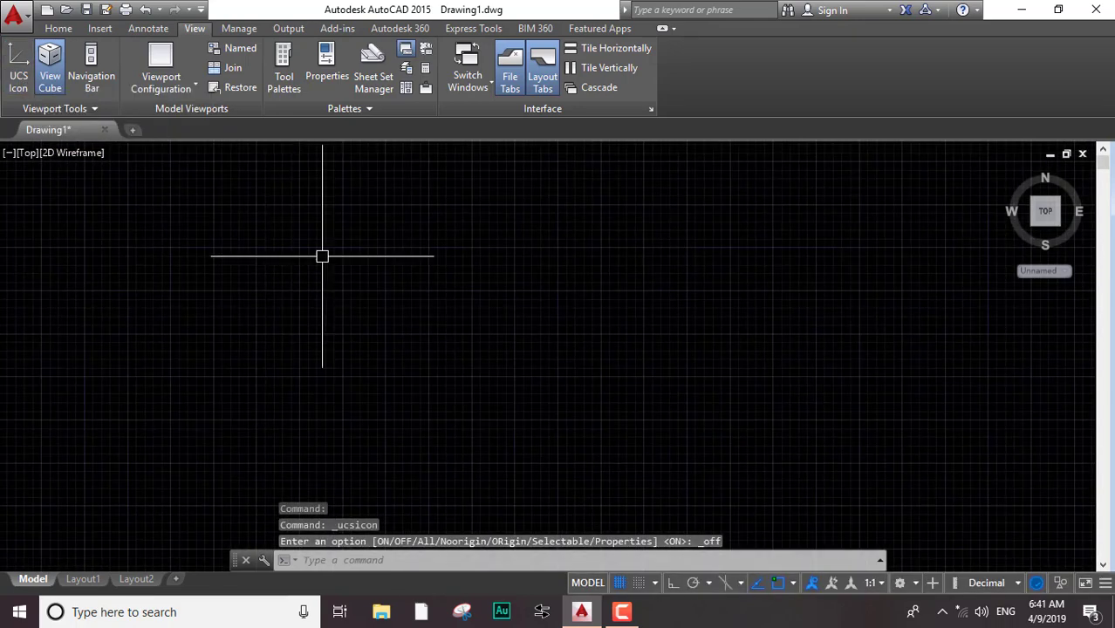
{"action": "scroll", "coordinate": [323, 253], "scroll_direction": "down", "scroll_amount": 1}
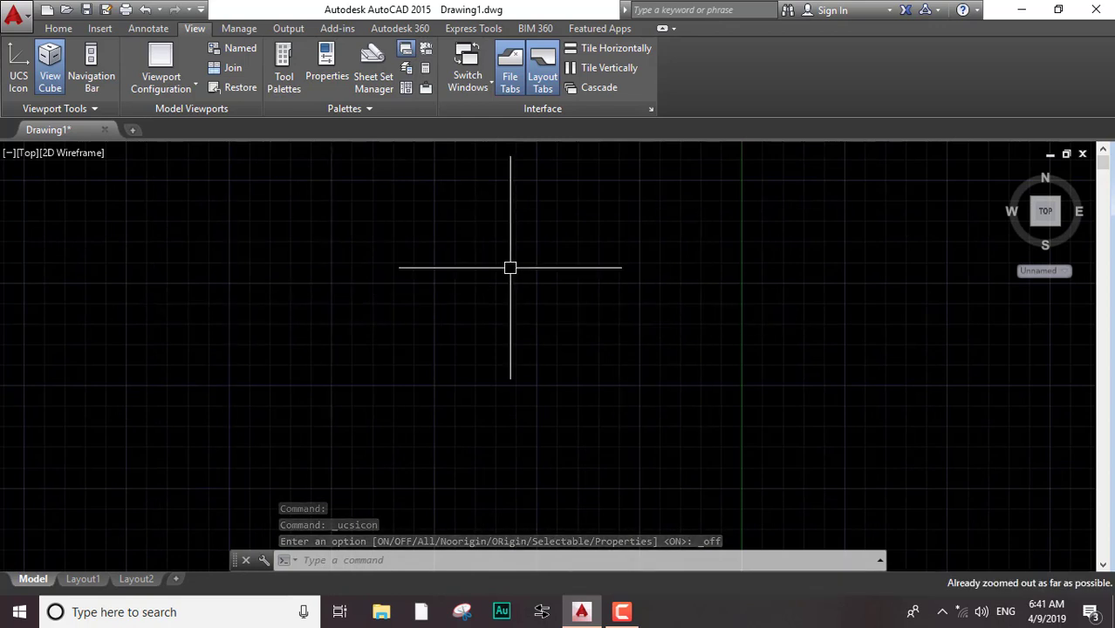
{"action": "key", "text": "F7"}
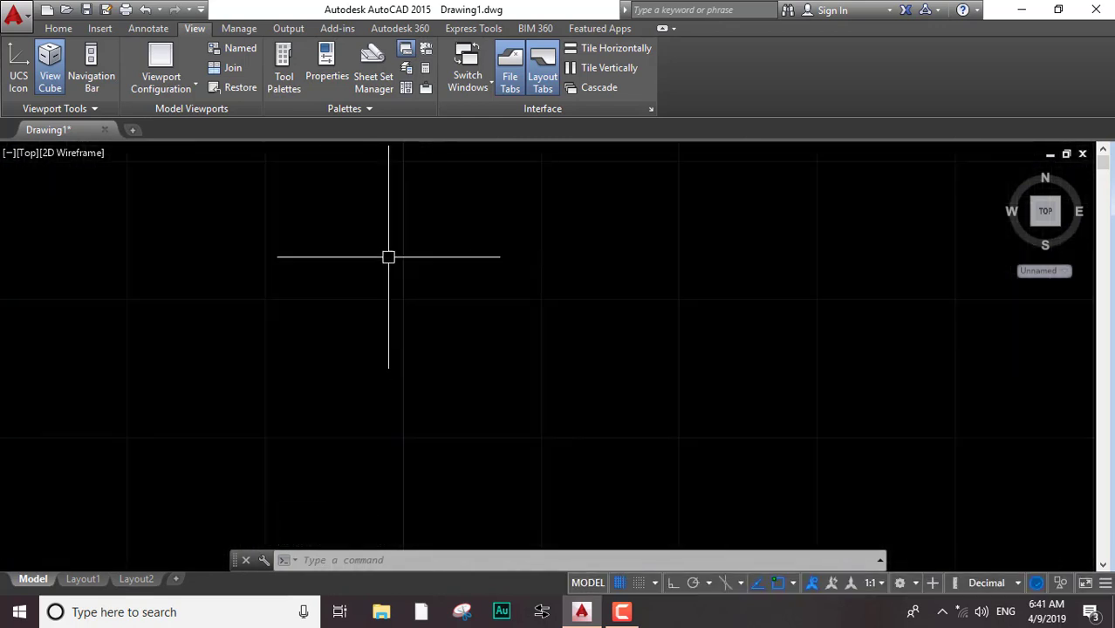
{"action": "key", "text": "F7"}
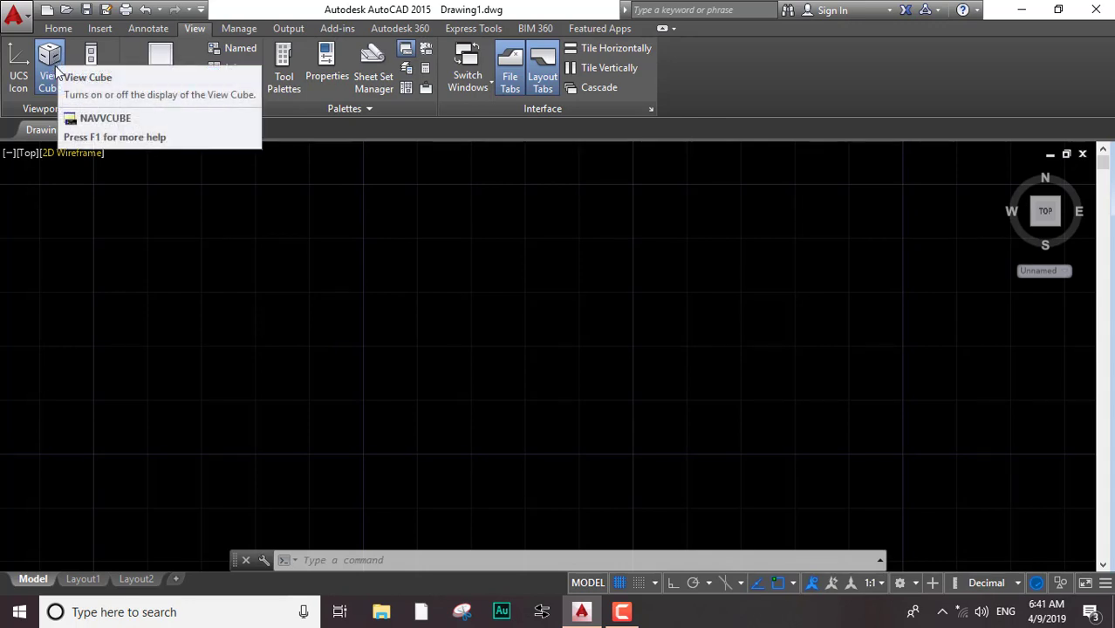
Toggle the Navigation Bar on and off and leave the ViewCube hidden
{"action": "left_click", "coordinate": [55, 67]}
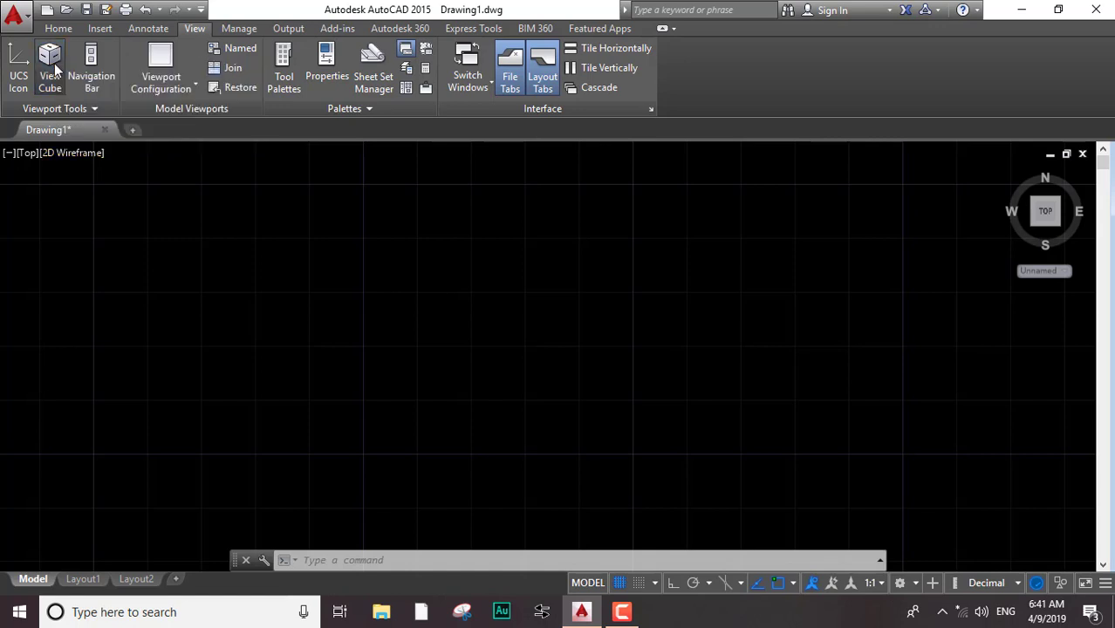
{"action": "left_click", "coordinate": [55, 70]}
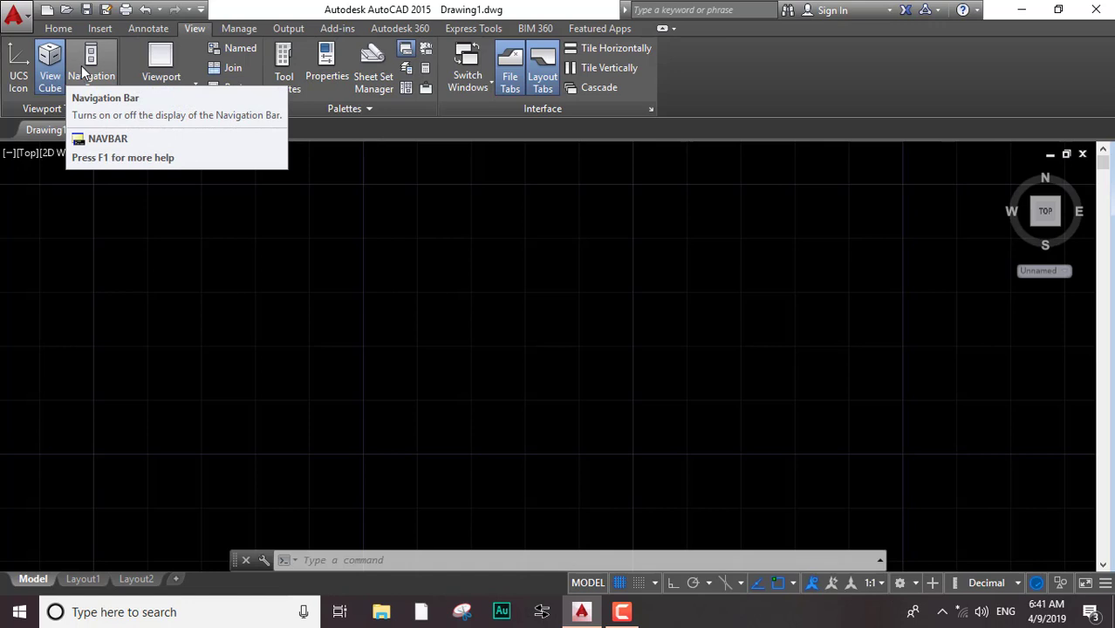
{"action": "left_click", "coordinate": [91, 68]}
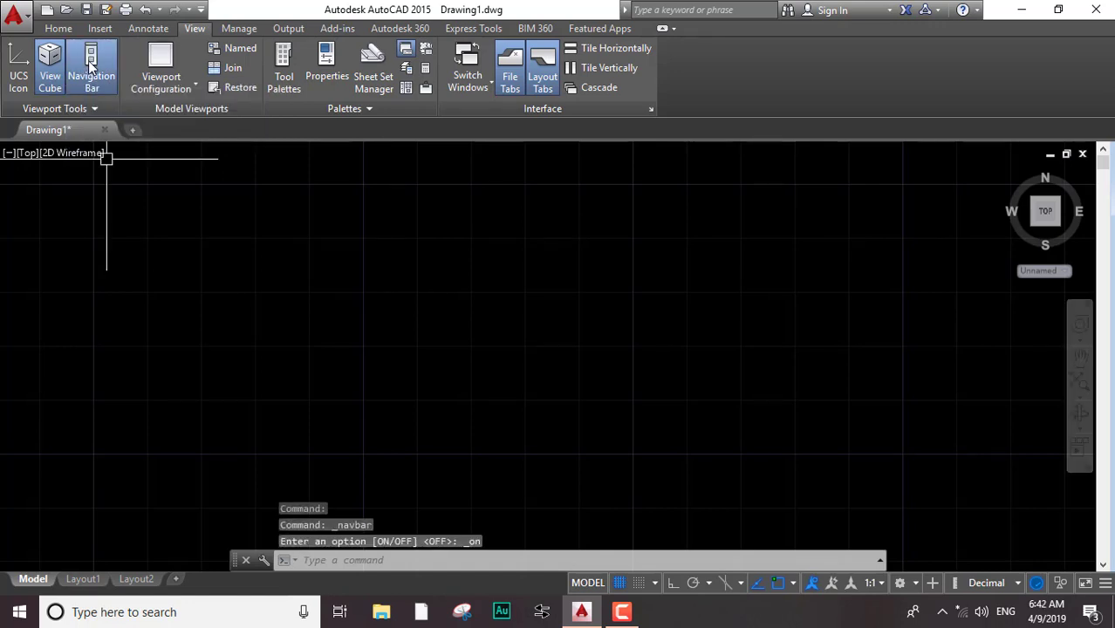
{"action": "left_click", "coordinate": [90, 68]}
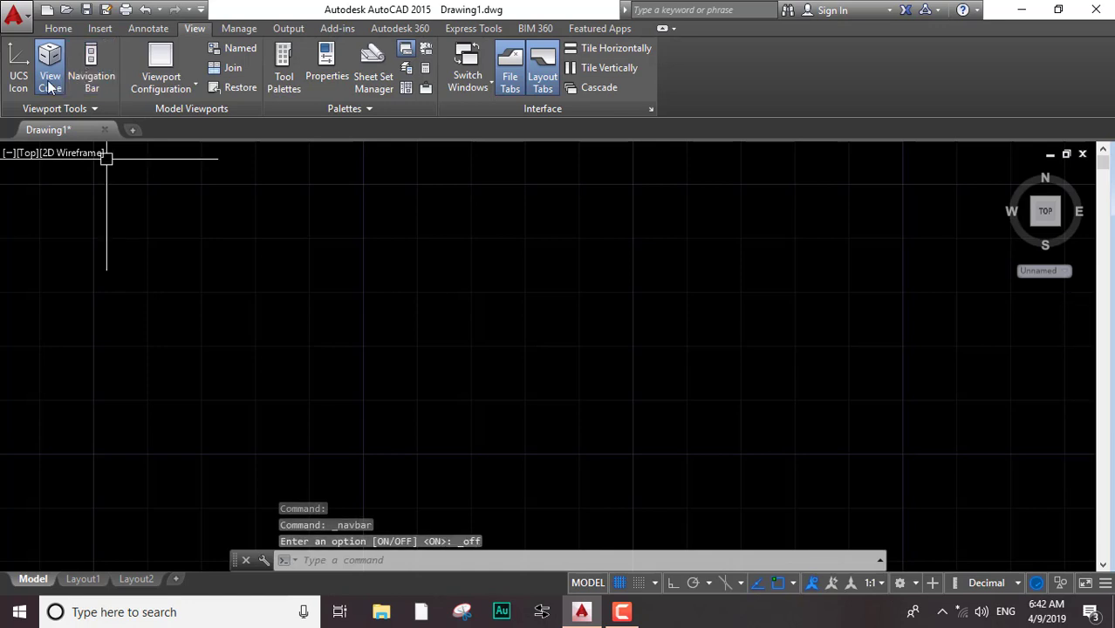
{"action": "left_click", "coordinate": [55, 68]}
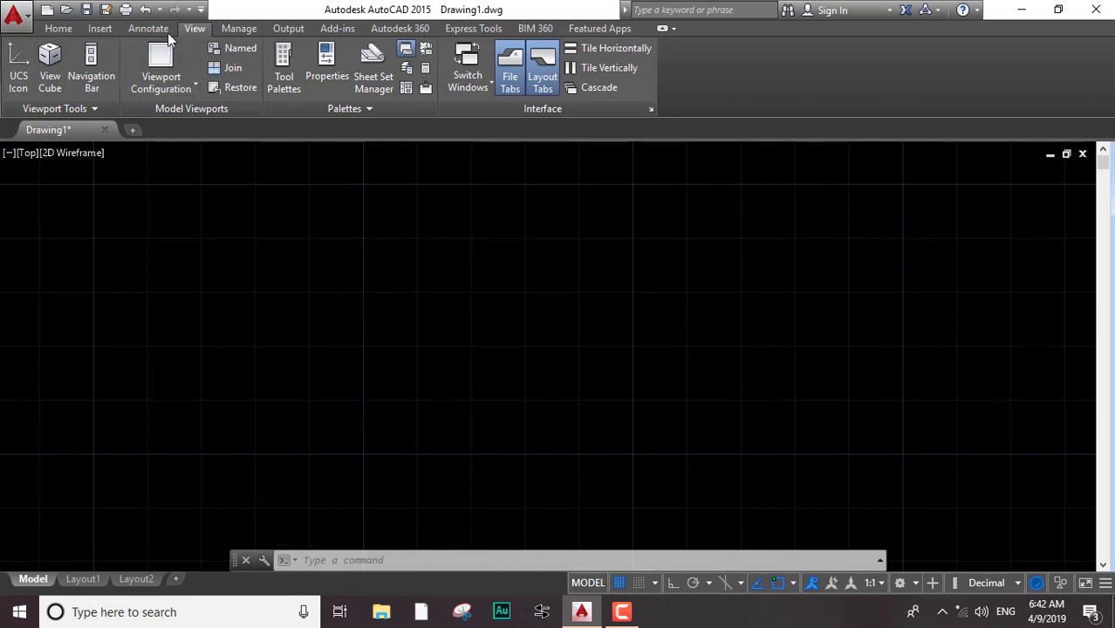
{"action": "left_click", "coordinate": [250, 287]}
Finish the empty selection box and return to the Home ribbon with the Draw and Modify panels
{"action": "left_click", "coordinate": [238, 294]}
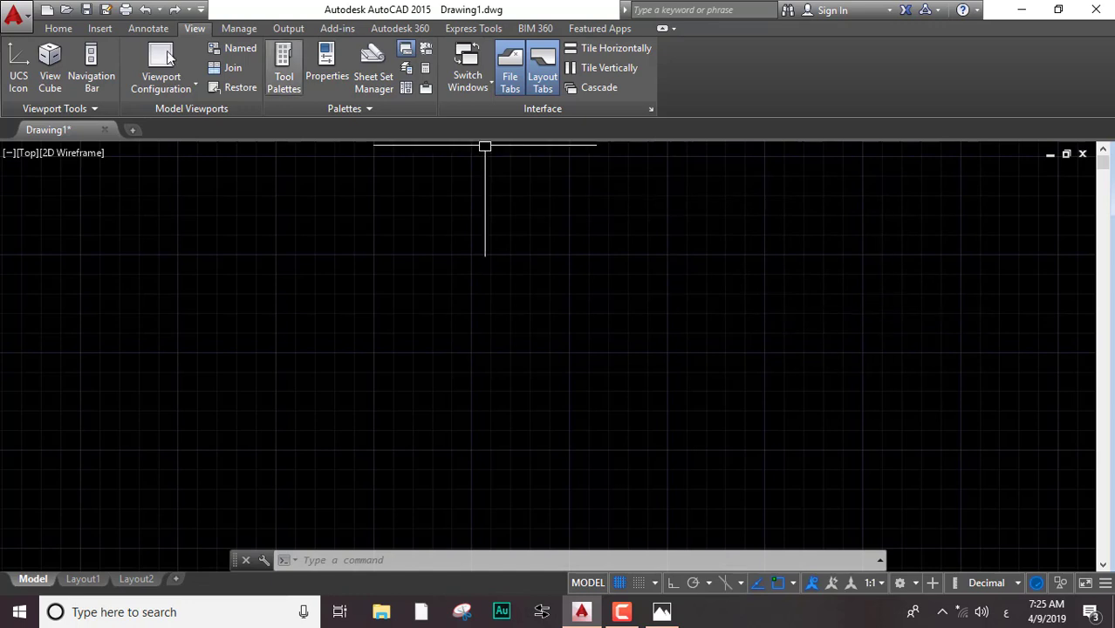
{"action": "left_click", "coordinate": [68, 31]}
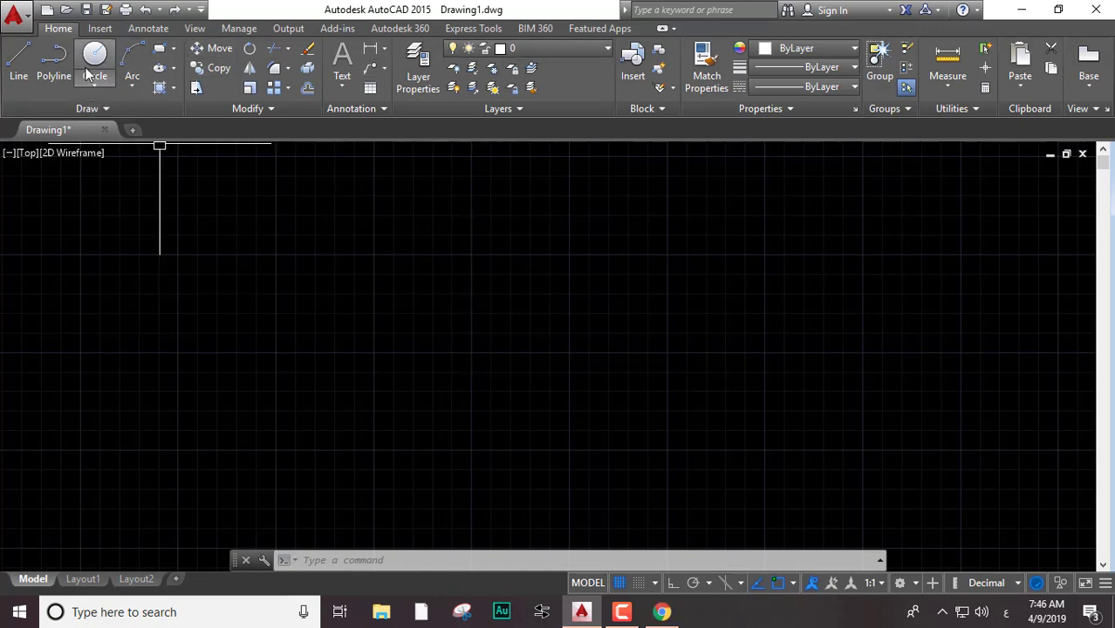
Draw a 100-unit line from a picked start point and end the Line command
{"action": "left_click", "coordinate": [27, 59]}
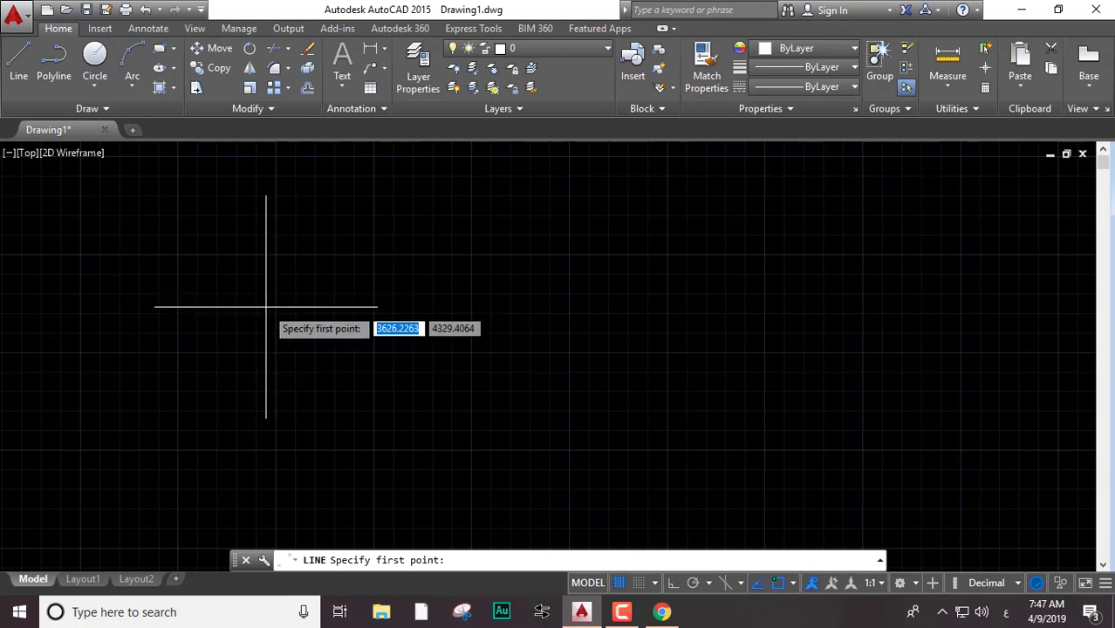
{"action": "left_click", "coordinate": [277, 349]}
{"action": "type", "text": "100"}
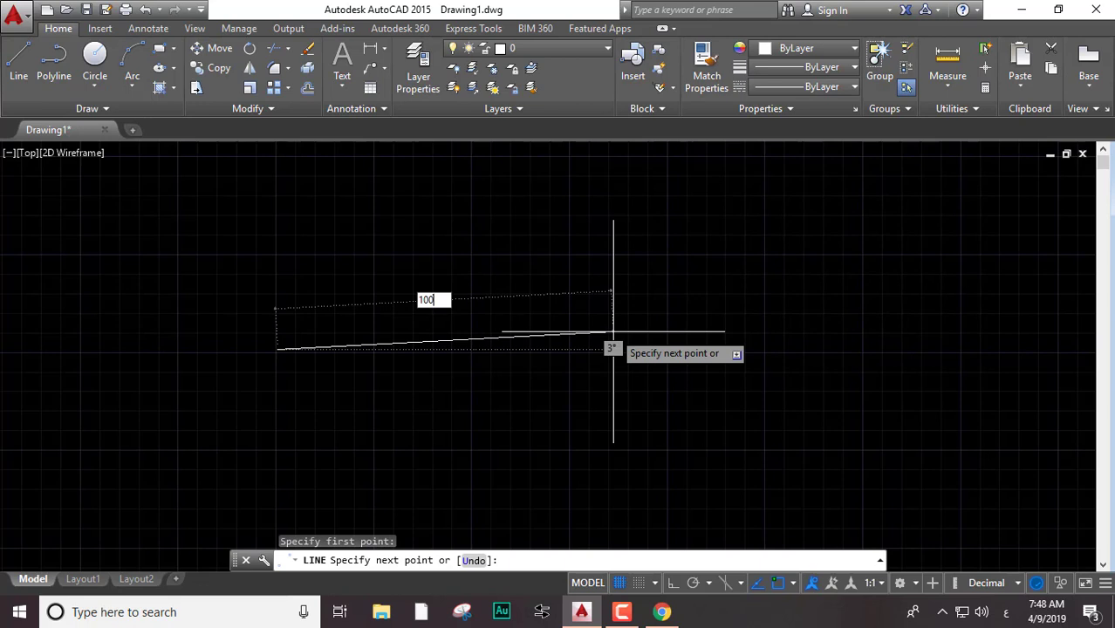
{"action": "key", "text": "Return"}
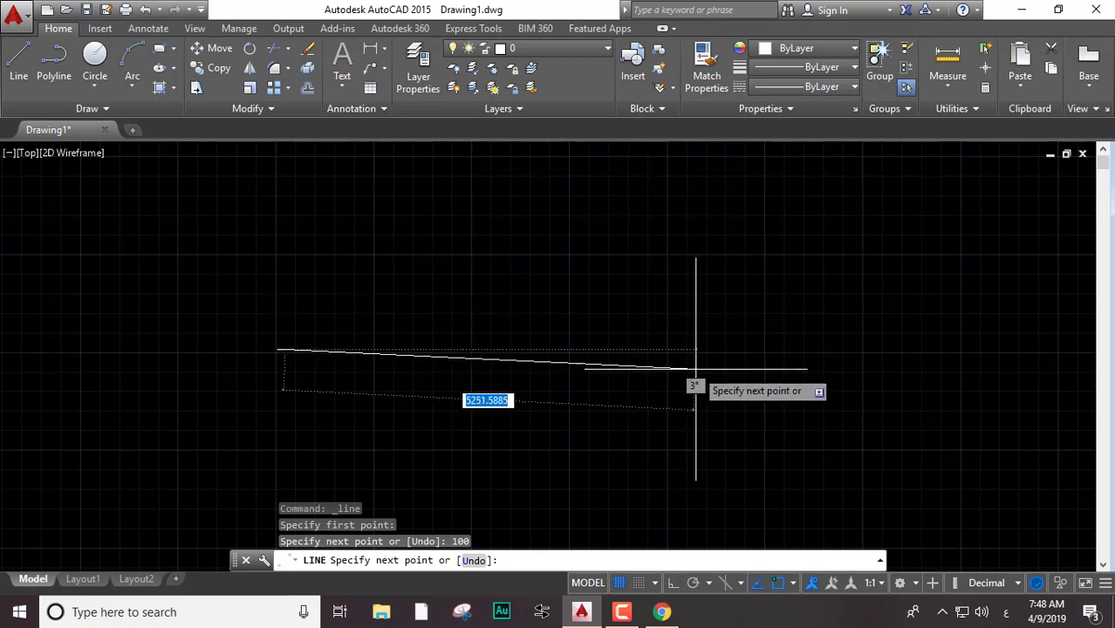
{"action": "key", "text": "Escape"}
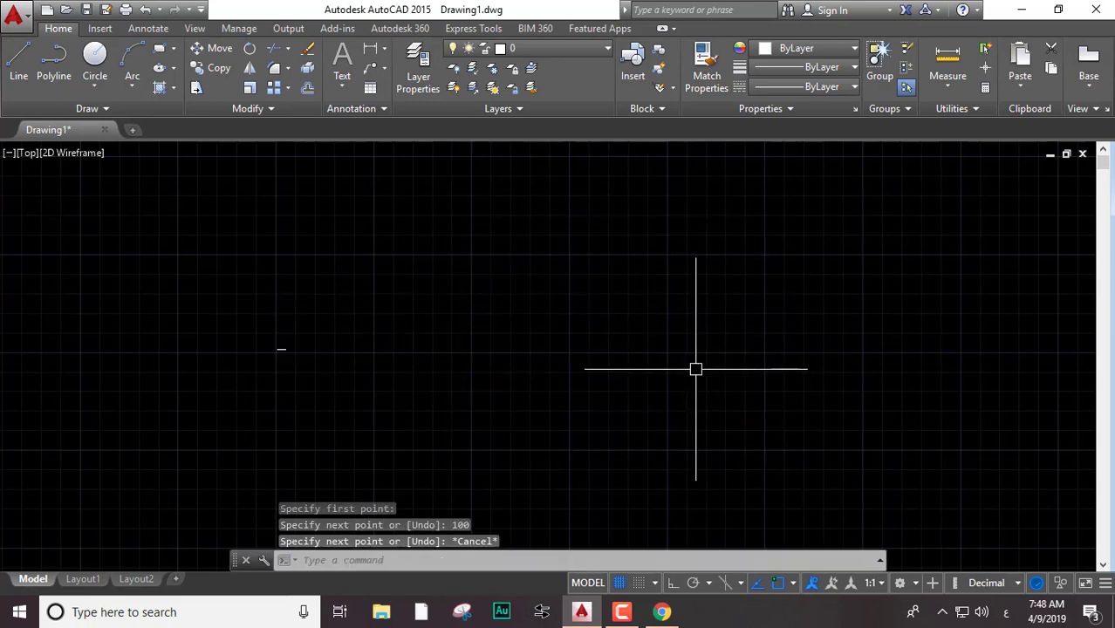
{"action": "left_click", "coordinate": [398, 290]}
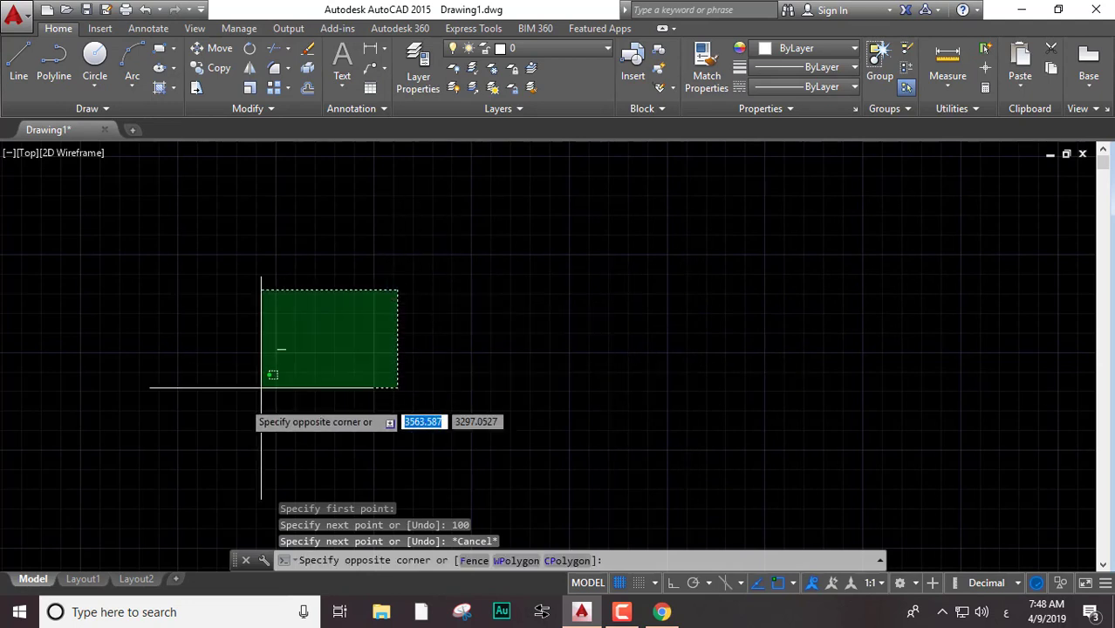
{"action": "left_click", "coordinate": [510, 291]}
{"action": "scroll", "coordinate": [259, 369], "scroll_direction": "up", "scroll_amount": 2}
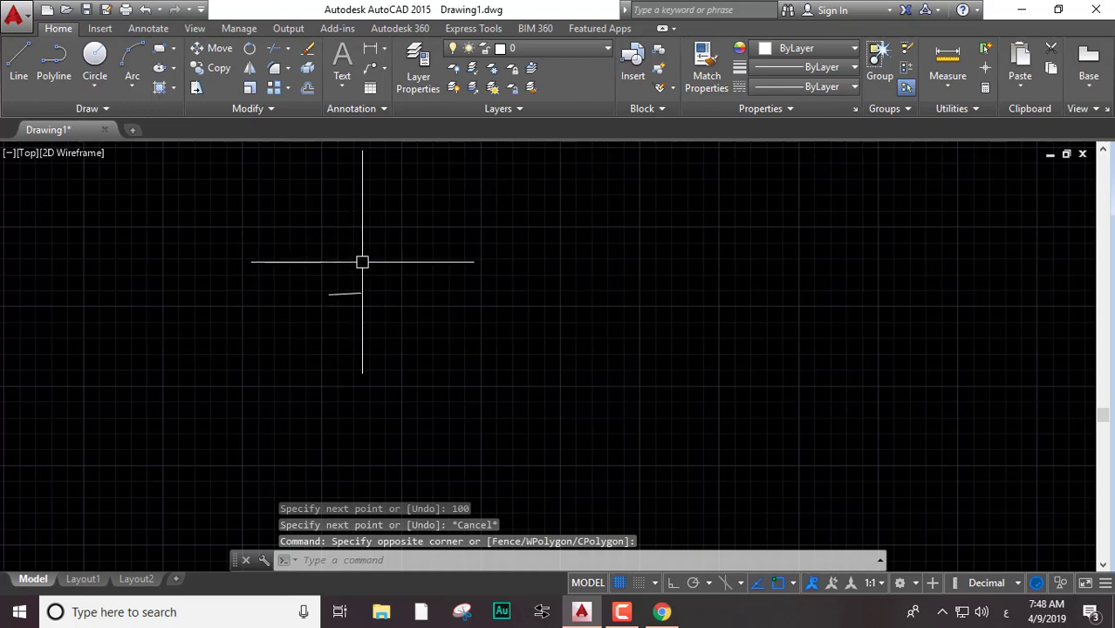
{"action": "scroll", "coordinate": [336, 291], "scroll_direction": "up", "scroll_amount": 3}
{"action": "scroll", "coordinate": [356, 328], "scroll_direction": "up", "scroll_amount": 3}
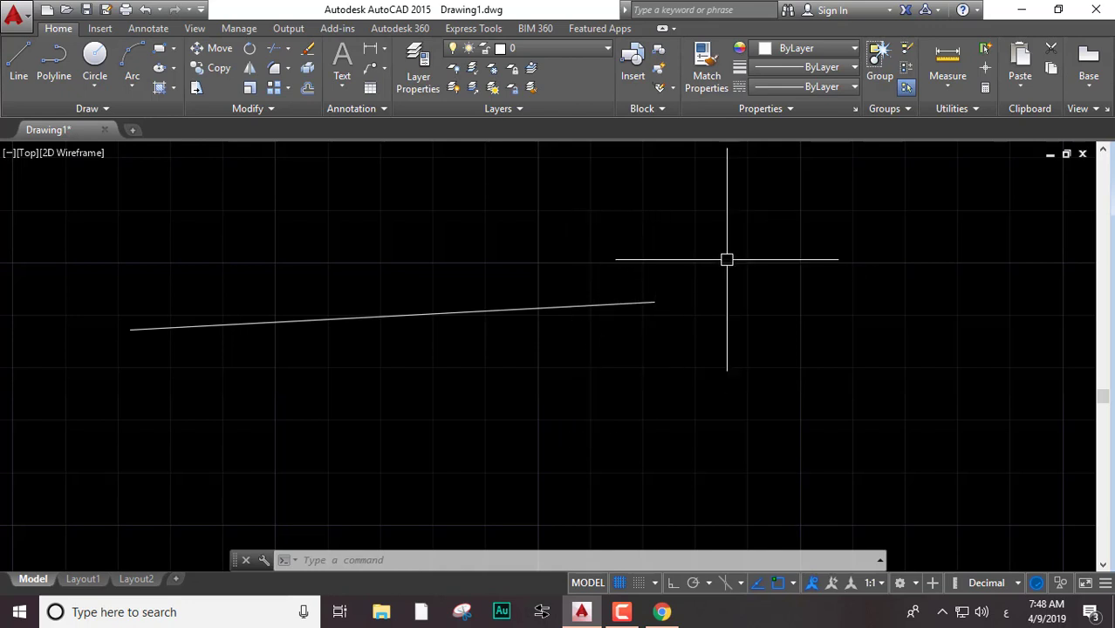
{"action": "scroll", "coordinate": [447, 258], "scroll_direction": "down", "scroll_amount": 3}
{"action": "scroll", "coordinate": [360, 281], "scroll_direction": "down", "scroll_amount": 1}
{"action": "scroll", "coordinate": [368, 251], "scroll_direction": "up", "scroll_amount": 4}
{"action": "middle_click_drag", "start_coordinate": [368, 251], "coordinate": [376, 293]}
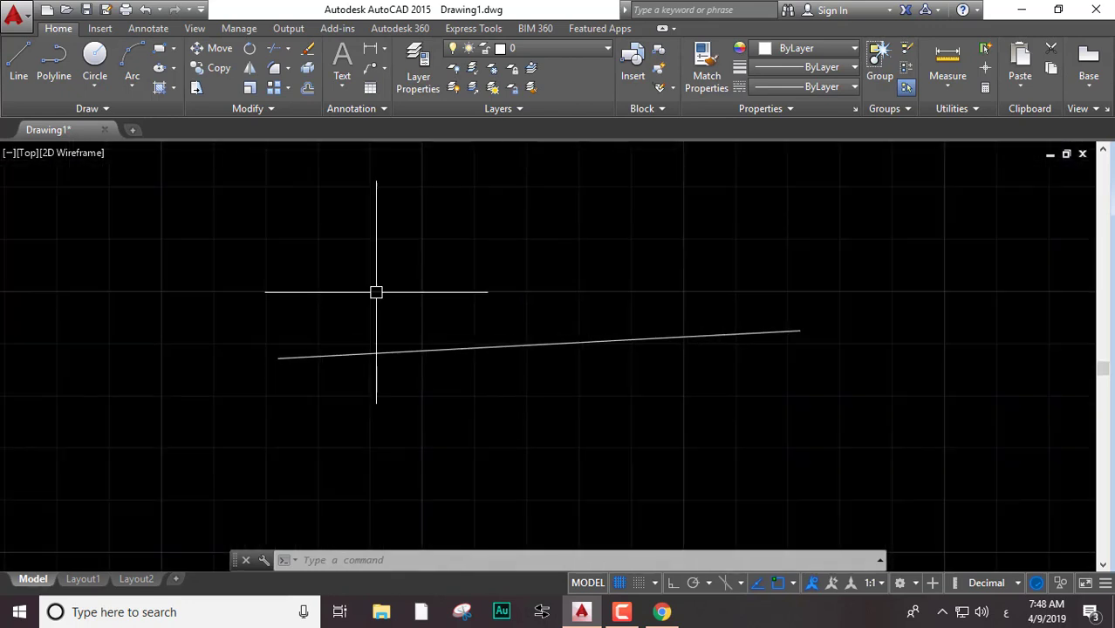
{"action": "scroll", "coordinate": [425, 293], "scroll_direction": "down", "scroll_amount": 4}
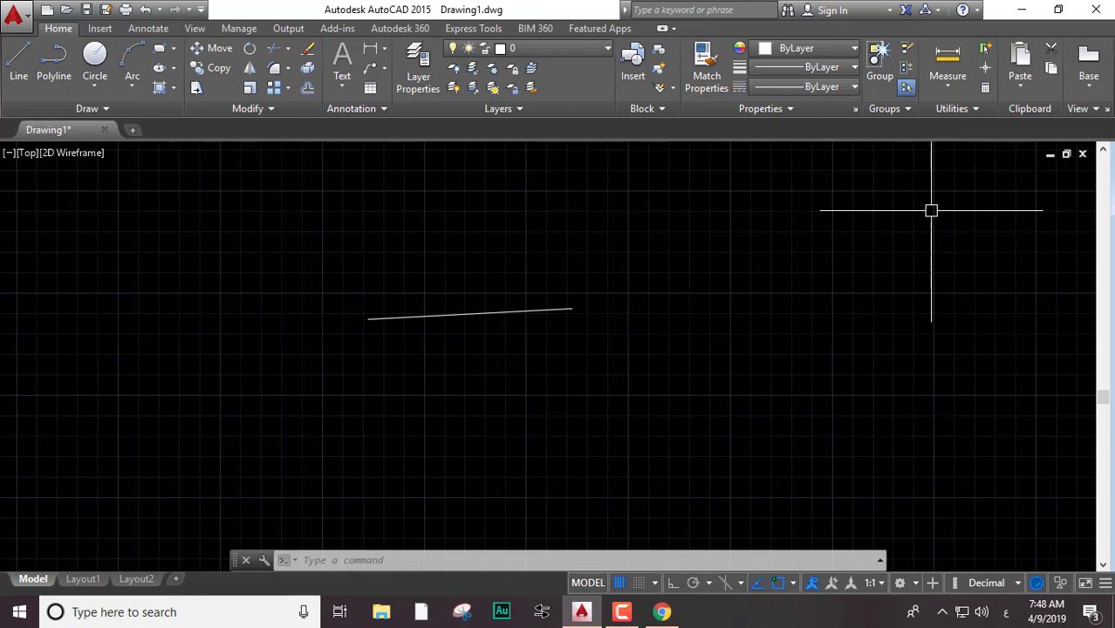
{"action": "left_click", "coordinate": [931, 209]}
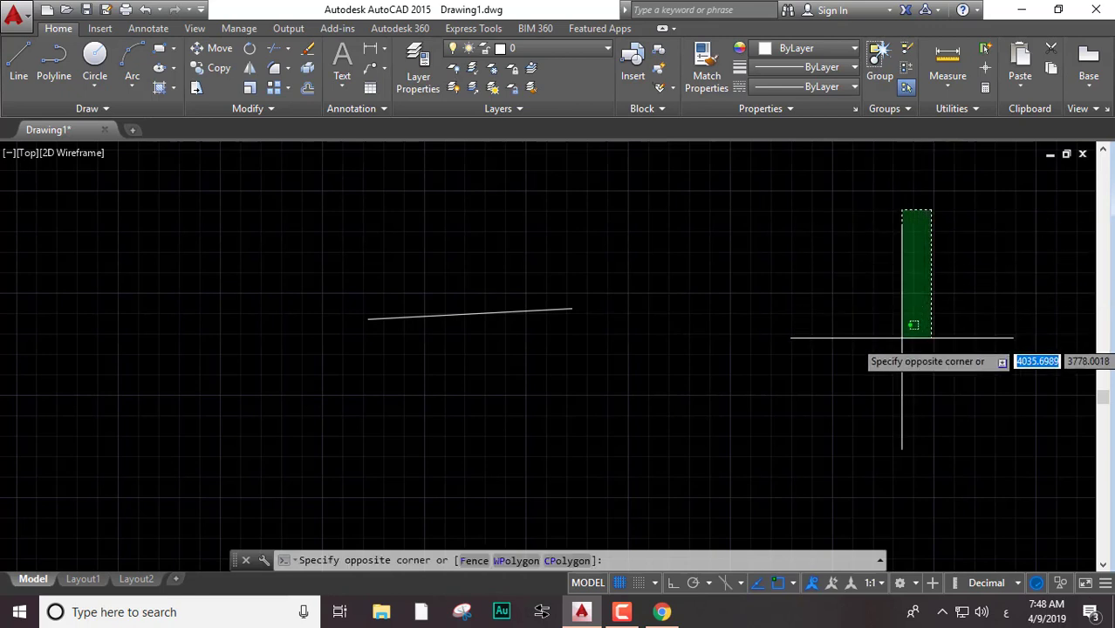
{"action": "left_click", "coordinate": [719, 437]}
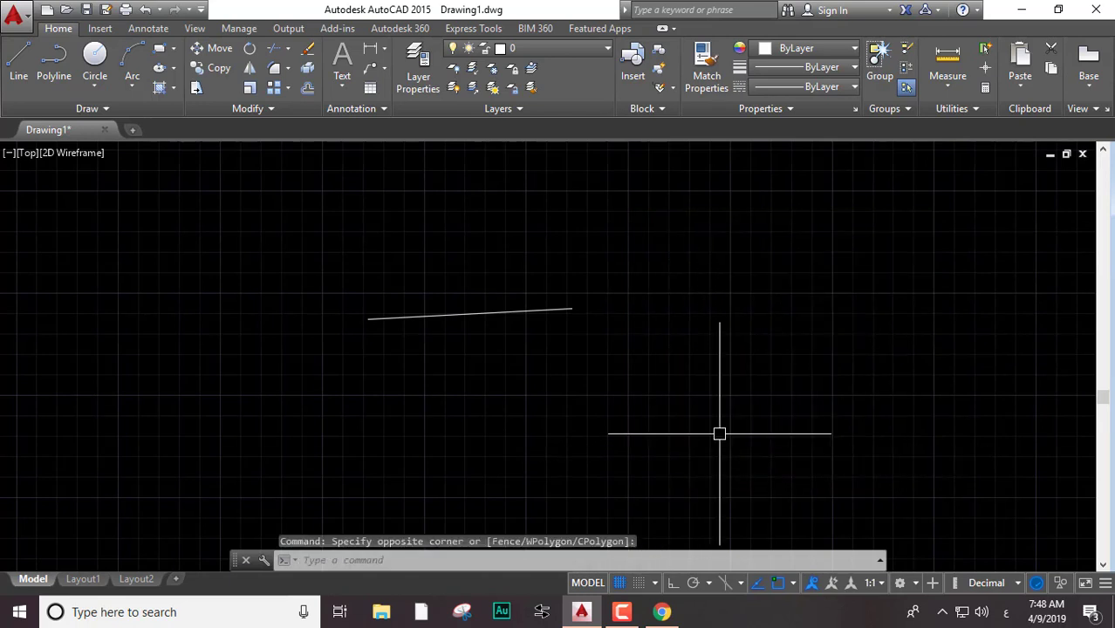
{"action": "left_click", "coordinate": [633, 429]}
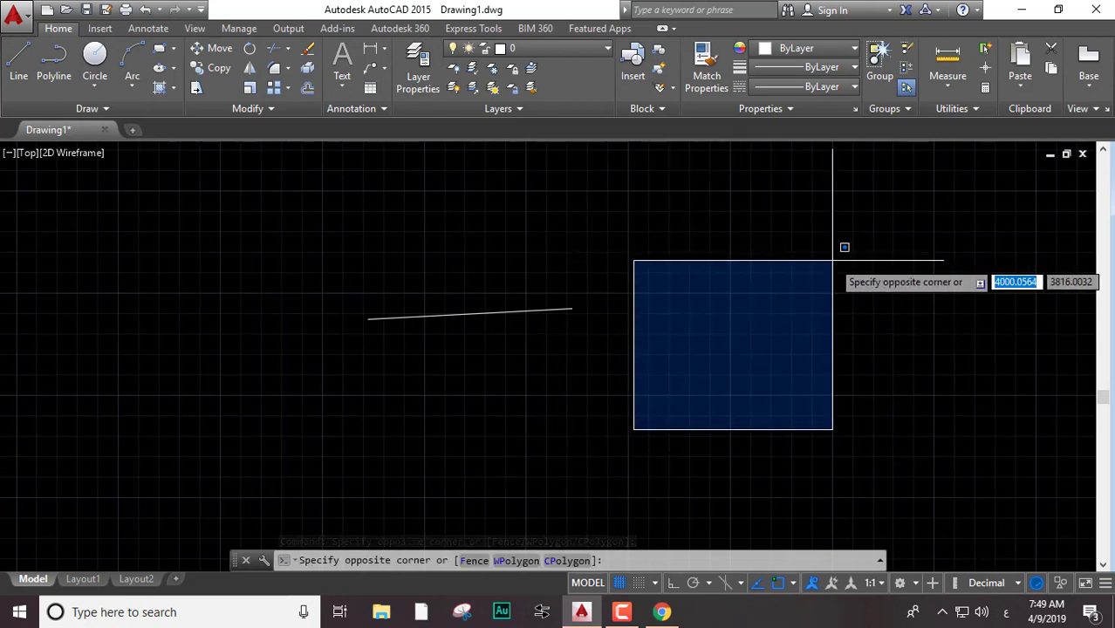
{"action": "left_click", "coordinate": [829, 258]}
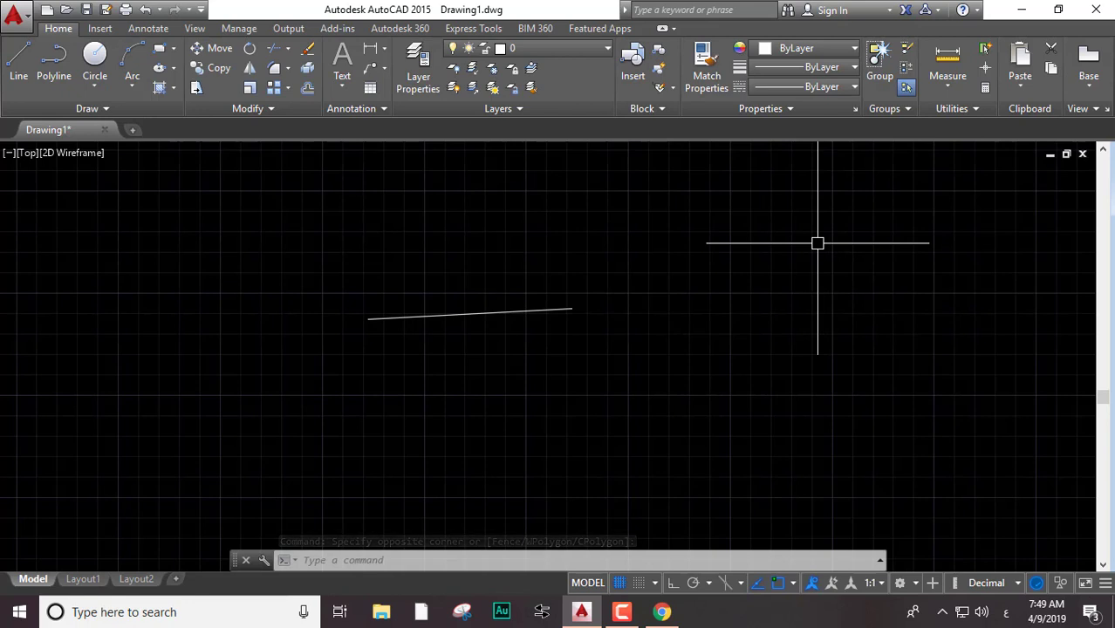
{"action": "left_click", "coordinate": [316, 445]}
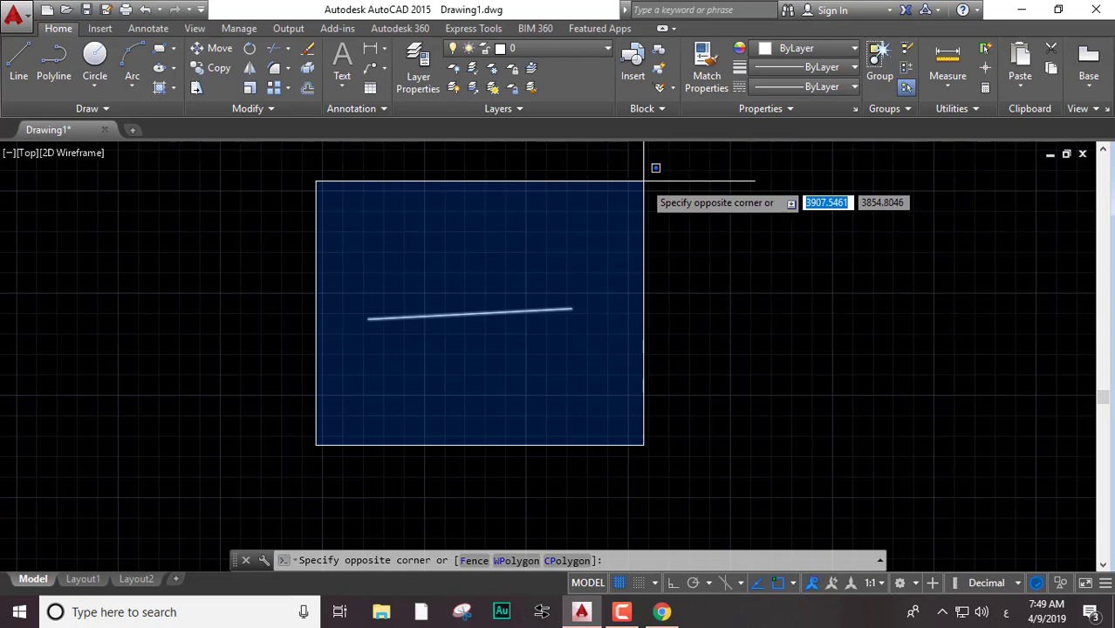
{"action": "left_click", "coordinate": [643, 182]}
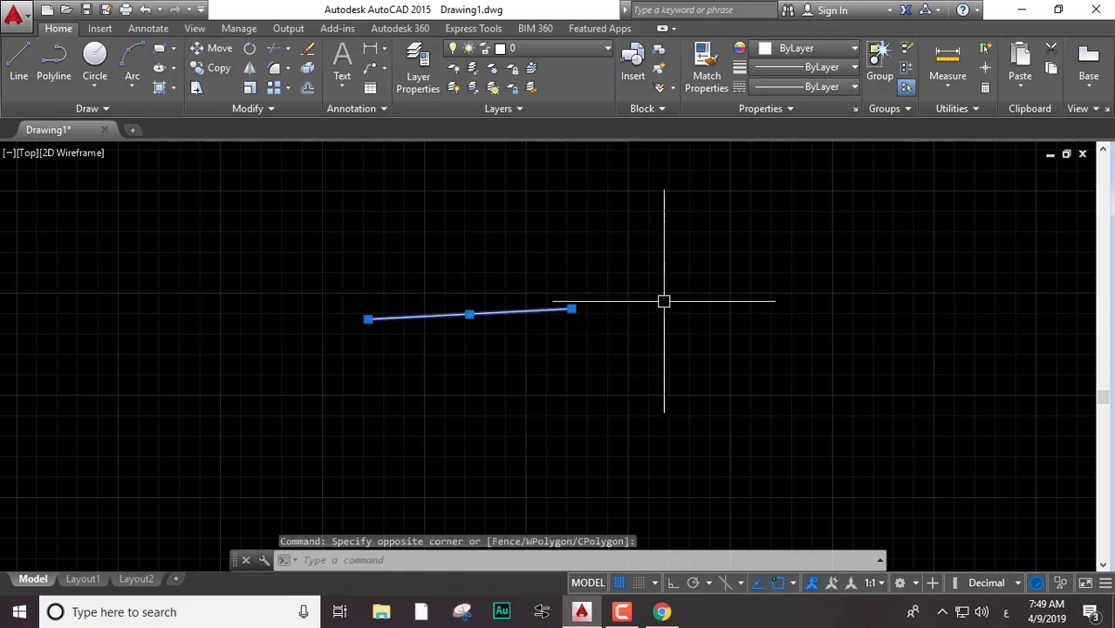
{"action": "key", "text": "Escape"}
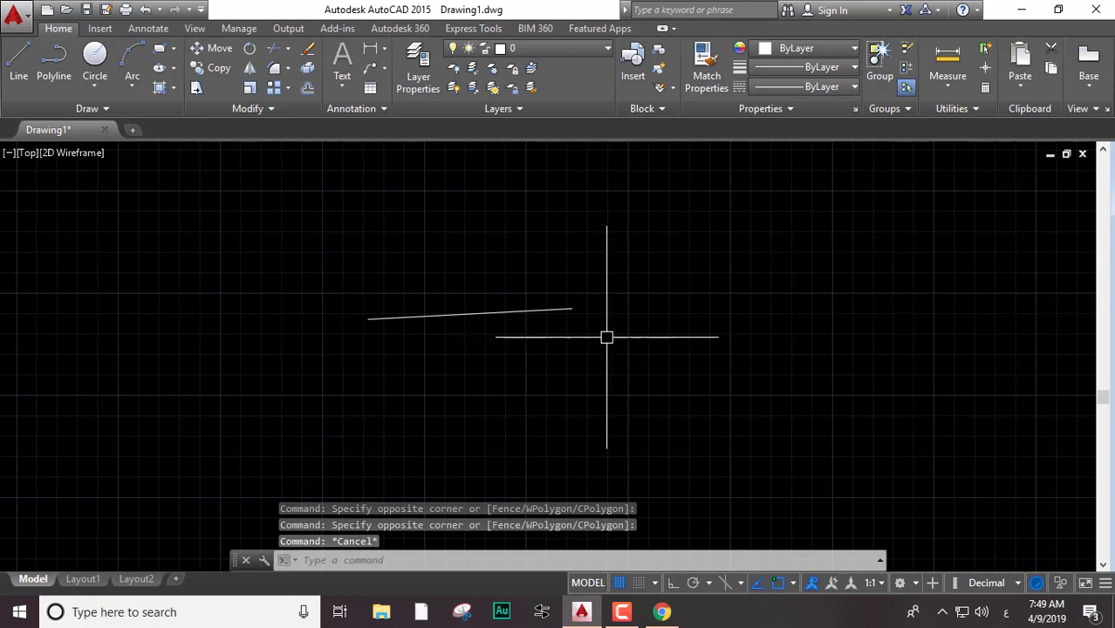
{"action": "left_click", "coordinate": [227, 402]}
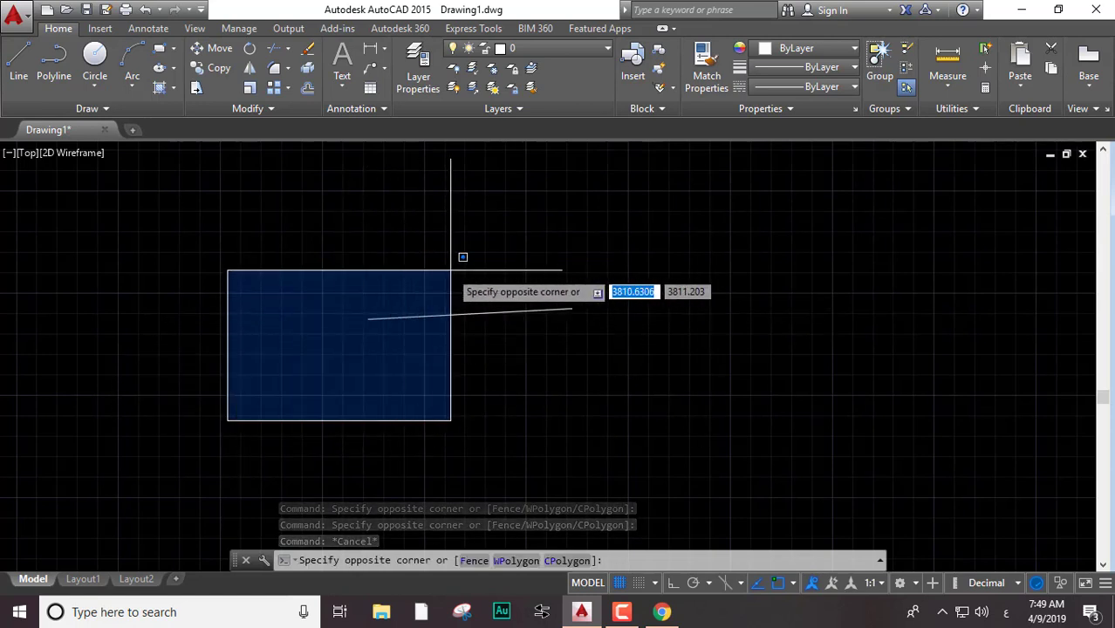
{"action": "left_click", "coordinate": [486, 259]}
{"action": "left_click", "coordinate": [324, 427]}
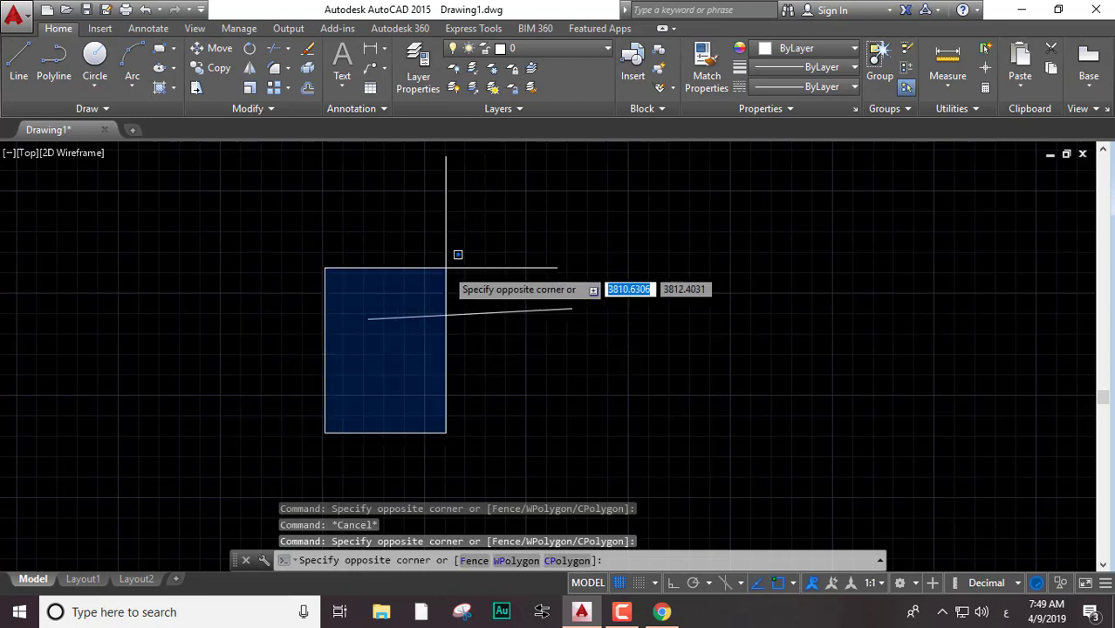
{"action": "left_click", "coordinate": [451, 259]}
{"action": "left_click", "coordinate": [301, 393]}
{"action": "left_click", "coordinate": [446, 255]}
{"action": "left_click", "coordinate": [300, 396]}
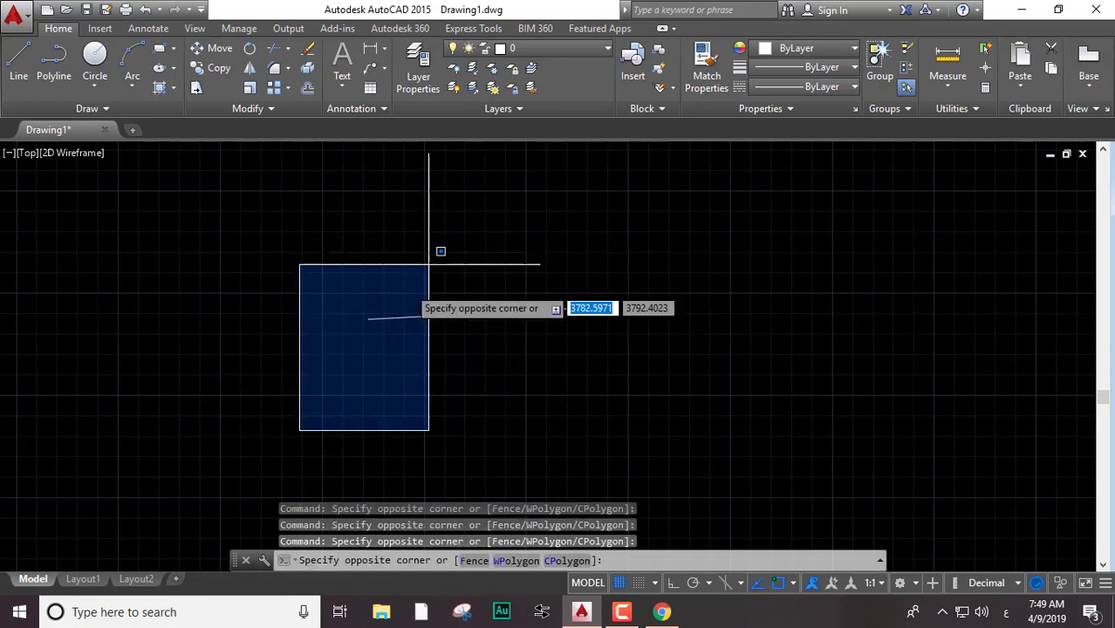
{"action": "left_click", "coordinate": [441, 255]}
{"action": "left_click", "coordinate": [294, 380]}
{"action": "left_click", "coordinate": [450, 252]}
{"action": "left_click", "coordinate": [330, 380]}
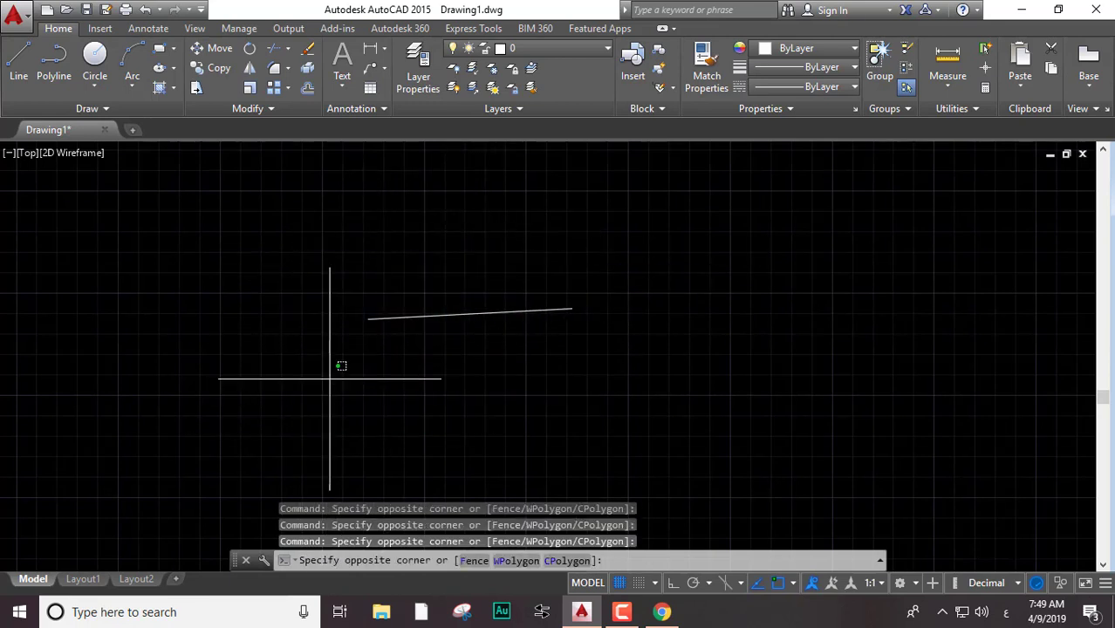
{"action": "left_click", "coordinate": [746, 257]}
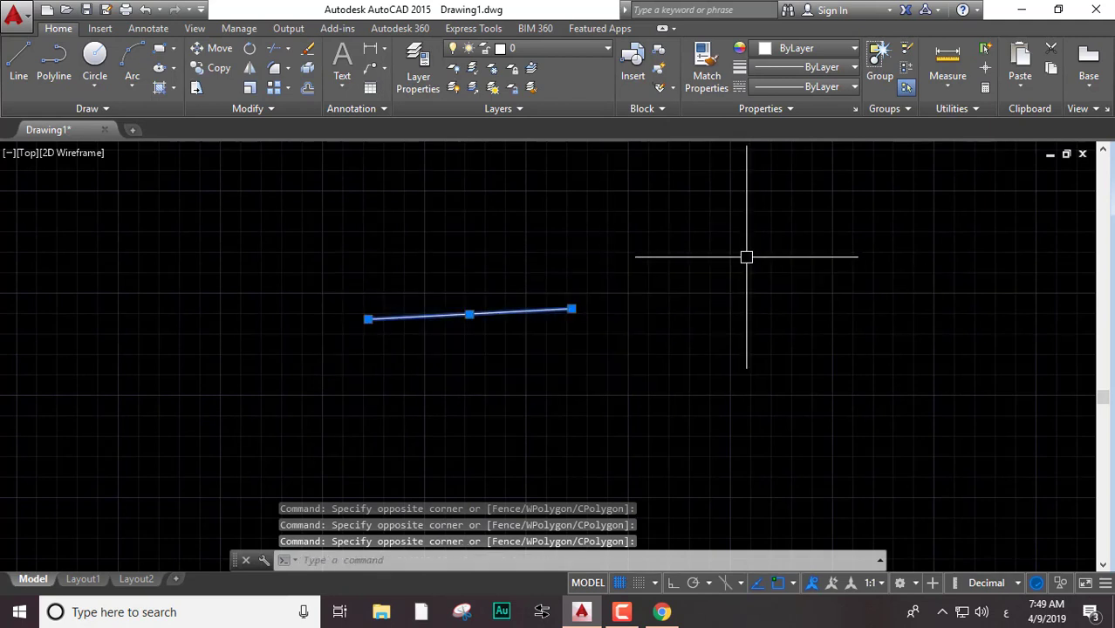
{"action": "key", "text": "Escape"}
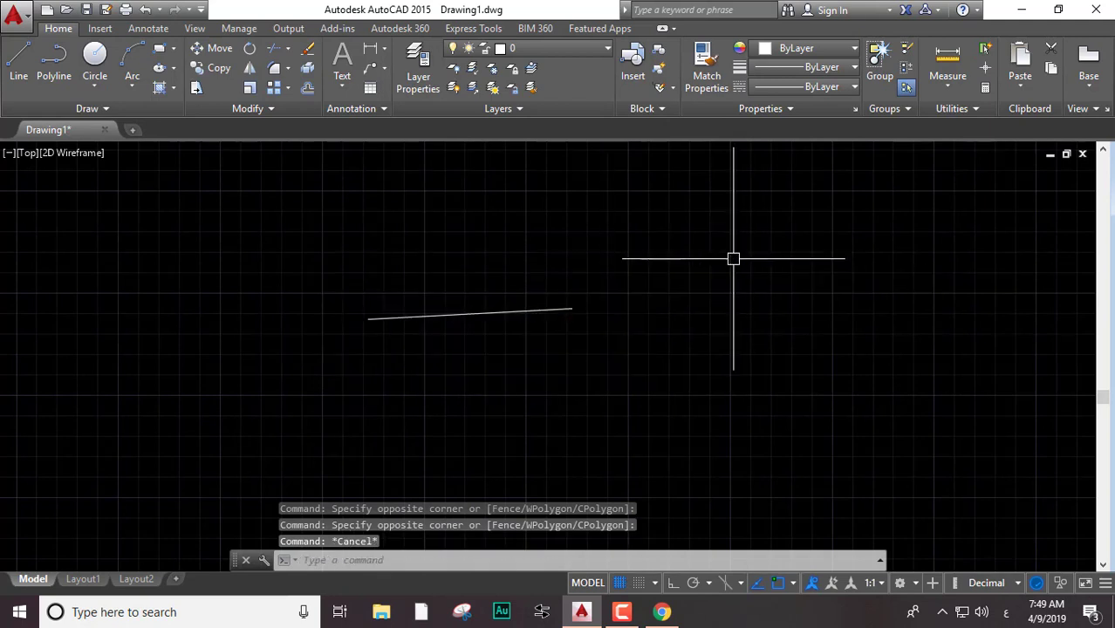
{"action": "left_click", "coordinate": [766, 207]}
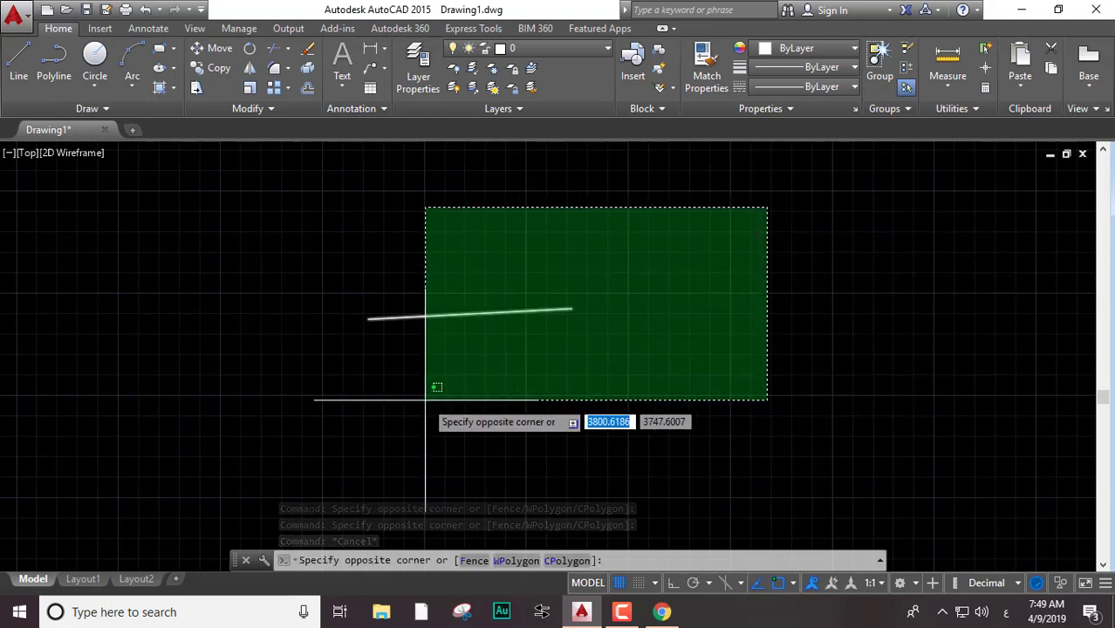
{"action": "left_click", "coordinate": [255, 424]}
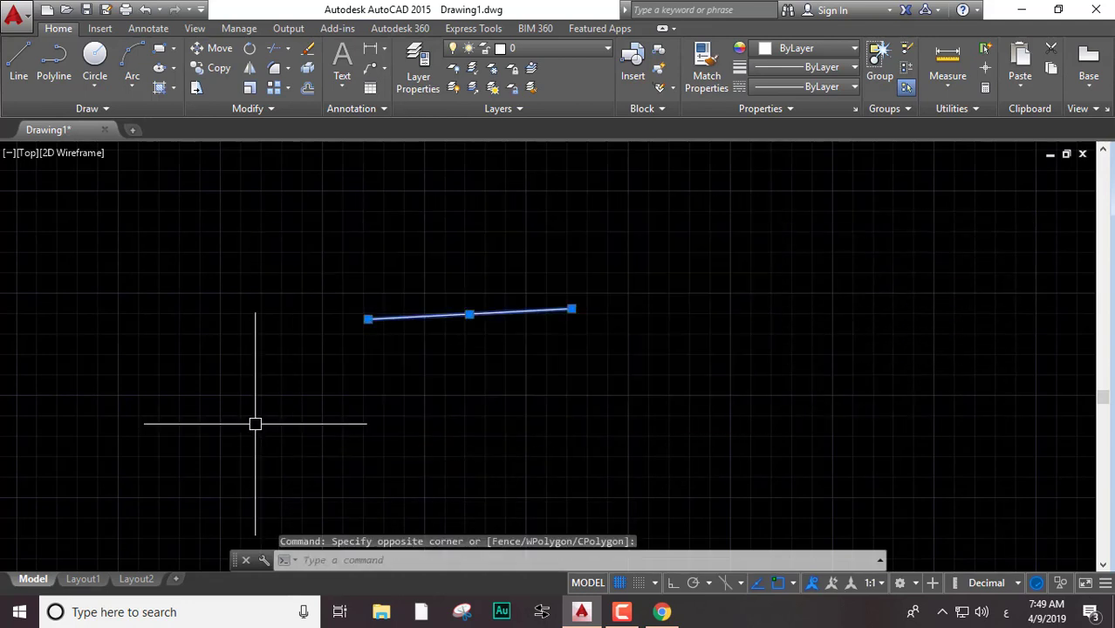
{"action": "key", "text": "Escape"}
{"action": "left_click", "coordinate": [742, 212]}
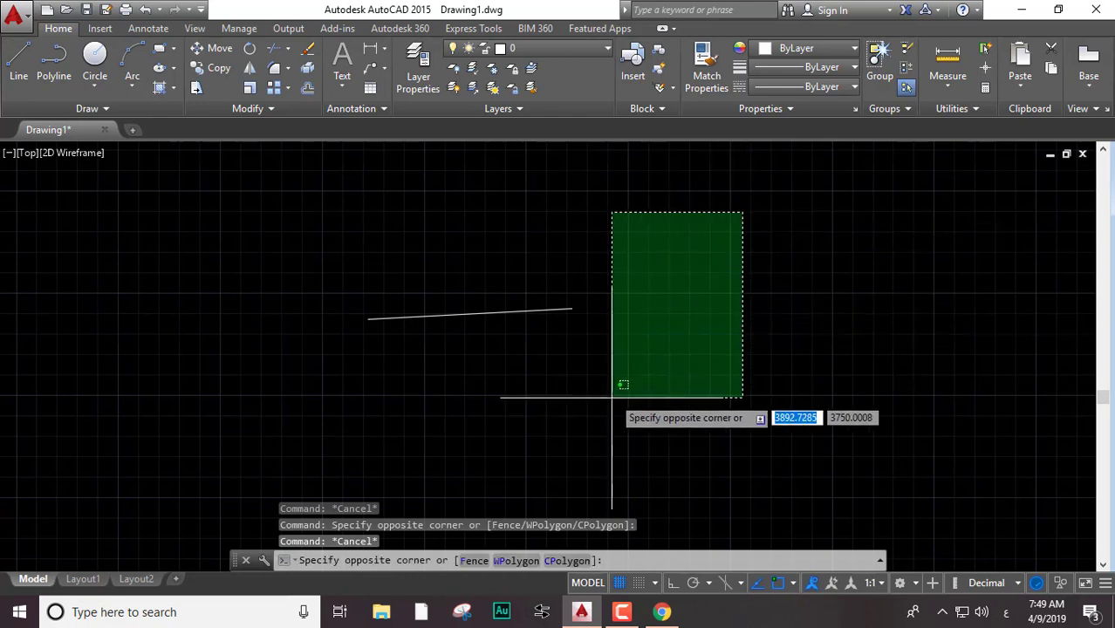
{"action": "left_click", "coordinate": [568, 401]}
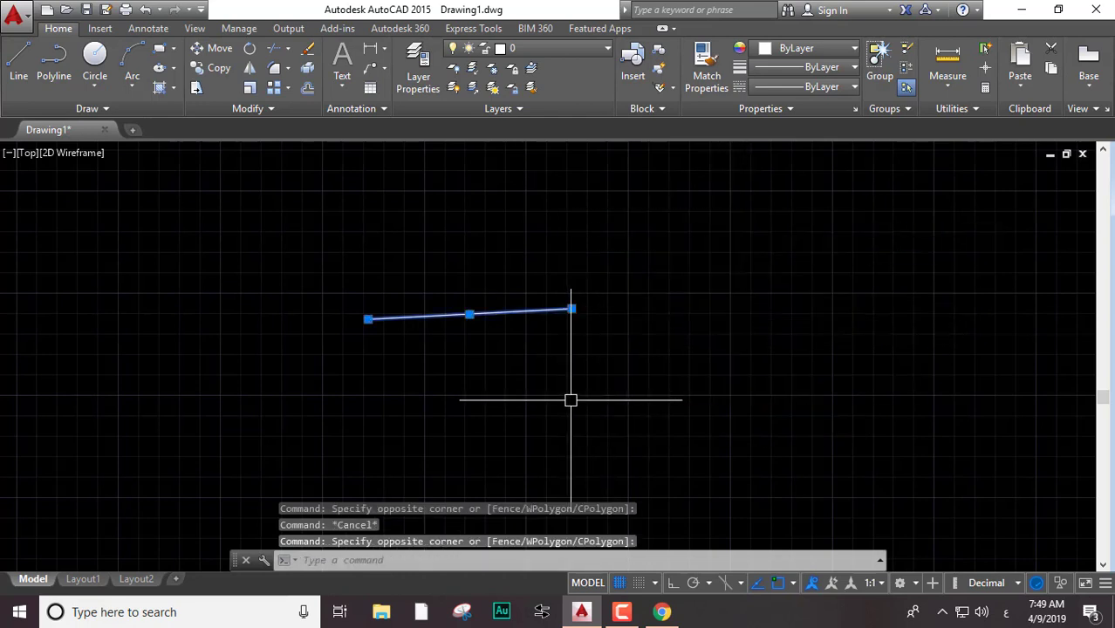
{"action": "key", "text": "Escape"}
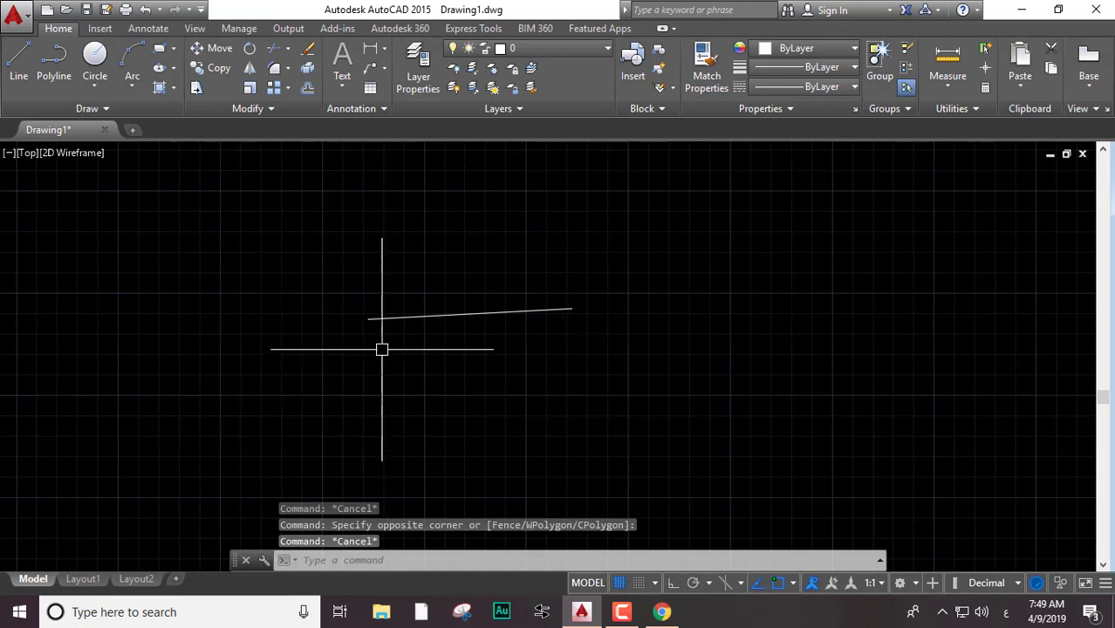
{"action": "left_click", "coordinate": [251, 402]}
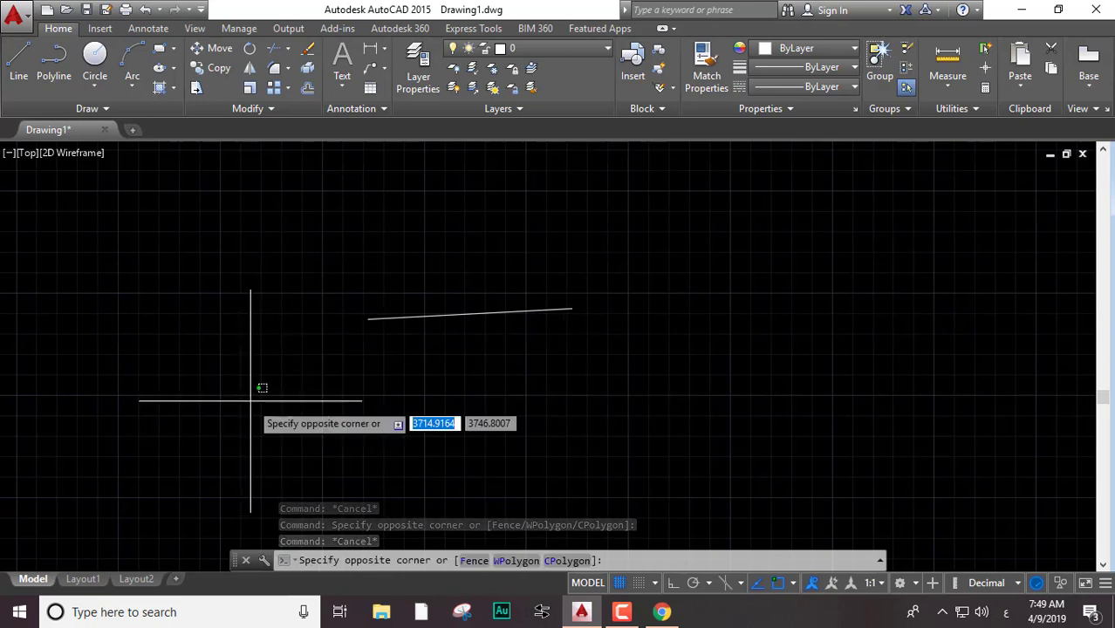
{"action": "left_click", "coordinate": [480, 275]}
{"action": "left_click", "coordinate": [436, 306]}
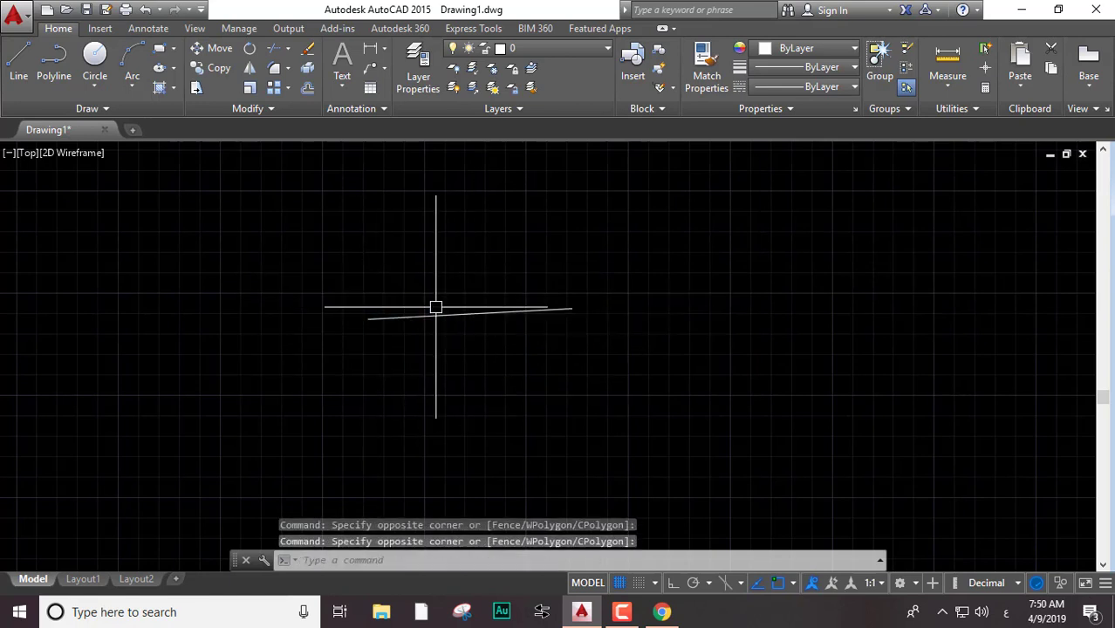
{"action": "left_click", "coordinate": [399, 412]}
{"action": "left_click", "coordinate": [713, 289]}
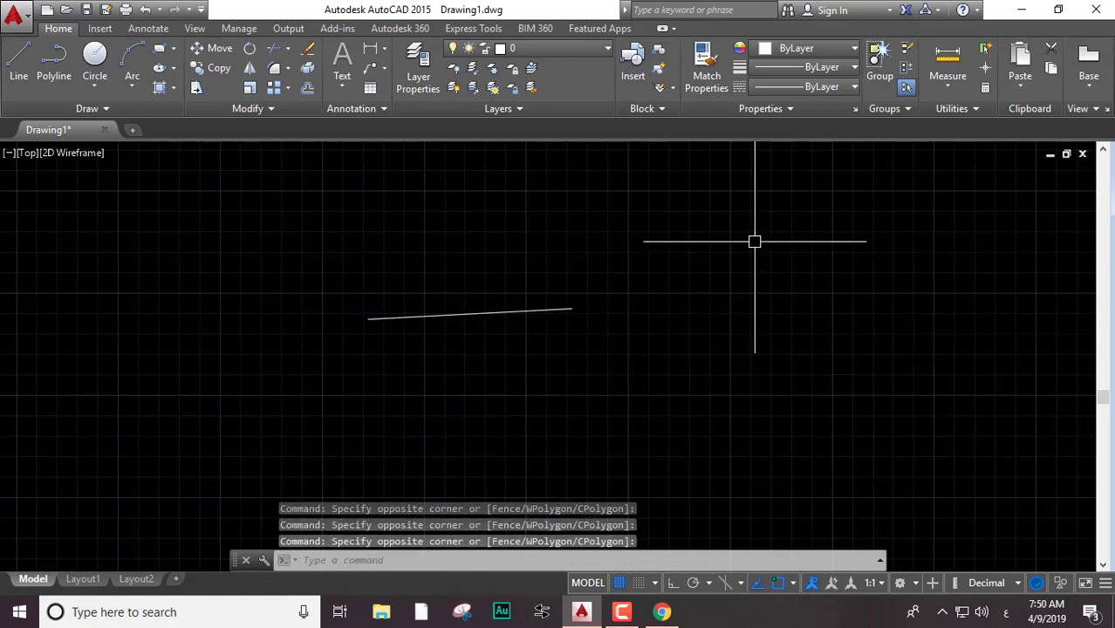
{"action": "scroll", "coordinate": [642, 256], "scroll_direction": "up", "scroll_amount": 2}
{"action": "left_click", "coordinate": [679, 240]}
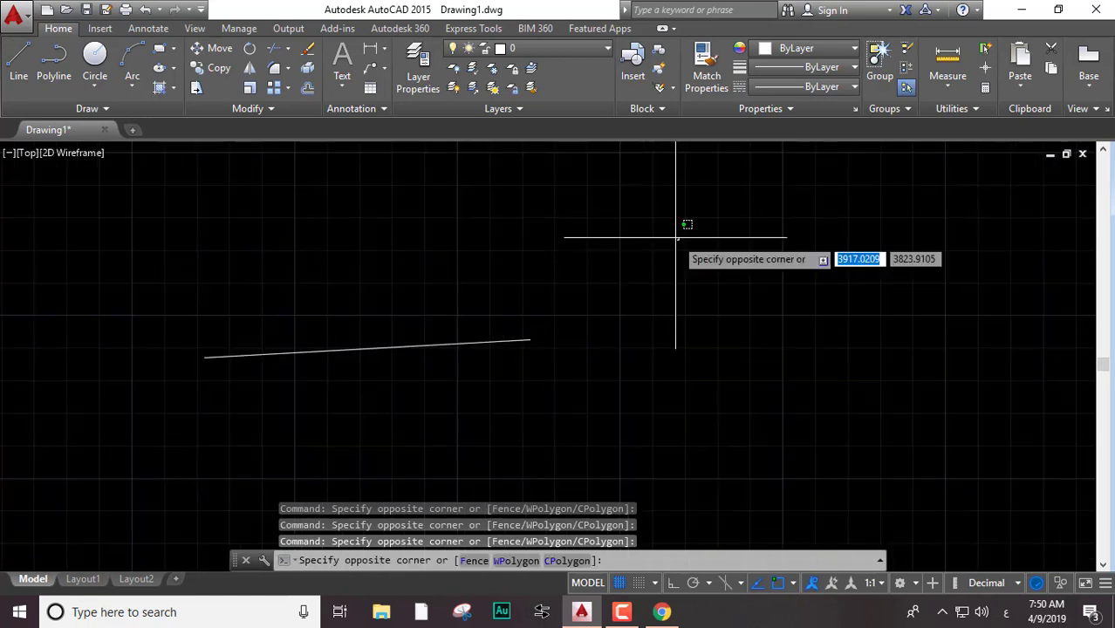
{"action": "left_click", "coordinate": [509, 386]}
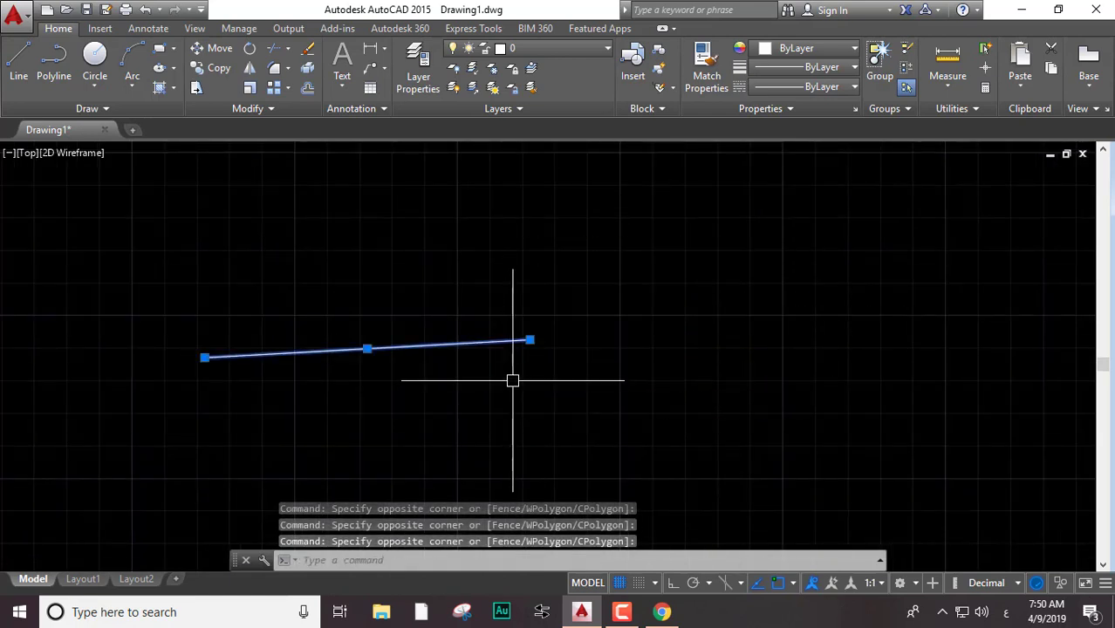
{"action": "key", "text": "Escape"}
{"action": "key", "text": "Escape"}
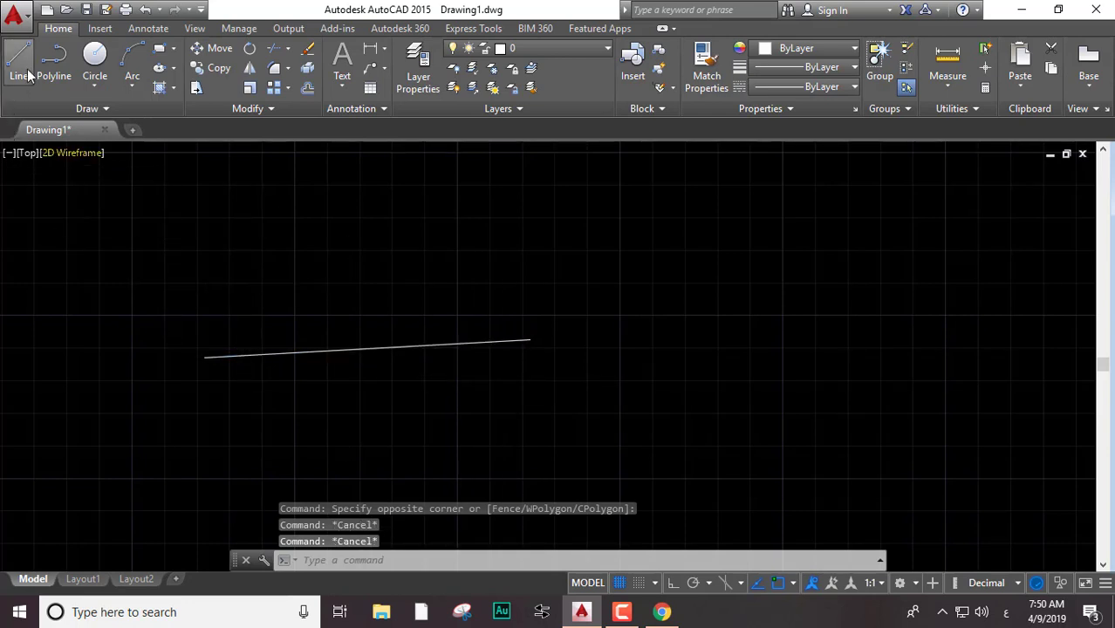
{"action": "type", "text": "l"}
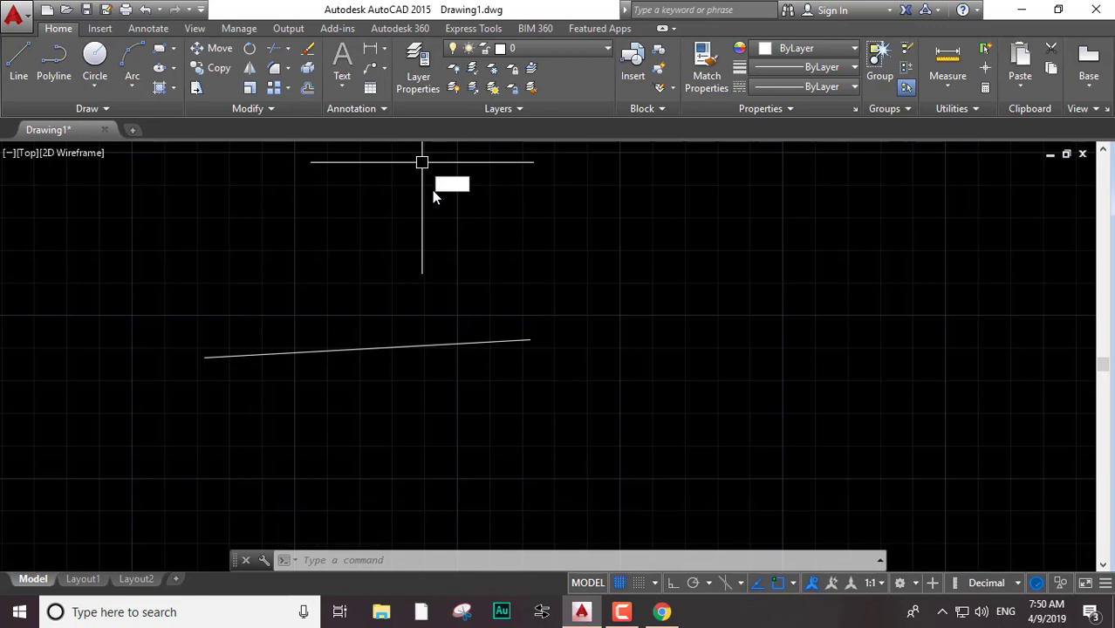
With Ortho on, draw a 100-unit horizontal line above the slanted line
{"action": "type", "text": "l"}
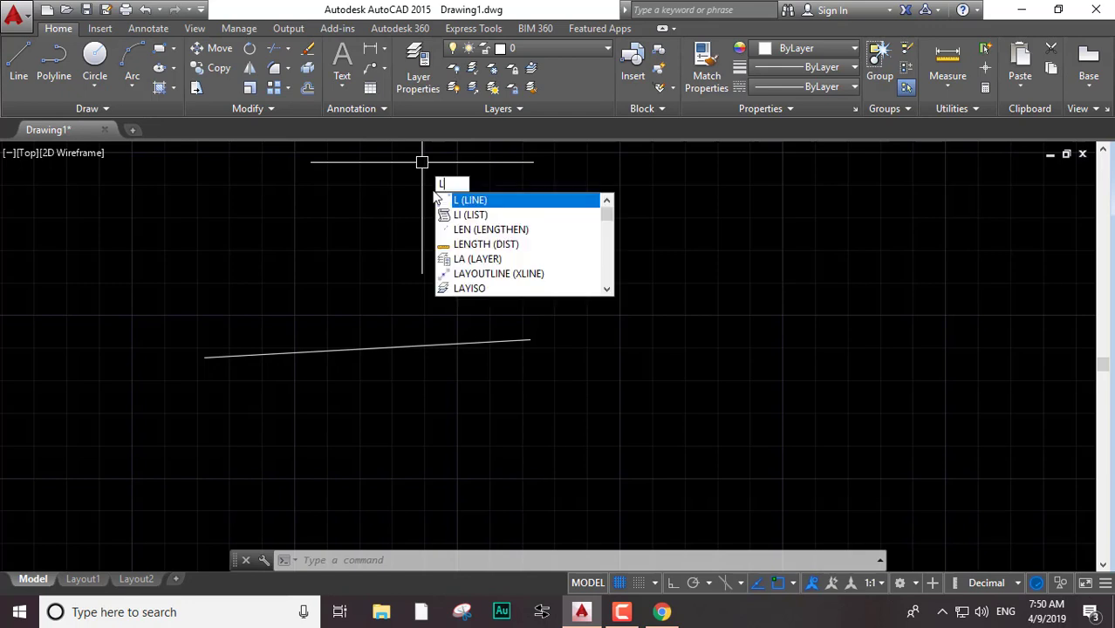
{"action": "key", "text": "Return"}
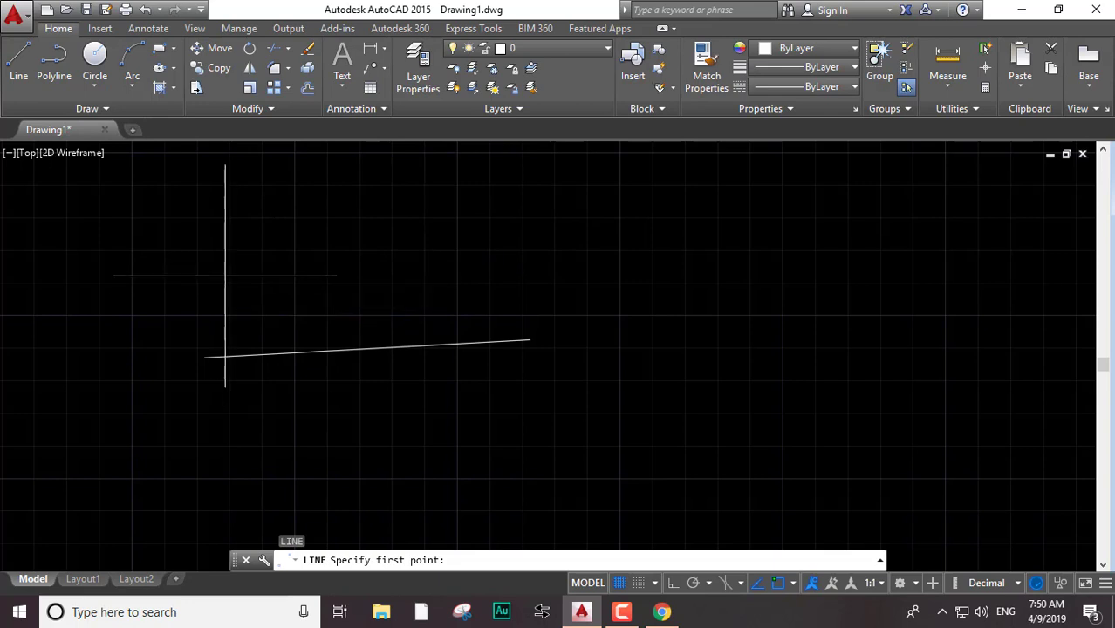
{"action": "left_click", "coordinate": [225, 275]}
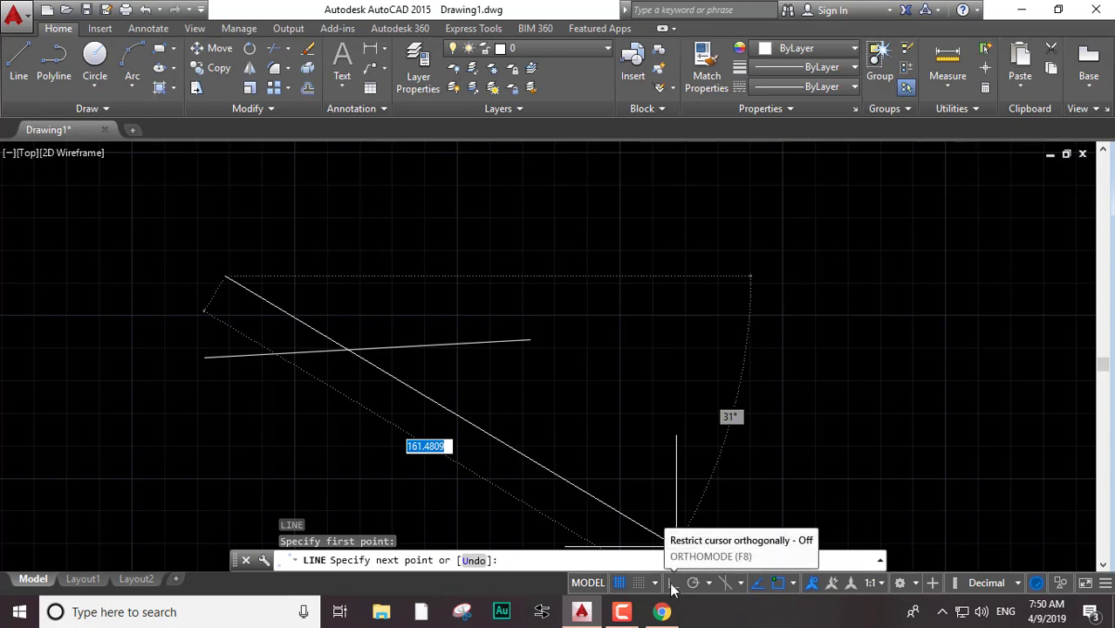
{"action": "left_click", "coordinate": [672, 586]}
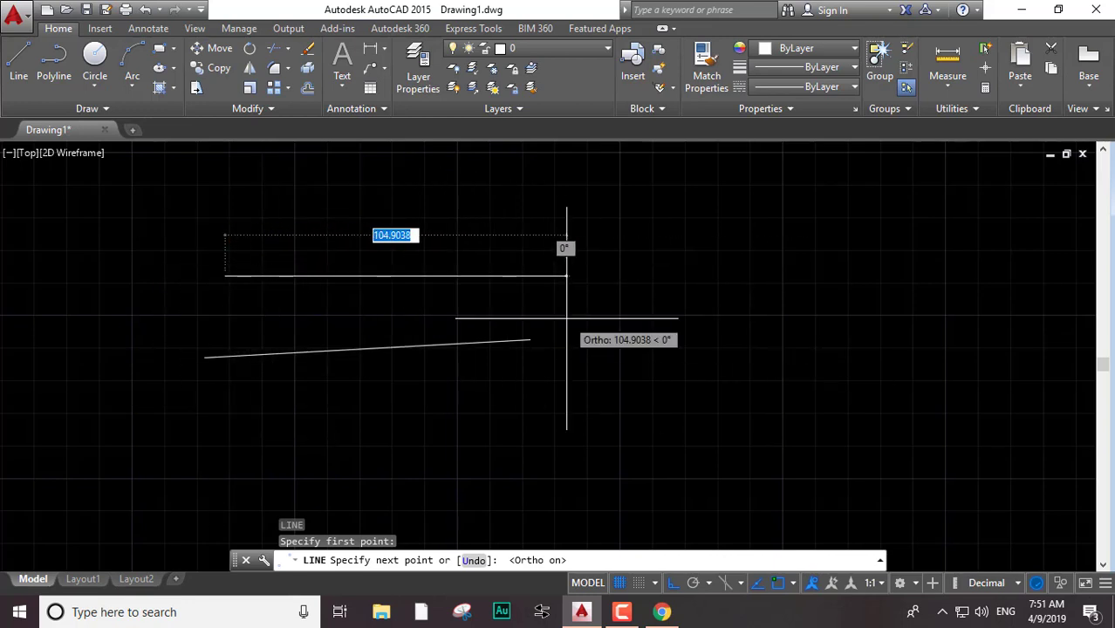
{"action": "type", "text": "100"}
{"action": "key", "text": "Return"}
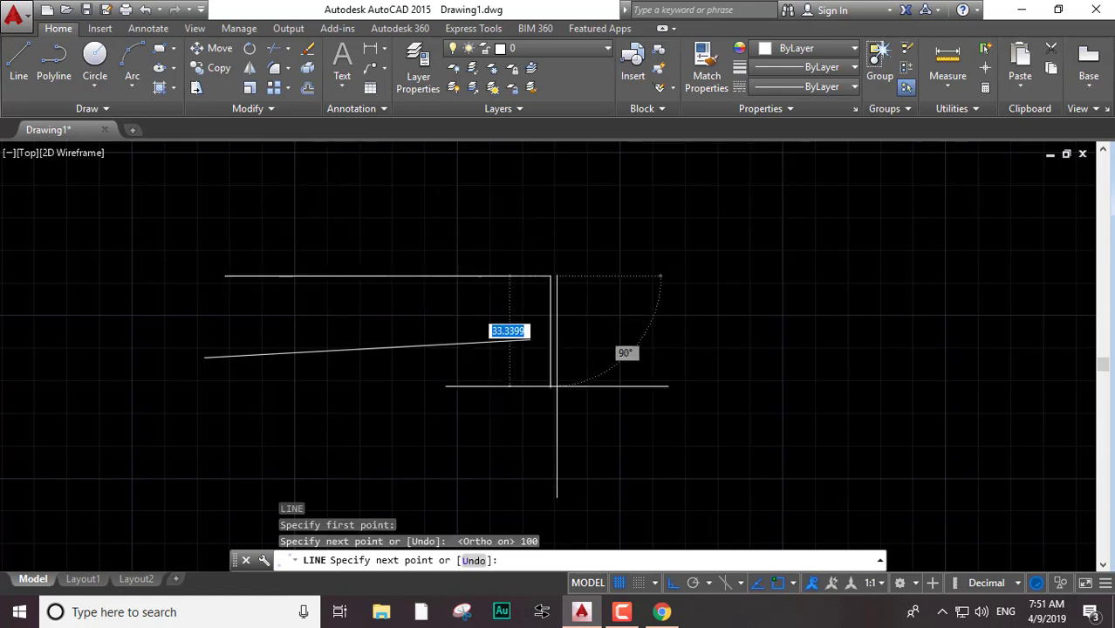
{"action": "key", "text": "Escape"}
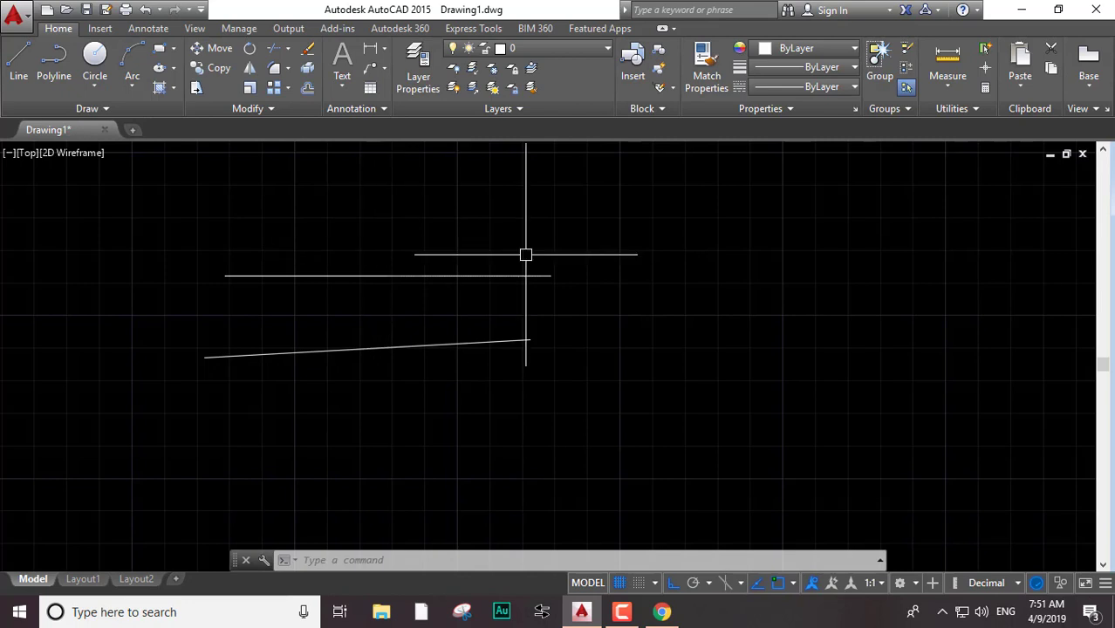
Select both lines with a crossing window and delete them
{"action": "left_click", "coordinate": [683, 200]}
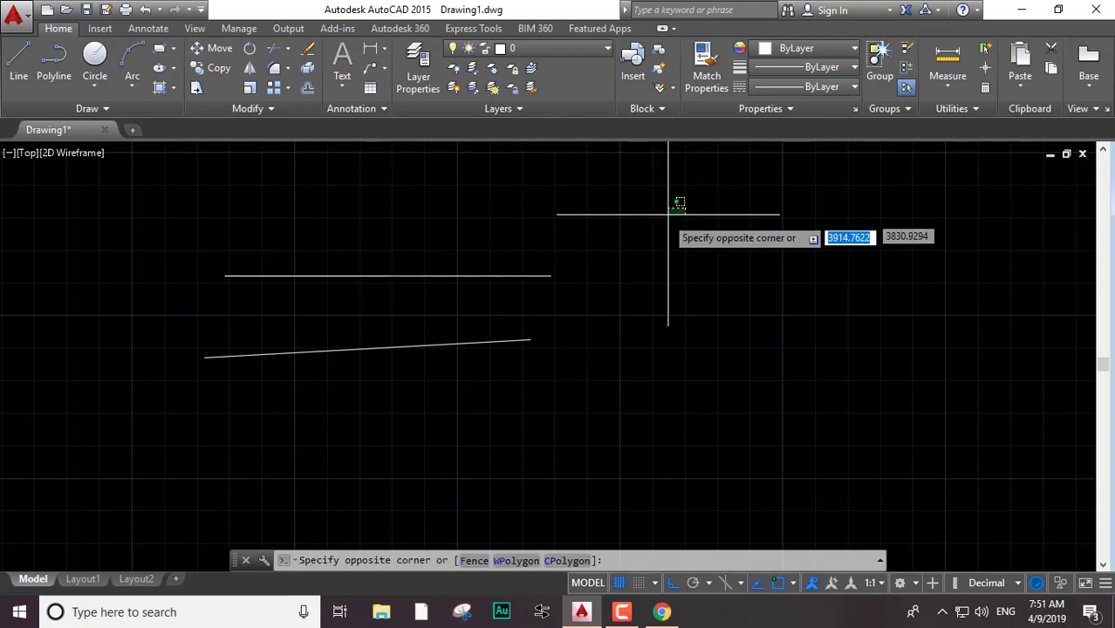
{"action": "left_click", "coordinate": [481, 403]}
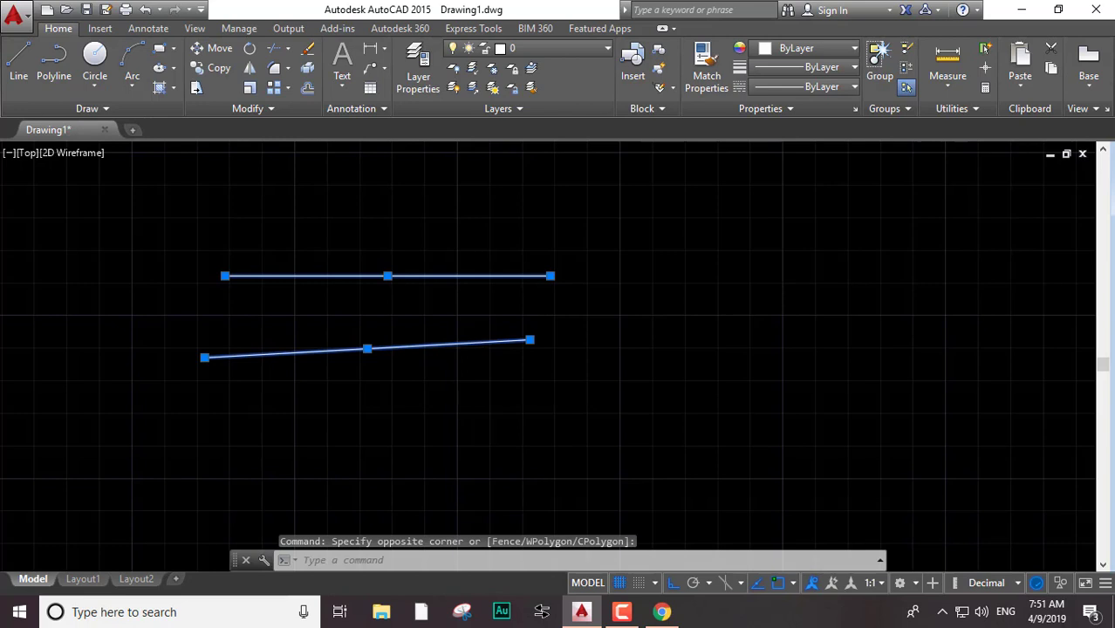
{"action": "key", "text": "Delete"}
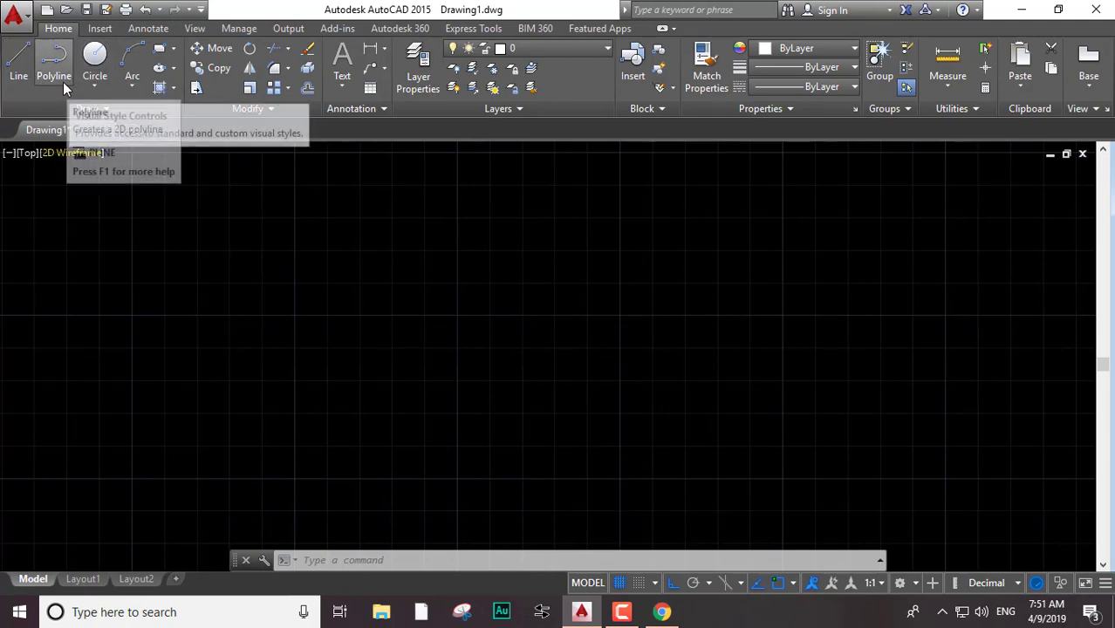
Draw a Center, Radius circle of radius 25 near the middle of the drawing
{"action": "left_click", "coordinate": [93, 86]}
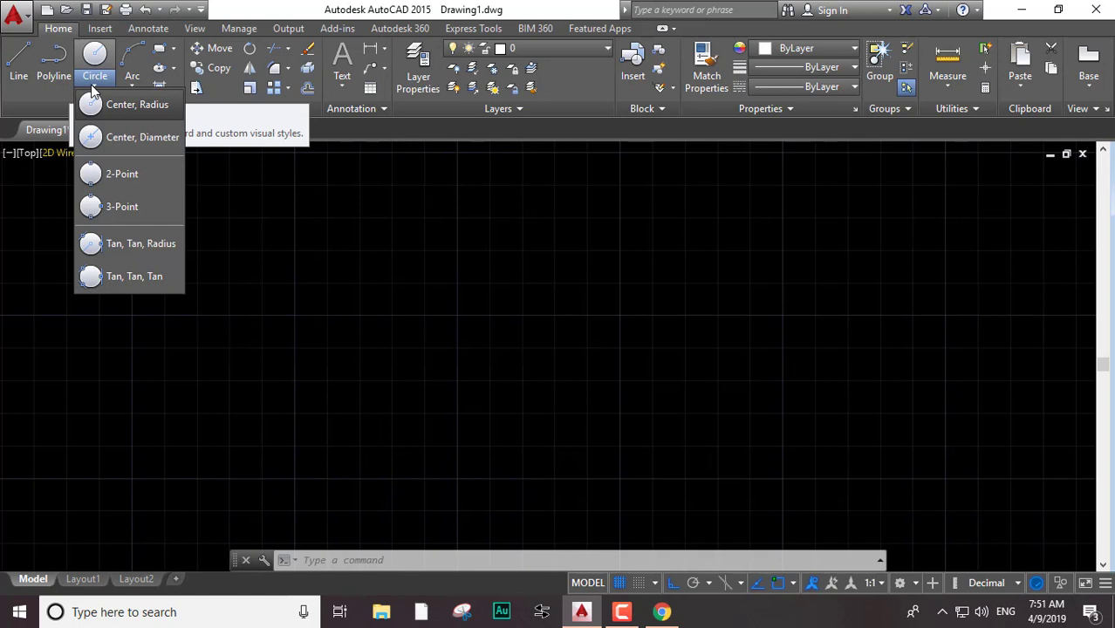
{"action": "left_click", "coordinate": [144, 108]}
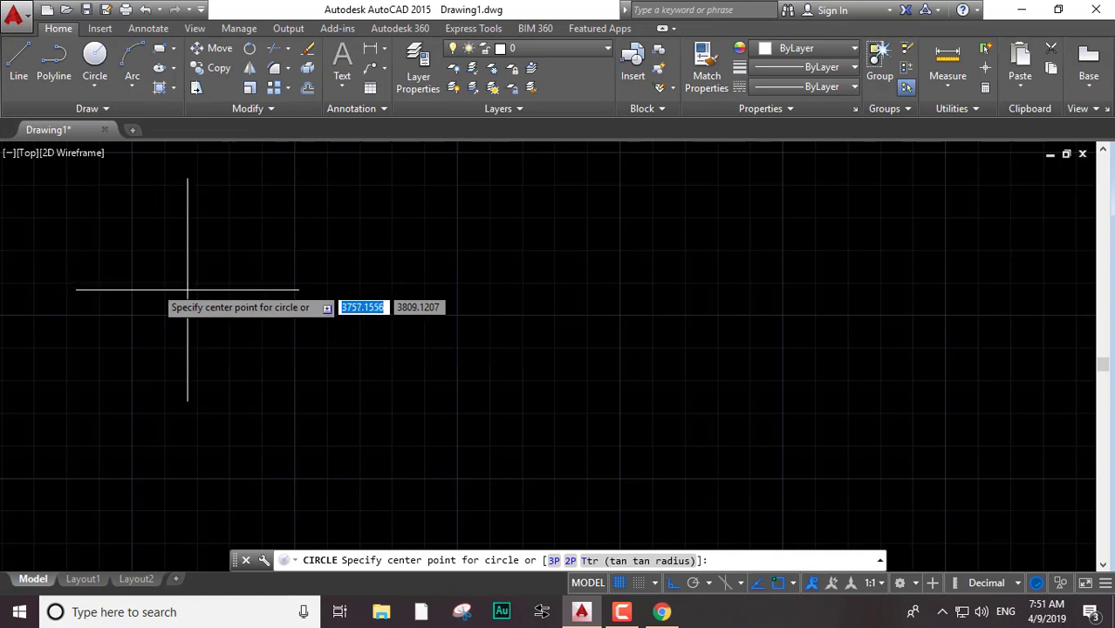
{"action": "left_click", "coordinate": [454, 324]}
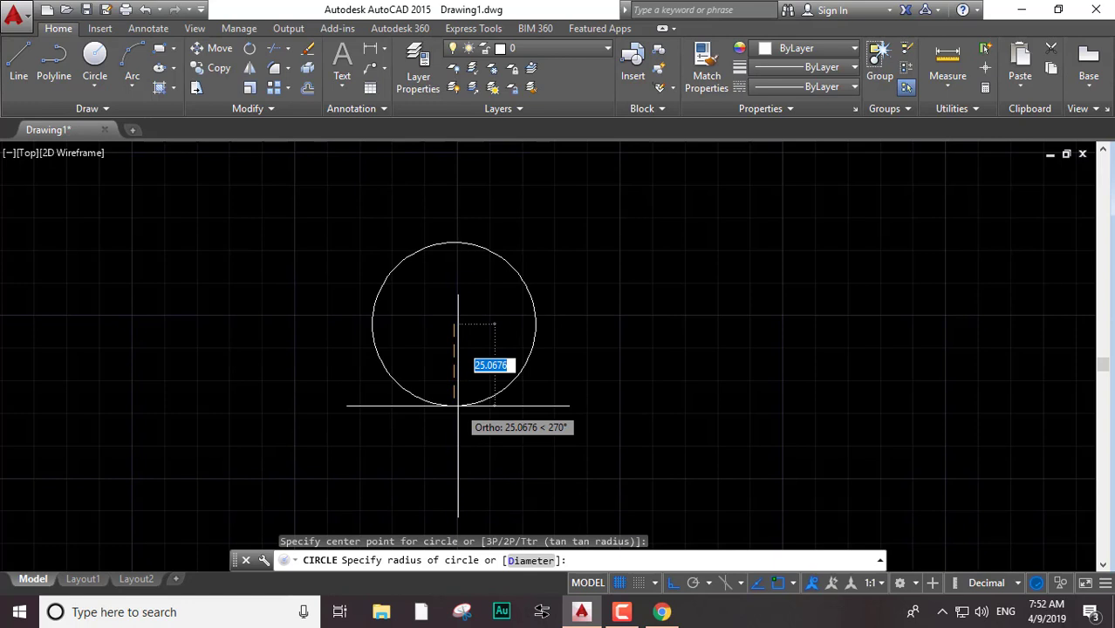
{"action": "type", "text": "25"}
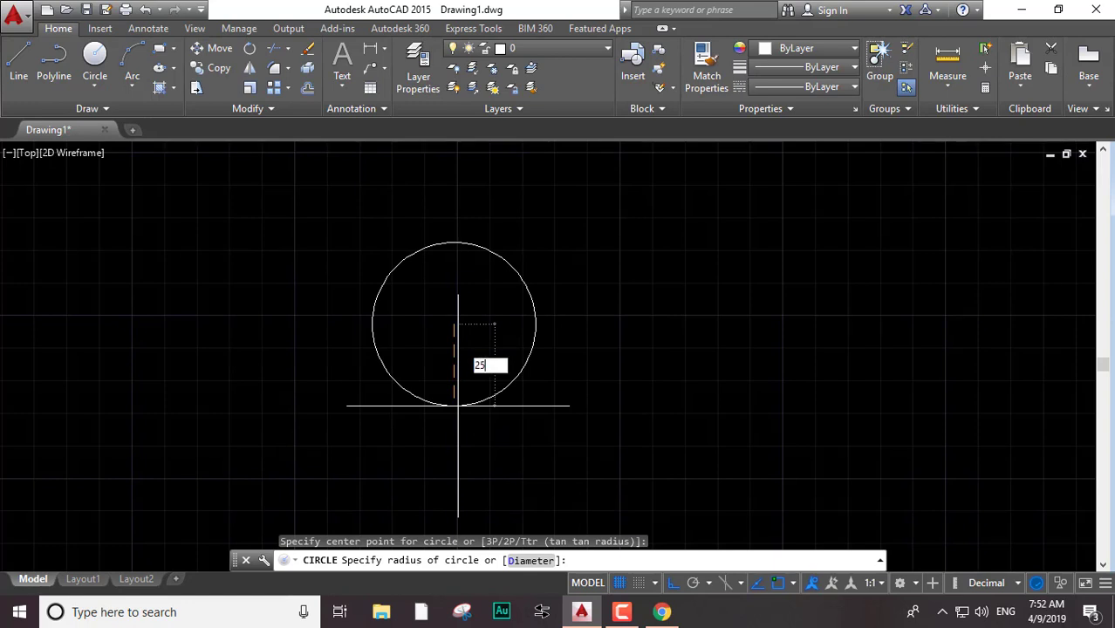
{"action": "key", "text": "Return"}
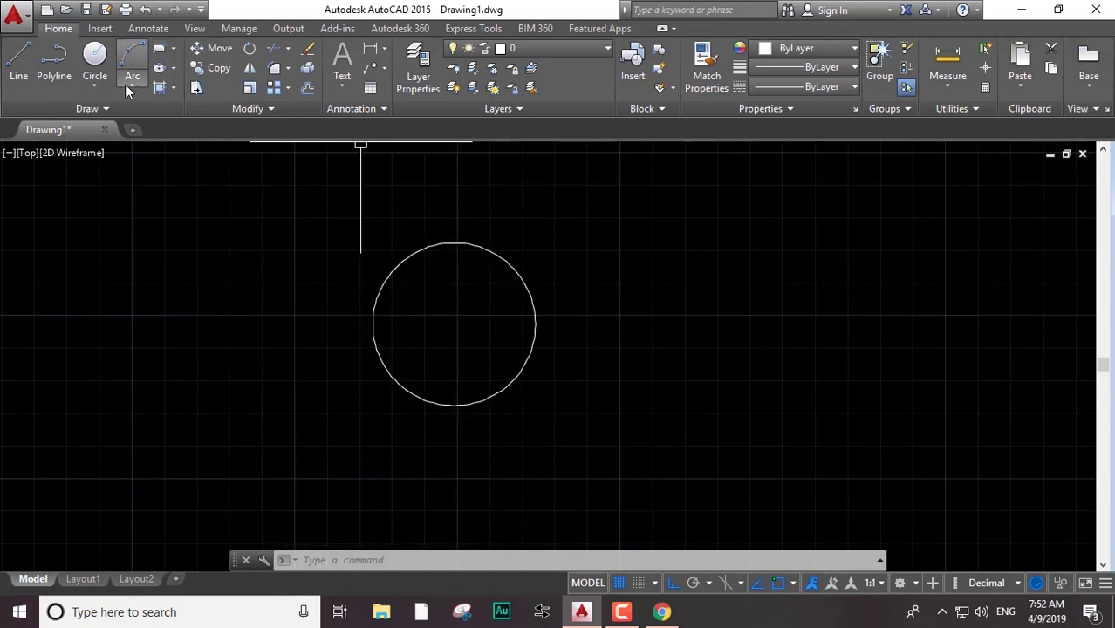
Draw a second Center, Radius circle of radius 25/2 to the right of the first
{"action": "left_click", "coordinate": [95, 83]}
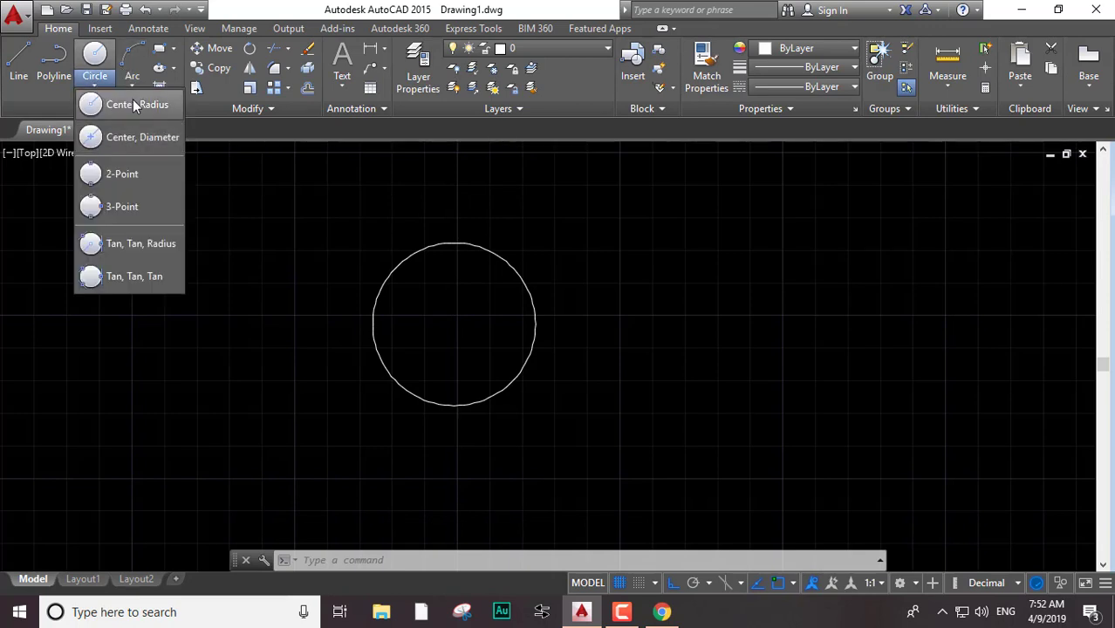
{"action": "left_click", "coordinate": [134, 105]}
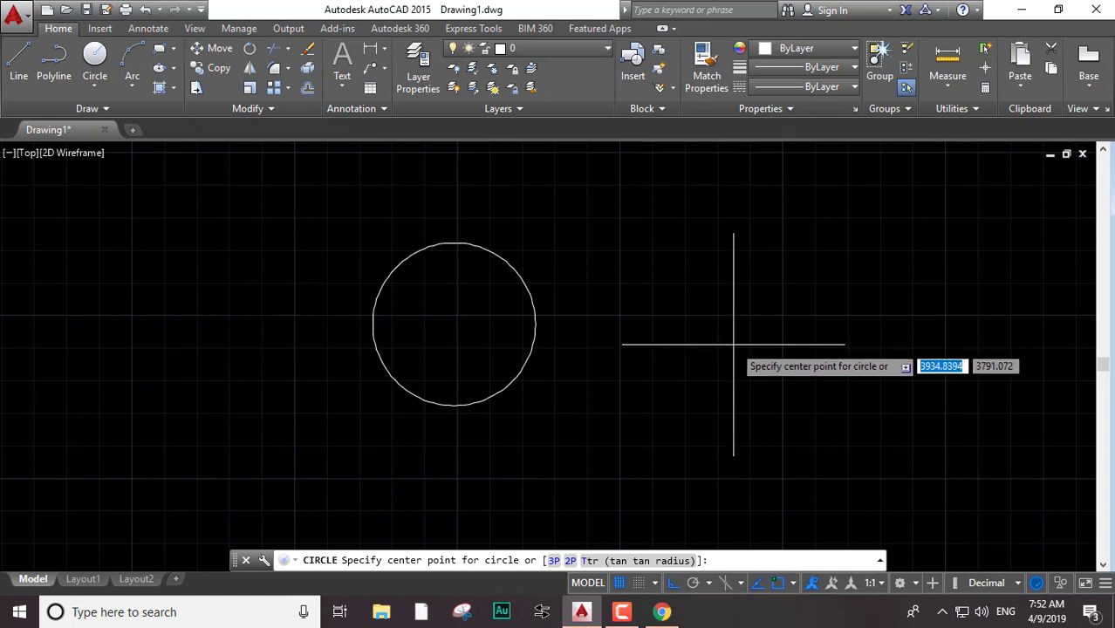
{"action": "left_click", "coordinate": [733, 345]}
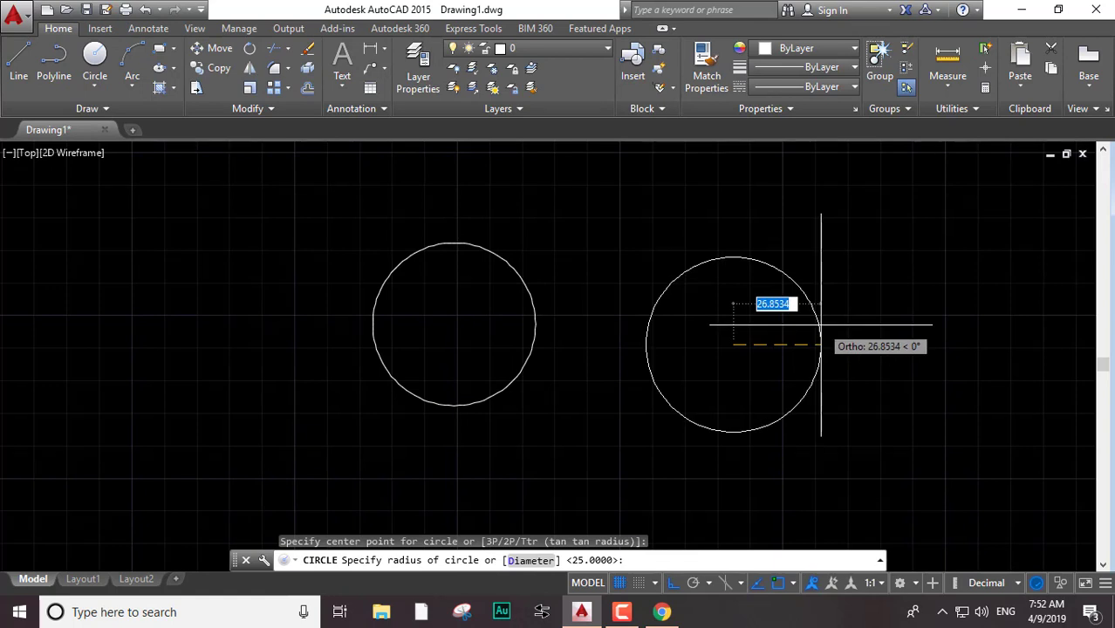
{"action": "type", "text": "1"}
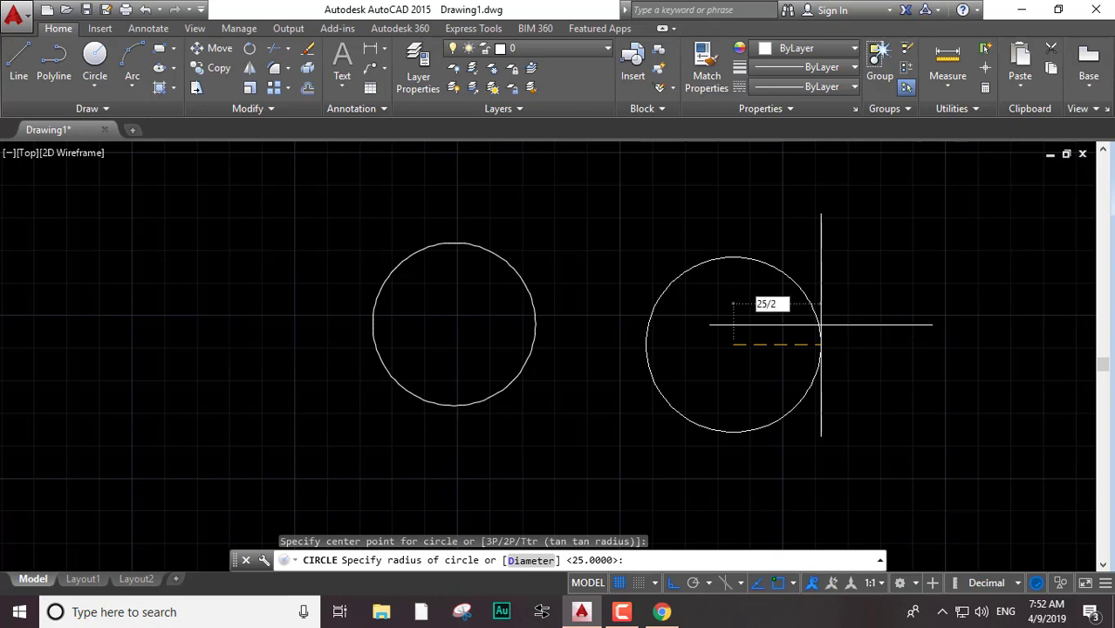
{"action": "key", "text": "Return"}
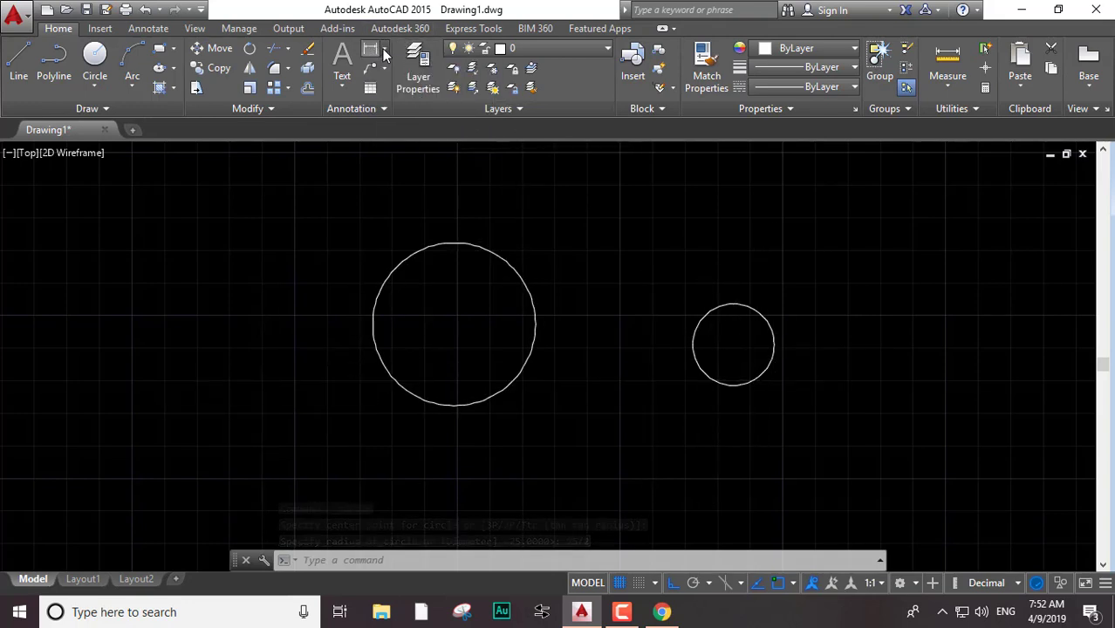
Place an R12.5 radius dimension on the small right circle
{"action": "left_click", "coordinate": [385, 54]}
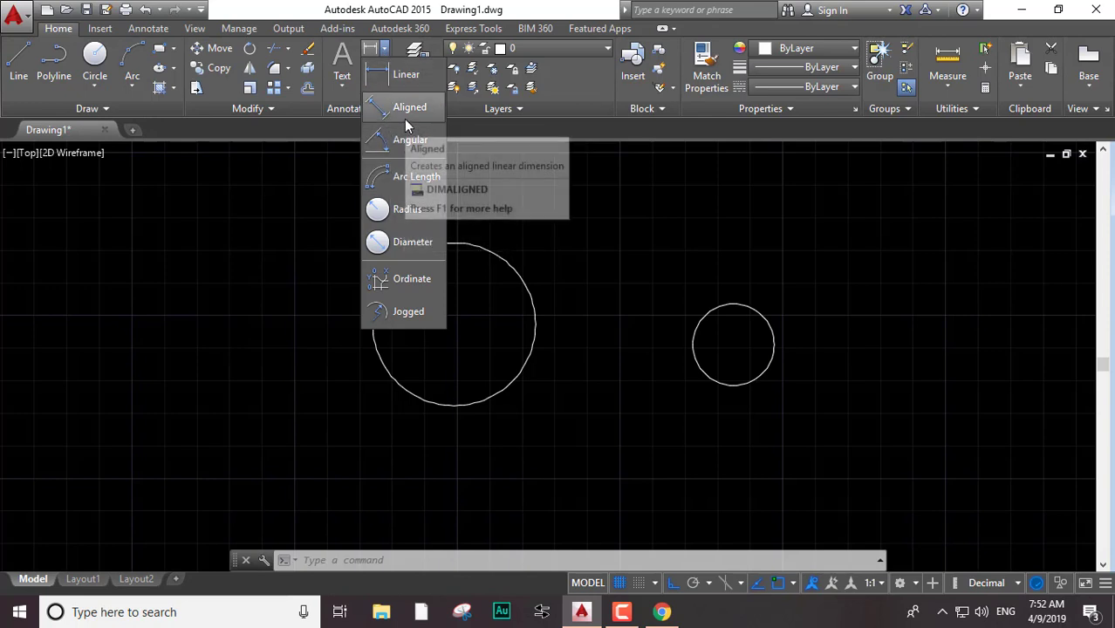
{"action": "left_click", "coordinate": [389, 139]}
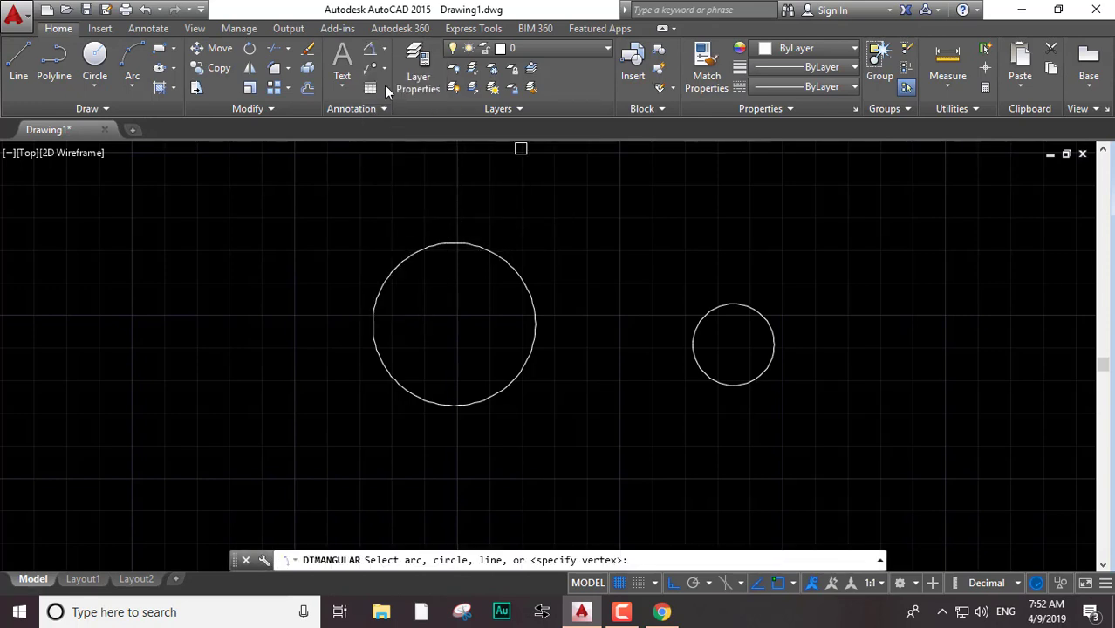
{"action": "left_click", "coordinate": [384, 50]}
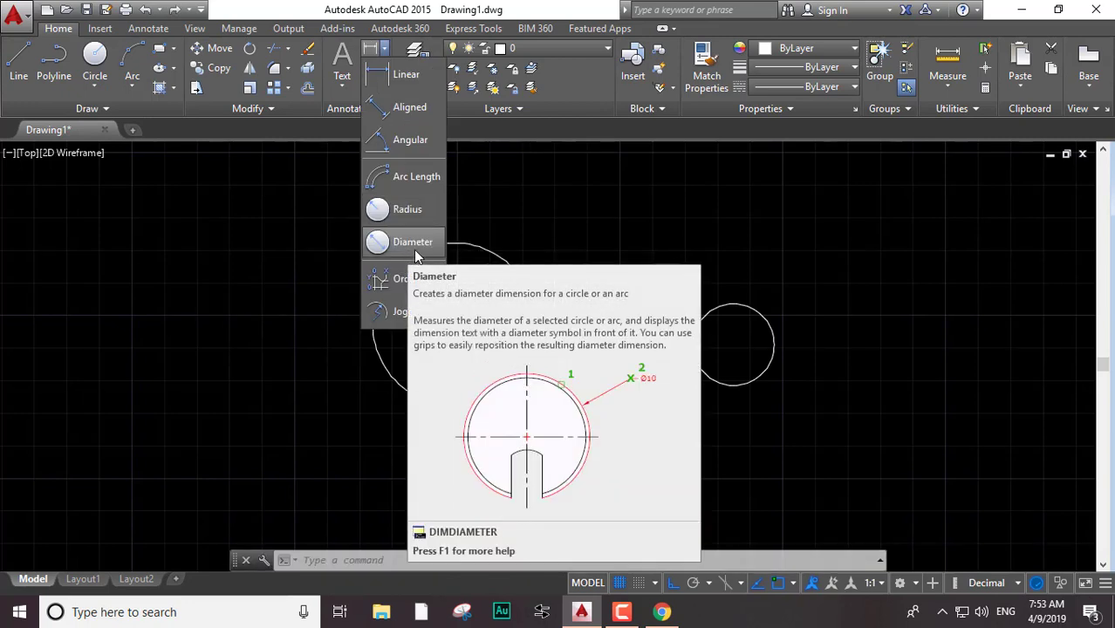
{"action": "left_click", "coordinate": [422, 214]}
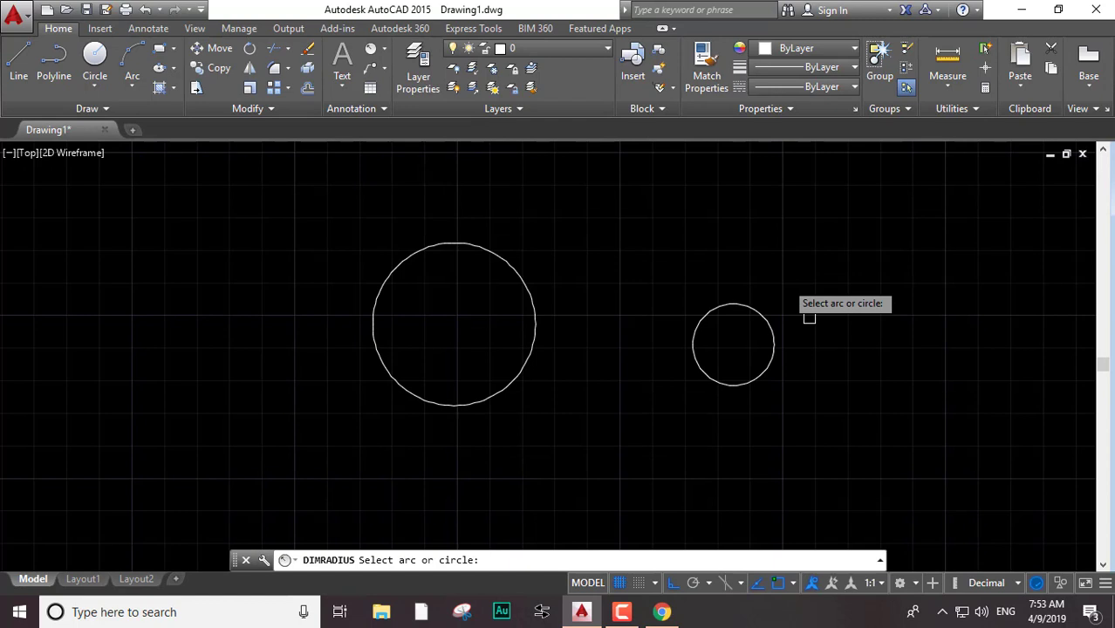
{"action": "left_click", "coordinate": [740, 306]}
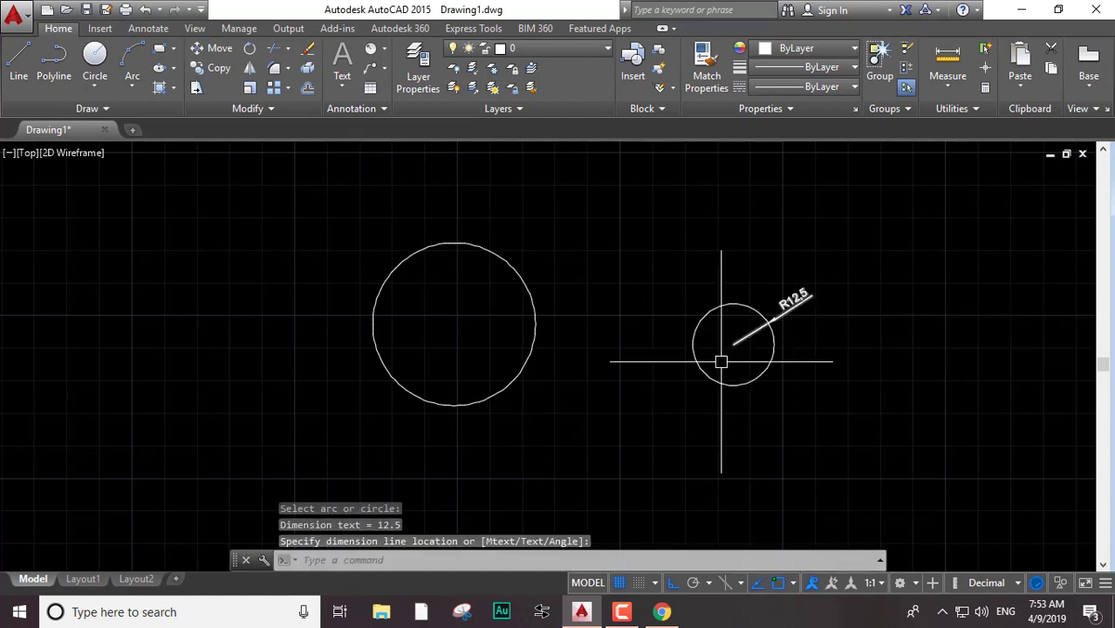
{"action": "scroll", "coordinate": [791, 306], "scroll_direction": "up", "scroll_amount": 3}
{"action": "scroll", "coordinate": [730, 299], "scroll_direction": "up", "scroll_amount": 3}
{"action": "scroll", "coordinate": [730, 299], "scroll_direction": "down", "scroll_amount": 5}
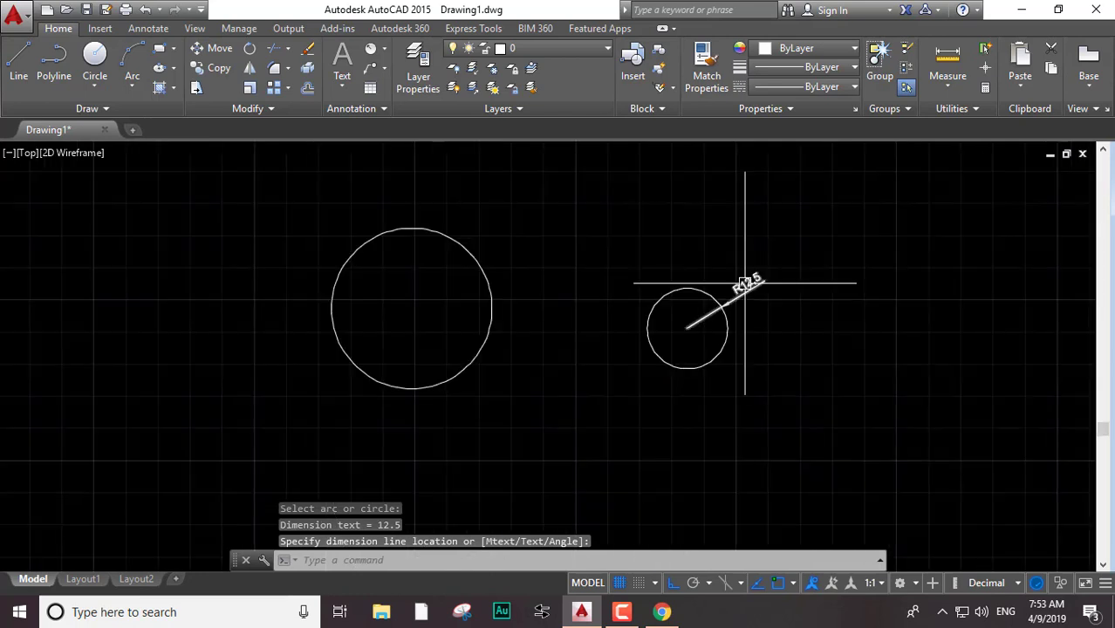
{"action": "left_click", "coordinate": [746, 280]}
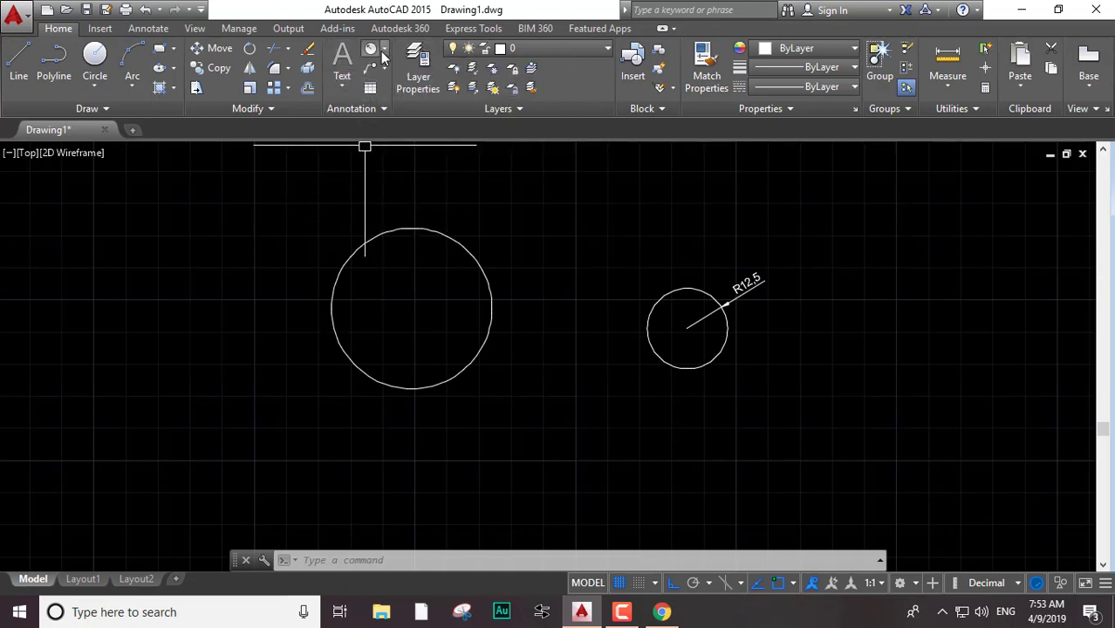
Place a Ø50 diameter dimension on the large circle and cancel any running command
{"action": "left_click", "coordinate": [385, 53]}
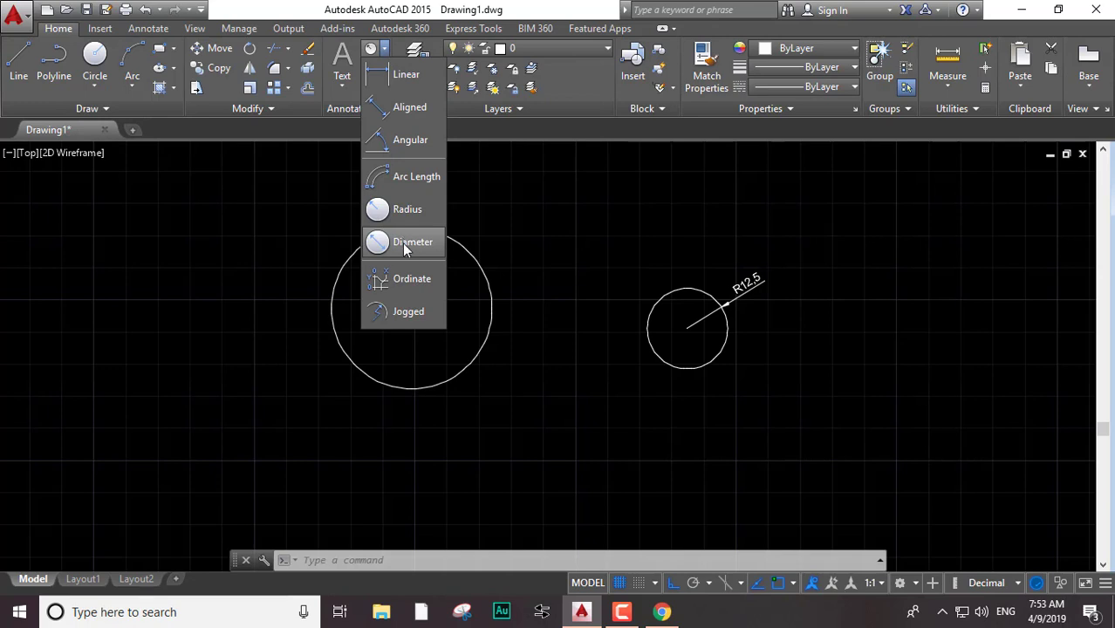
{"action": "left_click", "coordinate": [404, 245]}
{"action": "left_click", "coordinate": [412, 230]}
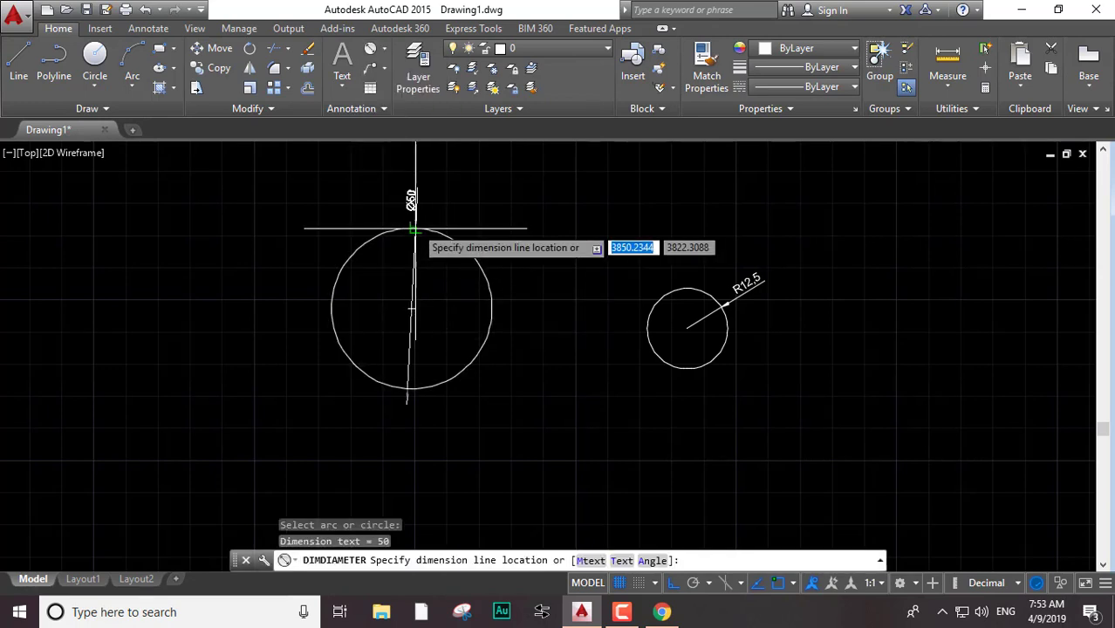
{"action": "left_click", "coordinate": [548, 281]}
{"action": "scroll", "coordinate": [559, 266], "scroll_direction": "up", "scroll_amount": 6}
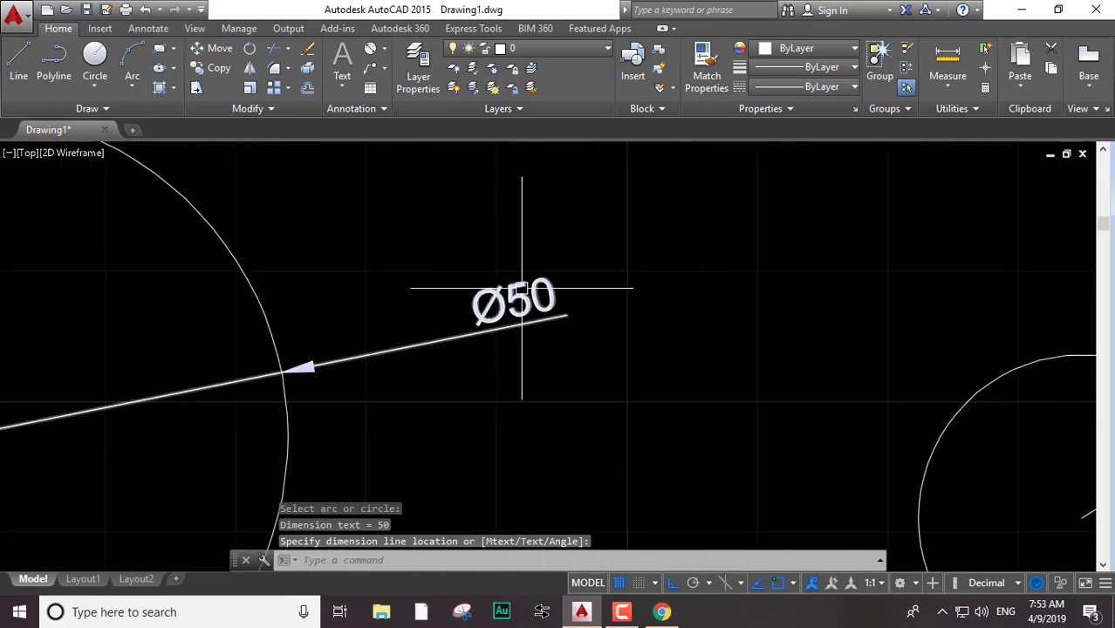
{"action": "scroll", "coordinate": [492, 294], "scroll_direction": "down", "scroll_amount": 3}
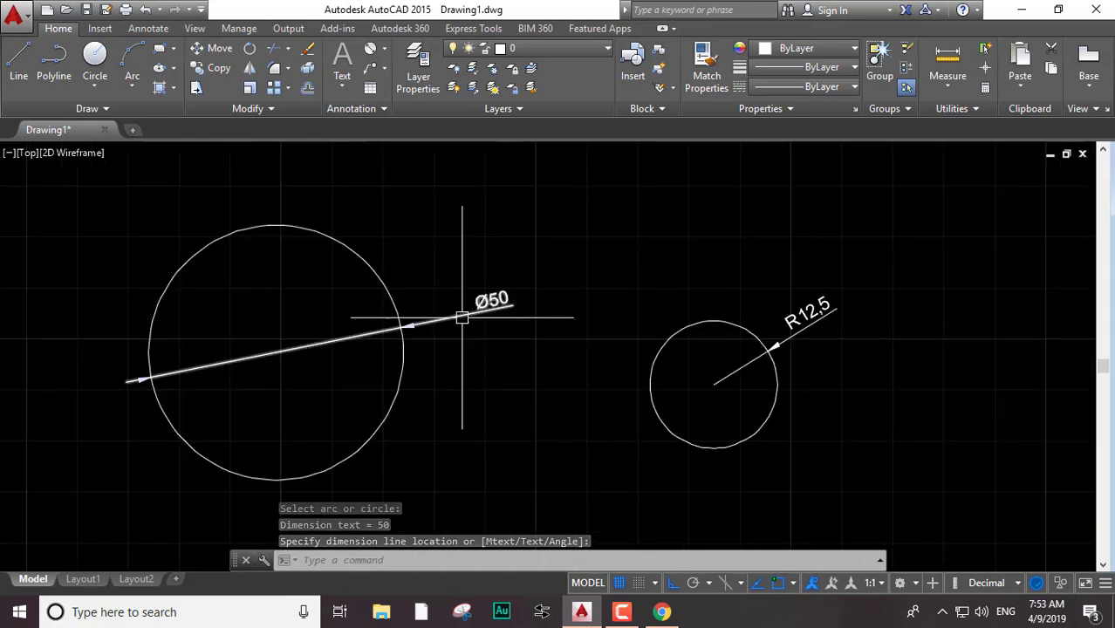
{"action": "left_click", "coordinate": [505, 333]}
{"action": "key", "text": "Escape"}
{"action": "key", "text": "Escape"}
{"action": "left_click", "coordinate": [336, 298]}
{"action": "key", "text": "Escape"}
{"action": "scroll", "coordinate": [336, 298], "scroll_direction": "down", "scroll_amount": 3}
{"action": "scroll", "coordinate": [328, 254], "scroll_direction": "up", "scroll_amount": 2}
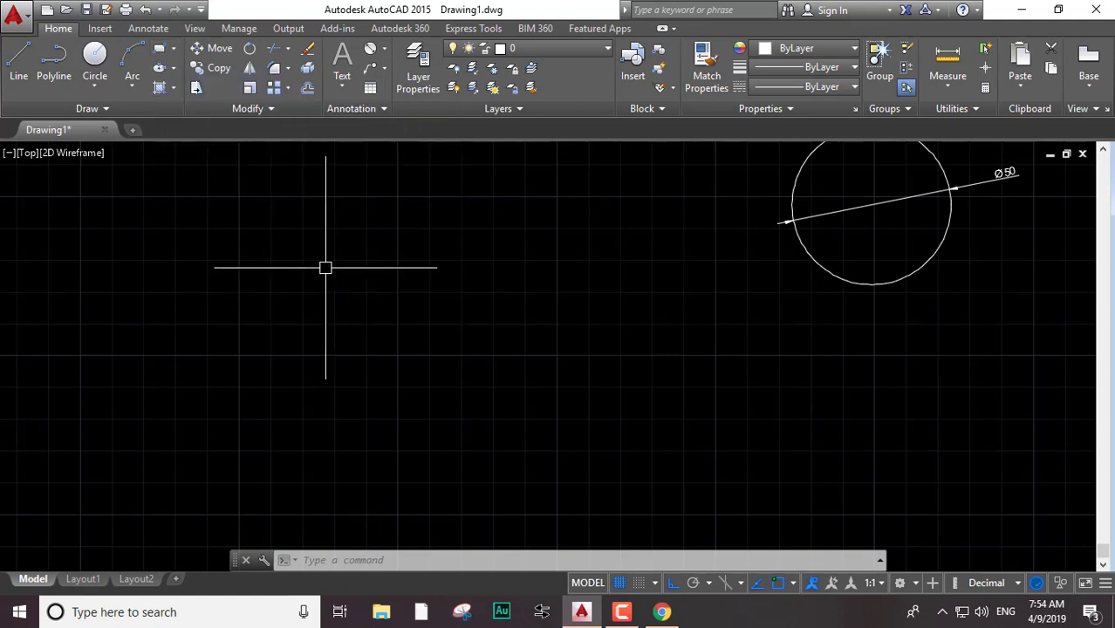
Draw a rectangle left of the large circle with area 1200 and length 40
{"action": "key", "text": "Escape"}
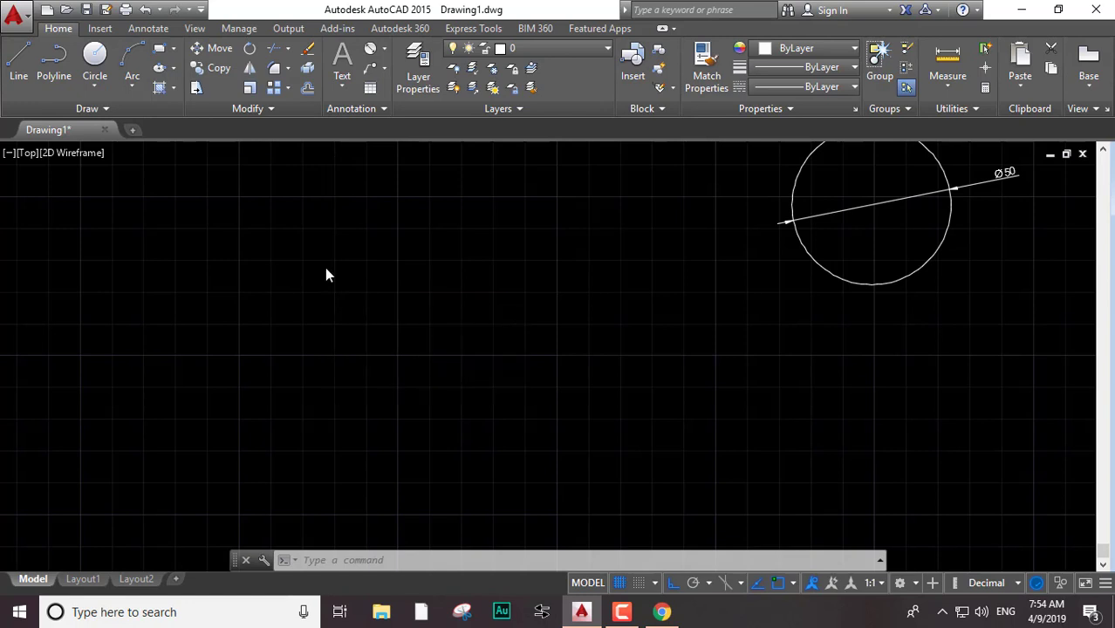
{"action": "type", "text": "rec"}
{"action": "key", "text": "Return"}
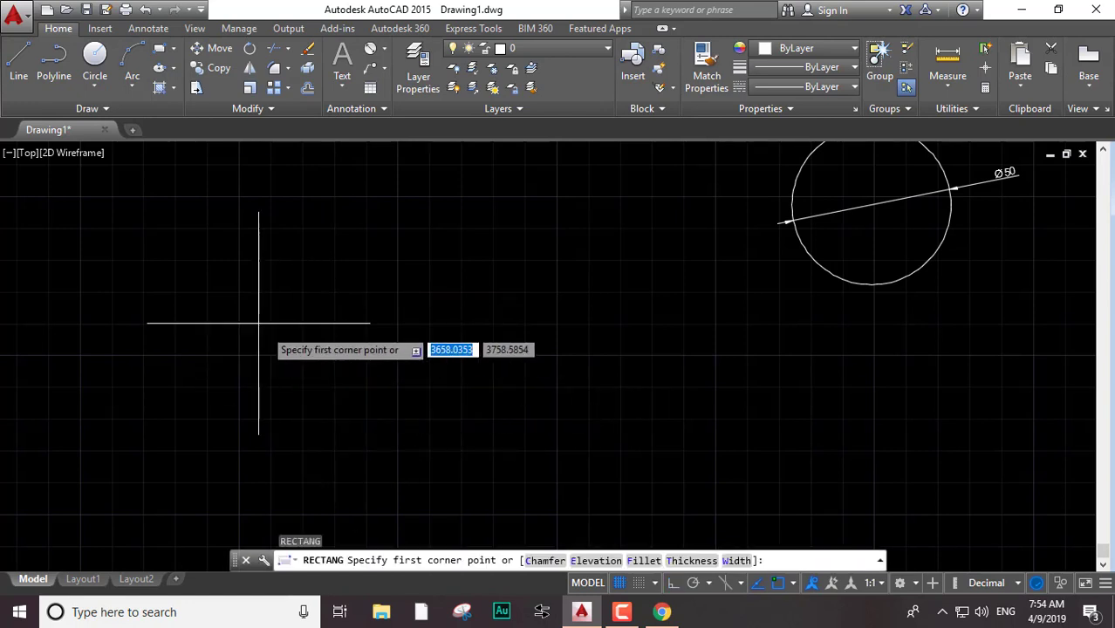
{"action": "left_click", "coordinate": [223, 299]}
{"action": "type", "text": "a"}
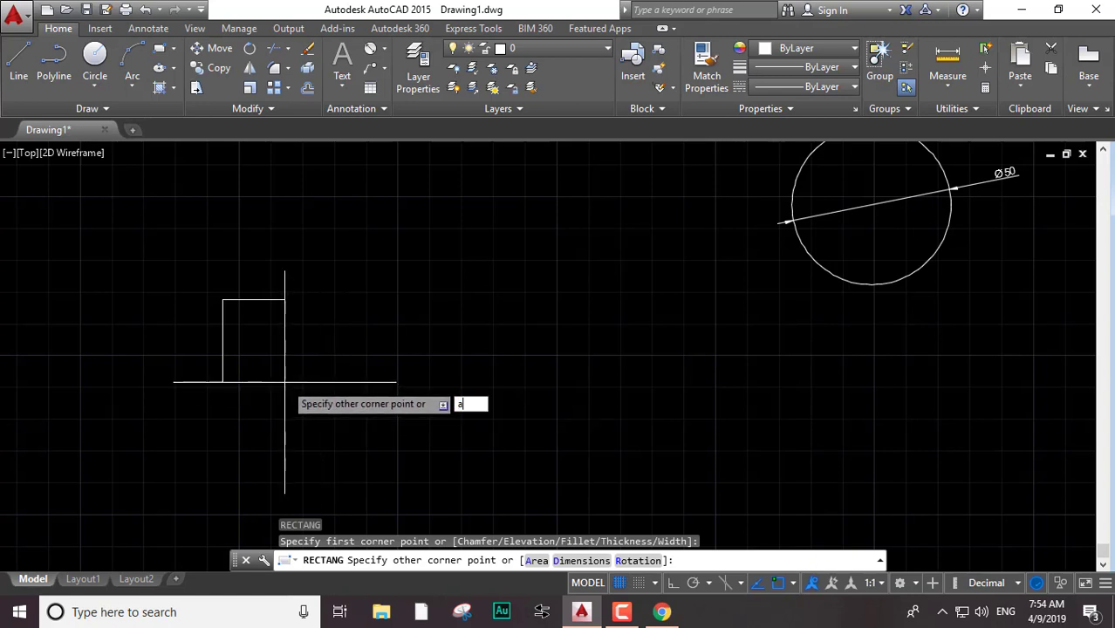
{"action": "key", "text": "Return"}
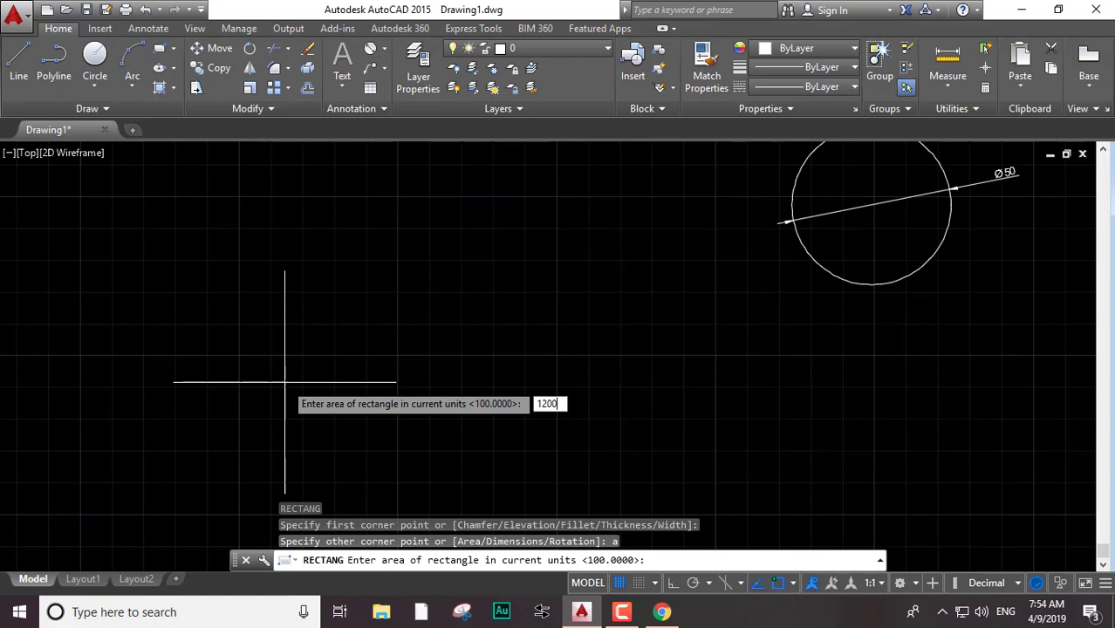
{"action": "key", "text": "Return"}
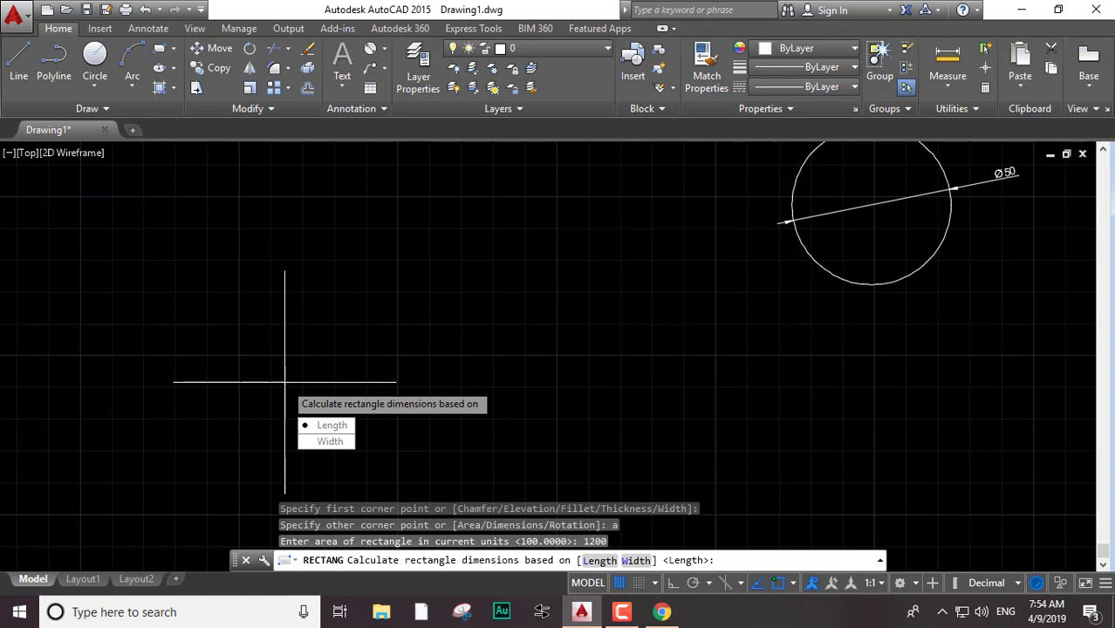
{"action": "key", "text": "Return"}
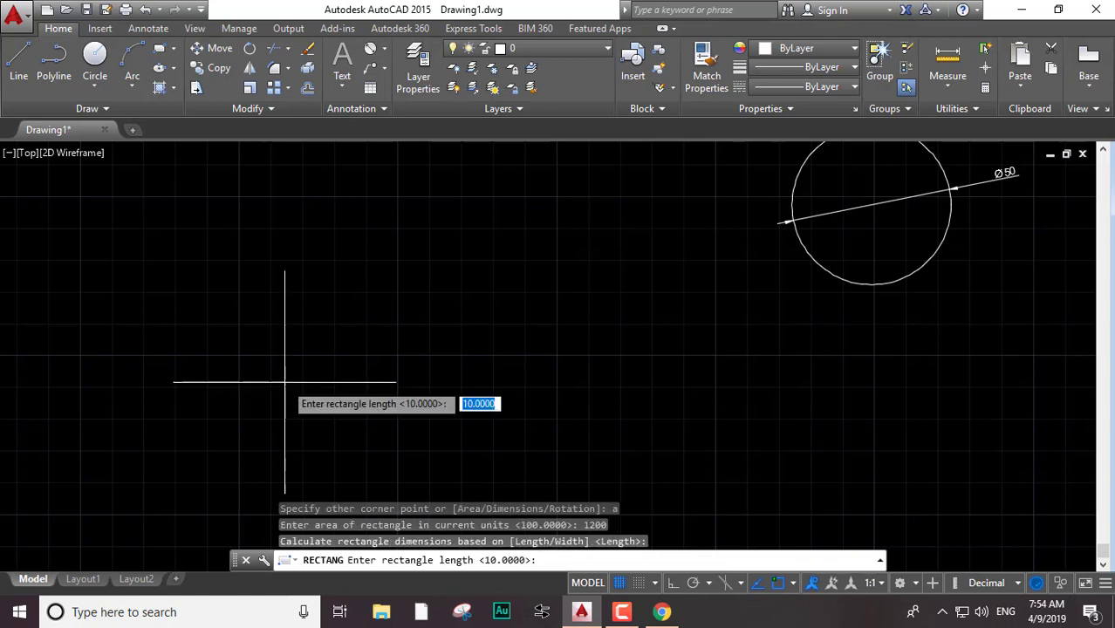
{"action": "key", "text": "Return"}
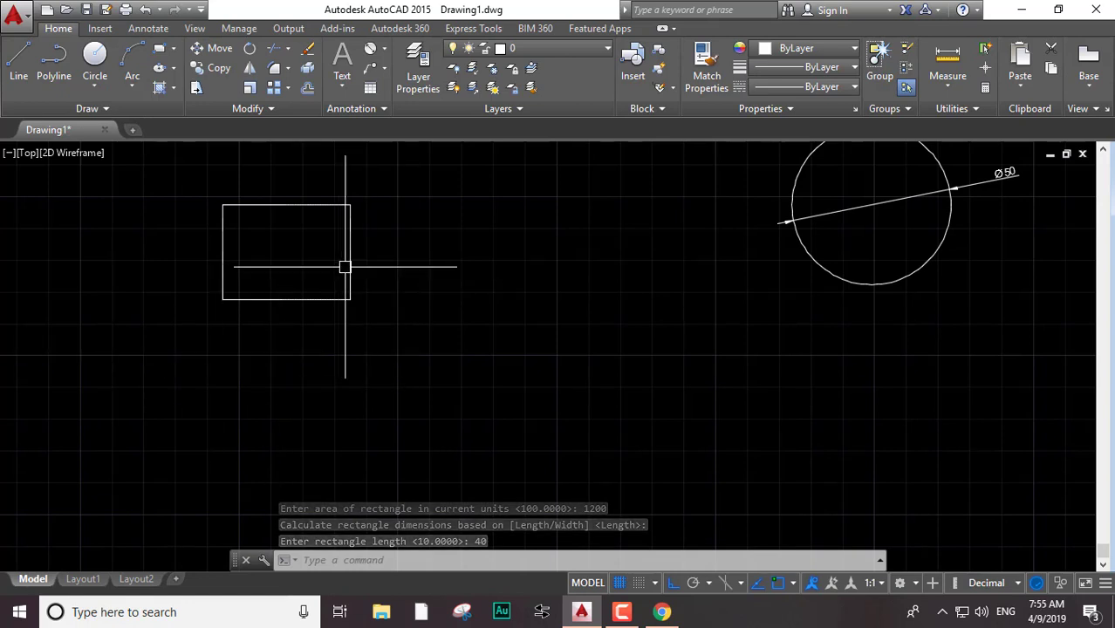
{"action": "middle_click_drag", "start_coordinate": [344, 262], "coordinate": [372, 339]}
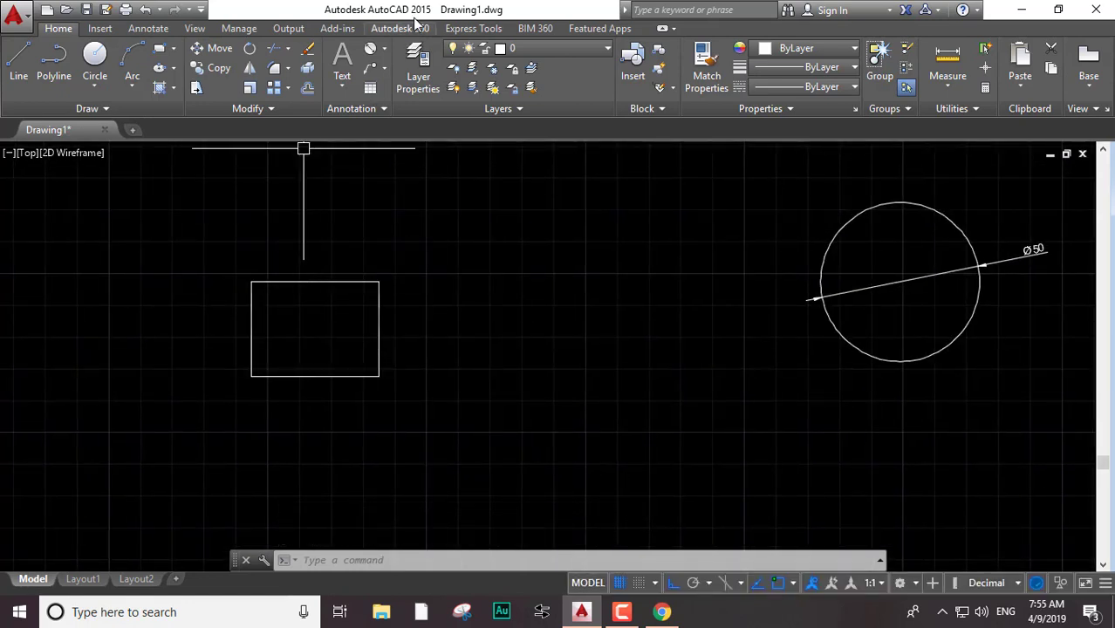
Add linear dimensions of 40 across the rectangle's top and 30 down its right side
{"action": "left_click", "coordinate": [382, 54]}
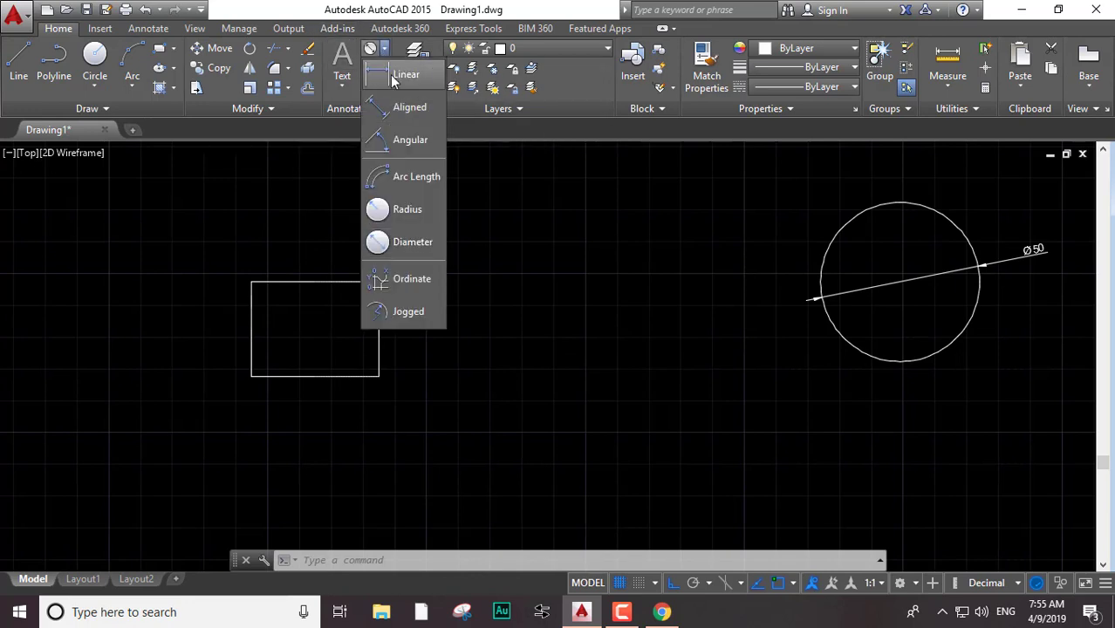
{"action": "left_click", "coordinate": [400, 78]}
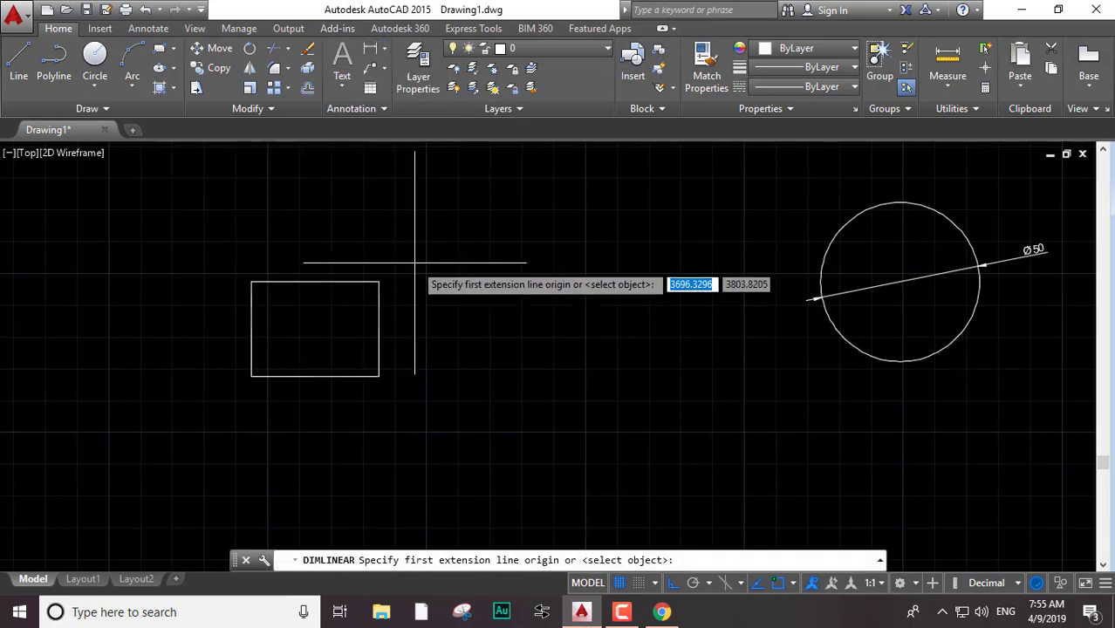
{"action": "left_click", "coordinate": [378, 281]}
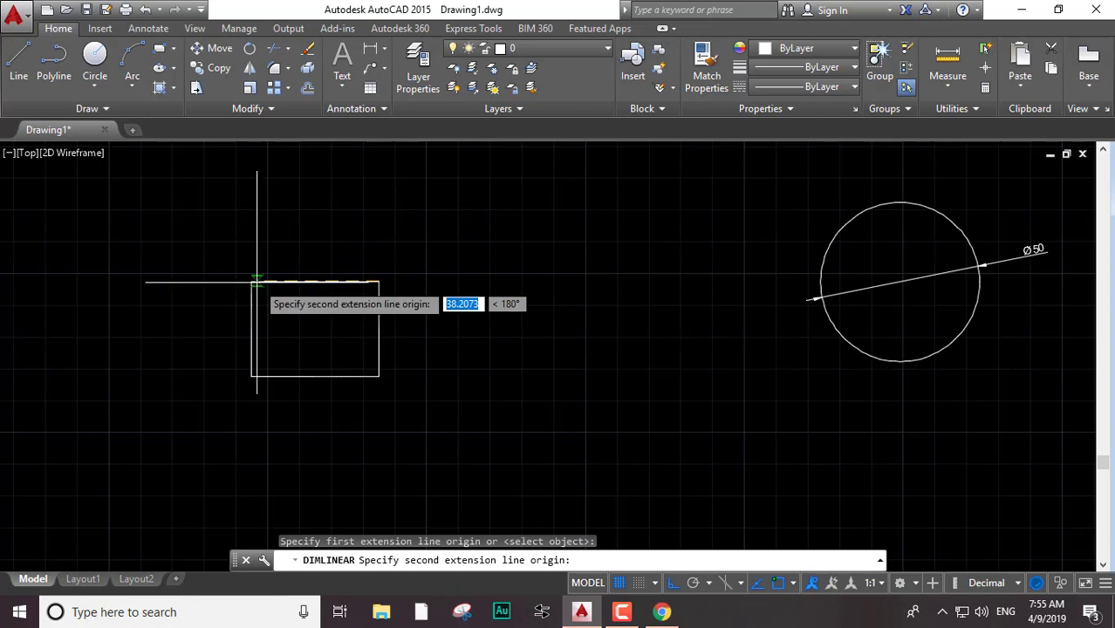
{"action": "left_click", "coordinate": [252, 281]}
{"action": "left_click", "coordinate": [266, 234]}
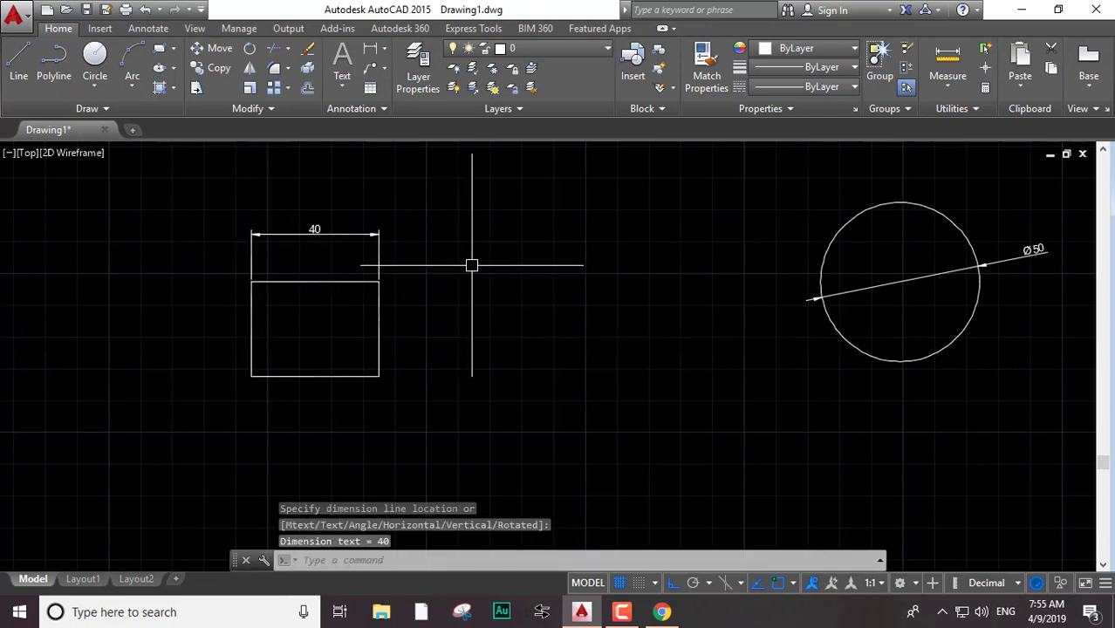
{"action": "key", "text": "Return"}
{"action": "left_click", "coordinate": [379, 281]}
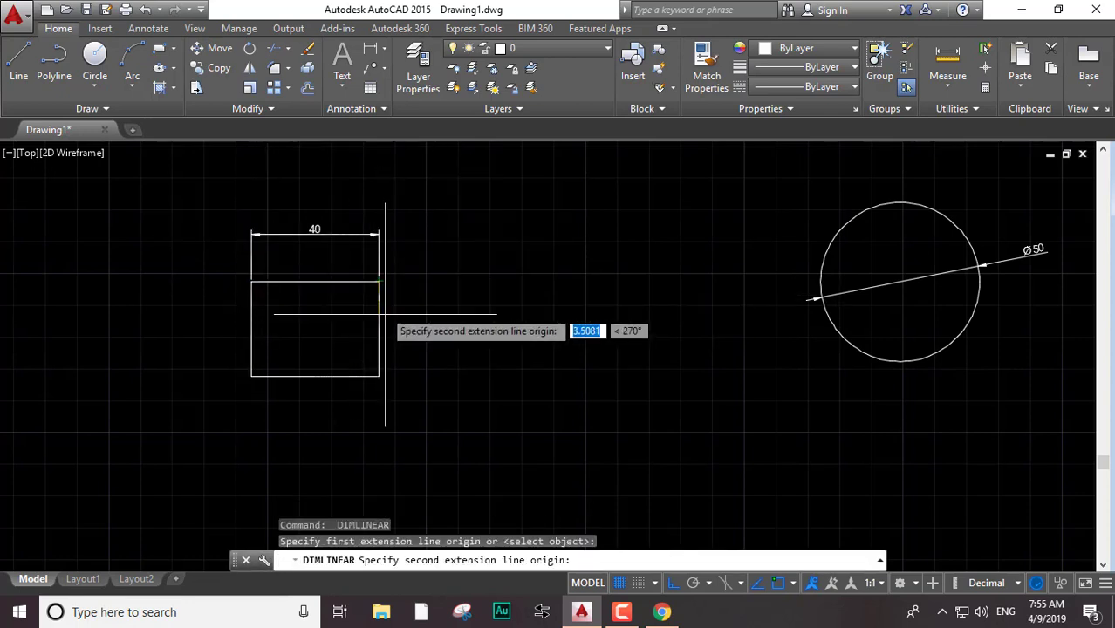
{"action": "left_click", "coordinate": [379, 375]}
{"action": "left_click", "coordinate": [440, 328]}
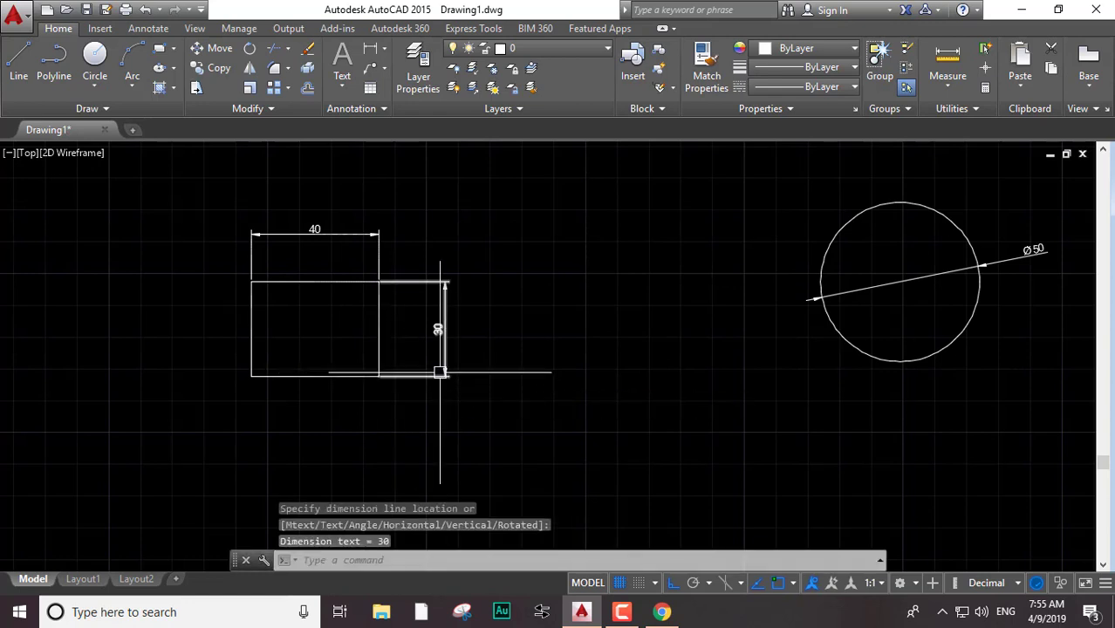
Exit the dimension command and zoom and pan so the whole drawing is visible
{"action": "scroll", "coordinate": [440, 336], "scroll_direction": "up", "scroll_amount": 5}
{"action": "scroll", "coordinate": [441, 314], "scroll_direction": "down", "scroll_amount": 2}
{"action": "middle_click_drag", "start_coordinate": [441, 314], "coordinate": [507, 331]}
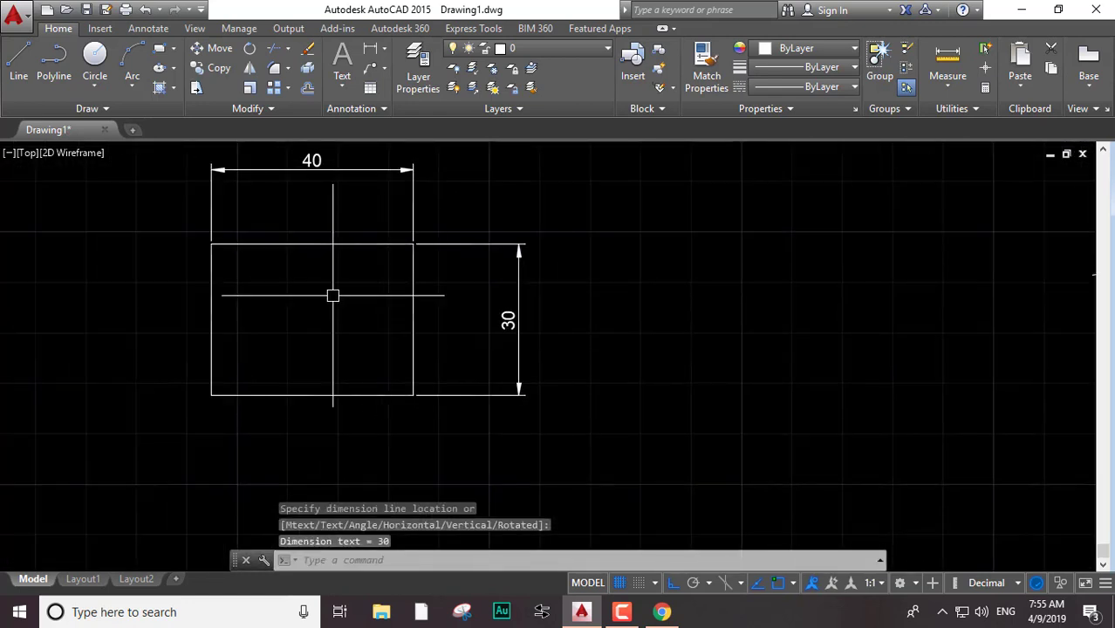
{"action": "key", "text": "Escape"}
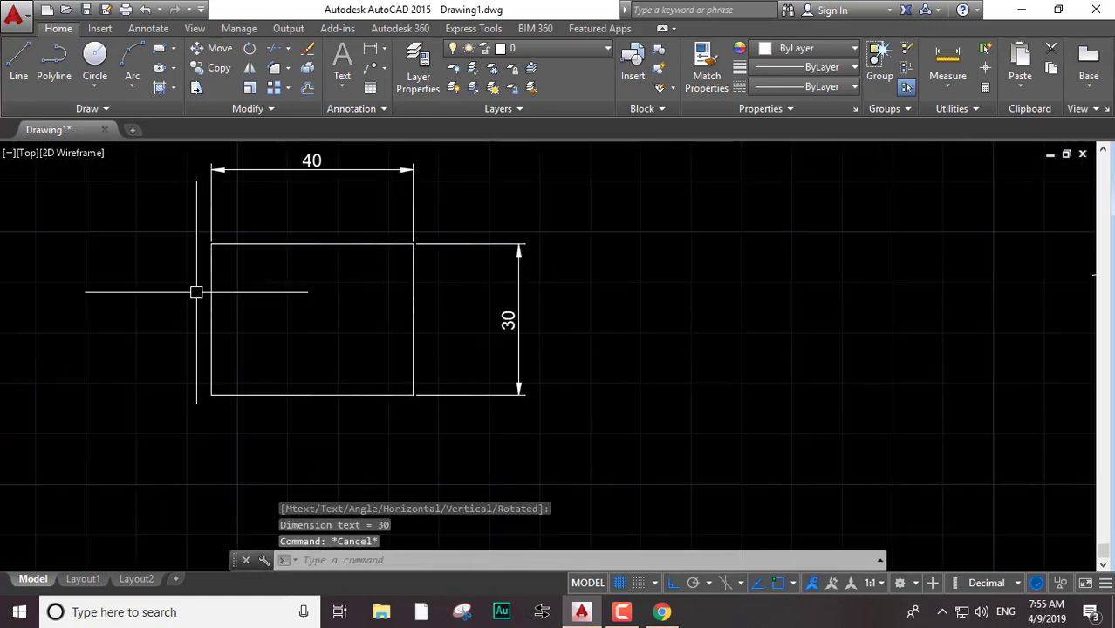
{"action": "key", "text": "Escape"}
{"action": "scroll", "coordinate": [342, 347], "scroll_direction": "down", "scroll_amount": 3}
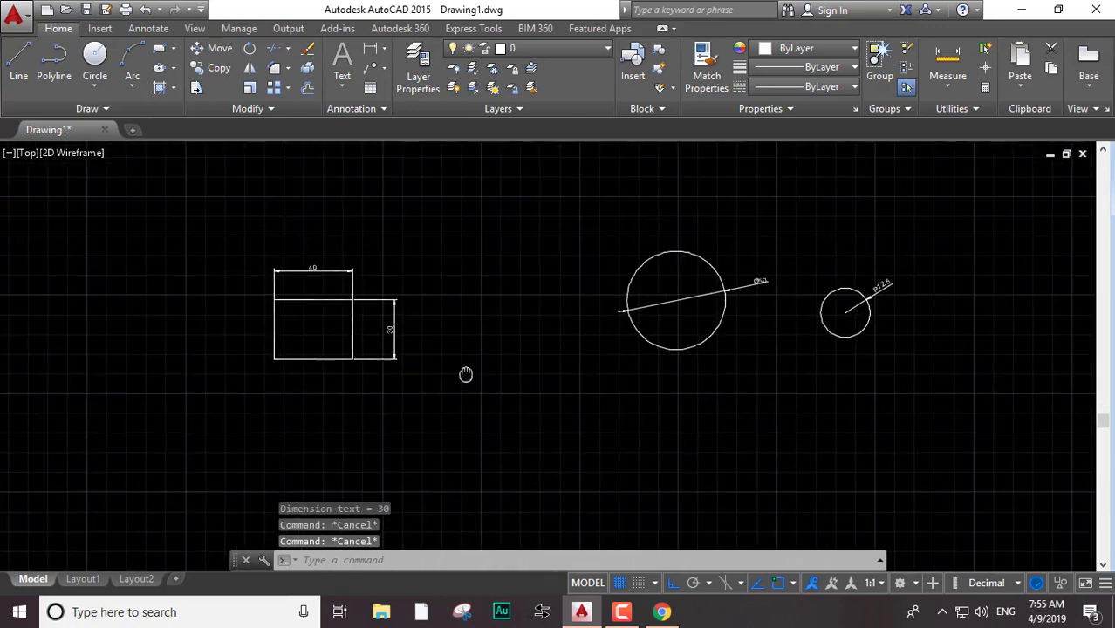
{"action": "middle_click_drag", "start_coordinate": [482, 375], "coordinate": [336, 303]}
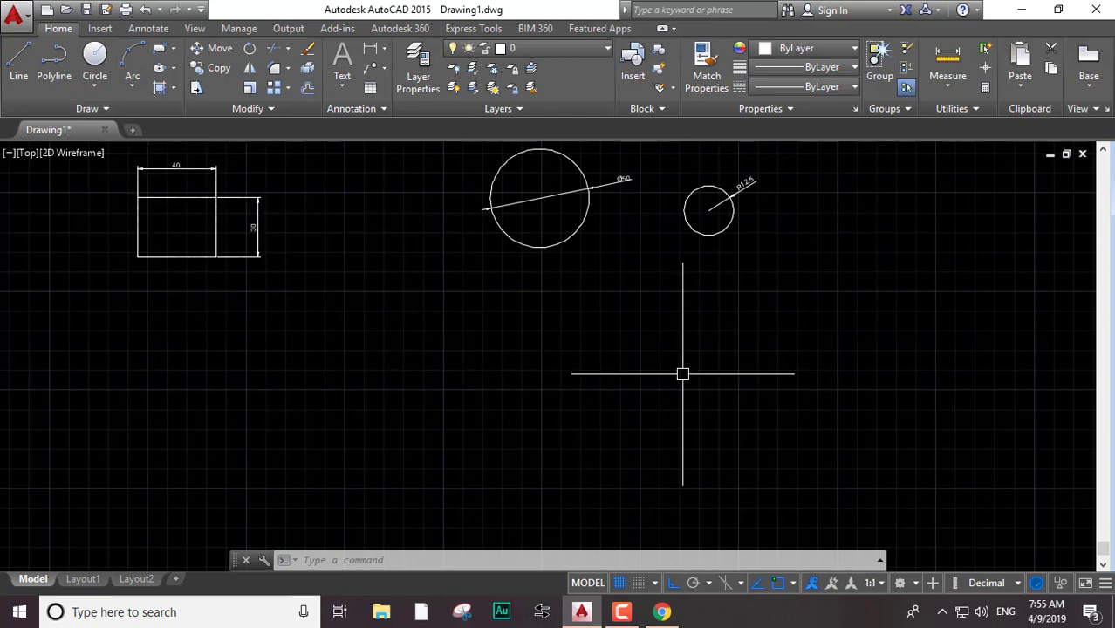
Draw connected top, left and bottom edges below the circles, leaving the right side open
{"action": "type", "text": "line"}
{"action": "key", "text": "Return"}
{"action": "left_click", "coordinate": [750, 348]}
{"action": "left_click", "coordinate": [360, 349]}
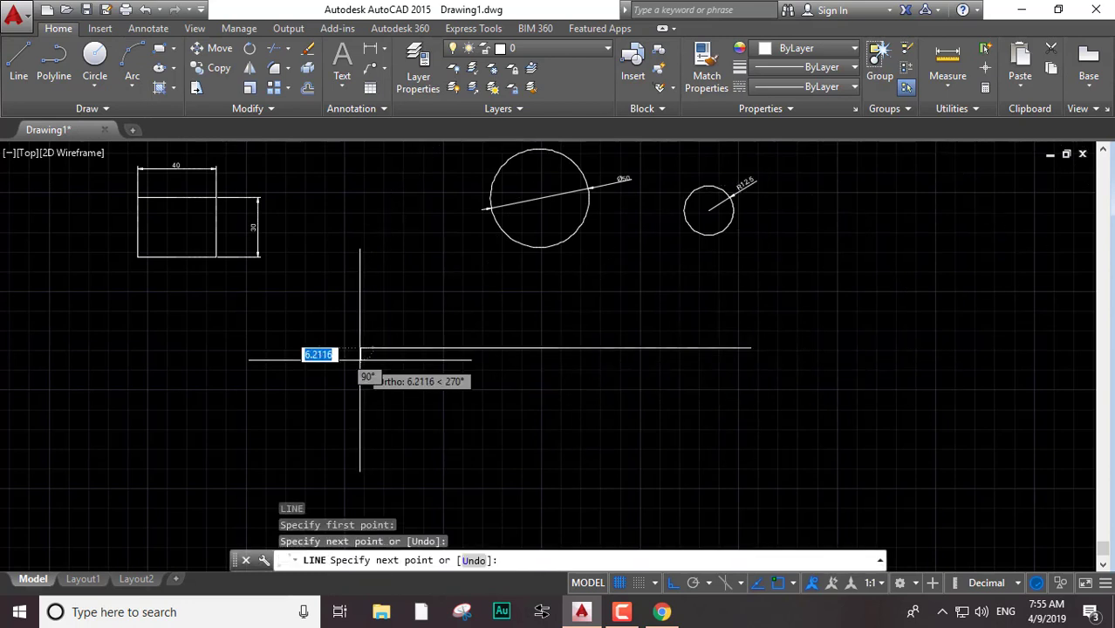
{"action": "left_click", "coordinate": [361, 456]}
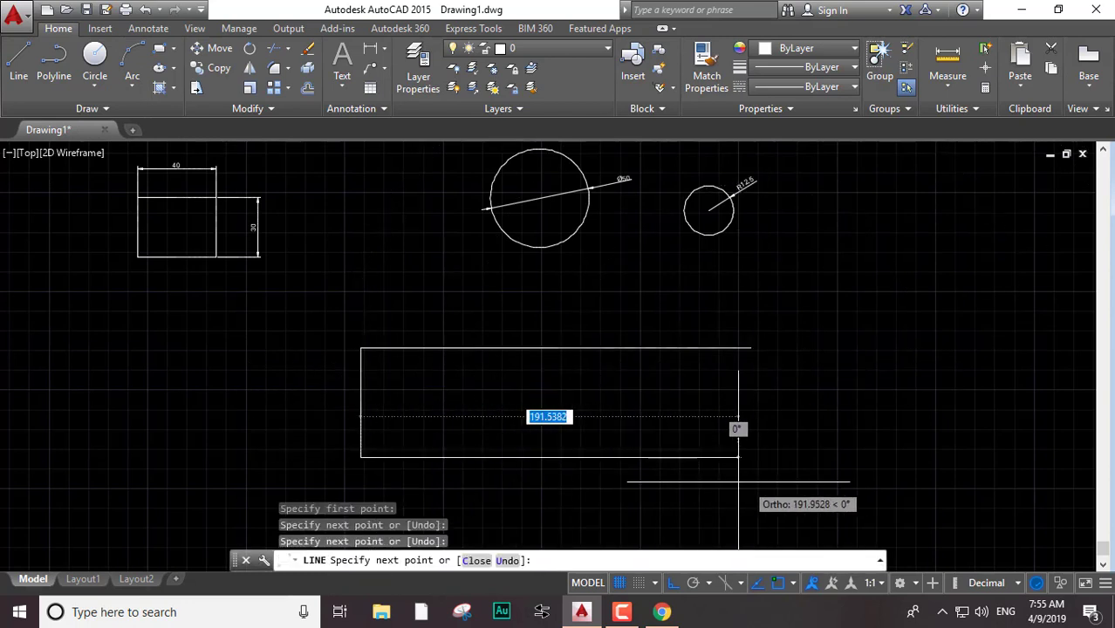
{"action": "left_click", "coordinate": [744, 456]}
{"action": "key", "text": "Escape"}
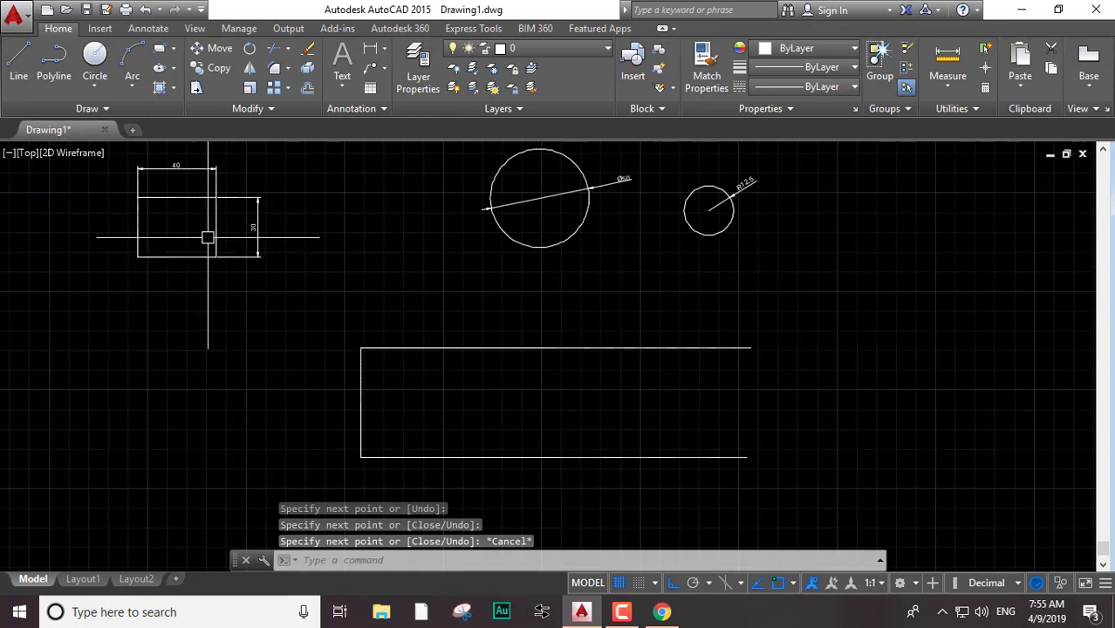
{"action": "left_click", "coordinate": [737, 456]}
{"action": "left_click", "coordinate": [724, 348]}
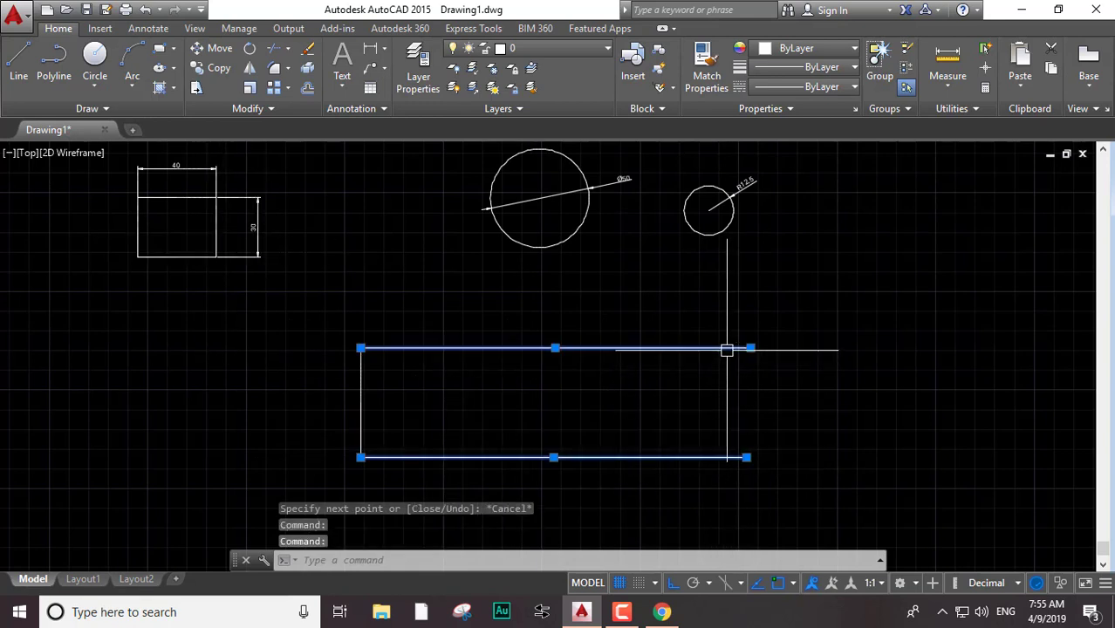
{"action": "key", "text": "Escape"}
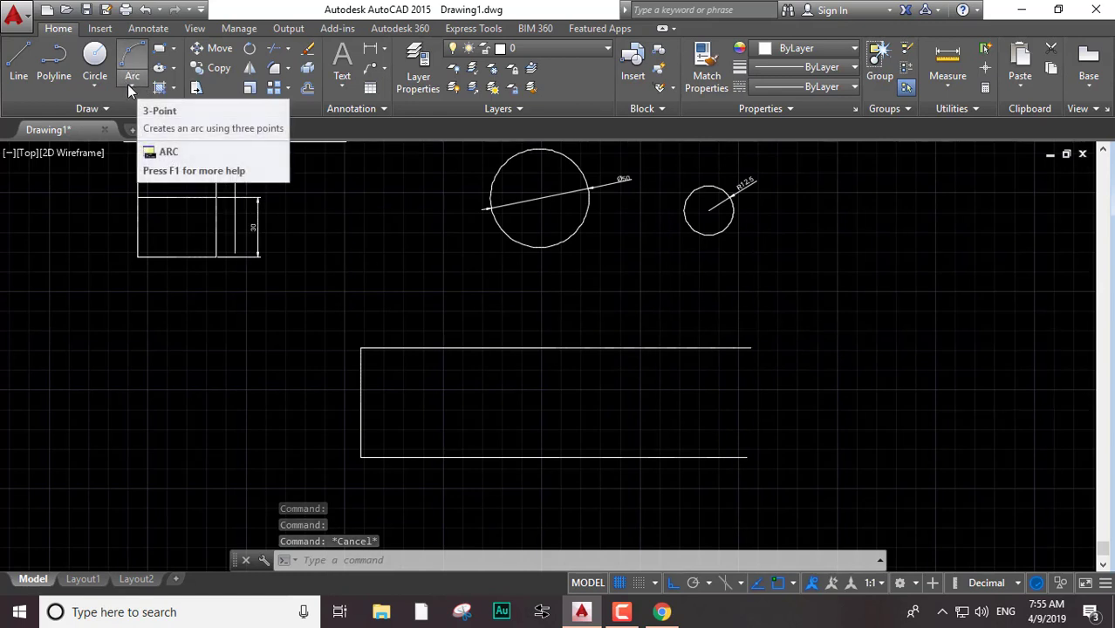
Draw a 3-Point arc from the outline's top-right corner through its bottom-right corner
{"action": "left_click", "coordinate": [131, 89]}
{"action": "left_click", "coordinate": [131, 89]}
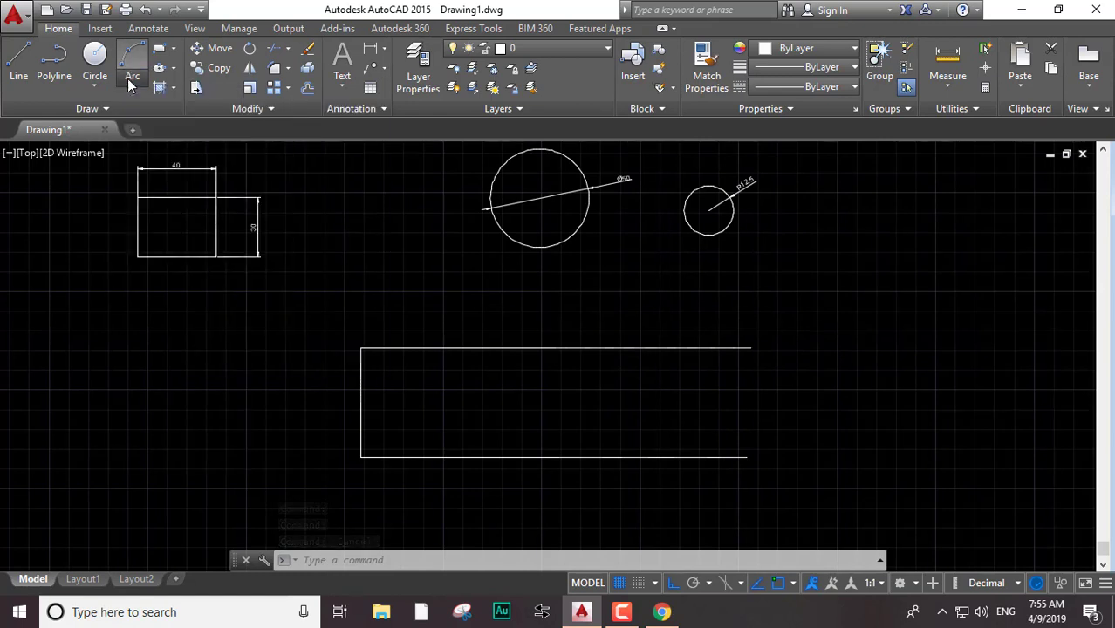
{"action": "left_click", "coordinate": [128, 79]}
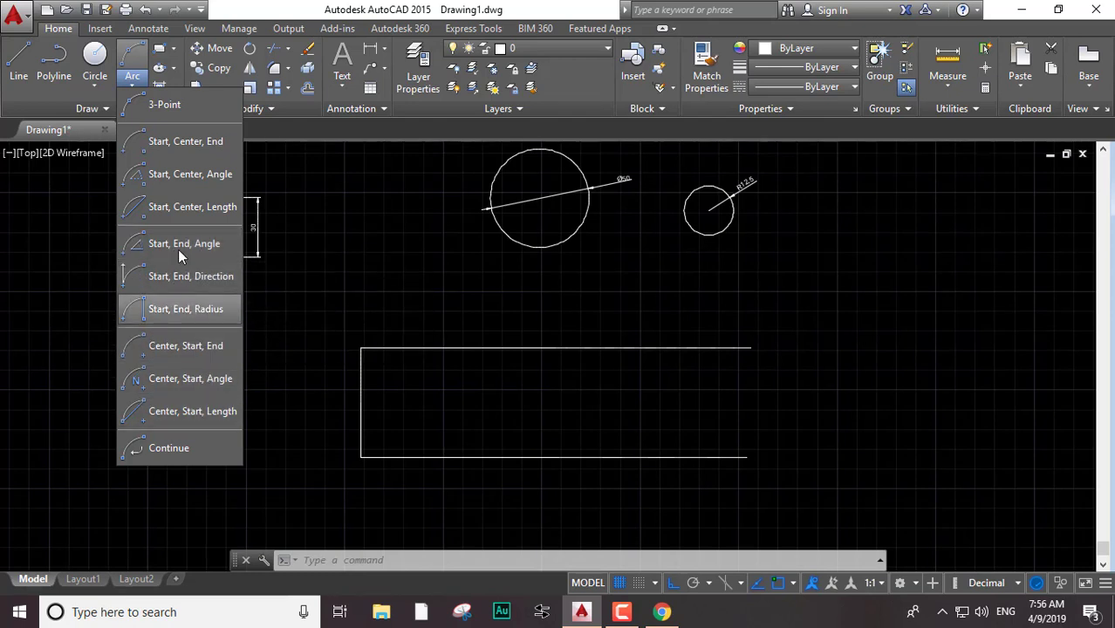
{"action": "left_click", "coordinate": [141, 62]}
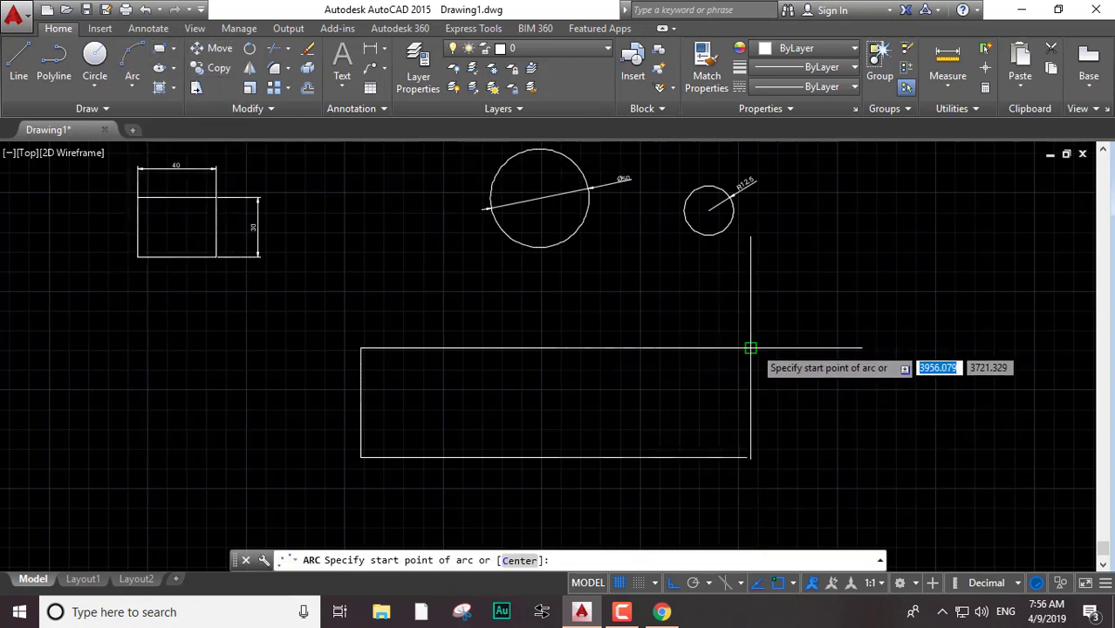
{"action": "left_click", "coordinate": [750, 348]}
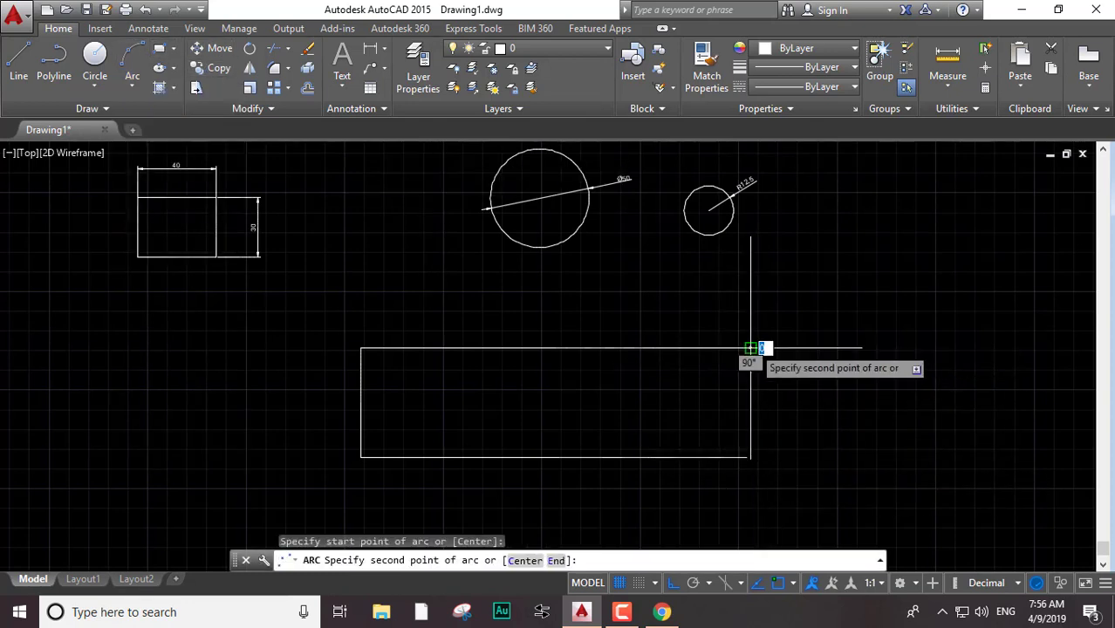
{"action": "left_click", "coordinate": [749, 457]}
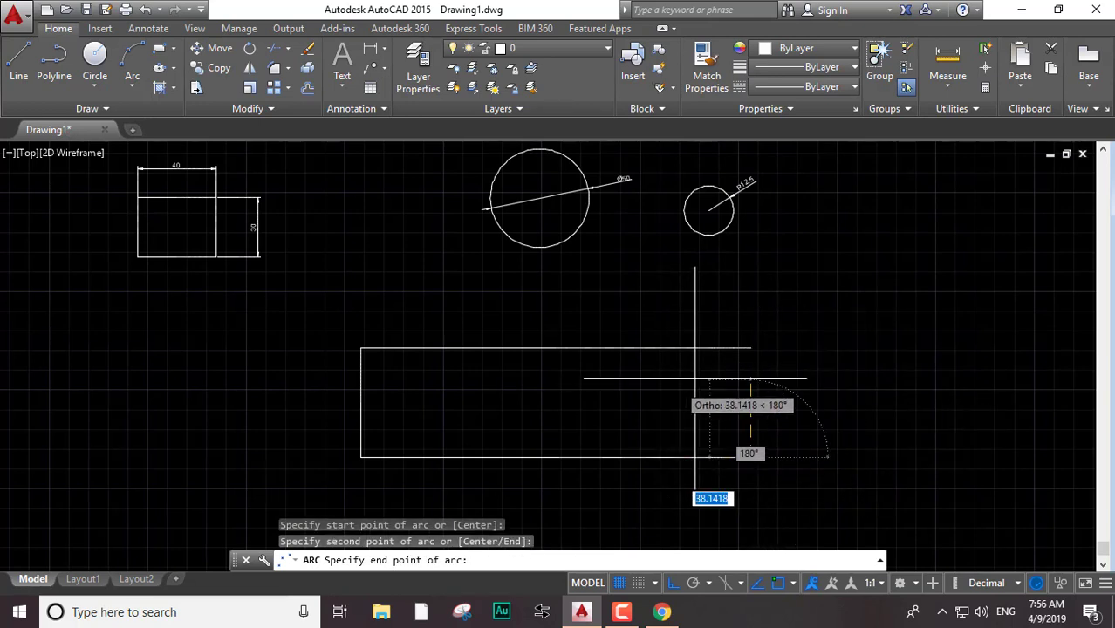
{"action": "scroll", "coordinate": [701, 378], "scroll_direction": "up", "scroll_amount": 5}
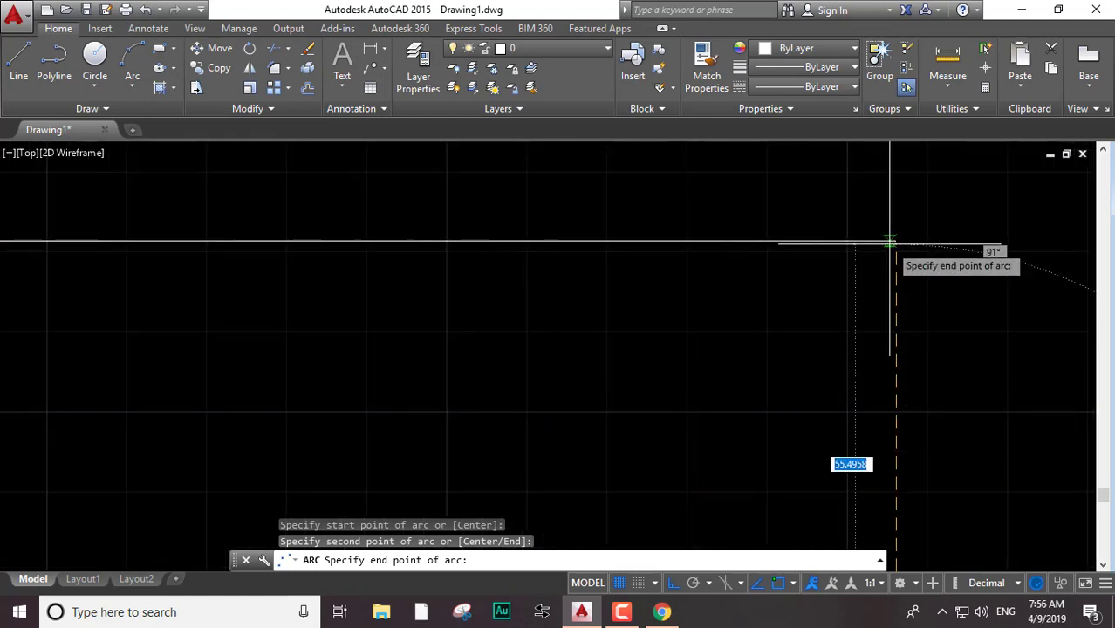
{"action": "scroll", "coordinate": [891, 242], "scroll_direction": "down", "scroll_amount": 2}
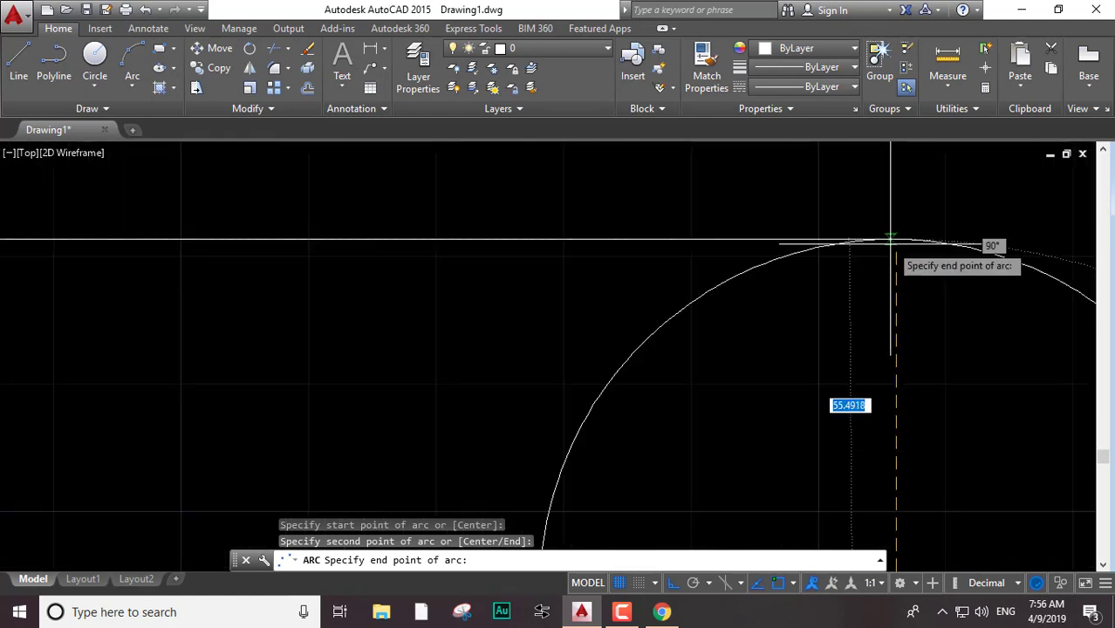
{"action": "scroll", "coordinate": [891, 241], "scroll_direction": "down", "scroll_amount": 3}
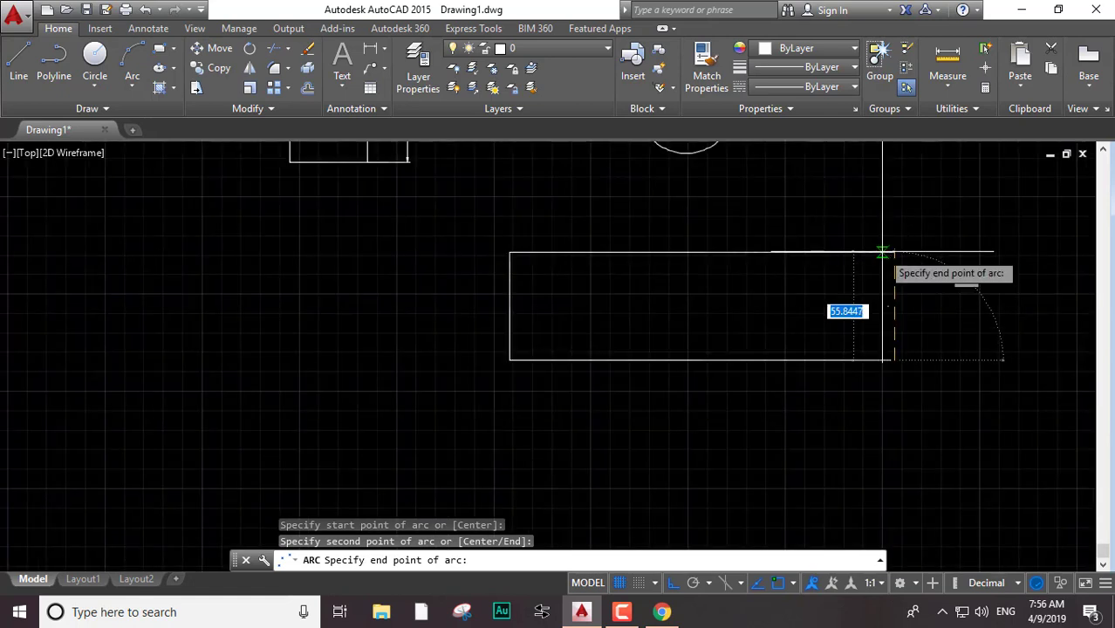
{"action": "left_click", "coordinate": [879, 253]}
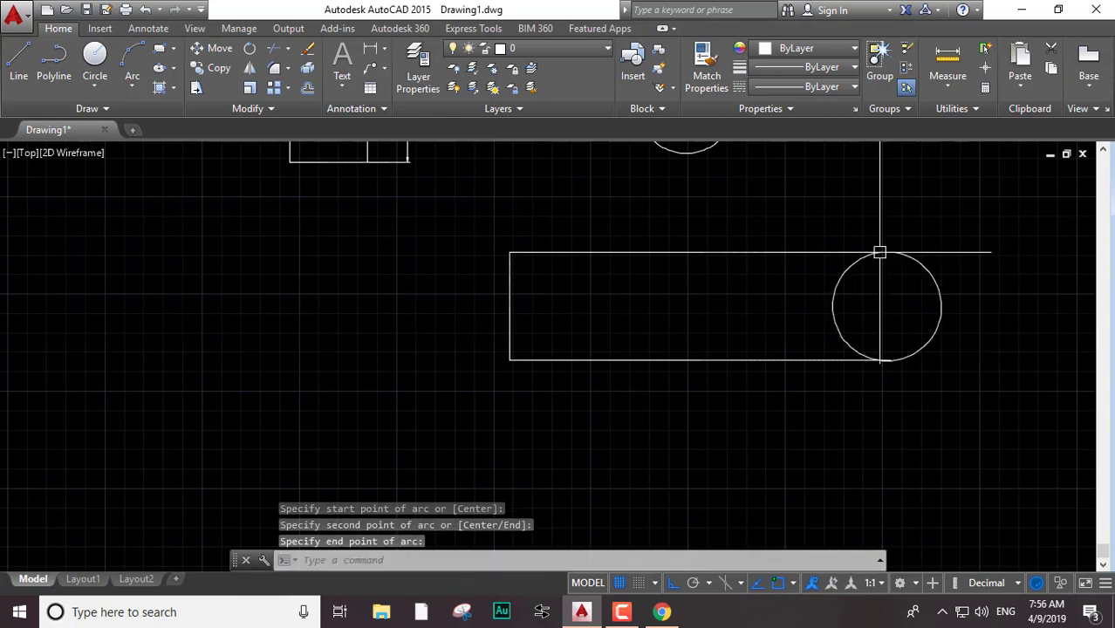
Bring the whole arc and both edges into view, then start Trim with TR
{"action": "scroll", "coordinate": [881, 253], "scroll_direction": "up", "scroll_amount": 2}
{"action": "scroll", "coordinate": [881, 253], "scroll_direction": "up", "scroll_amount": 3}
{"action": "scroll", "coordinate": [908, 276], "scroll_direction": "down", "scroll_amount": 5}
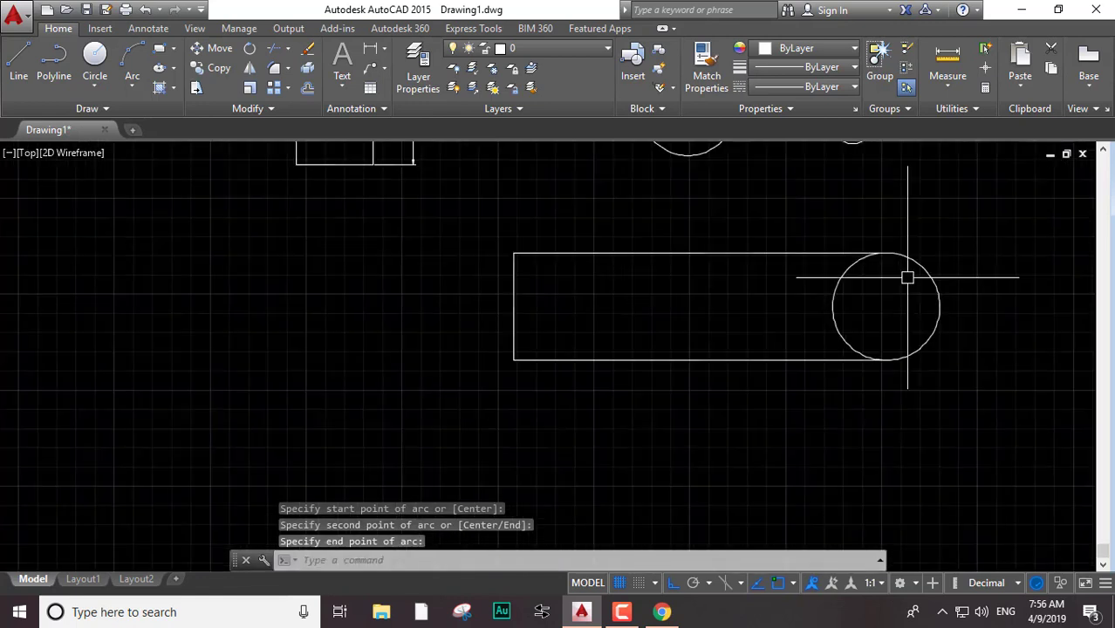
{"action": "scroll", "coordinate": [873, 343], "scroll_direction": "up", "scroll_amount": 2}
{"action": "scroll", "coordinate": [877, 323], "scroll_direction": "up", "scroll_amount": 2}
{"action": "scroll", "coordinate": [829, 325], "scroll_direction": "down", "scroll_amount": 1}
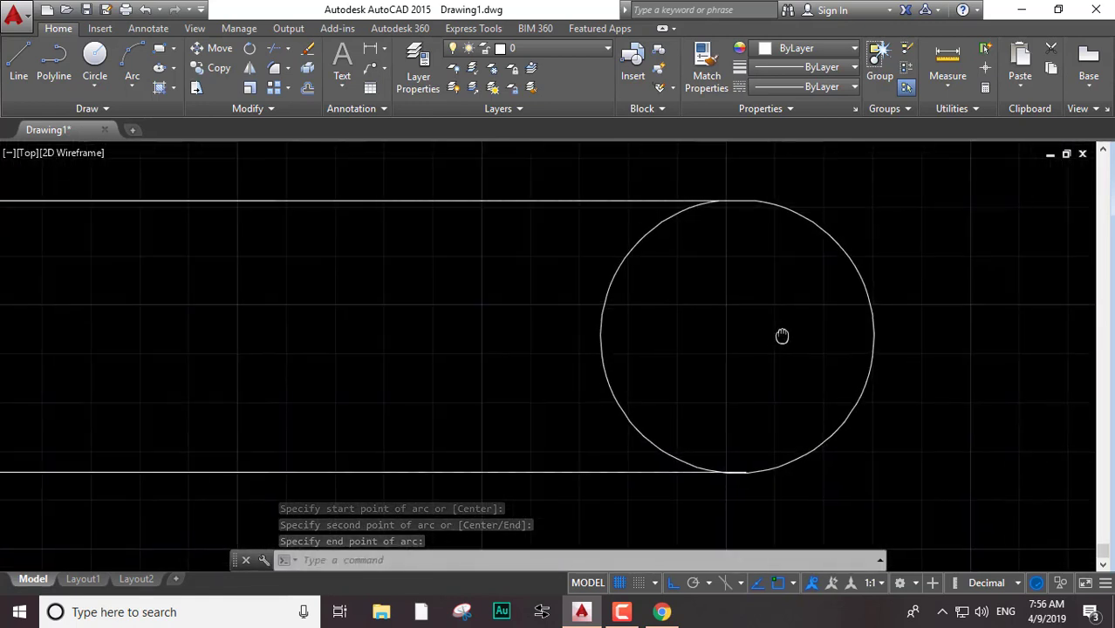
{"action": "scroll", "coordinate": [785, 196], "scroll_direction": "up", "scroll_amount": 1}
{"action": "scroll", "coordinate": [745, 192], "scroll_direction": "up", "scroll_amount": 3}
{"action": "scroll", "coordinate": [735, 205], "scroll_direction": "up", "scroll_amount": 1}
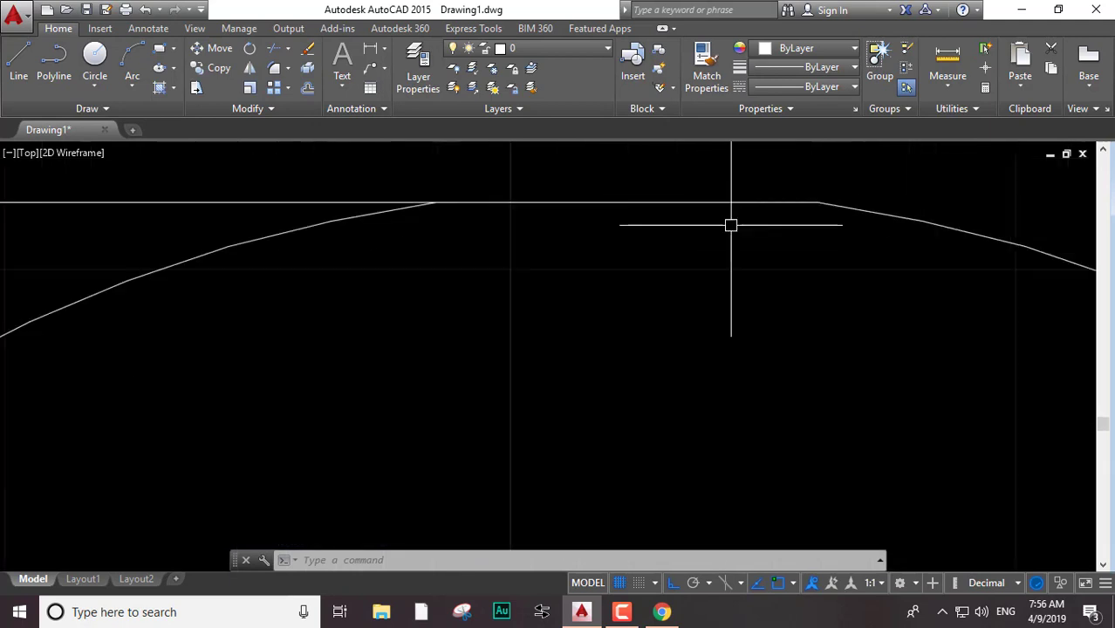
{"action": "scroll", "coordinate": [746, 214], "scroll_direction": "up", "scroll_amount": 1}
{"action": "scroll", "coordinate": [760, 201], "scroll_direction": "down", "scroll_amount": 2}
{"action": "scroll", "coordinate": [733, 236], "scroll_direction": "down", "scroll_amount": 1}
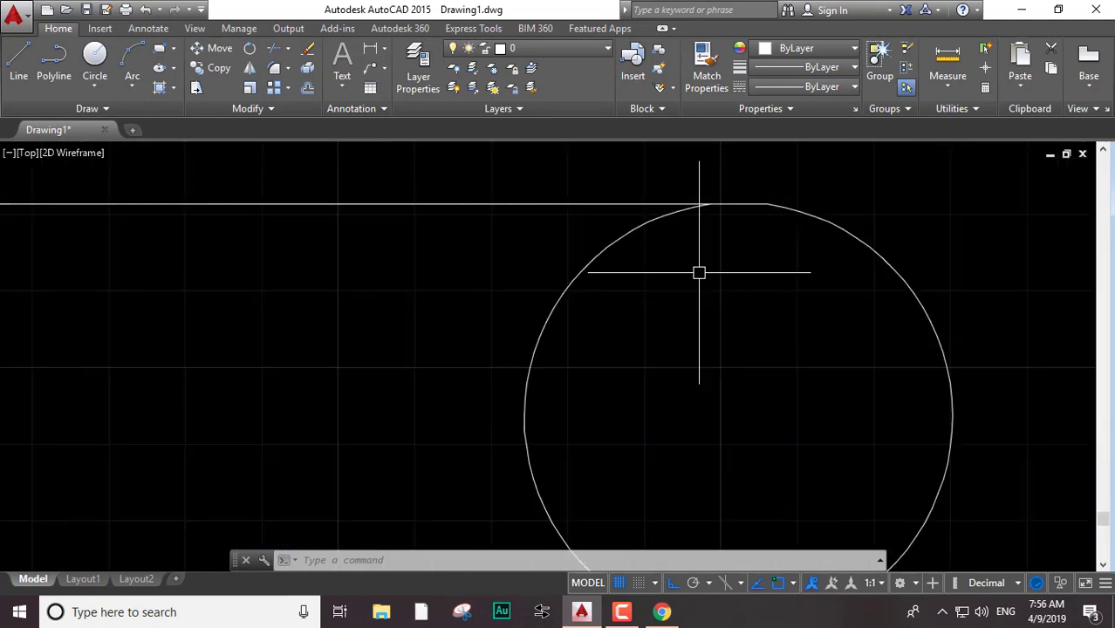
{"action": "scroll", "coordinate": [711, 341], "scroll_direction": "down", "scroll_amount": 2}
{"action": "middle_click_drag", "start_coordinate": [712, 341], "coordinate": [727, 241]}
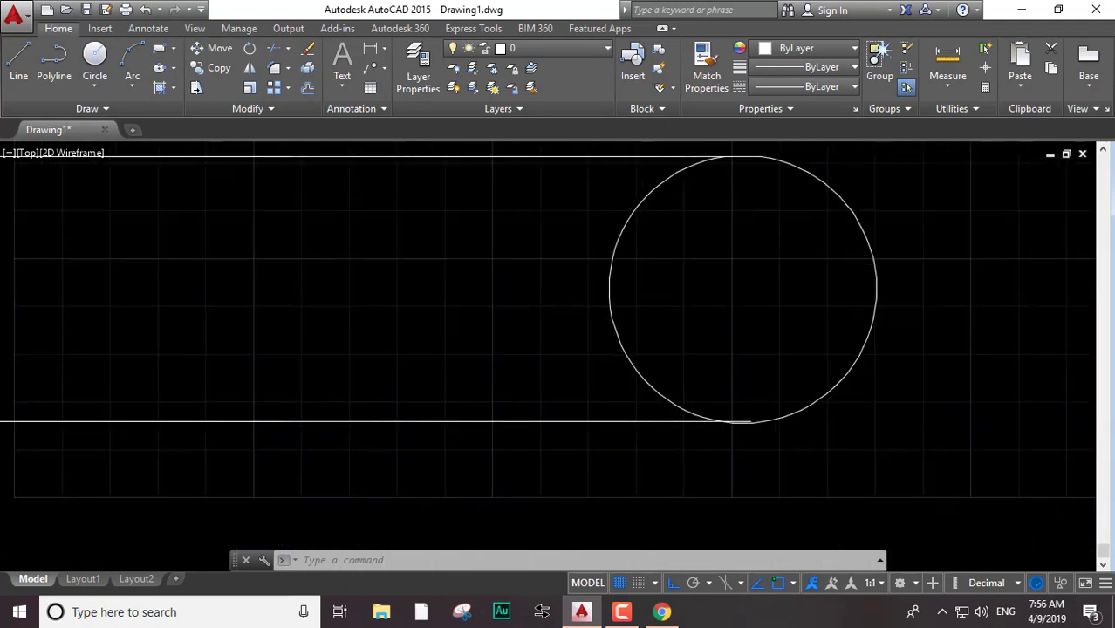
{"action": "left_click", "coordinate": [737, 249]}
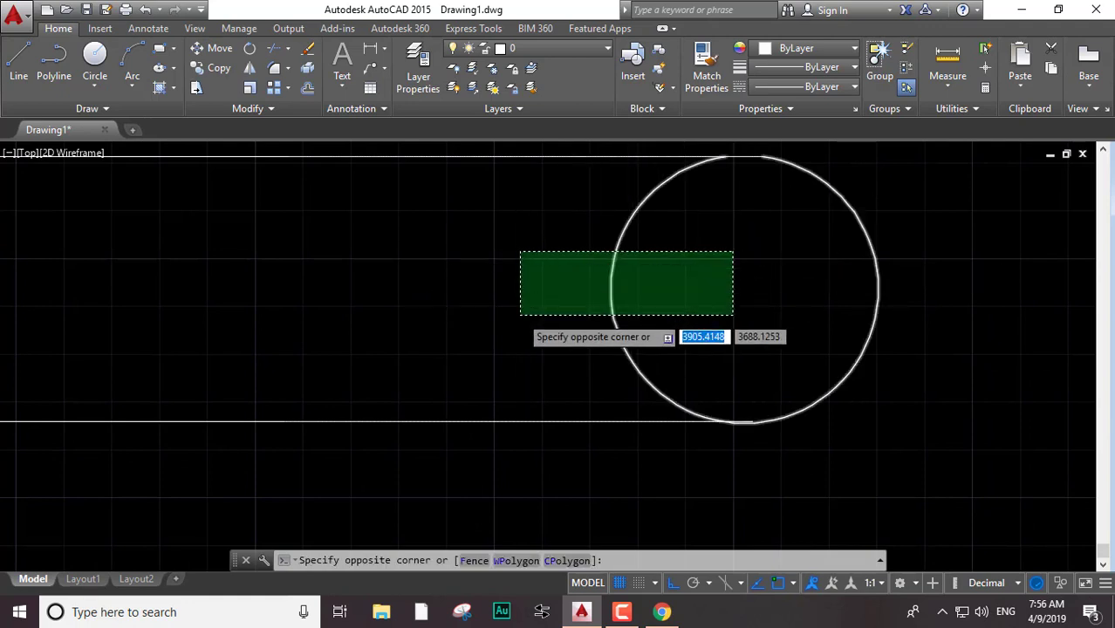
{"action": "left_click", "coordinate": [519, 313]}
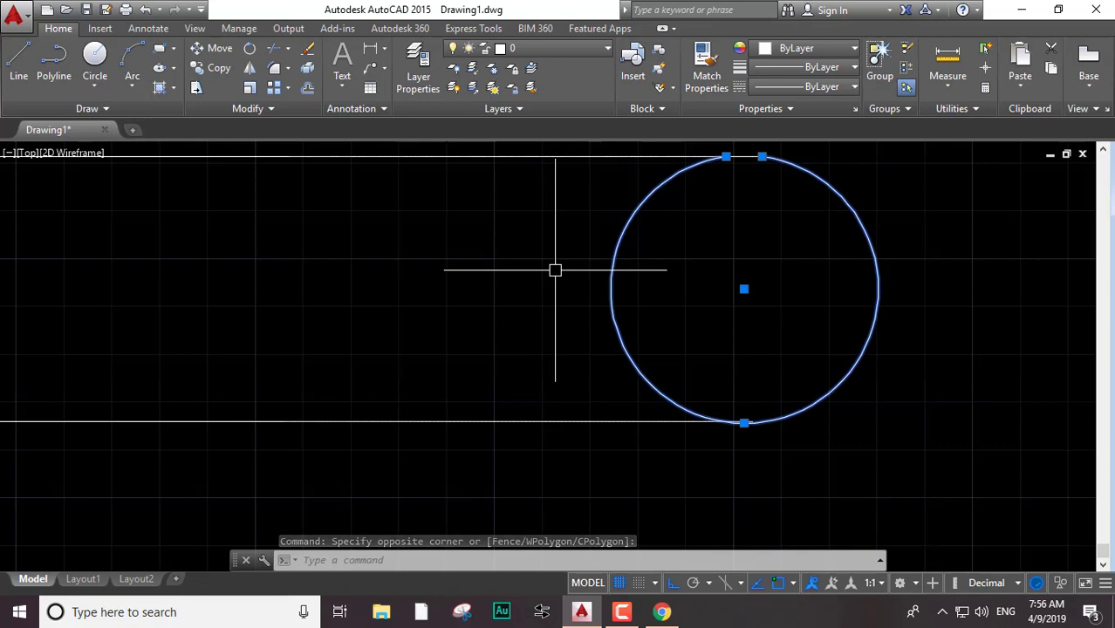
{"action": "key", "text": "Escape"}
{"action": "key", "text": "Escape"}
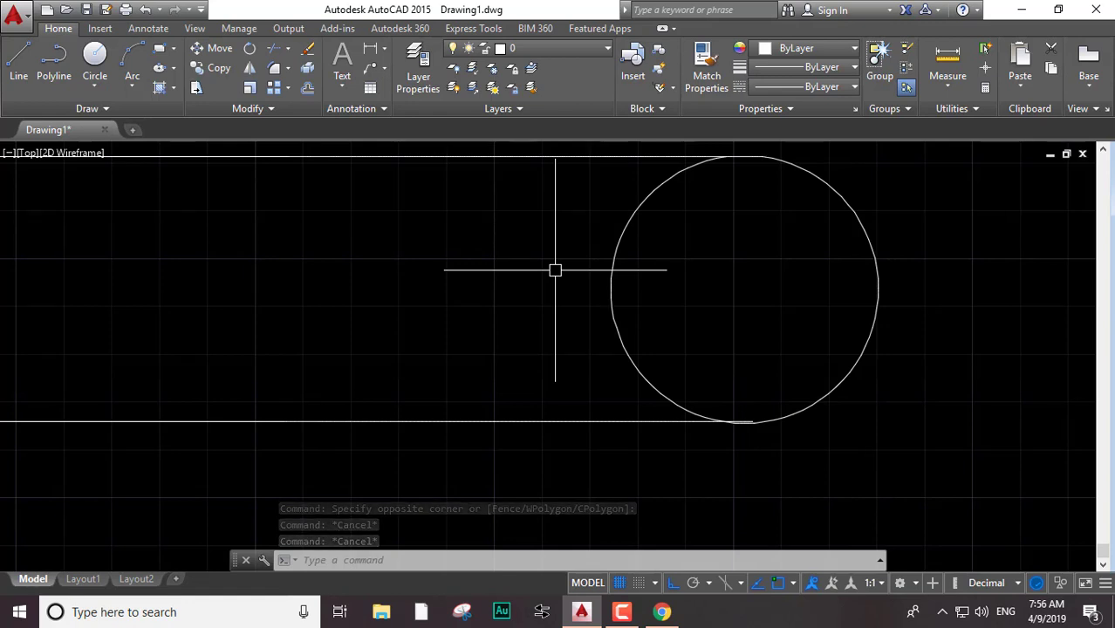
{"action": "type", "text": "tr"}
{"action": "key", "text": "Return"}
{"action": "key", "text": "Return"}
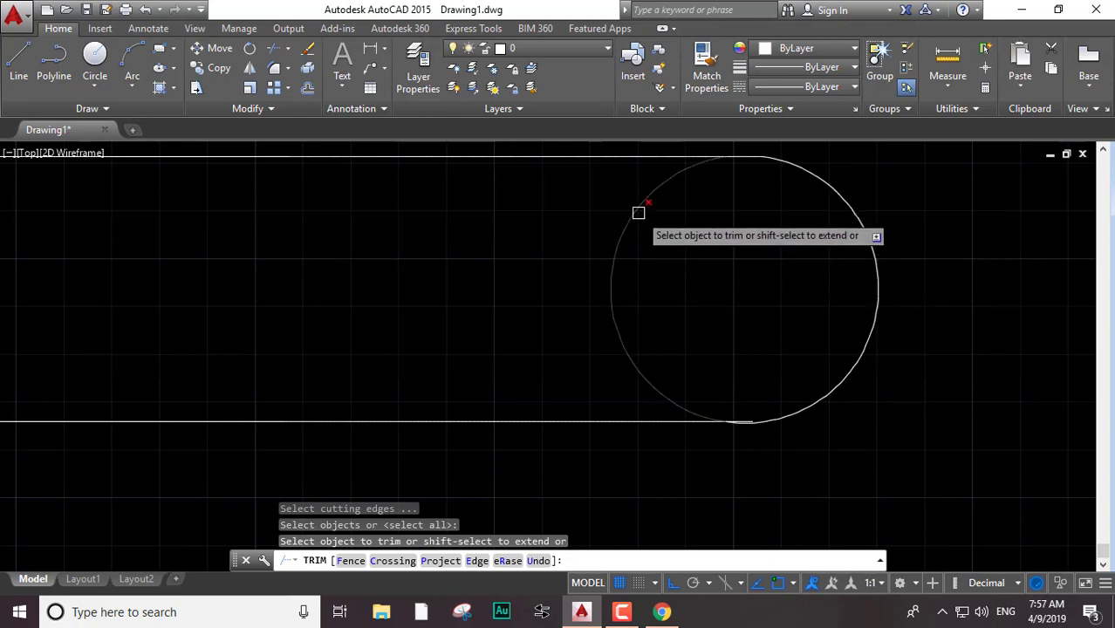
Trim away the circle's inner half and the leftover line stub at the junction
{"action": "left_click", "coordinate": [717, 212]}
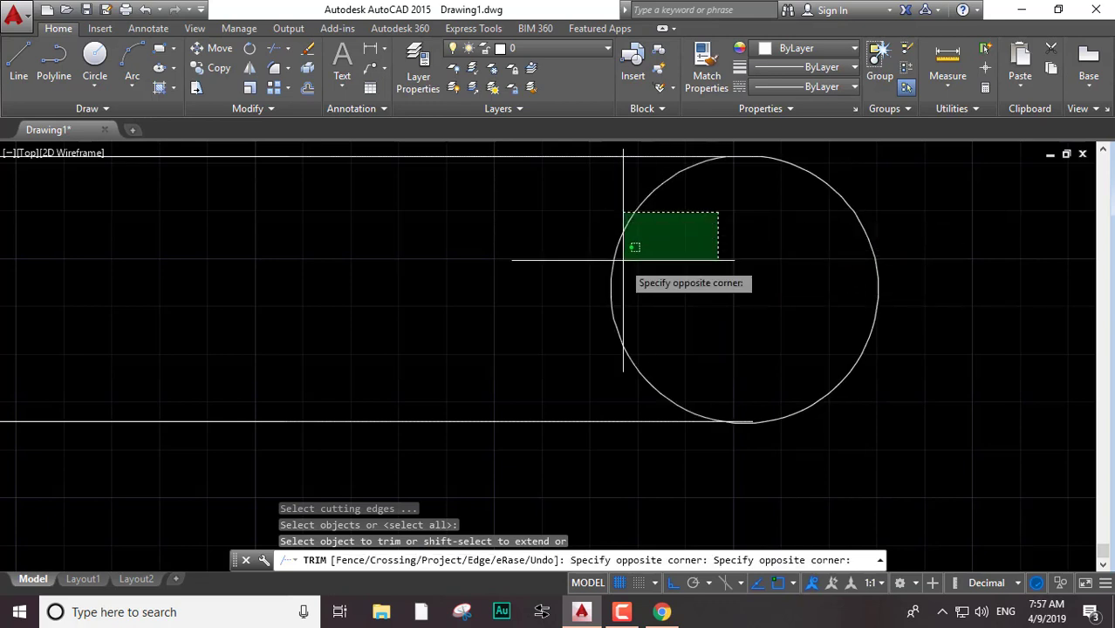
{"action": "left_click", "coordinate": [536, 302]}
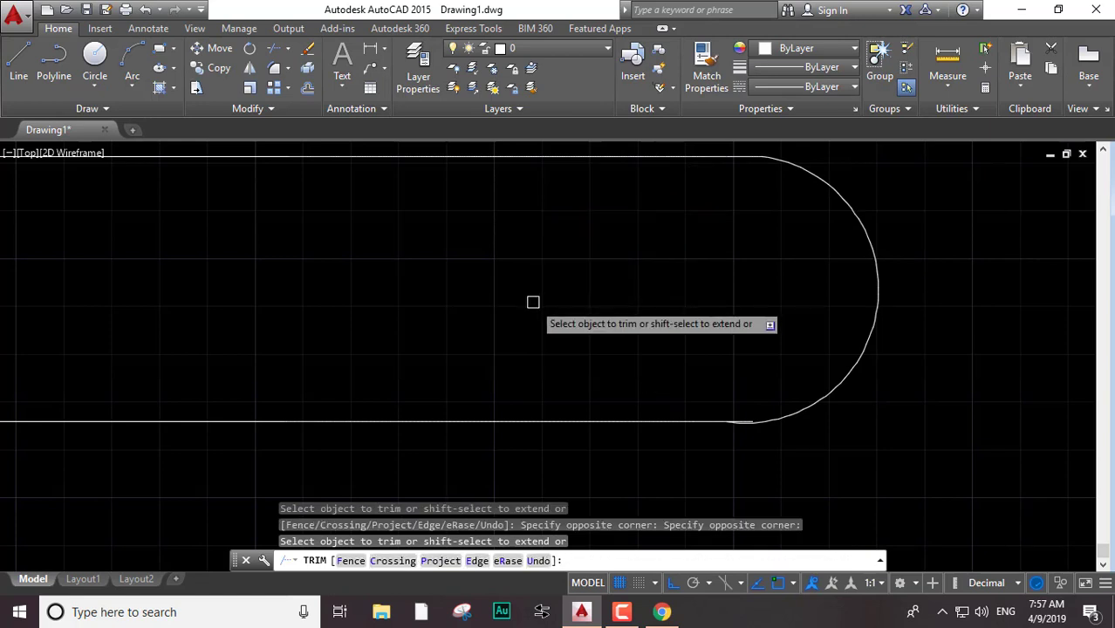
{"action": "scroll", "coordinate": [728, 408], "scroll_direction": "up", "scroll_amount": 4}
{"action": "scroll", "coordinate": [759, 398], "scroll_direction": "up", "scroll_amount": 2}
{"action": "middle_click_drag", "start_coordinate": [758, 398], "coordinate": [652, 225]}
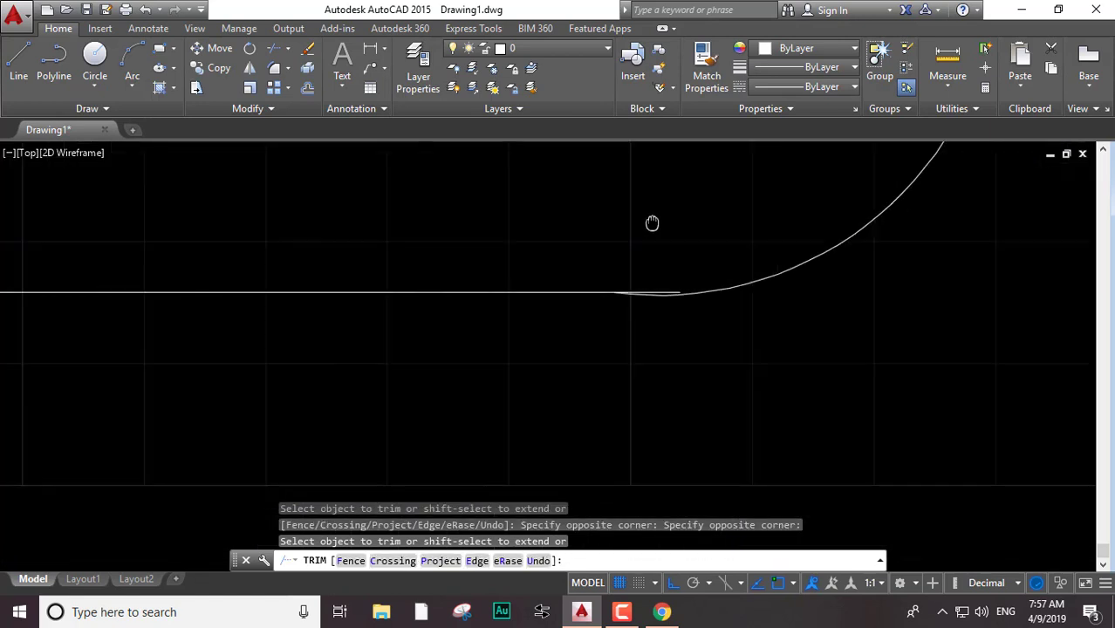
{"action": "scroll", "coordinate": [659, 246], "scroll_direction": "up", "scroll_amount": 2}
{"action": "scroll", "coordinate": [659, 248], "scroll_direction": "up", "scroll_amount": 5}
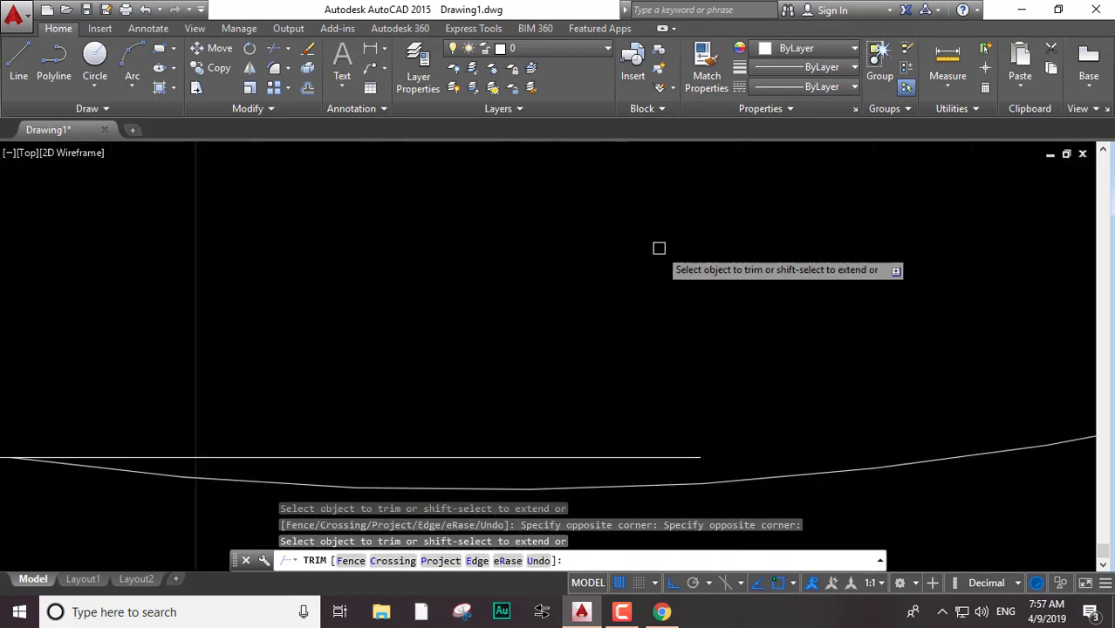
{"action": "left_click", "coordinate": [632, 455]}
Finish trimming and zoom out so the whole slot outline and nearby circles are visible
{"action": "scroll", "coordinate": [660, 341], "scroll_direction": "up", "scroll_amount": 2}
{"action": "scroll", "coordinate": [660, 341], "scroll_direction": "down", "scroll_amount": 1}
{"action": "scroll", "coordinate": [665, 329], "scroll_direction": "down", "scroll_amount": 2}
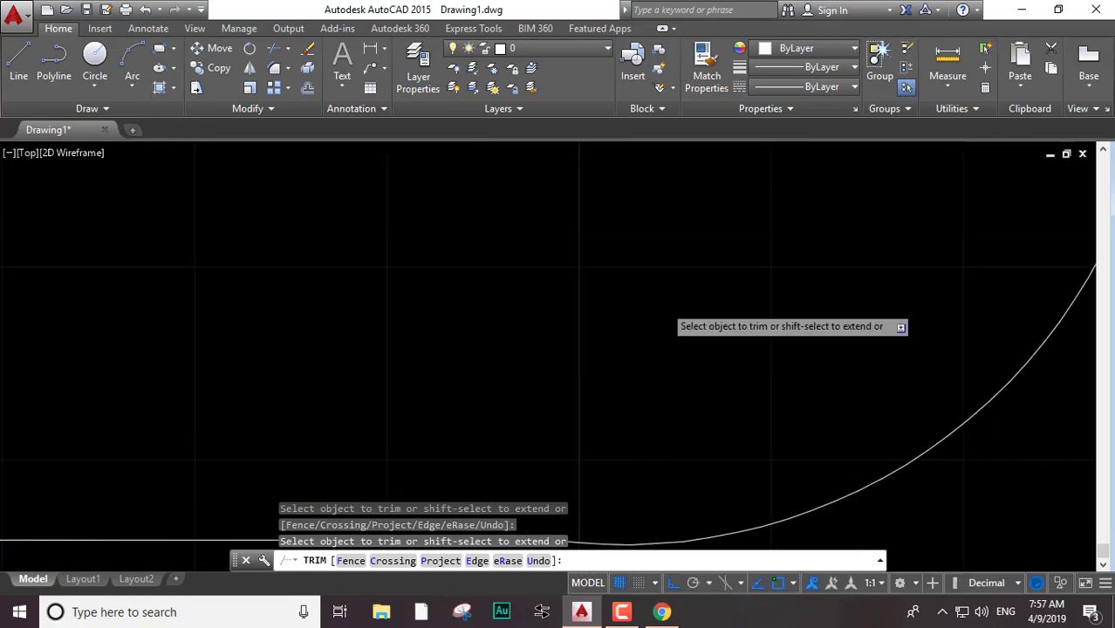
{"action": "scroll", "coordinate": [663, 321], "scroll_direction": "down", "scroll_amount": 4}
{"action": "scroll", "coordinate": [667, 266], "scroll_direction": "up", "scroll_amount": 5}
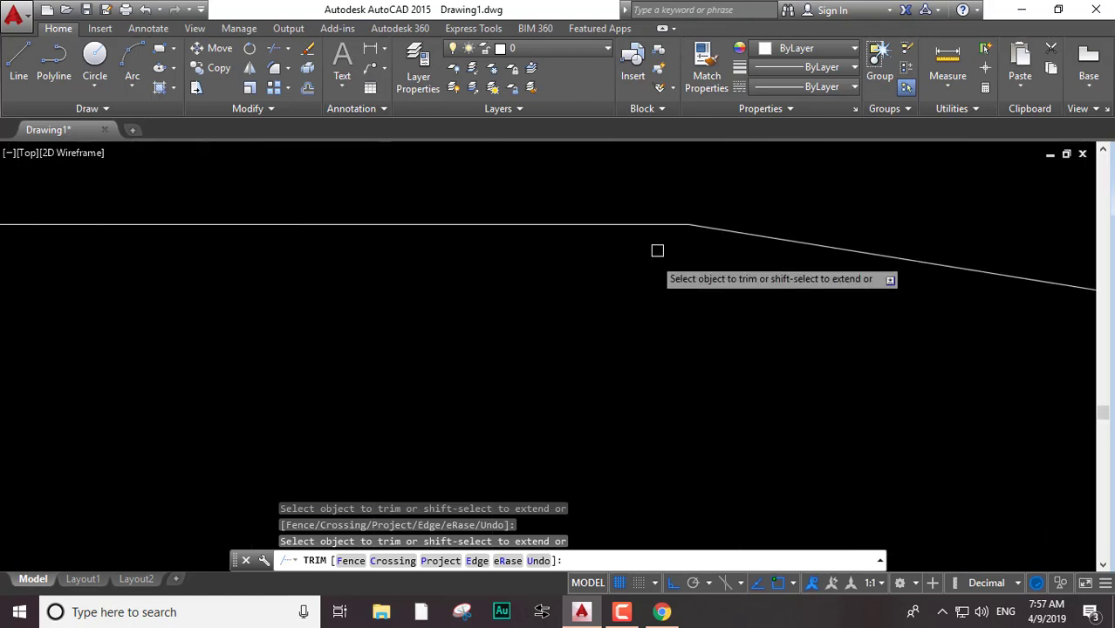
{"action": "scroll", "coordinate": [663, 246], "scroll_direction": "up", "scroll_amount": 2}
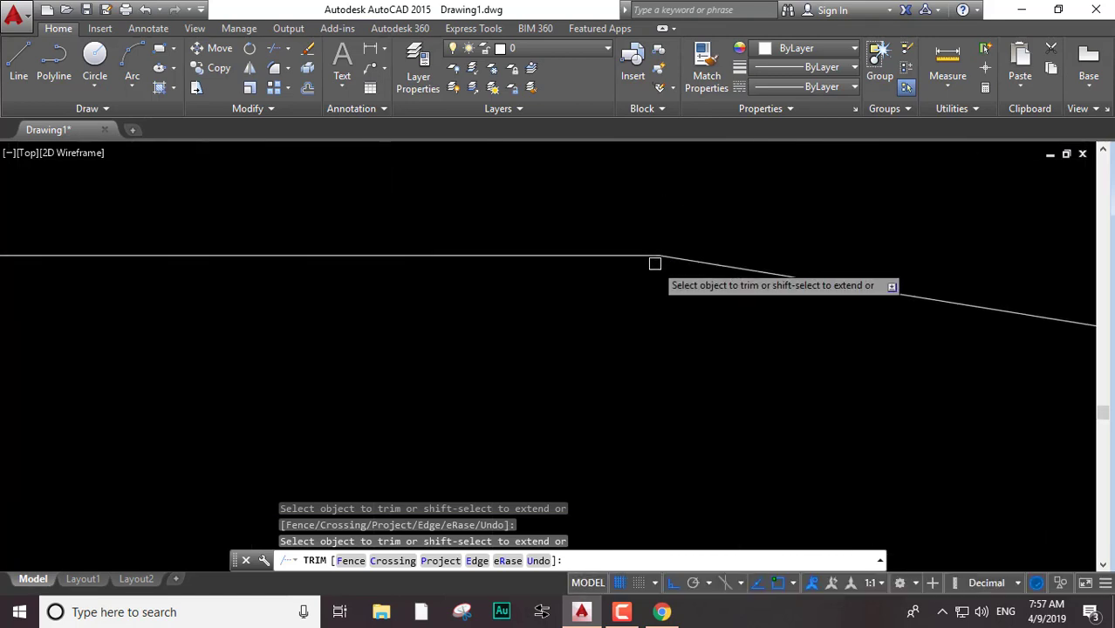
{"action": "scroll", "coordinate": [654, 259], "scroll_direction": "down", "scroll_amount": 3}
{"action": "scroll", "coordinate": [650, 259], "scroll_direction": "down", "scroll_amount": 3}
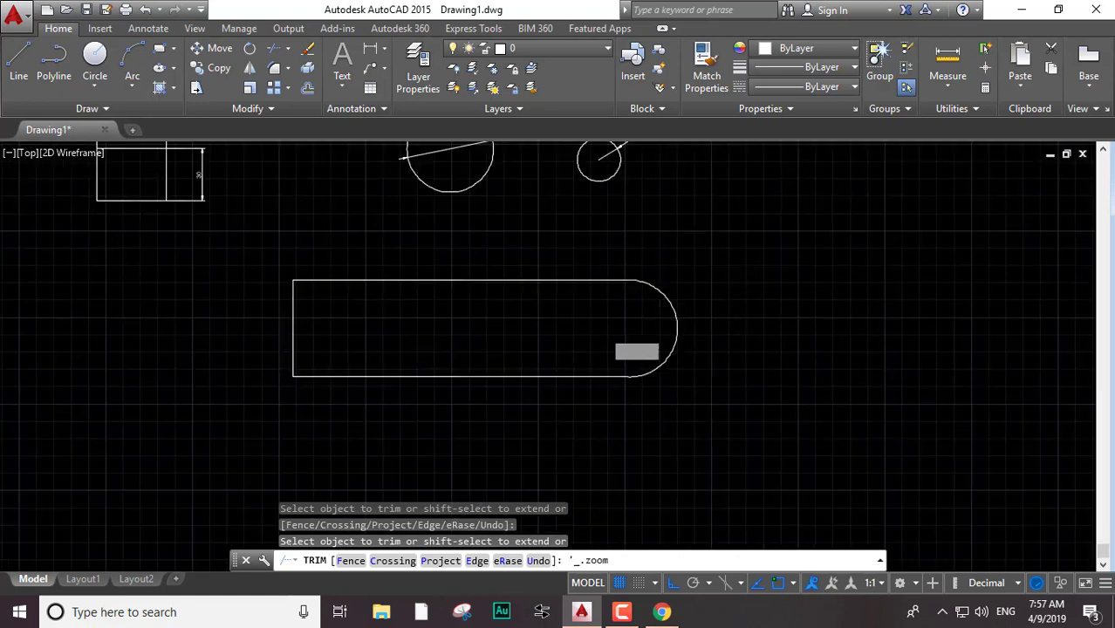
{"action": "left_click", "coordinate": [583, 349]}
{"action": "key", "text": "Return"}
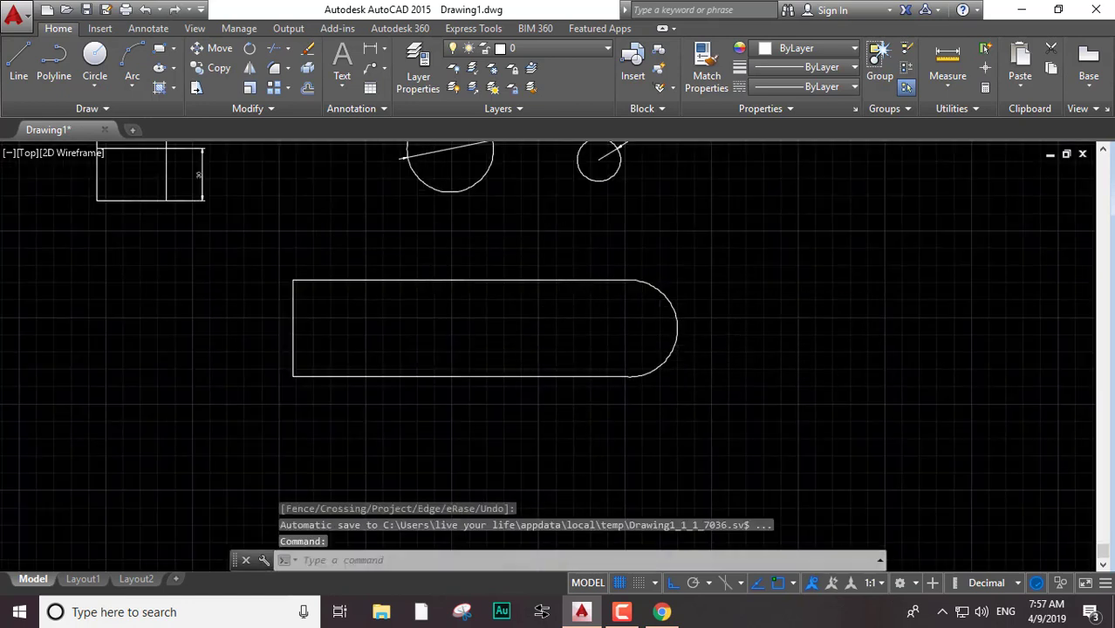
{"action": "key", "text": "Escape"}
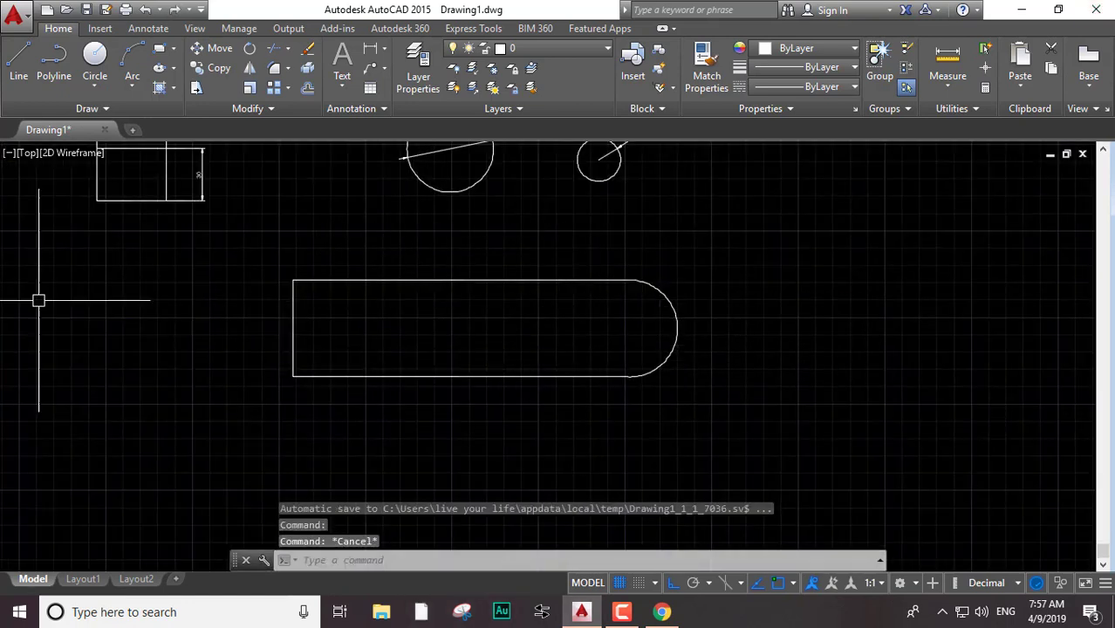
Break a 20-unit gap into the slot outline's top edge and inspect it
{"action": "scroll", "coordinate": [236, 308], "scroll_direction": "up", "scroll_amount": 2}
{"action": "type", "text": "BR"}
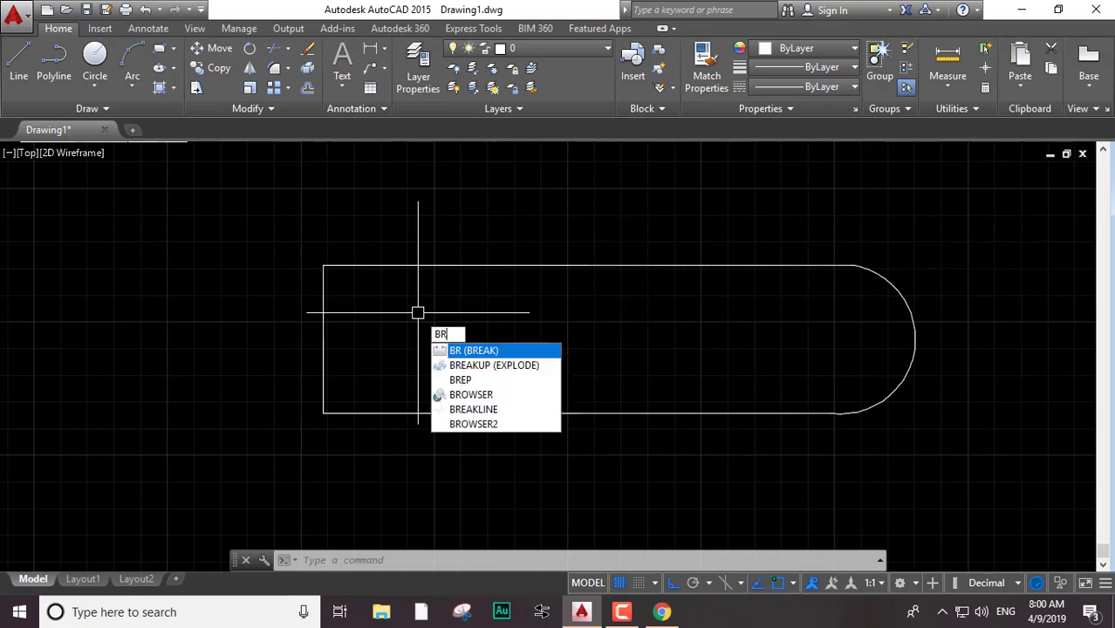
{"action": "key", "text": "Return"}
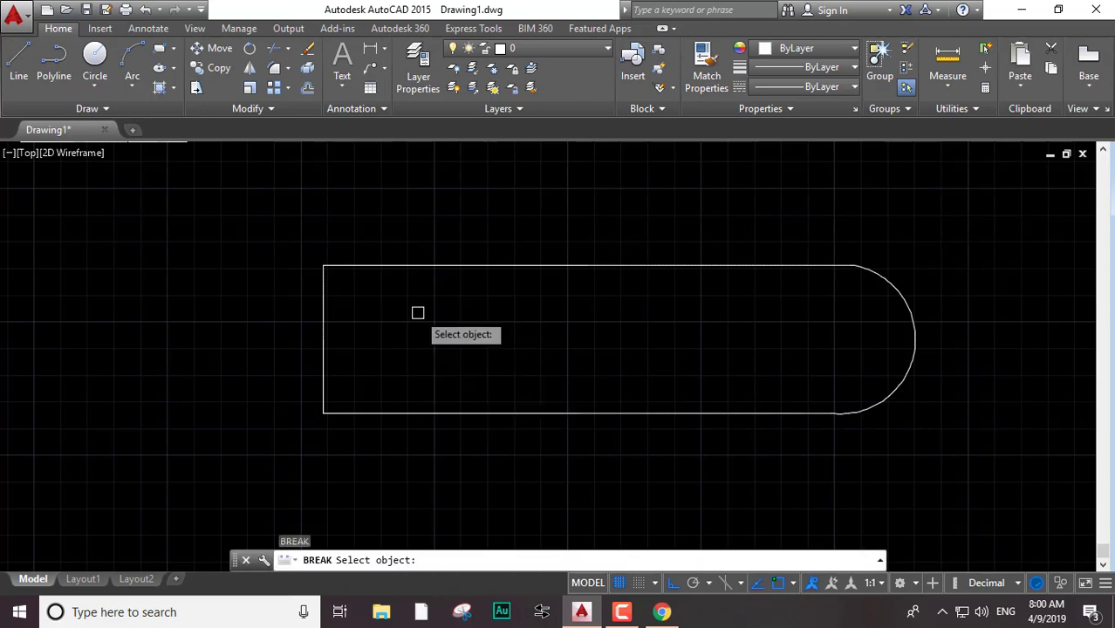
{"action": "left_click", "coordinate": [613, 222]}
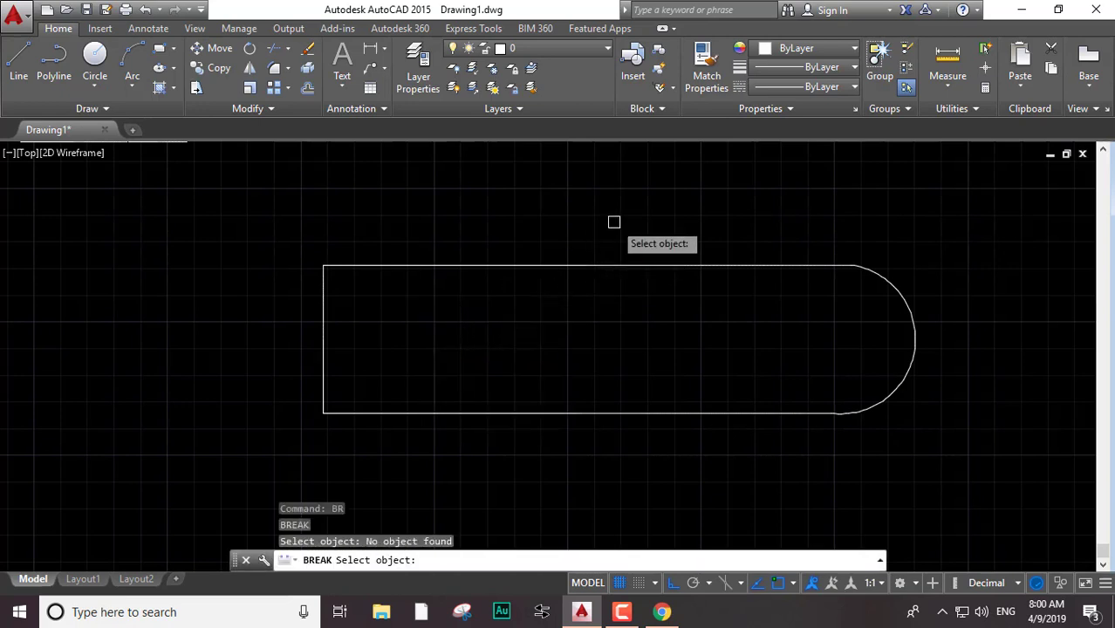
{"action": "left_click", "coordinate": [529, 267]}
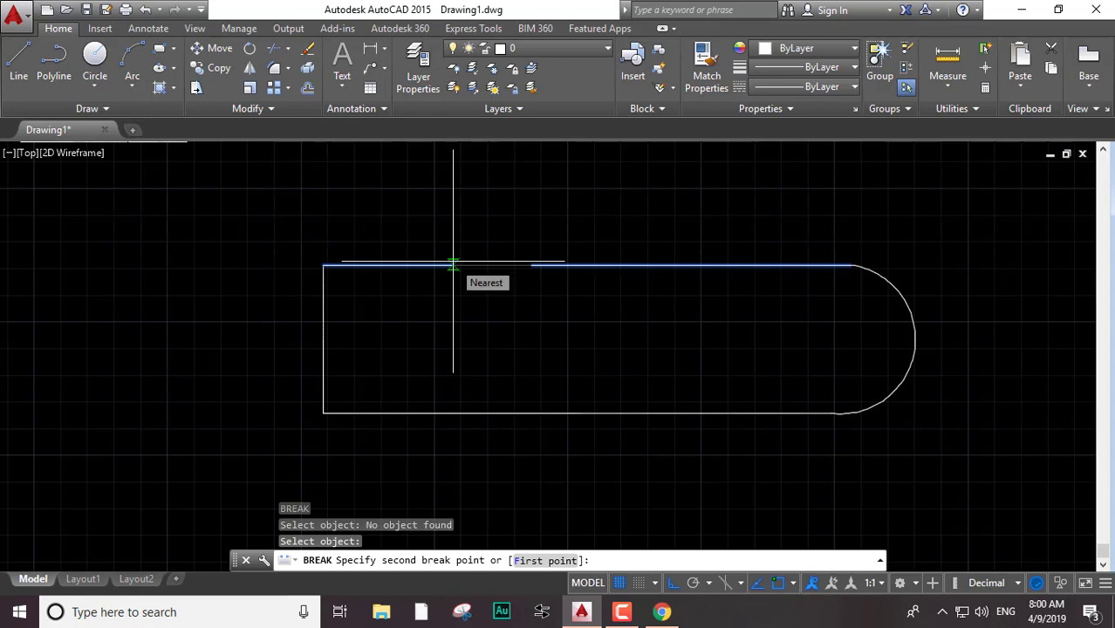
{"action": "type", "text": "20"}
{"action": "key", "text": "Return"}
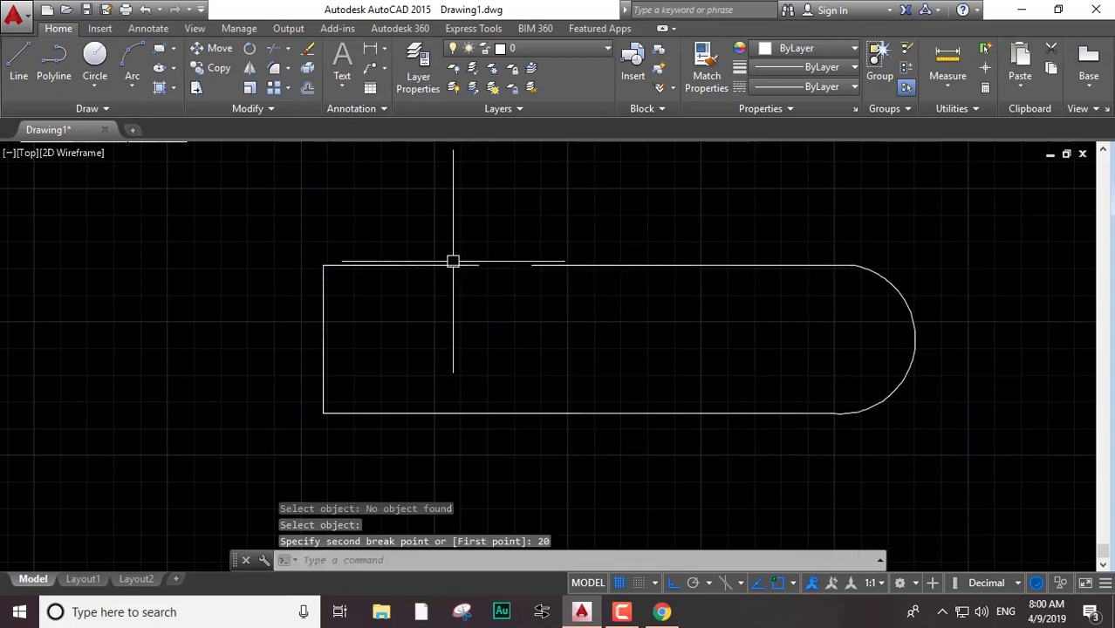
{"action": "scroll", "coordinate": [535, 254], "scroll_direction": "up", "scroll_amount": 3}
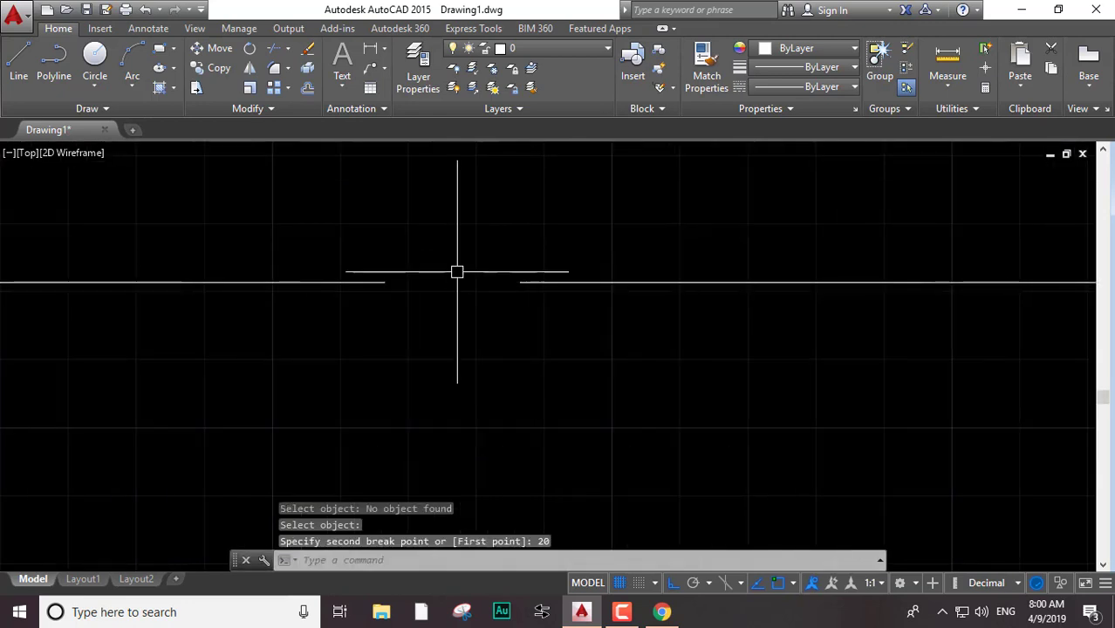
{"action": "middle_click_drag", "start_coordinate": [457, 271], "coordinate": [565, 284]}
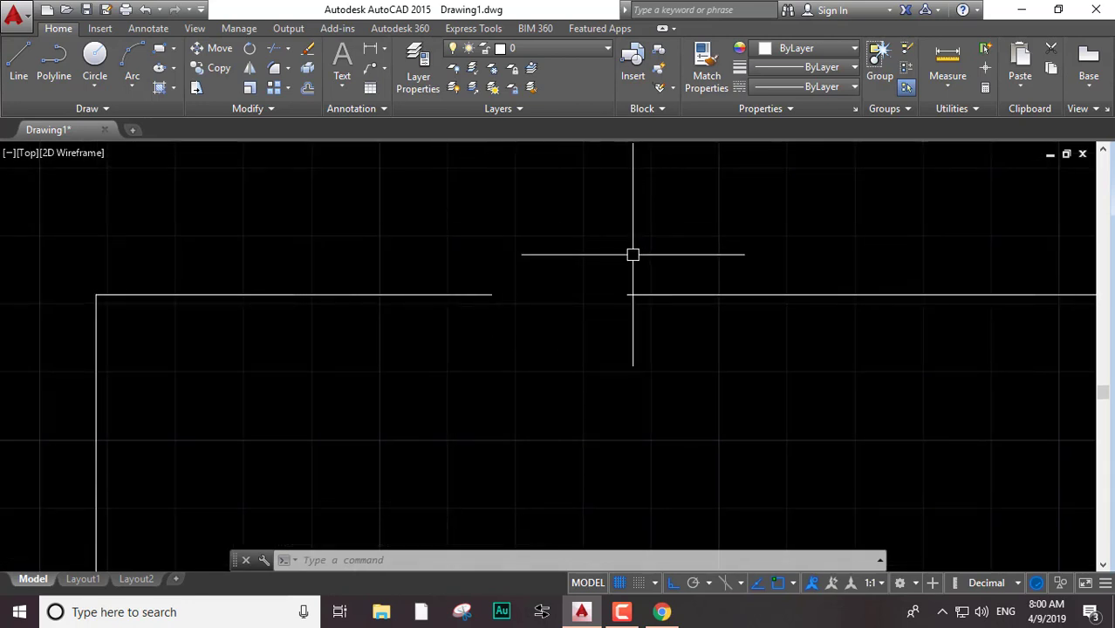
{"action": "middle_click_drag", "start_coordinate": [613, 266], "coordinate": [652, 211]}
{"action": "scroll", "coordinate": [650, 276], "scroll_direction": "down", "scroll_amount": 5}
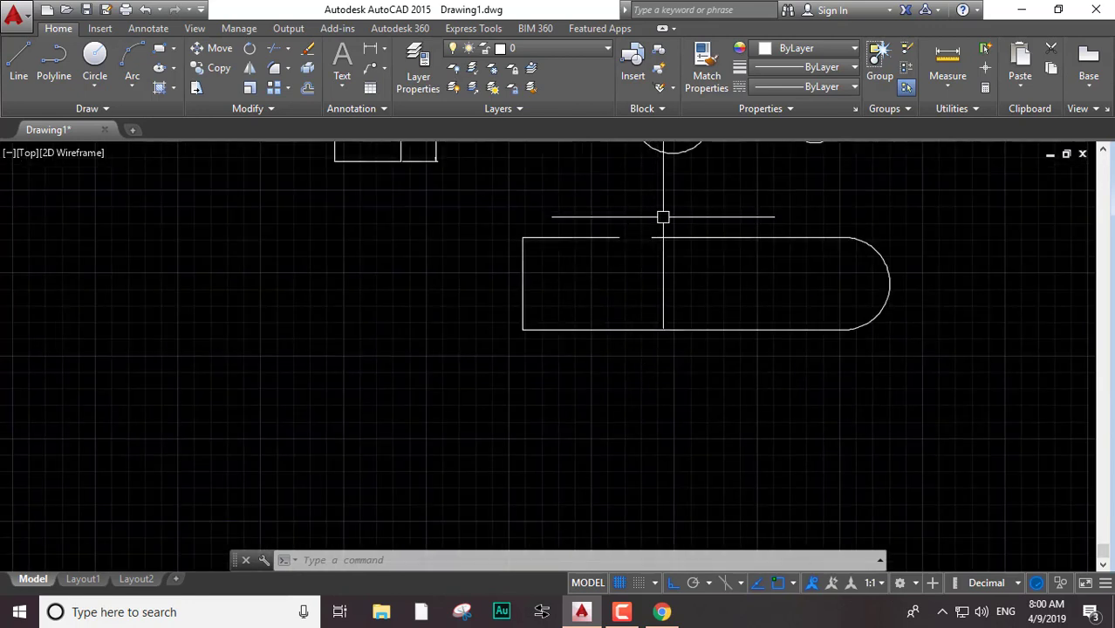
{"action": "scroll", "coordinate": [663, 218], "scroll_direction": "up", "scroll_amount": 4}
Try stretching the right piece of the broken top edge, cancel, and reframe the drawing
{"action": "left_click", "coordinate": [722, 253]}
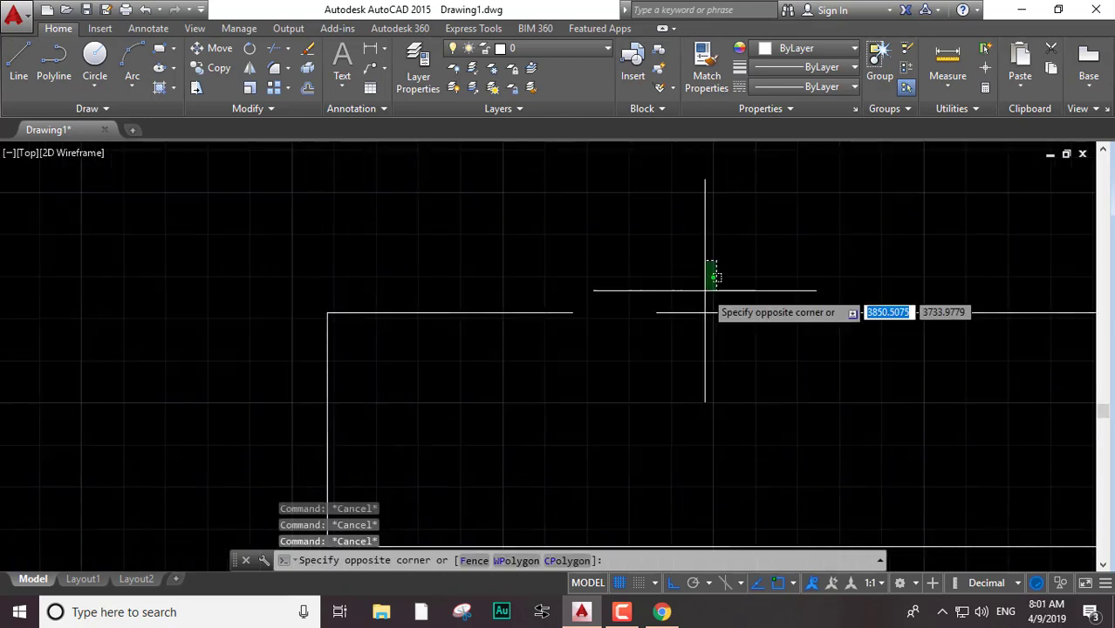
{"action": "key", "text": "Escape"}
{"action": "left_click", "coordinate": [731, 273]}
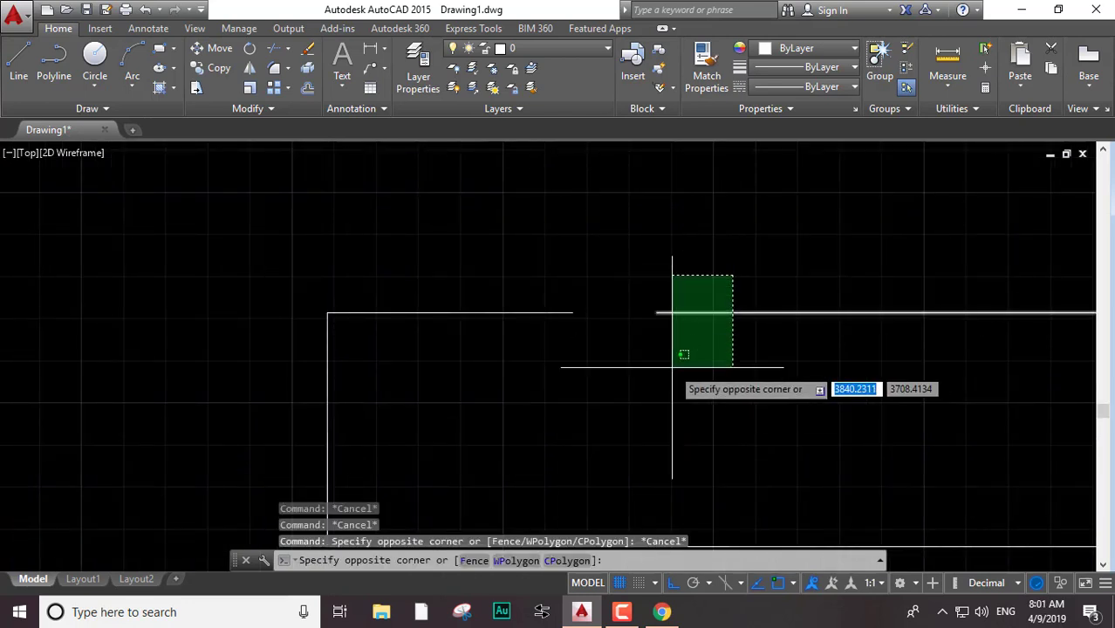
{"action": "left_click", "coordinate": [671, 368]}
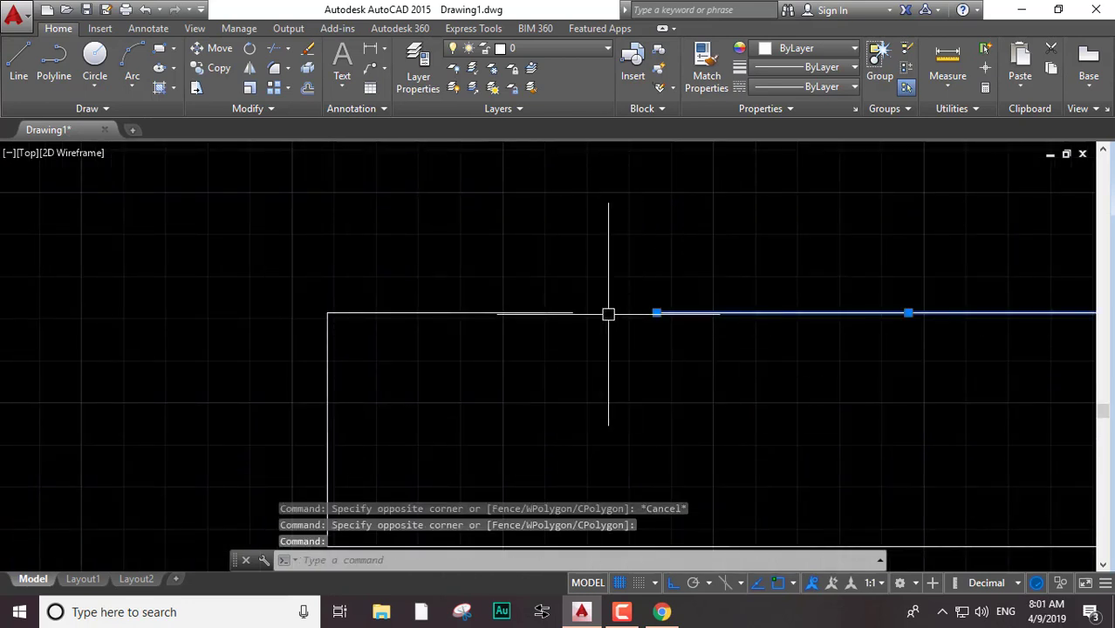
{"action": "left_click", "coordinate": [656, 313]}
{"action": "left_click", "coordinate": [573, 312]}
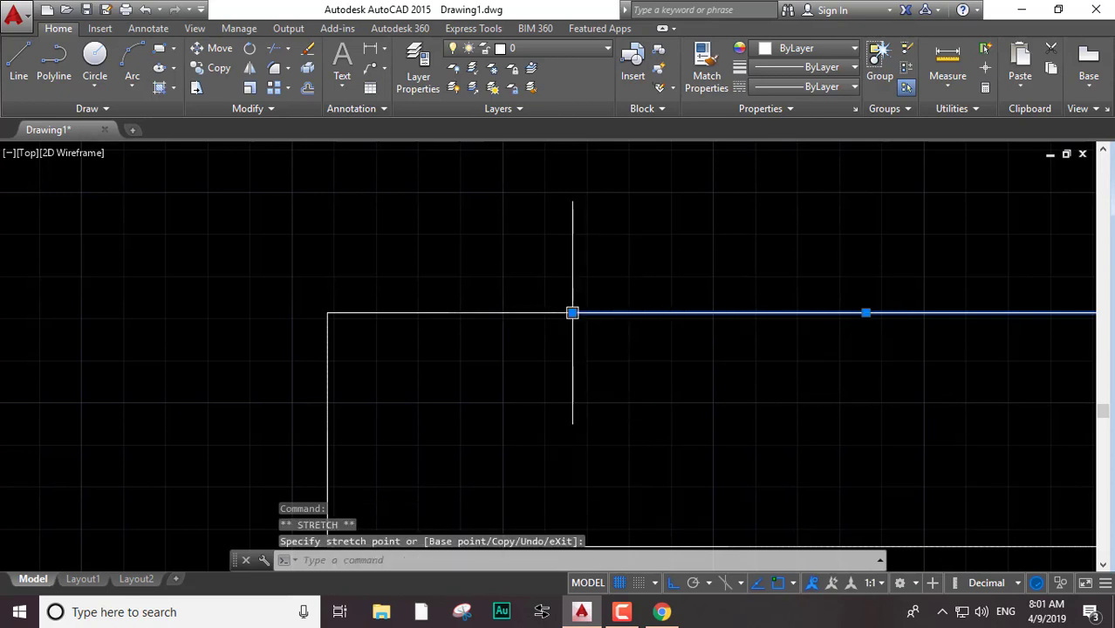
{"action": "key", "text": "Escape"}
{"action": "scroll", "coordinate": [741, 281], "scroll_direction": "down", "scroll_amount": 4}
{"action": "mouse_move", "coordinate": [568, 186]}
{"action": "middle_mouse_down"}
{"action": "mouse_move", "coordinate": [535, 306]}
{"action": "mouse_move", "coordinate": [540, 380]}
{"action": "middle_mouse_up"}
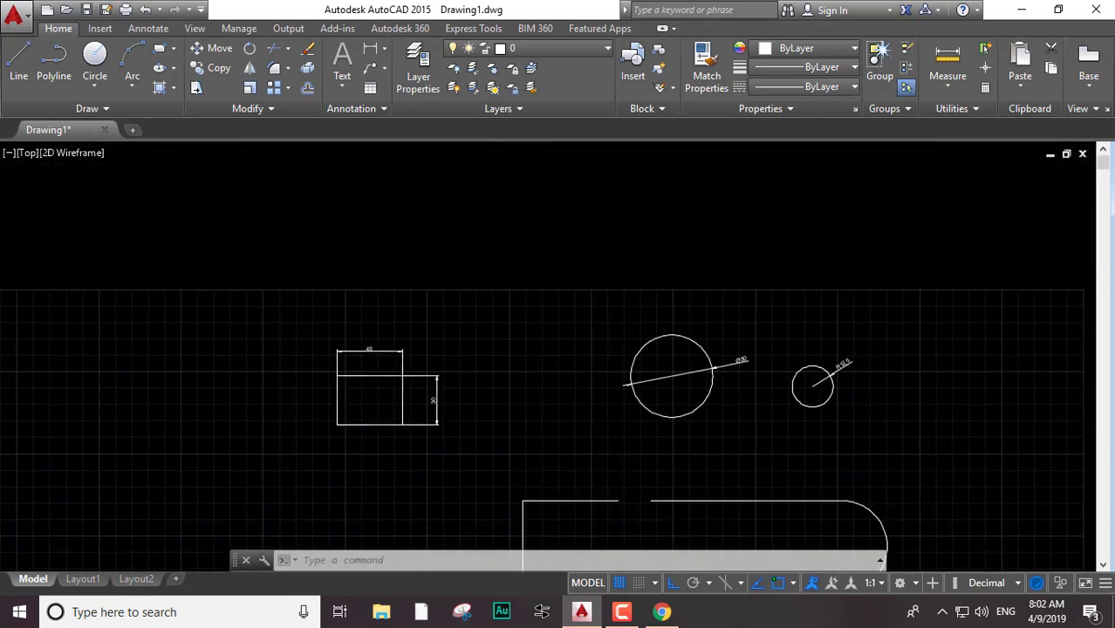
{"action": "middle_click_drag", "start_coordinate": [491, 410], "coordinate": [478, 374]}
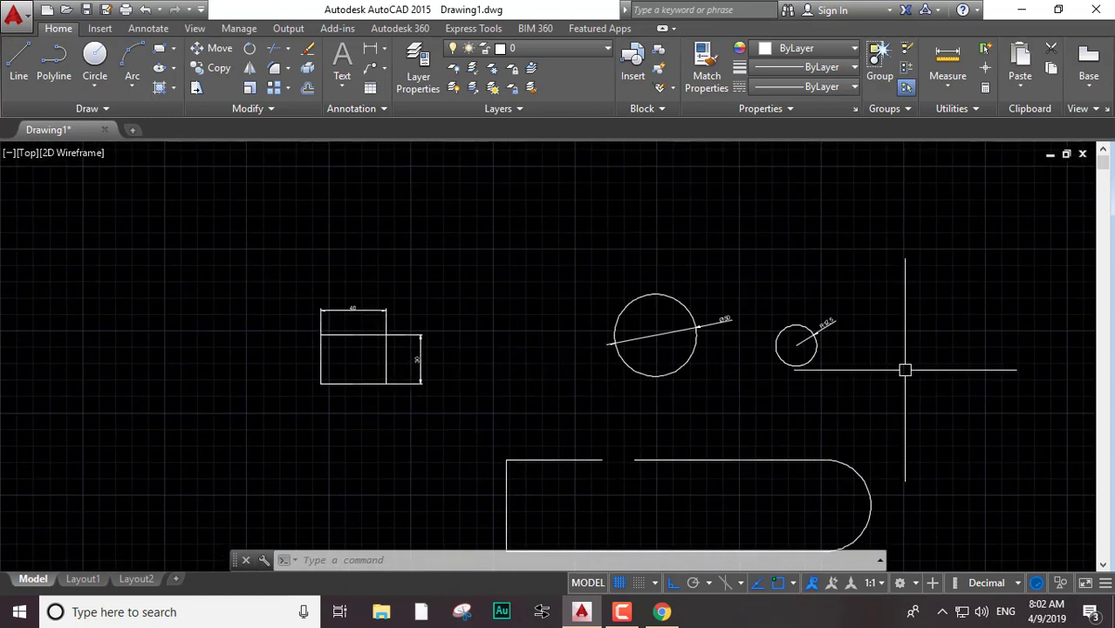
Delete the small circle's R12.5 dimension
{"action": "left_click", "coordinate": [924, 281]}
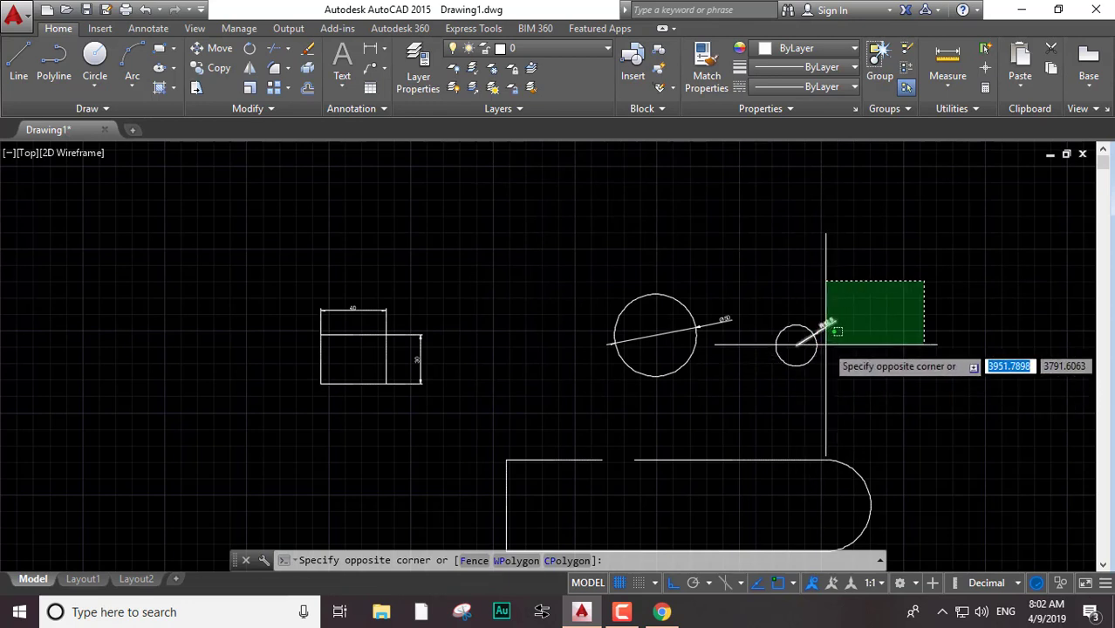
{"action": "left_click", "coordinate": [826, 344]}
{"action": "key", "text": "Delete"}
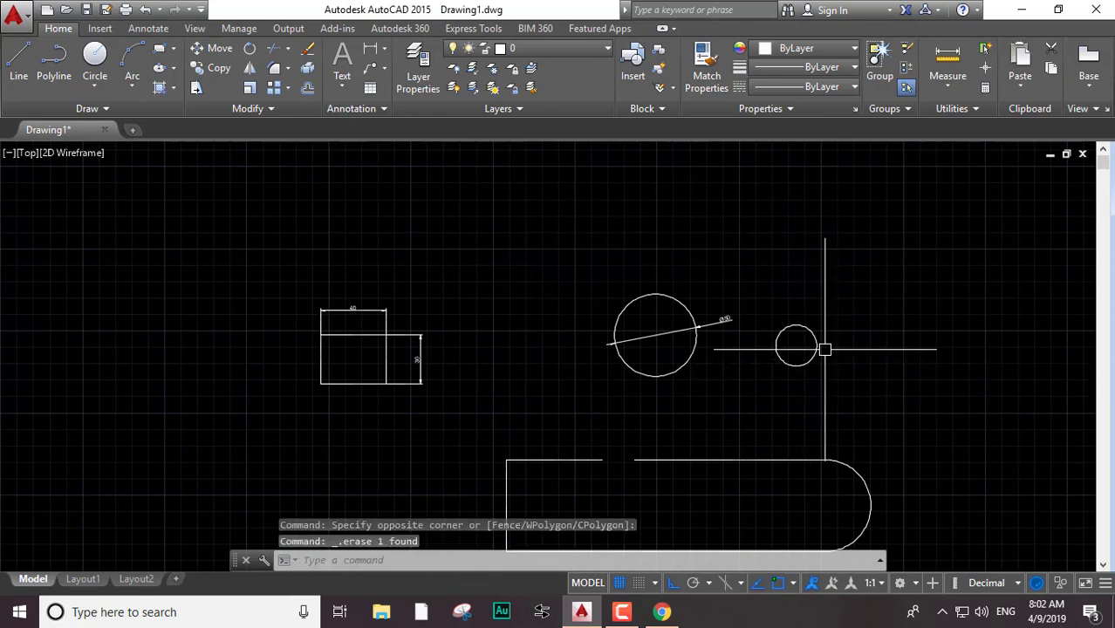
Start copying the small circle, using its centre as the base point
{"action": "scroll", "coordinate": [825, 349], "scroll_direction": "up", "scroll_amount": 4}
{"action": "scroll", "coordinate": [928, 219], "scroll_direction": "up", "scroll_amount": 2}
{"action": "left_click", "coordinate": [931, 219]}
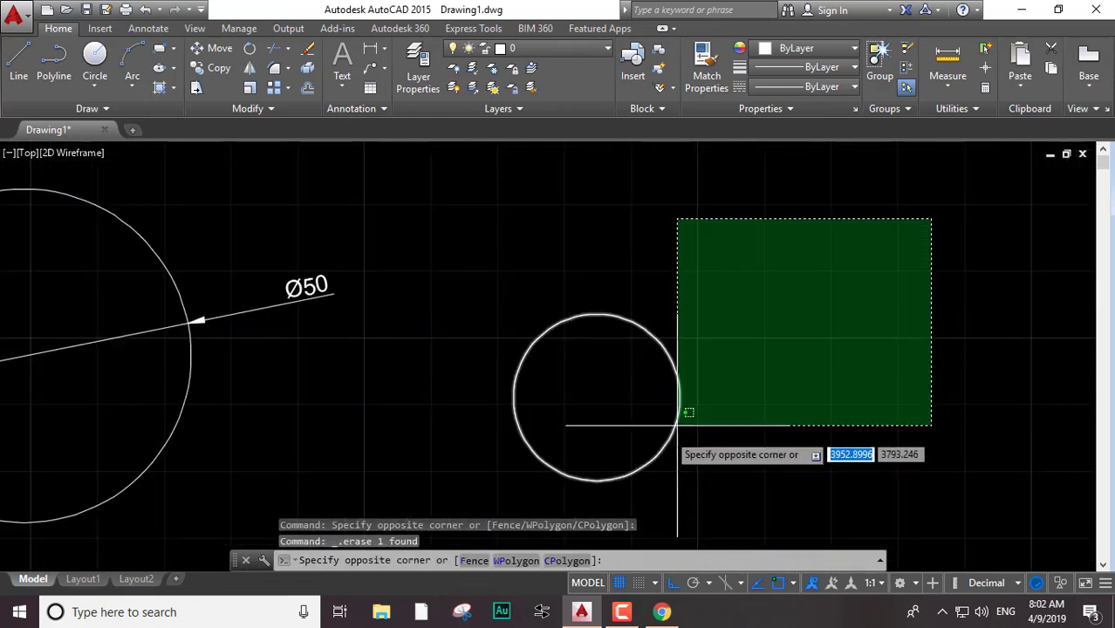
{"action": "left_click", "coordinate": [677, 426]}
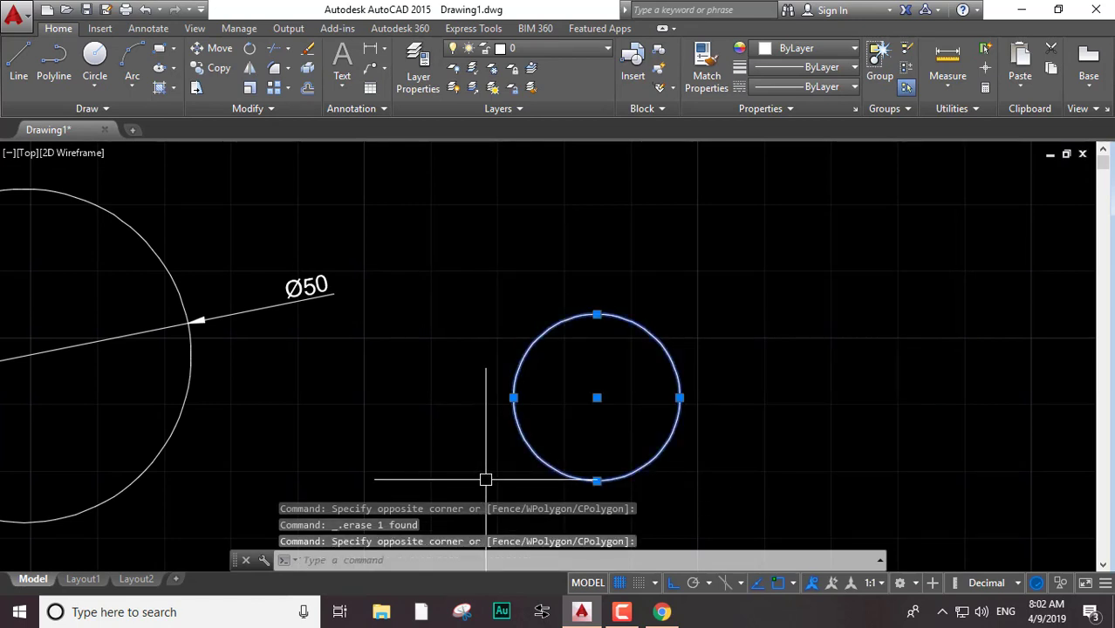
{"action": "type", "text": "CO"}
{"action": "key", "text": "Return"}
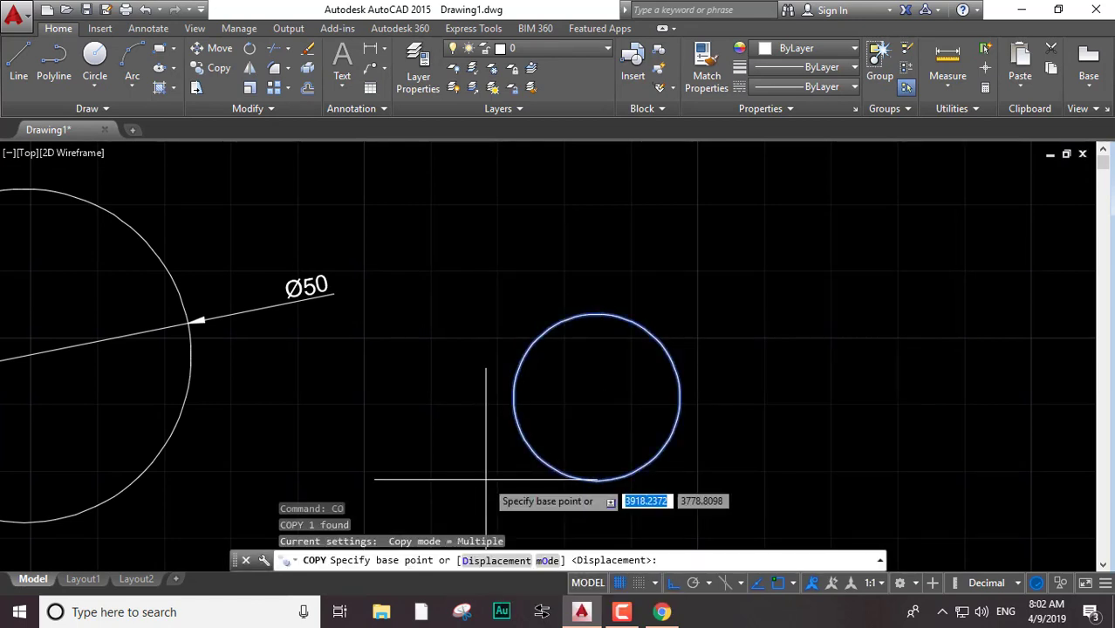
{"action": "left_click", "coordinate": [597, 398]}
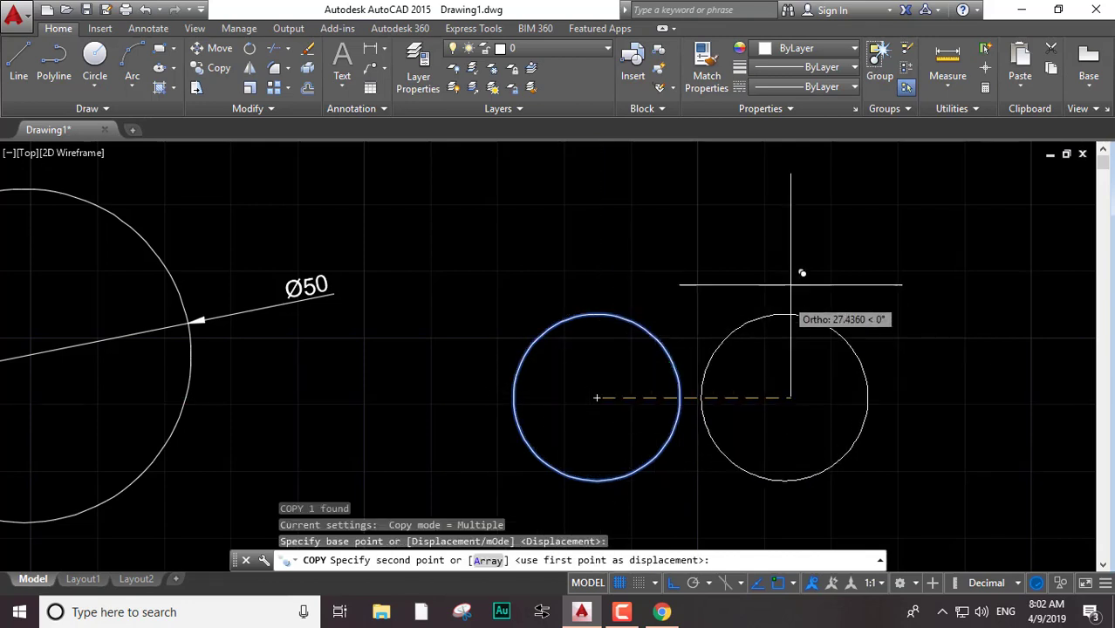
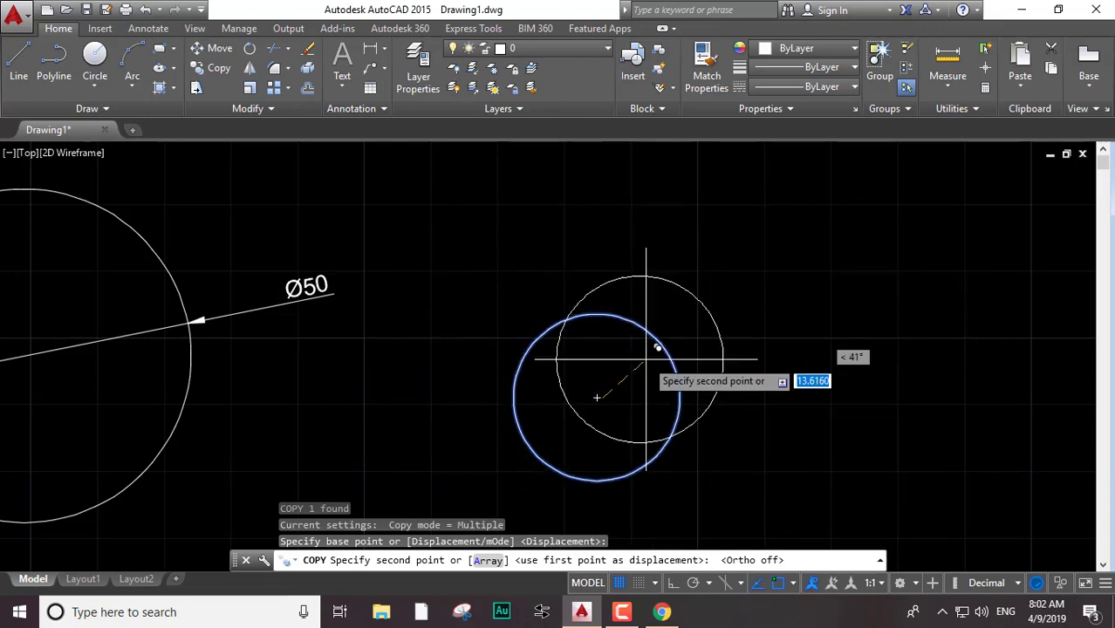
Place five copies of the small circle across the empty area right of the original
{"action": "scroll", "coordinate": [734, 333], "scroll_direction": "down", "scroll_amount": 4}
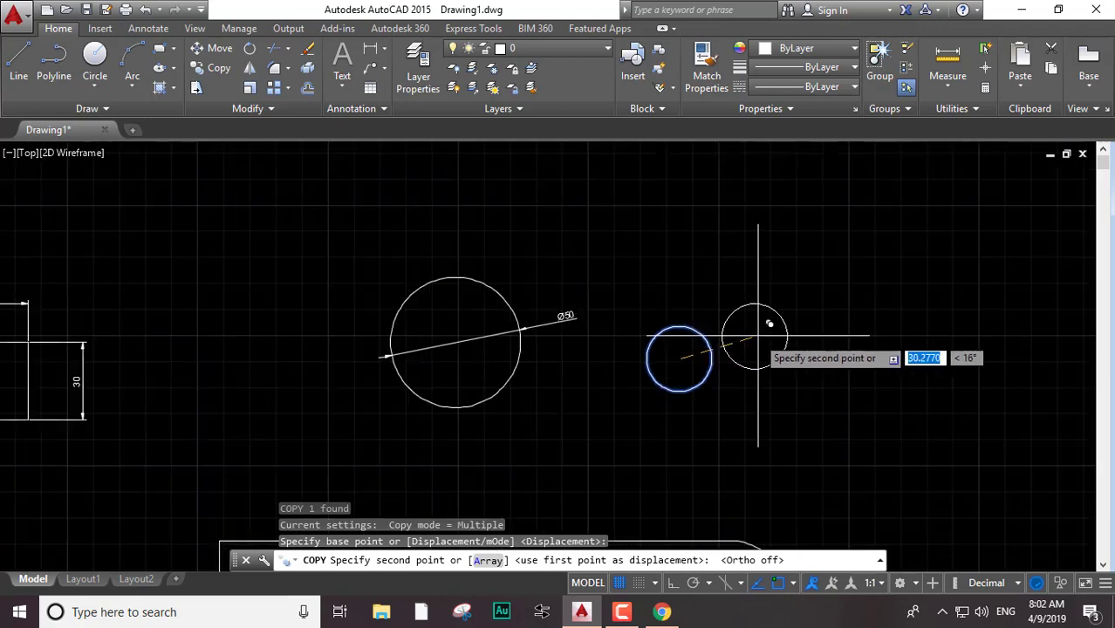
{"action": "mouse_move", "coordinate": [757, 335]}
{"action": "middle_mouse_down"}
{"action": "mouse_move", "coordinate": [518, 305]}
{"action": "mouse_move", "coordinate": [397, 318]}
{"action": "middle_mouse_up"}
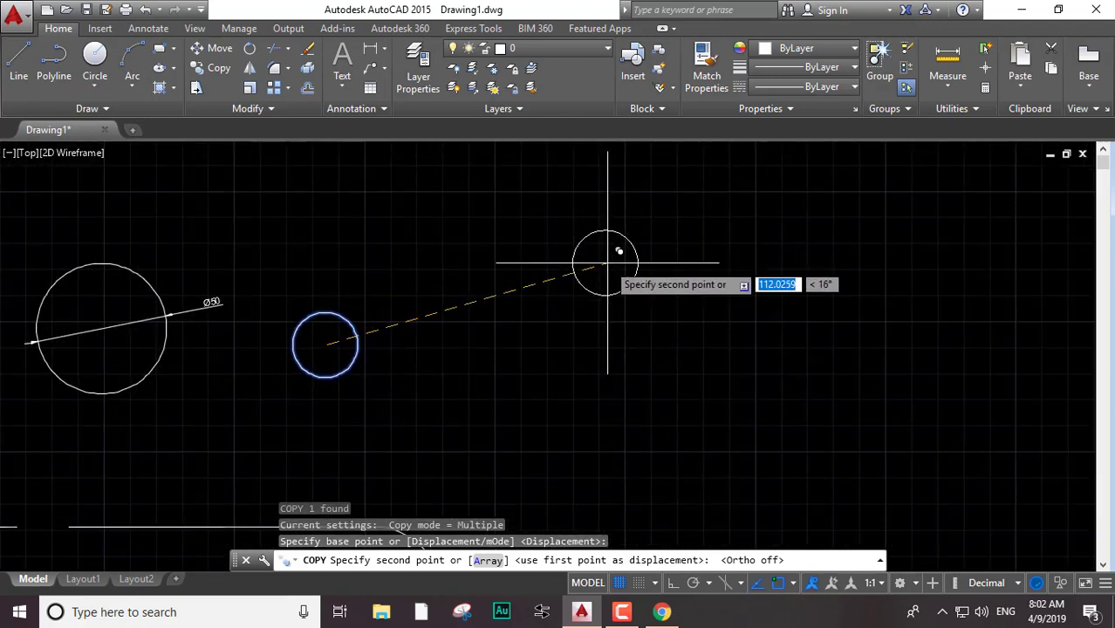
{"action": "left_click", "coordinate": [679, 252]}
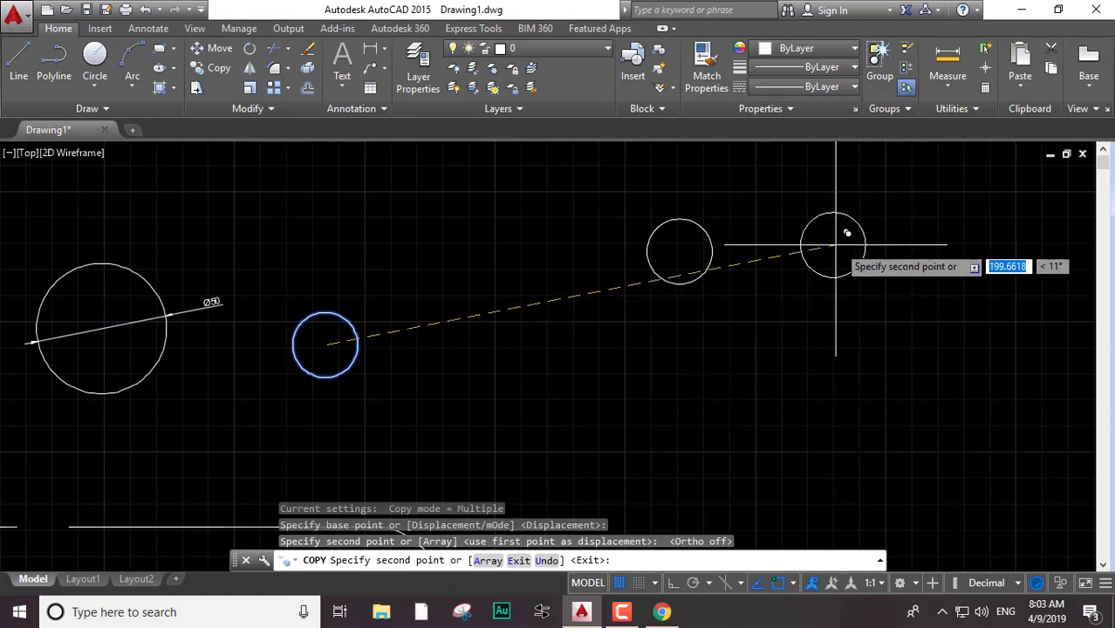
{"action": "left_click", "coordinate": [833, 253]}
{"action": "left_click", "coordinate": [962, 263]}
{"action": "left_click", "coordinate": [907, 371]}
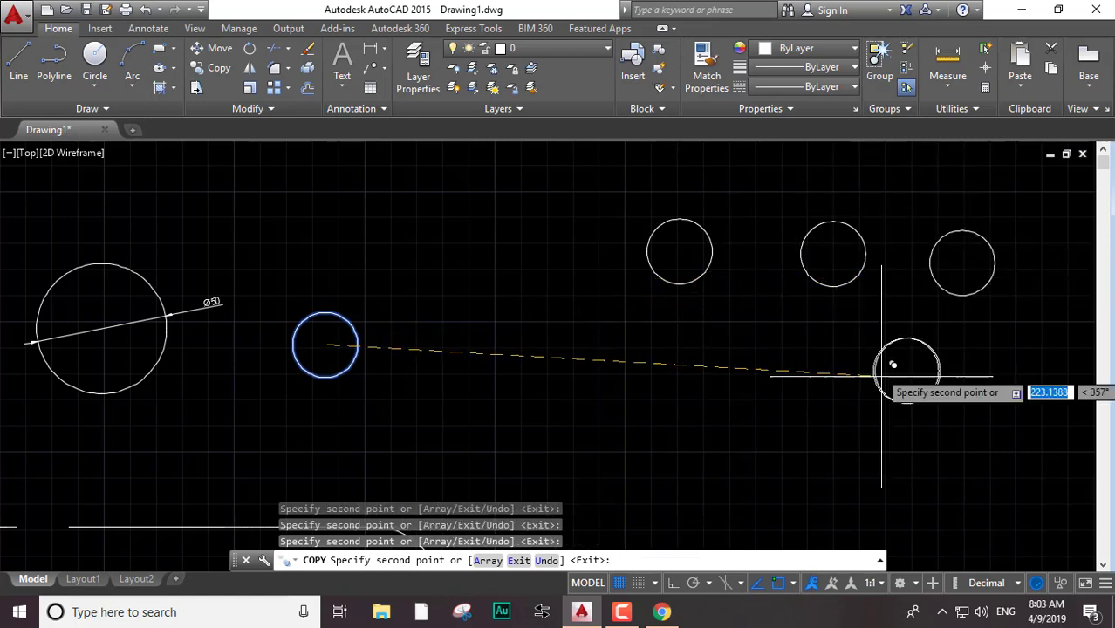
{"action": "left_click", "coordinate": [809, 388]}
Place five more circle copies lower down and among the cluster, then end the copy
{"action": "left_click", "coordinate": [711, 404]}
{"action": "left_click", "coordinate": [624, 362]}
{"action": "left_click", "coordinate": [567, 284]}
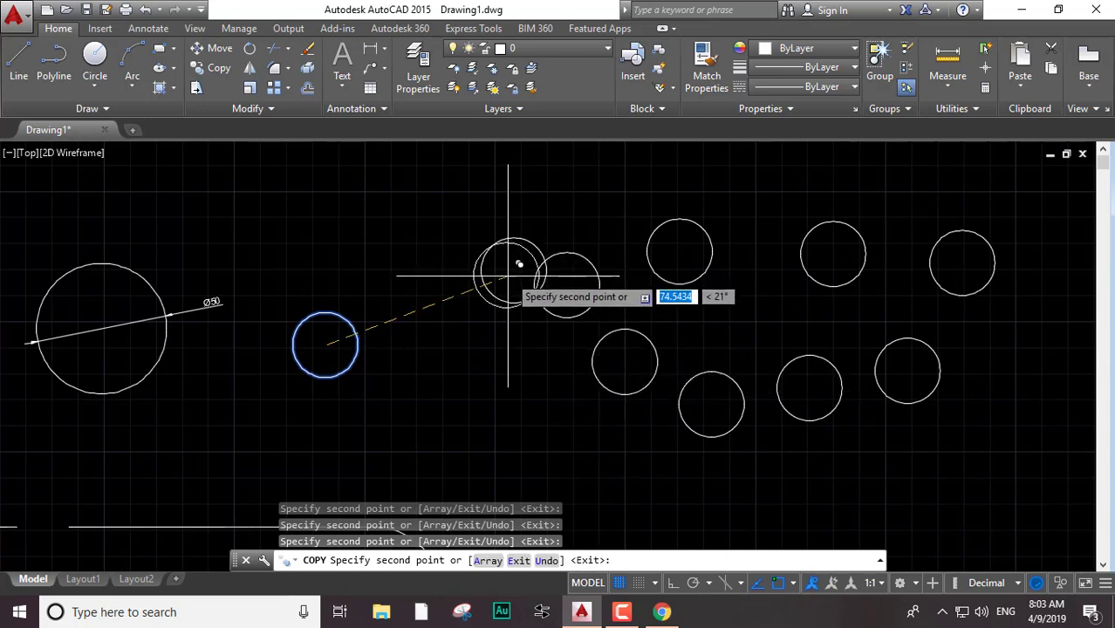
{"action": "left_click", "coordinate": [514, 270]}
{"action": "left_click", "coordinate": [528, 320]}
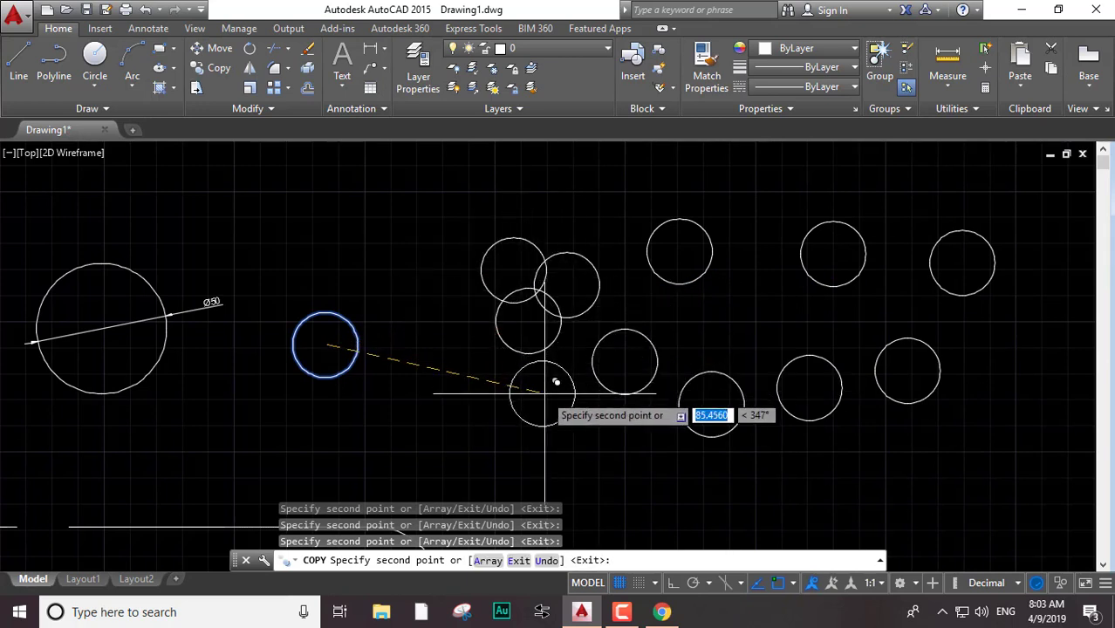
{"action": "key", "text": "Escape"}
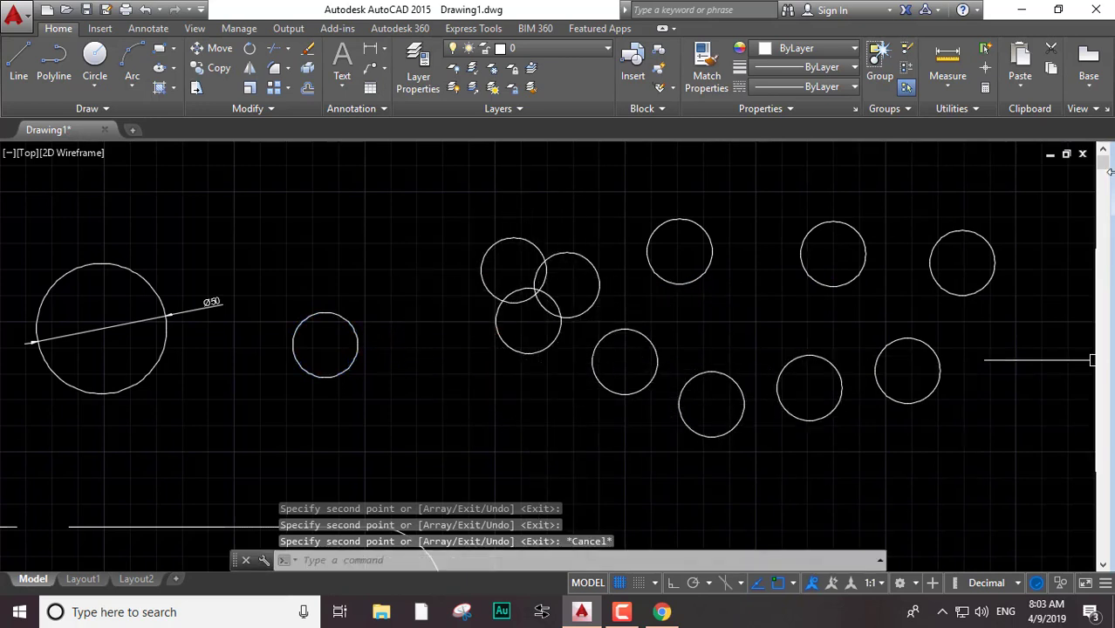
Move the small circle by its centre to just above the Ø50 circle's dimension
{"action": "left_click", "coordinate": [421, 270]}
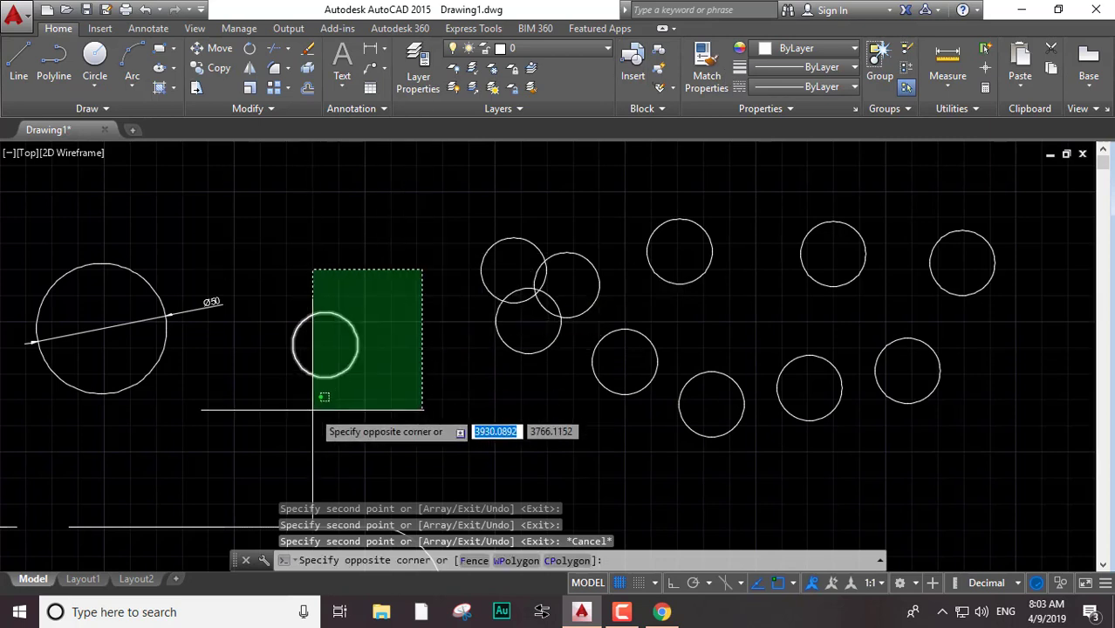
{"action": "left_click", "coordinate": [294, 415]}
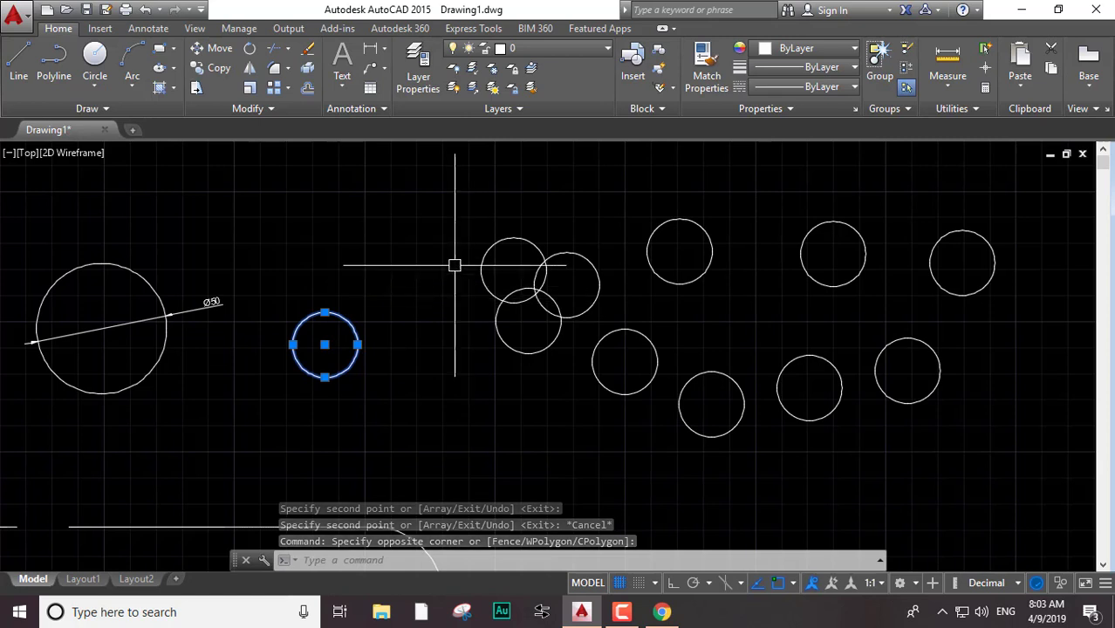
{"action": "type", "text": "M"}
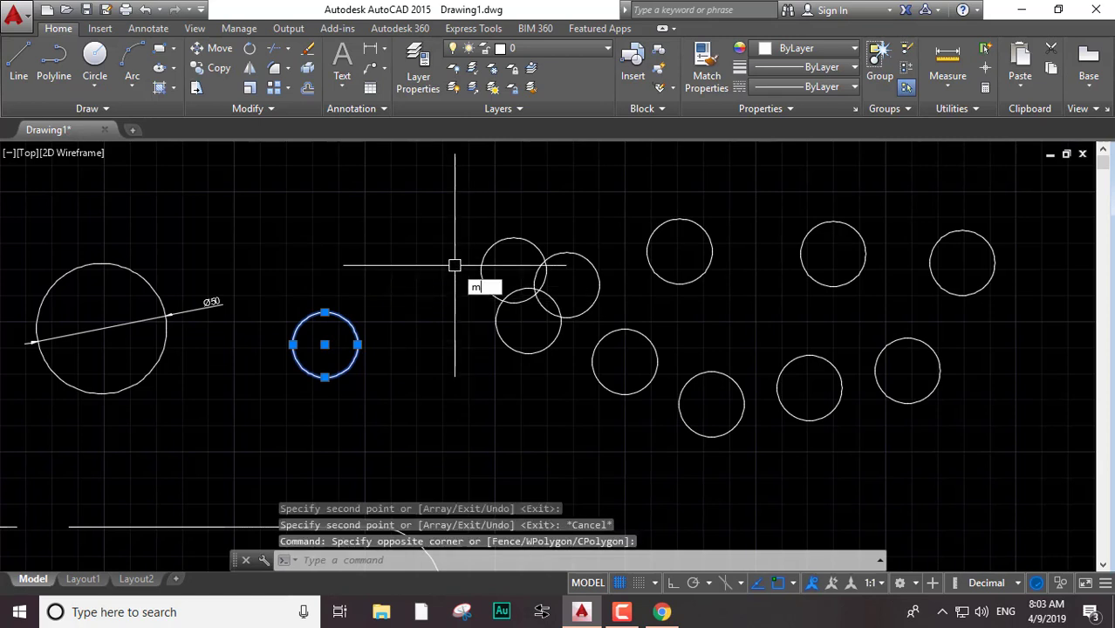
{"action": "key", "text": "Return"}
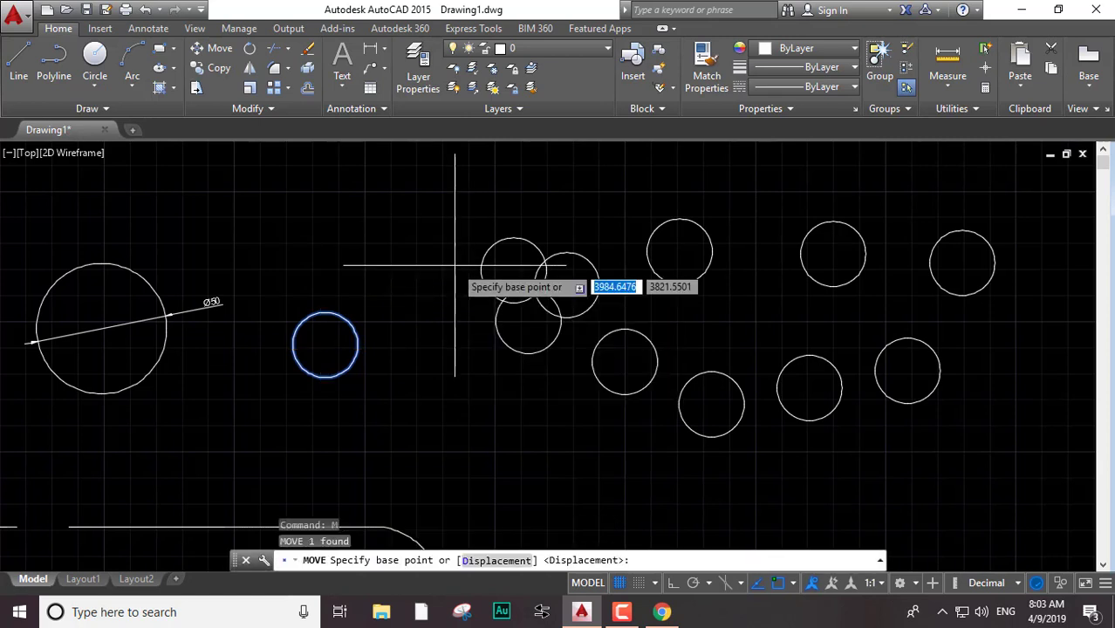
{"action": "left_click", "coordinate": [325, 344]}
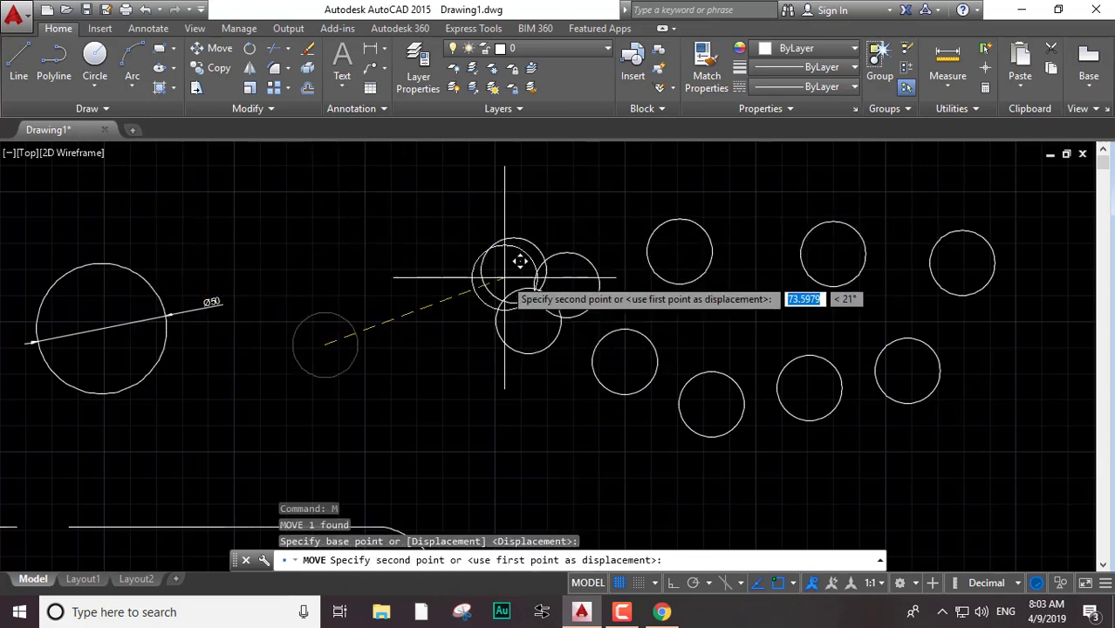
{"action": "left_click", "coordinate": [270, 218]}
{"action": "key", "text": "Escape"}
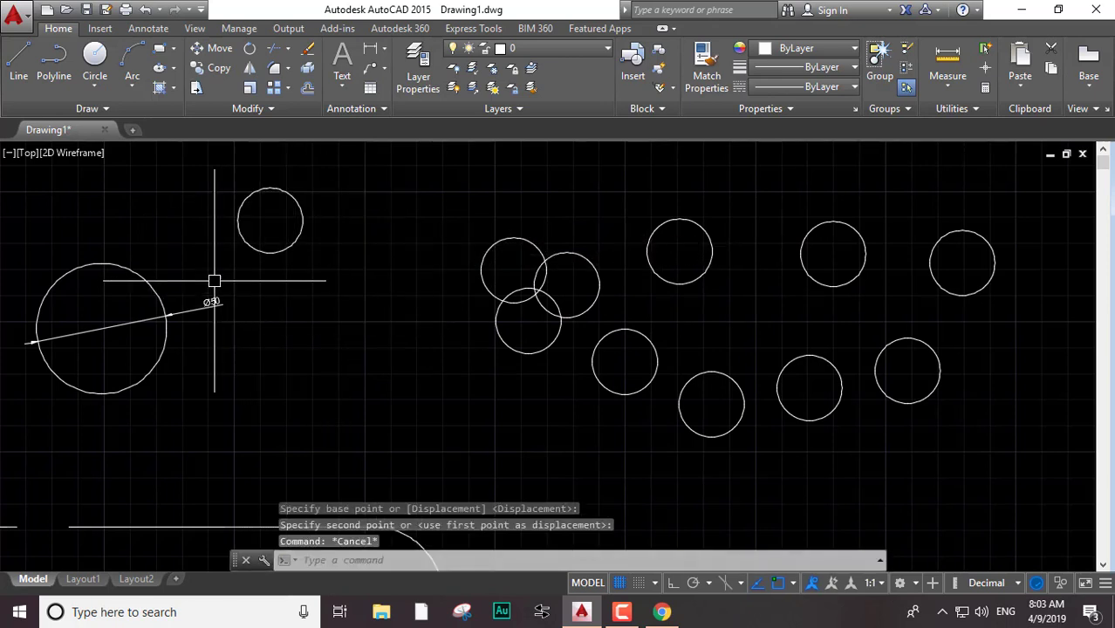
{"action": "middle_click_drag", "start_coordinate": [315, 302], "coordinate": [501, 321]}
{"action": "type", "text": "L"}
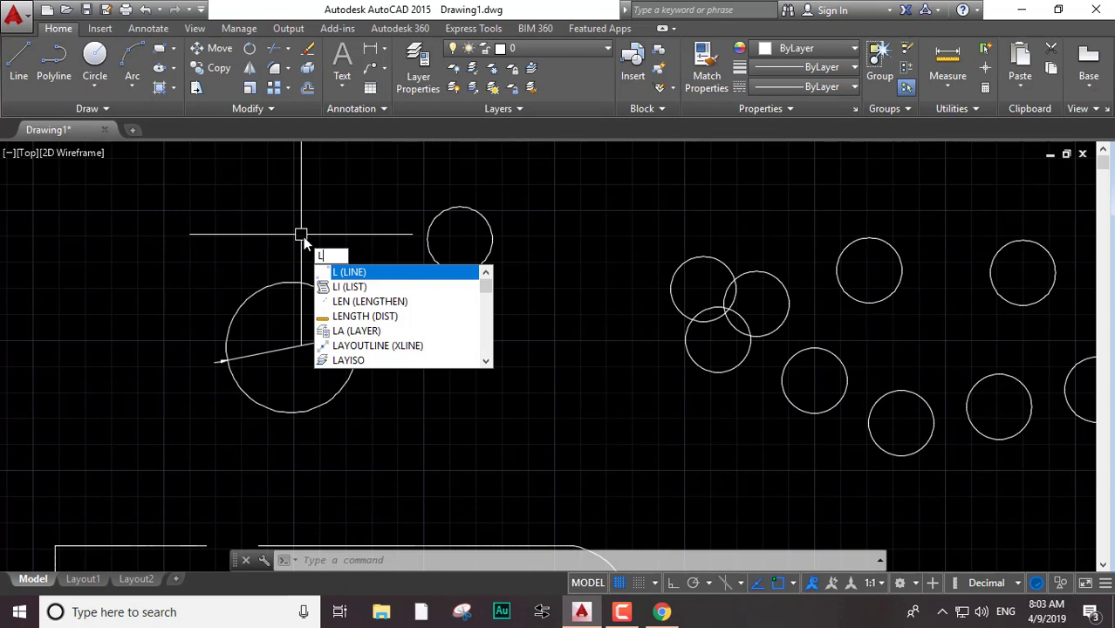
Draw three lines forming a closed triangle beside the Ø50 circle
{"action": "key", "text": "Return"}
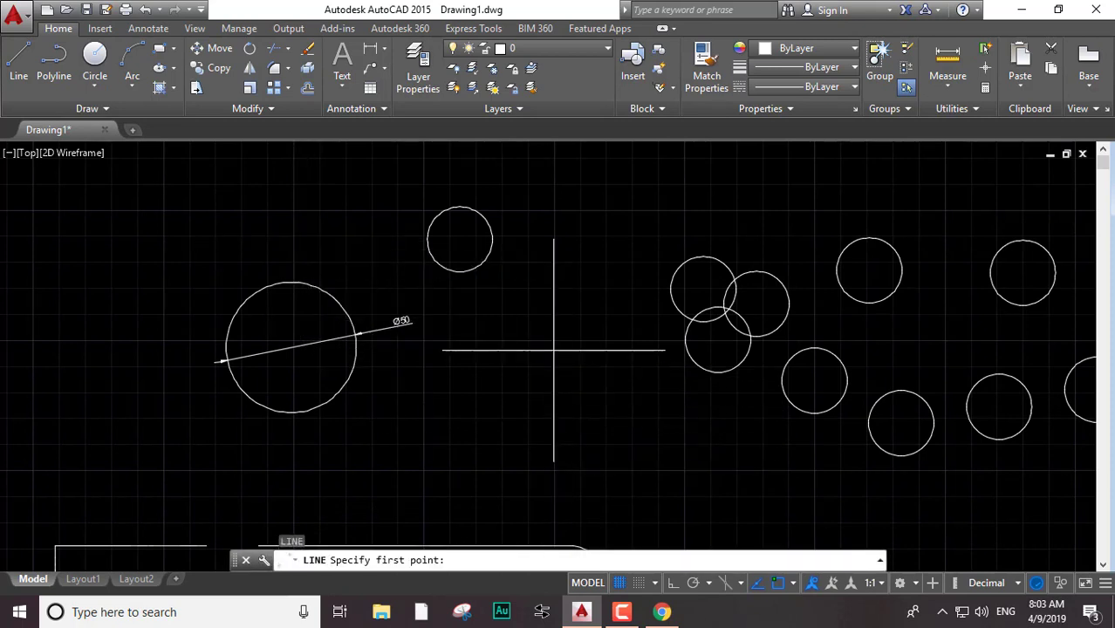
{"action": "left_click", "coordinate": [554, 351]}
{"action": "left_click", "coordinate": [414, 444]}
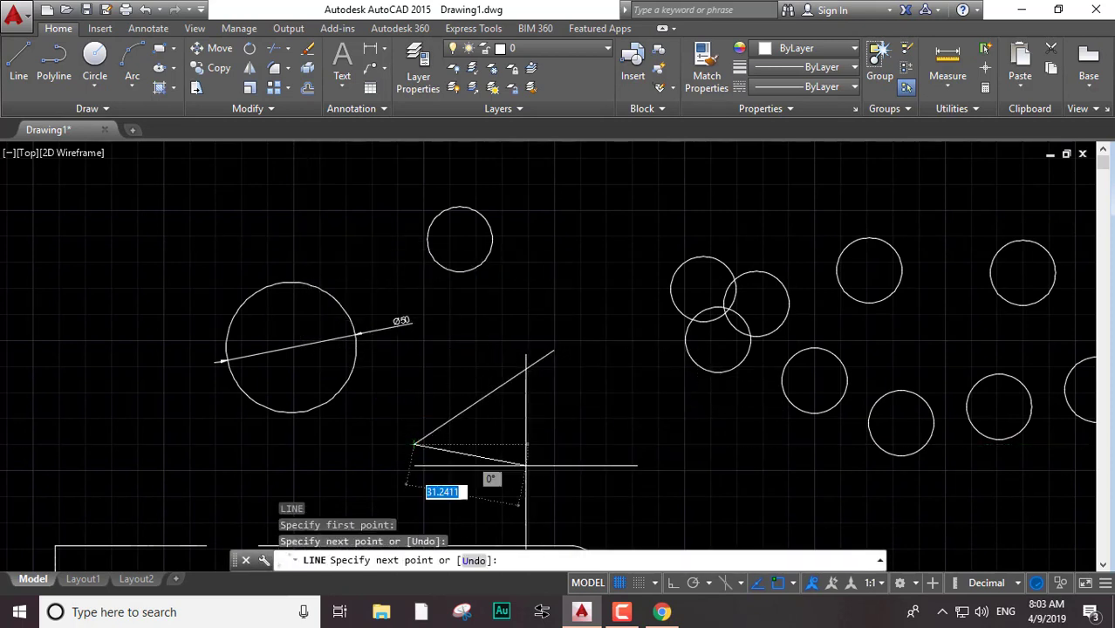
{"action": "left_click", "coordinate": [609, 494]}
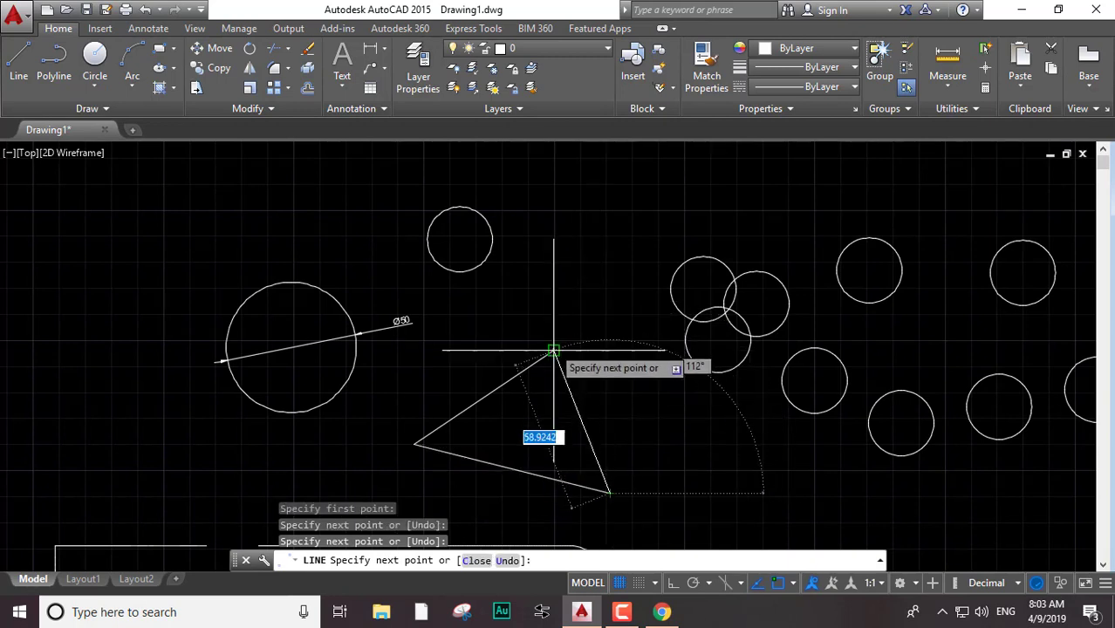
{"action": "left_click", "coordinate": [553, 348]}
{"action": "key", "text": "Escape"}
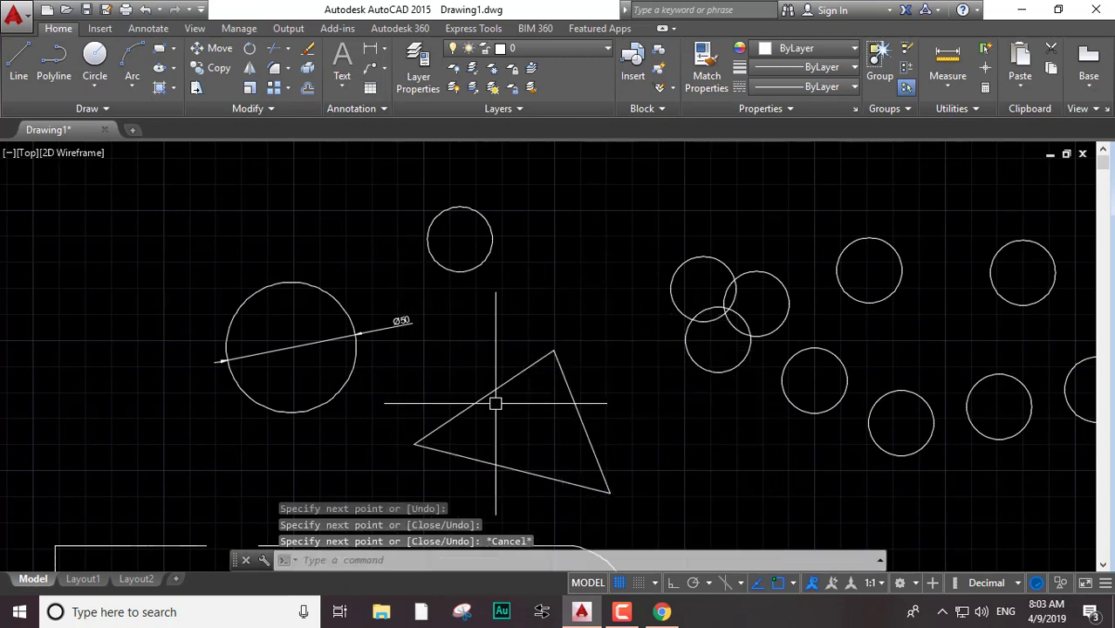
{"action": "middle_click_drag", "start_coordinate": [502, 403], "coordinate": [509, 360]}
{"action": "type", "text": "R"}
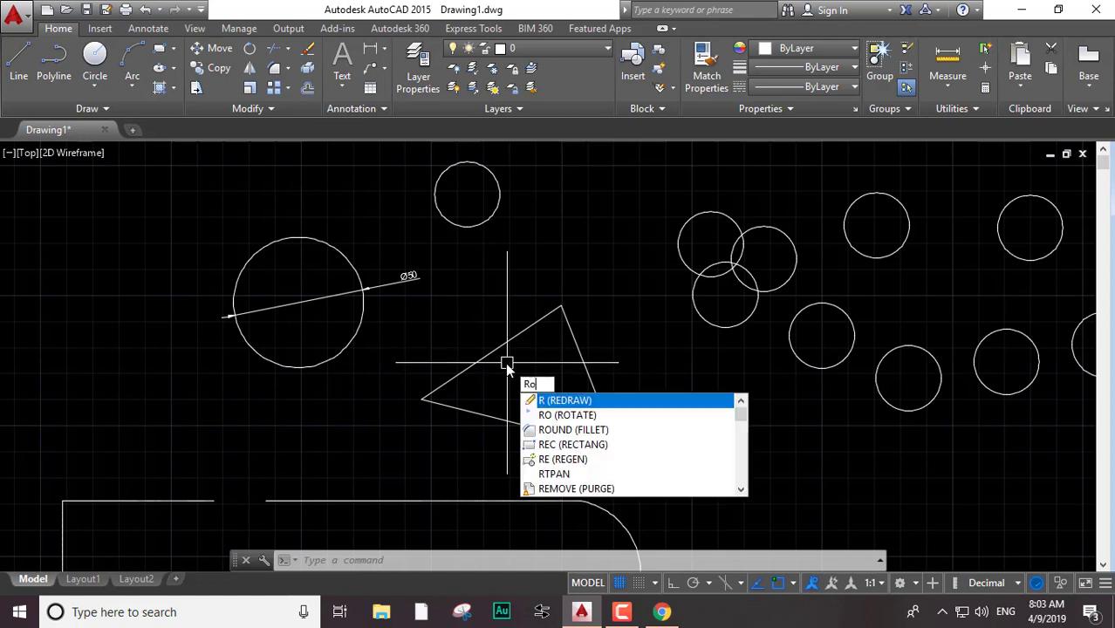
Rotate the triangle about its lower-right corner to a new angle
{"action": "type", "text": "o"}
{"action": "key", "text": "Return"}
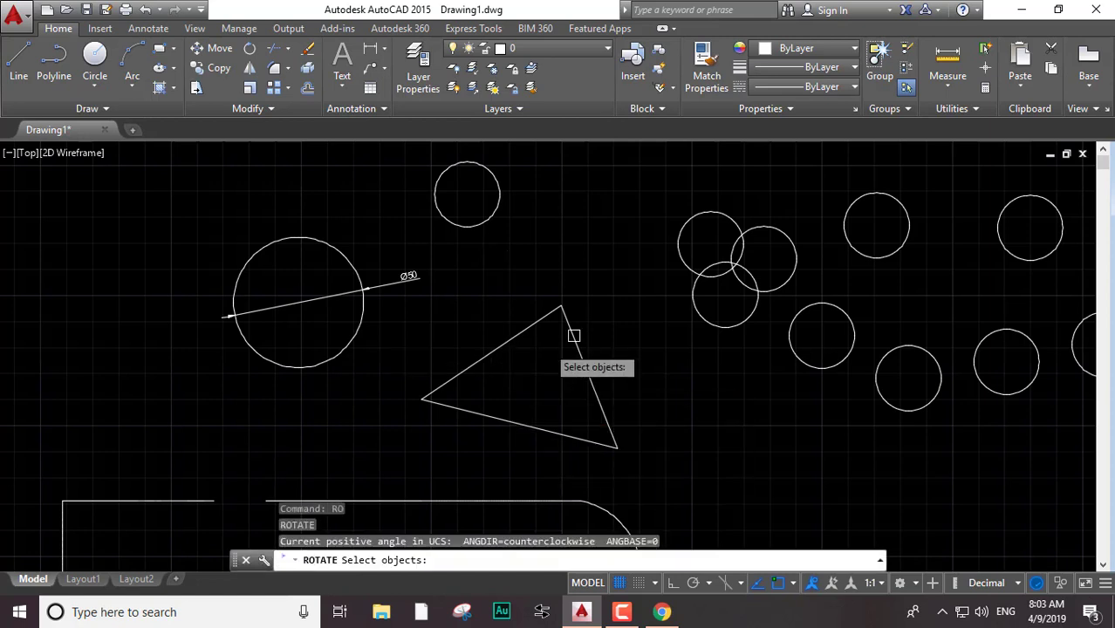
{"action": "left_click", "coordinate": [606, 272]}
{"action": "left_click", "coordinate": [499, 430]}
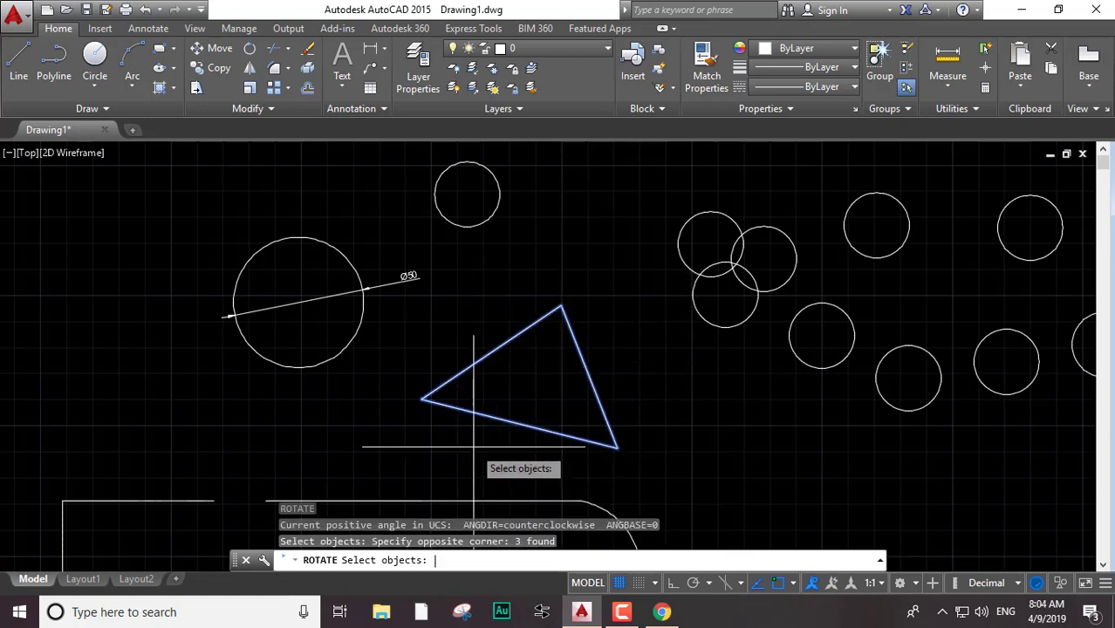
{"action": "key", "text": "Return"}
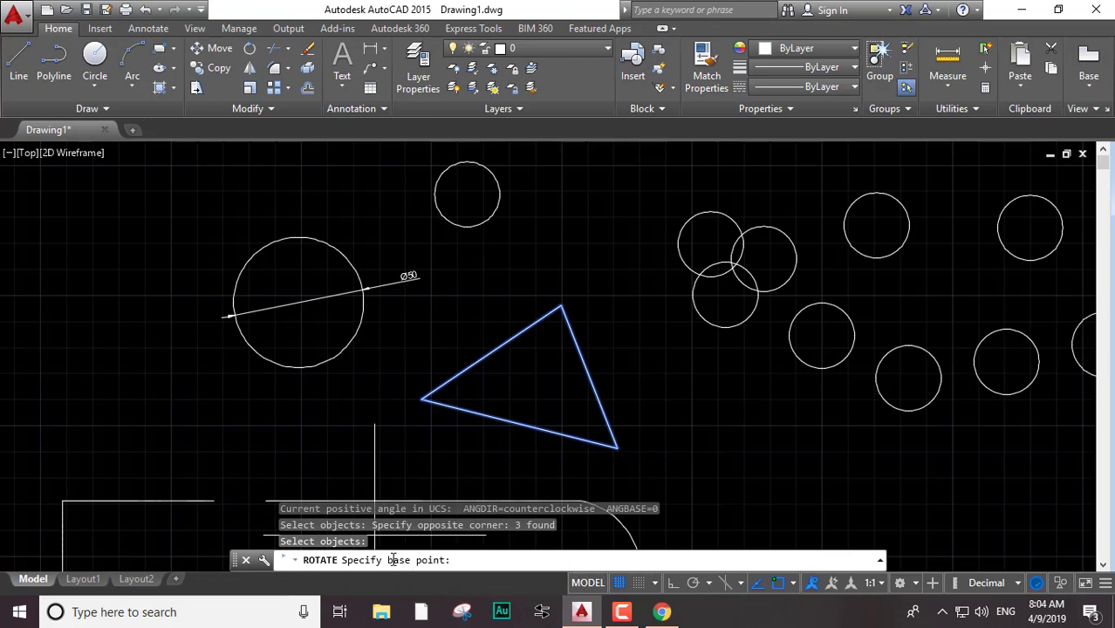
{"action": "left_click", "coordinate": [617, 448]}
{"action": "left_click", "coordinate": [602, 279]}
{"action": "type", "text": "ro"}
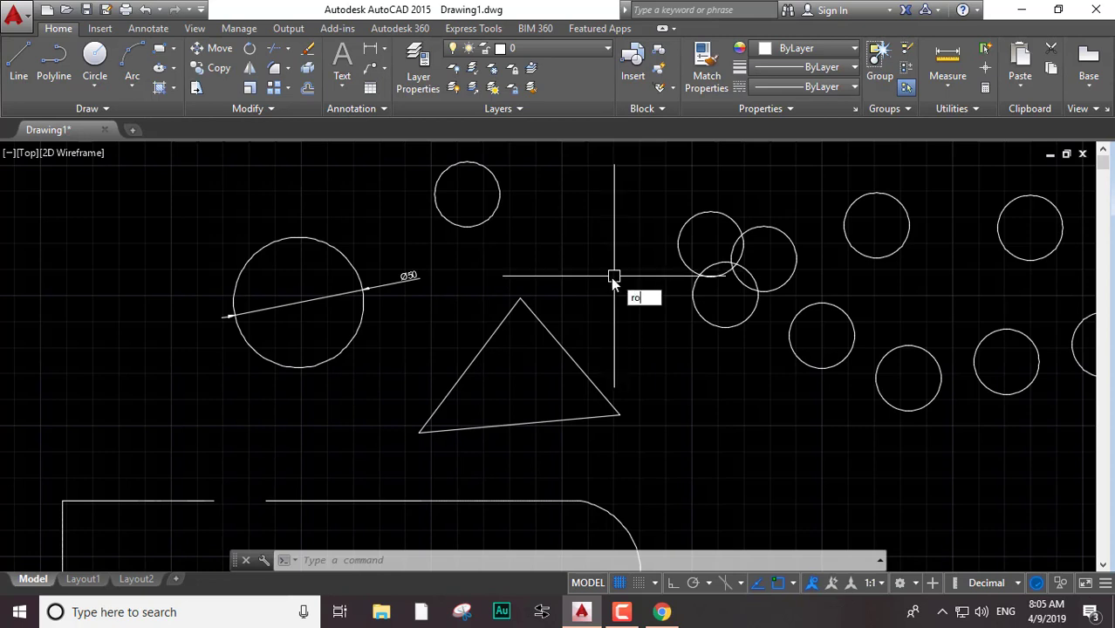
Rotate the triangle again about its right corner so it points right
{"action": "key", "text": "Return"}
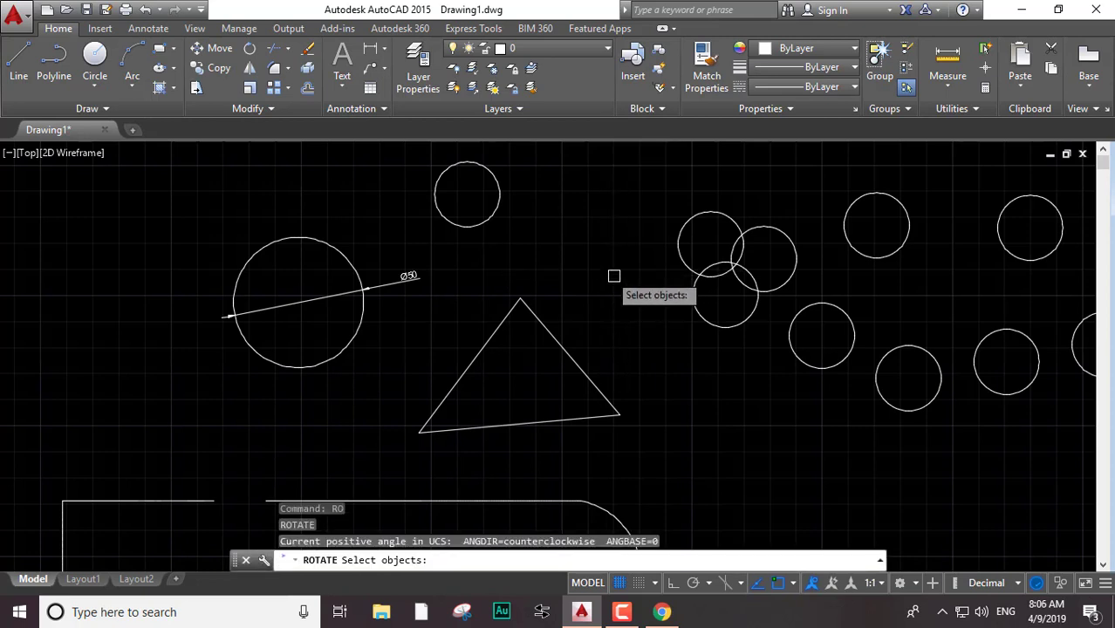
{"action": "left_click", "coordinate": [616, 278]}
{"action": "left_click", "coordinate": [465, 437]}
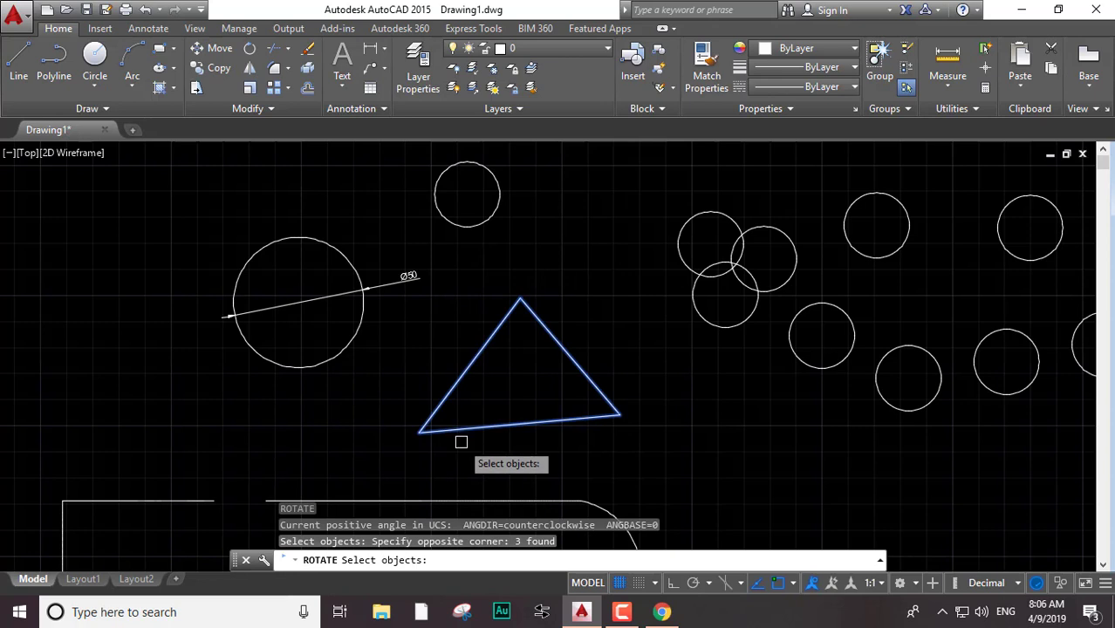
{"action": "key", "text": "Return"}
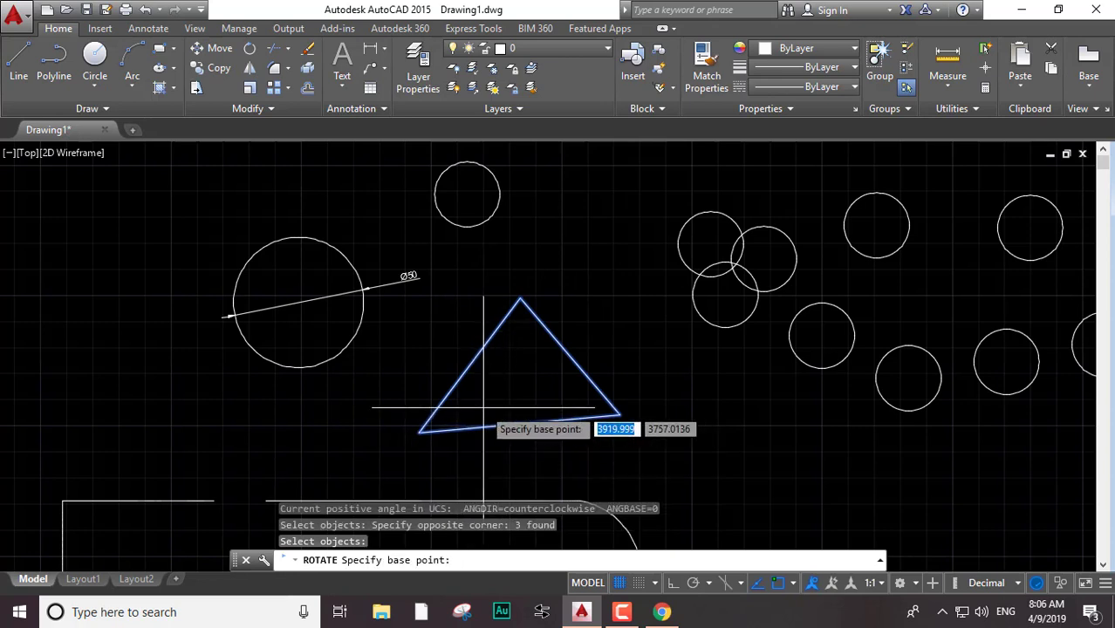
{"action": "left_click", "coordinate": [619, 416]}
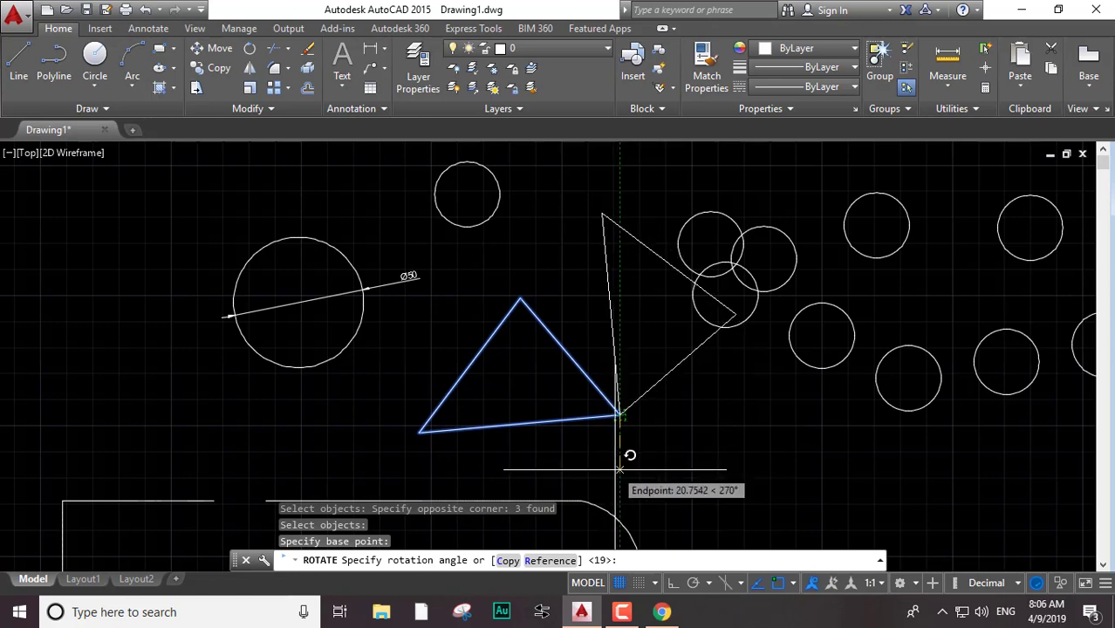
{"action": "left_click", "coordinate": [617, 478]}
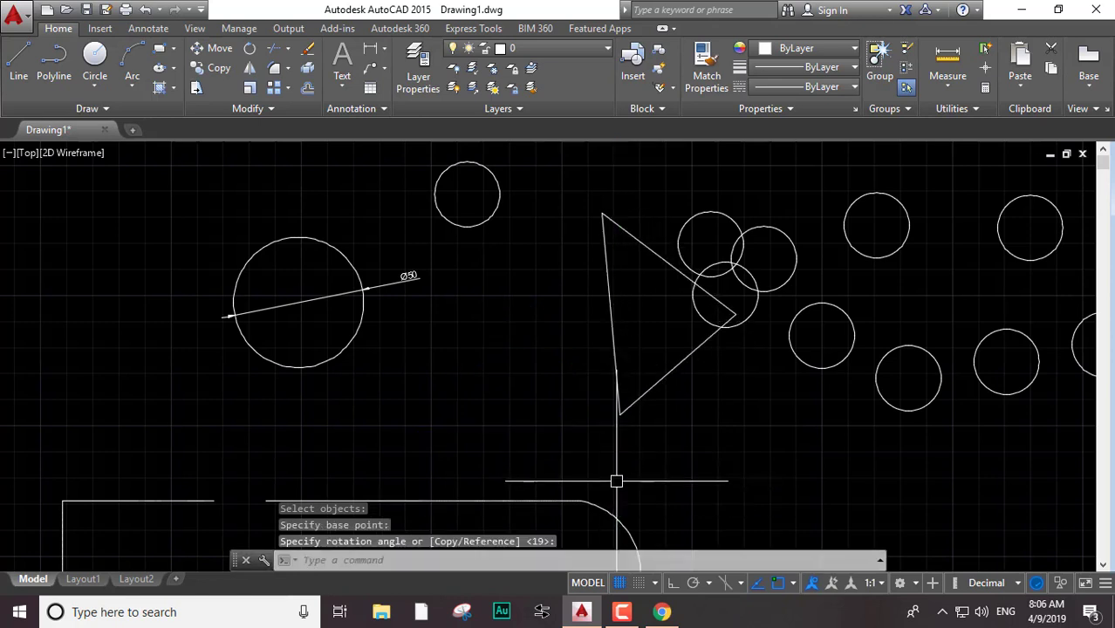
{"action": "key", "text": "Return"}
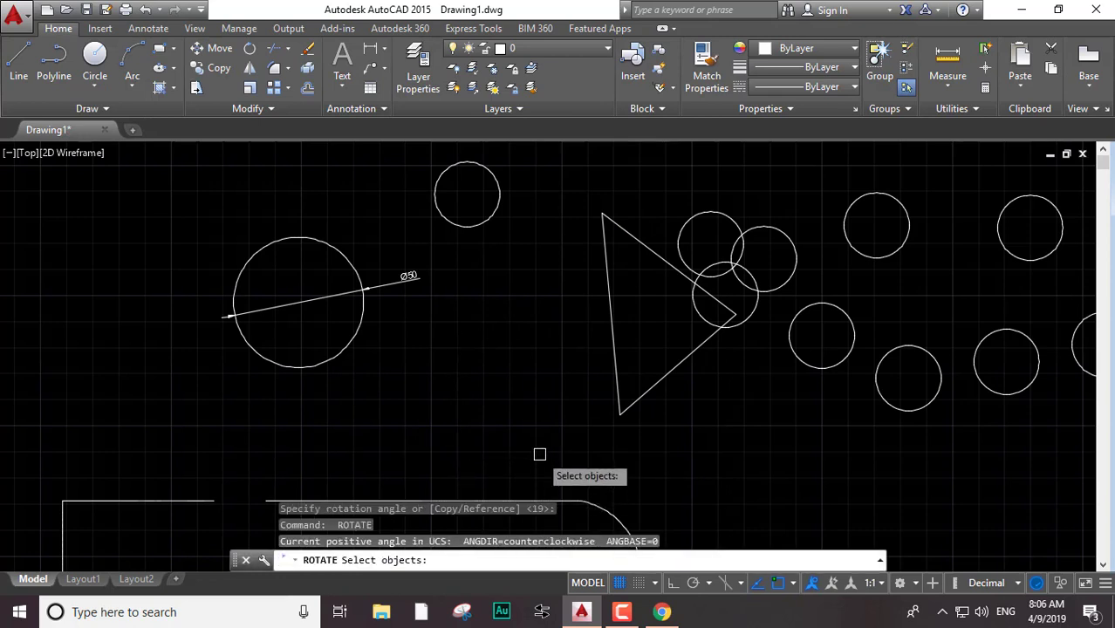
{"action": "key", "text": "Escape"}
{"action": "key", "text": "Escape"}
{"action": "key", "text": "Escape"}
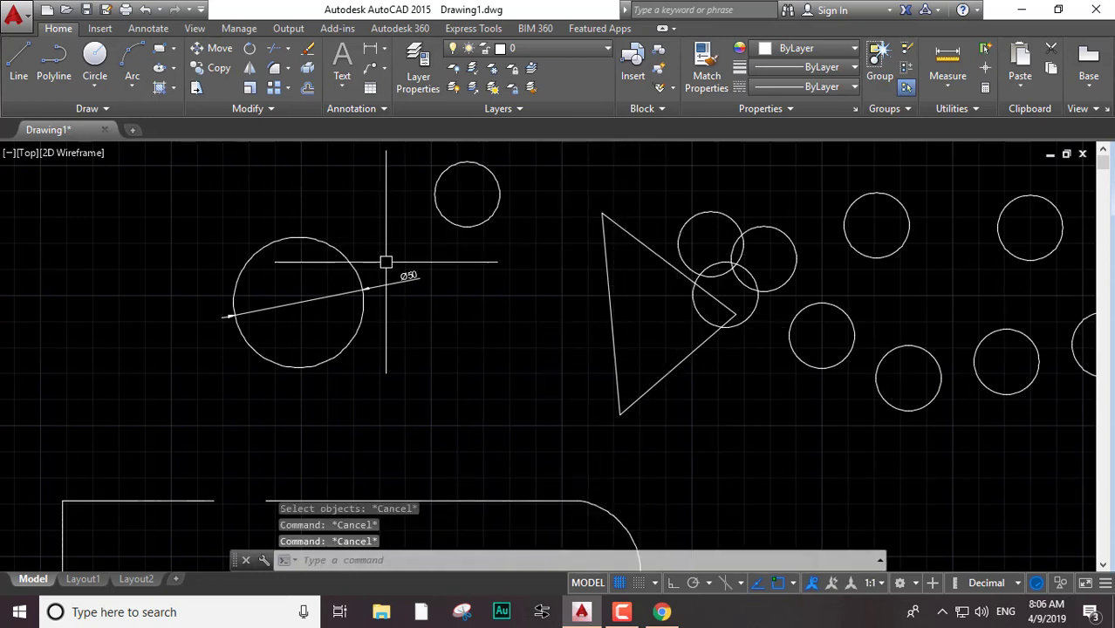
Zoom out and trial-select the slot shape, then cancel the selection
{"action": "scroll", "coordinate": [519, 289], "scroll_direction": "down", "scroll_amount": 2}
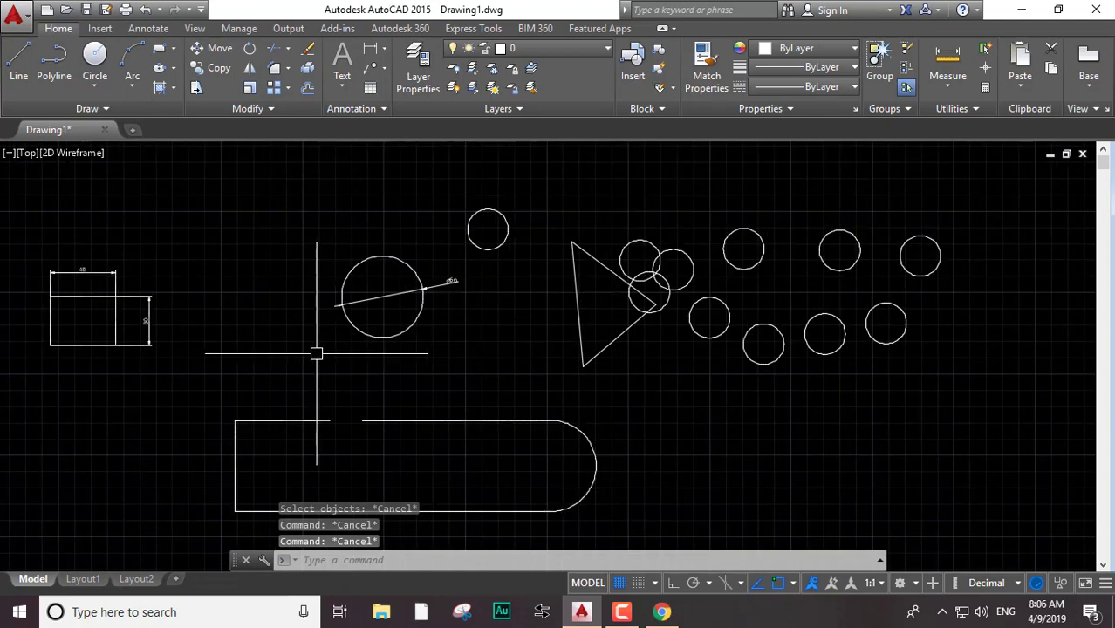
{"action": "scroll", "coordinate": [490, 324], "scroll_direction": "down", "scroll_amount": 2}
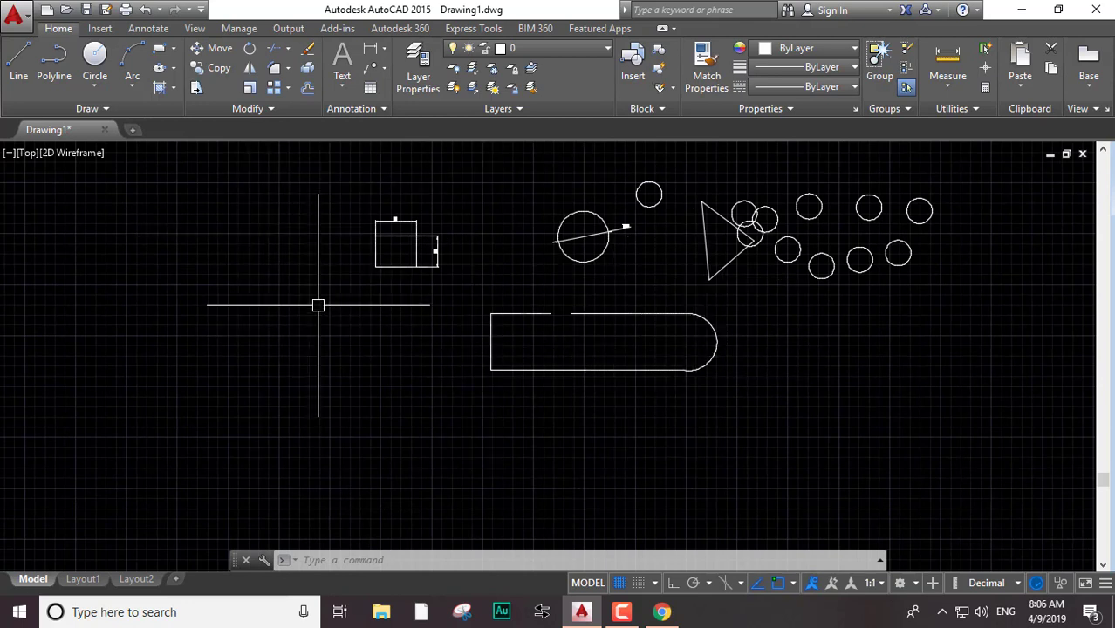
{"action": "left_click", "coordinate": [820, 332]}
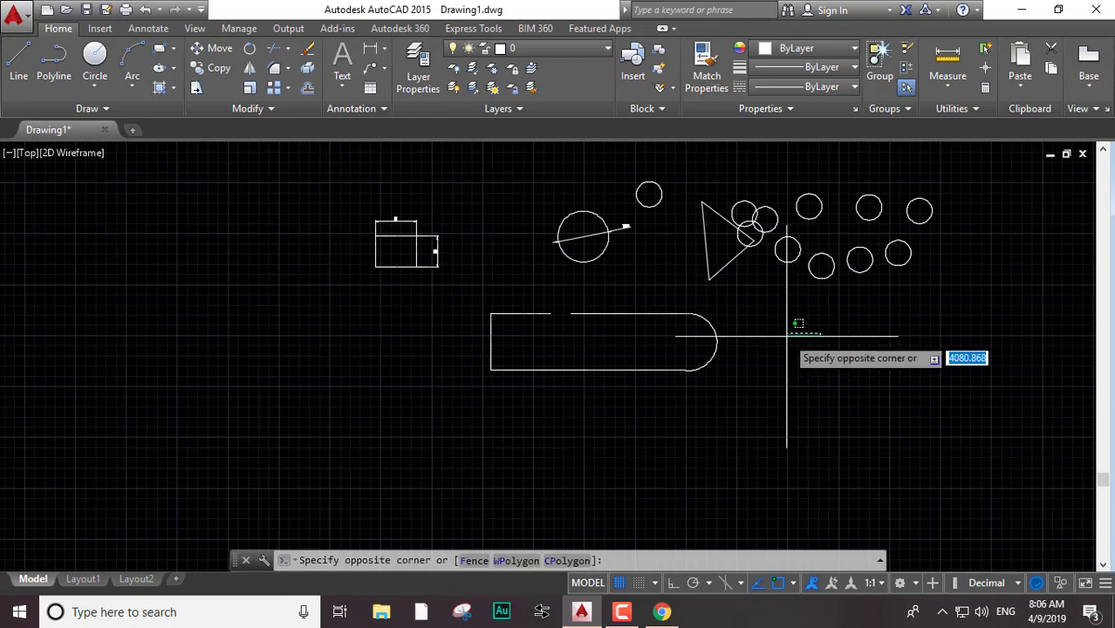
{"action": "left_click", "coordinate": [612, 385]}
{"action": "key", "text": "Escape"}
{"action": "key", "text": "Escape"}
{"action": "key", "text": "Escape"}
{"action": "type", "text": "m"}
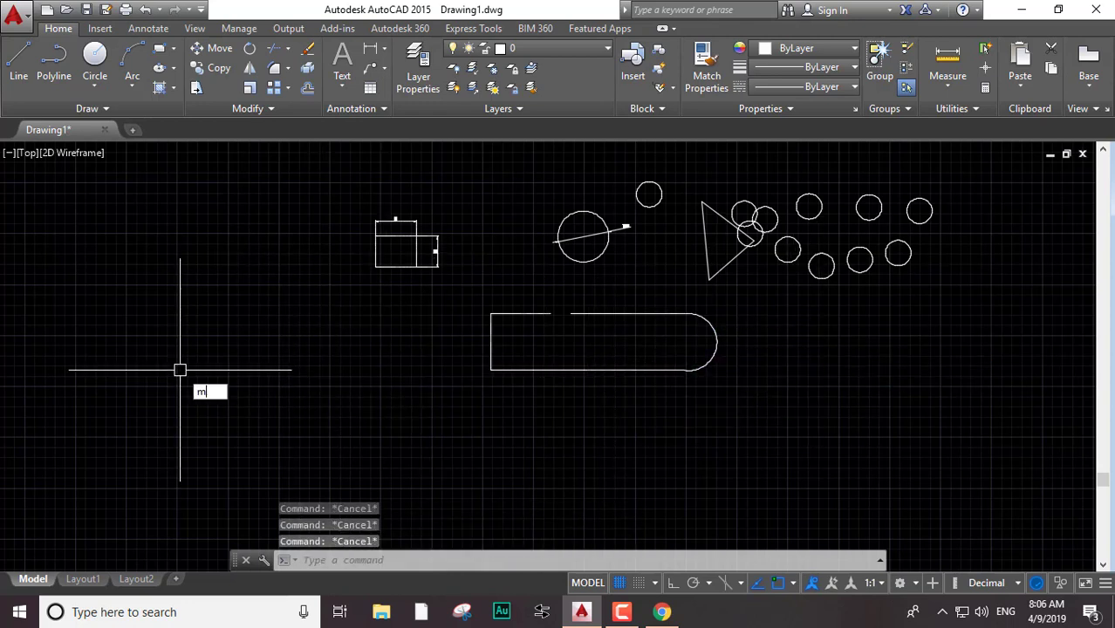
Mirror the five slot objects across a vertical line at its top-left corner, keeping the original
{"action": "type", "text": "i"}
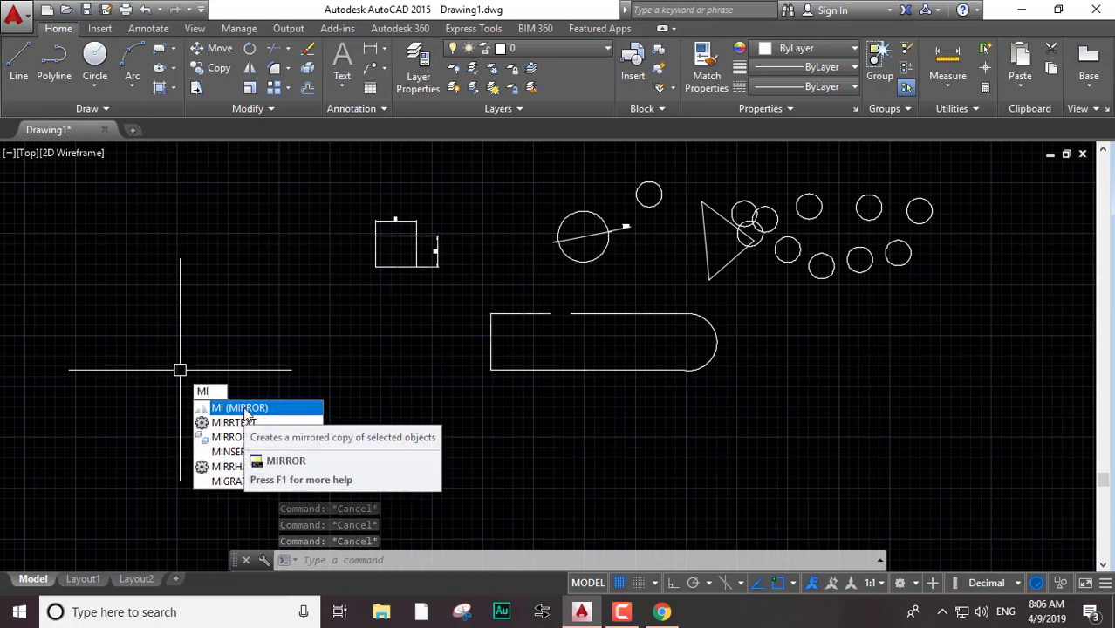
{"action": "left_click", "coordinate": [244, 408]}
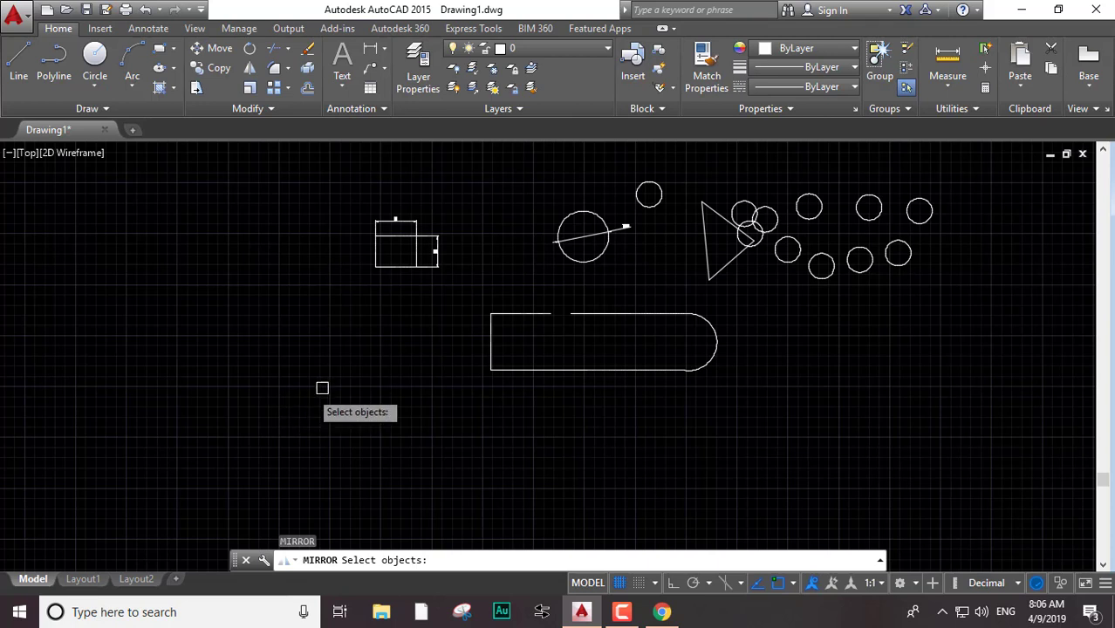
{"action": "left_click", "coordinate": [738, 298]}
{"action": "left_click", "coordinate": [303, 535]}
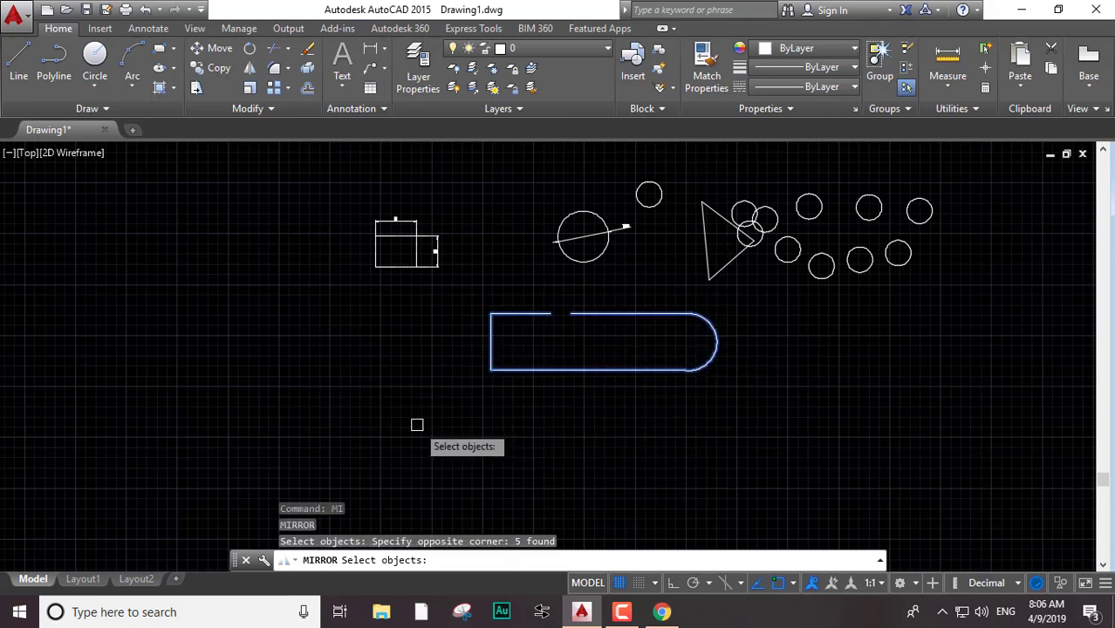
{"action": "key", "text": "Return"}
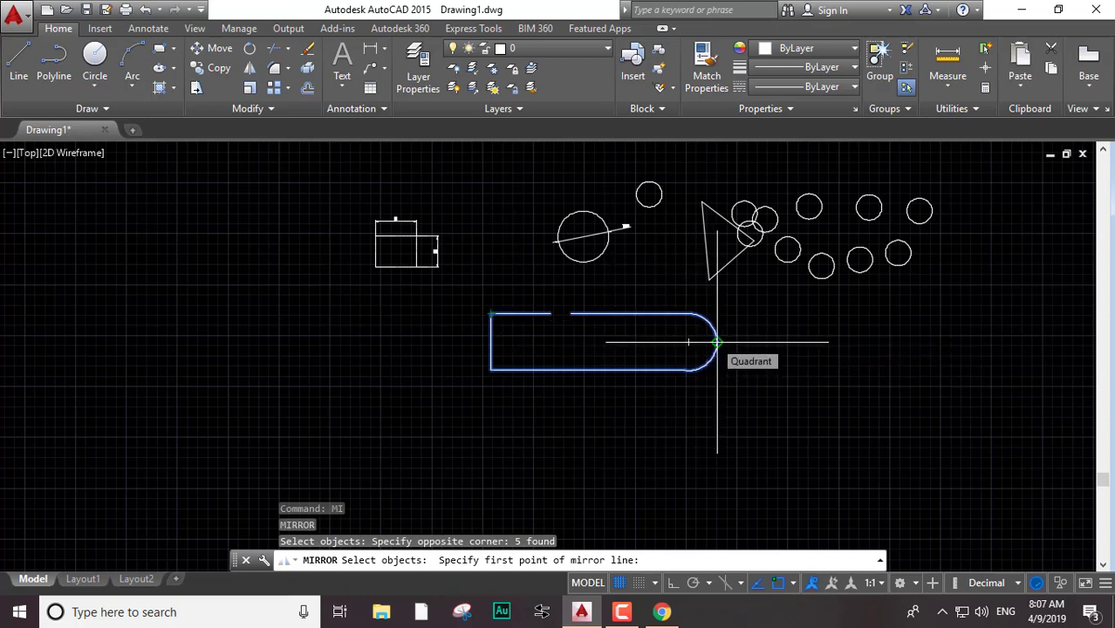
{"action": "left_click", "coordinate": [490, 313]}
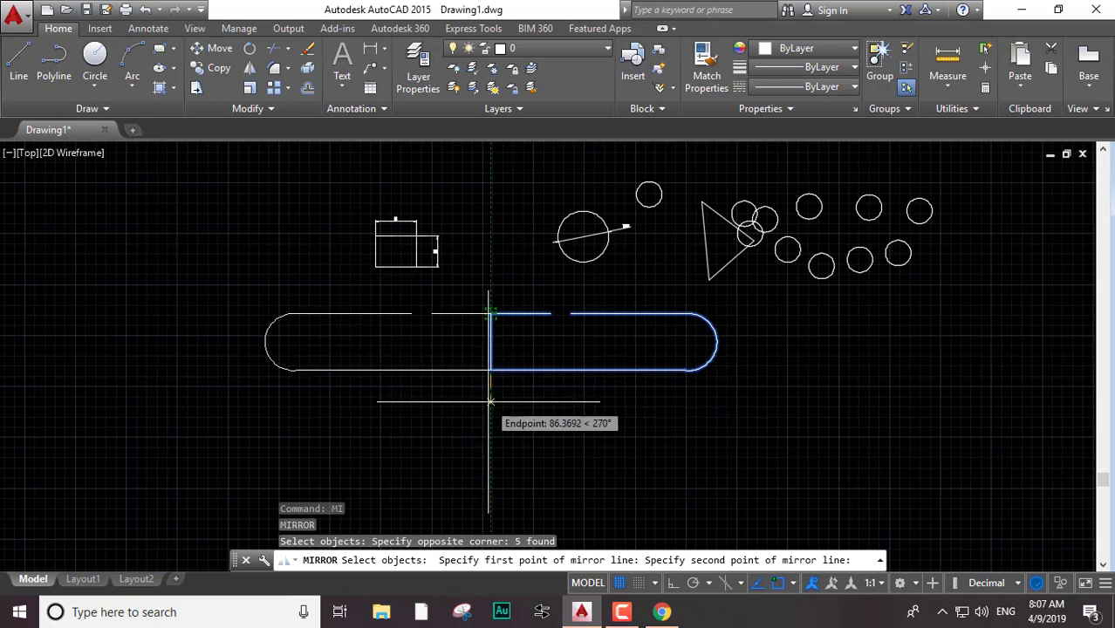
{"action": "left_click", "coordinate": [490, 402]}
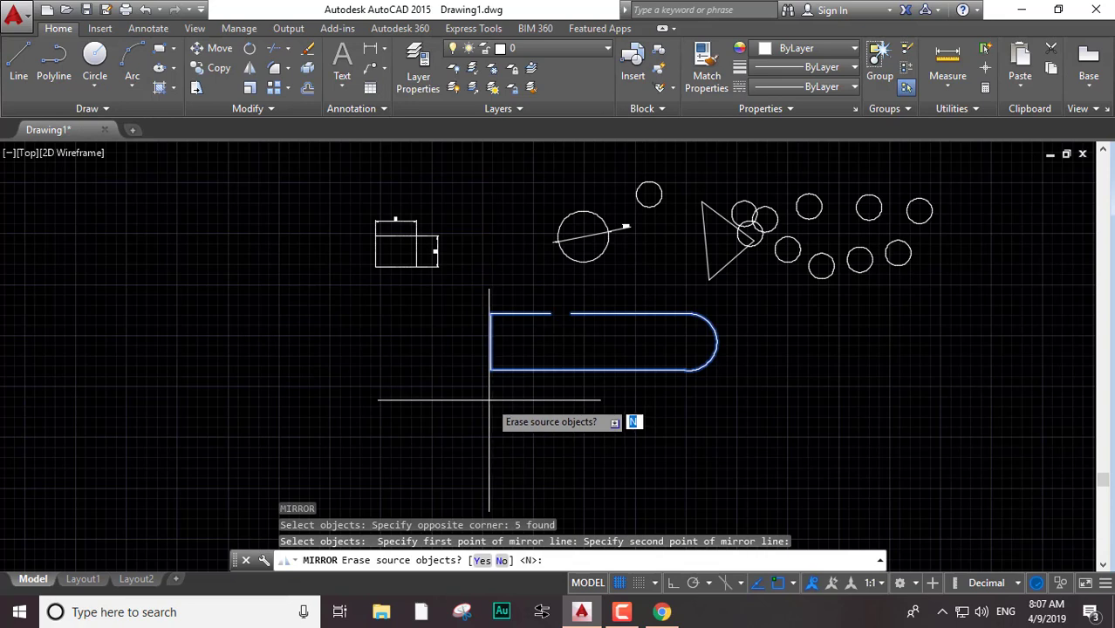
{"action": "key", "text": "Return"}
Undo the mirrored copy of the slot
{"action": "scroll", "coordinate": [473, 340], "scroll_direction": "up", "scroll_amount": 5}
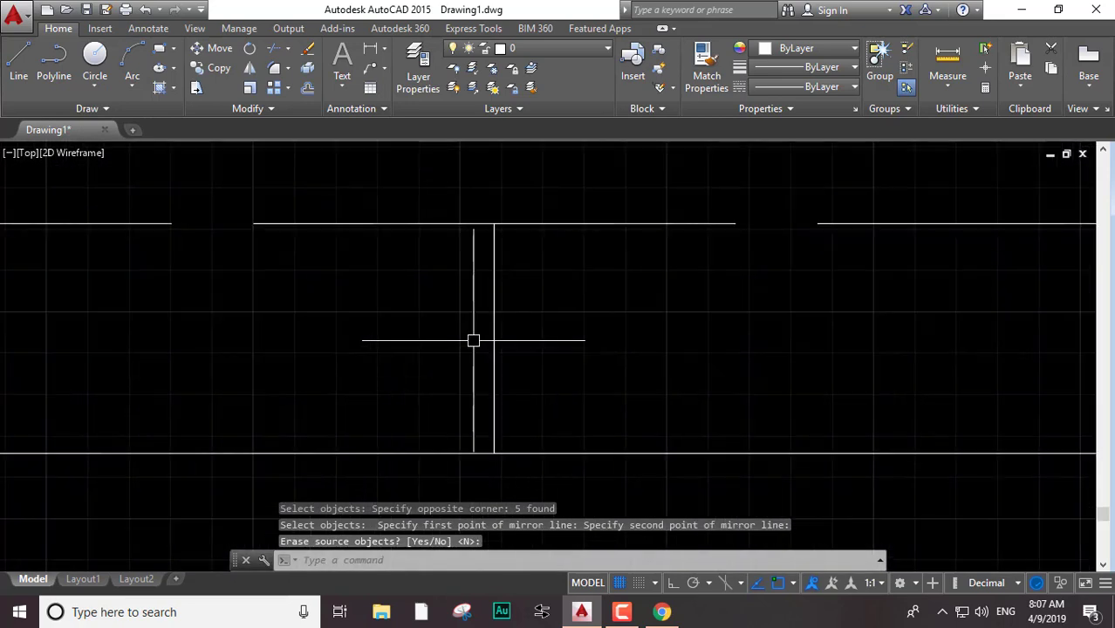
{"action": "scroll", "coordinate": [445, 336], "scroll_direction": "down", "scroll_amount": 8}
{"action": "scroll", "coordinate": [438, 331], "scroll_direction": "up", "scroll_amount": 4}
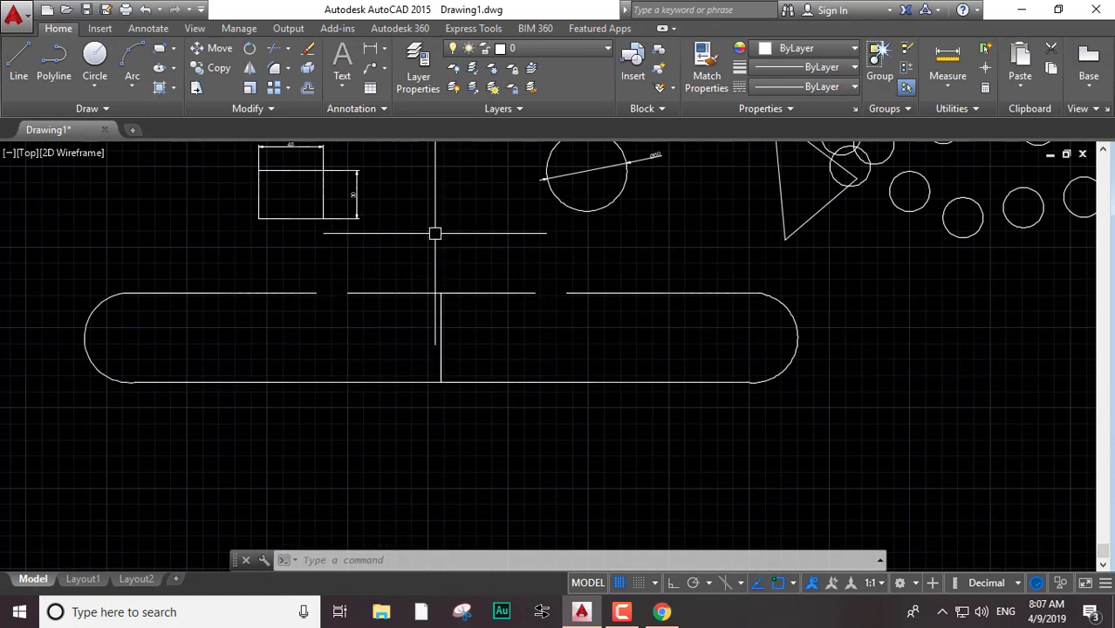
{"action": "key", "text": "ctrl+z"}
{"action": "key", "text": "ctrl+z"}
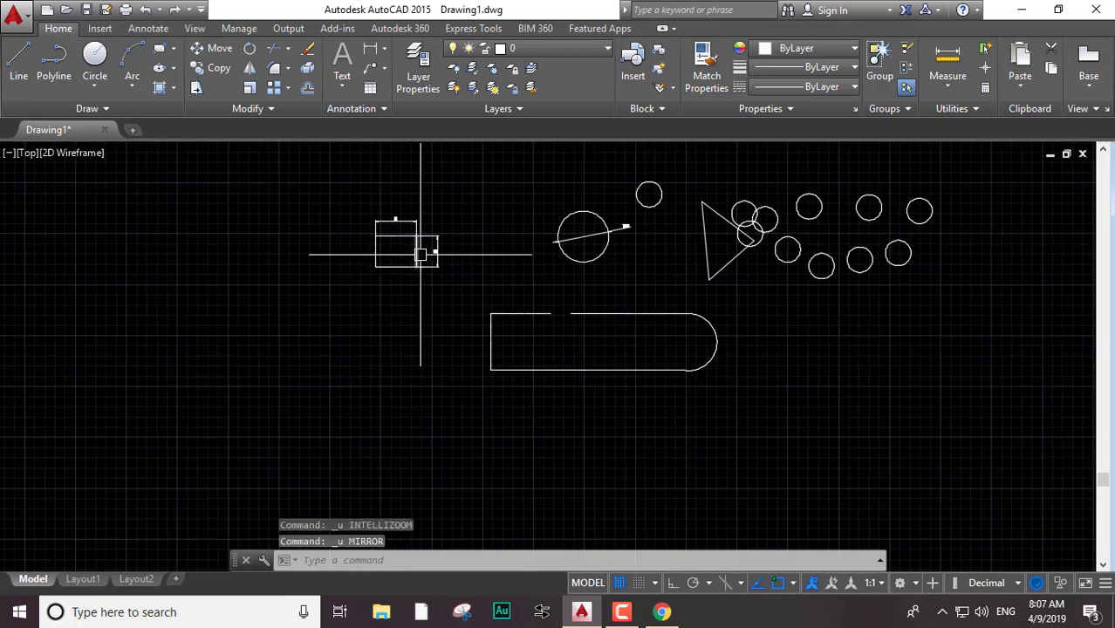
Pan and zoom to bring the slot's left edge into view
{"action": "middle_click_drag", "start_coordinate": [471, 296], "coordinate": [491, 326]}
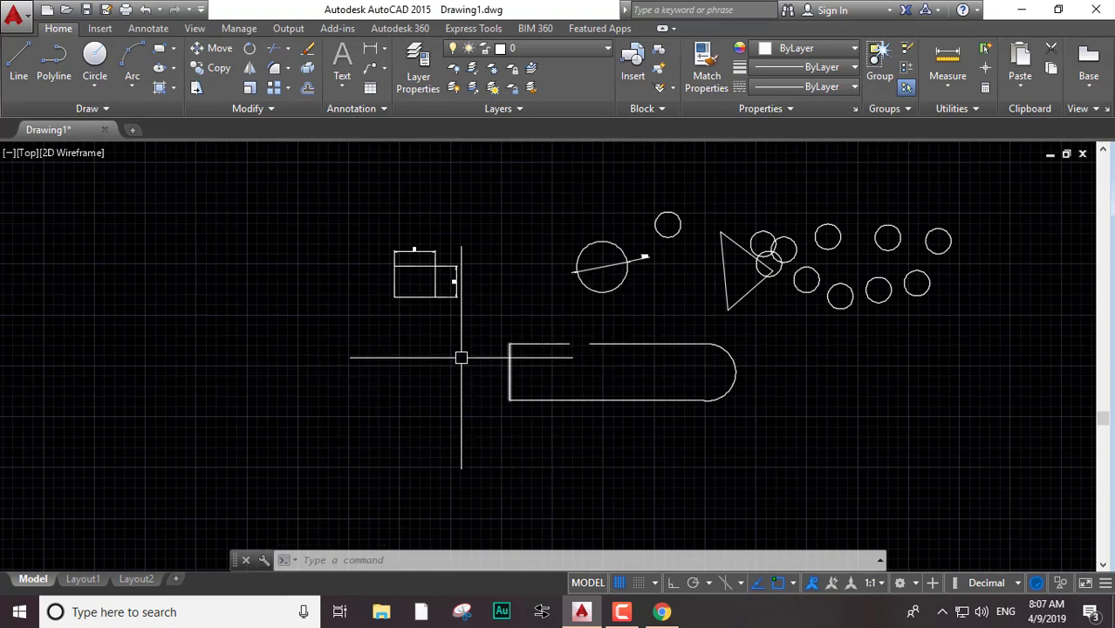
{"action": "scroll", "coordinate": [534, 402], "scroll_direction": "up", "scroll_amount": 4}
{"action": "scroll", "coordinate": [533, 401], "scroll_direction": "up", "scroll_amount": 4}
{"action": "middle_click_drag", "start_coordinate": [388, 334], "coordinate": [493, 359]}
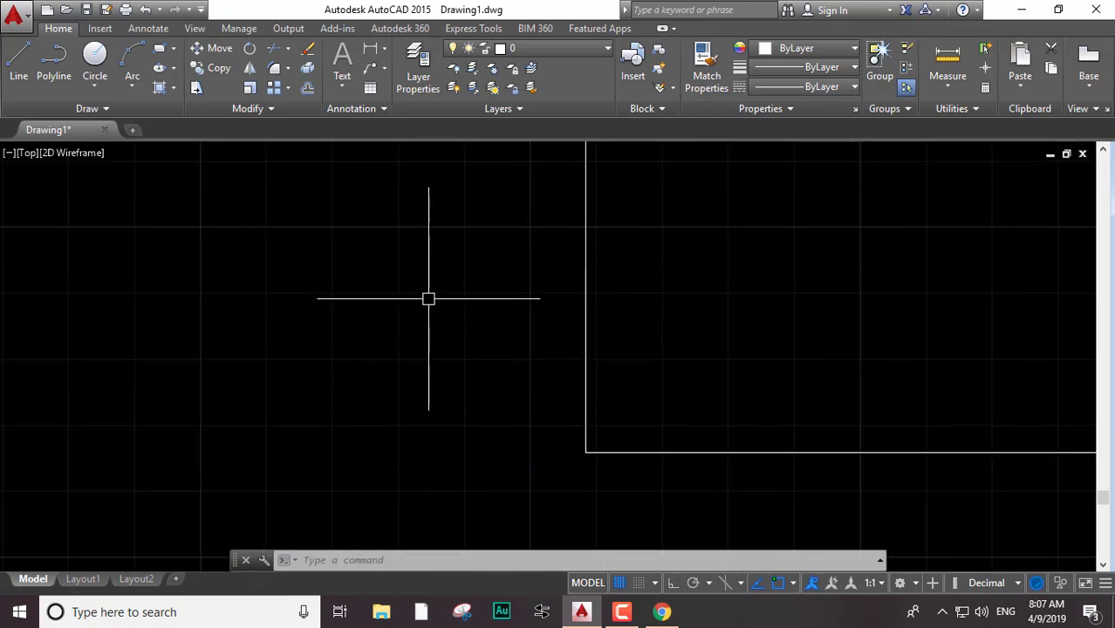
{"action": "scroll", "coordinate": [429, 298], "scroll_direction": "down", "scroll_amount": 2}
{"action": "scroll", "coordinate": [430, 297], "scroll_direction": "down", "scroll_amount": 2}
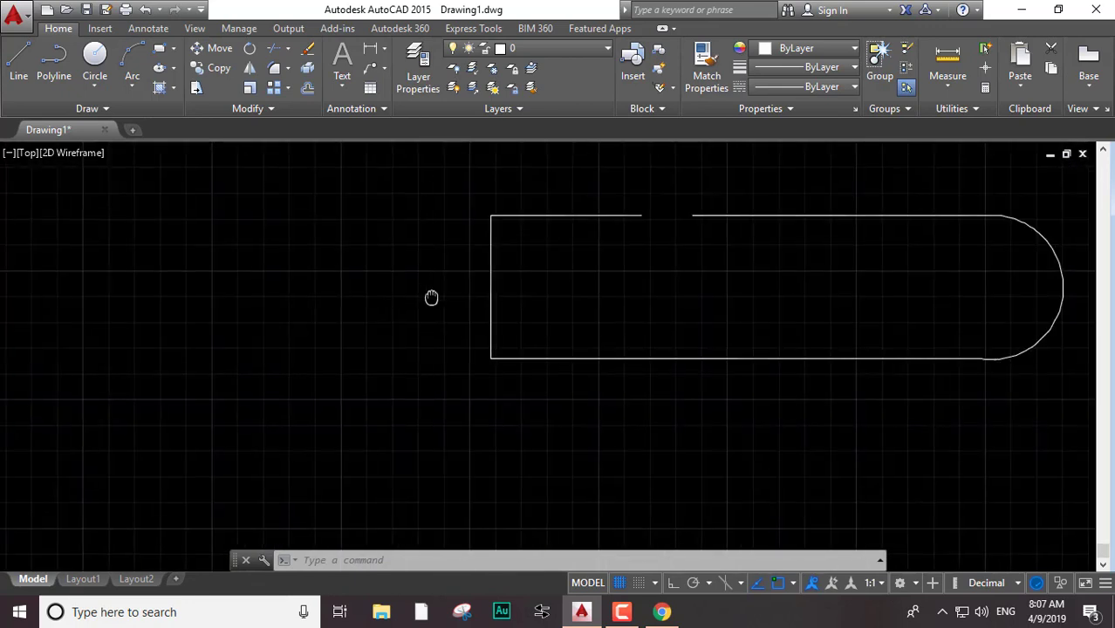
{"action": "middle_click_drag", "start_coordinate": [431, 297], "coordinate": [499, 347]}
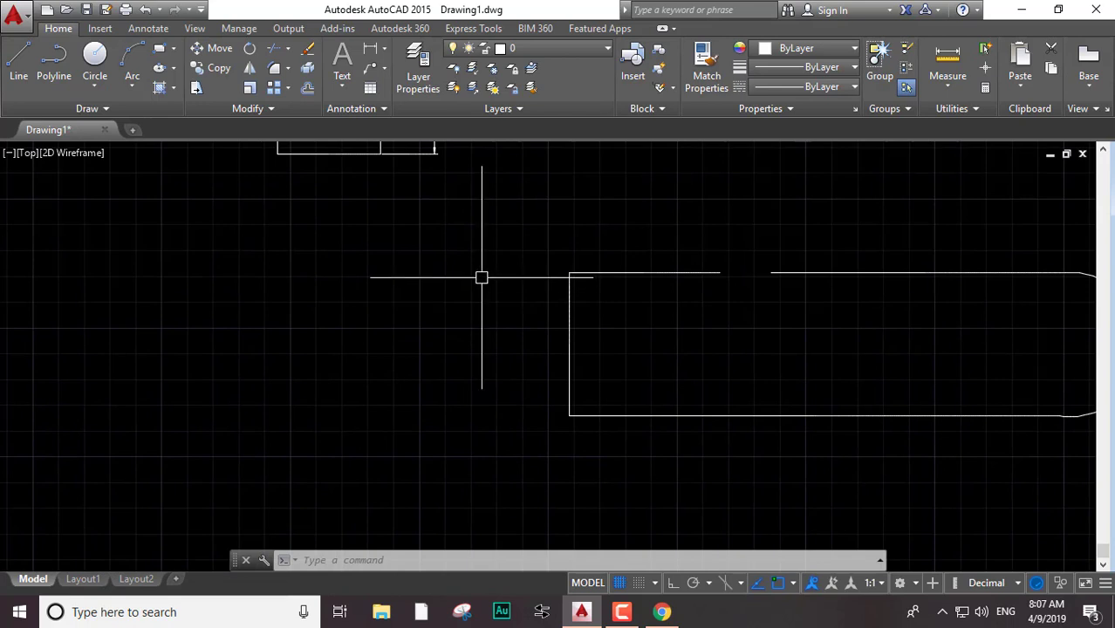
Draw a short vertical line left of the slot with Ortho on
{"action": "type", "text": "l"}
{"action": "key", "text": "Return"}
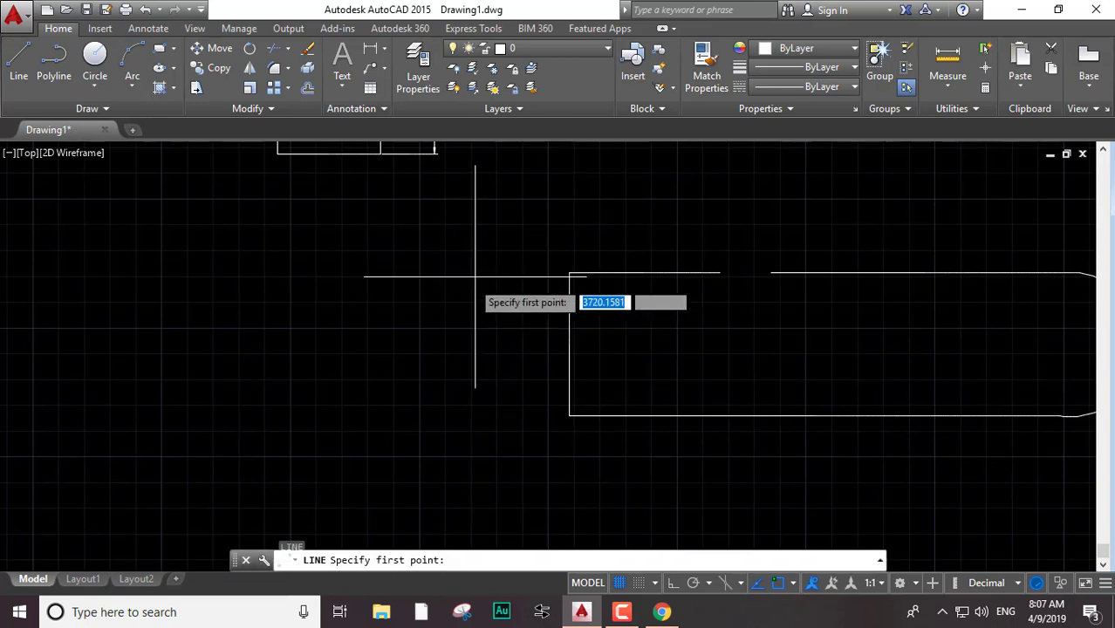
{"action": "left_click", "coordinate": [475, 251]}
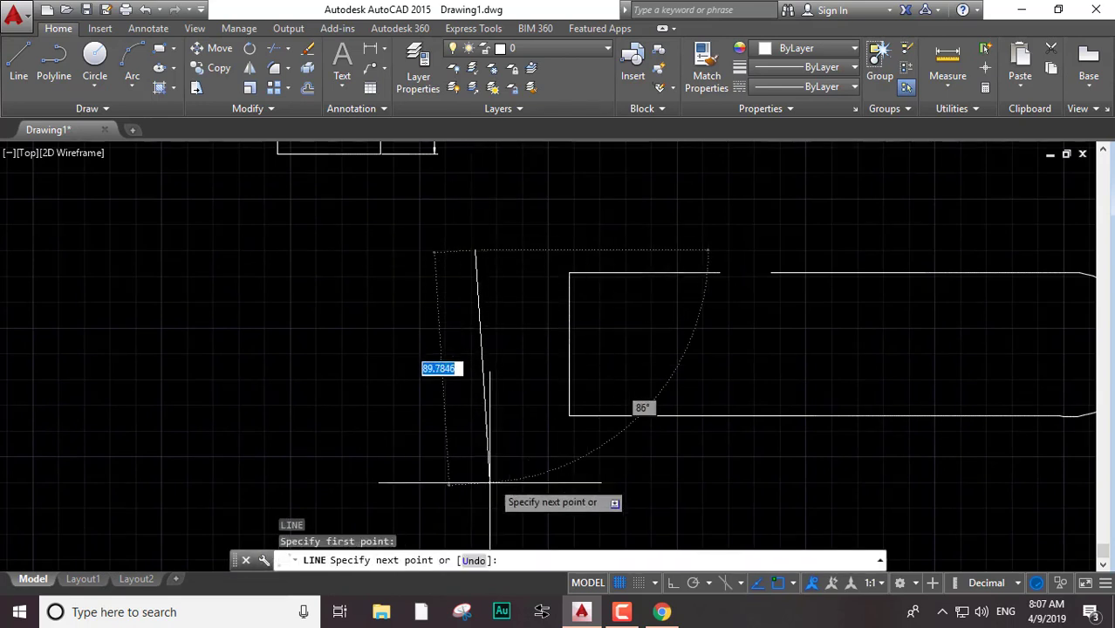
{"action": "left_click", "coordinate": [671, 585]}
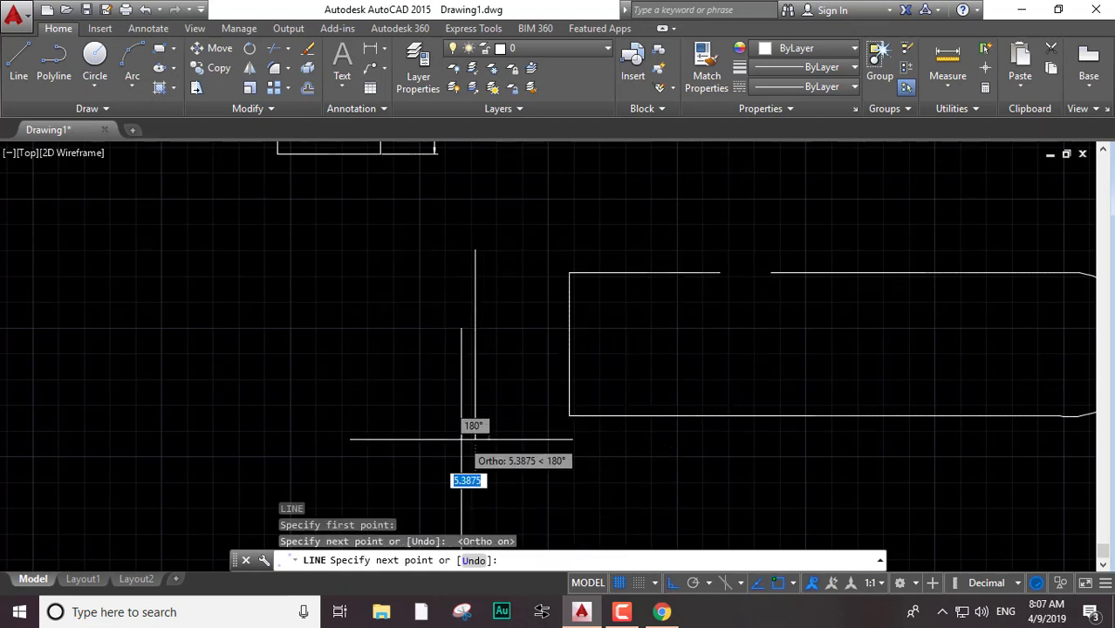
{"action": "key", "text": "Escape"}
{"action": "scroll", "coordinate": [366, 245], "scroll_direction": "down", "scroll_amount": 3}
{"action": "left_click", "coordinate": [368, 239]}
{"action": "key", "text": "Escape"}
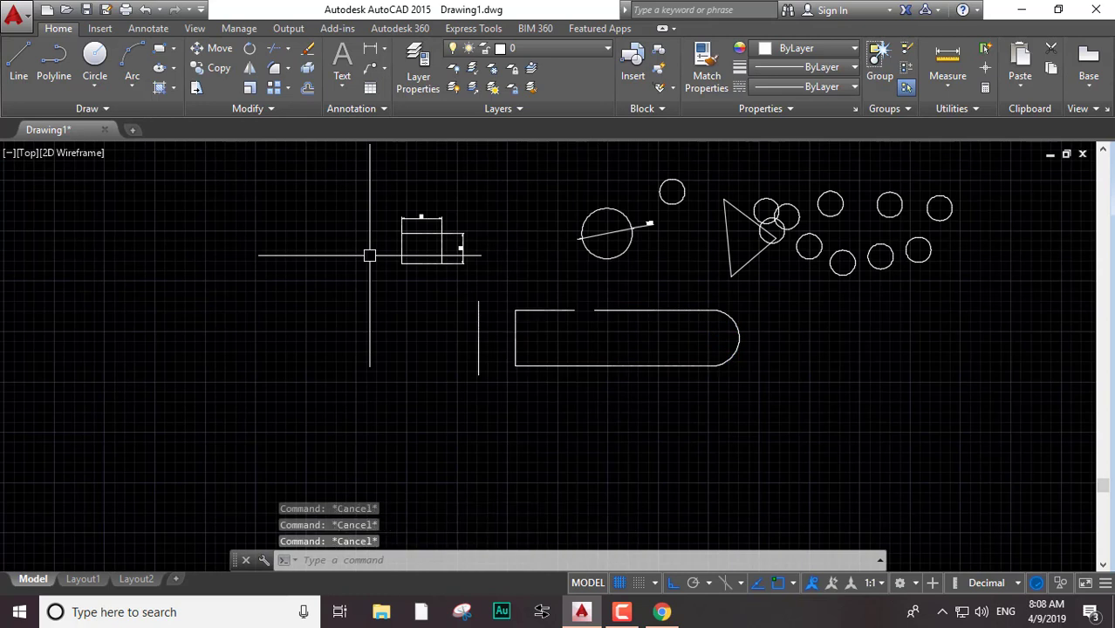
{"action": "type", "text": "mi"}
Mirror the five slot objects across the new vertical line, keeping the original
{"action": "key", "text": "Return"}
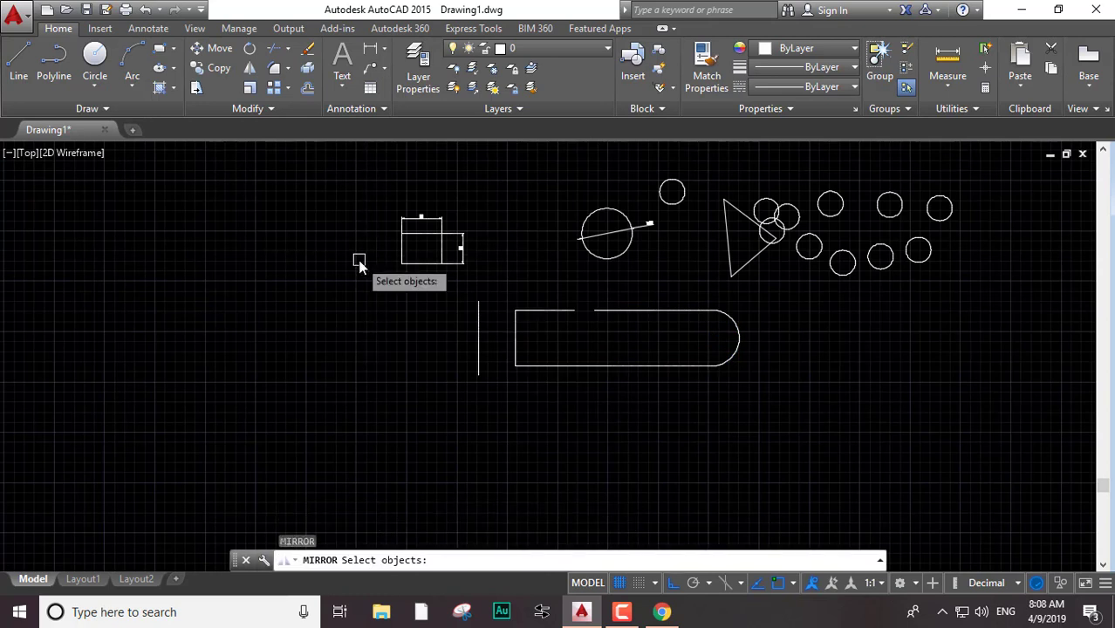
{"action": "left_click", "coordinate": [746, 293]}
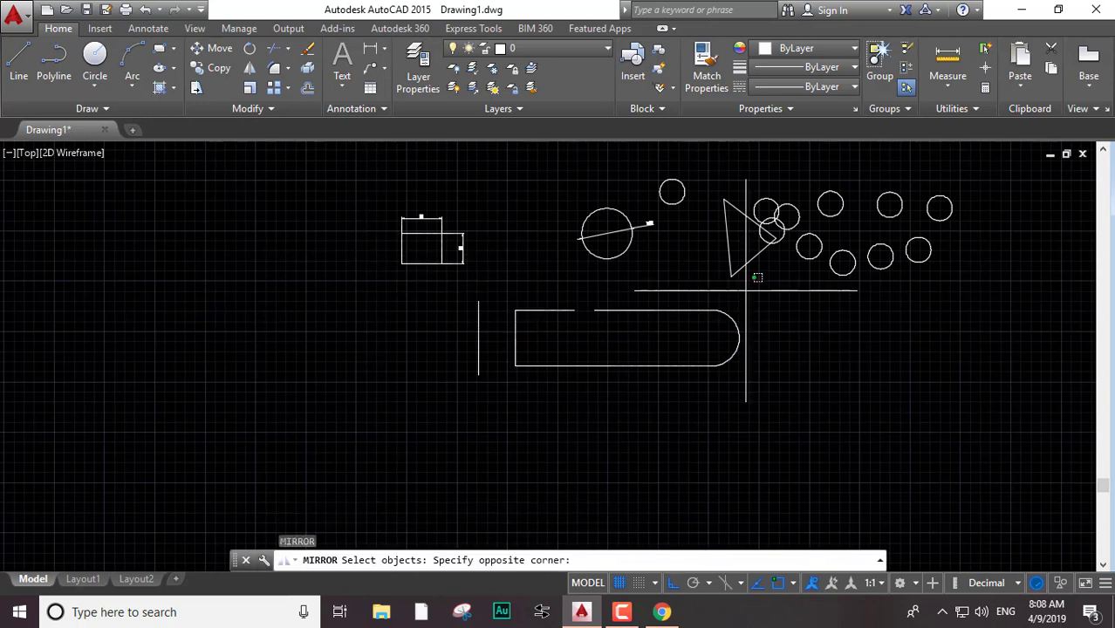
{"action": "left_click", "coordinate": [502, 408]}
{"action": "key", "text": "Return"}
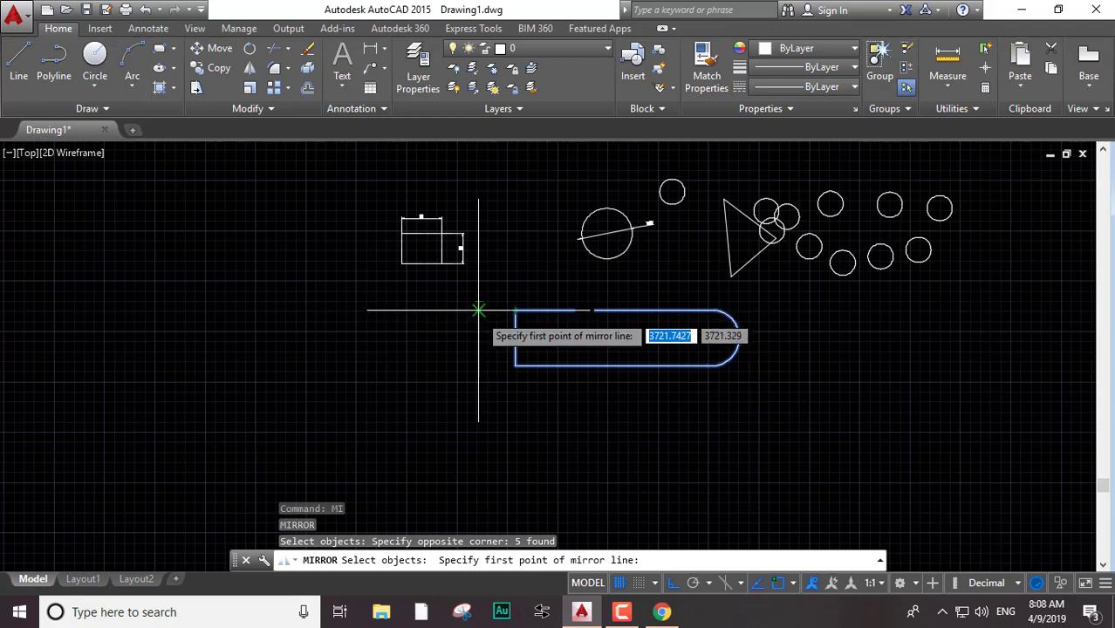
{"action": "left_click", "coordinate": [478, 310]}
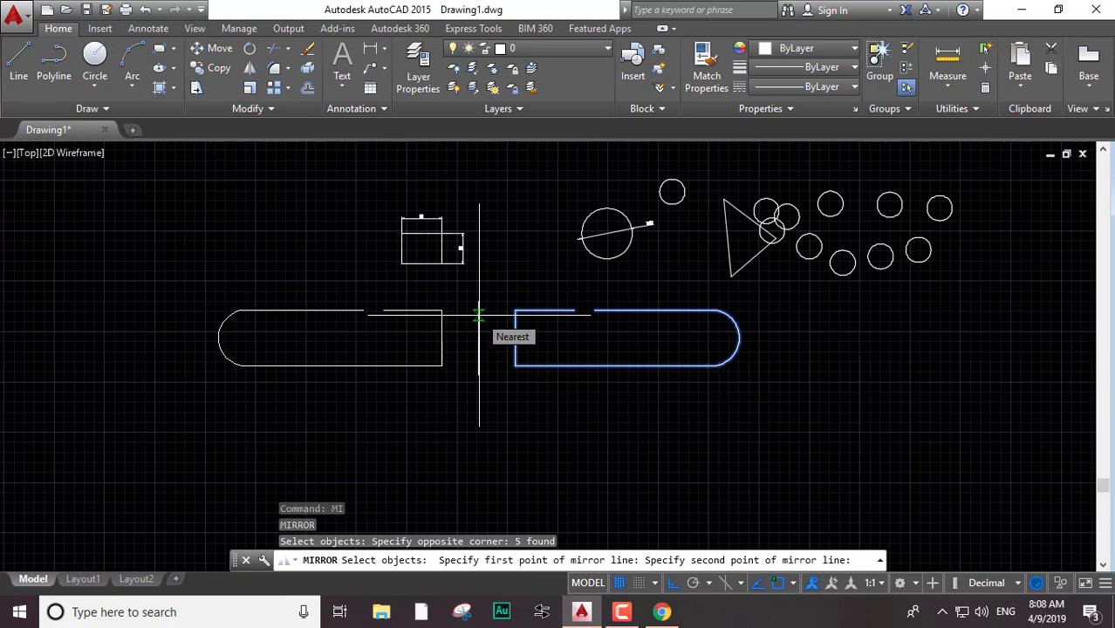
{"action": "left_click", "coordinate": [478, 312]}
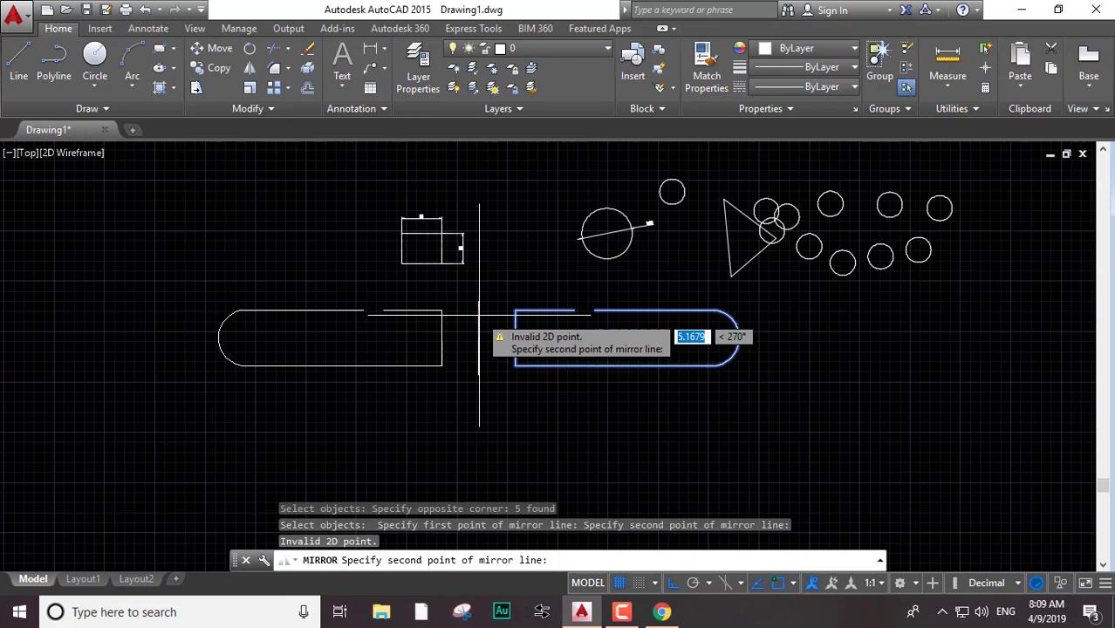
{"action": "left_click", "coordinate": [478, 360]}
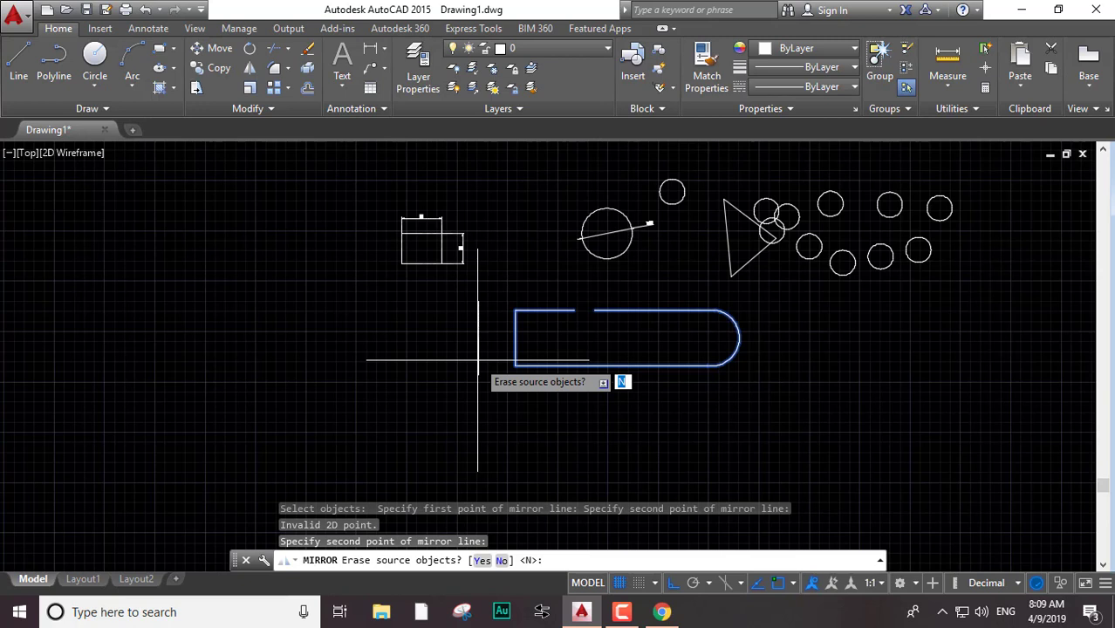
{"action": "key", "text": "Return"}
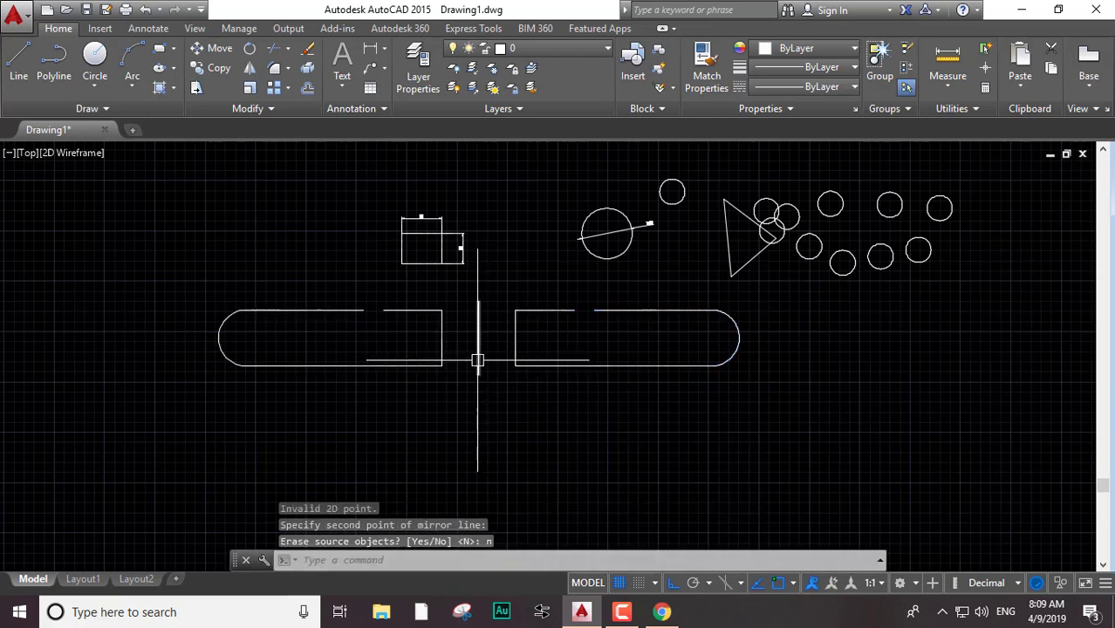
{"action": "scroll", "coordinate": [468, 365], "scroll_direction": "up", "scroll_amount": 2}
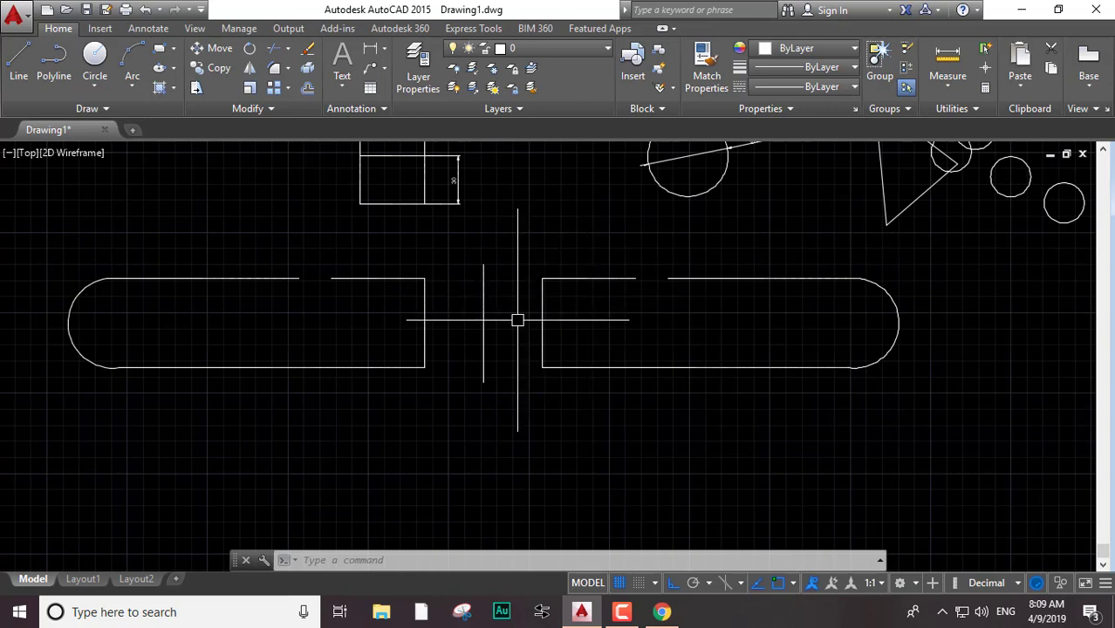
{"action": "scroll", "coordinate": [420, 394], "scroll_direction": "down", "scroll_amount": 2}
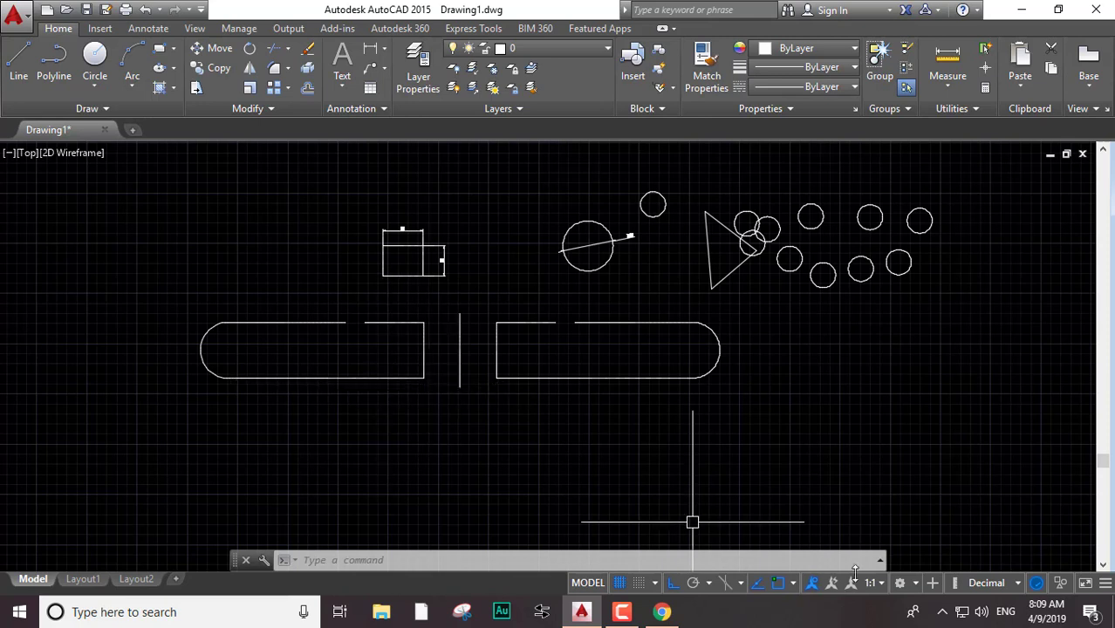
{"action": "scroll", "coordinate": [451, 336], "scroll_direction": "up", "scroll_amount": 2}
{"action": "mouse_move", "coordinate": [513, 405]}
{"action": "middle_mouse_down"}
{"action": "mouse_move", "coordinate": [497, 328]}
{"action": "mouse_move", "coordinate": [438, 326]}
{"action": "mouse_move", "coordinate": [403, 376]}
{"action": "middle_mouse_up"}
{"action": "scroll", "coordinate": [467, 296], "scroll_direction": "up", "scroll_amount": 2}
{"action": "scroll", "coordinate": [463, 373], "scroll_direction": "up", "scroll_amount": 2}
{"action": "scroll", "coordinate": [463, 376], "scroll_direction": "up", "scroll_amount": 4}
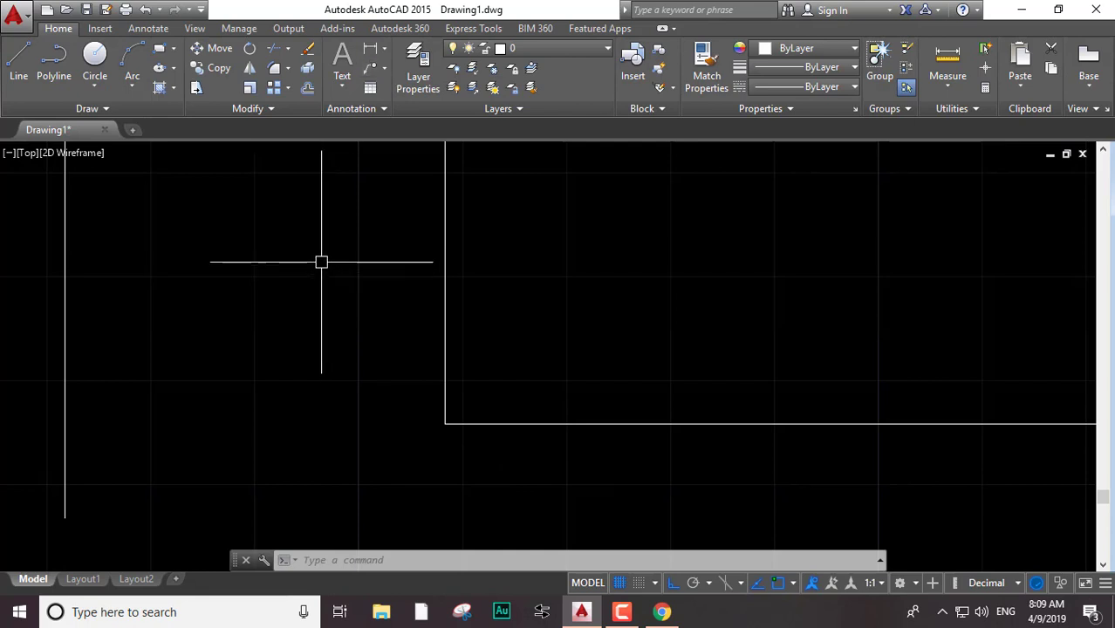
Launch FILLET and zoom out to the right-hand rectangle's corner
{"action": "type", "text": "i"}
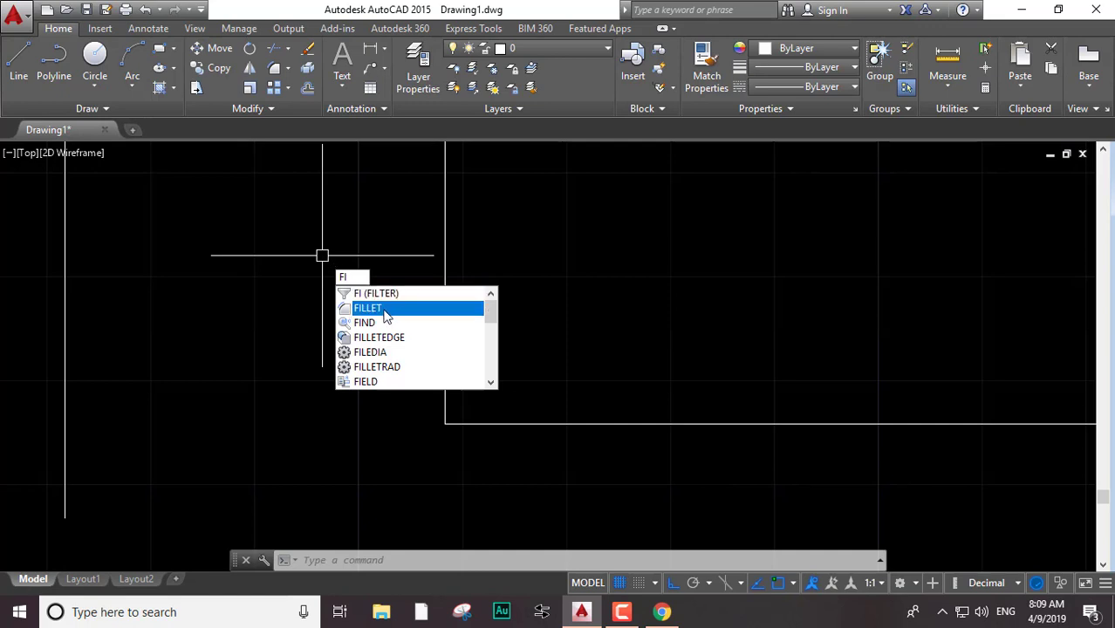
{"action": "type", "text": "l"}
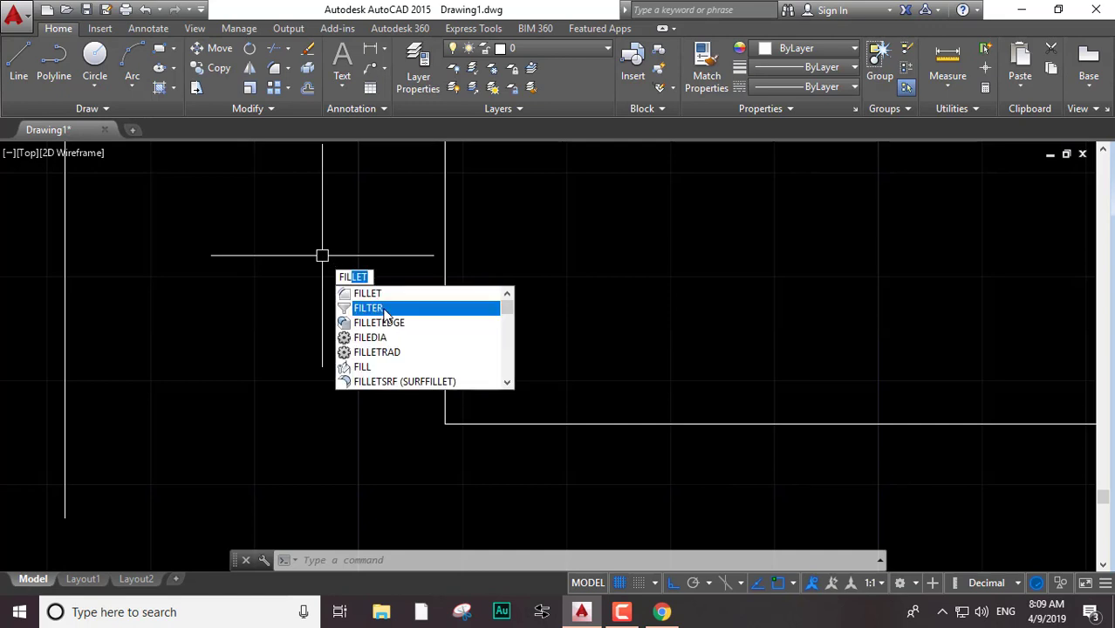
{"action": "key", "text": "Return"}
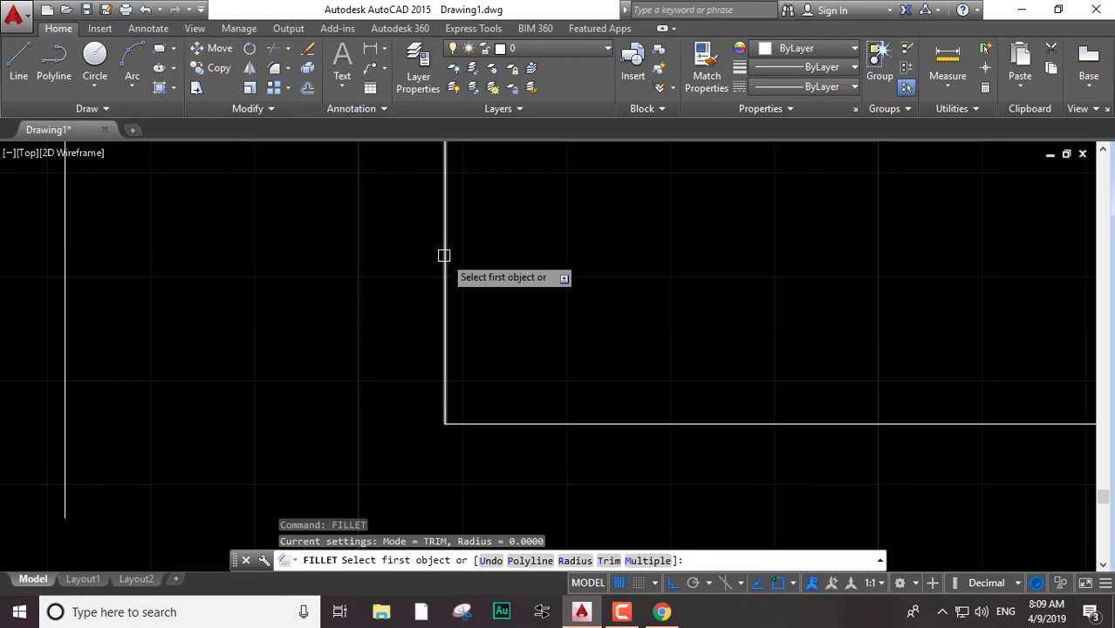
{"action": "scroll", "coordinate": [572, 274], "scroll_direction": "down", "scroll_amount": 2}
{"action": "scroll", "coordinate": [592, 261], "scroll_direction": "down", "scroll_amount": 2}
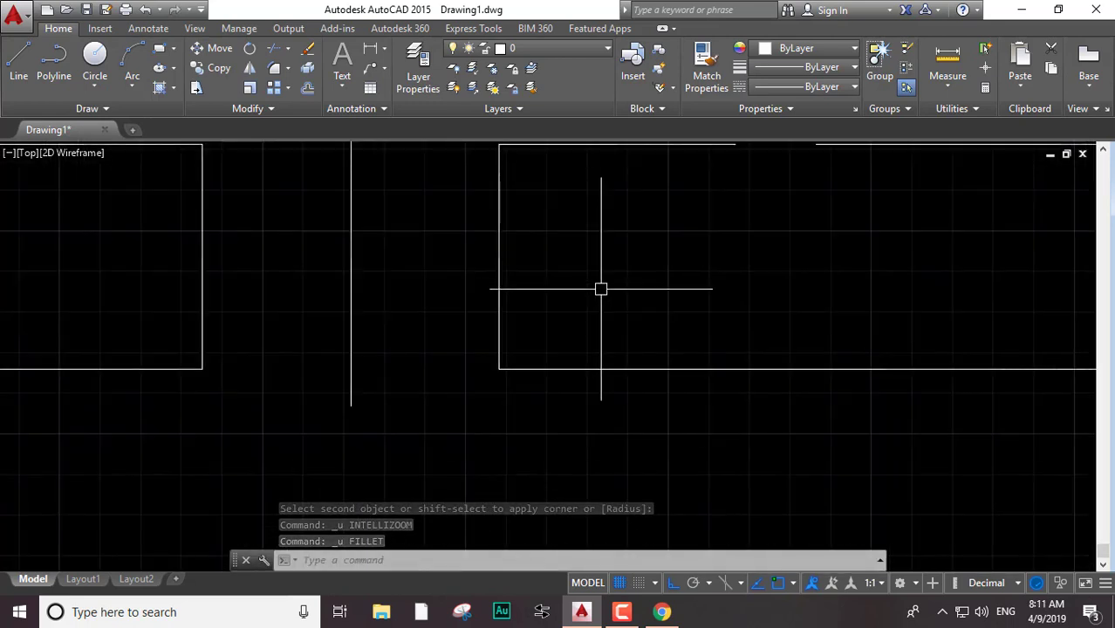
{"action": "type", "text": "fil"}
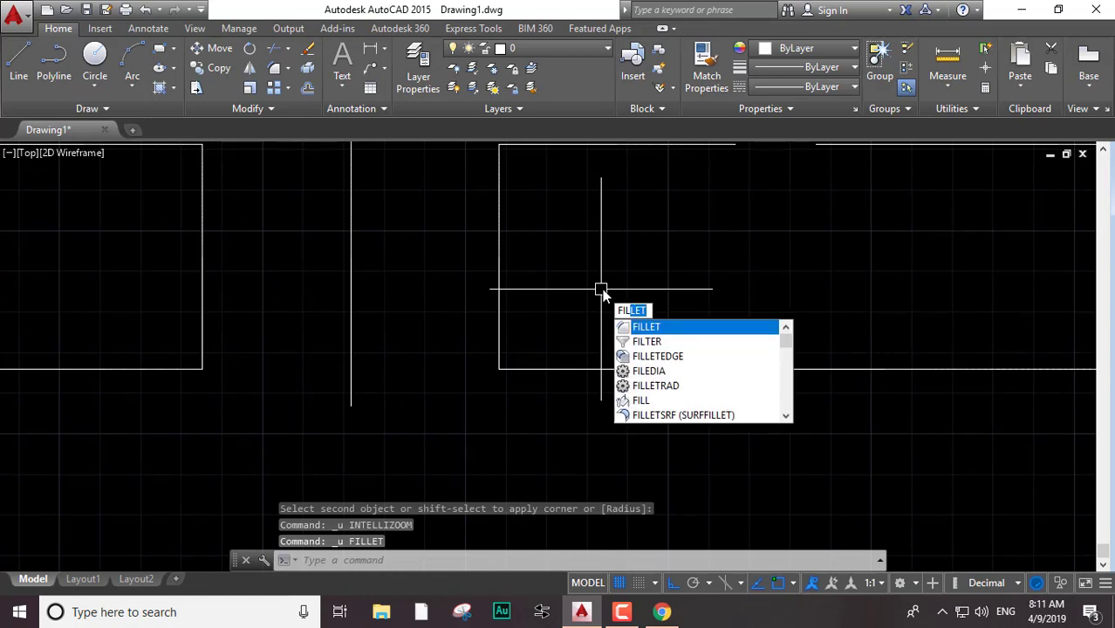
{"action": "key", "text": "Return"}
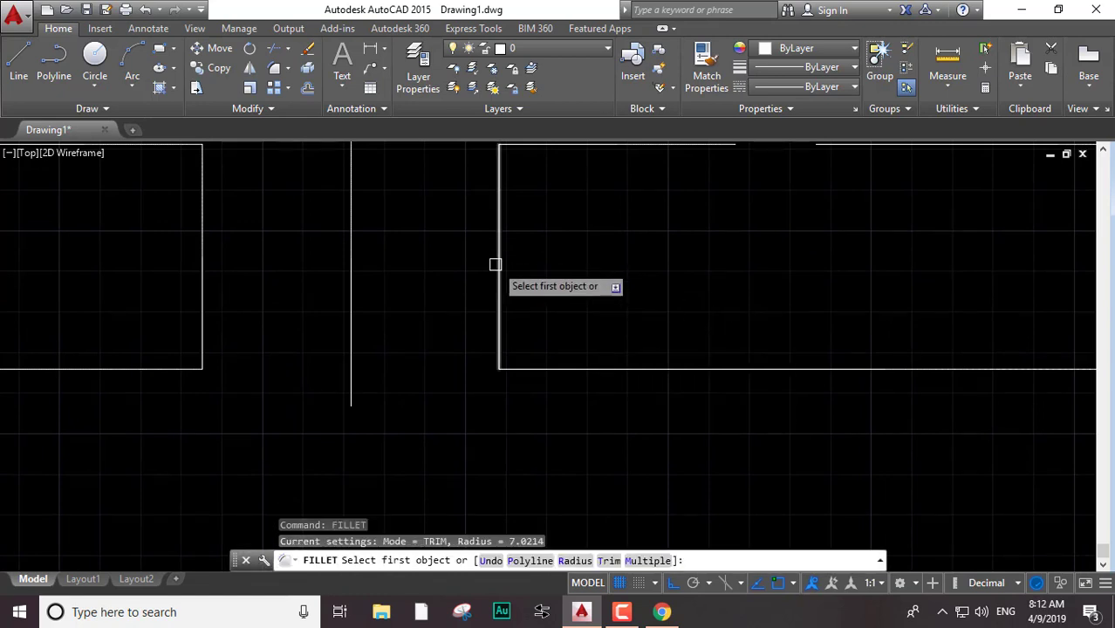
Fillet the vertical and bottom edges of the lower-left corner with radius 15
{"action": "left_click", "coordinate": [495, 265]}
{"action": "type", "text": "r"}
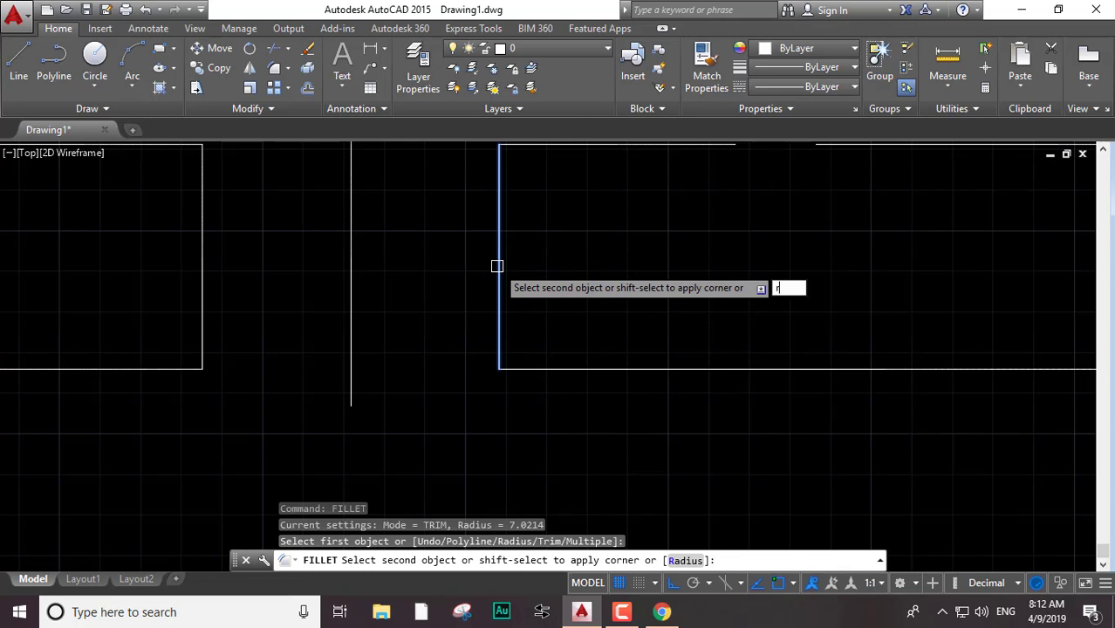
{"action": "key", "text": "Return"}
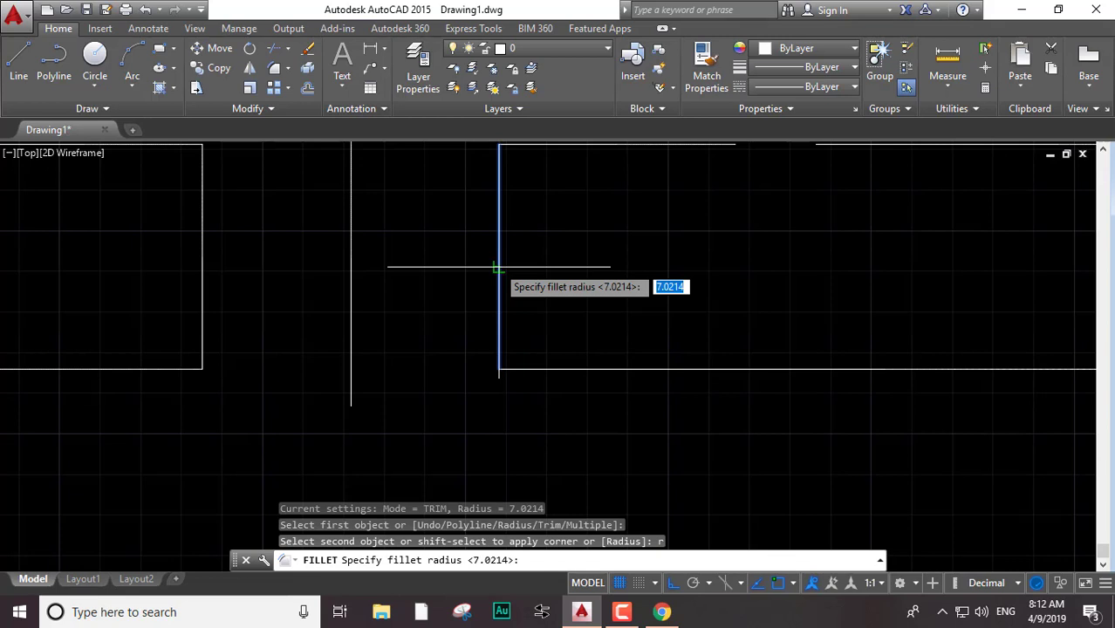
{"action": "type", "text": "15"}
{"action": "key", "text": "Return"}
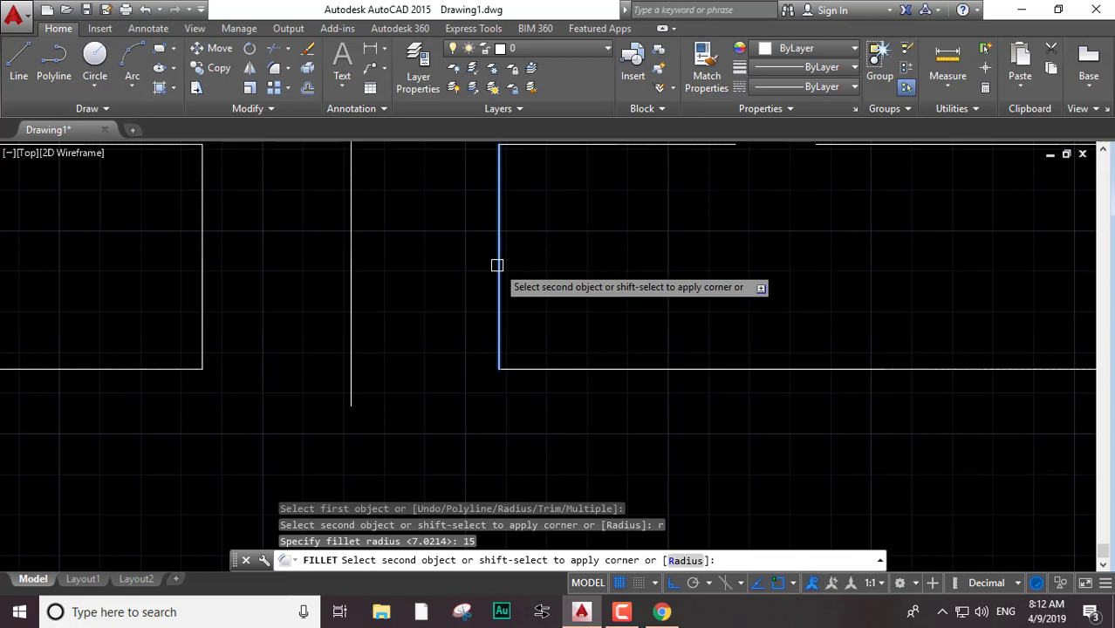
{"action": "left_click", "coordinate": [605, 372]}
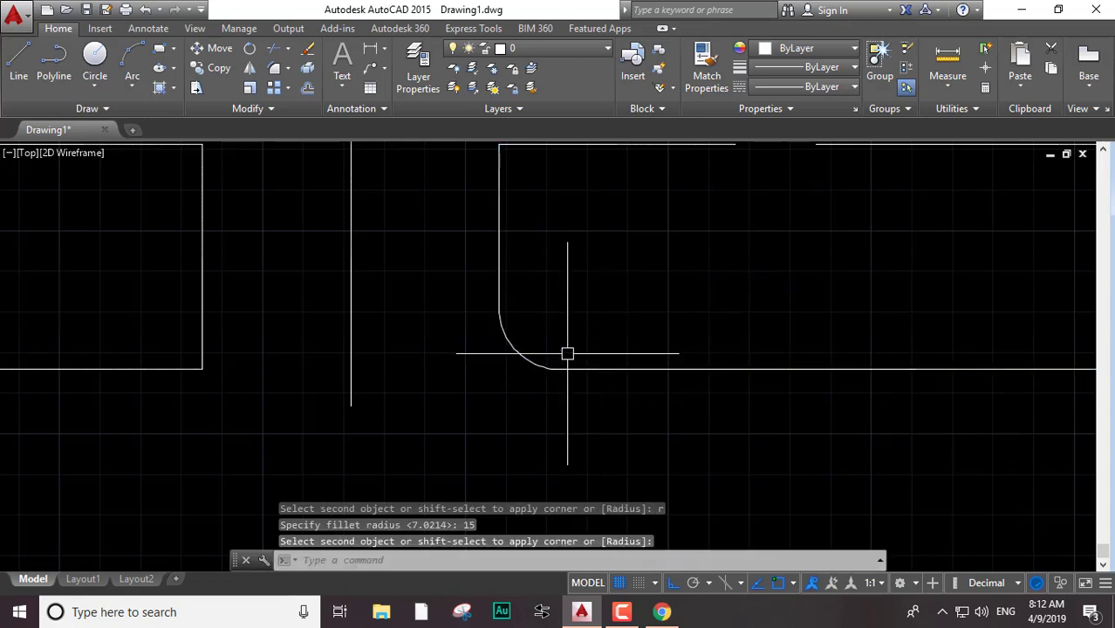
{"action": "scroll", "coordinate": [519, 355], "scroll_direction": "up", "scroll_amount": 1}
{"action": "scroll", "coordinate": [482, 323], "scroll_direction": "up", "scroll_amount": 2}
{"action": "scroll", "coordinate": [490, 318], "scroll_direction": "down", "scroll_amount": 3}
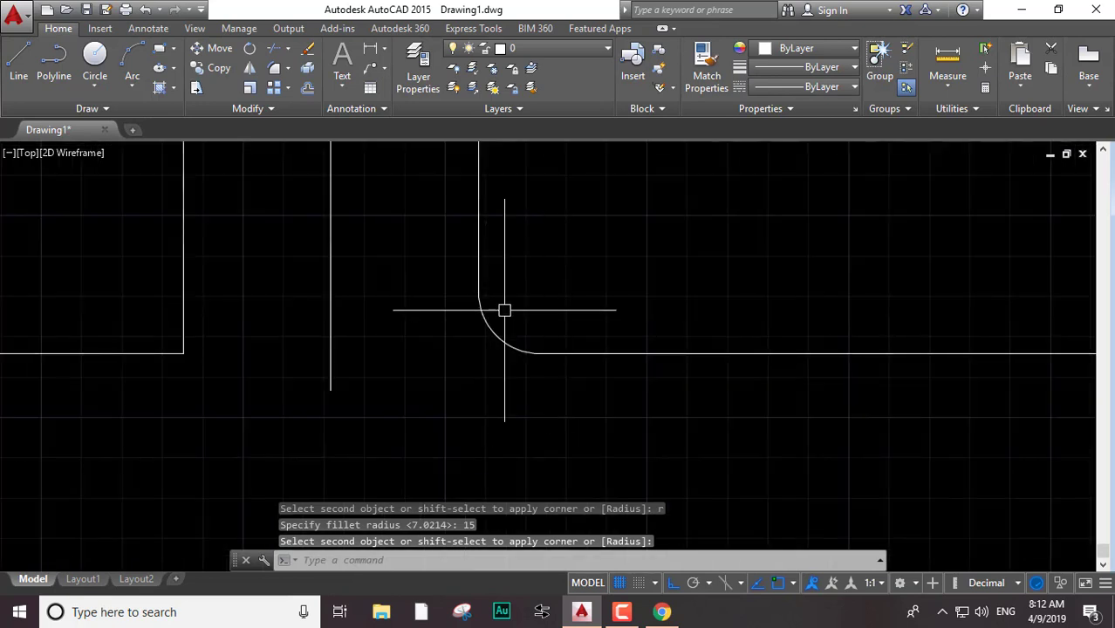
{"action": "key", "text": "Escape"}
{"action": "key", "text": "Escape"}
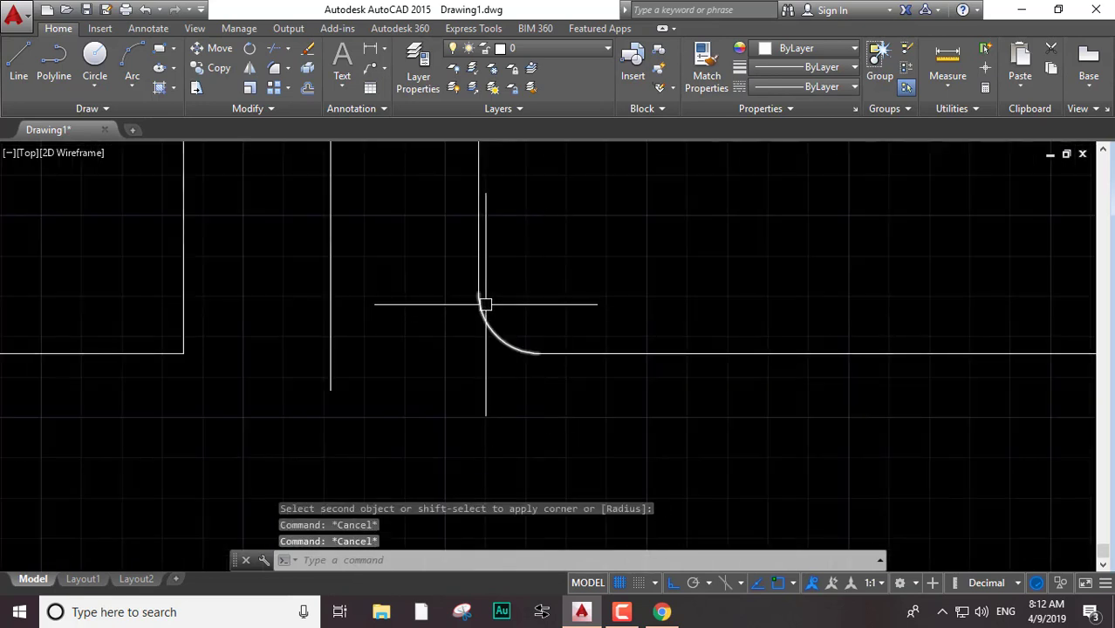
{"action": "key", "text": "Escape"}
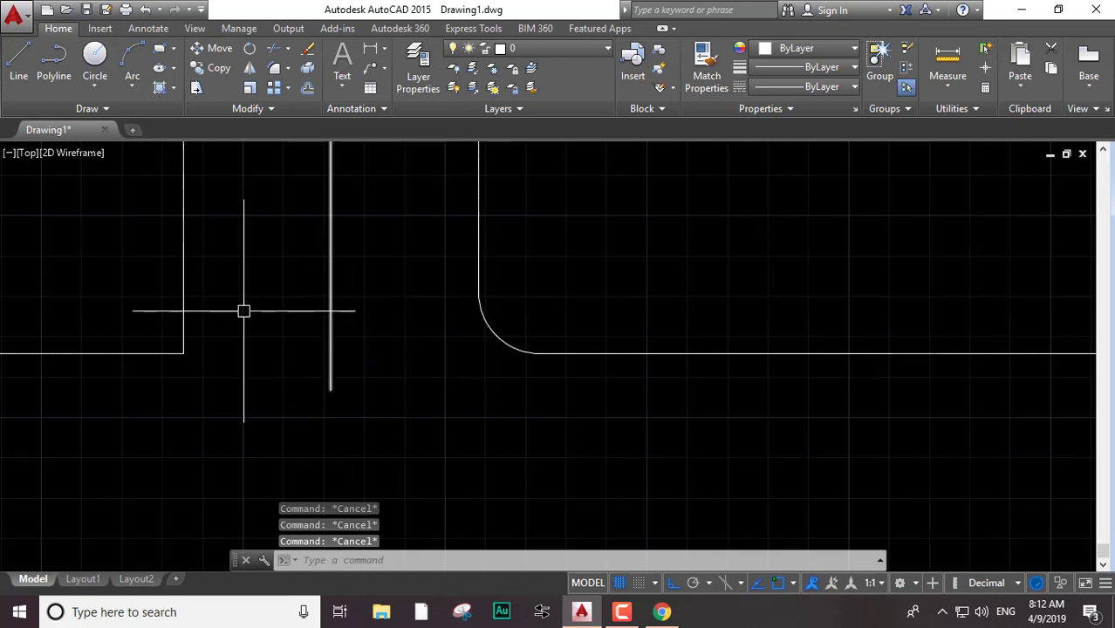
Draw a short horizontal line in the empty space below the shapes
{"action": "middle_click_drag", "start_coordinate": [321, 376], "coordinate": [651, 321]}
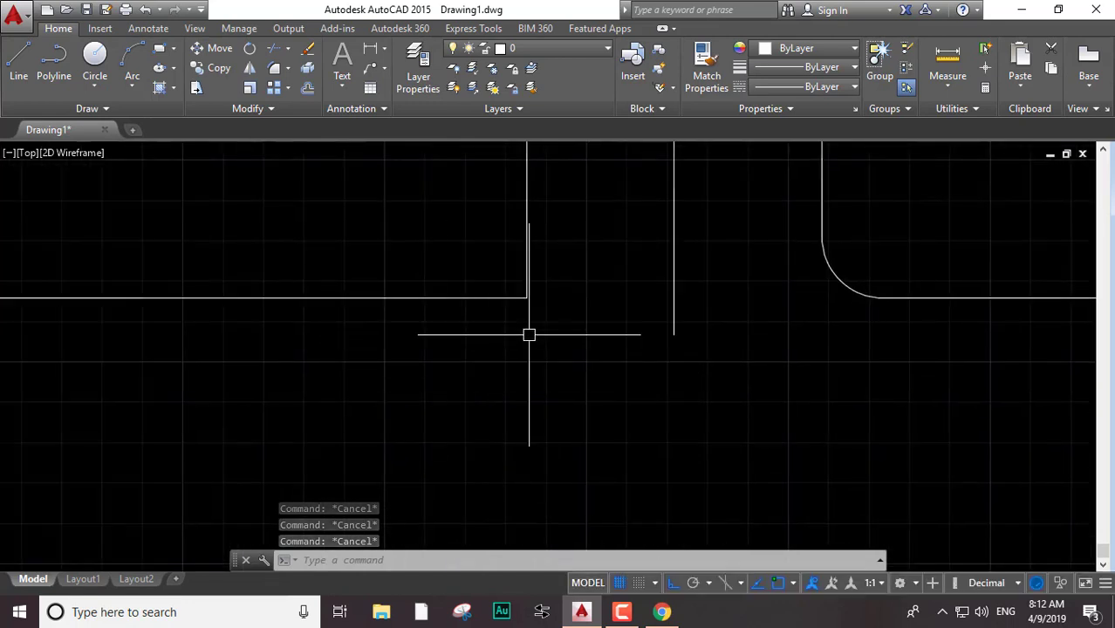
{"action": "type", "text": "l"}
{"action": "key", "text": "Return"}
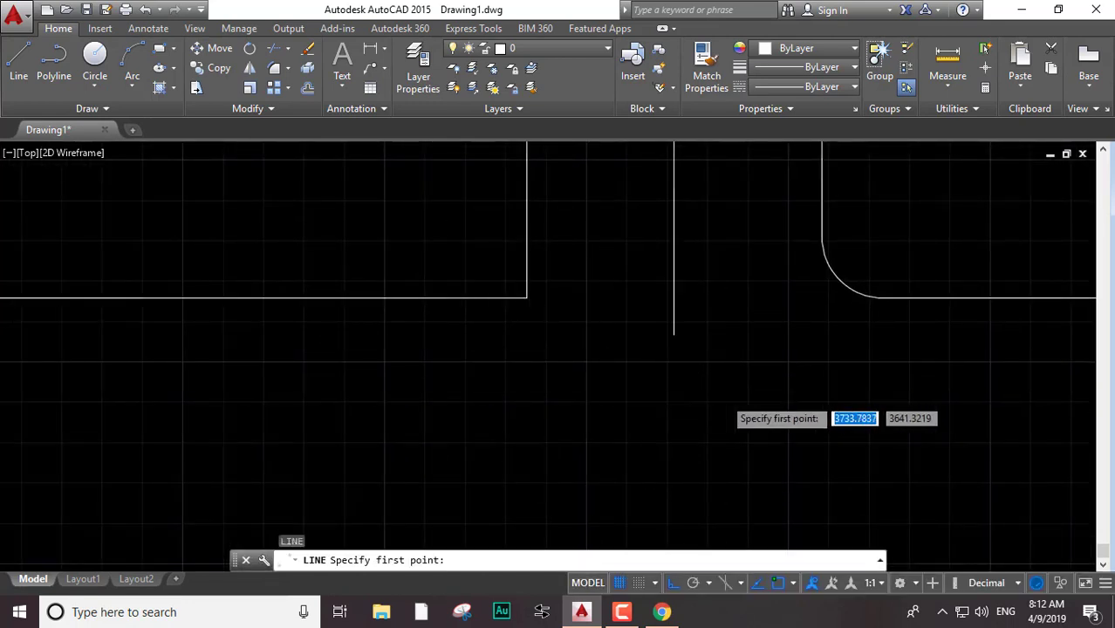
{"action": "left_click", "coordinate": [723, 397]}
{"action": "left_click", "coordinate": [1000, 397]}
{"action": "key", "text": "Escape"}
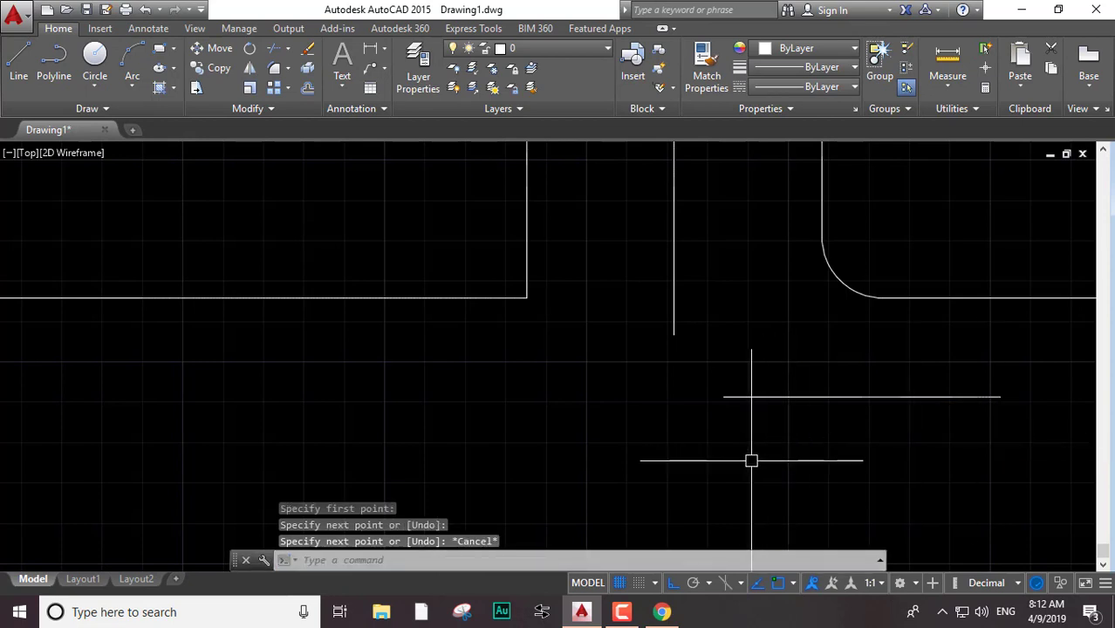
Draw a short vertical line near the left end of the horizontal line
{"action": "key", "text": "Return"}
{"action": "left_click", "coordinate": [731, 458]}
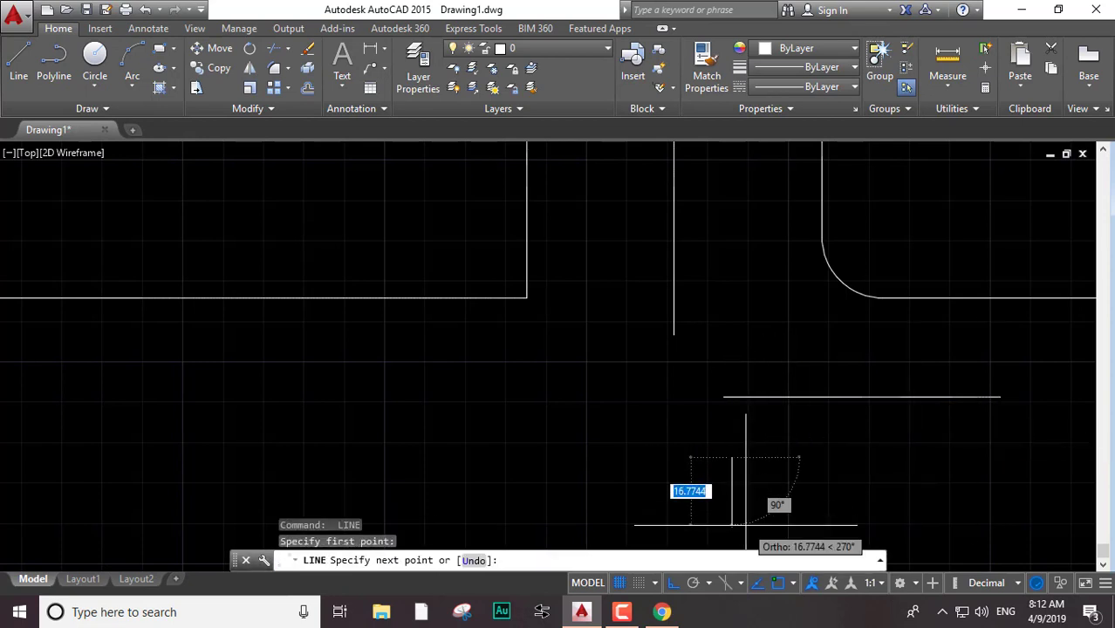
{"action": "key", "text": "Escape"}
{"action": "key", "text": "Escape"}
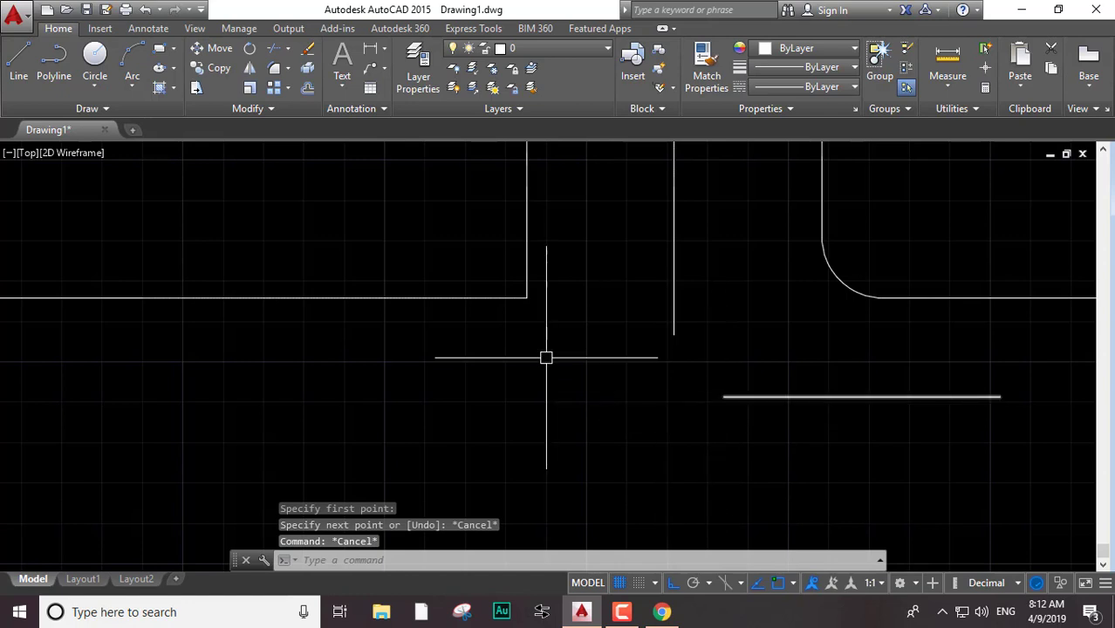
{"action": "type", "text": "l"}
{"action": "key", "text": "Return"}
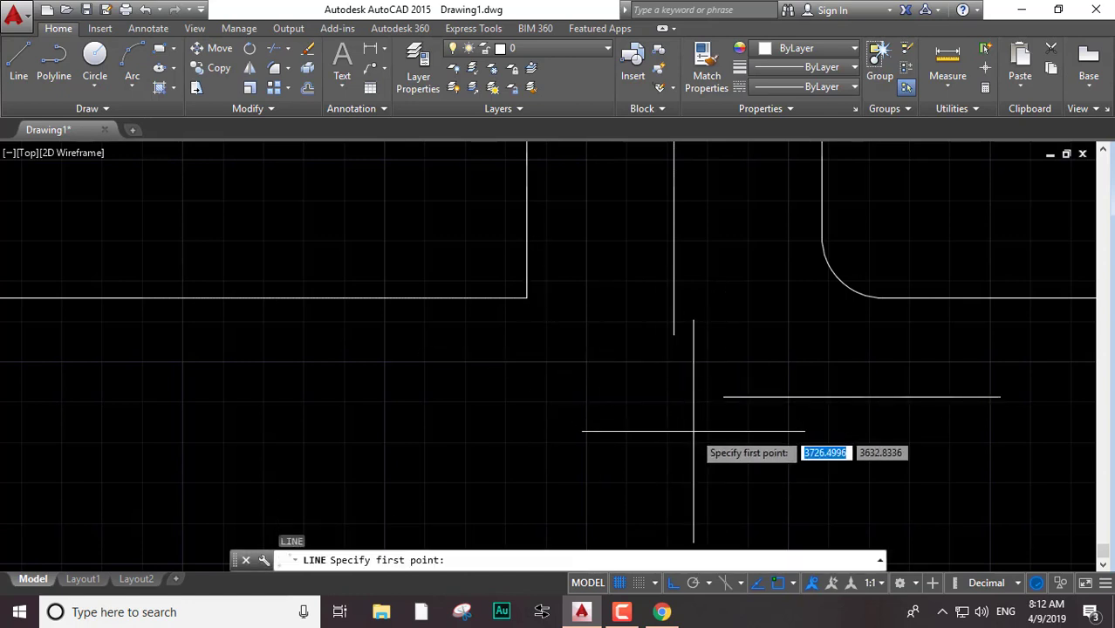
{"action": "left_click", "coordinate": [693, 449]}
{"action": "key", "text": "Escape"}
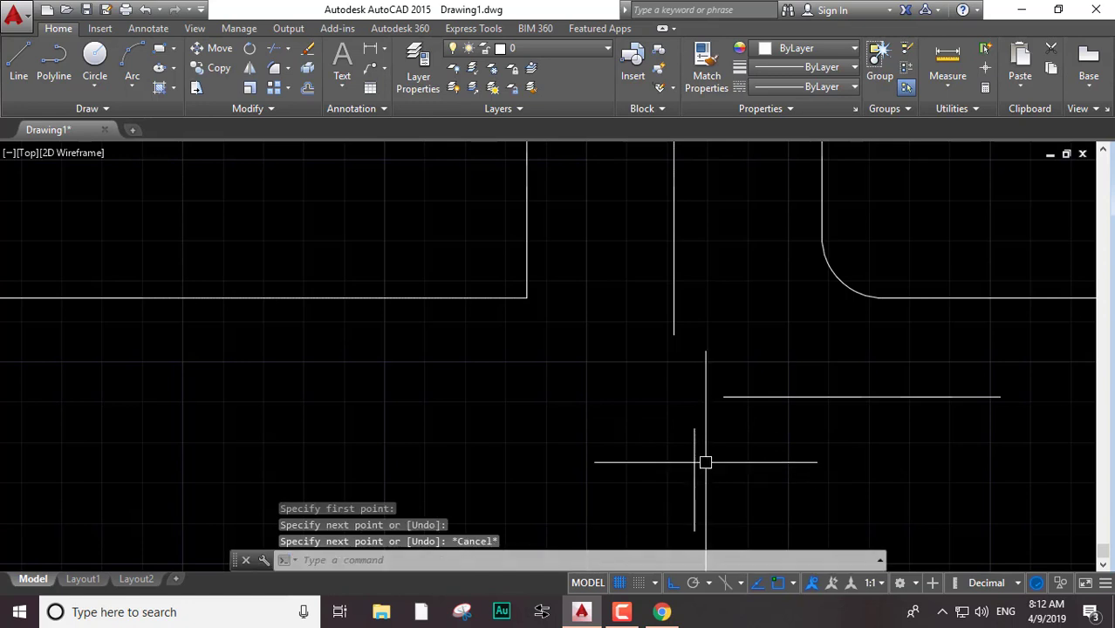
Centre the two new lines in view and start FILLET at radius 15
{"action": "scroll", "coordinate": [704, 428], "scroll_direction": "up", "scroll_amount": 4}
{"action": "middle_click_drag", "start_coordinate": [704, 428], "coordinate": [637, 301]}
{"action": "scroll", "coordinate": [641, 297], "scroll_direction": "down", "scroll_amount": 2}
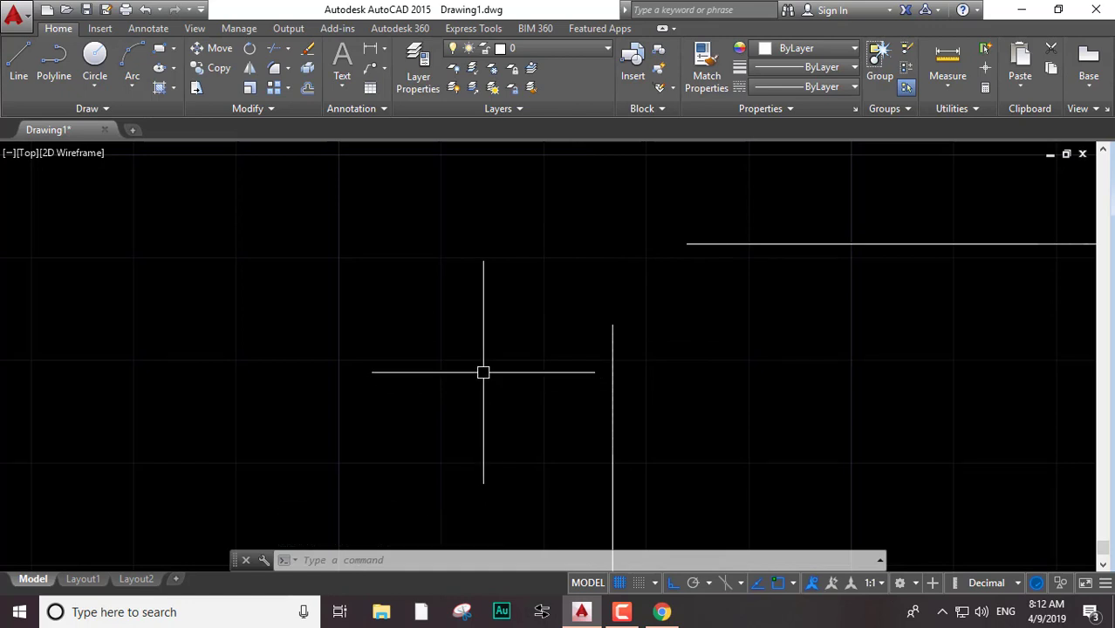
{"action": "type", "text": "fil"}
{"action": "key", "text": "Return"}
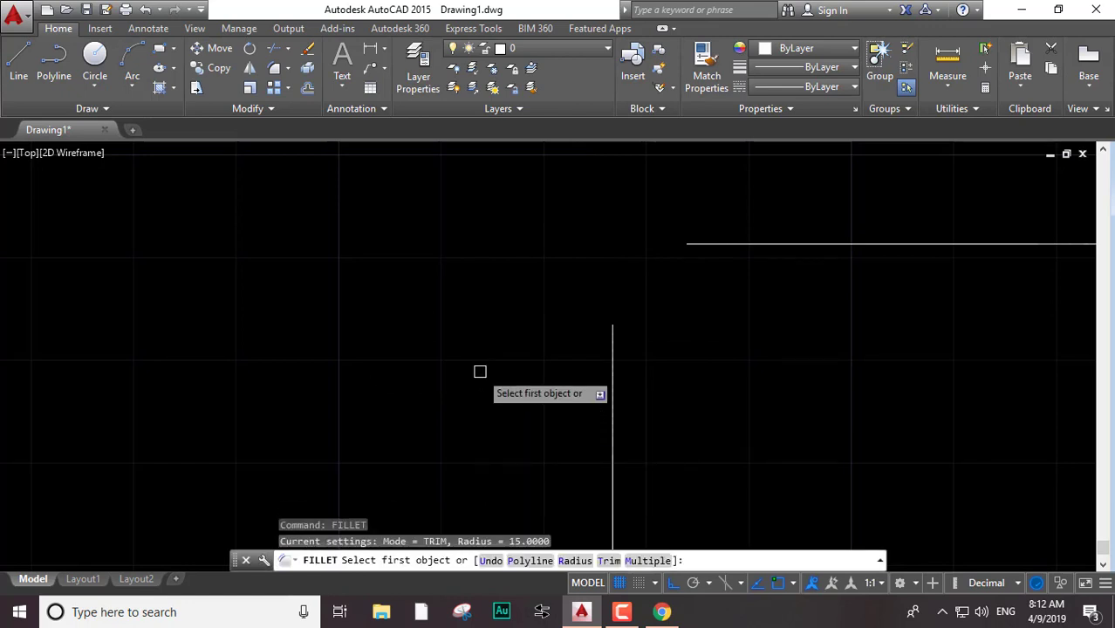
Round the corner between the vertical and horizontal lines at radius 15
{"action": "left_click", "coordinate": [613, 362]}
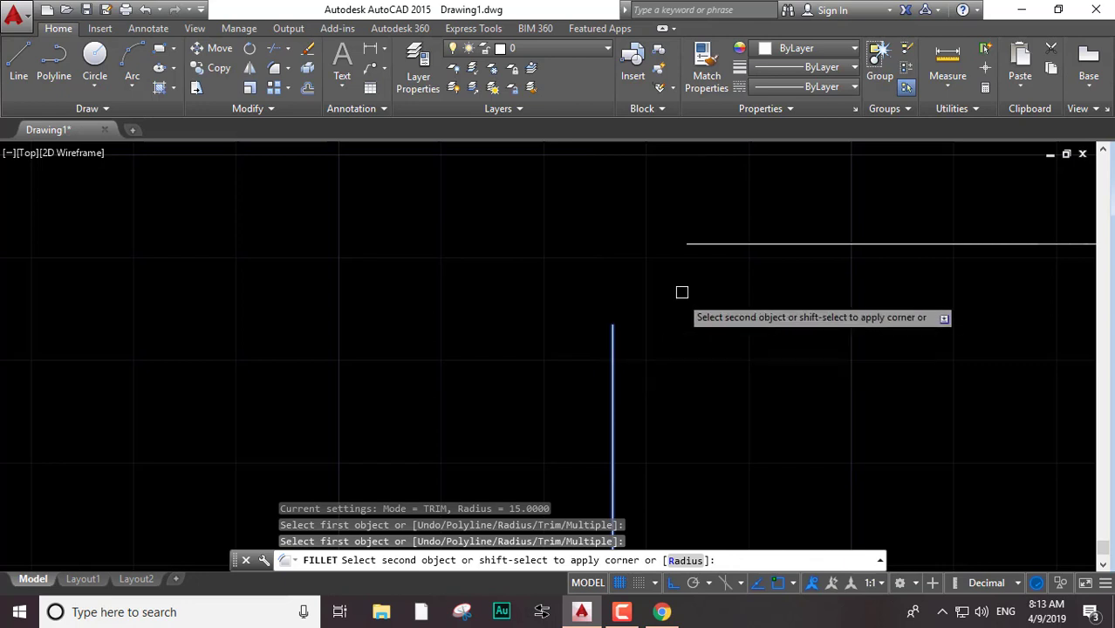
{"action": "left_click", "coordinate": [699, 247]}
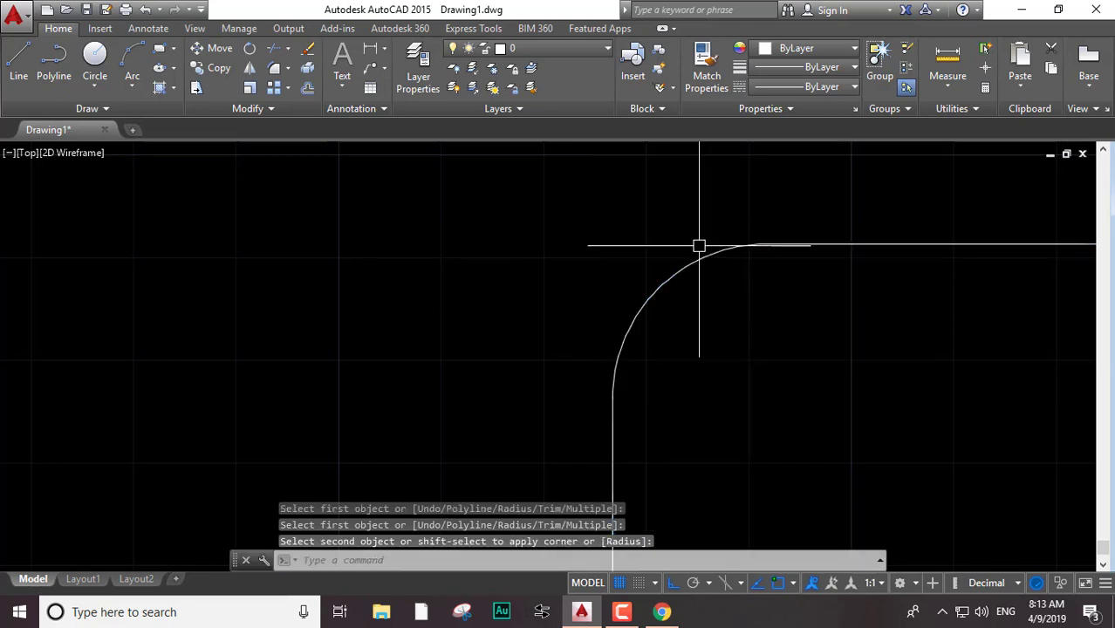
{"action": "key", "text": "Return"}
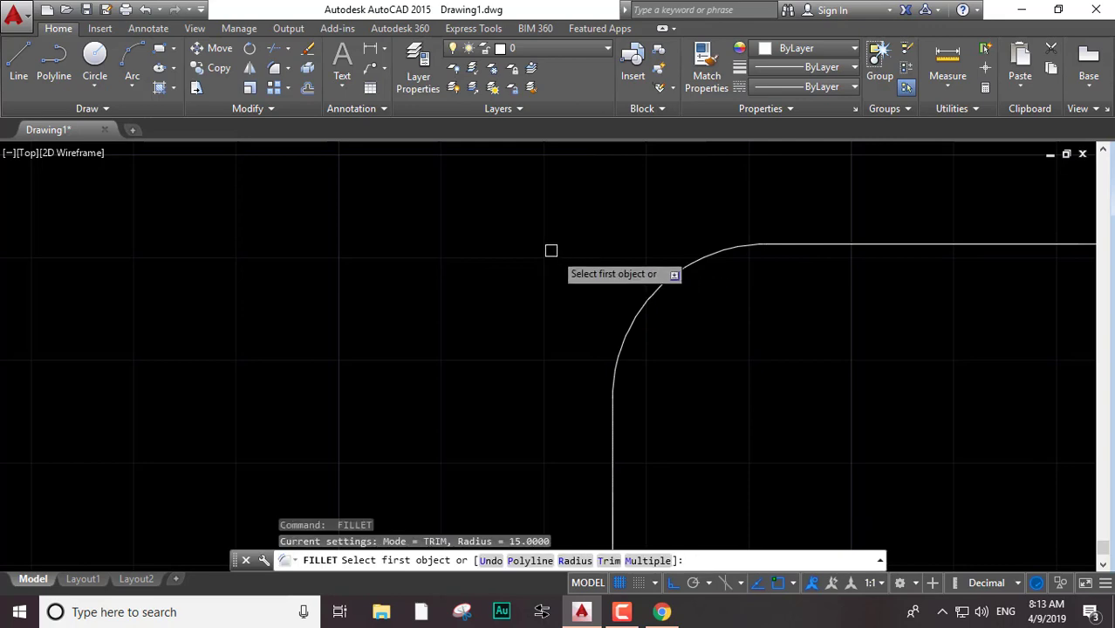
{"action": "key", "text": "Escape"}
Pan and zoom to bring the neighbouring rounded shapes into view
{"action": "scroll", "coordinate": [632, 264], "scroll_direction": "down", "scroll_amount": 5}
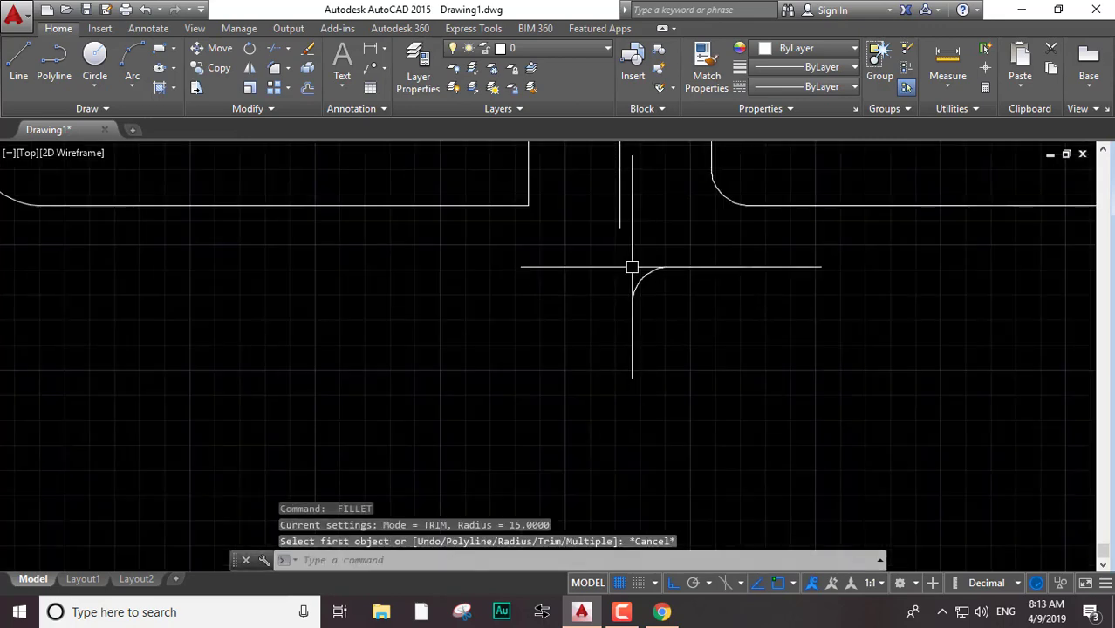
{"action": "middle_click_drag", "start_coordinate": [685, 327], "coordinate": [483, 293]}
{"action": "scroll", "coordinate": [483, 293], "scroll_direction": "down", "scroll_amount": 1}
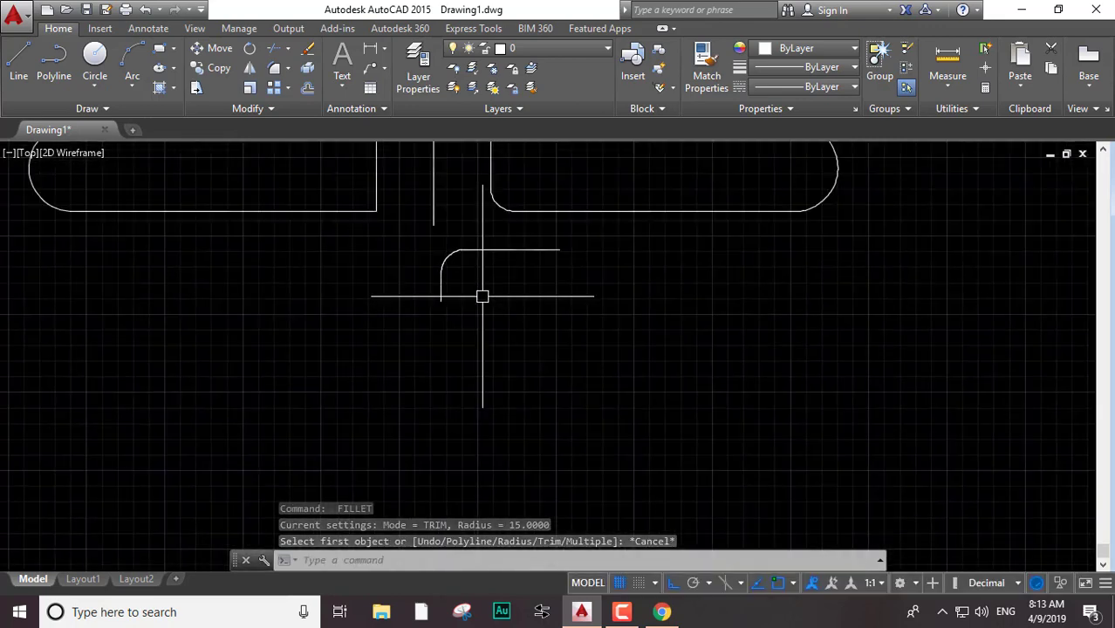
{"action": "scroll", "coordinate": [480, 296], "scroll_direction": "up", "scroll_amount": 1}
{"action": "mouse_move", "coordinate": [620, 338]}
{"action": "middle_mouse_down"}
{"action": "mouse_move", "coordinate": [575, 315]}
{"action": "mouse_move", "coordinate": [463, 311]}
{"action": "middle_mouse_up"}
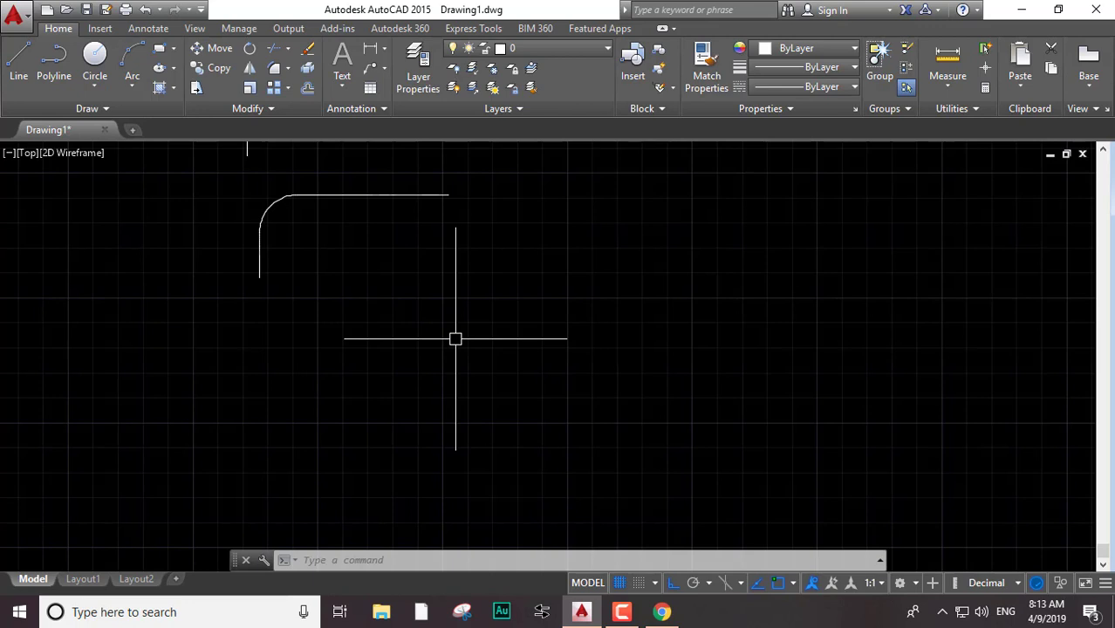
Pan and wheel-zoom to bring the new rounded corner into view and recentre the drawing
{"action": "middle_click_drag", "start_coordinate": [450, 288], "coordinate": [433, 370]}
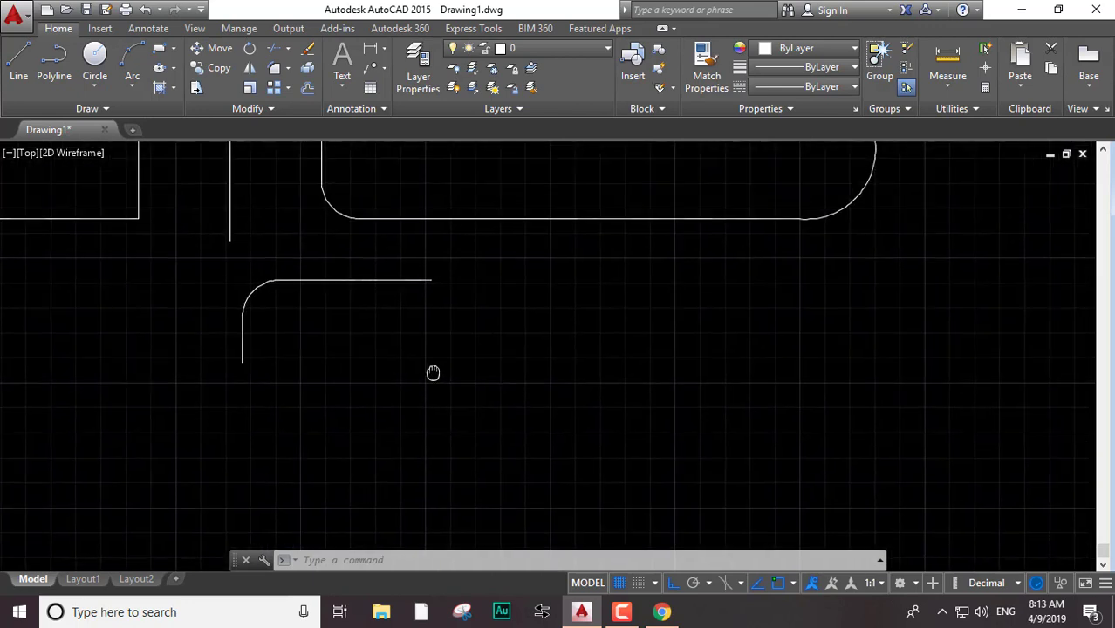
{"action": "scroll", "coordinate": [368, 272], "scroll_direction": "up", "scroll_amount": 2}
{"action": "scroll", "coordinate": [368, 271], "scroll_direction": "down", "scroll_amount": 1}
{"action": "scroll", "coordinate": [401, 349], "scroll_direction": "down", "scroll_amount": 2}
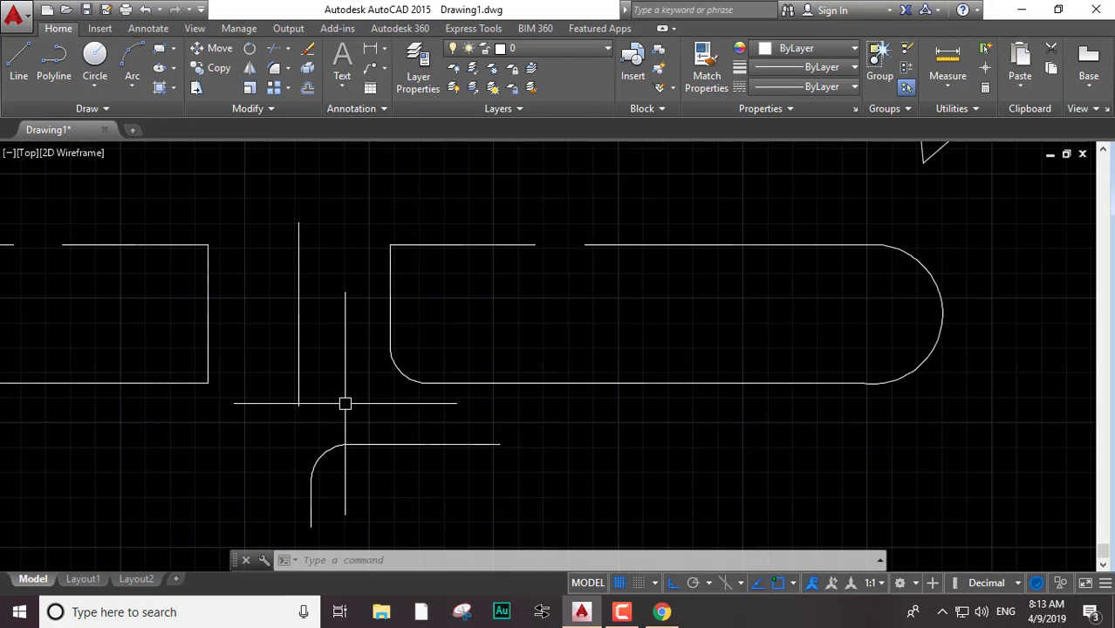
{"action": "scroll", "coordinate": [534, 351], "scroll_direction": "down", "scroll_amount": 4}
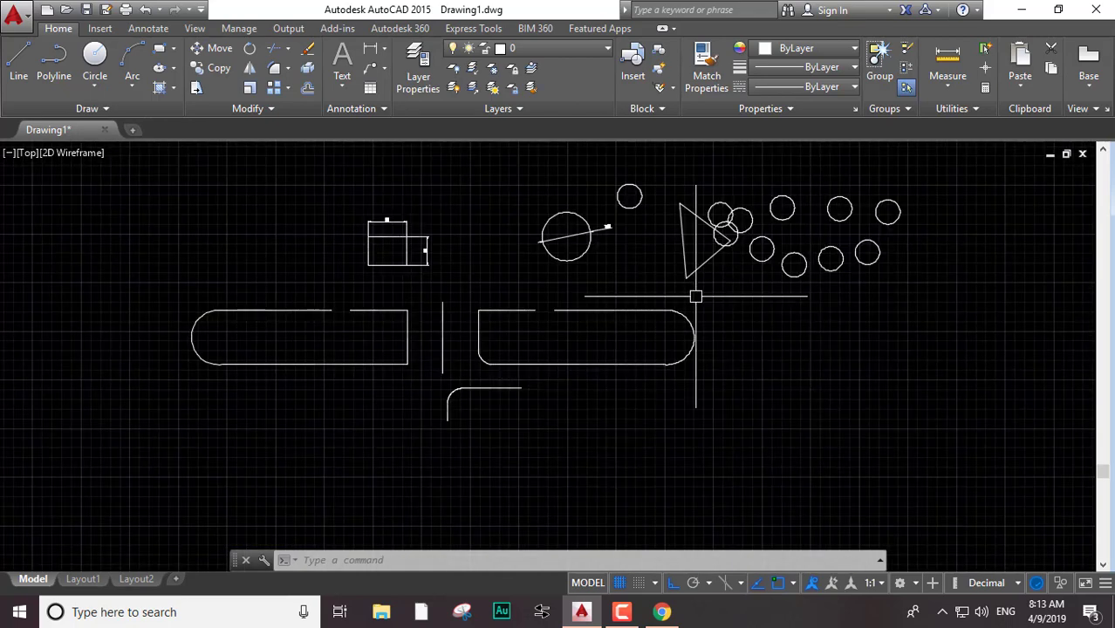
{"action": "scroll", "coordinate": [809, 229], "scroll_direction": "up", "scroll_amount": 5}
{"action": "scroll", "coordinate": [622, 337], "scroll_direction": "down", "scroll_amount": 6}
{"action": "middle_click_drag", "start_coordinate": [505, 386], "coordinate": [542, 326]}
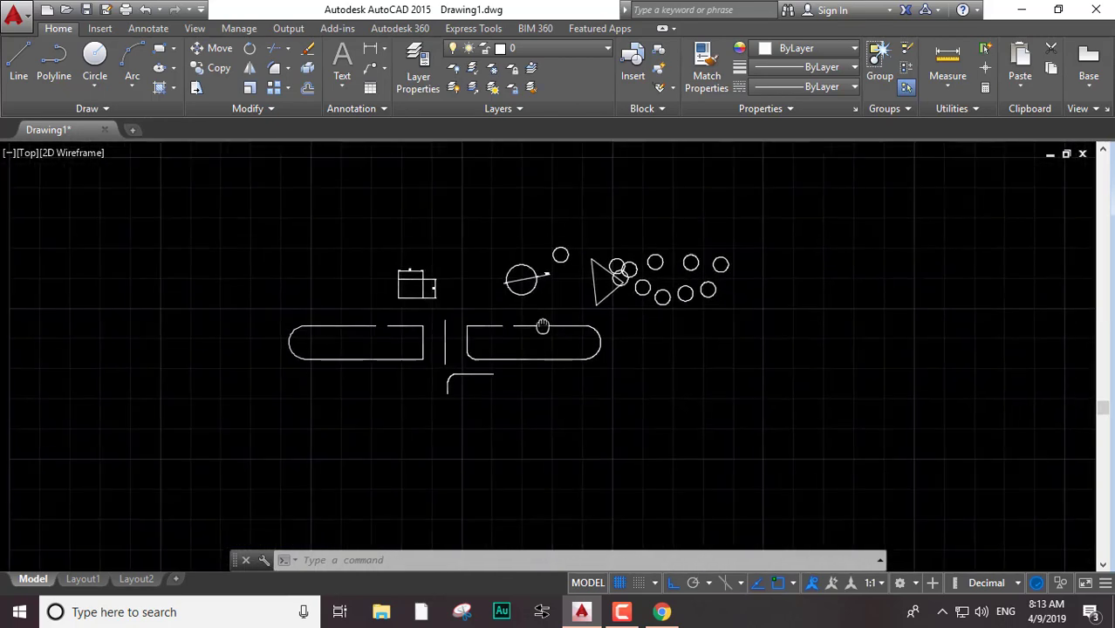
{"action": "scroll", "coordinate": [4, 349], "scroll_direction": "down", "scroll_amount": 5}
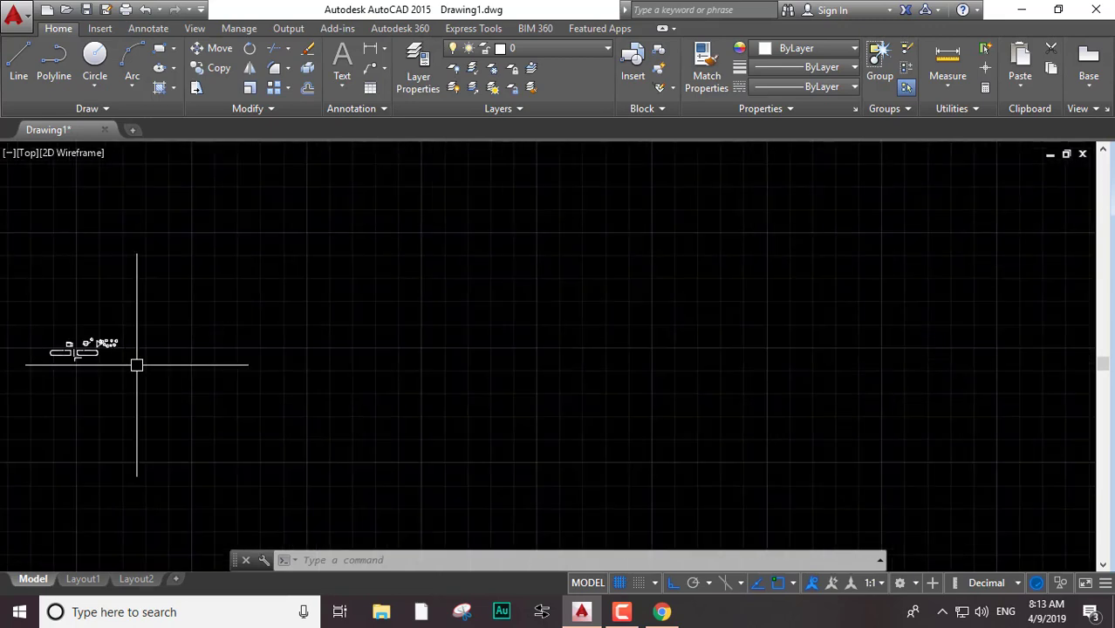
{"action": "mouse_move", "coordinate": [137, 365]}
{"action": "middle_mouse_down"}
{"action": "mouse_move", "coordinate": [289, 356]}
{"action": "mouse_move", "coordinate": [312, 331]}
{"action": "mouse_move", "coordinate": [391, 326]}
{"action": "middle_mouse_up"}
{"action": "scroll", "coordinate": [289, 355], "scroll_direction": "up", "scroll_amount": 6}
{"action": "scroll", "coordinate": [385, 332], "scroll_direction": "down", "scroll_amount": 3}
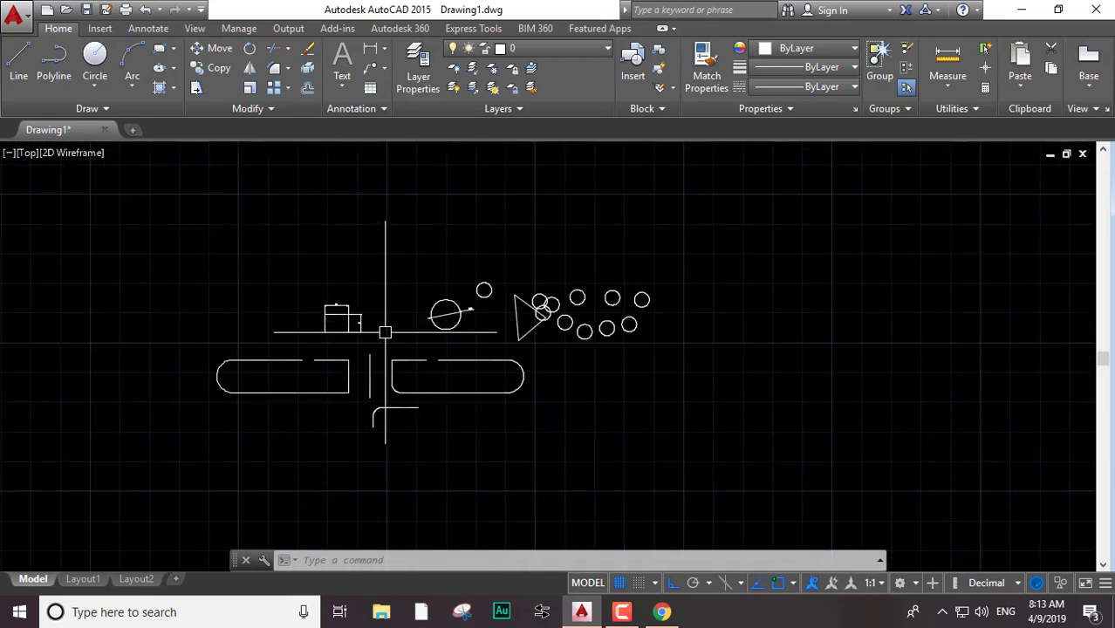
Zoom to extents so every shape fits the view, then zoom out slightly
{"action": "type", "text": "z"}
{"action": "key", "text": "Return"}
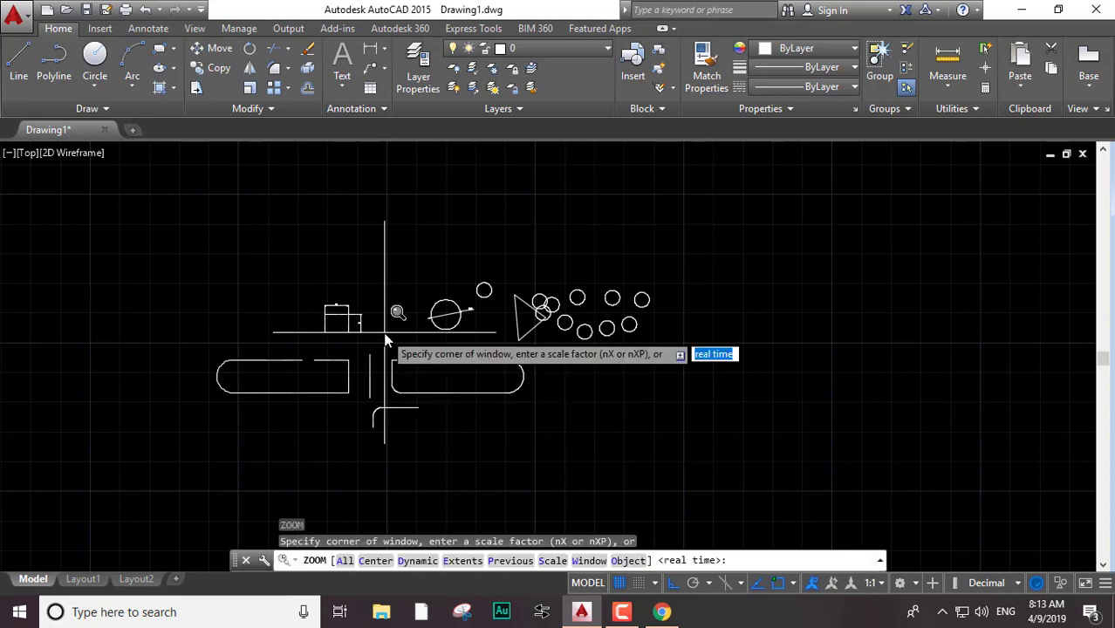
{"action": "type", "text": "e"}
{"action": "key", "text": "Return"}
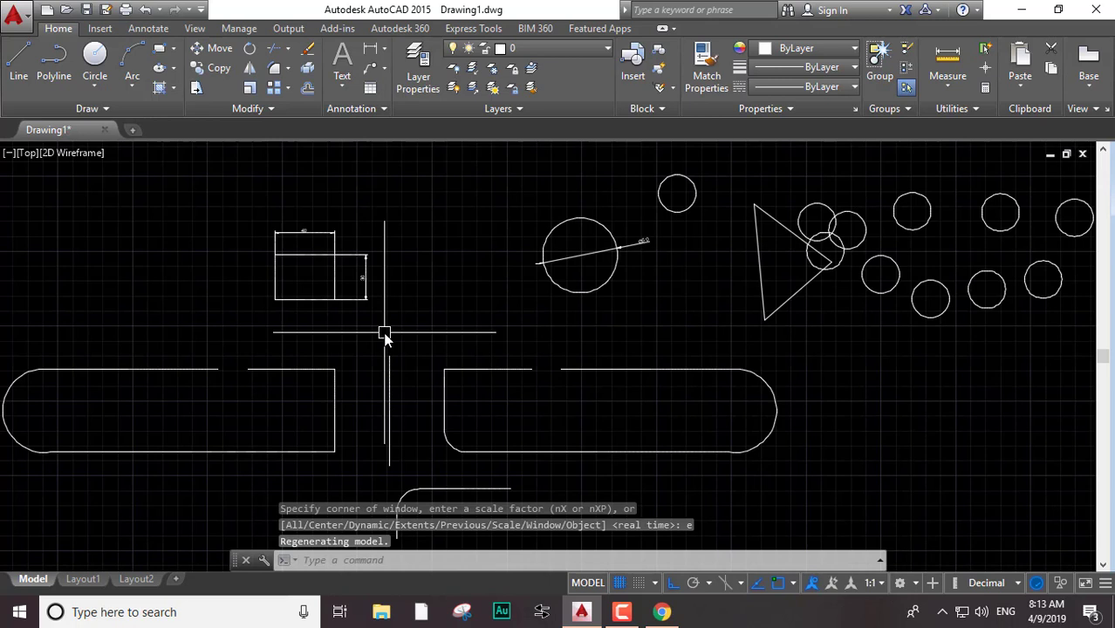
{"action": "scroll", "coordinate": [612, 373], "scroll_direction": "down", "scroll_amount": 1}
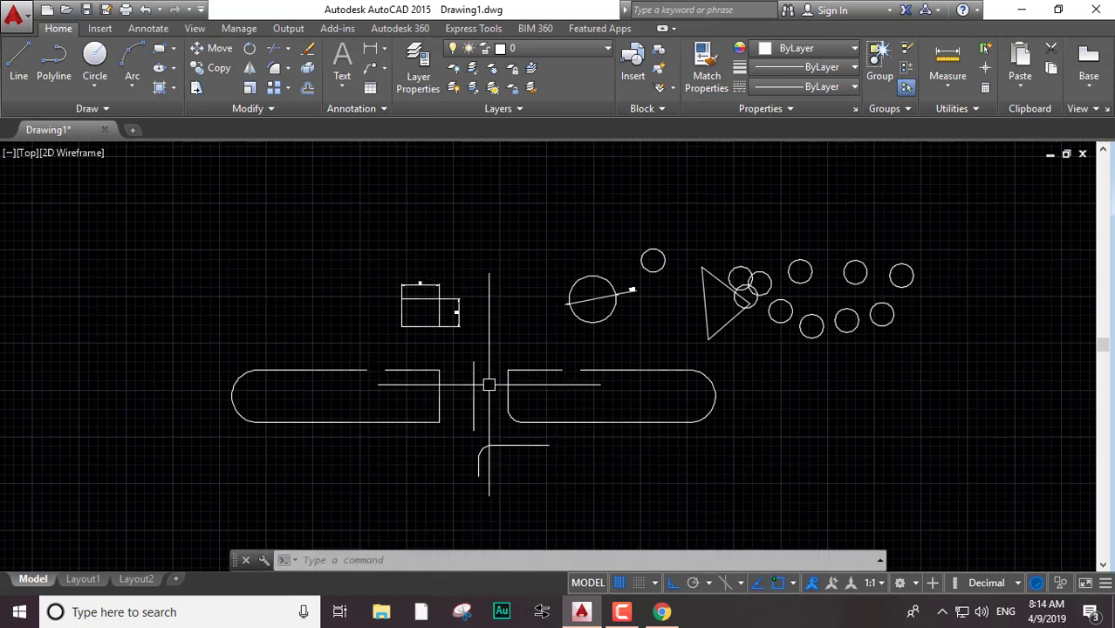
Scale the small circle beside the Ø50 circle, using its centre as the base point
{"action": "type", "text": "sc"}
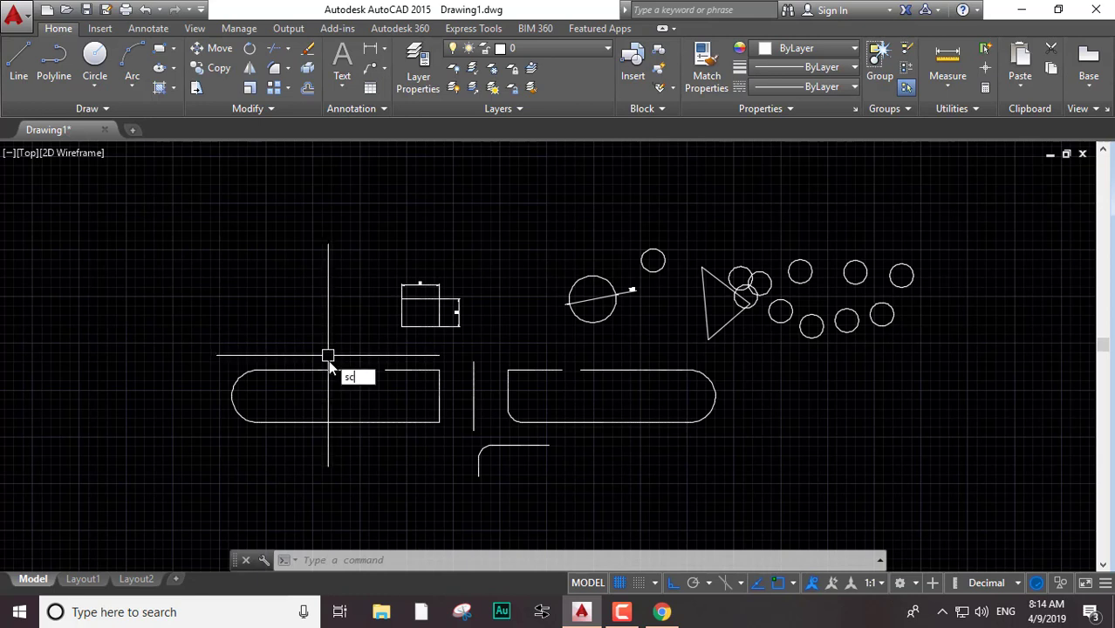
{"action": "key", "text": "Return"}
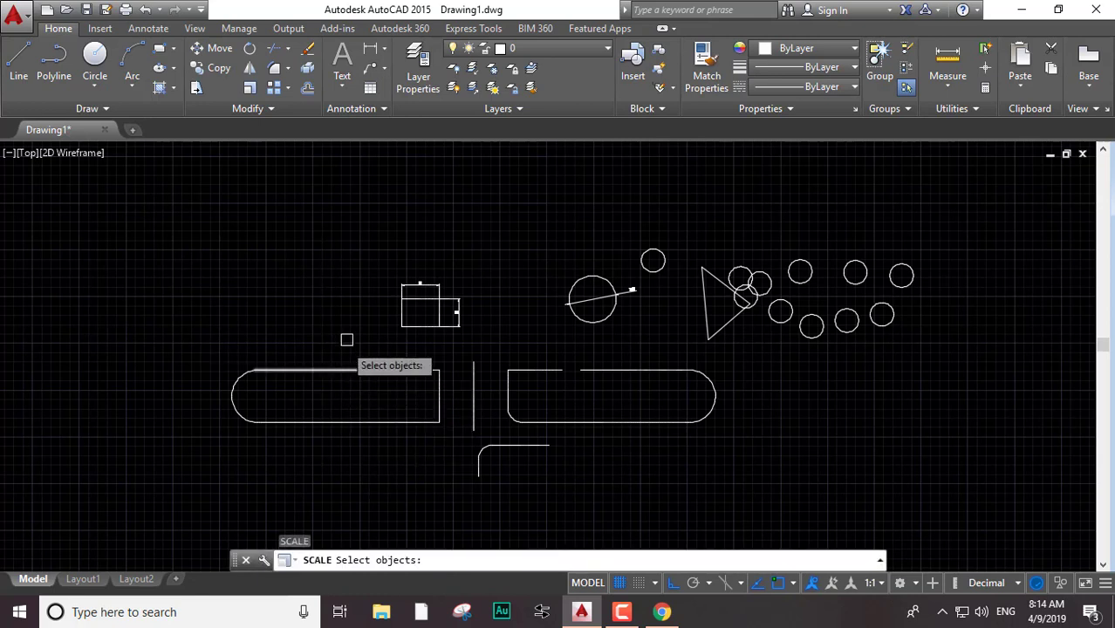
{"action": "left_click", "coordinate": [646, 260]}
{"action": "key", "text": "Return"}
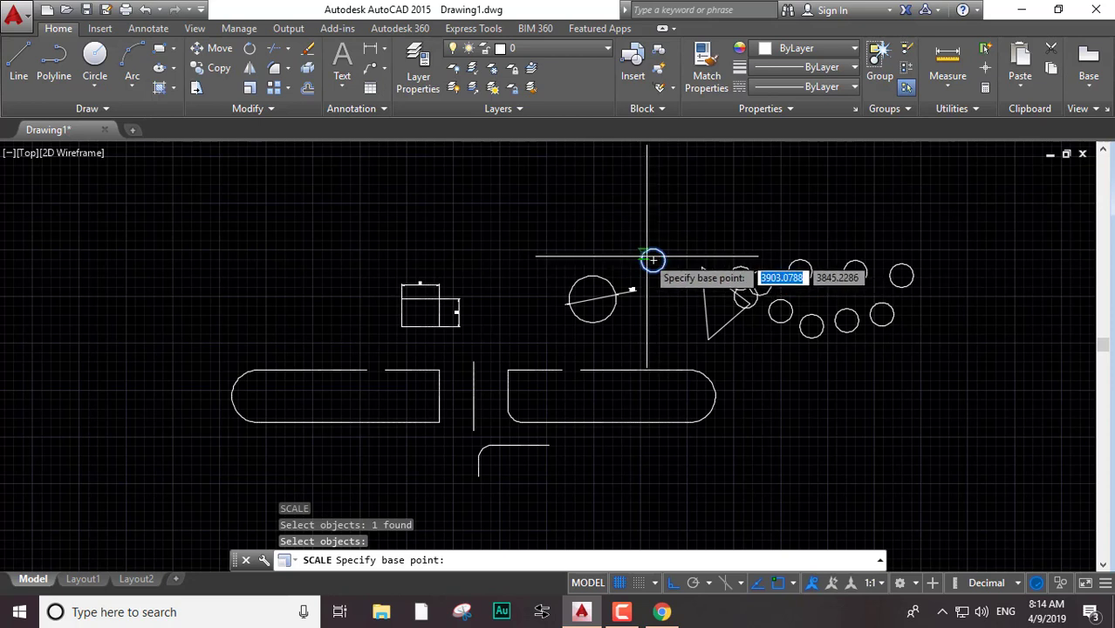
{"action": "scroll", "coordinate": [653, 259], "scroll_direction": "up", "scroll_amount": 5}
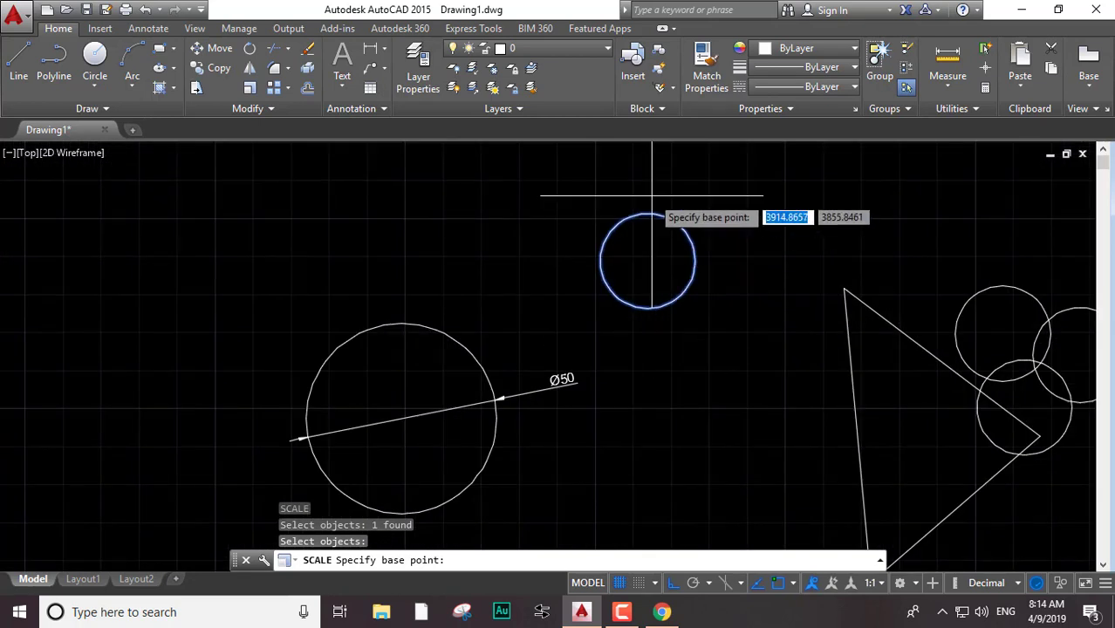
{"action": "left_click", "coordinate": [652, 261]}
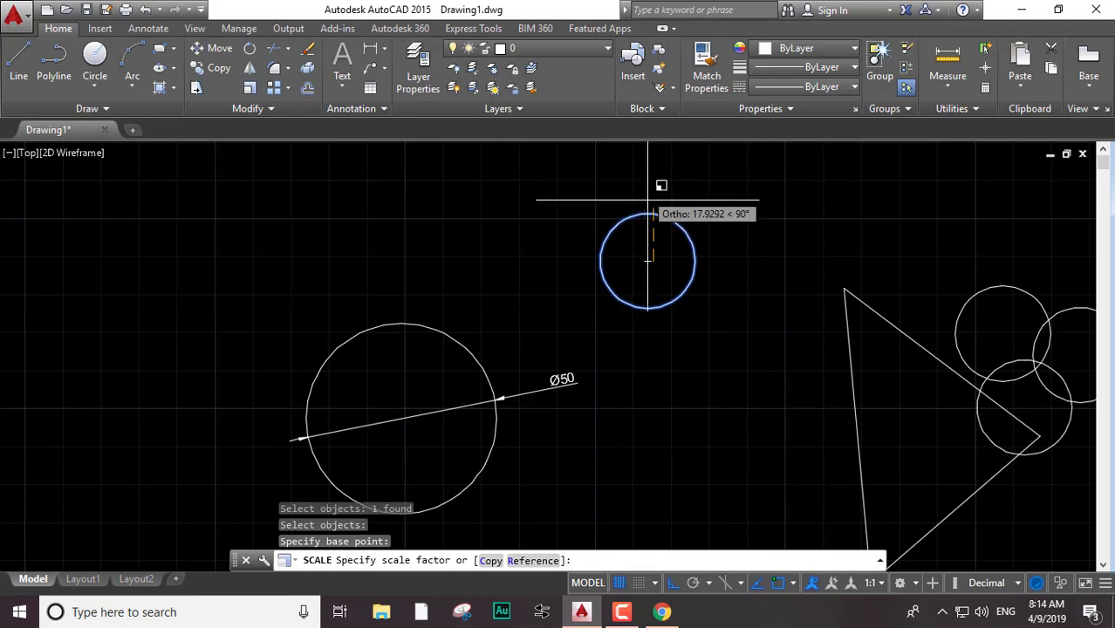
Set an inward scale factor to shrink it to a tiny circle, then recentre the view
{"action": "scroll", "coordinate": [660, 240], "scroll_direction": "up", "scroll_amount": 5}
{"action": "scroll", "coordinate": [661, 248], "scroll_direction": "up", "scroll_amount": 4}
{"action": "scroll", "coordinate": [668, 305], "scroll_direction": "up", "scroll_amount": 2}
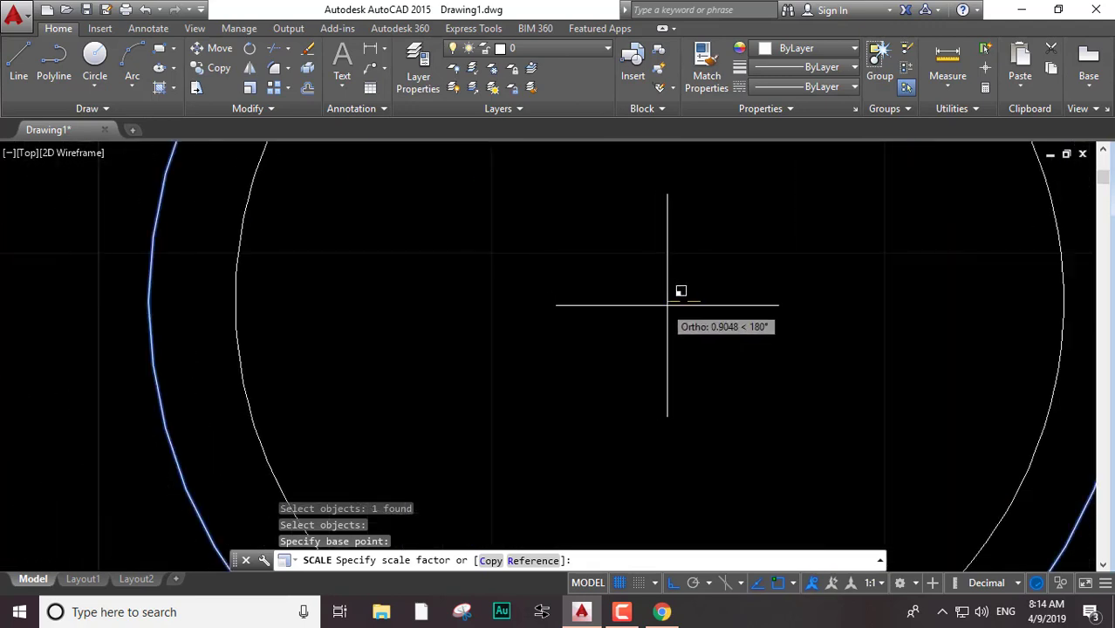
{"action": "scroll", "coordinate": [690, 314], "scroll_direction": "up", "scroll_amount": 2}
{"action": "scroll", "coordinate": [702, 315], "scroll_direction": "up", "scroll_amount": 2}
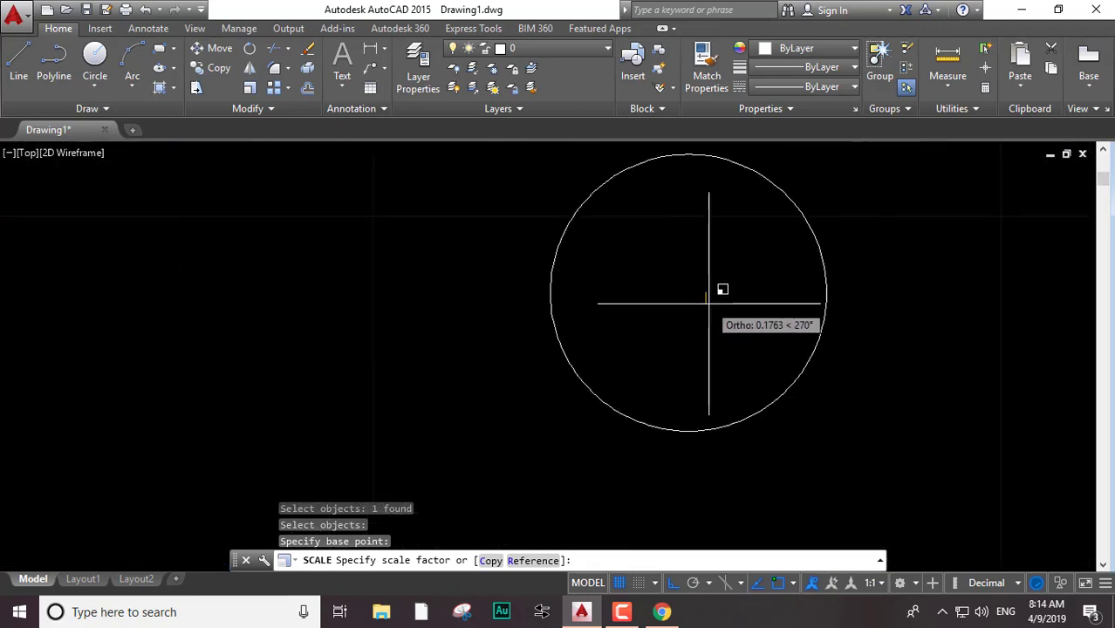
{"action": "left_click", "coordinate": [708, 298]}
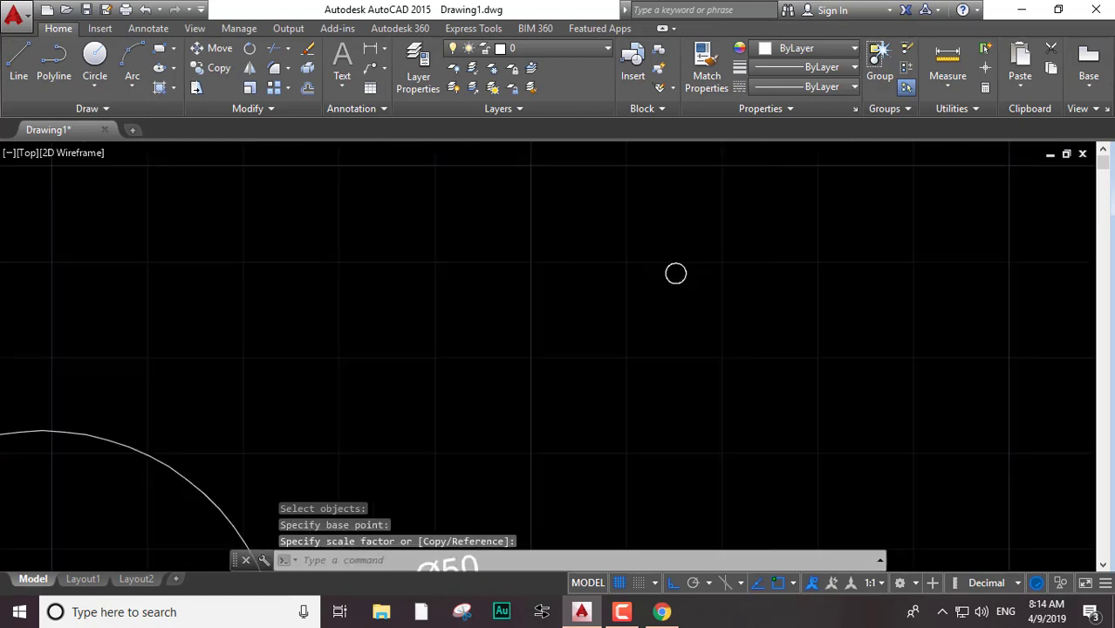
{"action": "scroll", "coordinate": [672, 275], "scroll_direction": "down", "scroll_amount": 5}
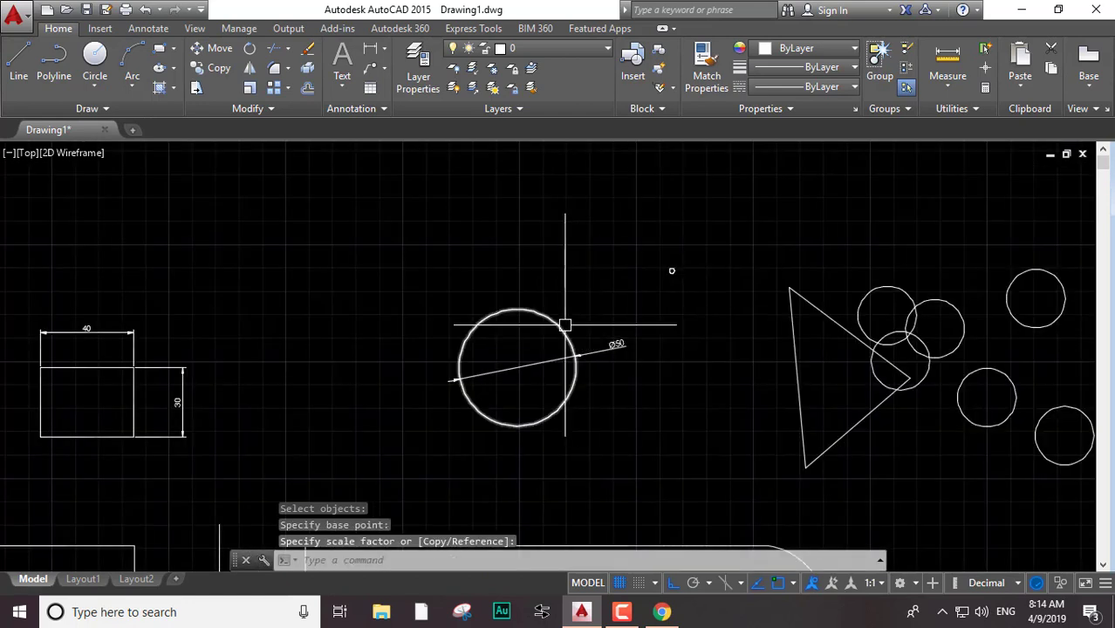
{"action": "left_click", "coordinate": [669, 272]}
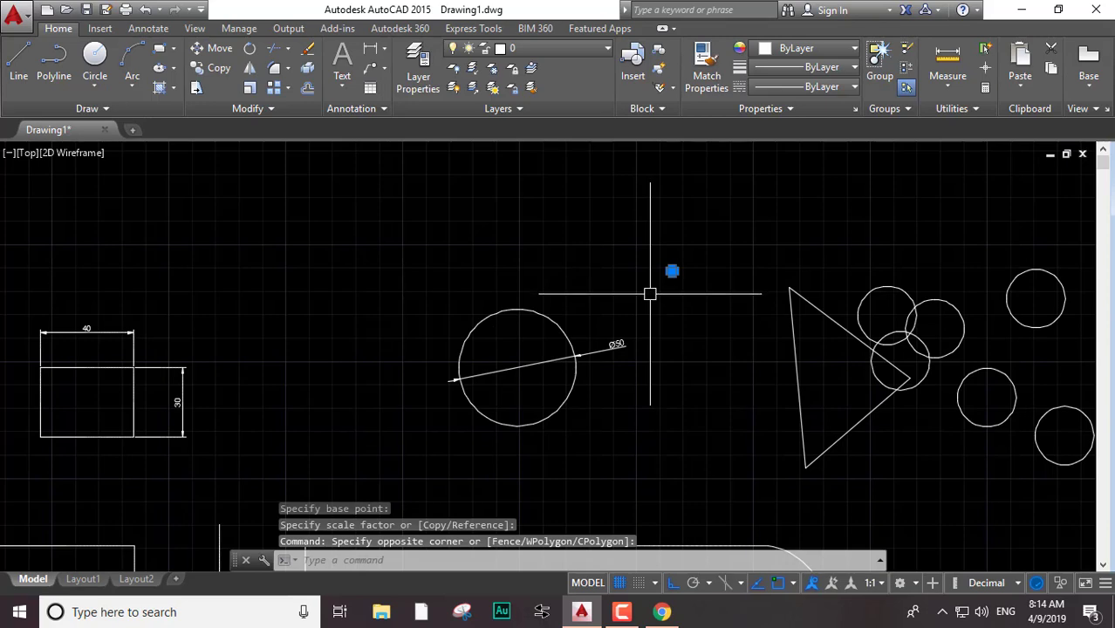
{"action": "key", "text": "Escape"}
{"action": "key", "text": "Escape"}
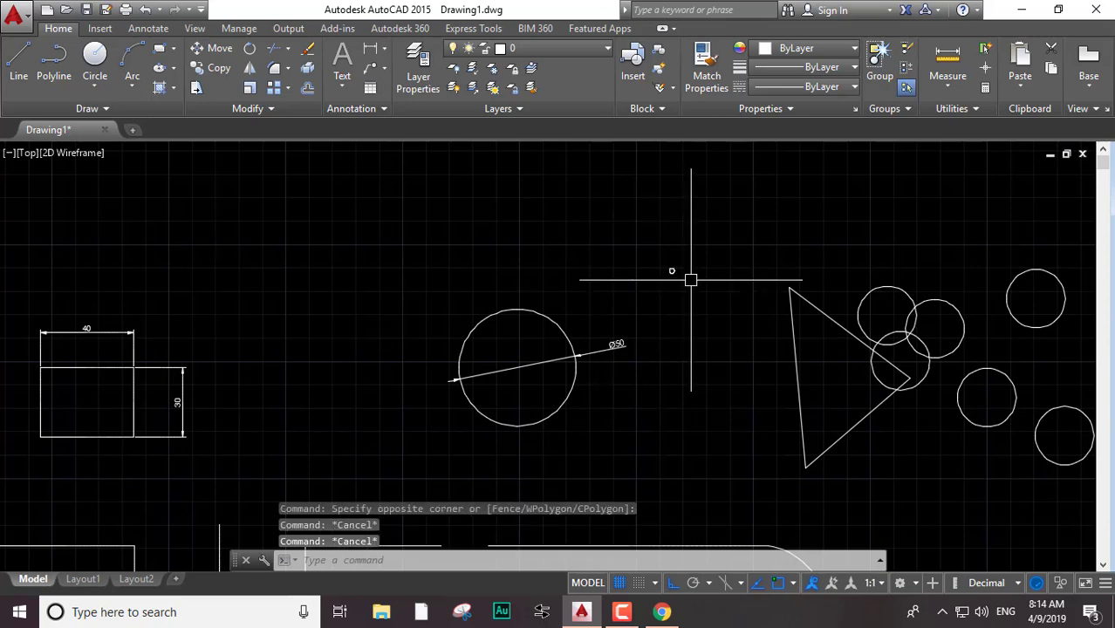
{"action": "scroll", "coordinate": [777, 338], "scroll_direction": "down", "scroll_amount": 3}
{"action": "middle_click_drag", "start_coordinate": [802, 399], "coordinate": [526, 279]}
{"action": "middle_click_drag", "start_coordinate": [371, 371], "coordinate": [458, 379]}
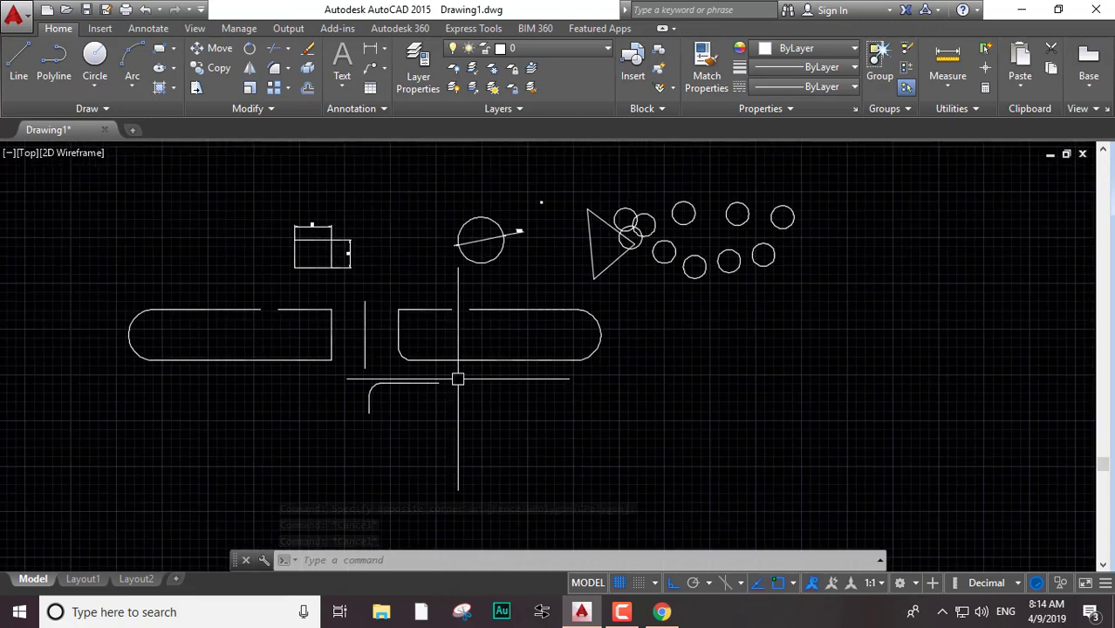
Erase all objects in the drawing with a crossing window selection
{"action": "middle_click_drag", "start_coordinate": [319, 249], "coordinate": [429, 303]}
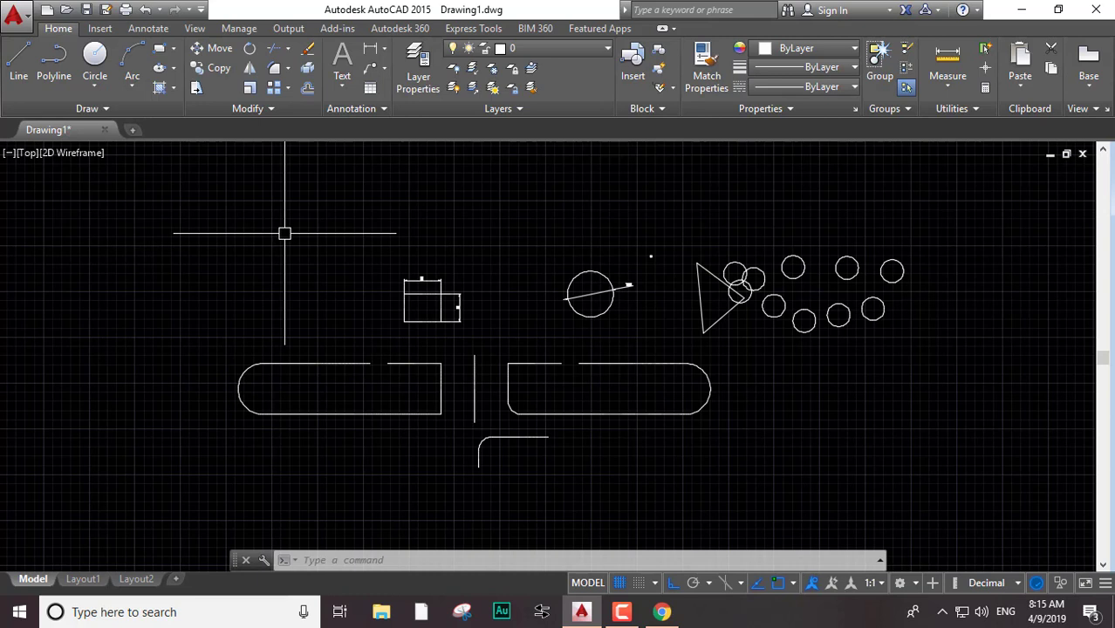
{"action": "left_click", "coordinate": [944, 231]}
{"action": "left_click", "coordinate": [199, 495]}
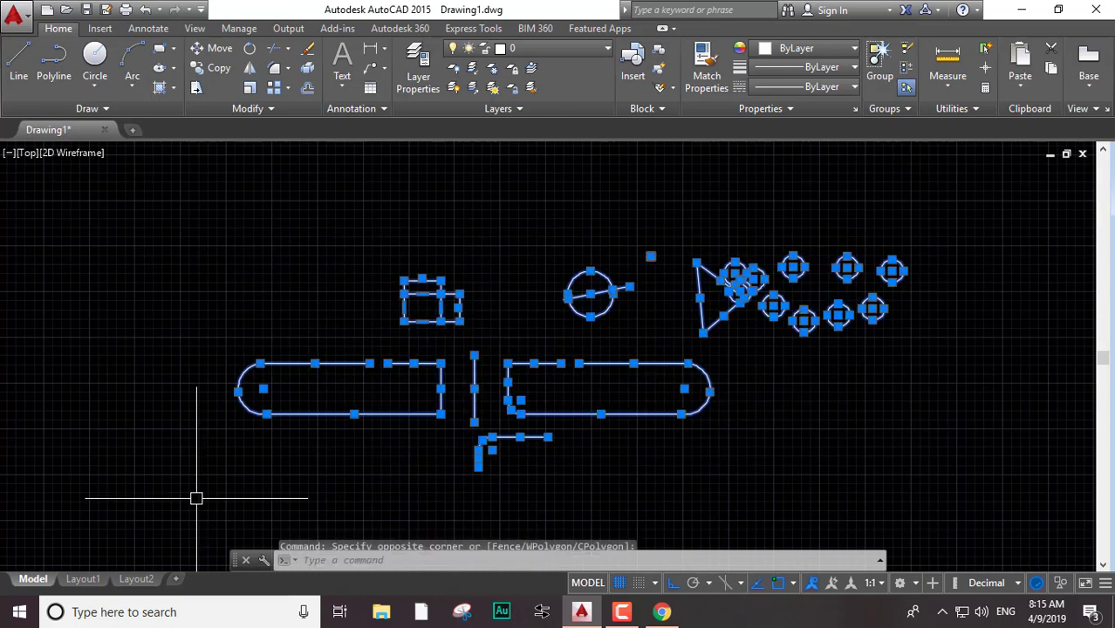
{"action": "key", "text": "Delete"}
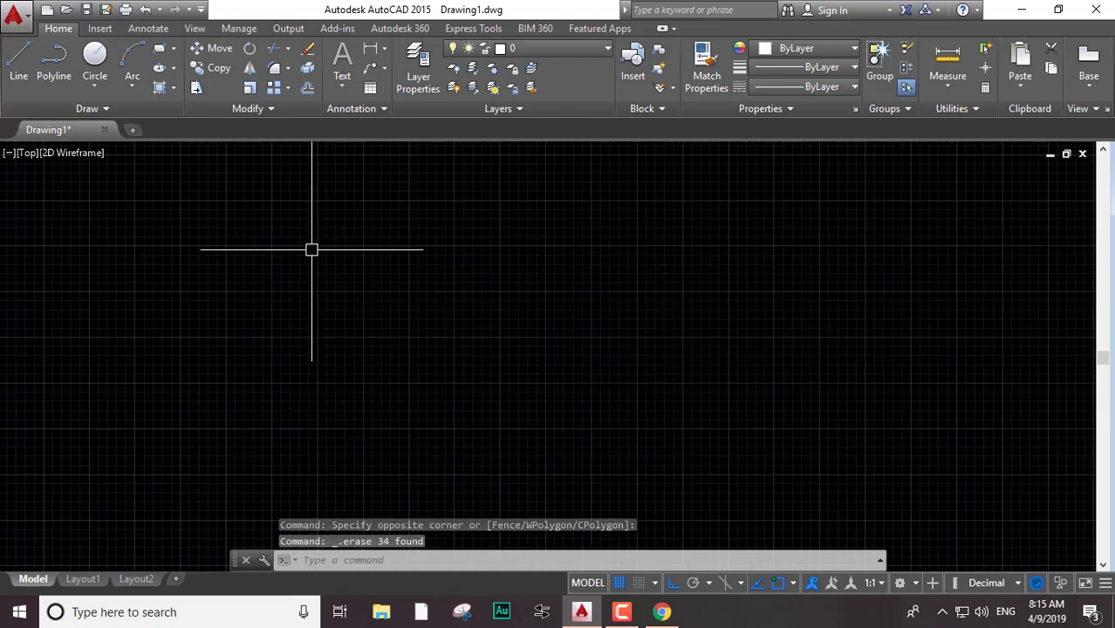
Keep layer 0 current in the layer list and clear any pending command
{"action": "left_click", "coordinate": [550, 49]}
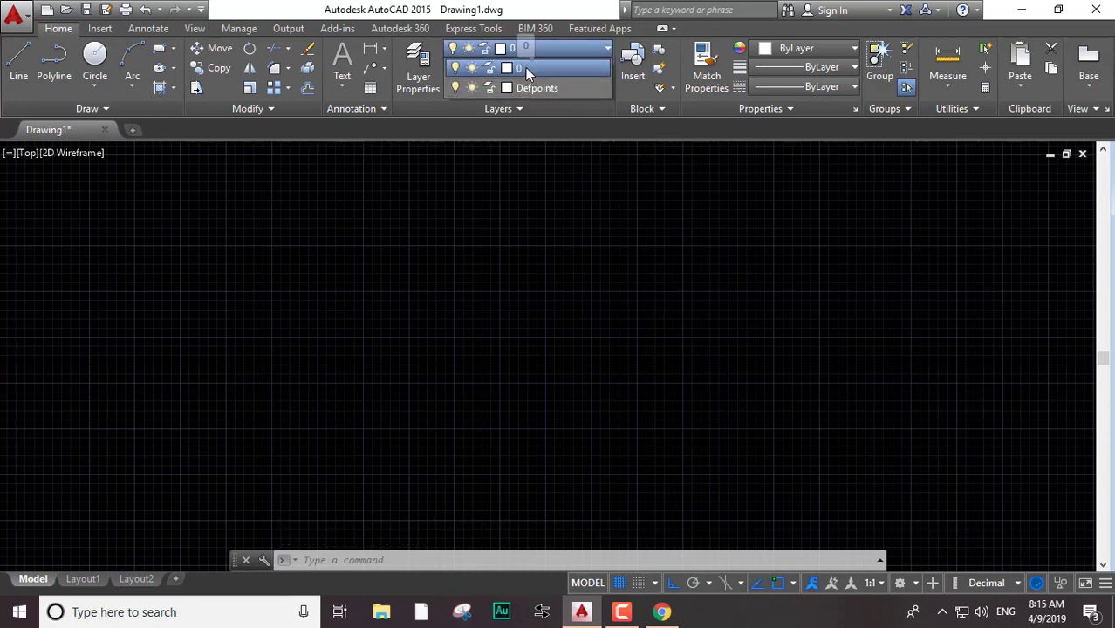
{"action": "left_click", "coordinate": [524, 66]}
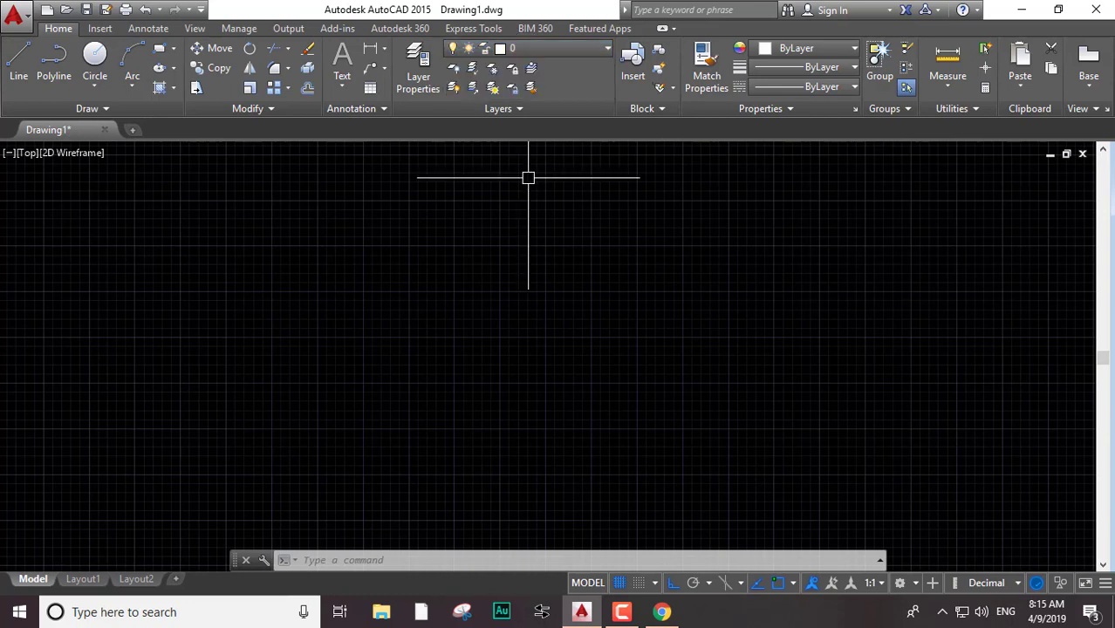
{"action": "key", "text": "Delete"}
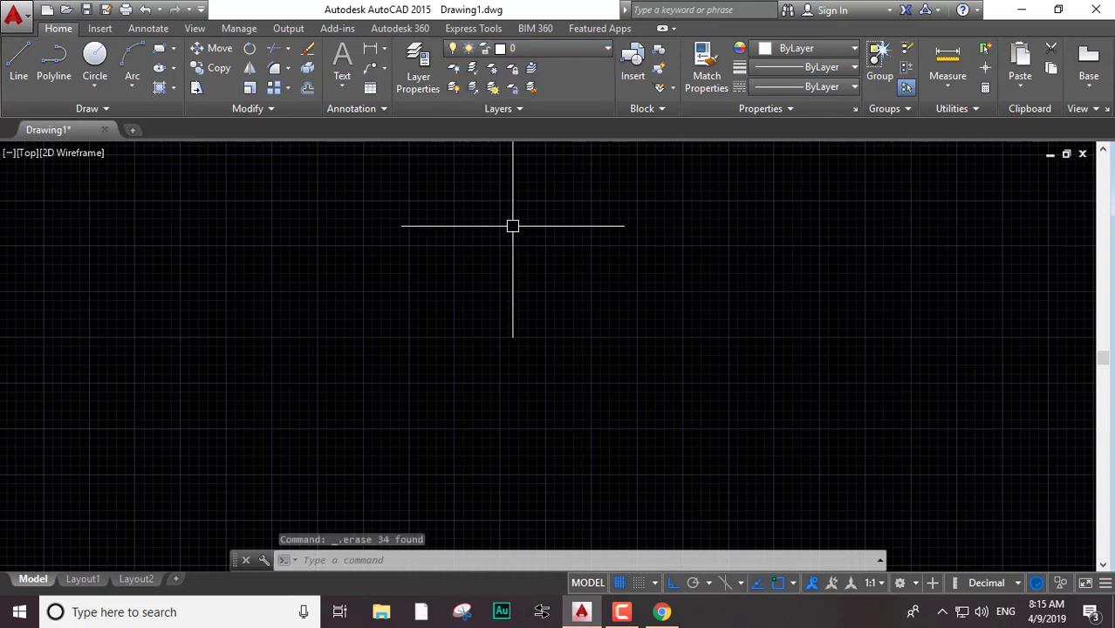
{"action": "key", "text": "Escape"}
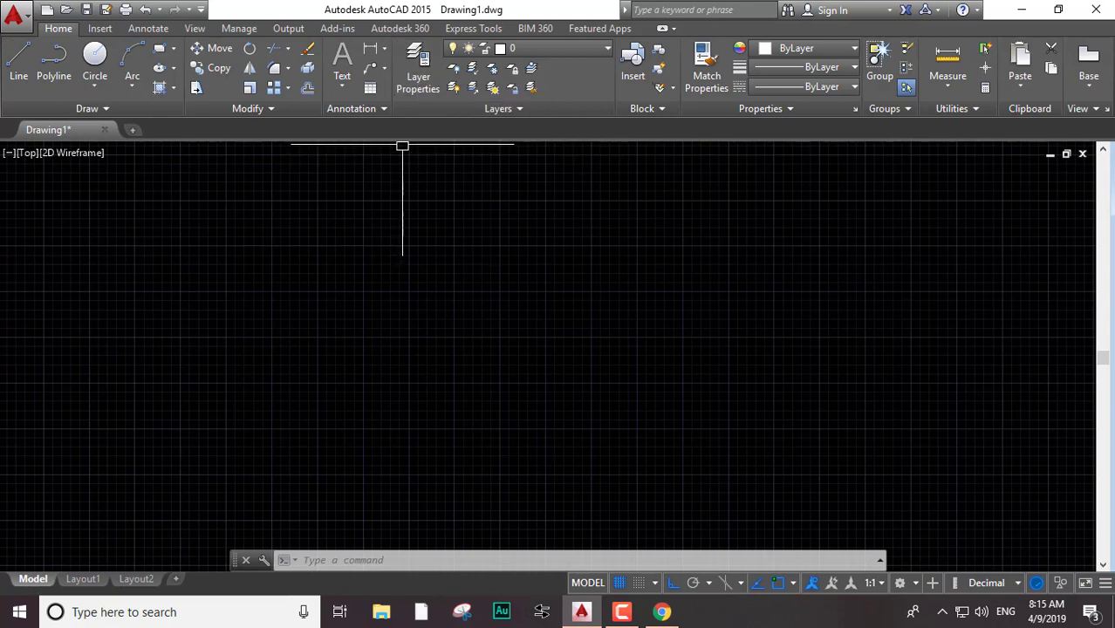
Create a layer named 'line' in the Layer Properties Manager and colour it green
{"action": "left_click", "coordinate": [418, 63]}
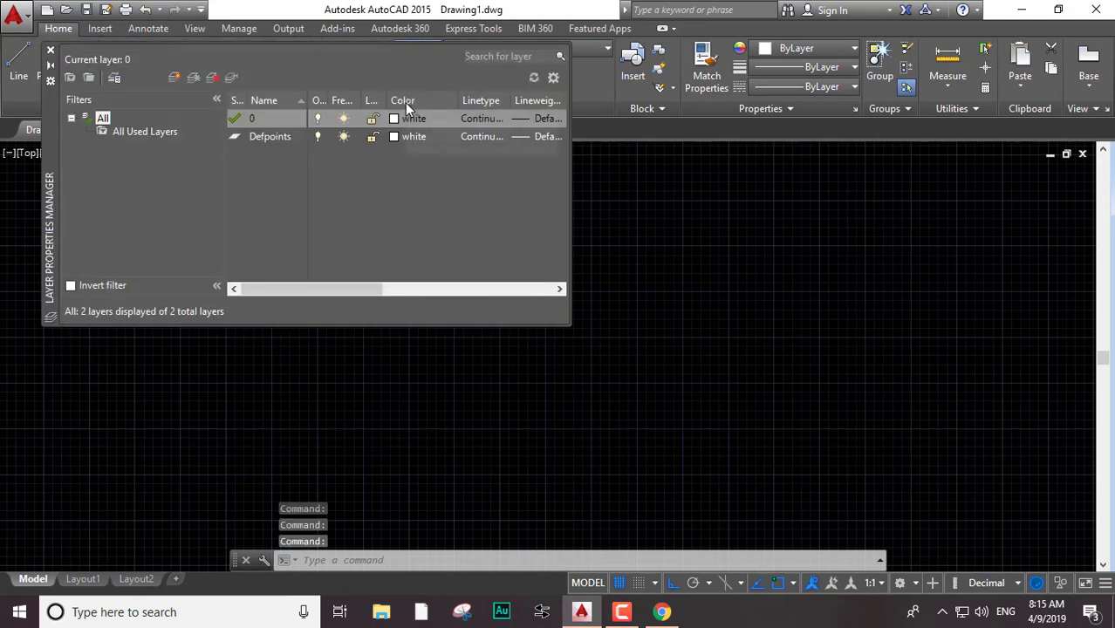
{"action": "left_click", "coordinate": [175, 78]}
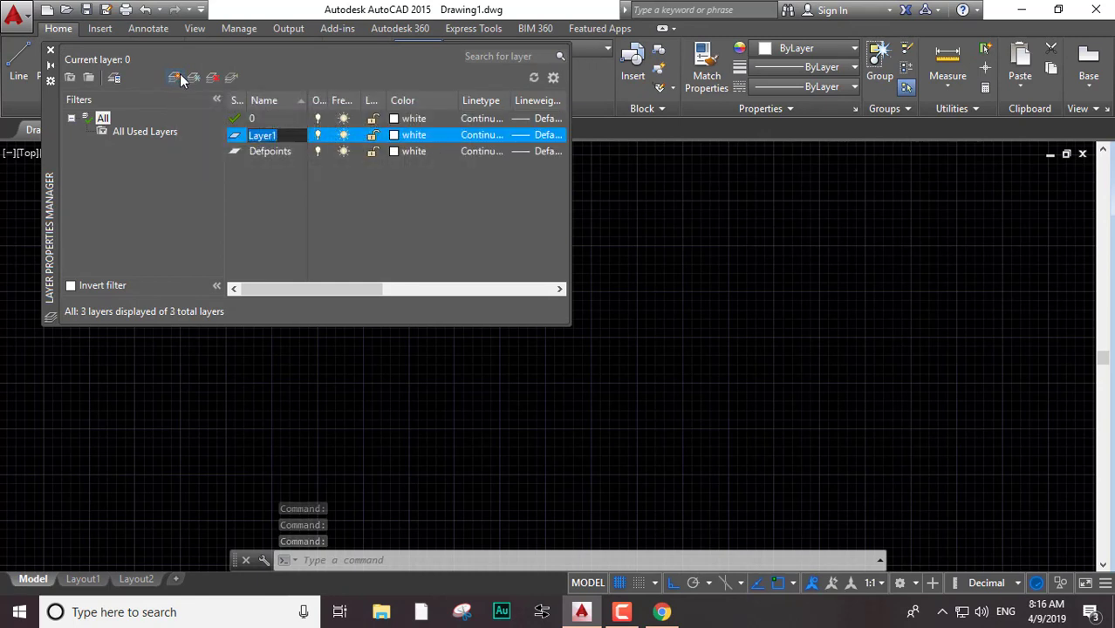
{"action": "type", "text": "line"}
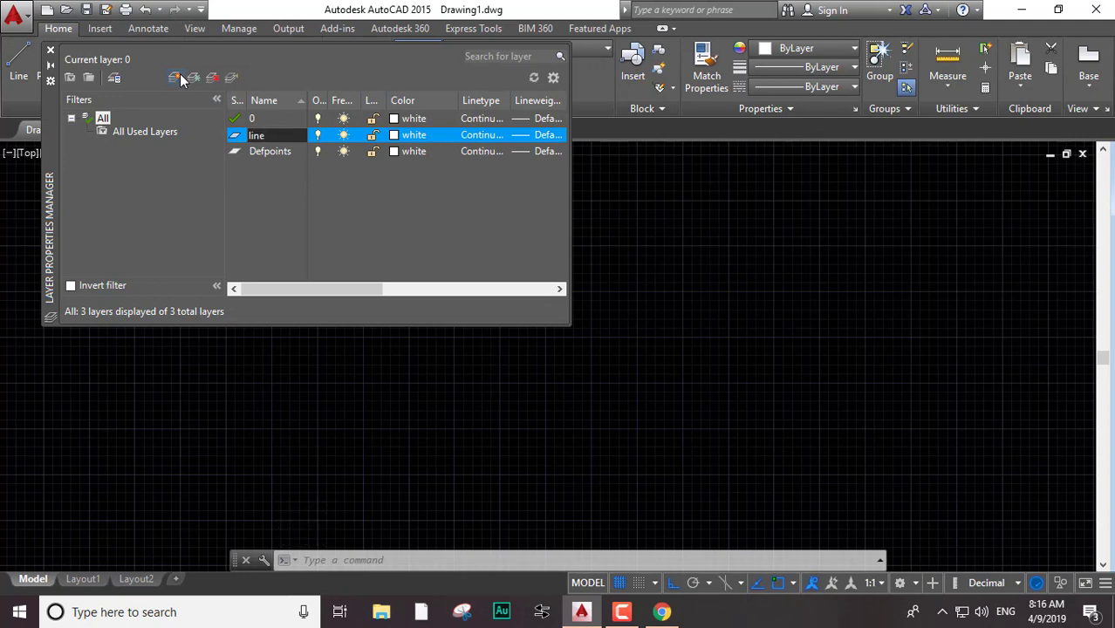
{"action": "key", "text": "Return"}
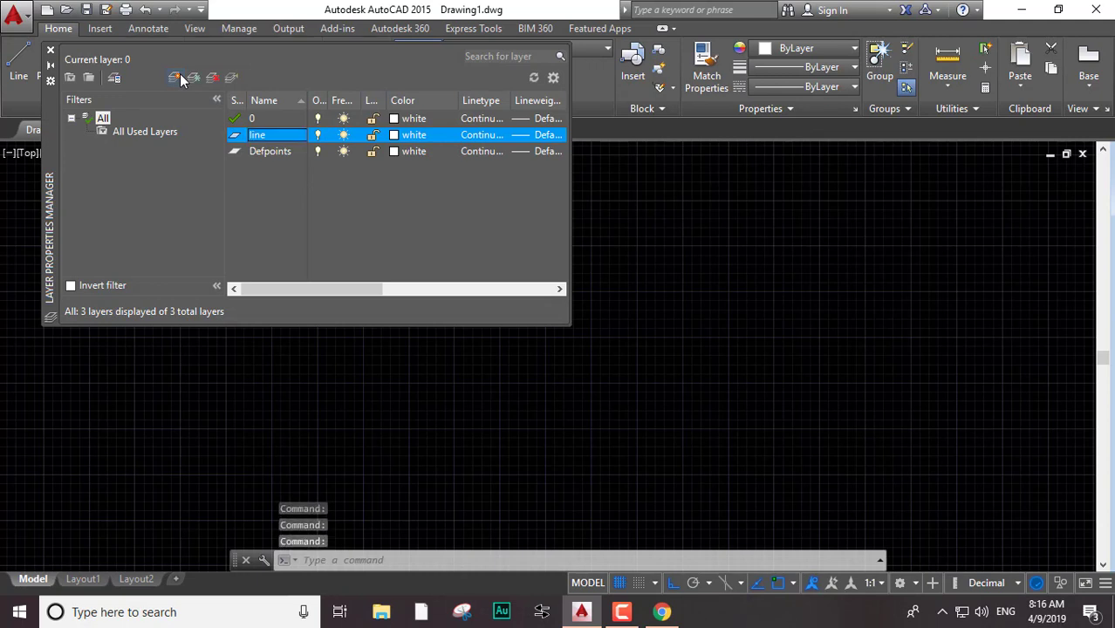
{"action": "left_click", "coordinate": [396, 135]}
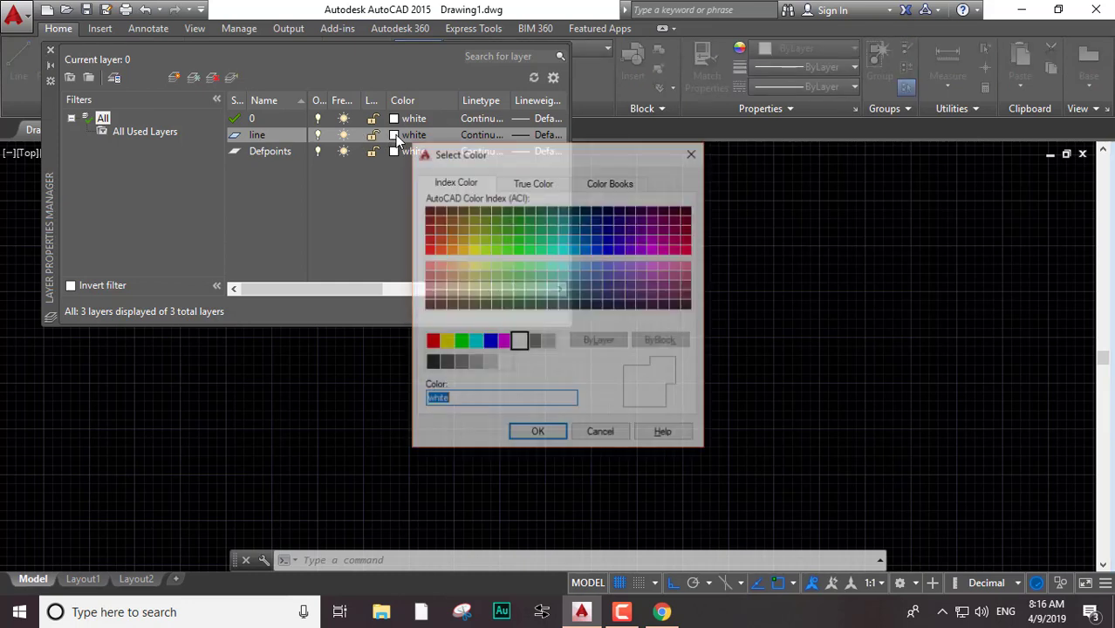
{"action": "left_click", "coordinate": [461, 342]}
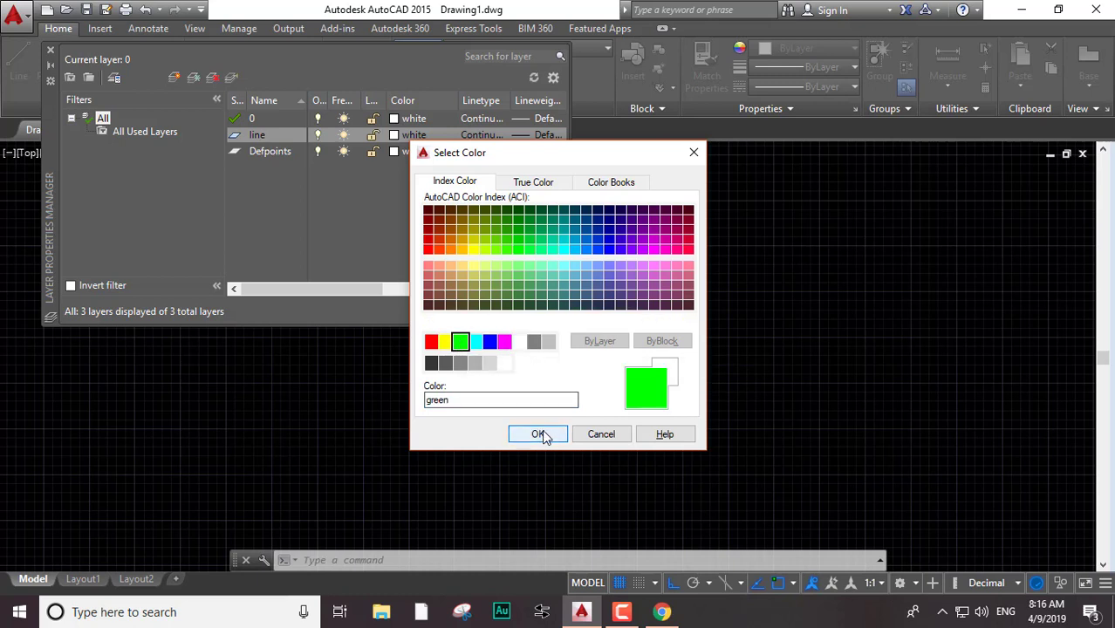
{"action": "left_click", "coordinate": [535, 433]}
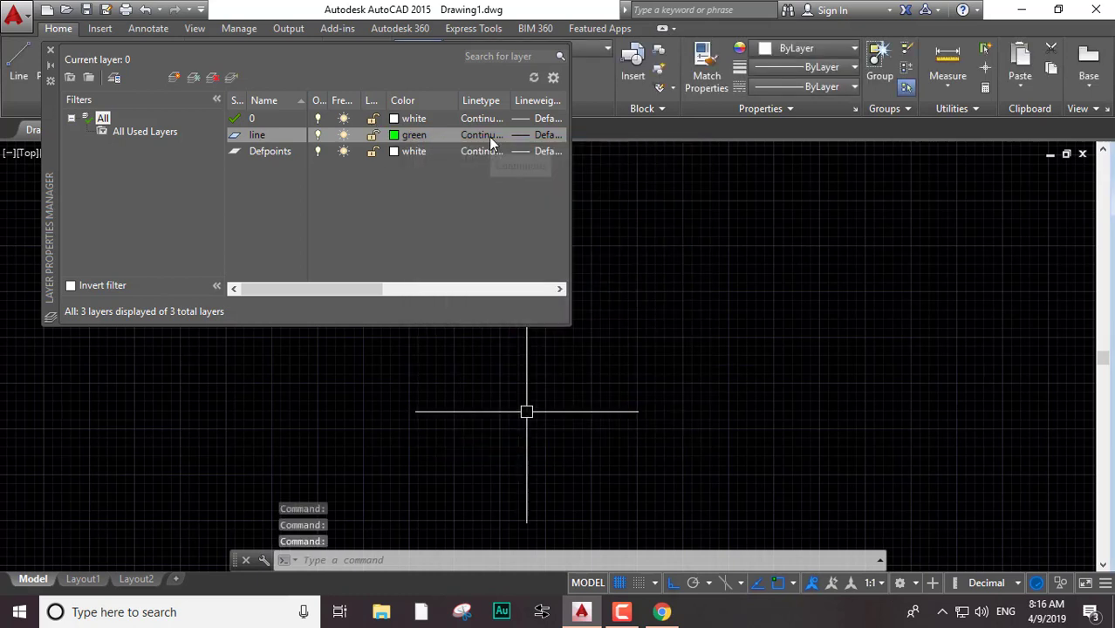
Cancel loading ACAD_ISO07W100 and keep Continuous as the 'line' layer's linetype
{"action": "left_click", "coordinate": [489, 135]}
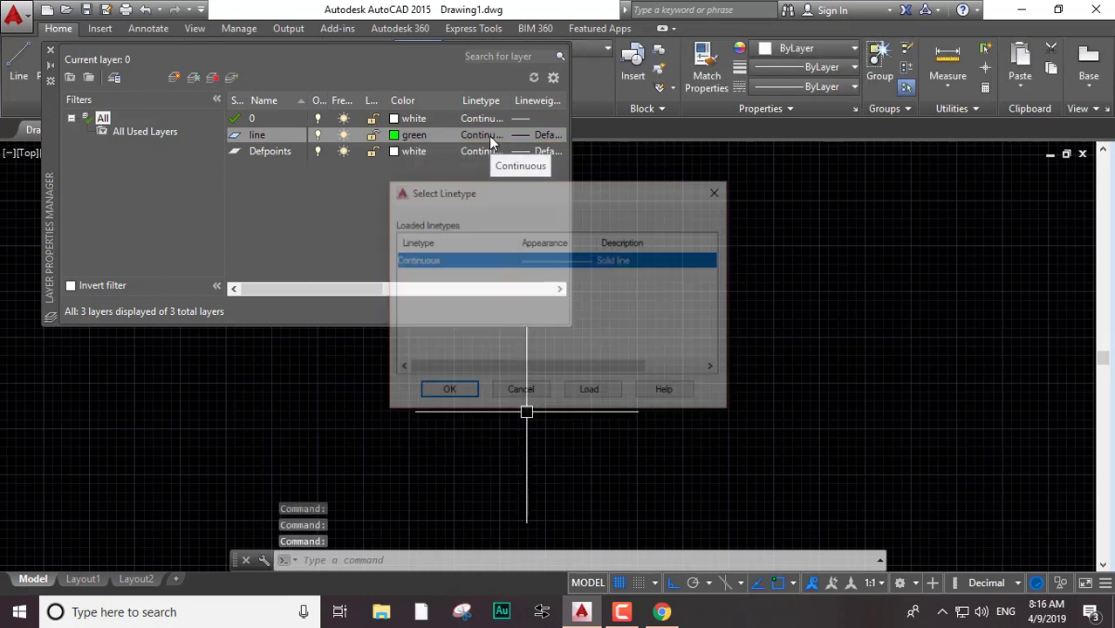
{"action": "left_click", "coordinate": [594, 391]}
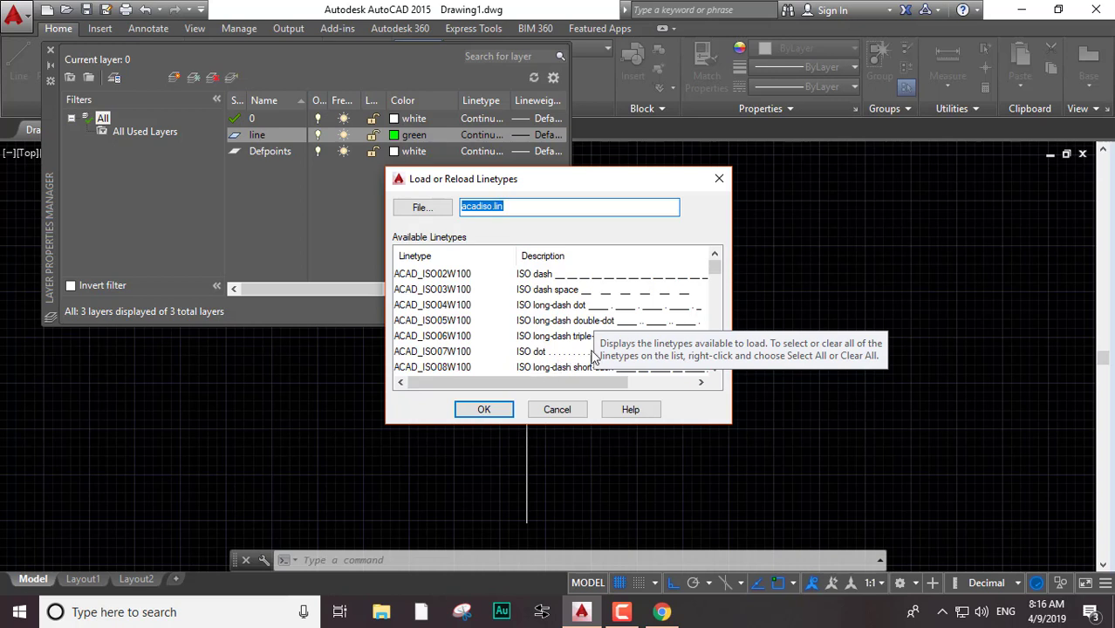
{"action": "scroll", "coordinate": [552, 299], "scroll_direction": "down", "scroll_amount": 2}
{"action": "scroll", "coordinate": [621, 313], "scroll_direction": "up", "scroll_amount": 1}
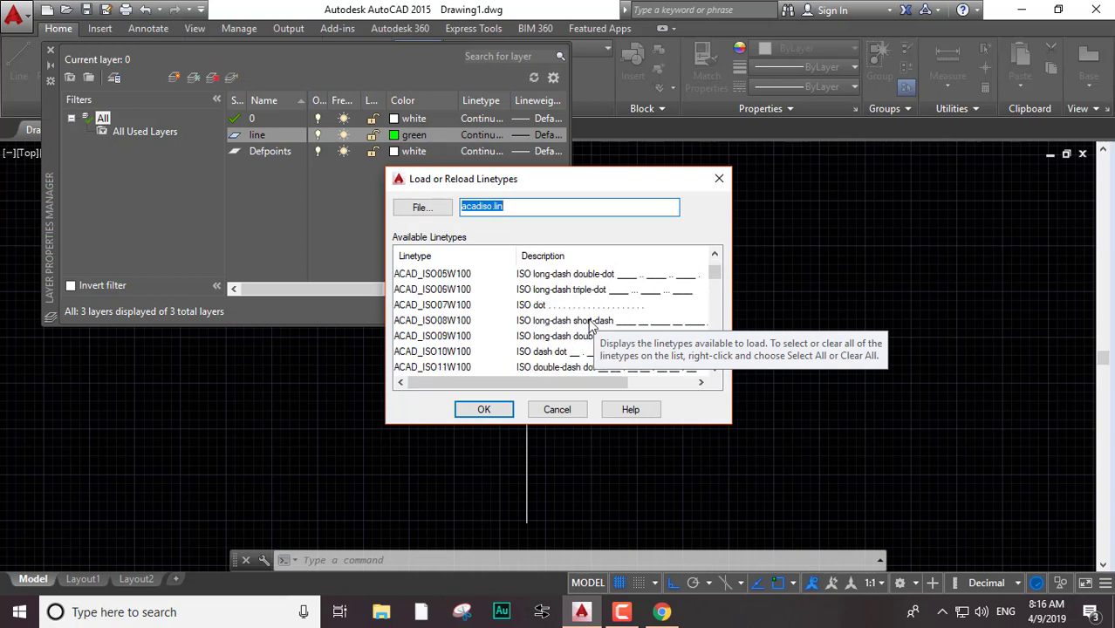
{"action": "left_click", "coordinate": [533, 307]}
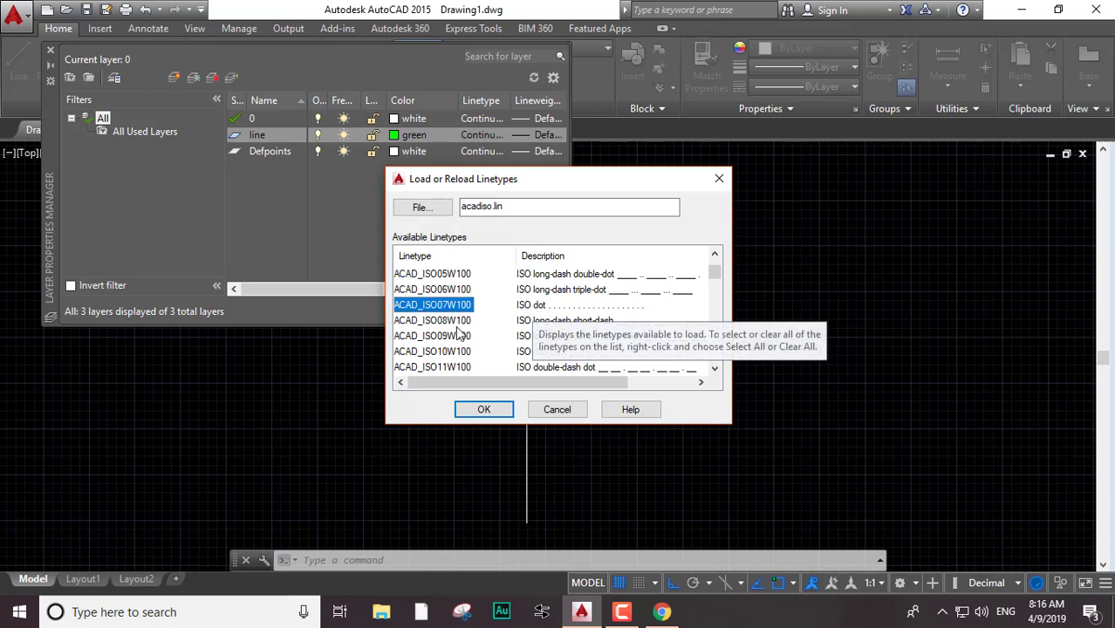
{"action": "scroll", "coordinate": [550, 321], "scroll_direction": "down", "scroll_amount": 2}
{"action": "scroll", "coordinate": [571, 312], "scroll_direction": "up", "scroll_amount": 3}
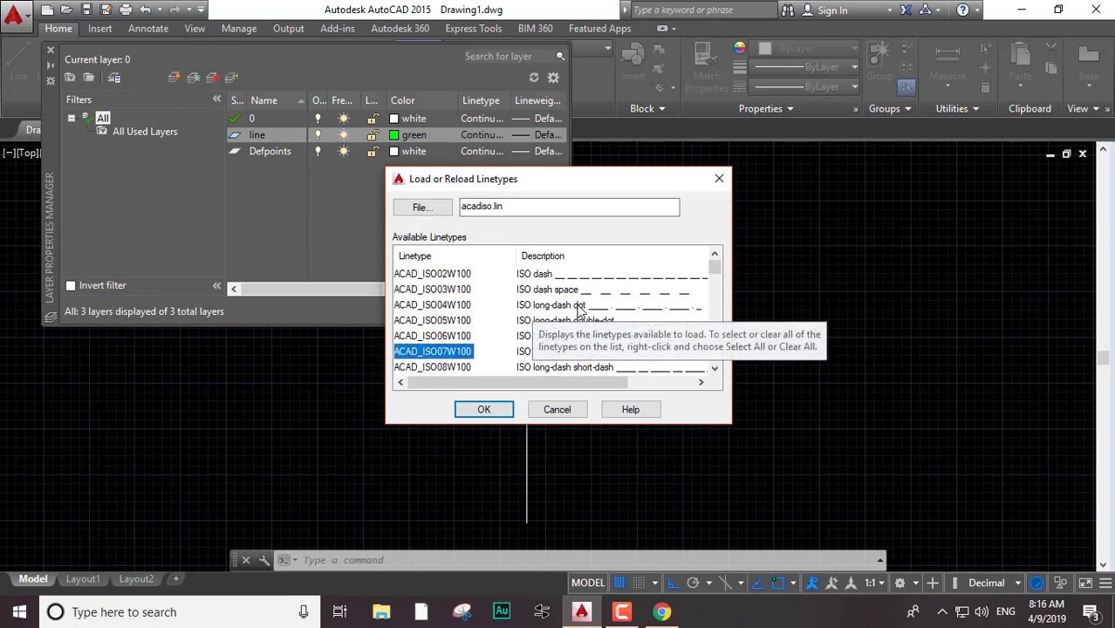
{"action": "left_click", "coordinate": [565, 410]}
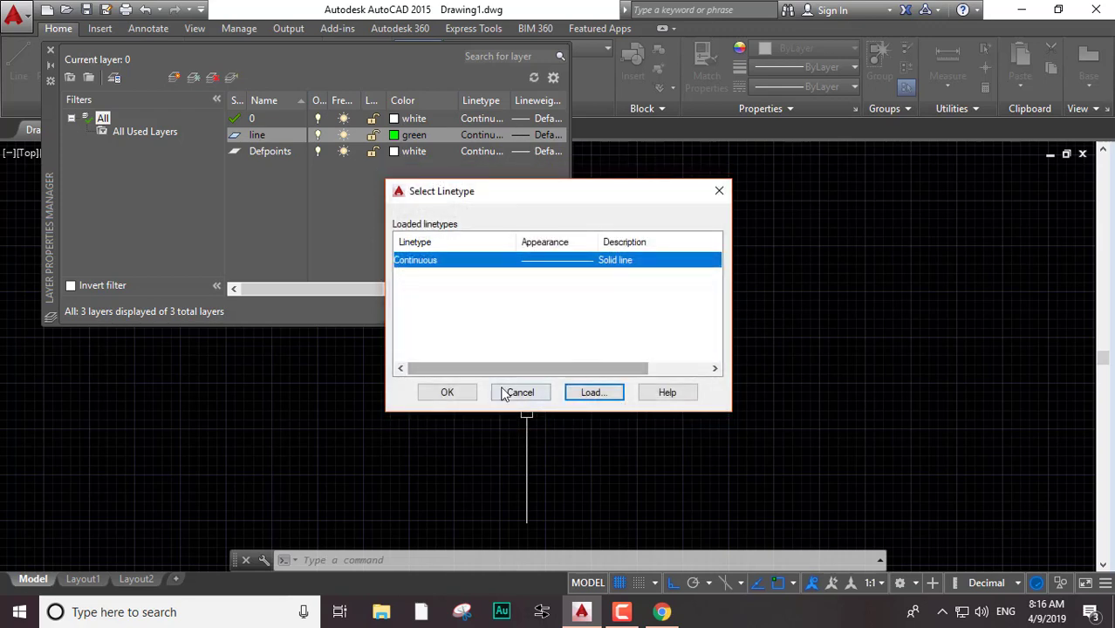
{"action": "left_click", "coordinate": [462, 397]}
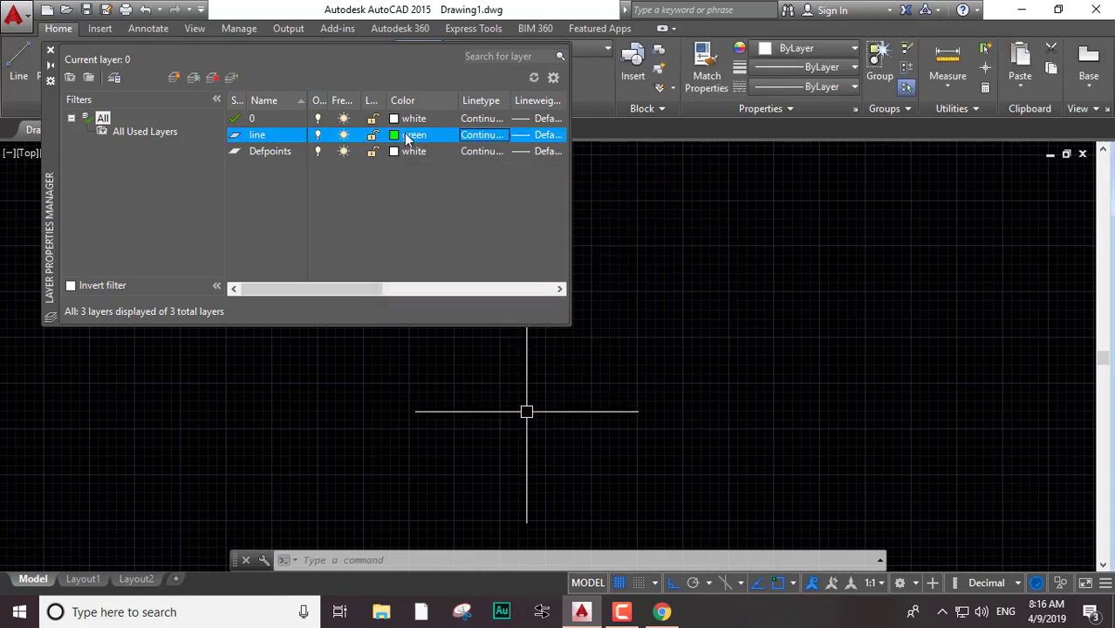
Keep the 'line' layer's lineweight at Default instead of 0.30 mm, and widen the layer palette
{"action": "left_click", "coordinate": [548, 135]}
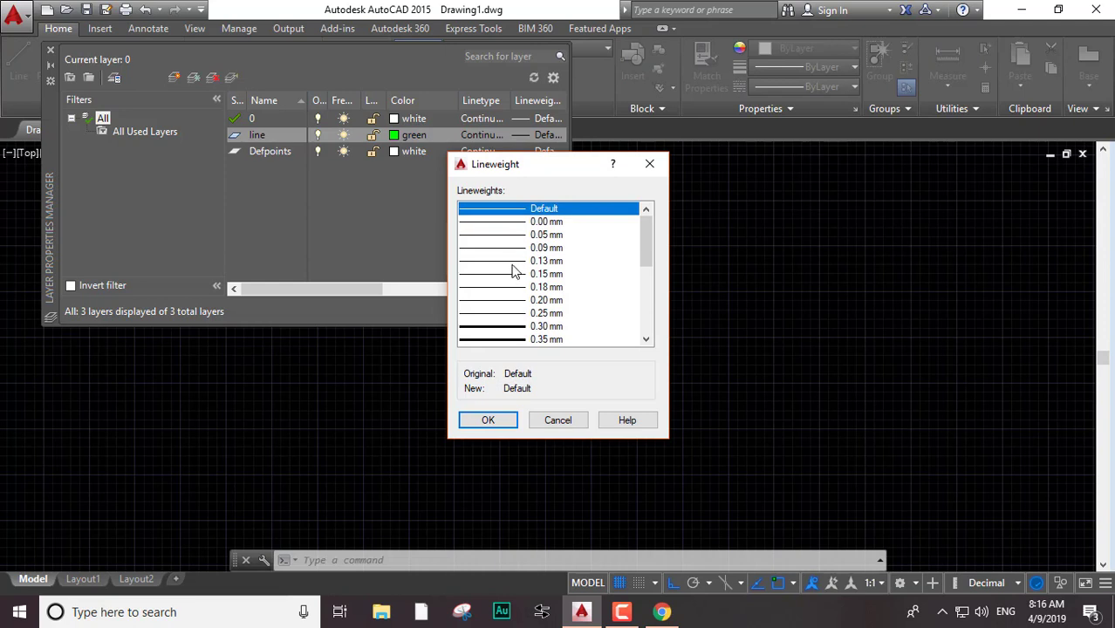
{"action": "scroll", "coordinate": [515, 272], "scroll_direction": "down", "scroll_amount": 1}
{"action": "scroll", "coordinate": [513, 287], "scroll_direction": "down", "scroll_amount": 3}
{"action": "scroll", "coordinate": [508, 321], "scroll_direction": "down", "scroll_amount": 1}
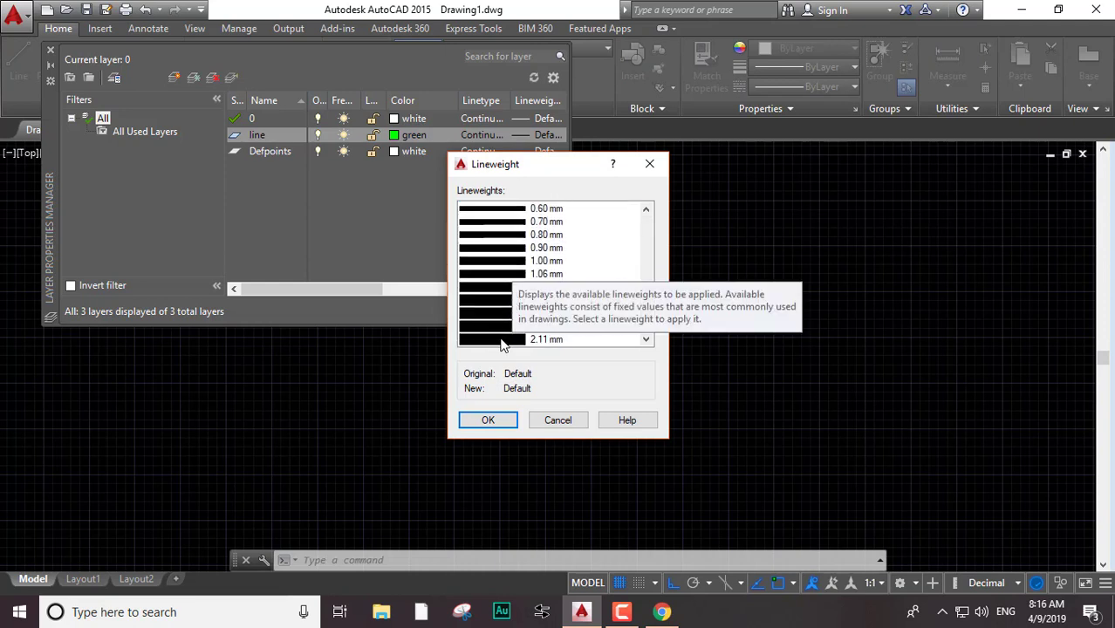
{"action": "scroll", "coordinate": [506, 296], "scroll_direction": "up", "scroll_amount": 1}
{"action": "scroll", "coordinate": [499, 257], "scroll_direction": "up", "scroll_amount": 4}
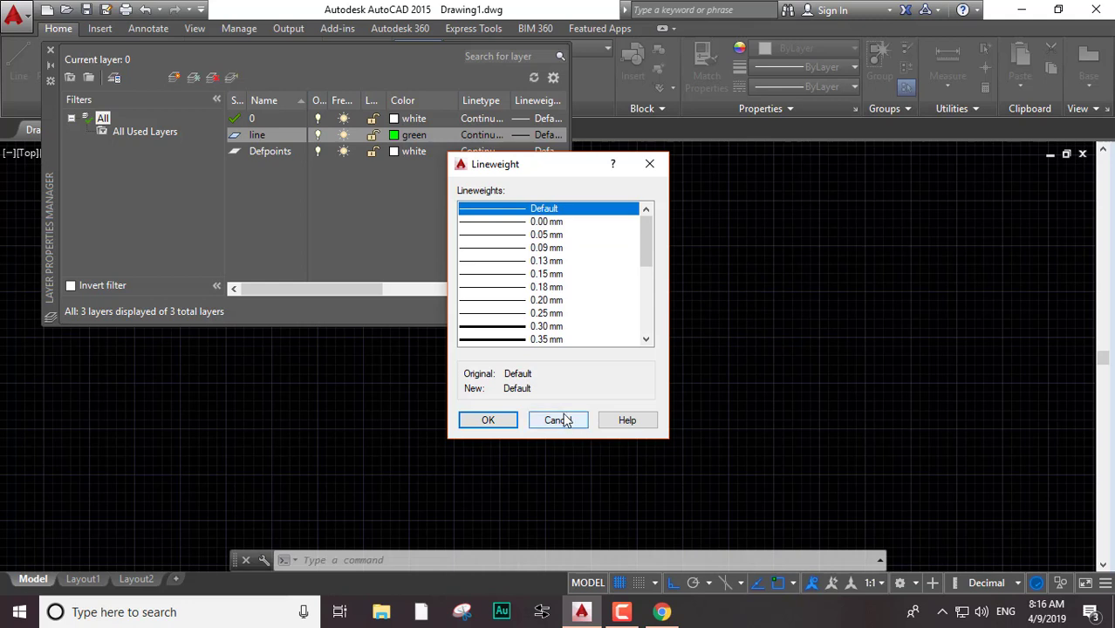
{"action": "left_click", "coordinate": [513, 326]}
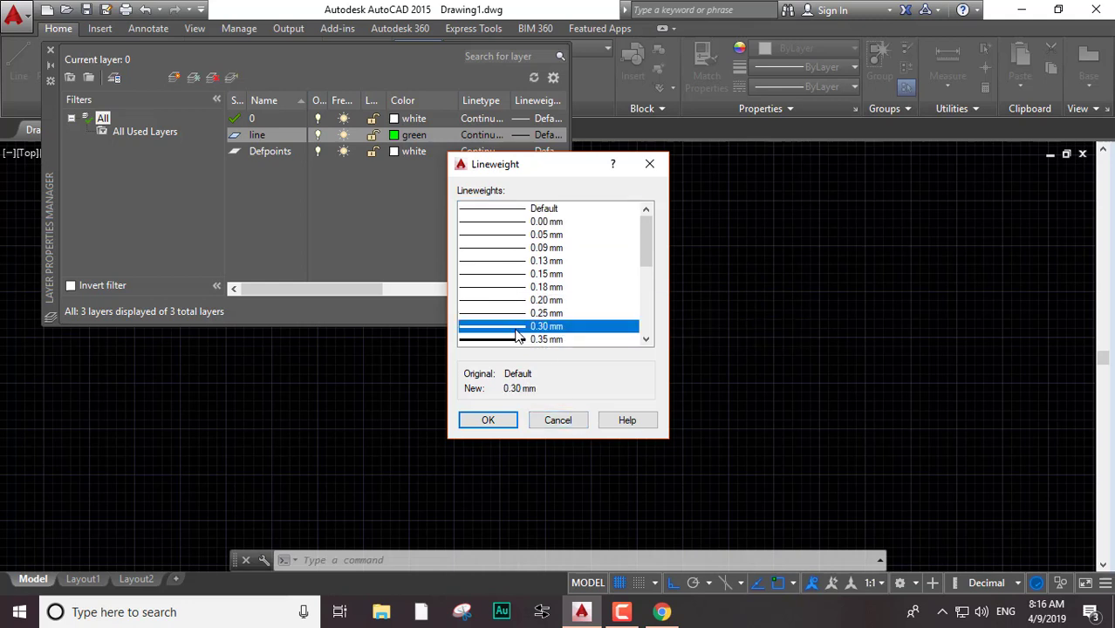
{"action": "left_click", "coordinate": [538, 213]}
{"action": "left_click", "coordinate": [558, 421]}
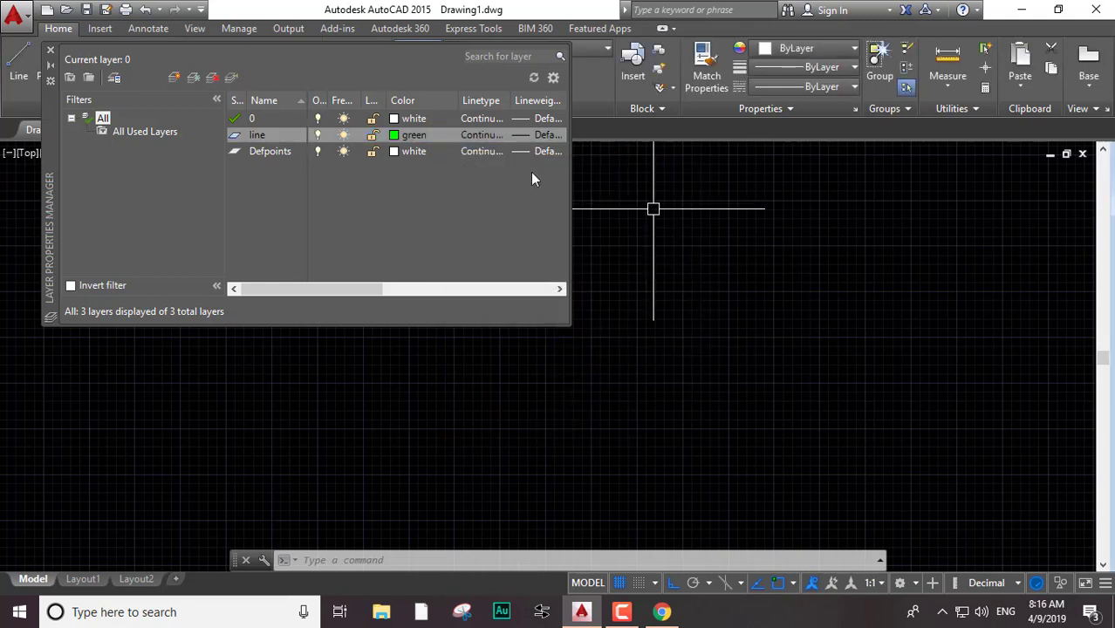
{"action": "mouse_move", "coordinate": [573, 136]}
{"action": "left_mouse_down"}
{"action": "mouse_move", "coordinate": [729, 150]}
{"action": "mouse_move", "coordinate": [715, 151]}
{"action": "left_mouse_up"}
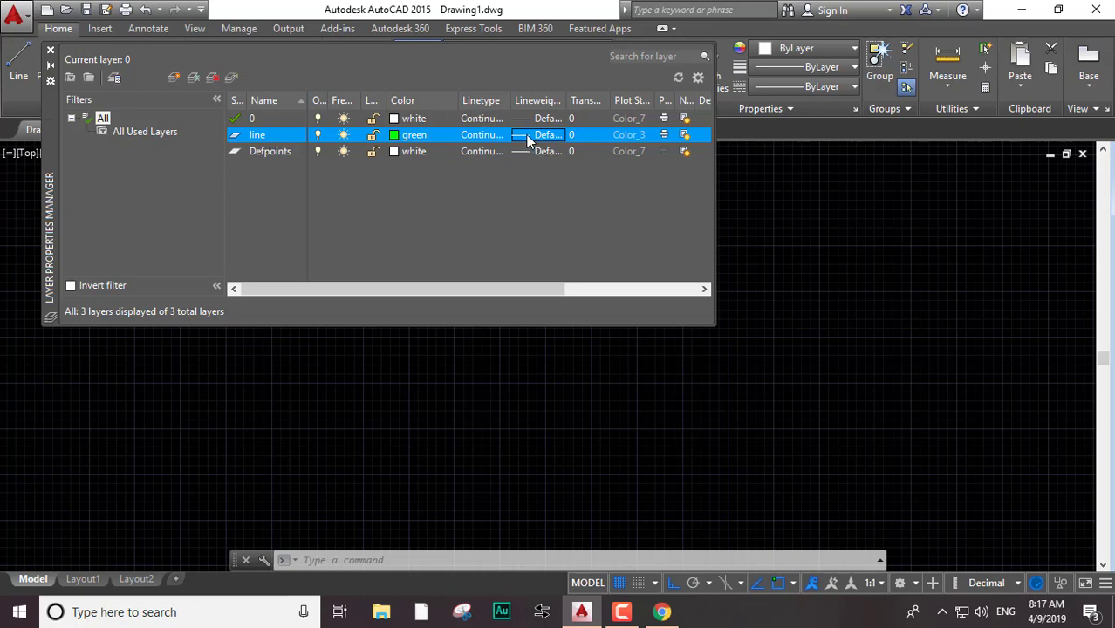
Create a layer named 'circle' and set its colour to red
{"action": "left_click", "coordinate": [174, 77]}
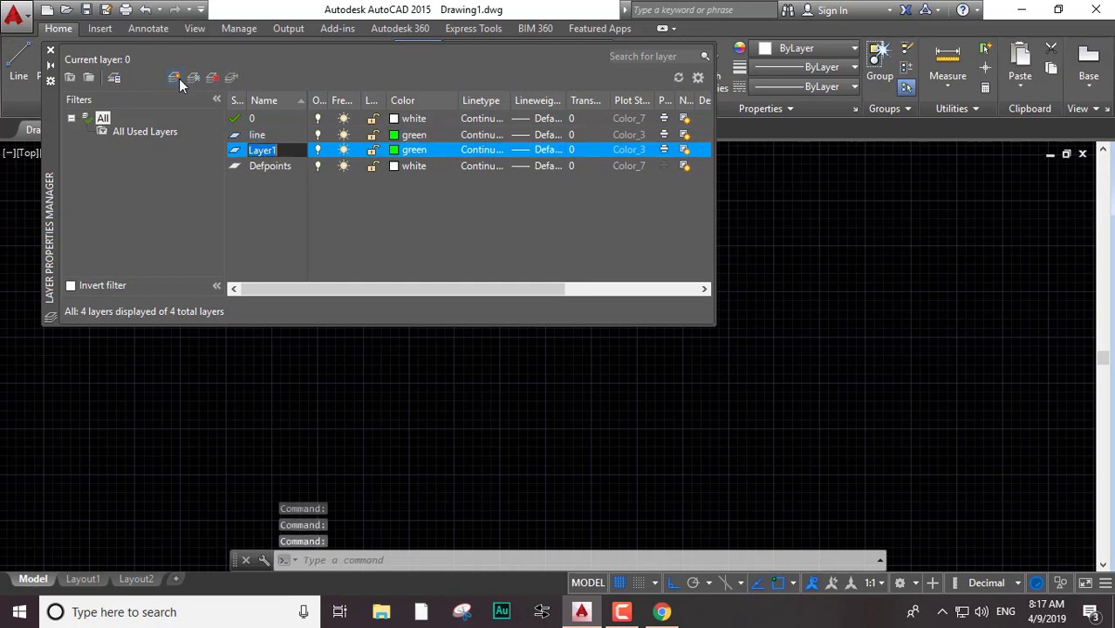
{"action": "type", "text": "circ"}
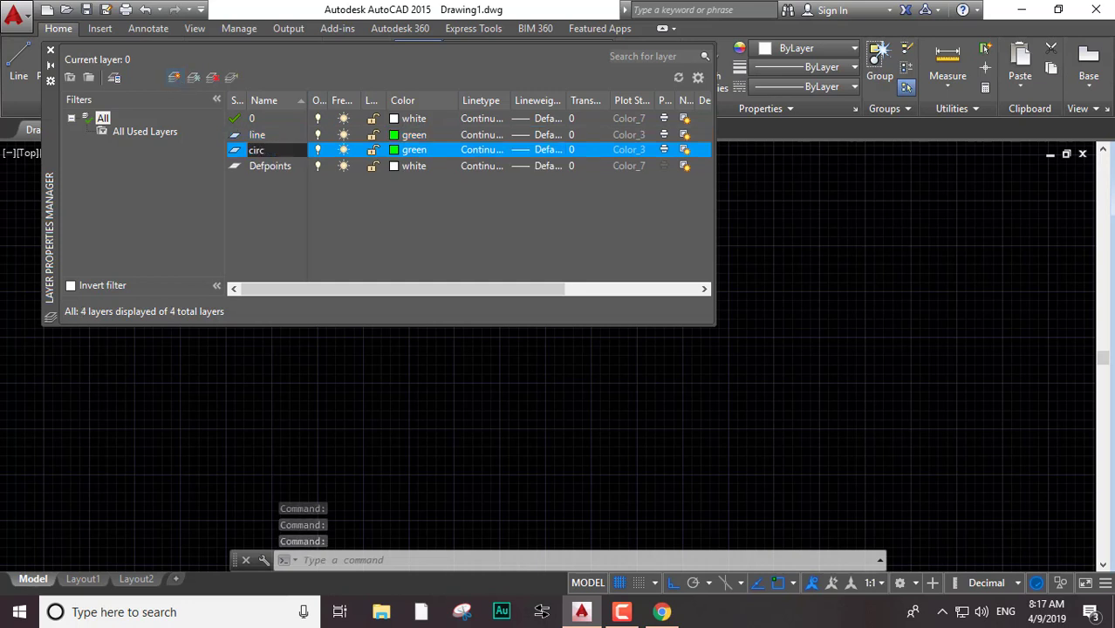
{"action": "type", "text": "le"}
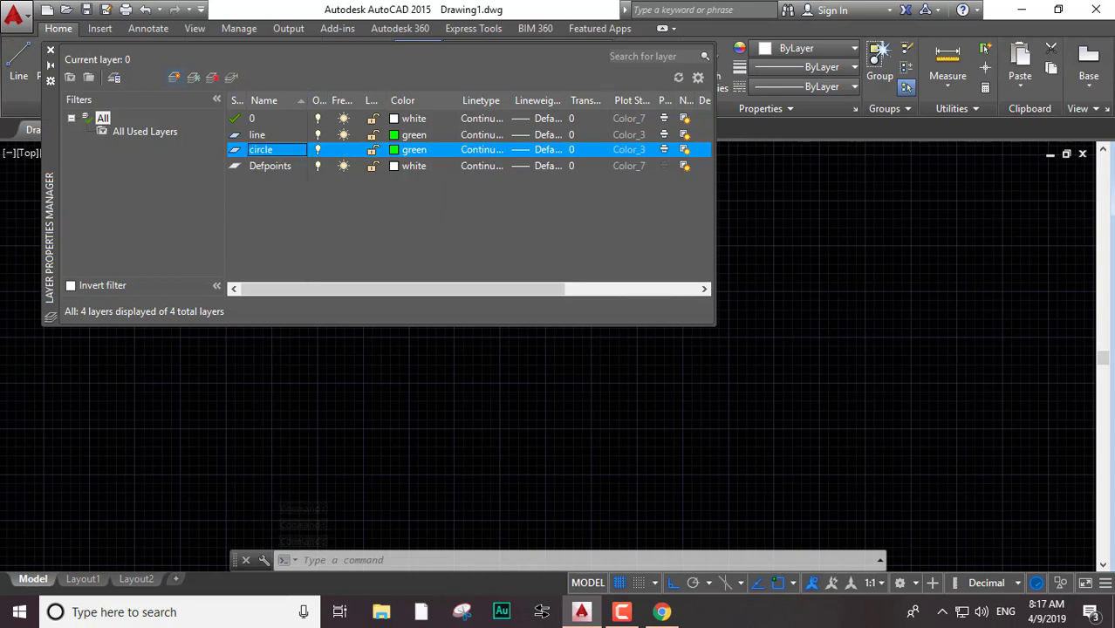
{"action": "key", "text": "Return"}
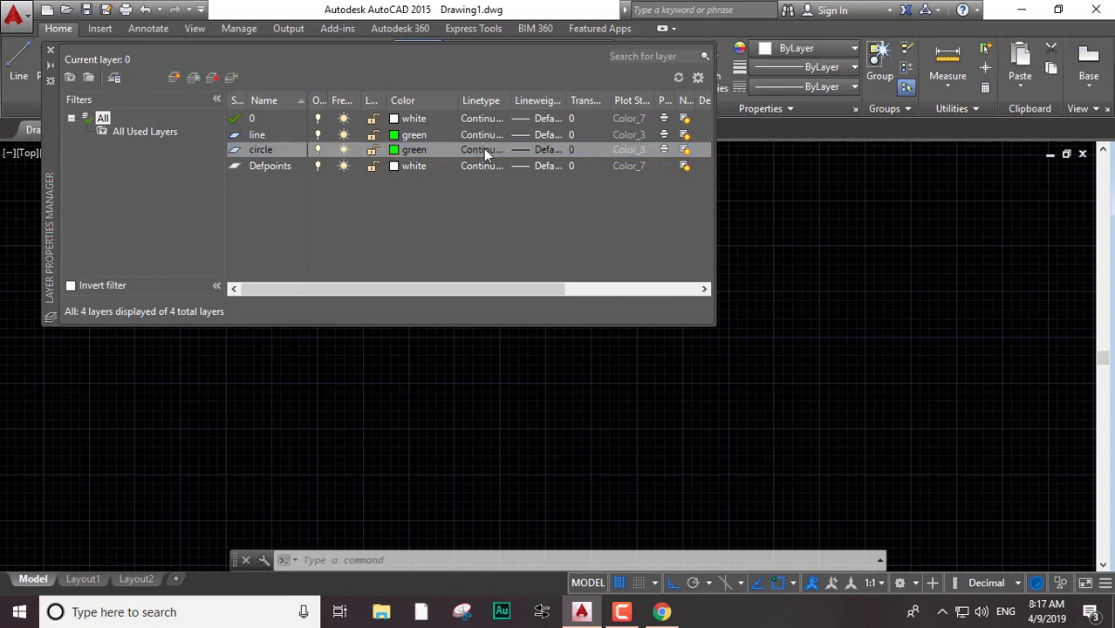
{"action": "left_click", "coordinate": [394, 152]}
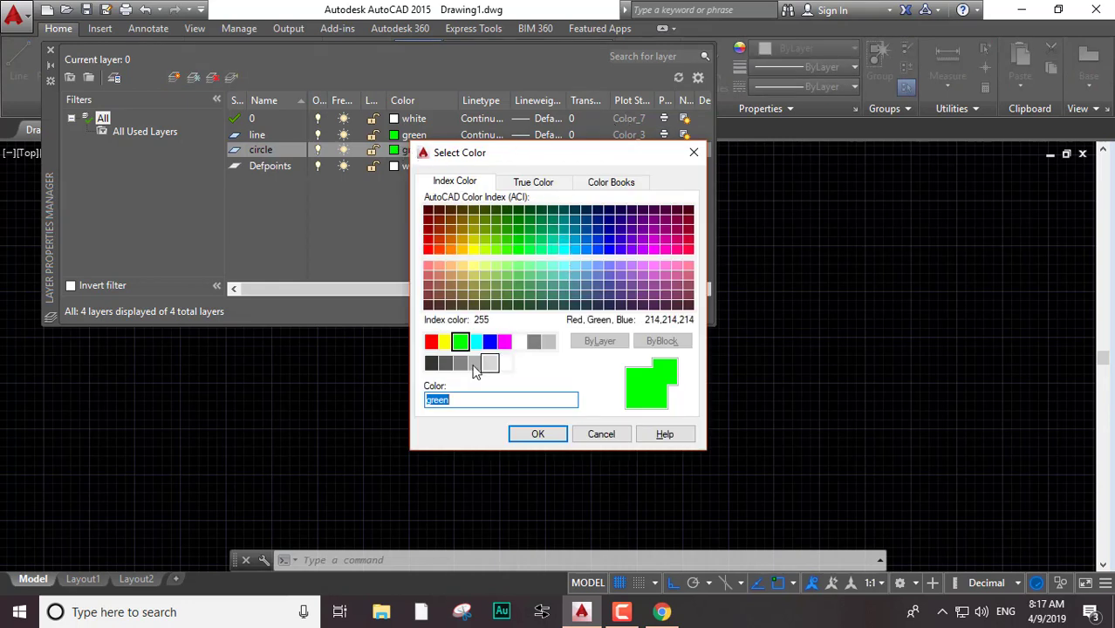
{"action": "left_click", "coordinate": [446, 341]}
{"action": "left_click", "coordinate": [429, 343]}
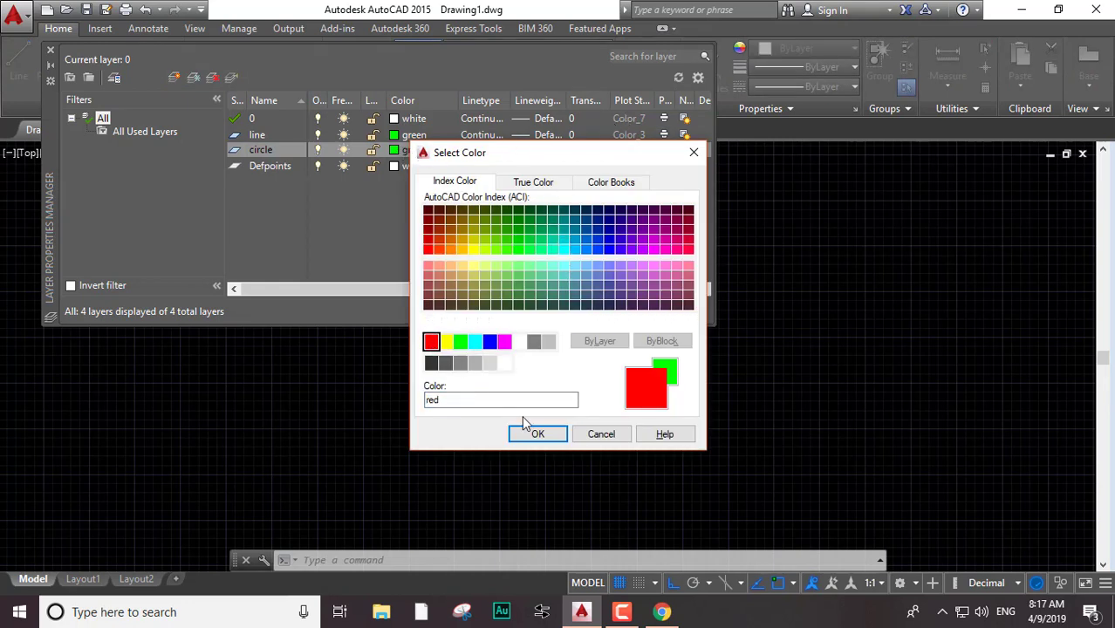
{"action": "left_click", "coordinate": [538, 433]}
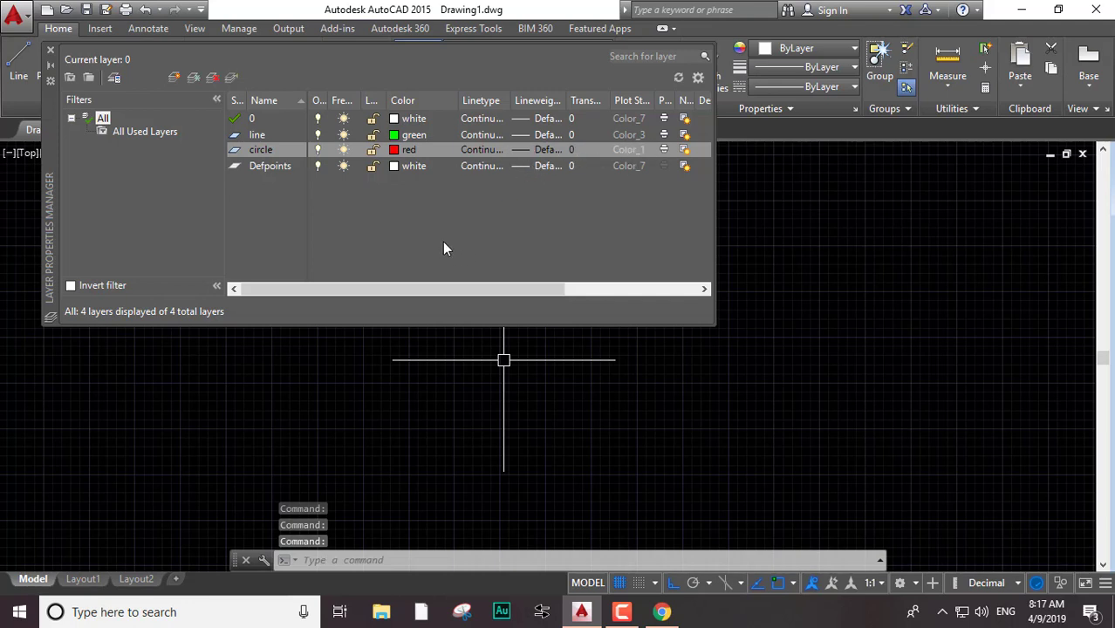
Create a layer named 'center line' and set its colour to yellow
{"action": "left_click", "coordinate": [178, 78]}
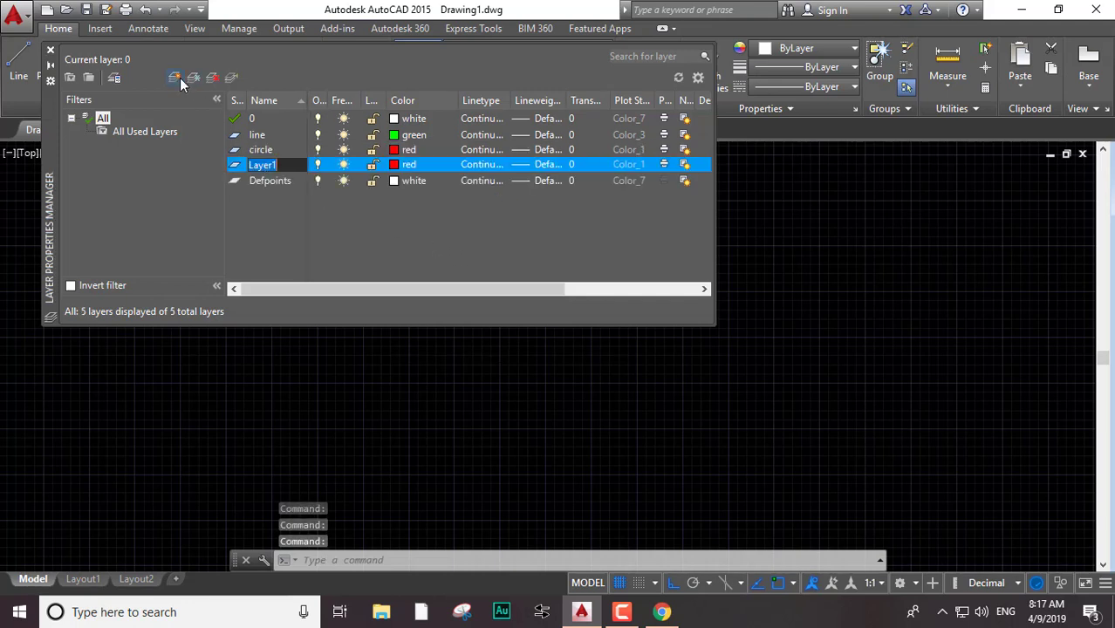
{"action": "type", "text": "cen"}
{"action": "type", "text": "ter l"}
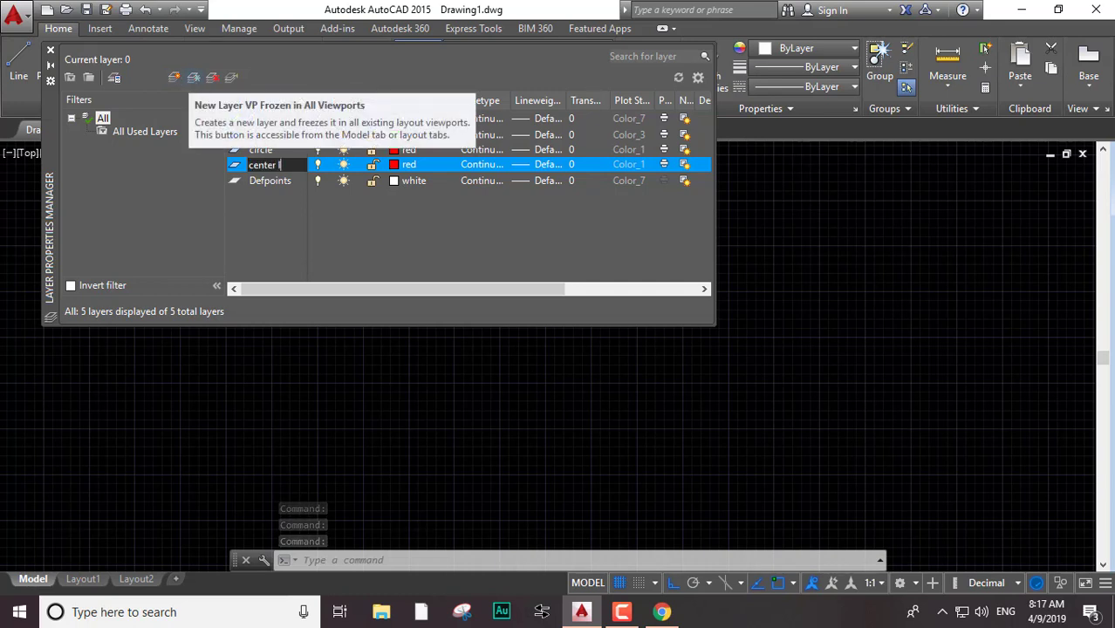
{"action": "type", "text": "ine"}
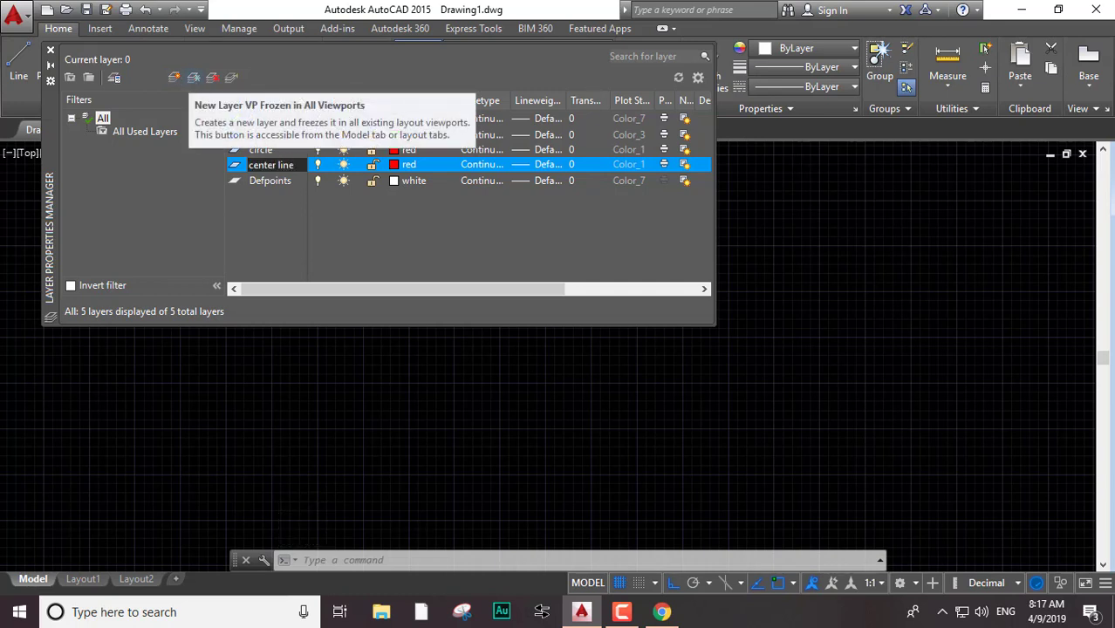
{"action": "key", "text": "Return"}
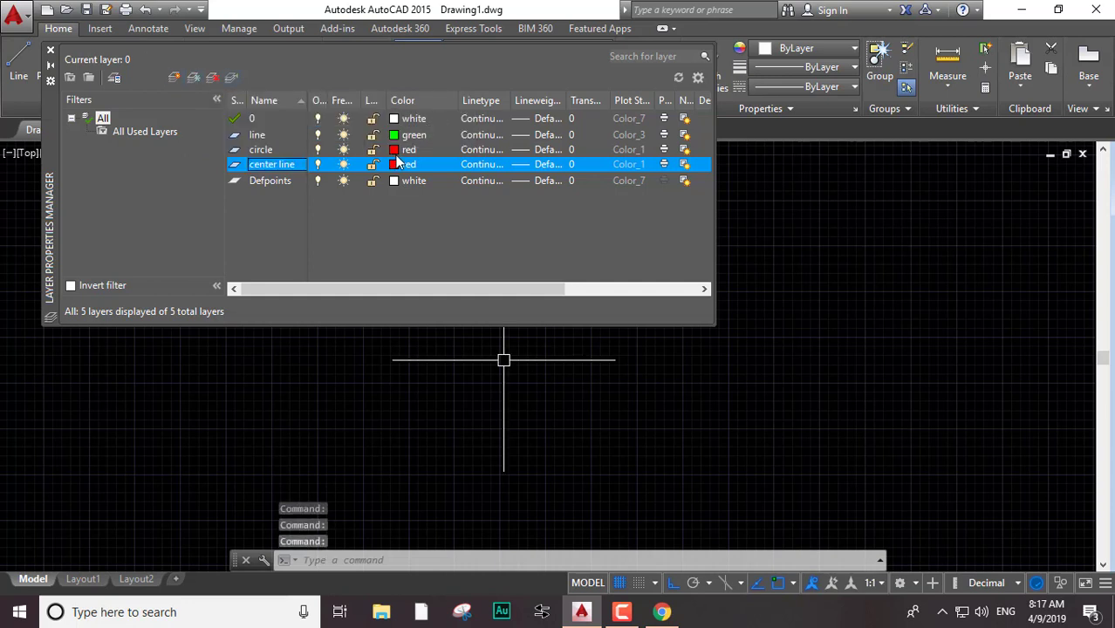
{"action": "left_click", "coordinate": [398, 164]}
{"action": "left_click", "coordinate": [446, 342]}
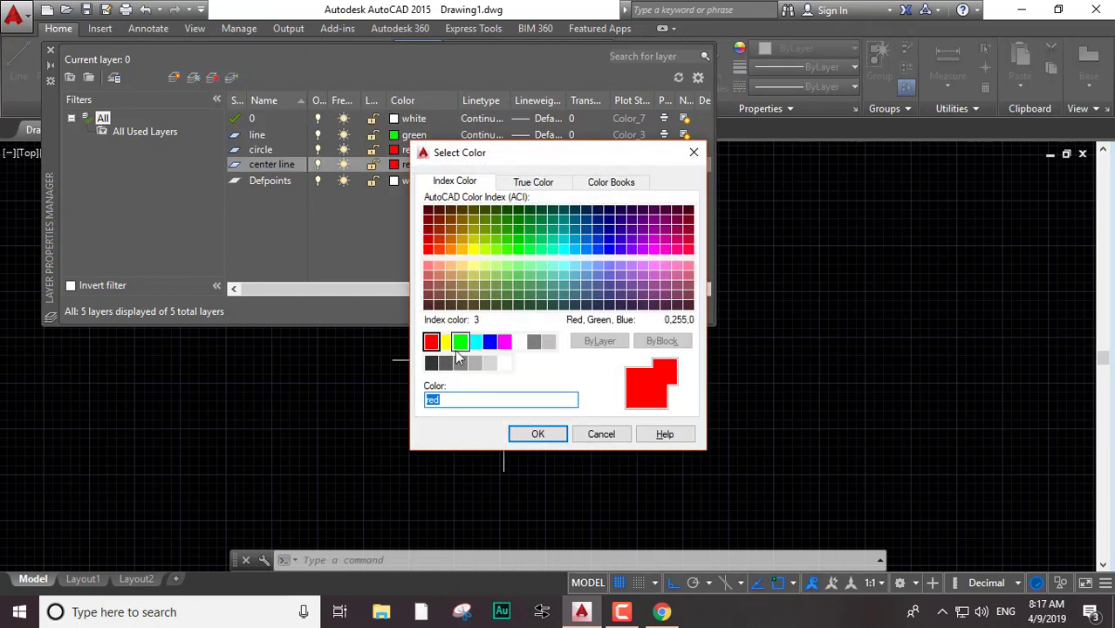
{"action": "left_click", "coordinate": [537, 433]}
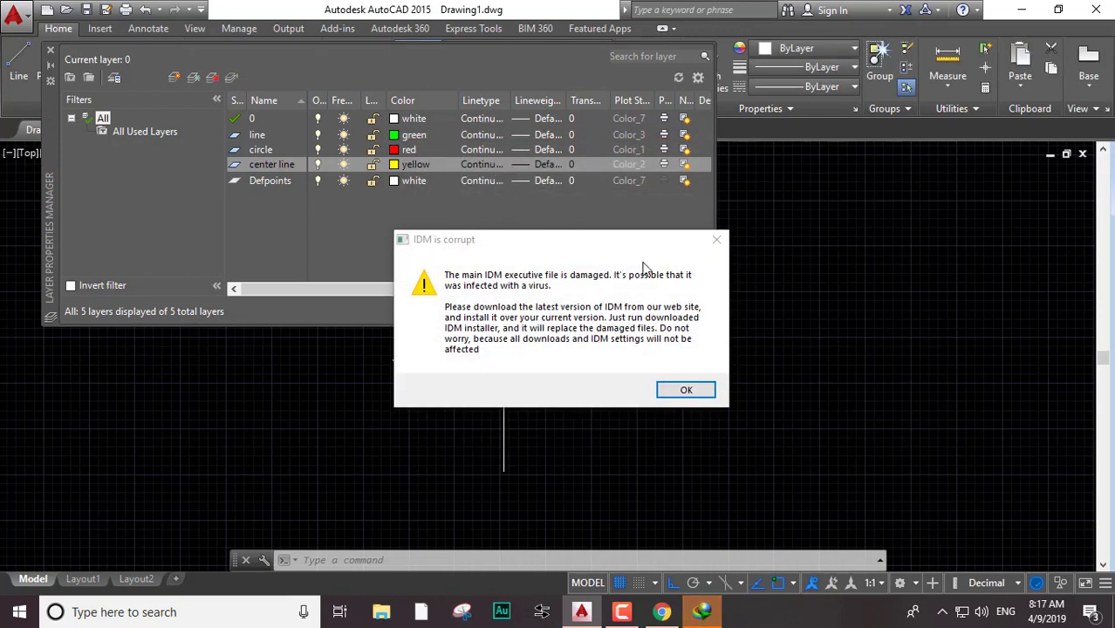
Dismiss the IDM error dialog and close the empty Firefox window
{"action": "left_click", "coordinate": [716, 240]}
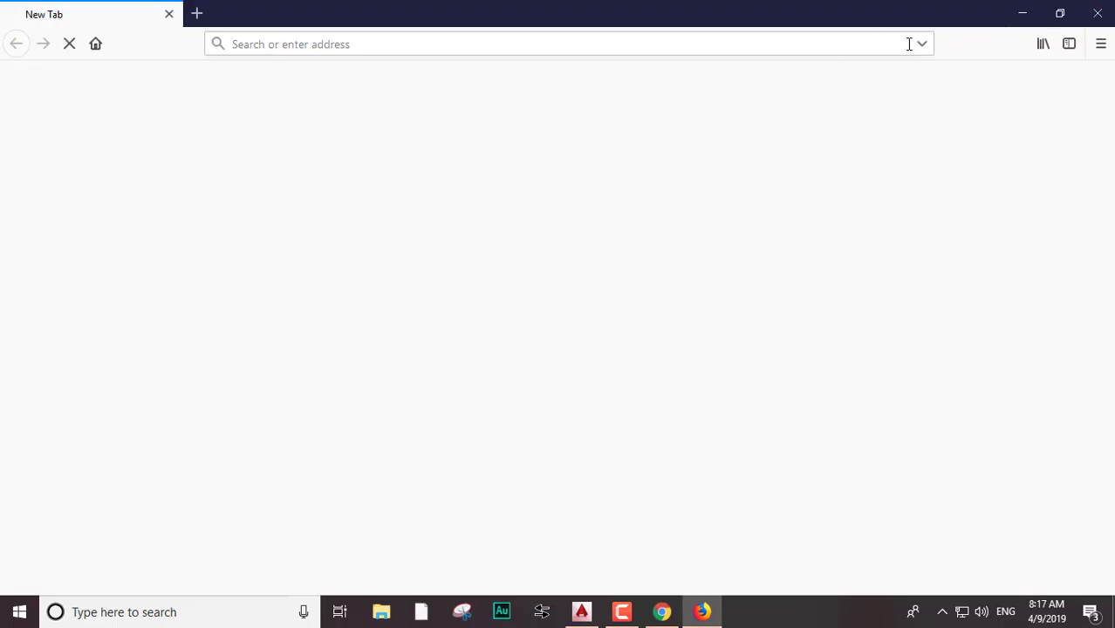
{"action": "left_click", "coordinate": [1097, 16]}
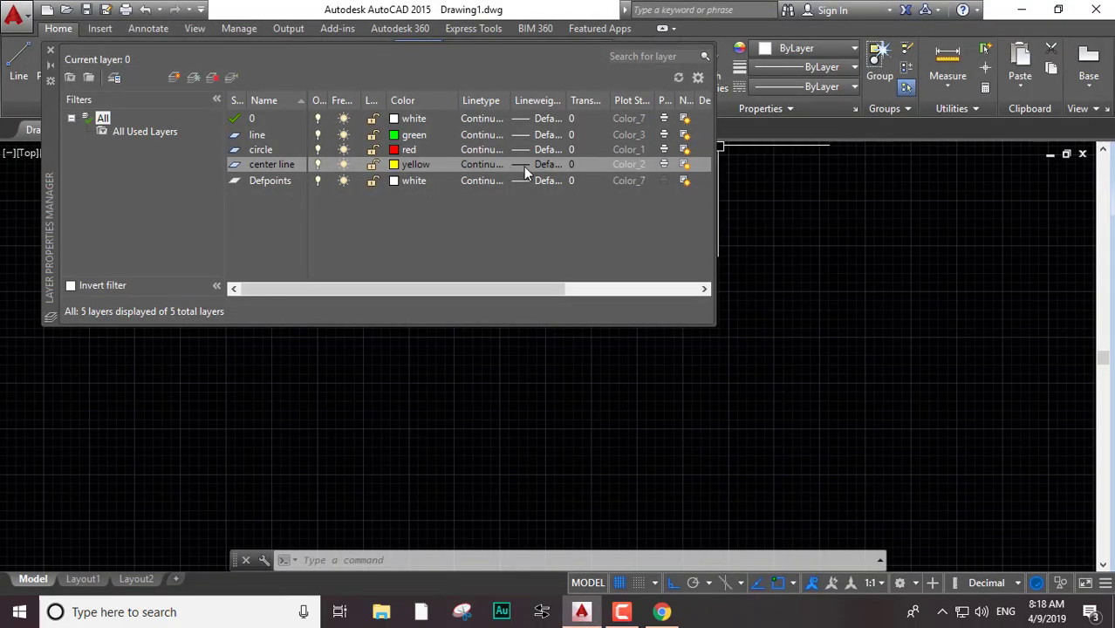
Check the lineweight and linetype choices for the center line and circle layers, leaving them unchanged
{"action": "left_click", "coordinate": [523, 167]}
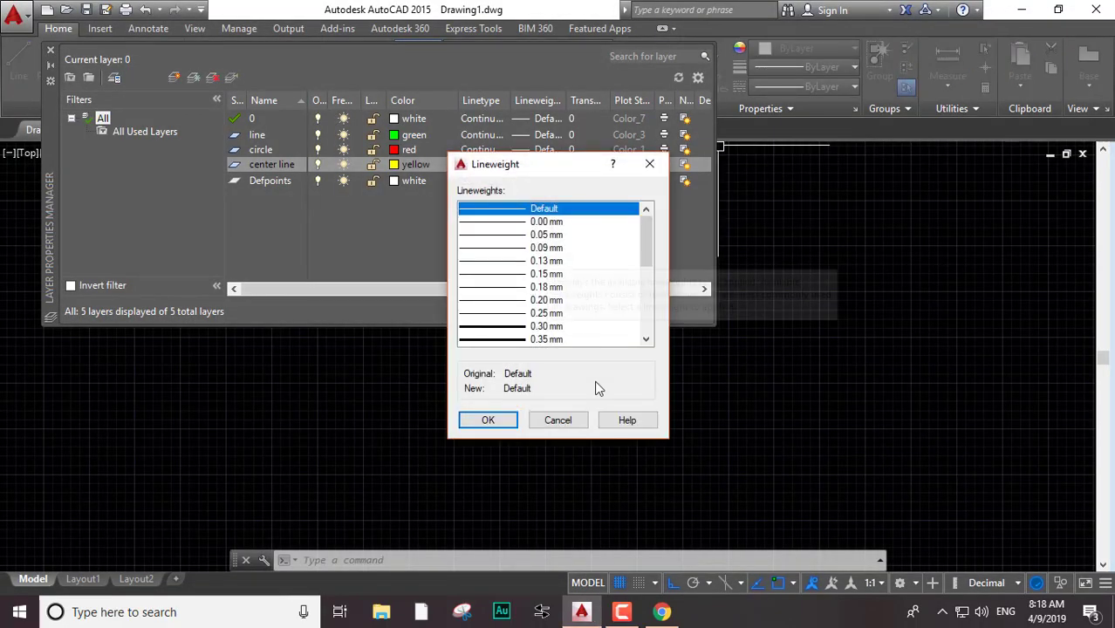
{"action": "left_click", "coordinate": [576, 420]}
{"action": "left_click", "coordinate": [476, 149]}
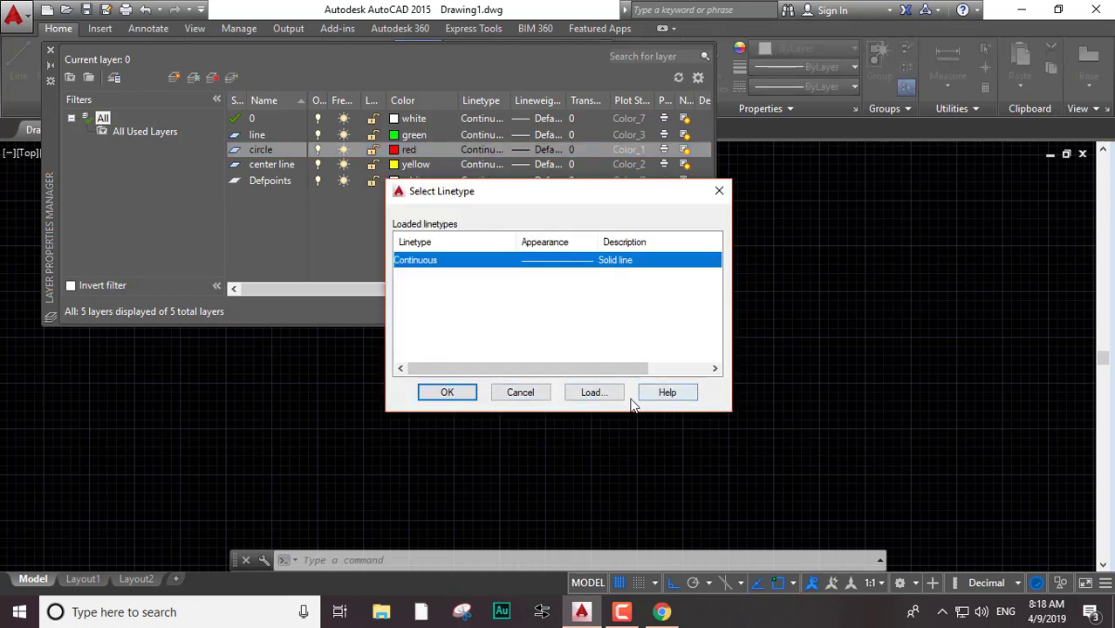
{"action": "left_click", "coordinate": [540, 394]}
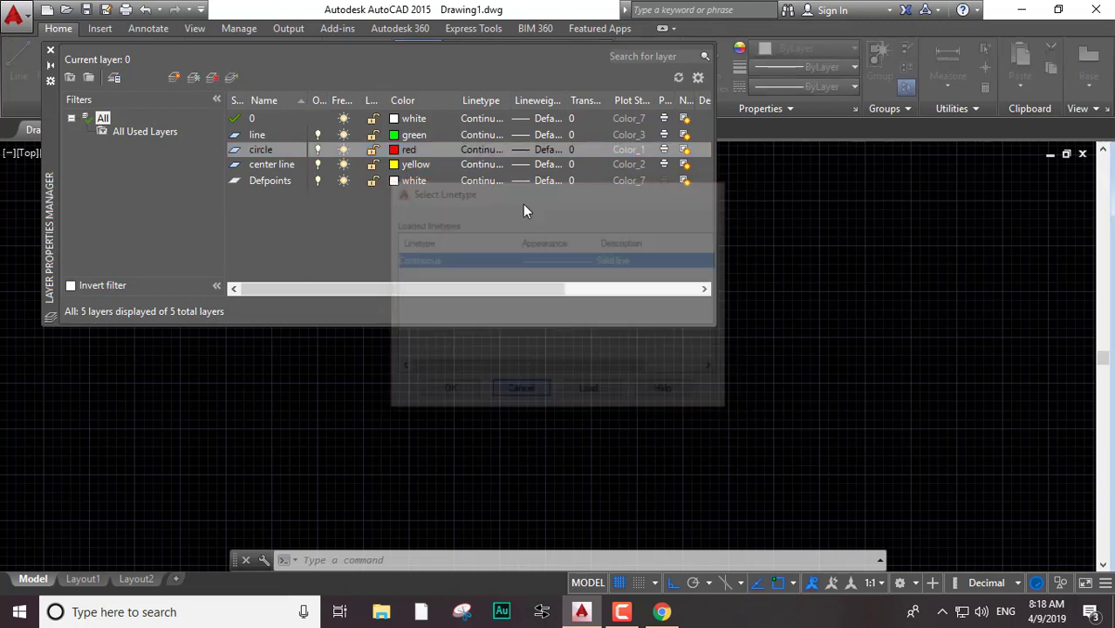
{"action": "left_click", "coordinate": [479, 166]}
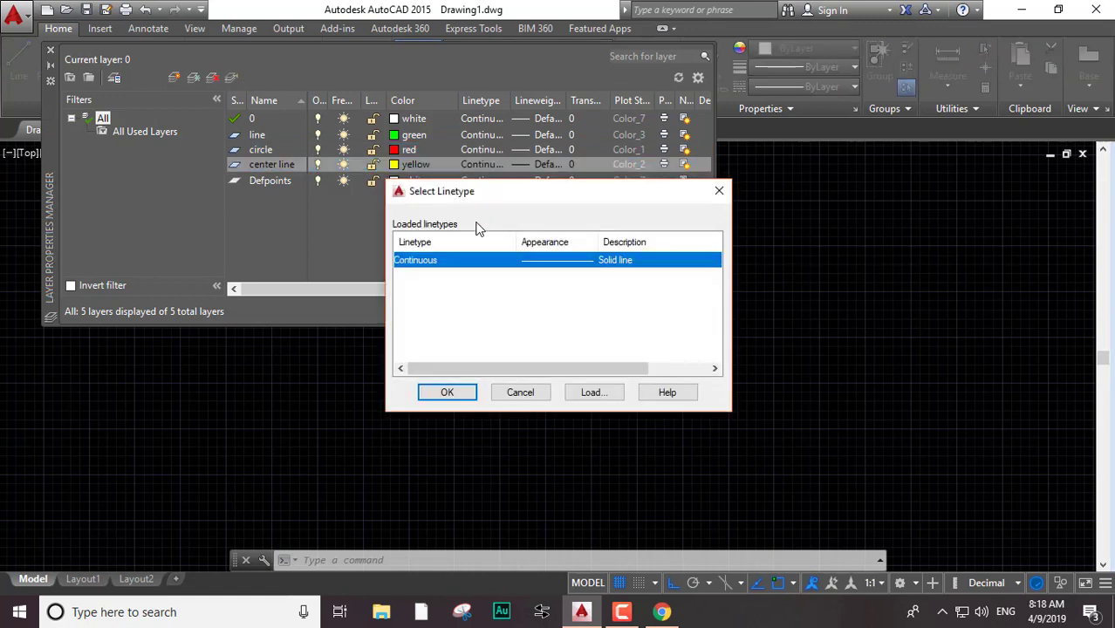
{"action": "left_click", "coordinate": [523, 392]}
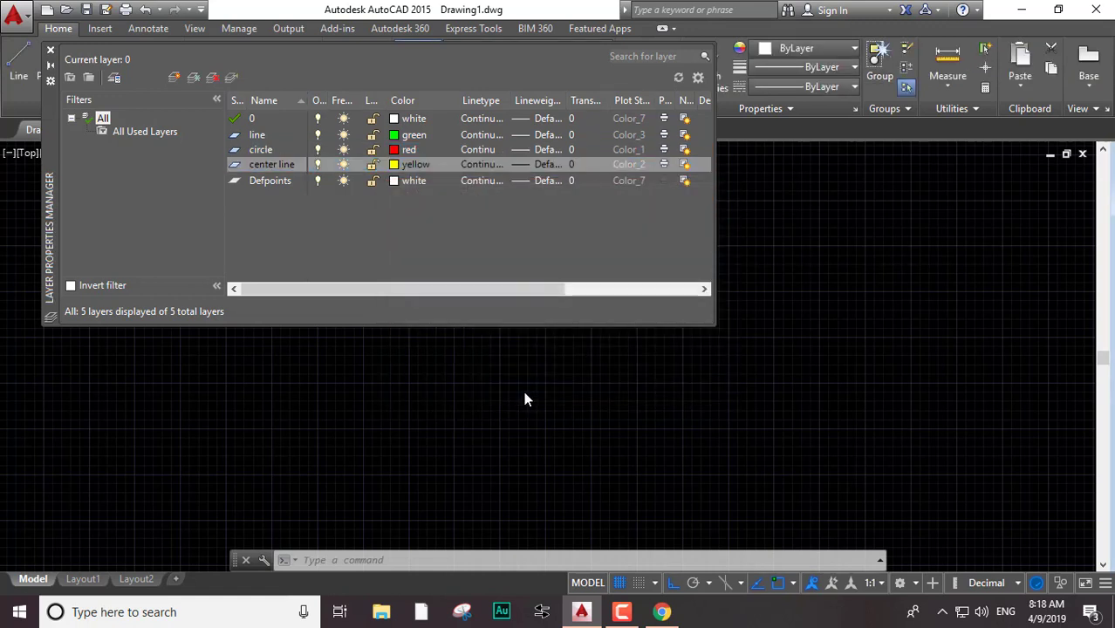
Load the ACAD_ISO04W100 long-dash dot linetype into the drawing
{"action": "left_click", "coordinate": [468, 163]}
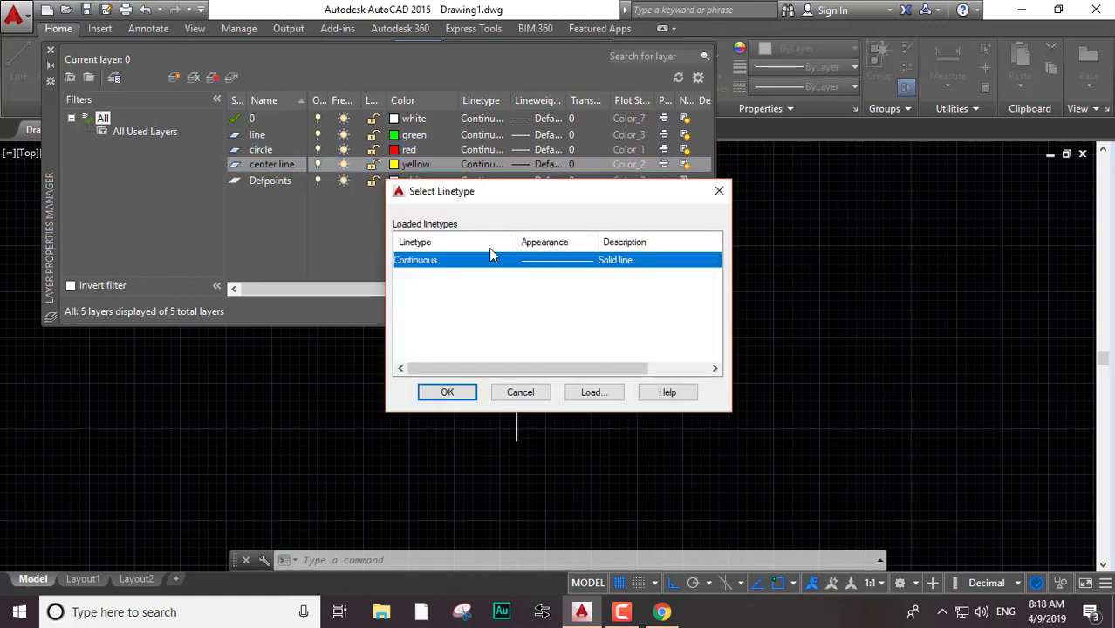
{"action": "left_click", "coordinate": [577, 393]}
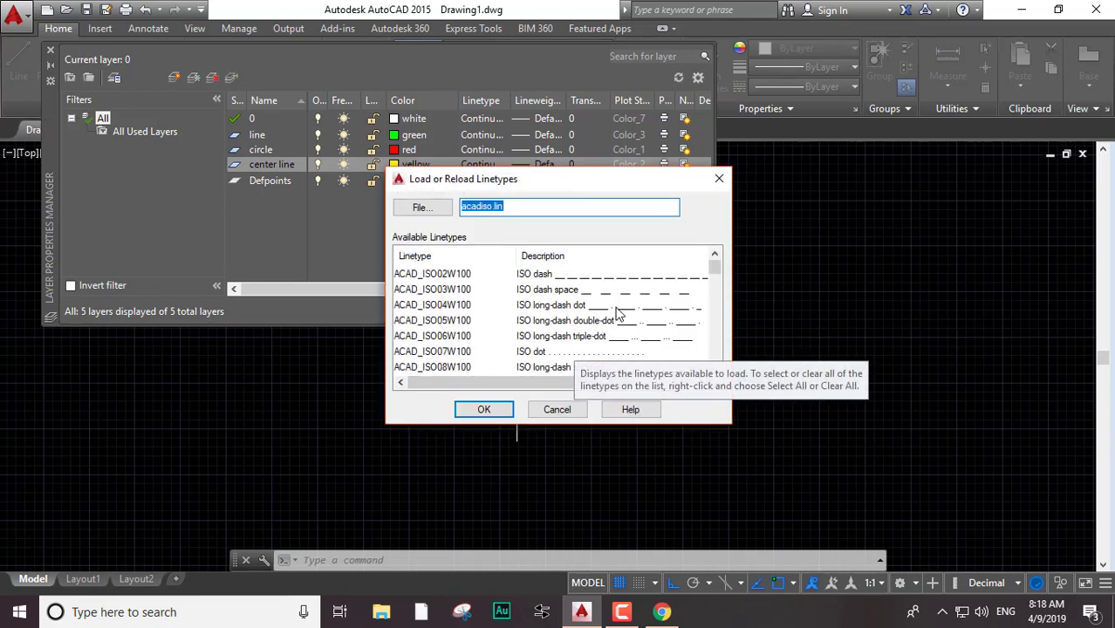
{"action": "left_click", "coordinate": [616, 307]}
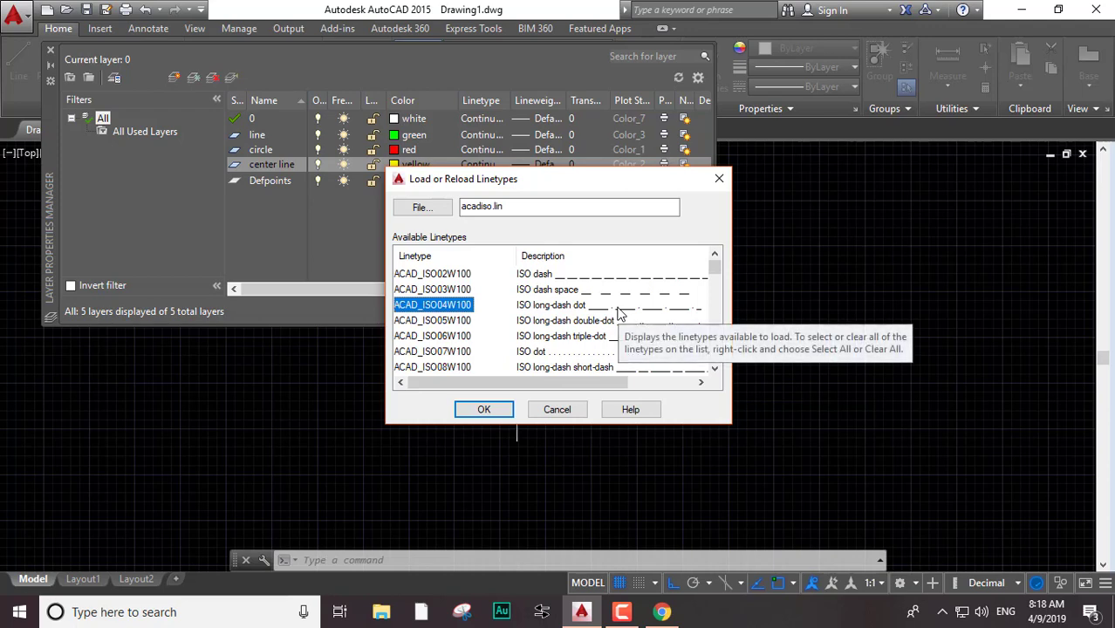
{"action": "left_click", "coordinate": [484, 410]}
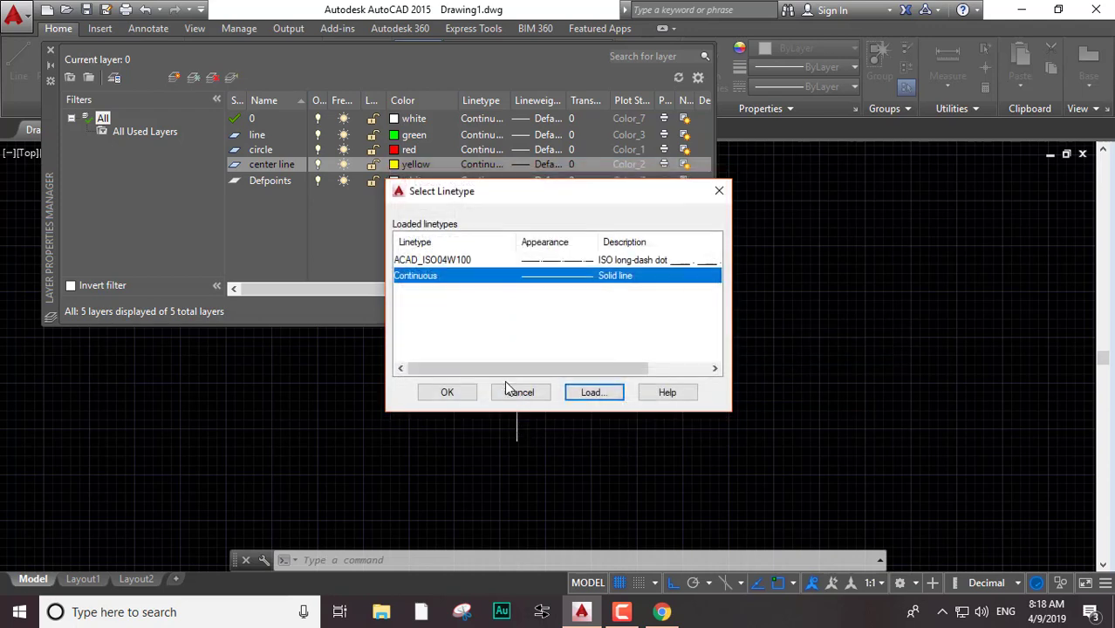
{"action": "left_click", "coordinate": [451, 394]}
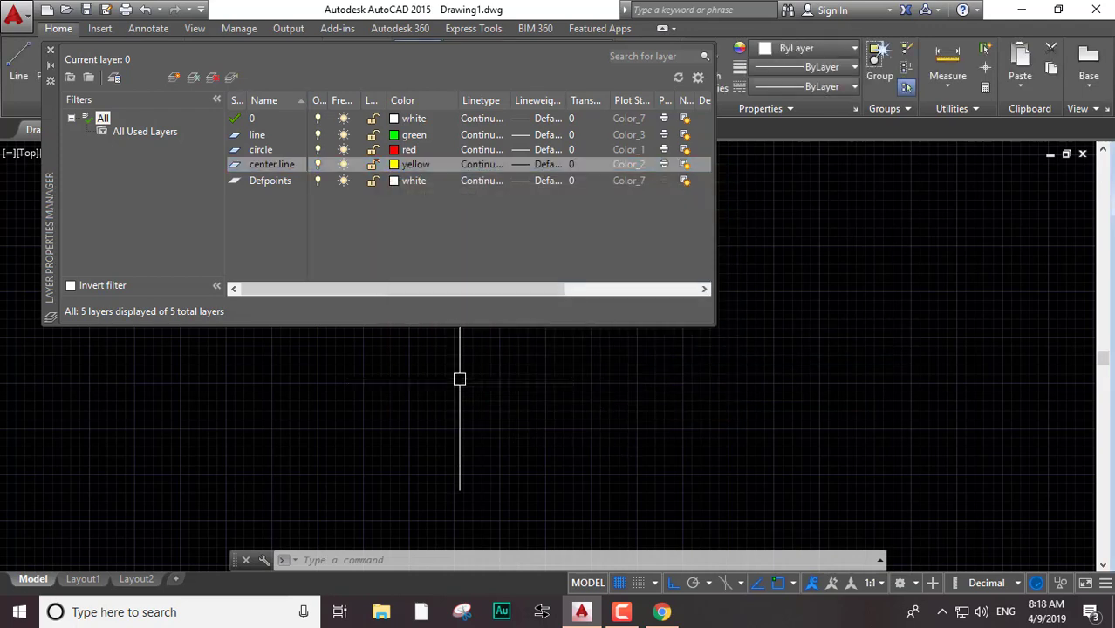
Assign ACAD_ISO04W100 to the center line layer and close the layer manager
{"action": "left_click", "coordinate": [491, 168]}
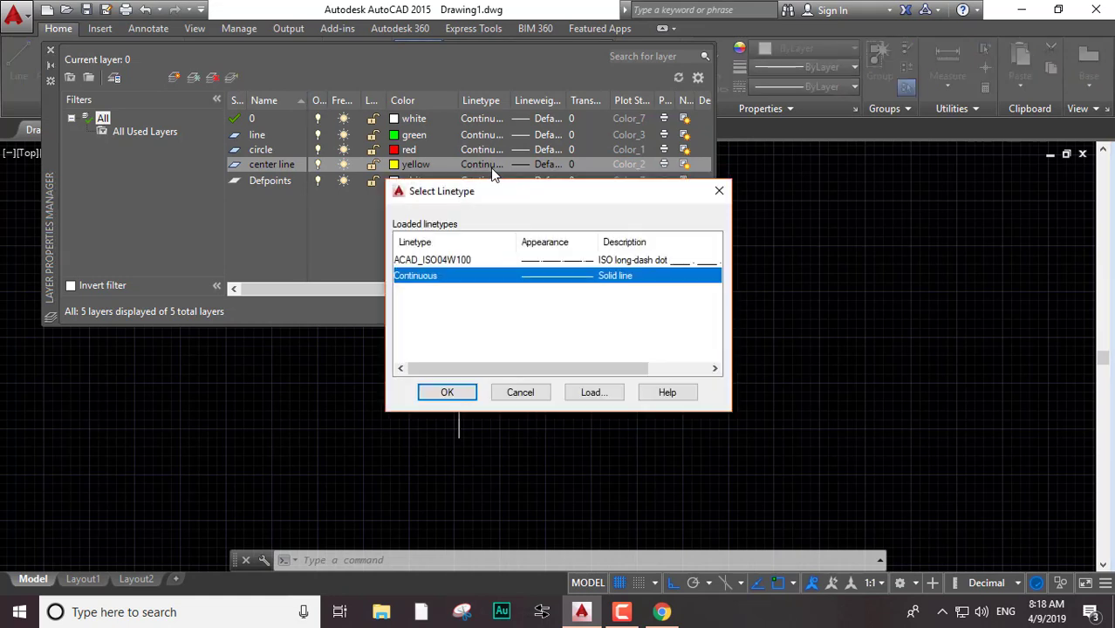
{"action": "left_click", "coordinate": [558, 261]}
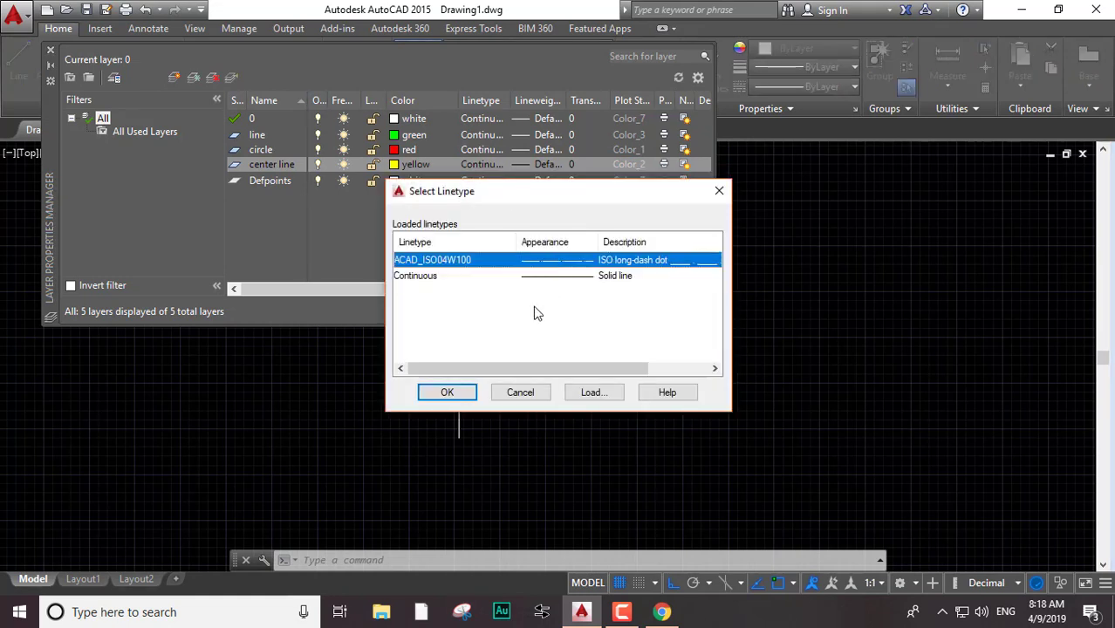
{"action": "left_click", "coordinate": [474, 394]}
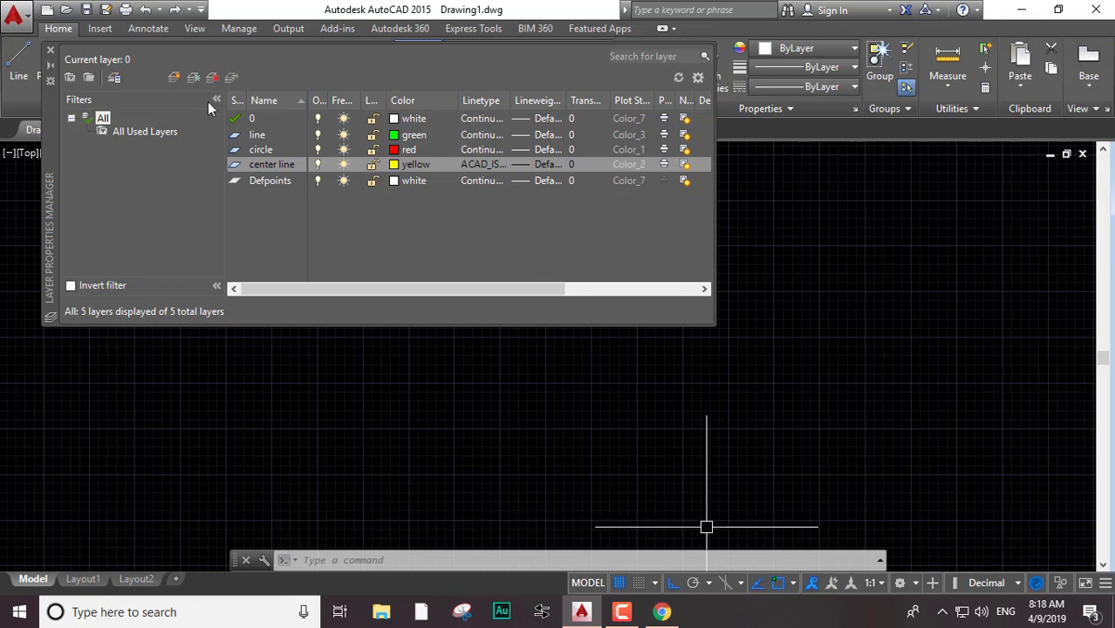
{"action": "left_click", "coordinate": [50, 50]}
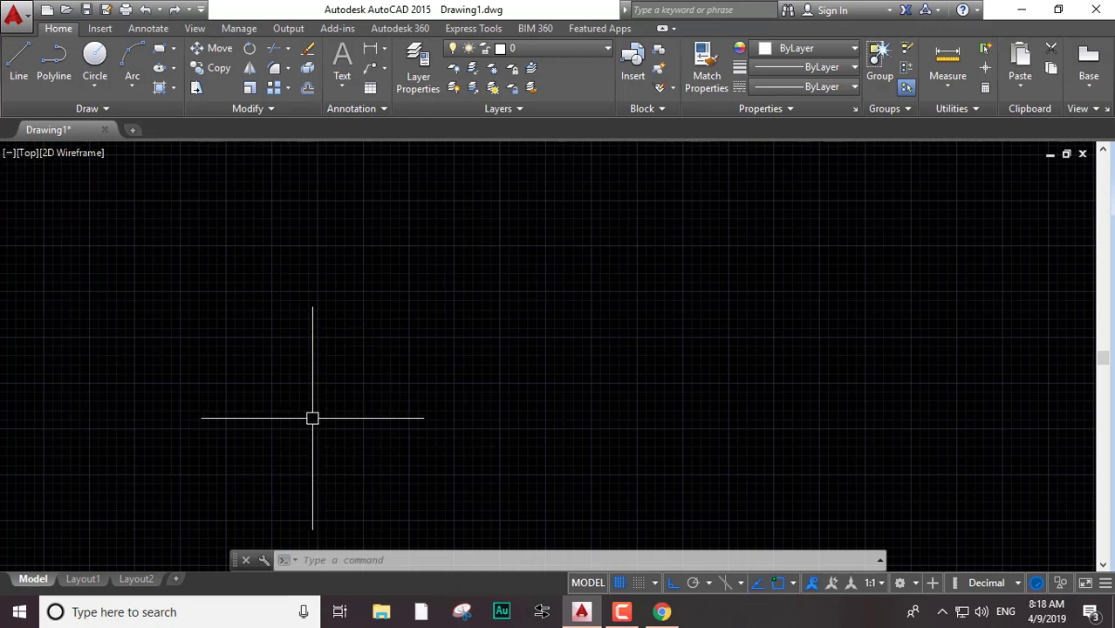
Draw a trial horizontal line on layer 0 with the L command
{"action": "type", "text": "l"}
{"action": "key", "text": "Return"}
{"action": "left_click", "coordinate": [288, 340]}
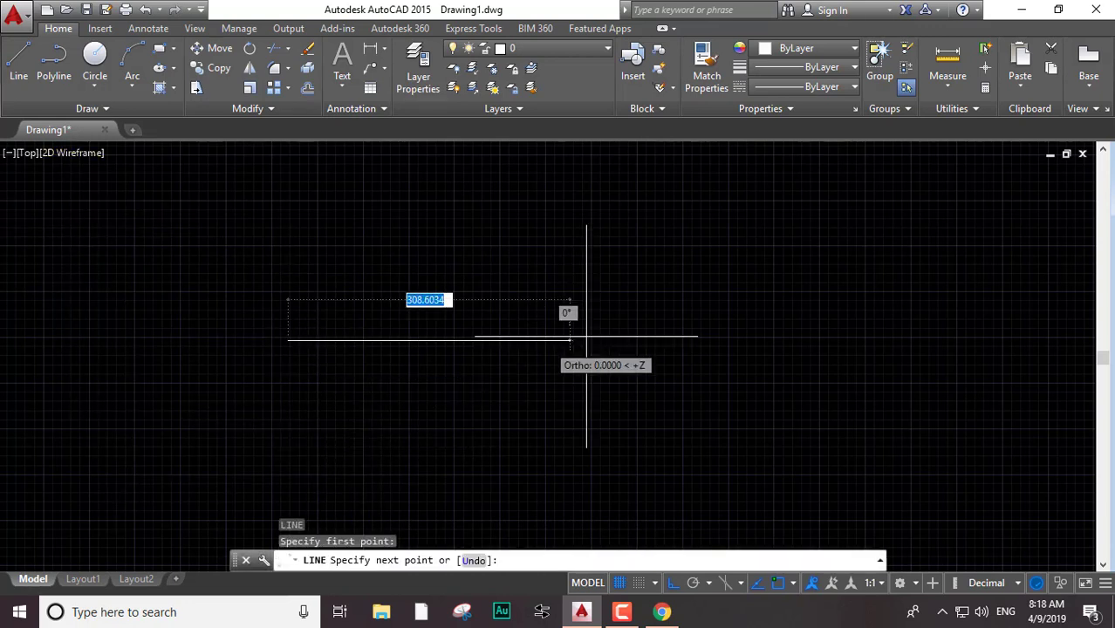
{"action": "left_click", "coordinate": [721, 309]}
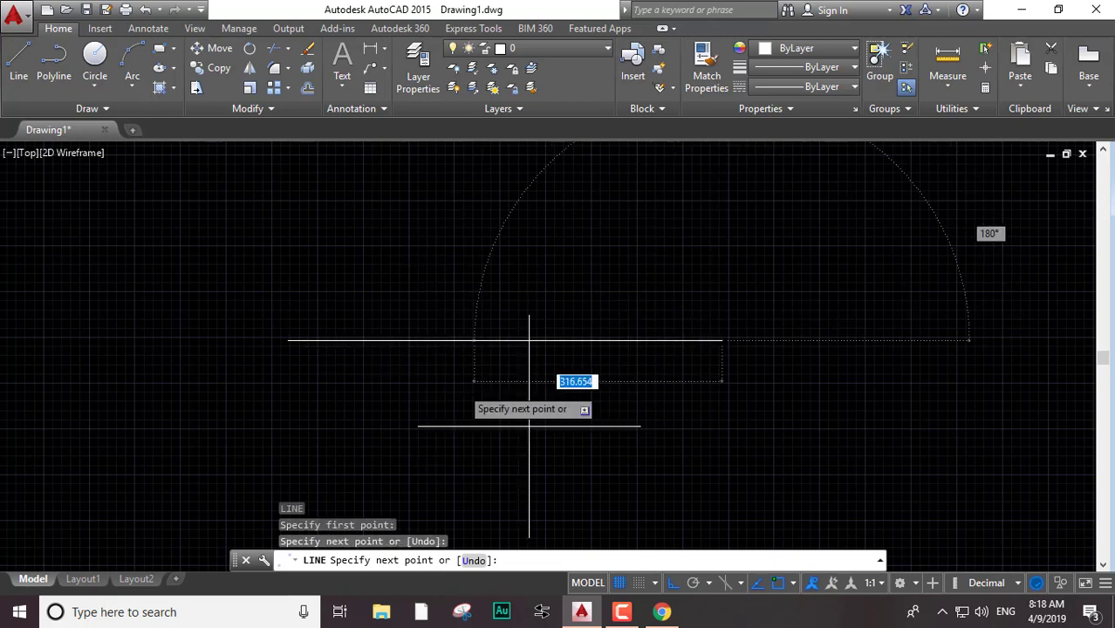
{"action": "key", "text": "Escape"}
Erase the trial horizontal line and show the Layer dropdown list
{"action": "left_click", "coordinate": [548, 299]}
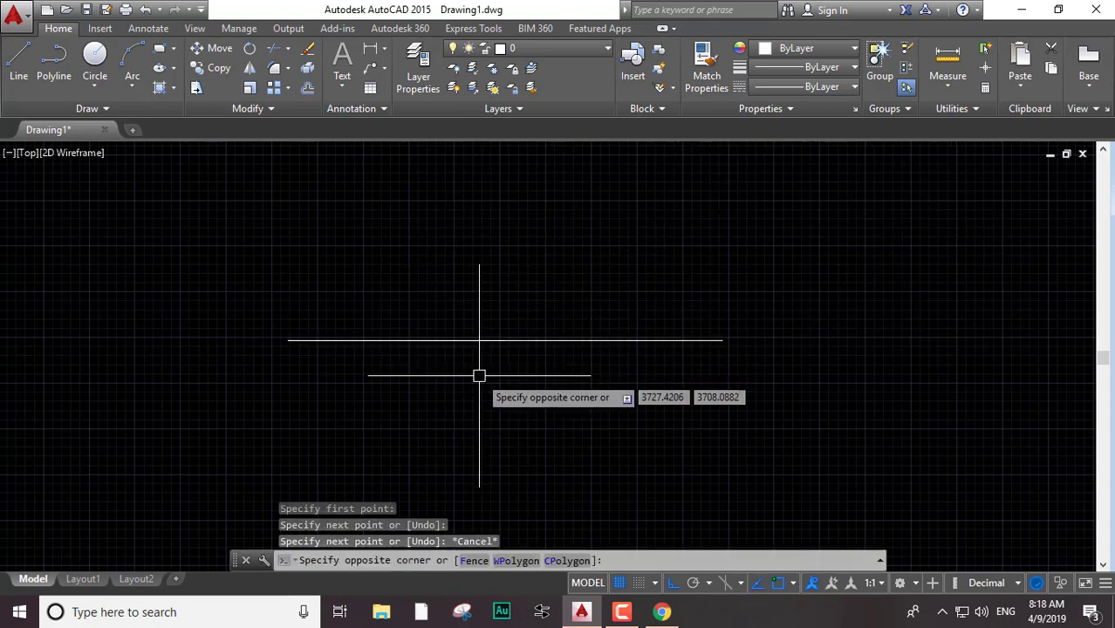
{"action": "key", "text": "Escape"}
{"action": "left_click", "coordinate": [595, 288]}
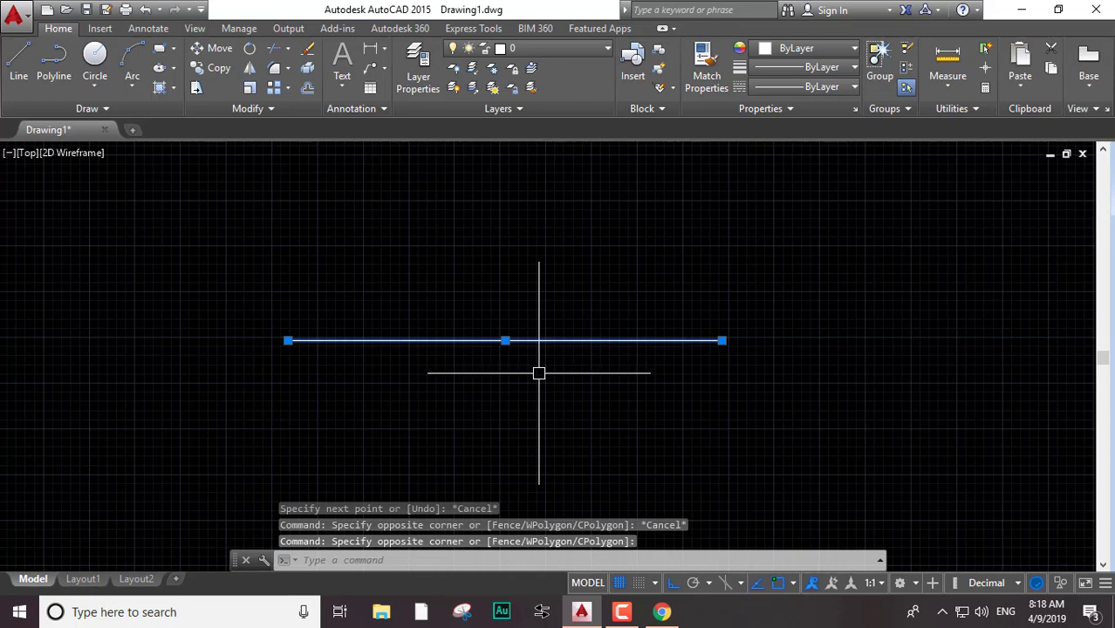
{"action": "key", "text": "Delete"}
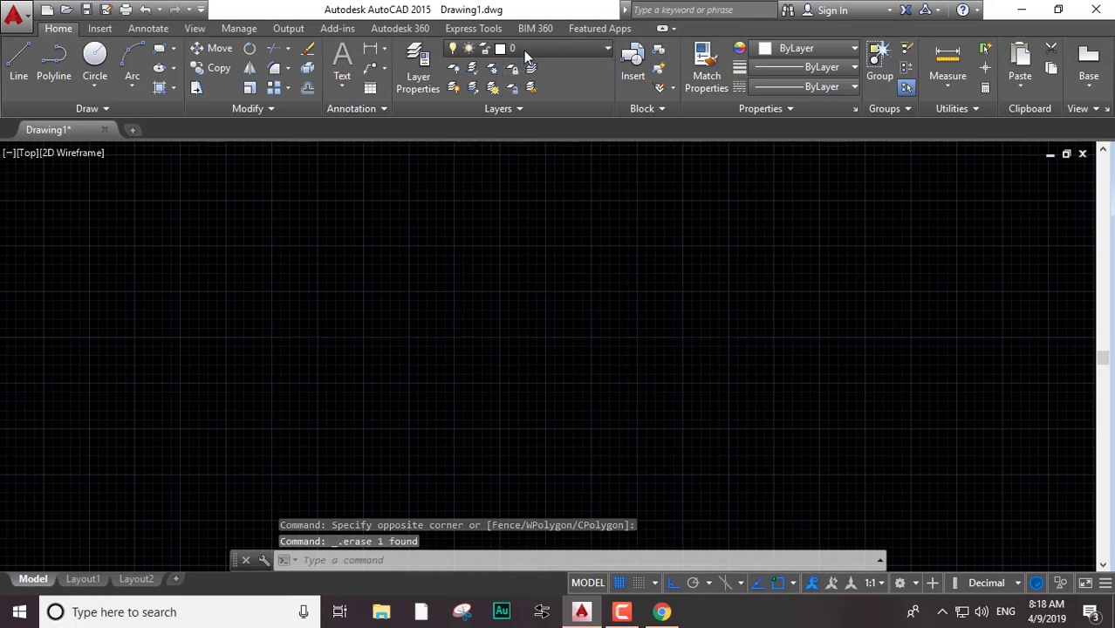
{"action": "left_click", "coordinate": [524, 50]}
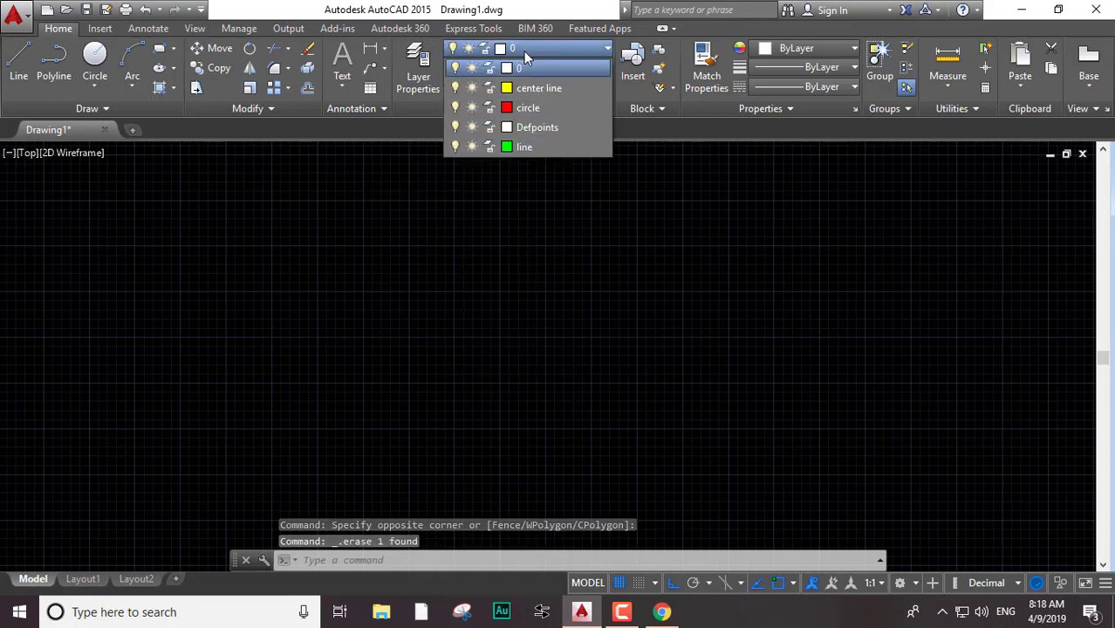
Make 'line' the current layer and draw the four rectangle edges with LINE
{"action": "left_click", "coordinate": [532, 147]}
{"action": "type", "text": "l"}
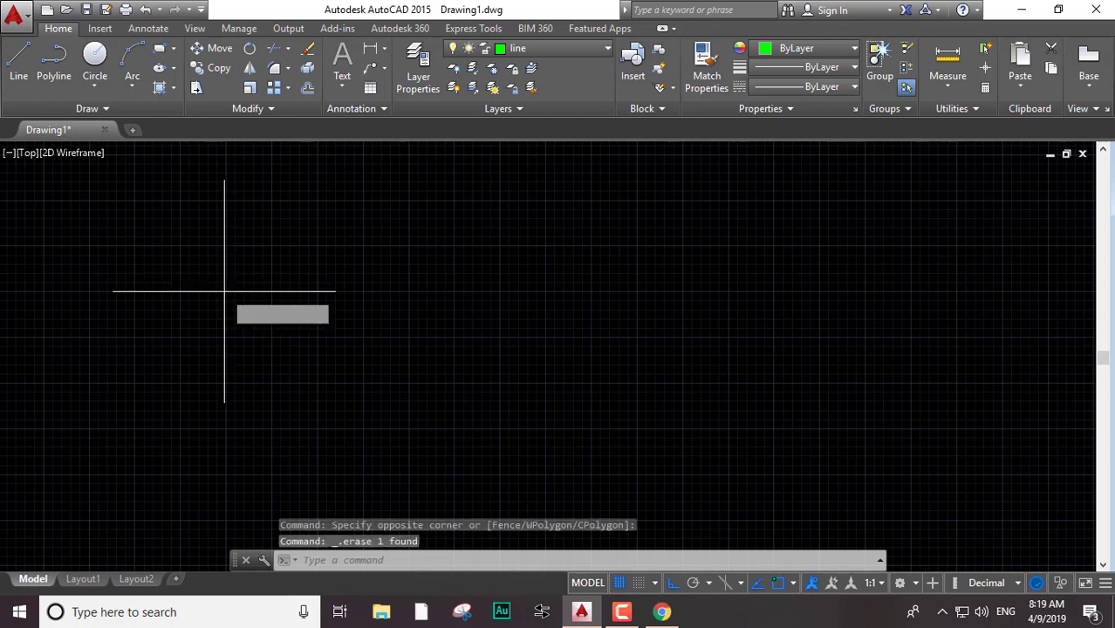
{"action": "key", "text": "Return"}
{"action": "left_click", "coordinate": [223, 290]}
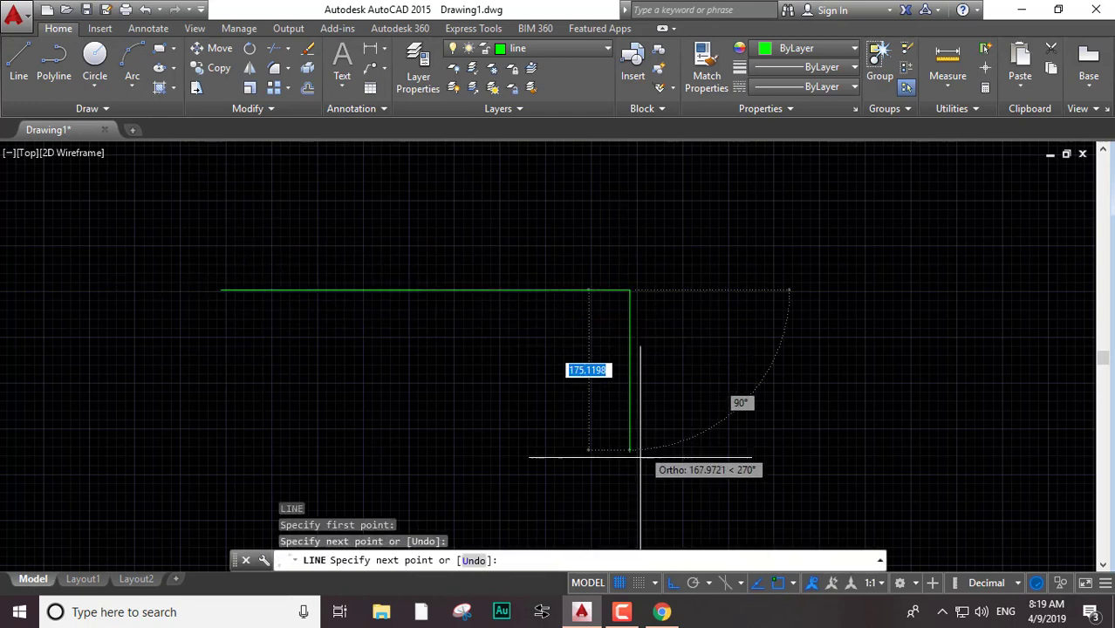
{"action": "left_click", "coordinate": [630, 479]}
{"action": "left_click", "coordinate": [223, 479]}
{"action": "left_click", "coordinate": [202, 466]}
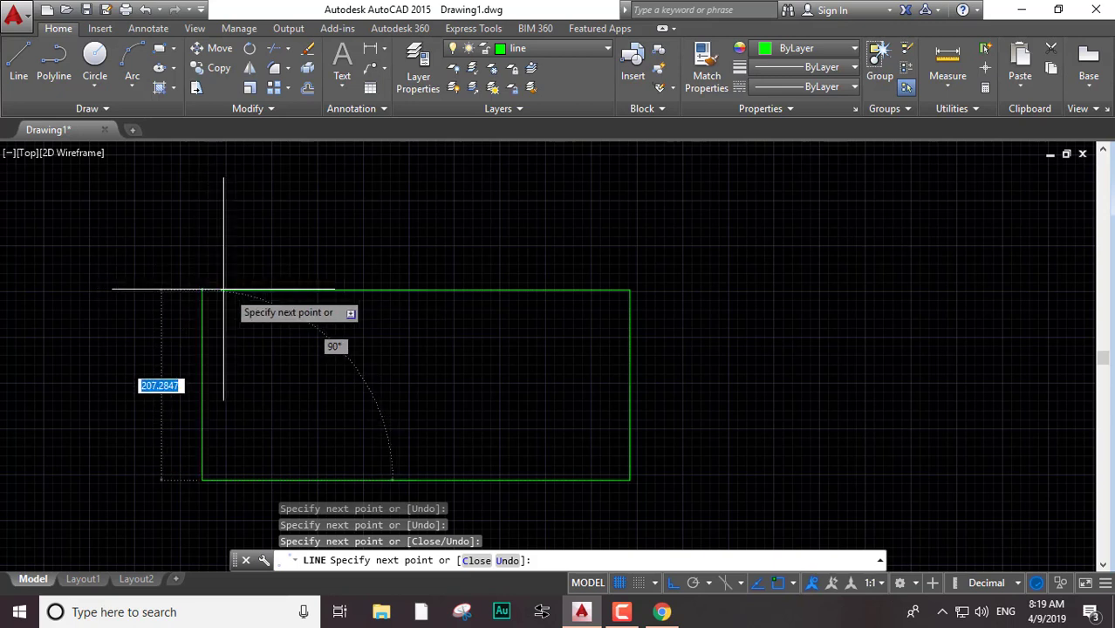
{"action": "left_click", "coordinate": [202, 290]}
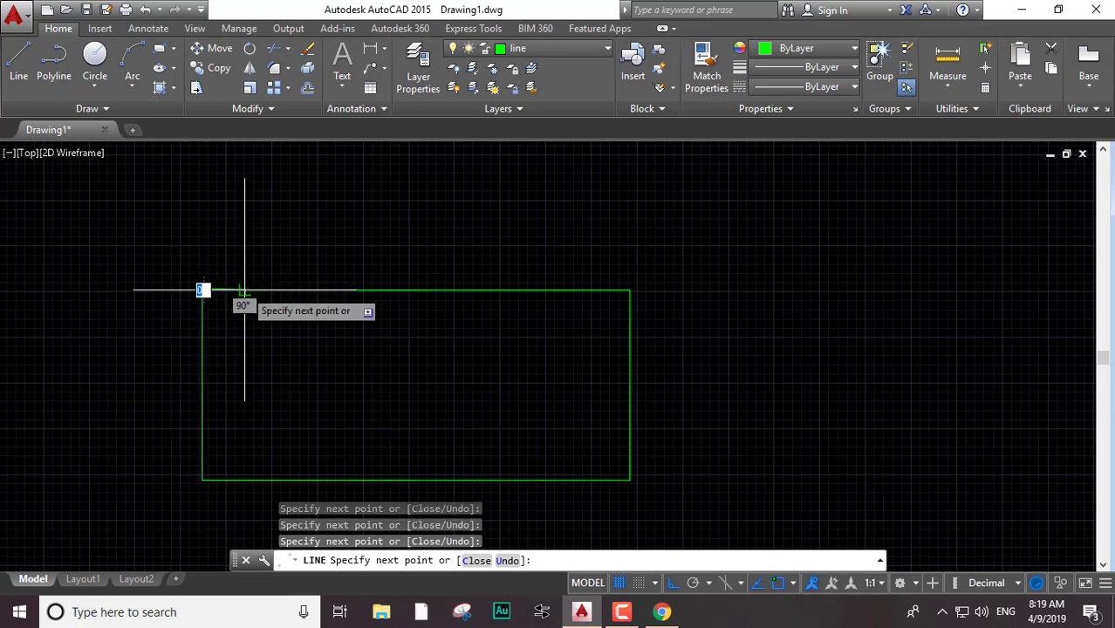
{"action": "key", "text": "Escape"}
Zoom in and delete the stray sloped line
{"action": "scroll", "coordinate": [190, 285], "scroll_direction": "up", "scroll_amount": 3}
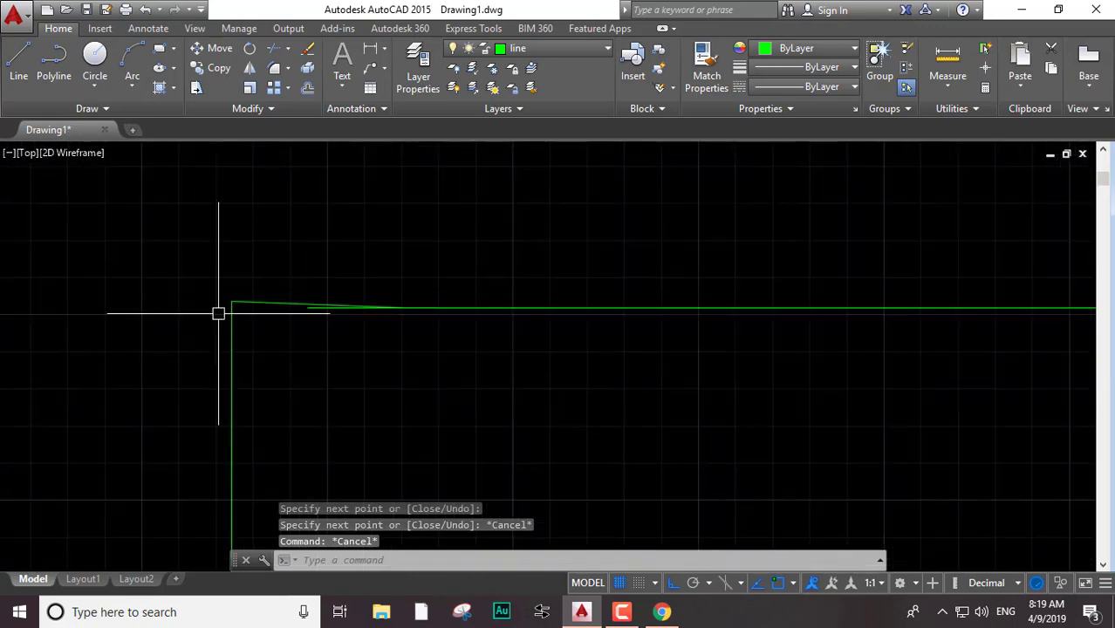
{"action": "scroll", "coordinate": [219, 312], "scroll_direction": "up", "scroll_amount": 2}
{"action": "scroll", "coordinate": [280, 312], "scroll_direction": "up", "scroll_amount": 2}
{"action": "left_click", "coordinate": [288, 265]}
{"action": "left_click", "coordinate": [287, 274]}
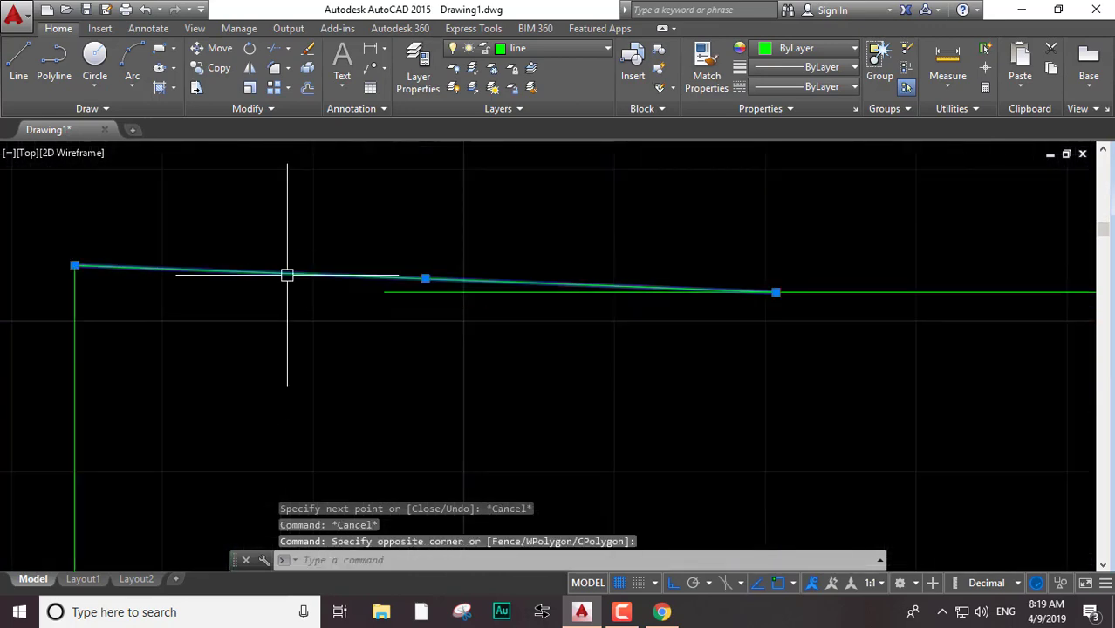
{"action": "key", "text": "Delete"}
Zoom back out, clear pending commands, and start the Circle command
{"action": "scroll", "coordinate": [313, 321], "scroll_direction": "down", "scroll_amount": 2}
{"action": "scroll", "coordinate": [266, 239], "scroll_direction": "down", "scroll_amount": 2}
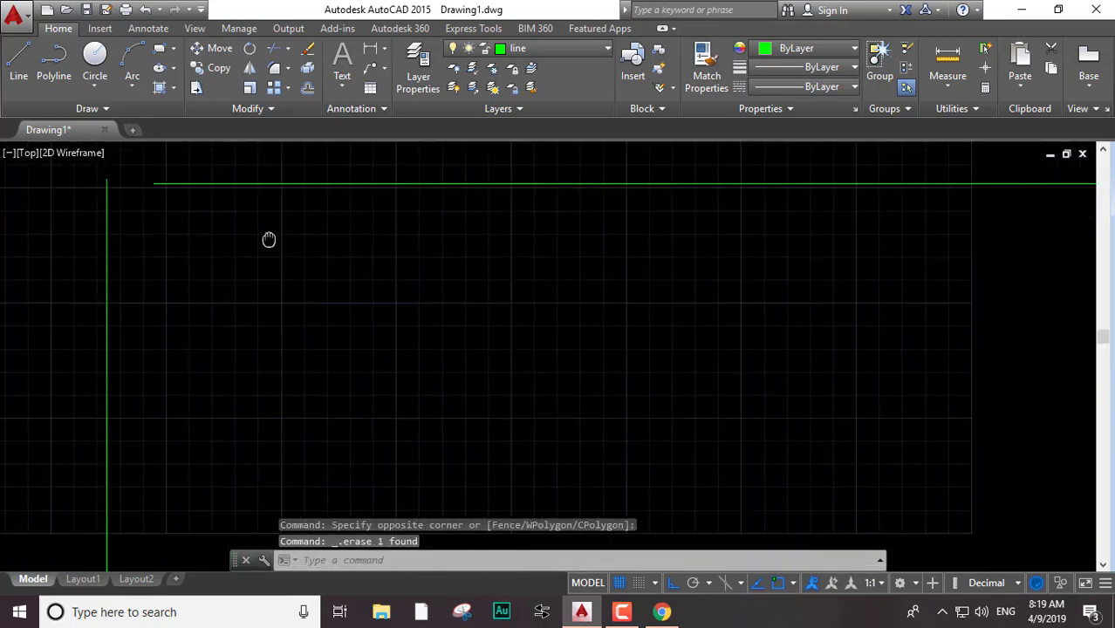
{"action": "scroll", "coordinate": [341, 260], "scroll_direction": "down", "scroll_amount": 2}
{"action": "scroll", "coordinate": [396, 249], "scroll_direction": "down", "scroll_amount": 1}
{"action": "scroll", "coordinate": [460, 309], "scroll_direction": "down", "scroll_amount": 1}
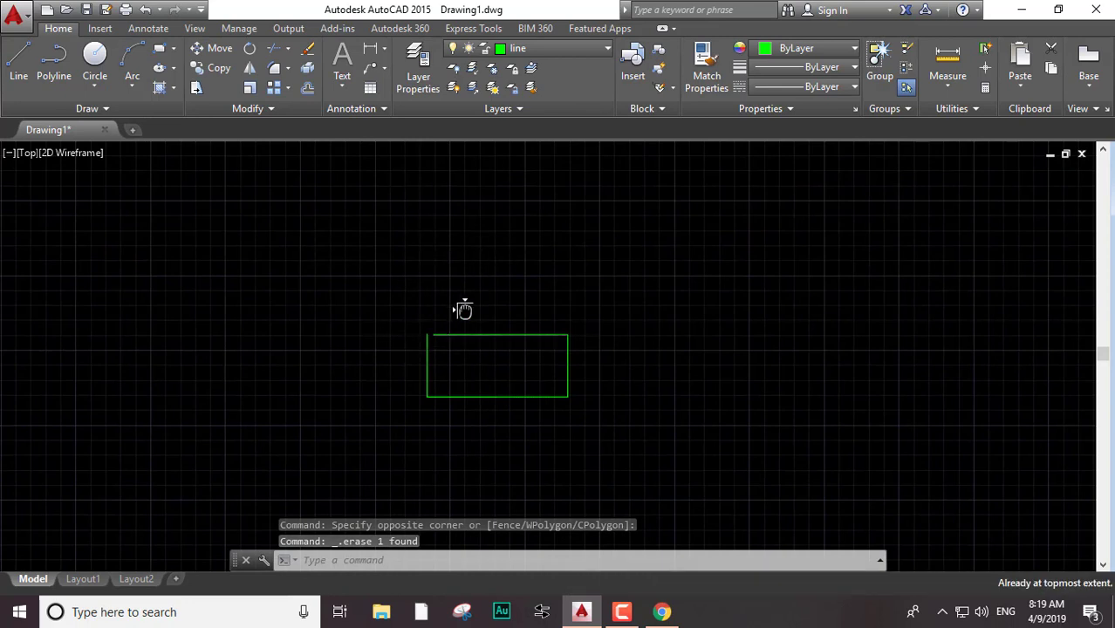
{"action": "scroll", "coordinate": [502, 360], "scroll_direction": "down", "scroll_amount": 1}
{"action": "key", "text": "Escape"}
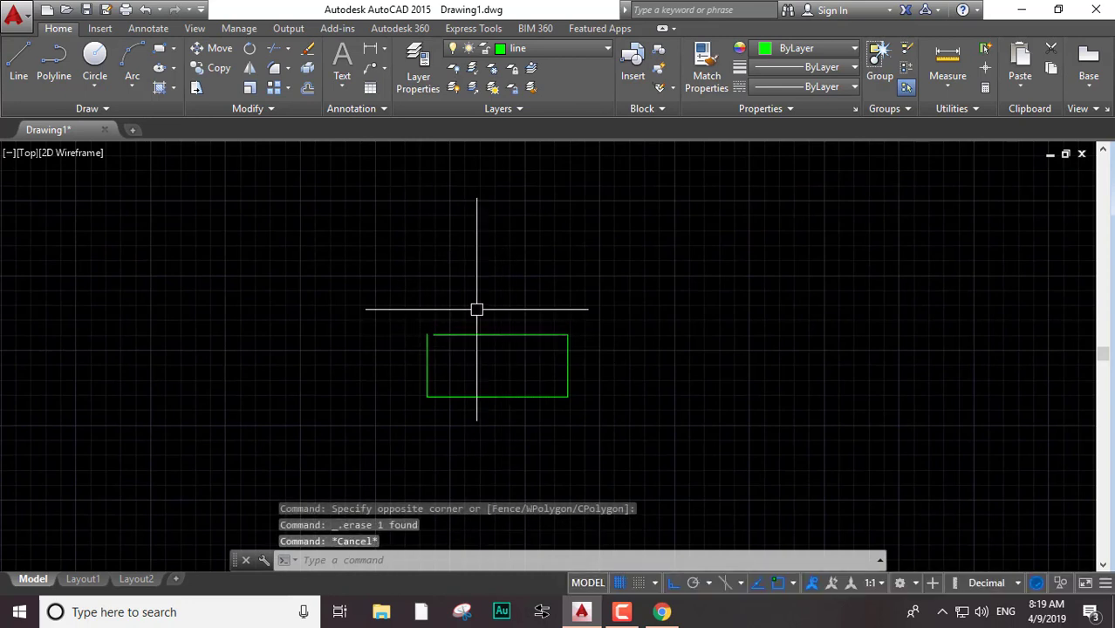
{"action": "key", "text": "Escape"}
{"action": "key", "text": "Escape"}
{"action": "type", "text": "c"}
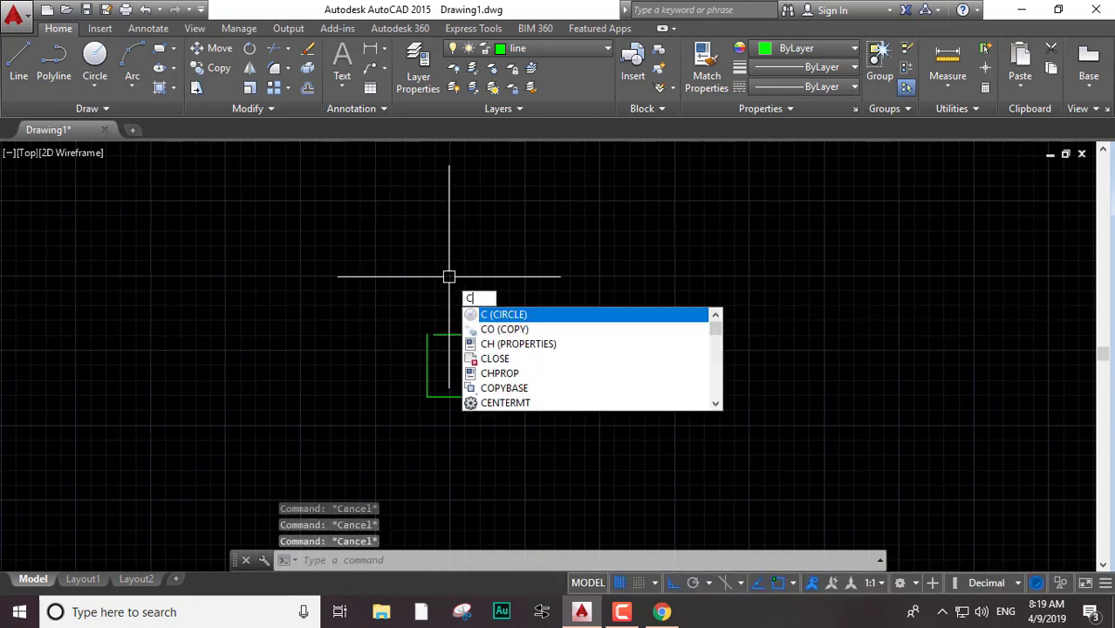
{"action": "key", "text": "Return"}
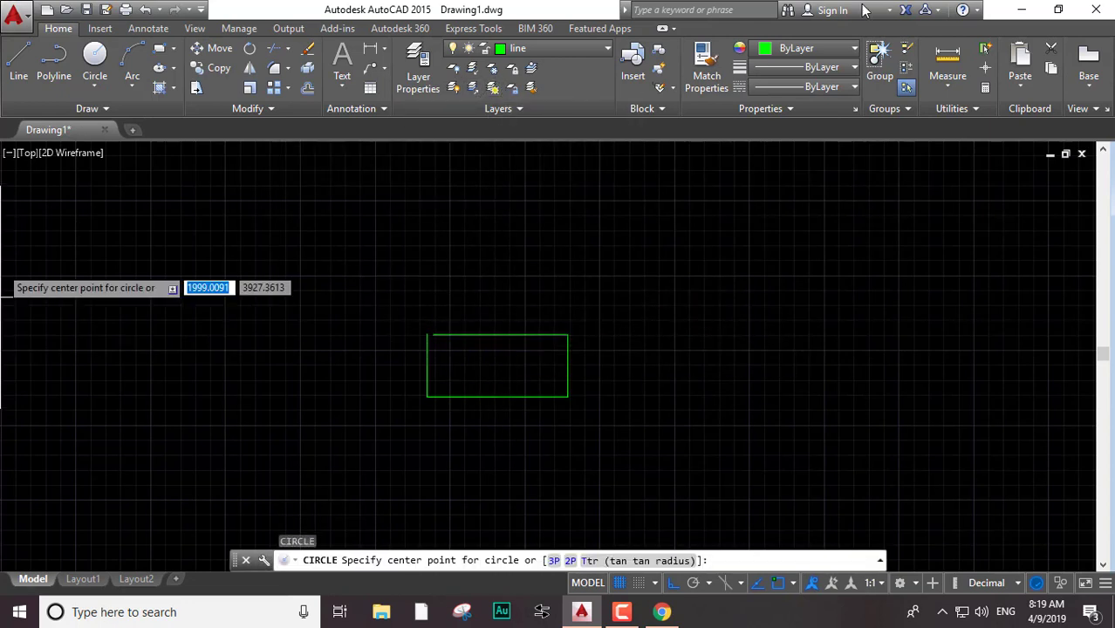
On the circle layer, draw a circle centred on the rectangle's centre
{"action": "left_click", "coordinate": [571, 49]}
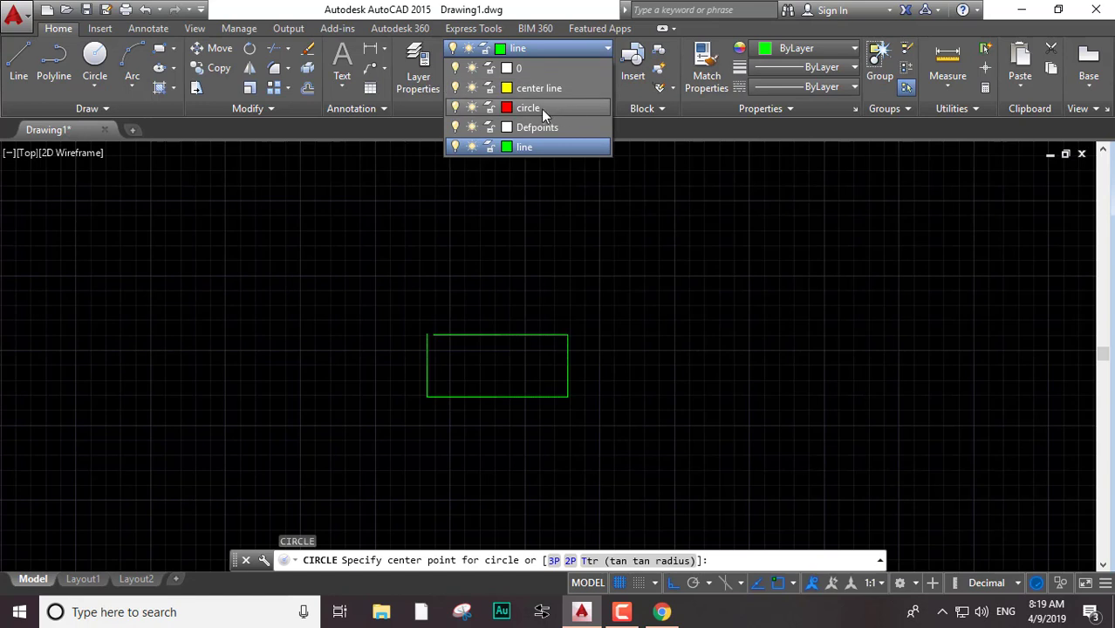
{"action": "left_click", "coordinate": [537, 108]}
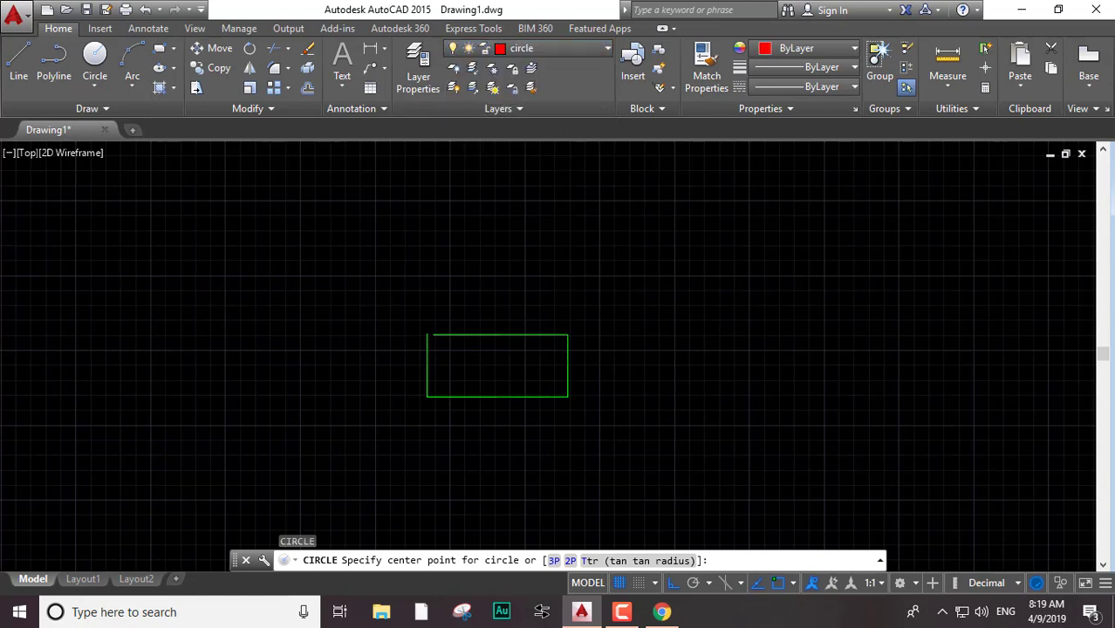
{"action": "left_click", "coordinate": [500, 367]}
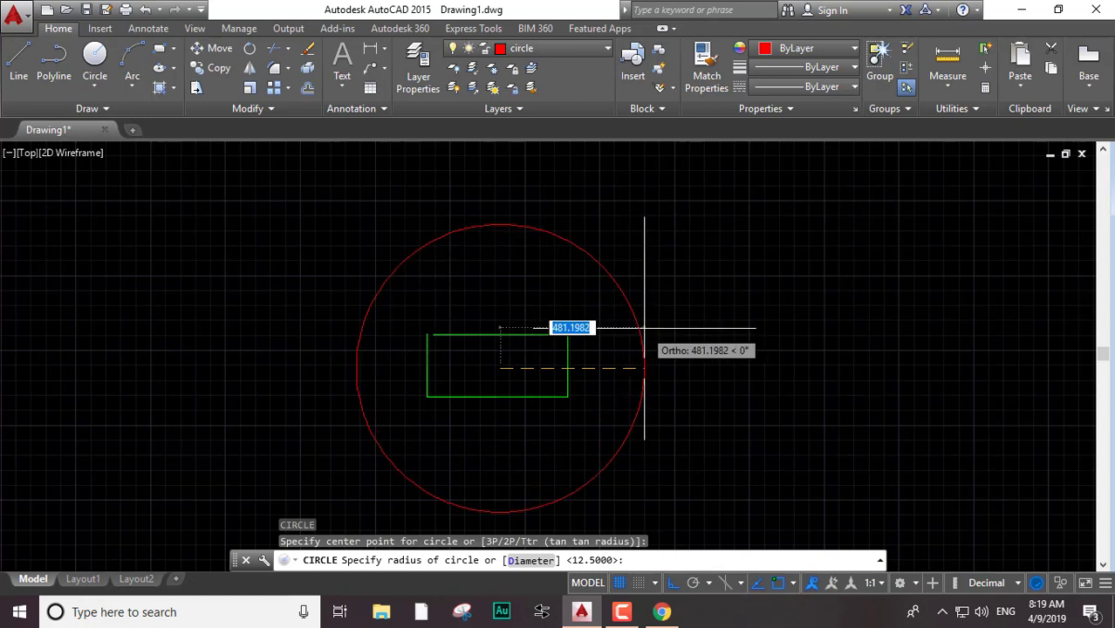
{"action": "left_click", "coordinate": [644, 328]}
{"action": "key", "text": "Escape"}
{"action": "key", "text": "Escape"}
{"action": "key", "text": "Escape"}
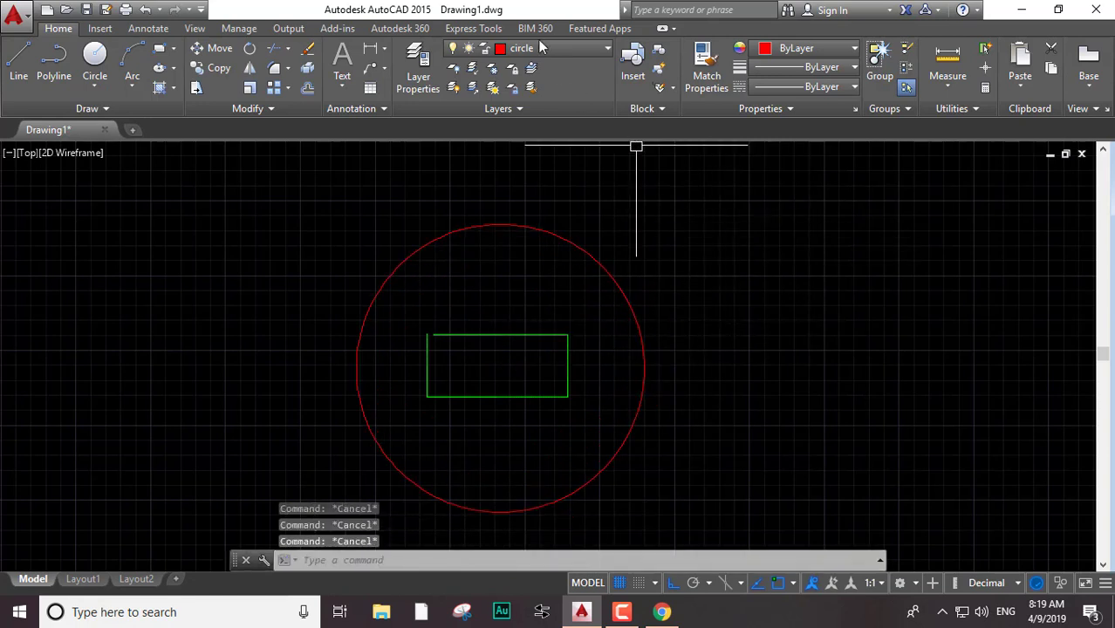
On the center line layer, draw a horizontal line across the circle and rectangle
{"action": "left_click", "coordinate": [534, 48]}
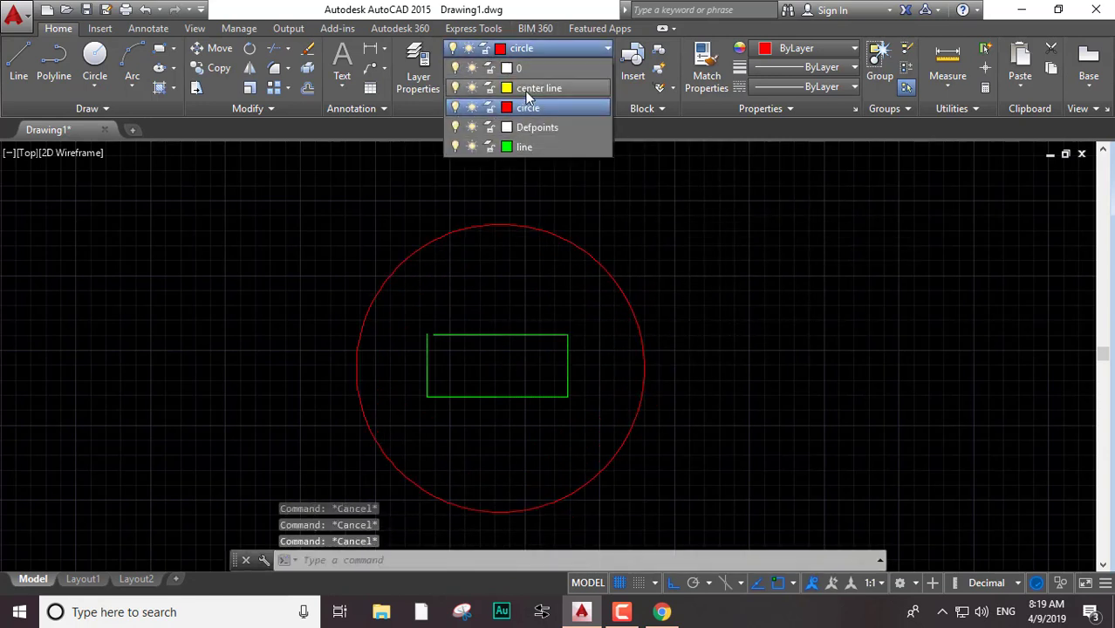
{"action": "left_click", "coordinate": [532, 88]}
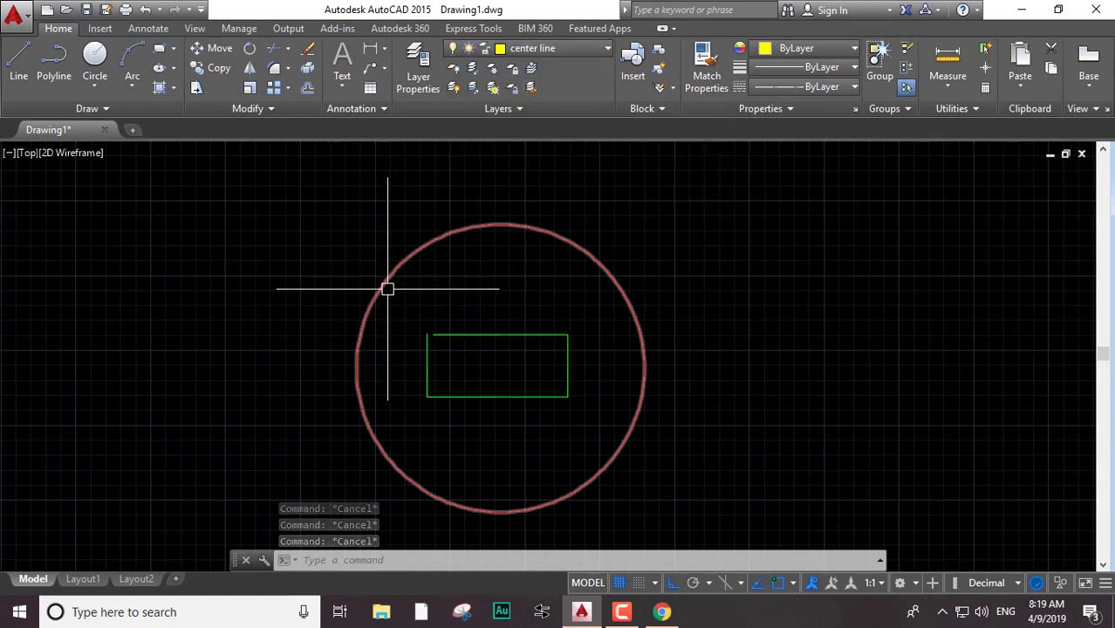
{"action": "type", "text": "l"}
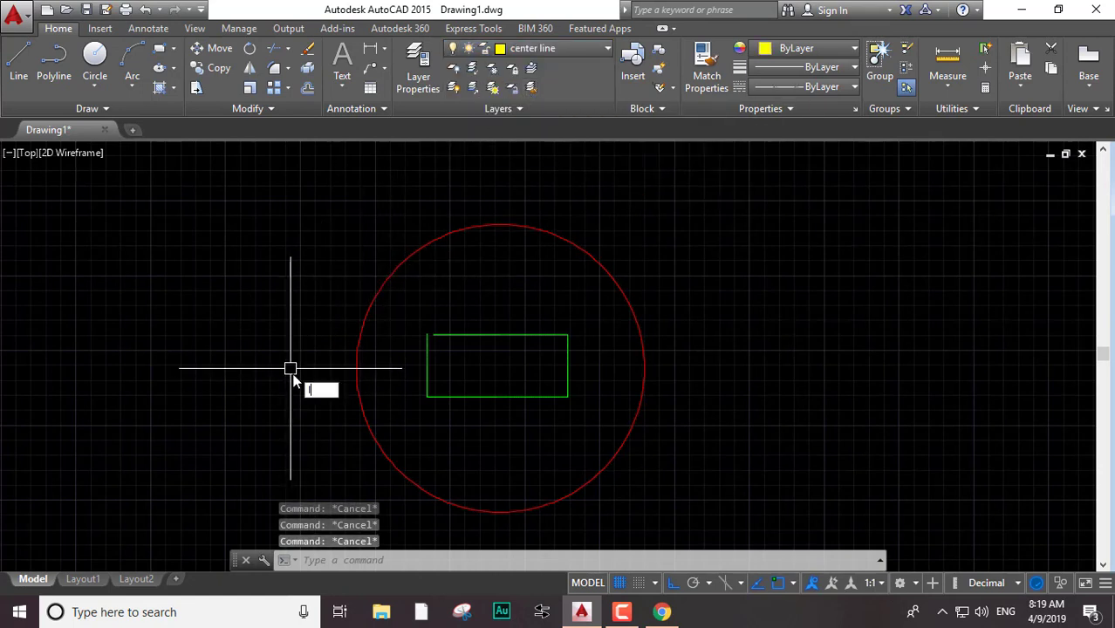
{"action": "key", "text": "Return"}
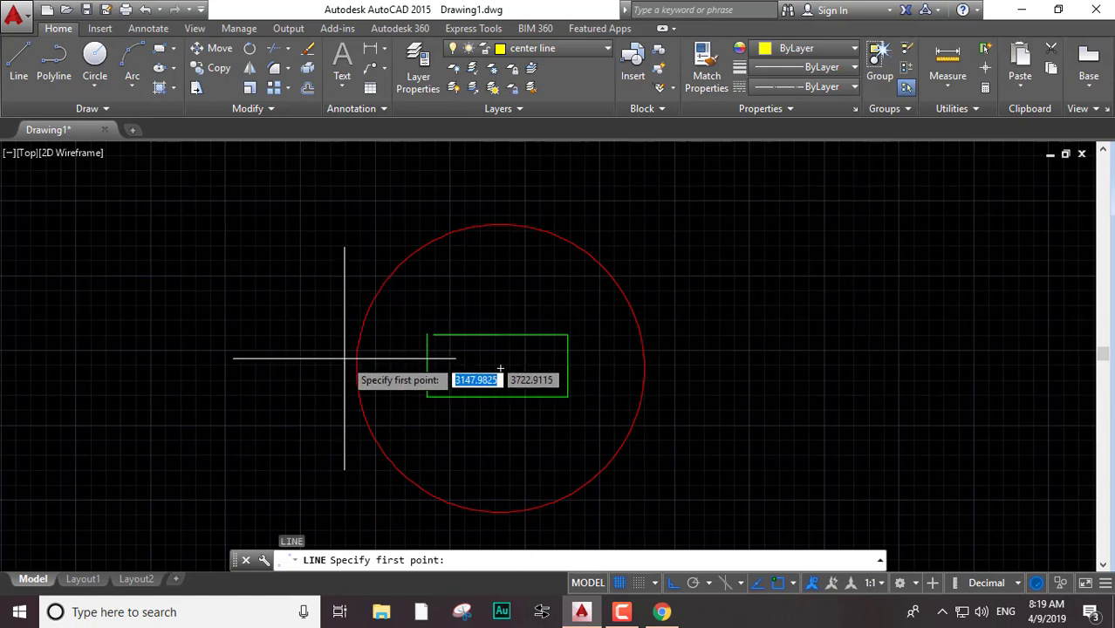
{"action": "left_click", "coordinate": [703, 369]}
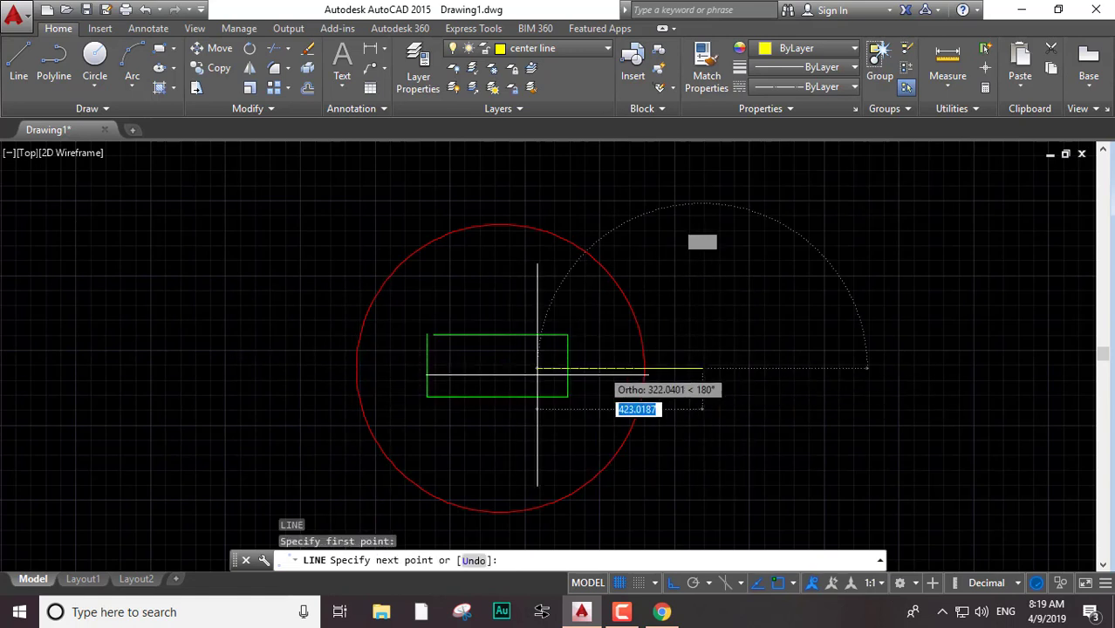
{"action": "left_click", "coordinate": [254, 369]}
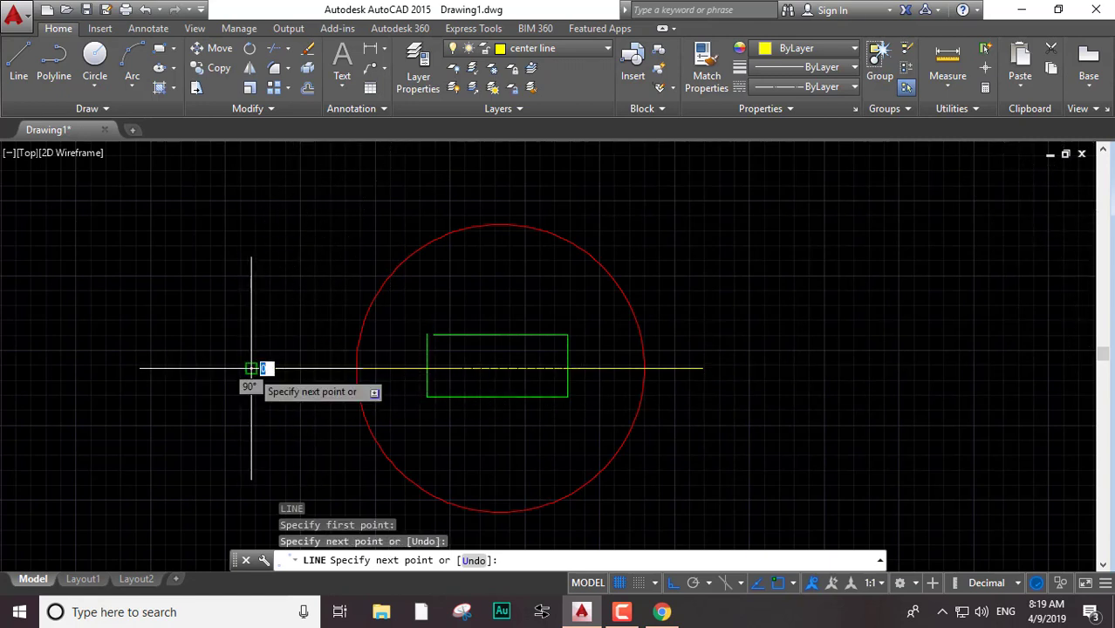
{"action": "key", "text": "Escape"}
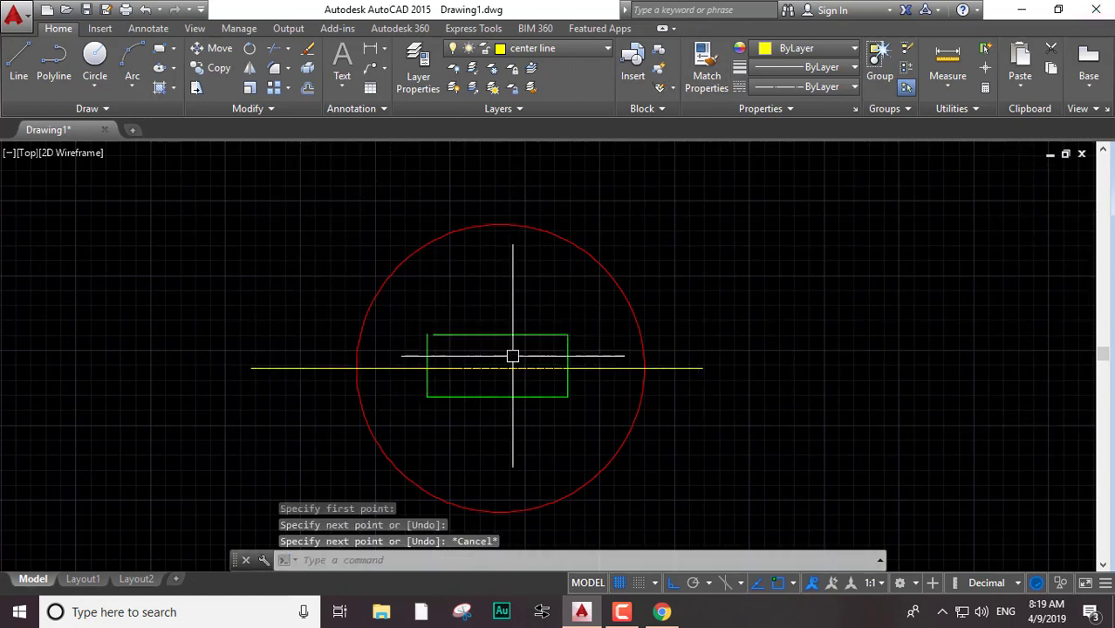
Zoom and pan so the whole green rectangle is framed in view
{"action": "scroll", "coordinate": [518, 373], "scroll_direction": "up", "scroll_amount": 6}
{"action": "scroll", "coordinate": [518, 372], "scroll_direction": "up", "scroll_amount": 5}
{"action": "scroll", "coordinate": [397, 279], "scroll_direction": "down", "scroll_amount": 5}
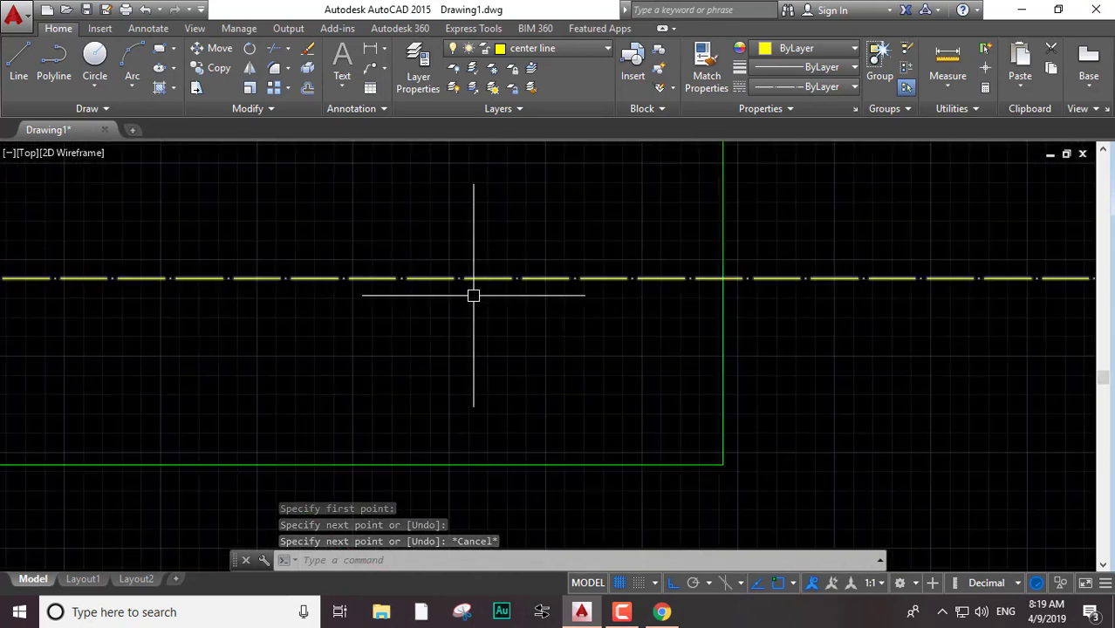
{"action": "scroll", "coordinate": [493, 229], "scroll_direction": "up", "scroll_amount": 4}
{"action": "scroll", "coordinate": [488, 262], "scroll_direction": "down", "scroll_amount": 6}
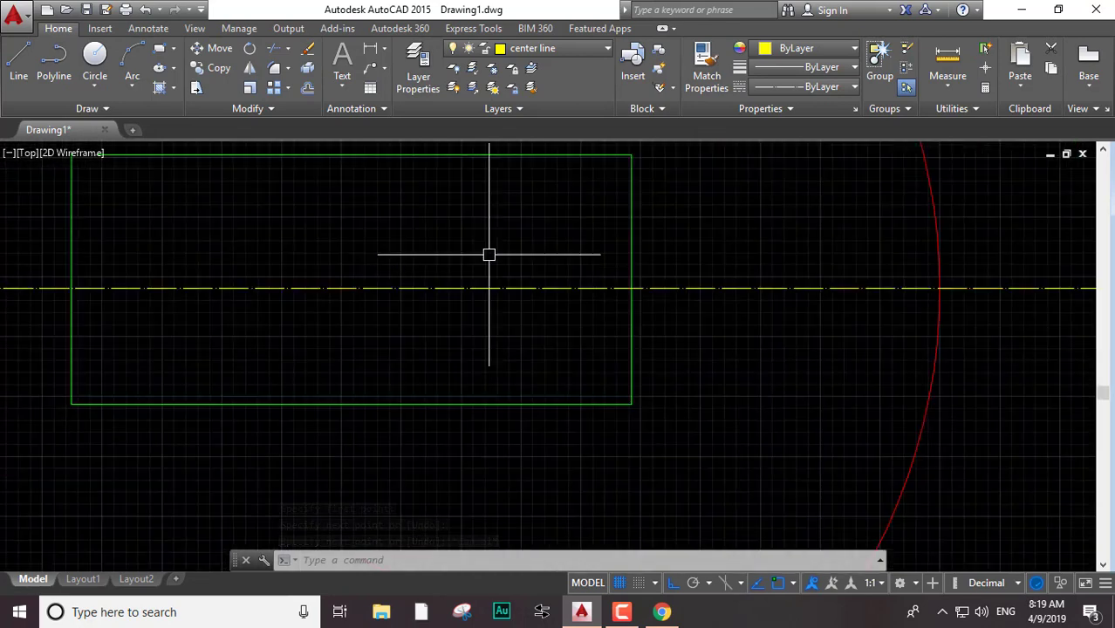
{"action": "scroll", "coordinate": [488, 254], "scroll_direction": "up", "scroll_amount": 2}
{"action": "middle_click_drag", "start_coordinate": [488, 254], "coordinate": [613, 368]}
{"action": "key", "text": "Escape"}
{"action": "key", "text": "Escape"}
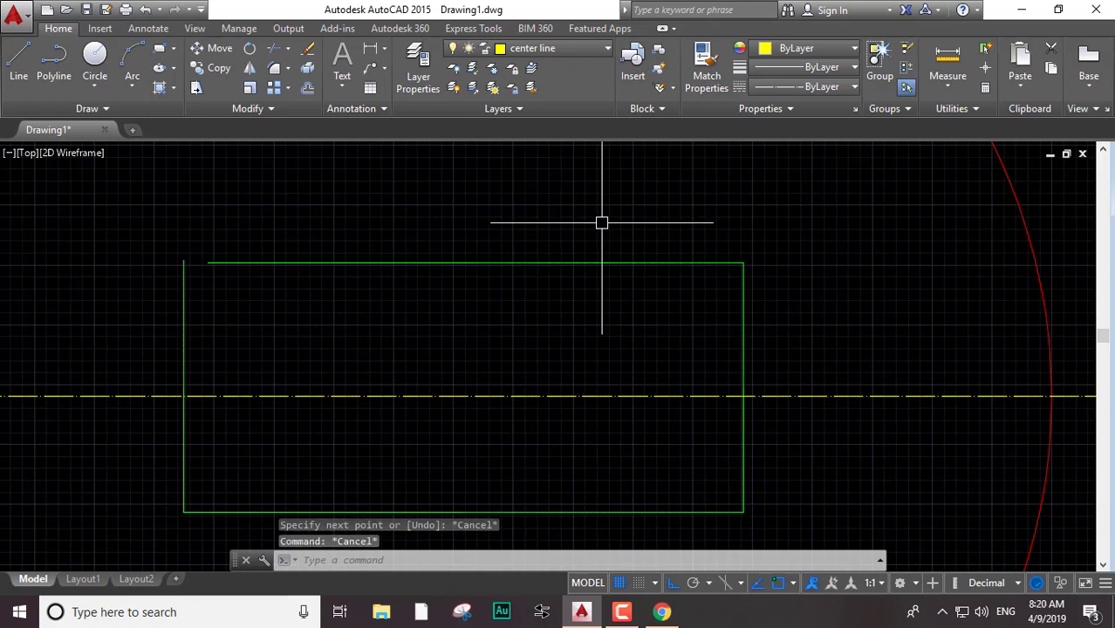
{"action": "key", "text": "Escape"}
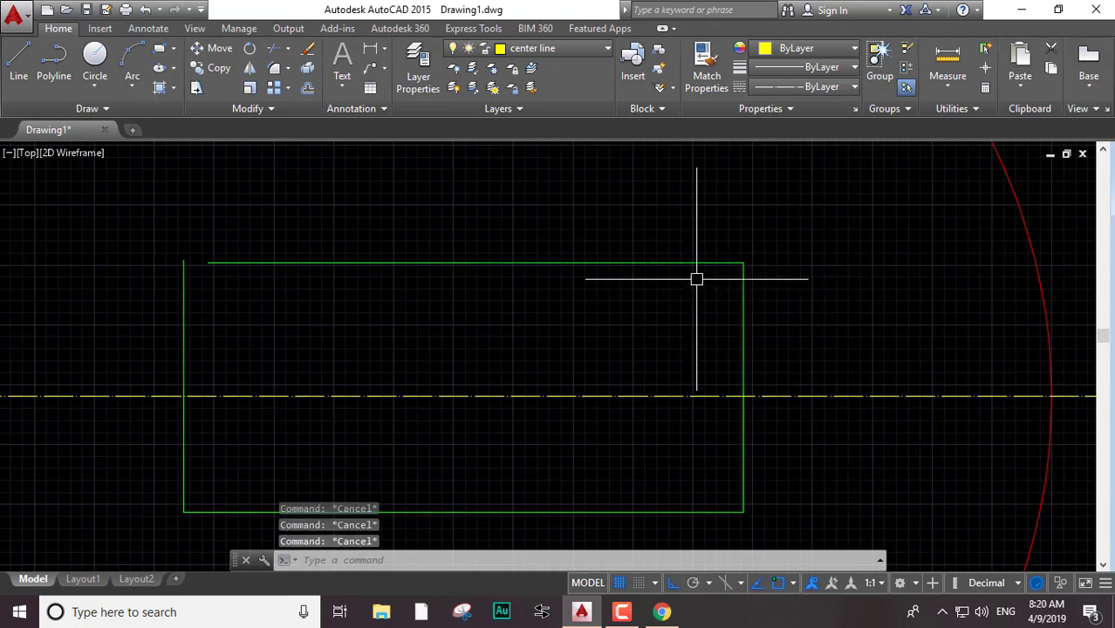
Select the rectangle edge, center line and circle in turn to check their layers
{"action": "left_click", "coordinate": [635, 264]}
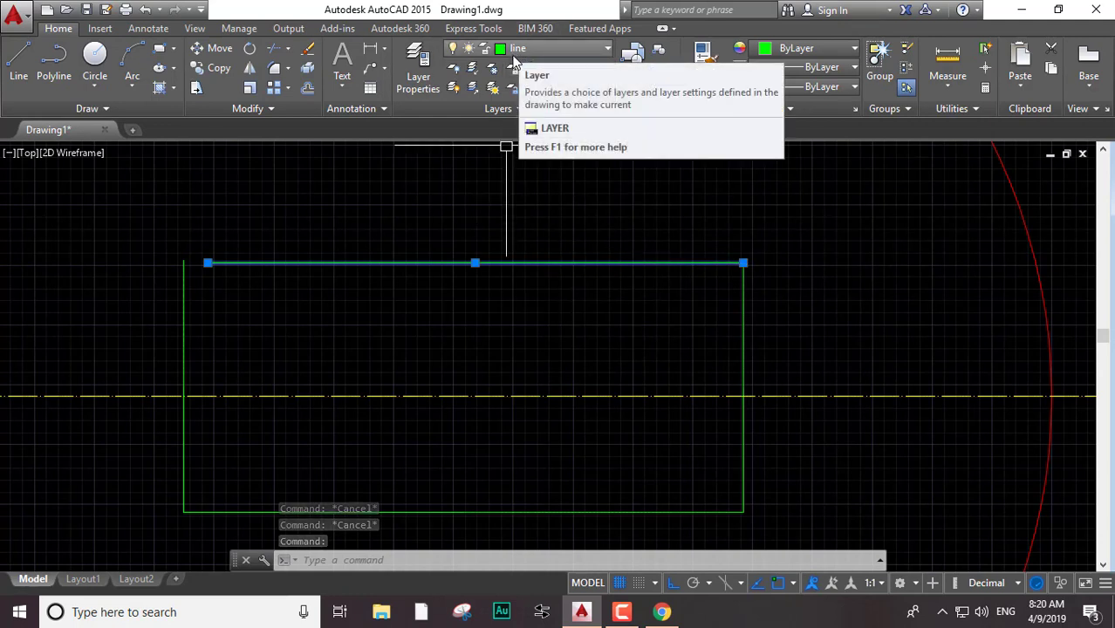
{"action": "key", "text": "Escape"}
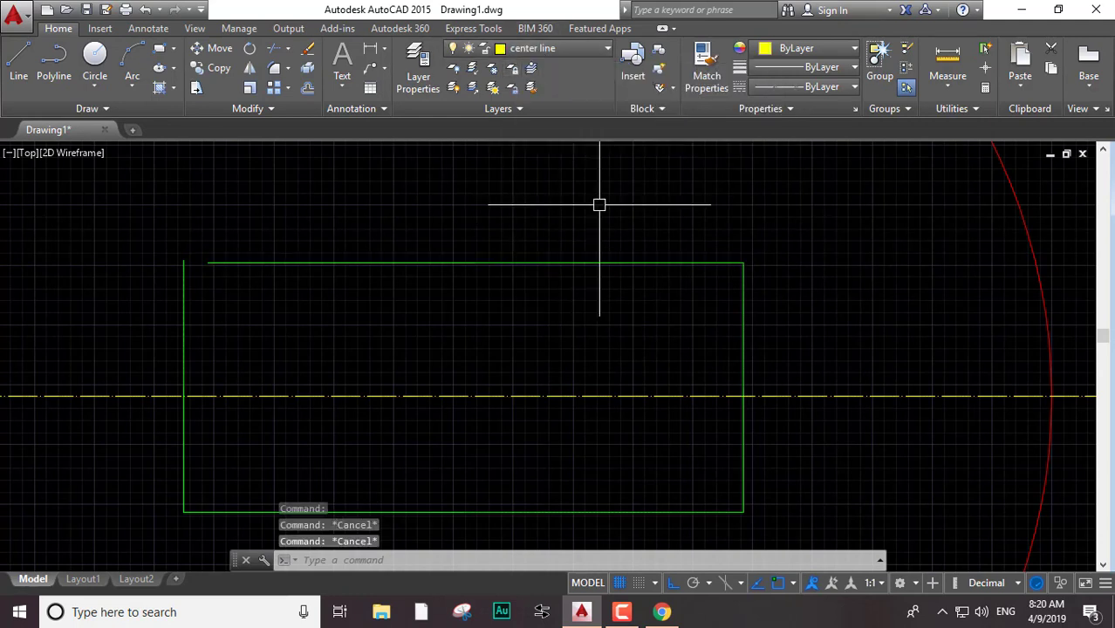
{"action": "scroll", "coordinate": [680, 271], "scroll_direction": "down", "scroll_amount": 4}
{"action": "left_click", "coordinate": [801, 319]}
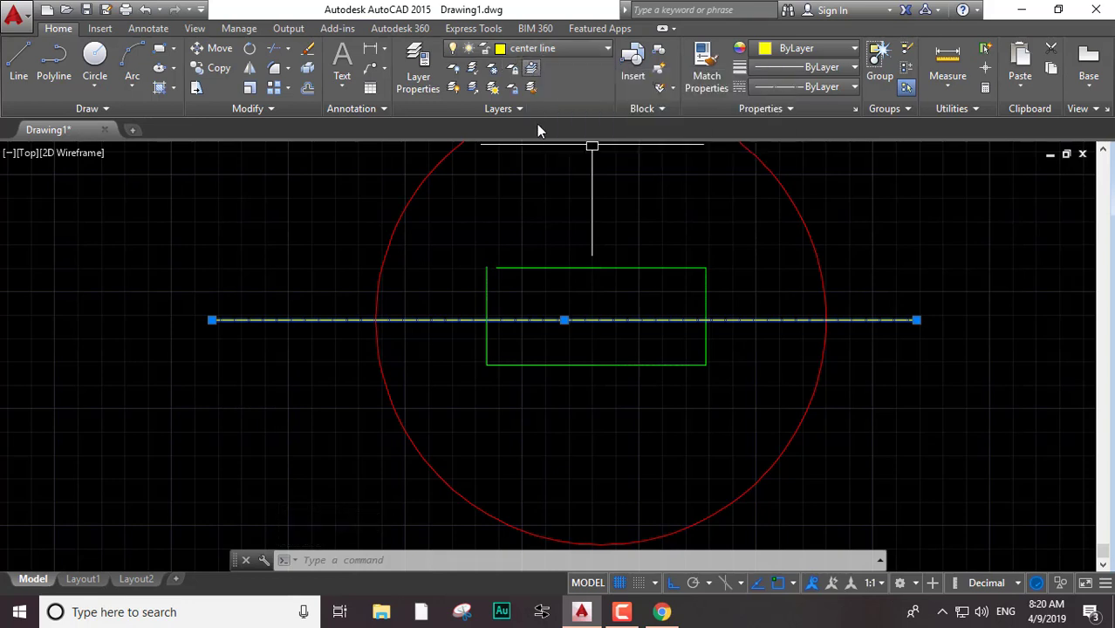
{"action": "key", "text": "Escape"}
{"action": "left_click", "coordinate": [820, 227]}
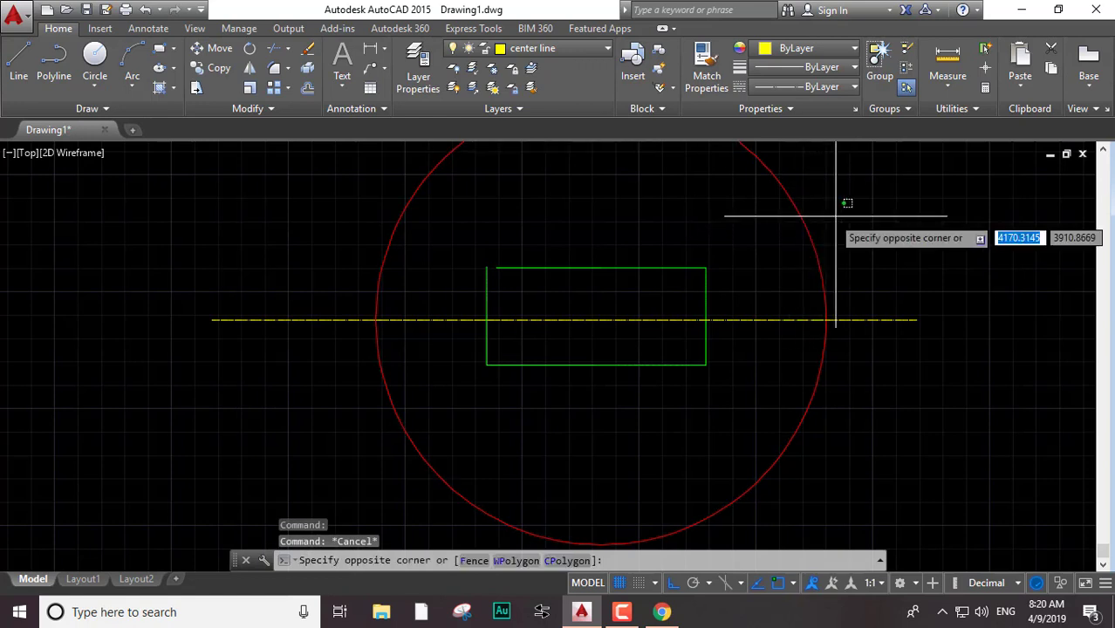
{"action": "left_click", "coordinate": [792, 242]}
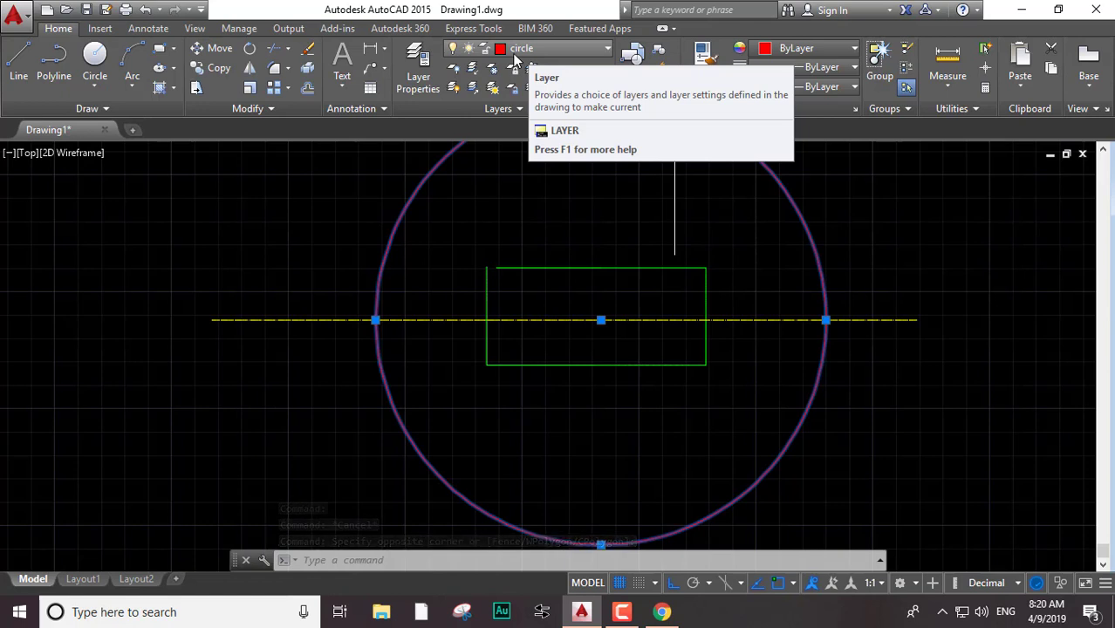
{"action": "key", "text": "Escape"}
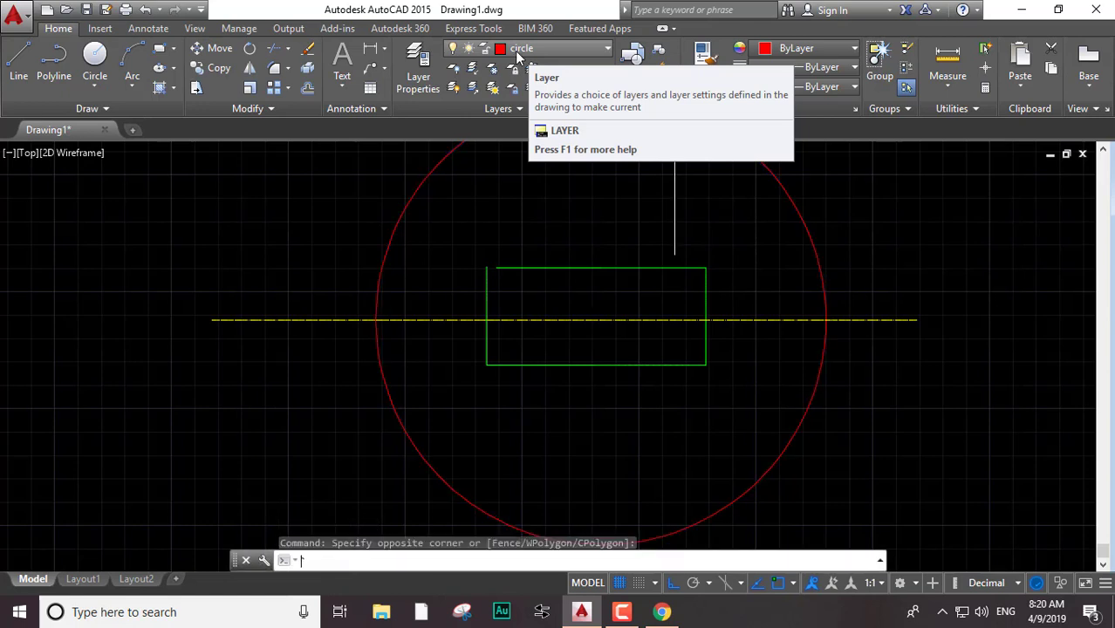
Erase the rectangle, then the circle and center line, leaving the drawing empty
{"action": "scroll", "coordinate": [593, 314], "scroll_direction": "down", "scroll_amount": 2}
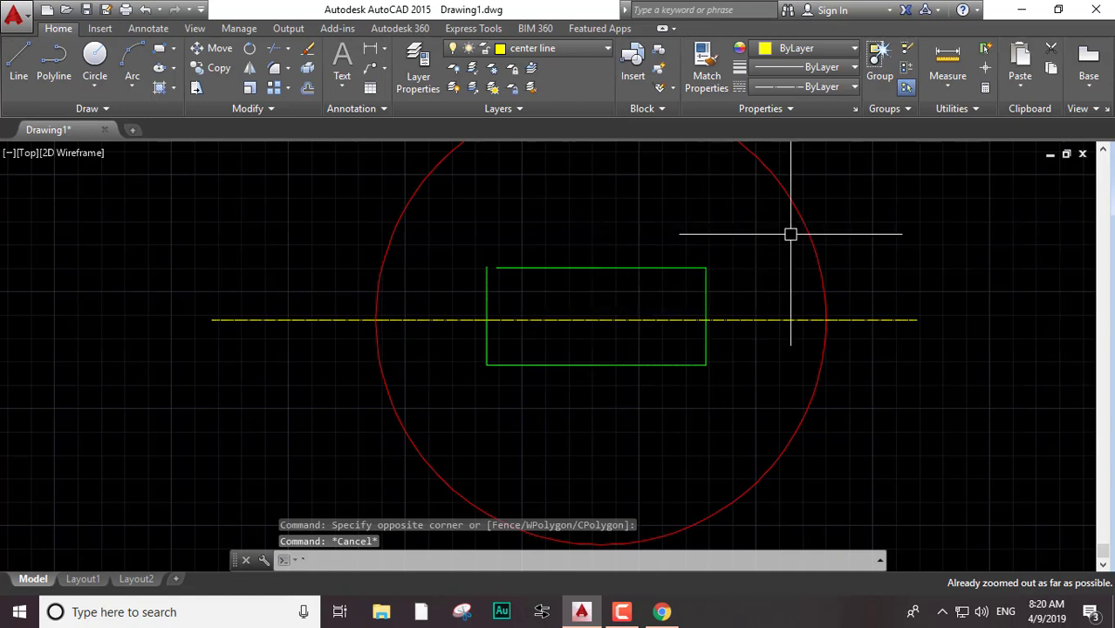
{"action": "middle_click_drag", "start_coordinate": [860, 228], "coordinate": [771, 269]}
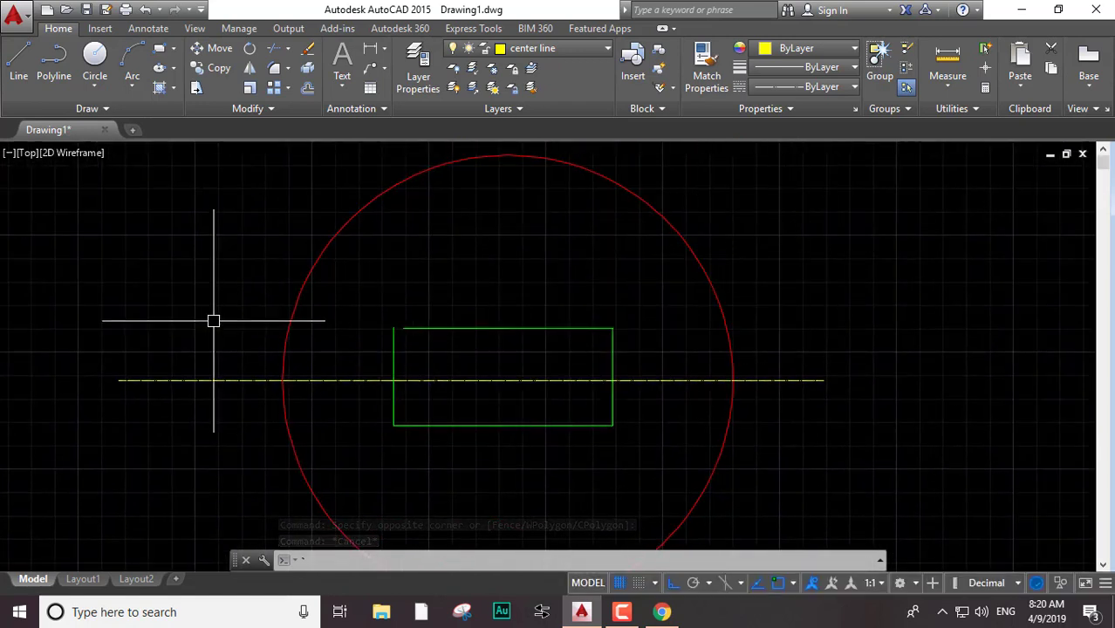
{"action": "key", "text": "Escape"}
{"action": "key", "text": "Escape"}
{"action": "left_click", "coordinate": [262, 471]}
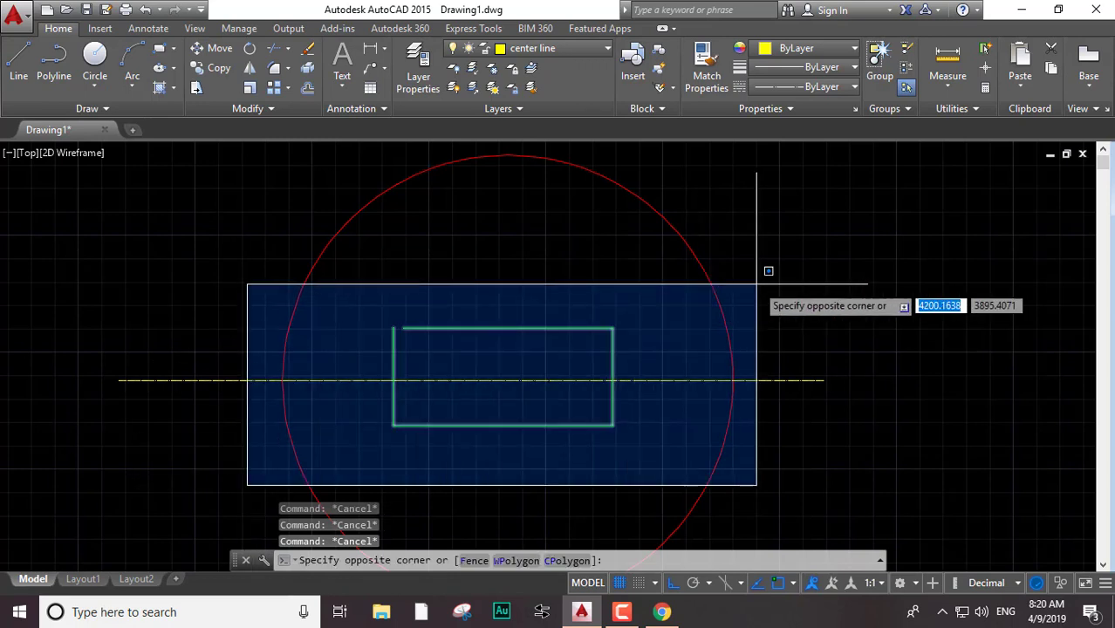
{"action": "left_click", "coordinate": [772, 266]}
{"action": "key", "text": "Delete"}
{"action": "left_click", "coordinate": [789, 250]}
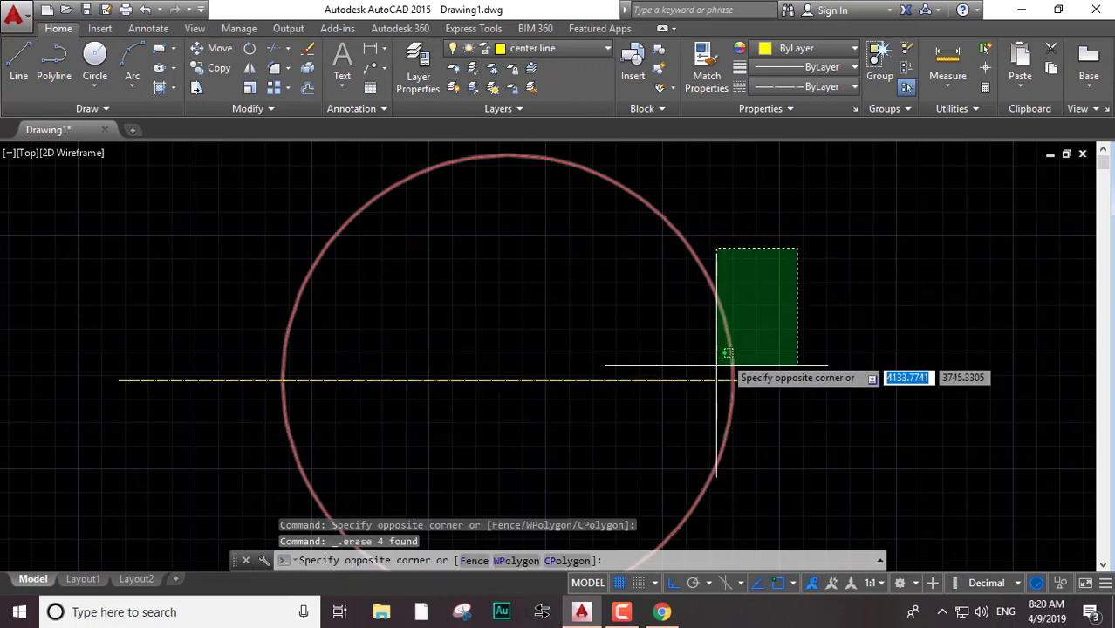
{"action": "left_click", "coordinate": [680, 406]}
{"action": "key", "text": "Delete"}
In Layer Properties, delete all layers except 0, leaving 0, center line and Defpoints
{"action": "scroll", "coordinate": [630, 364], "scroll_direction": "down", "scroll_amount": 2}
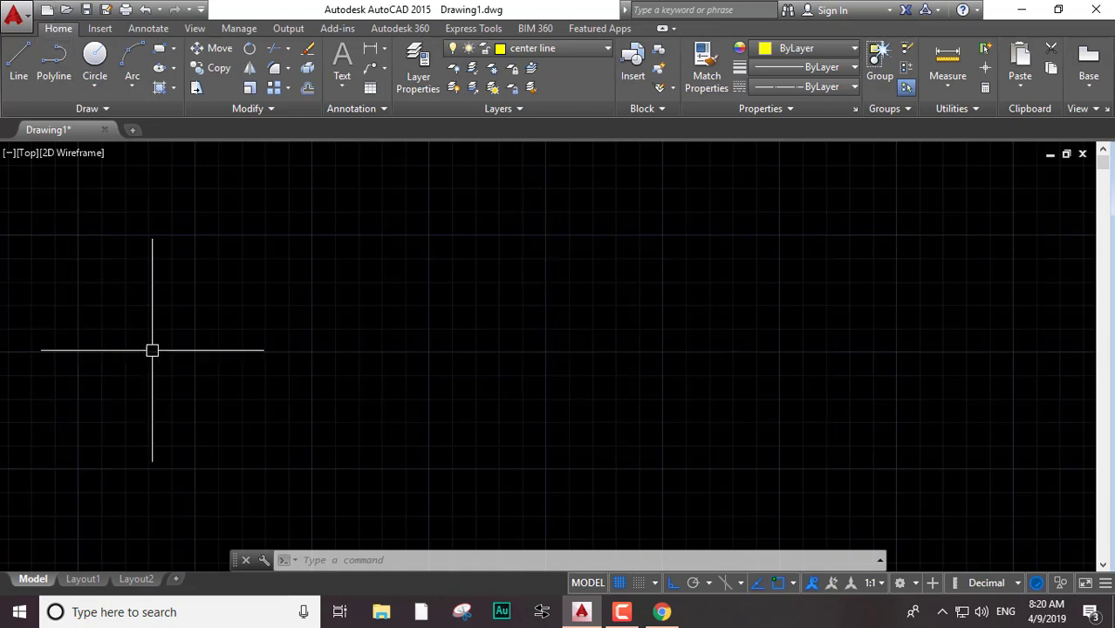
{"action": "left_click", "coordinate": [417, 62]}
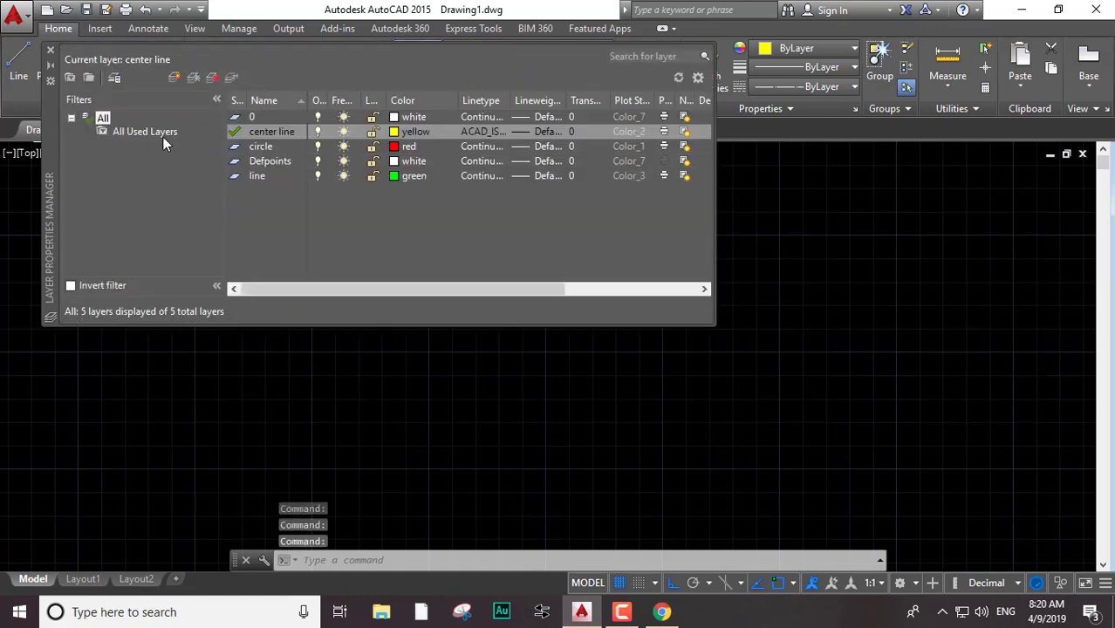
{"action": "key", "text": "shift+End"}
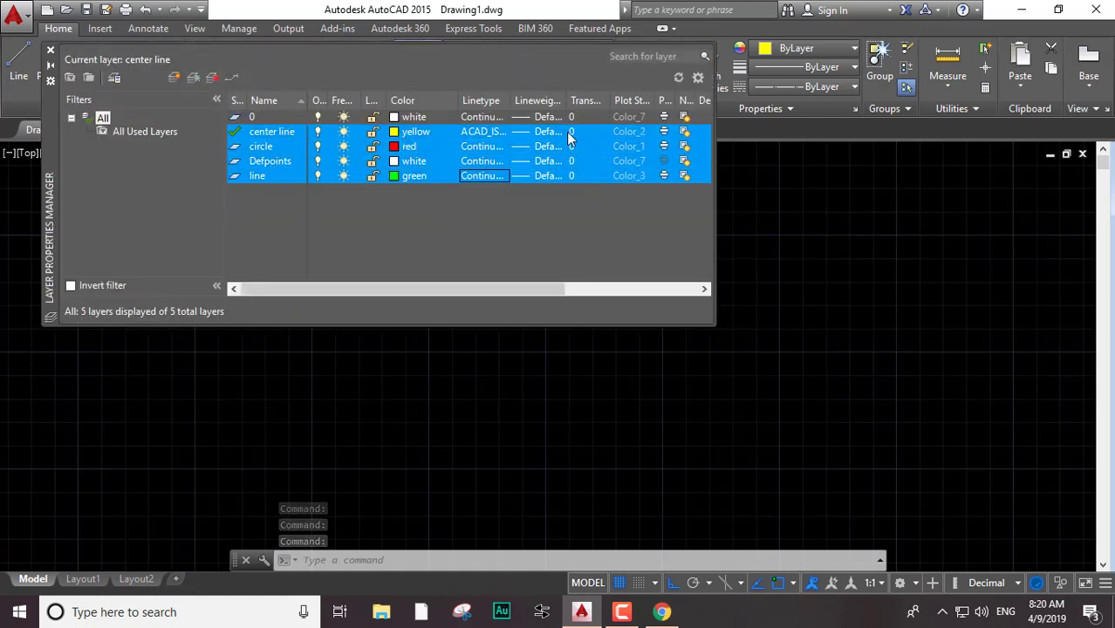
{"action": "key", "text": "Delete"}
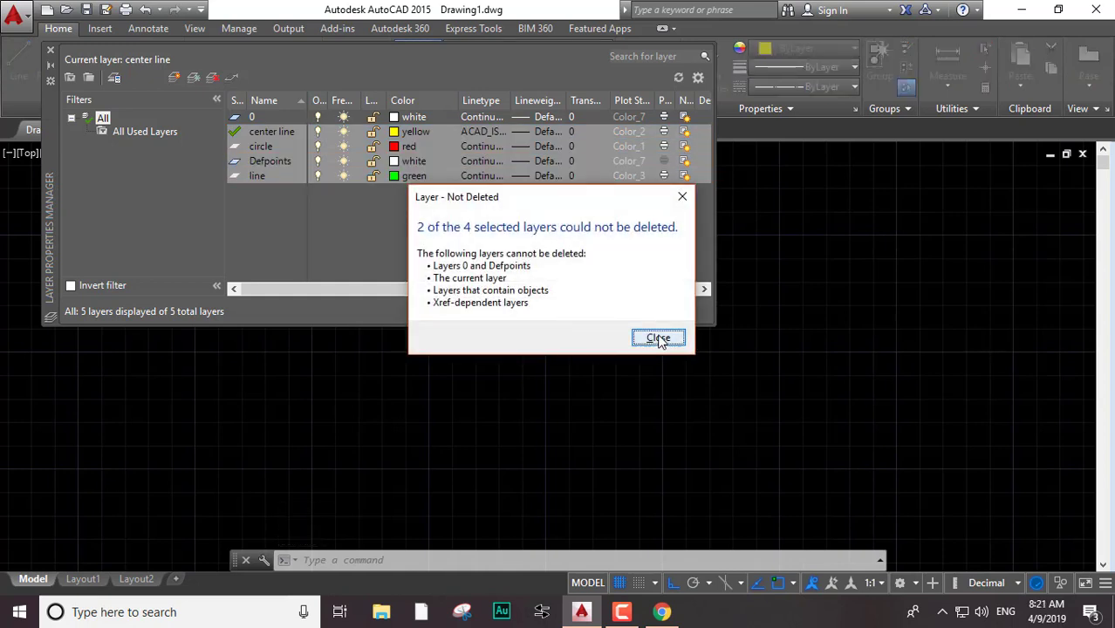
{"action": "left_click", "coordinate": [659, 339]}
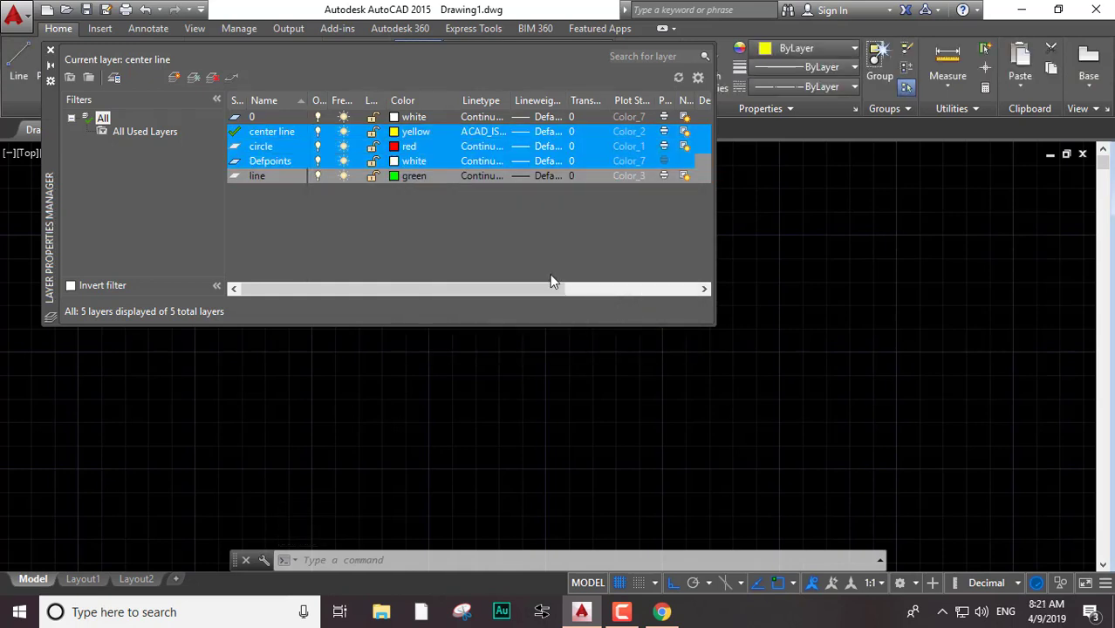
Add a 'sprinkler' layer coloured red with the Continuous linetype
{"action": "left_click", "coordinate": [177, 77]}
{"action": "type", "text": "sprinkler"}
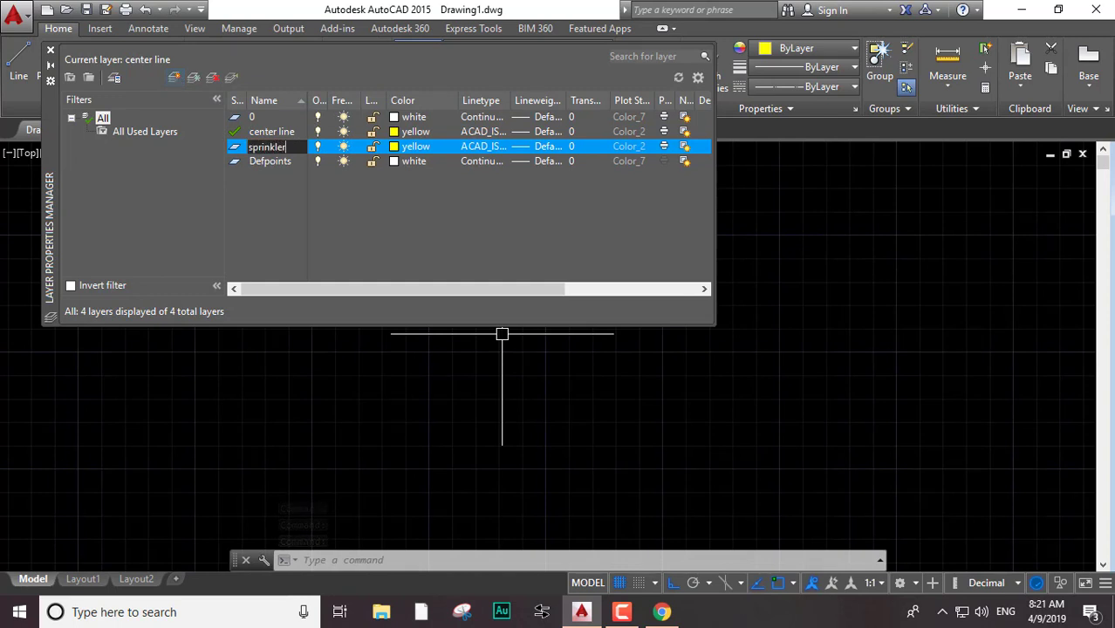
{"action": "key", "text": "Return"}
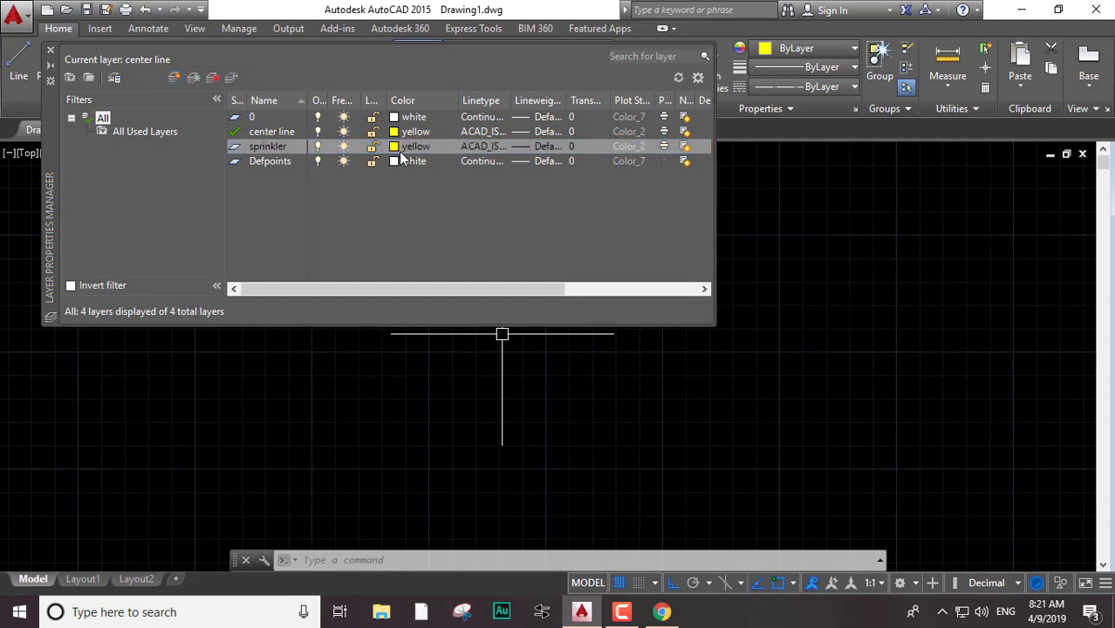
{"action": "left_click", "coordinate": [397, 148]}
{"action": "left_click", "coordinate": [431, 341]}
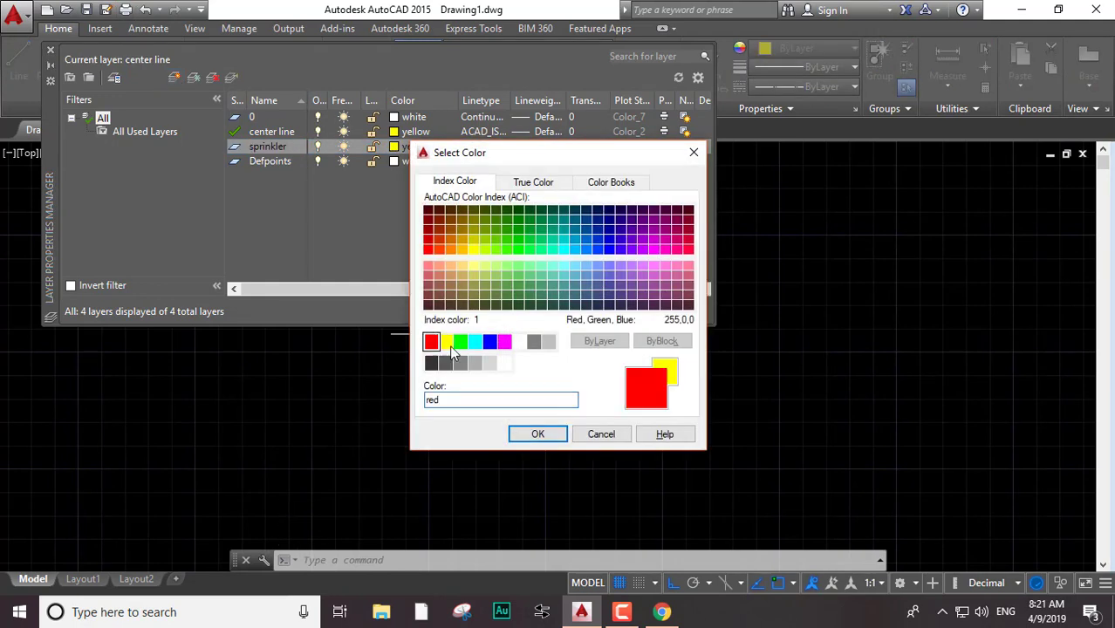
{"action": "left_click", "coordinate": [562, 432]}
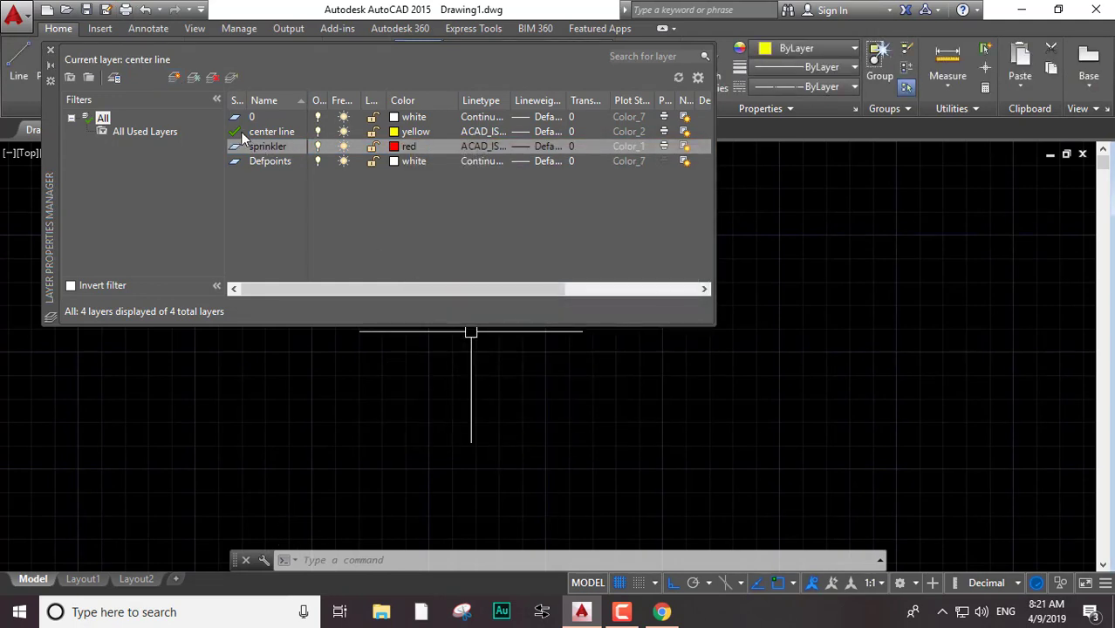
{"action": "left_click", "coordinate": [491, 146]}
{"action": "left_click", "coordinate": [552, 276]}
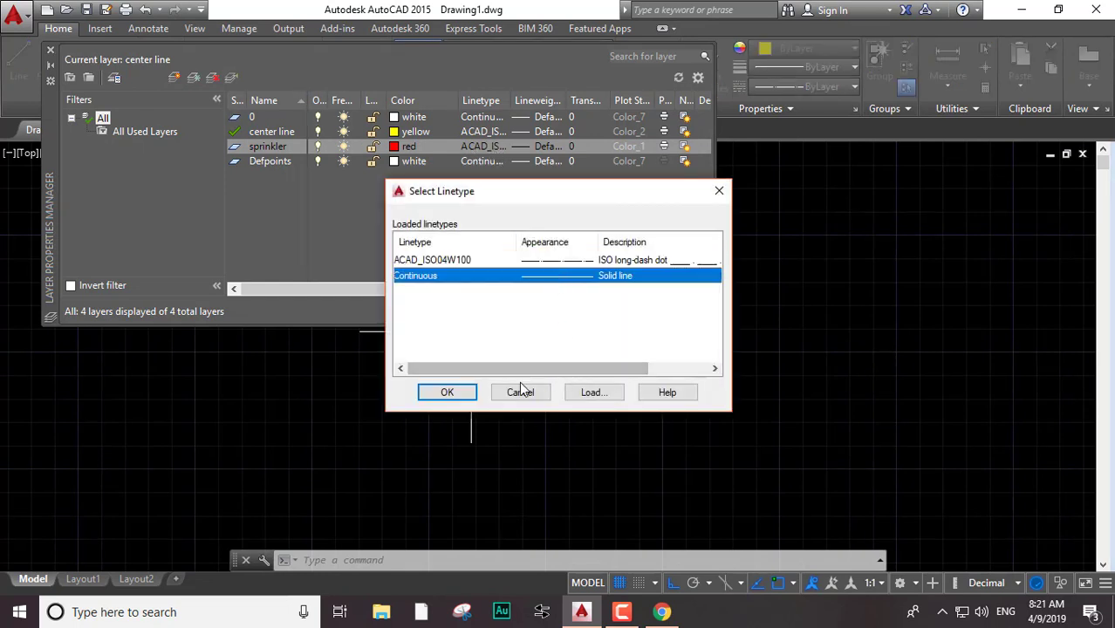
{"action": "left_click", "coordinate": [446, 392]}
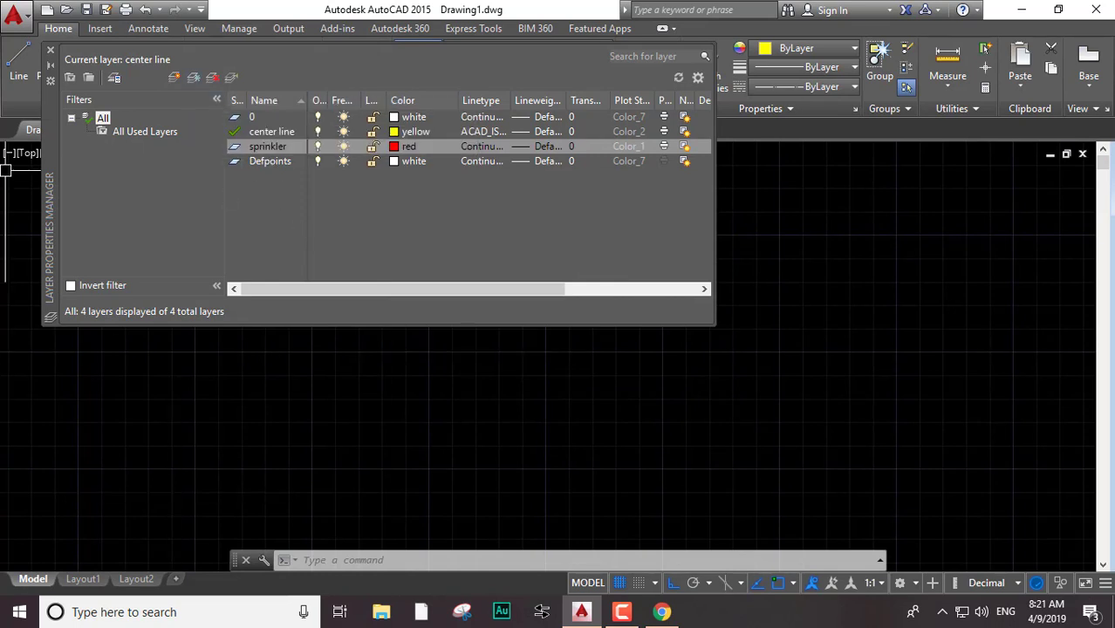
{"action": "left_click", "coordinate": [174, 79]}
{"action": "type", "text": "pipe lines"}
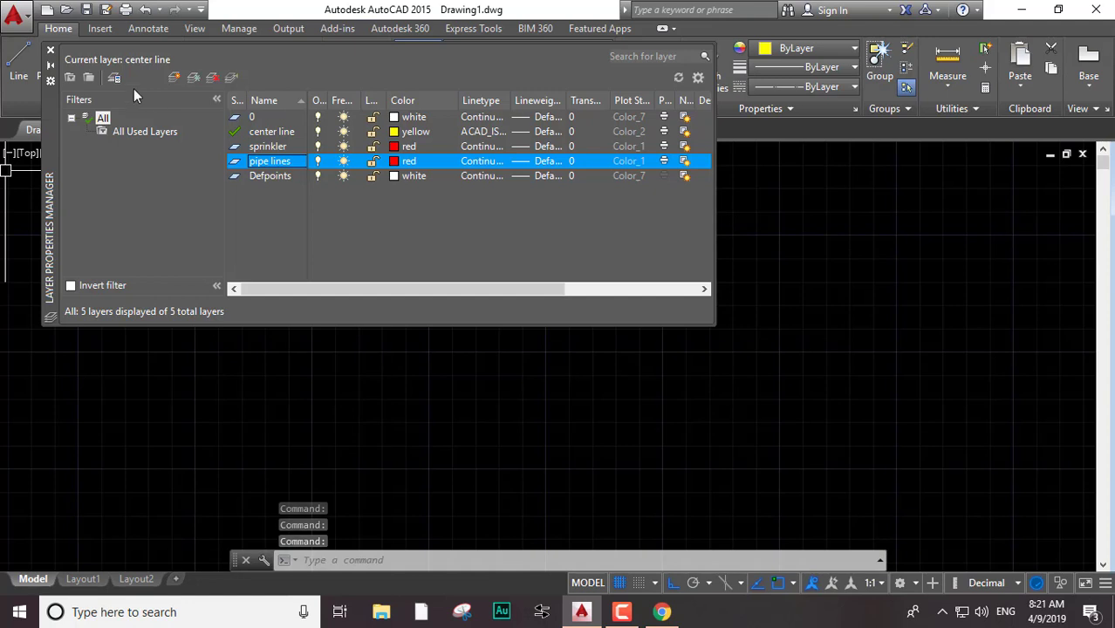
Add a 'coverage area' layer coloured green
{"action": "left_click", "coordinate": [175, 79]}
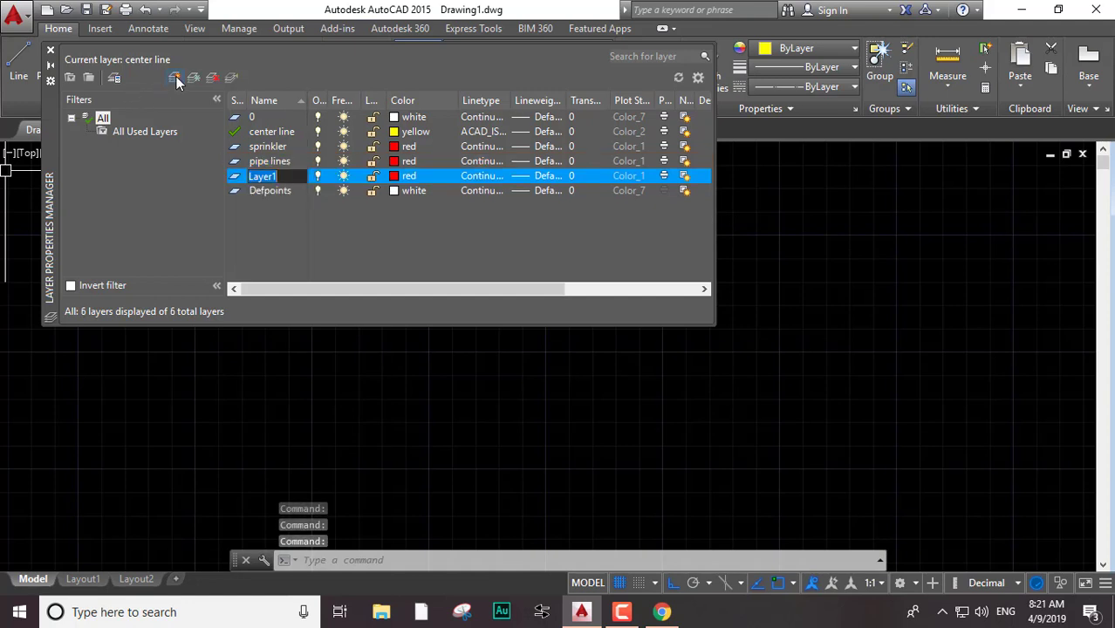
{"action": "type", "text": "cov"}
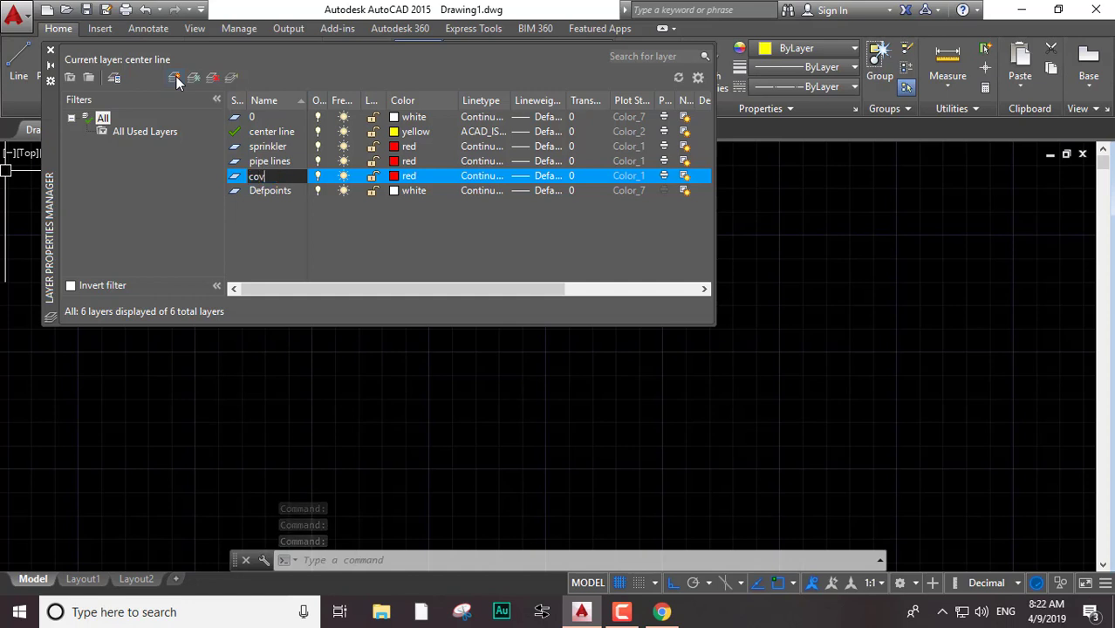
{"action": "type", "text": "erage "}
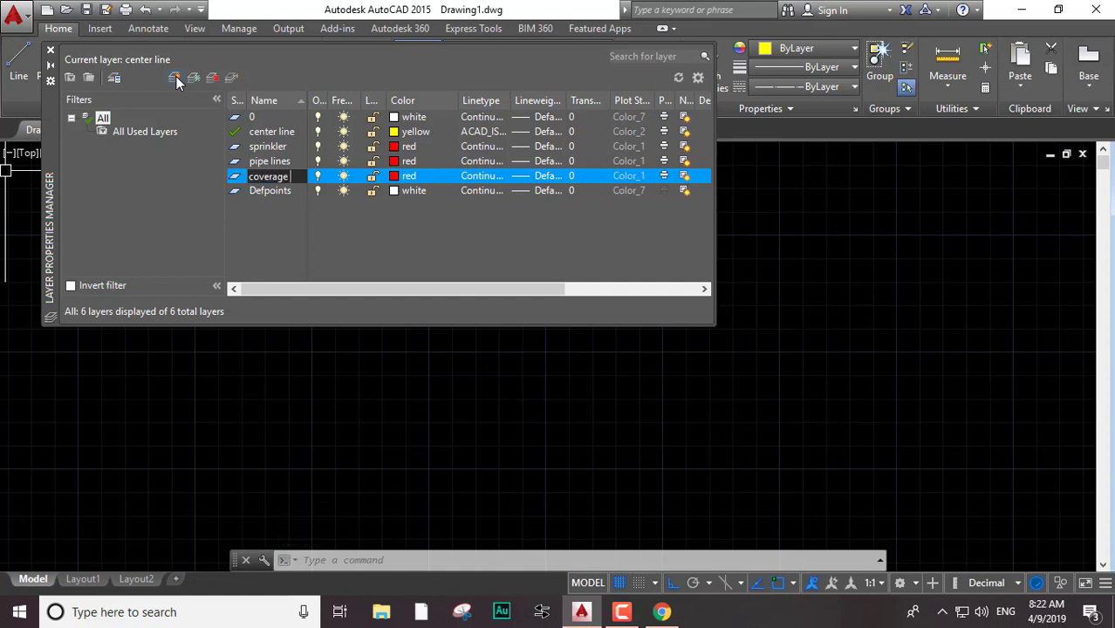
{"action": "type", "text": "area"}
{"action": "key", "text": "Return"}
{"action": "key", "text": "Return"}
{"action": "key", "text": "Return"}
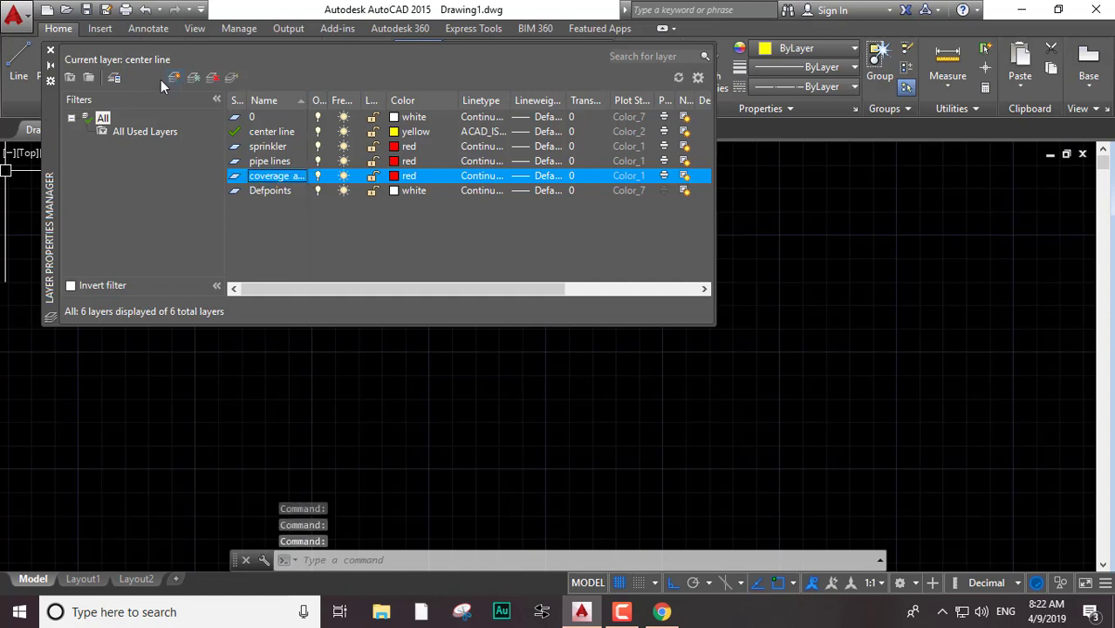
{"action": "left_click", "coordinate": [399, 177]}
{"action": "left_click", "coordinate": [460, 341]}
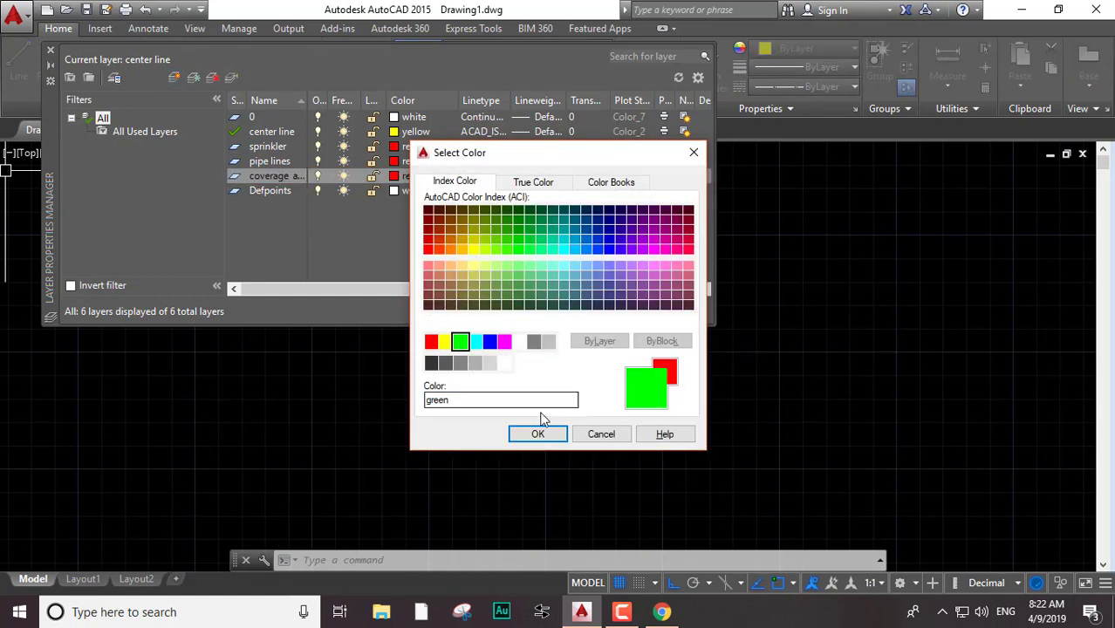
{"action": "left_click", "coordinate": [559, 440]}
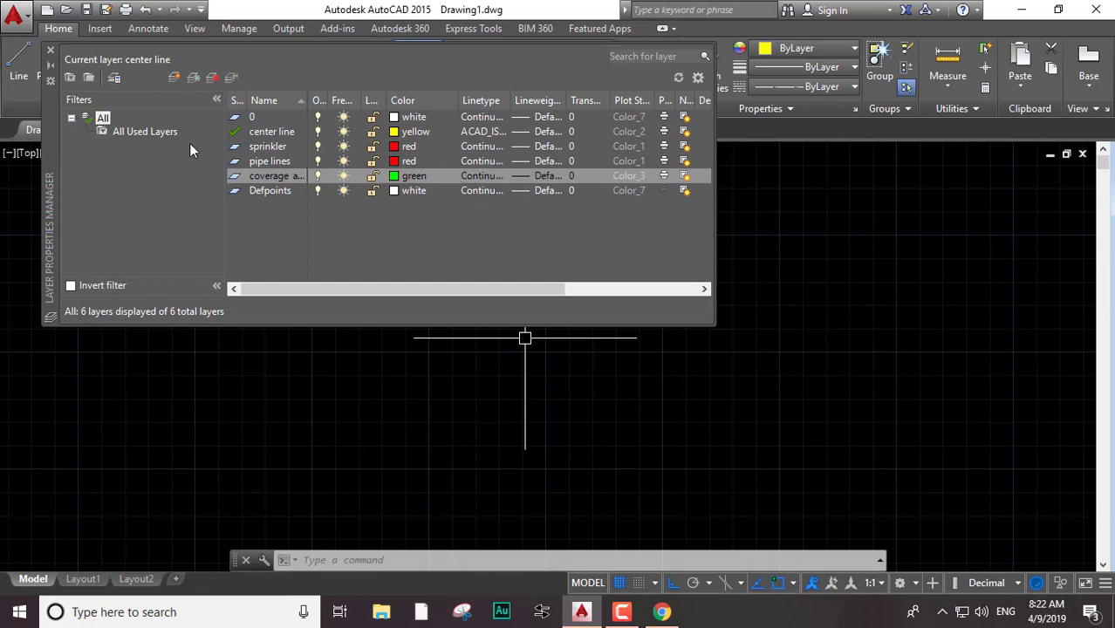
Add a 'dim' layer coloured cyan
{"action": "left_click", "coordinate": [175, 77]}
{"action": "type", "text": "dim"}
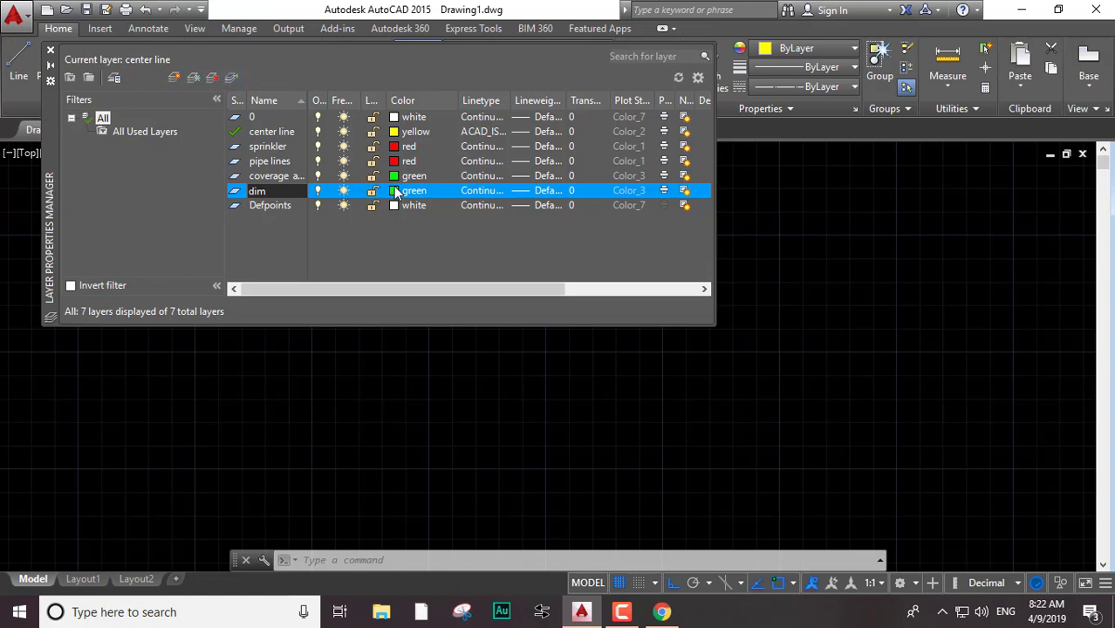
{"action": "left_click", "coordinate": [394, 191]}
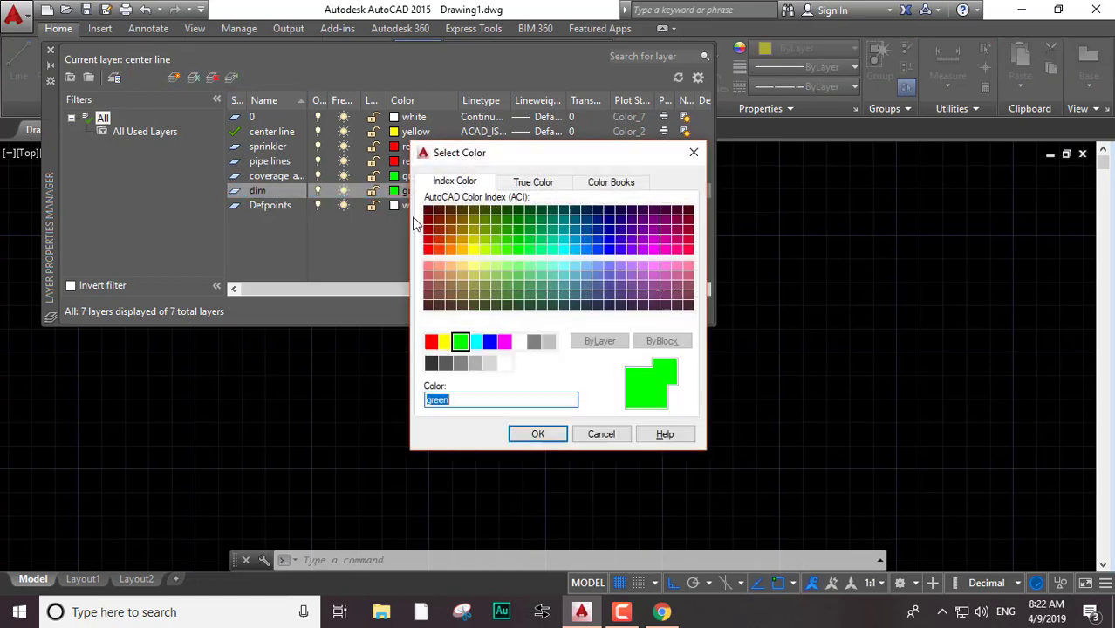
{"action": "left_click", "coordinate": [475, 343]}
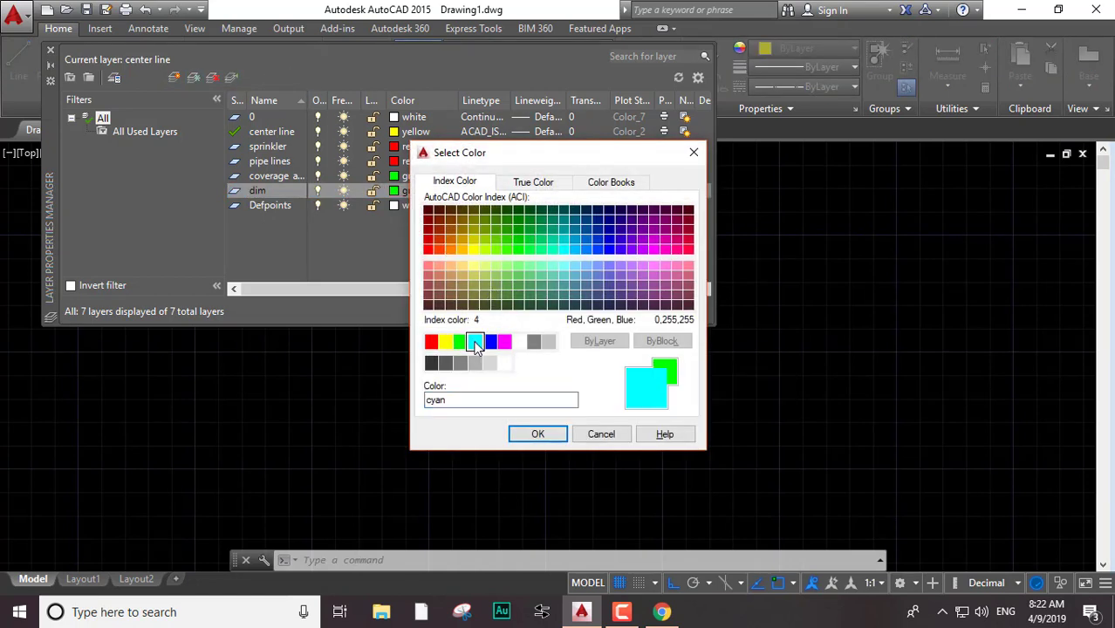
{"action": "left_click", "coordinate": [534, 434]}
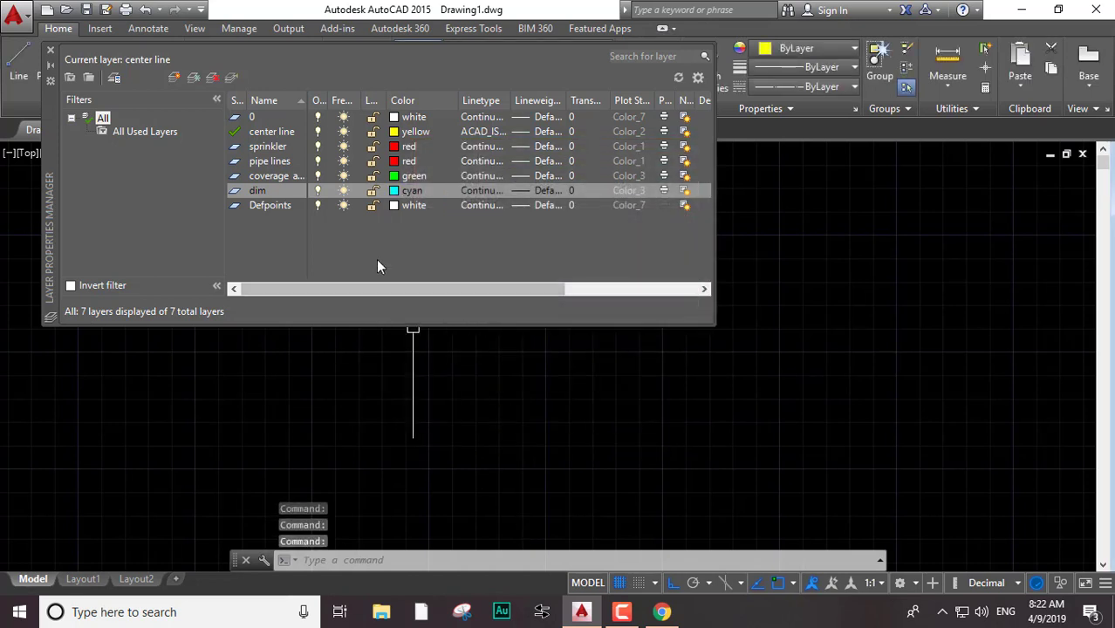
{"action": "left_click", "coordinate": [370, 236]}
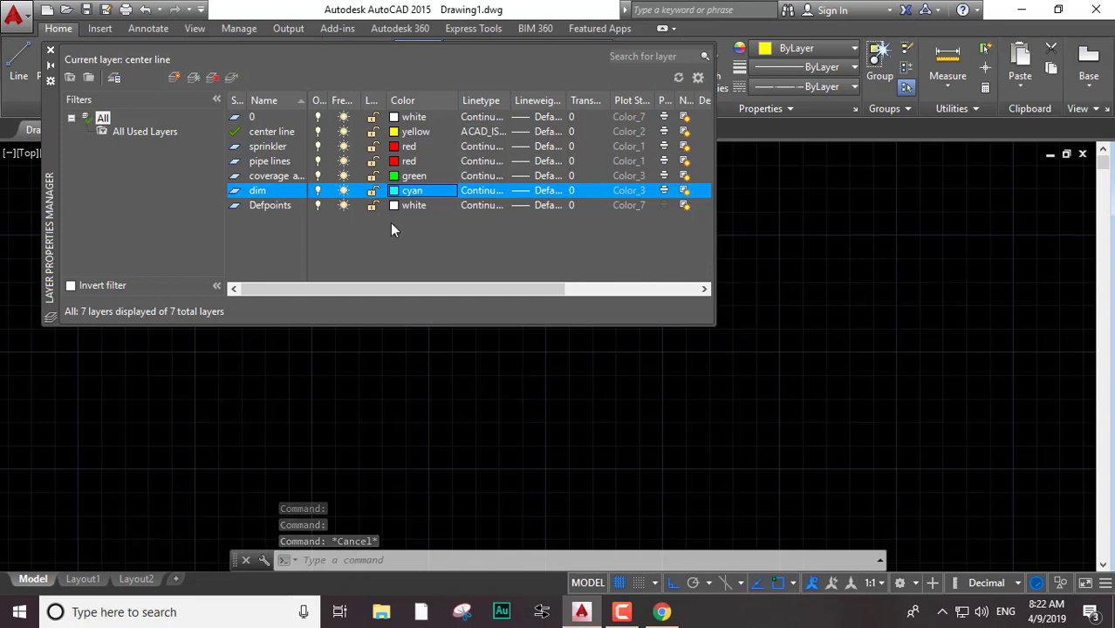
Close the Layer Properties Manager and cancel a stray selection window
{"action": "left_click", "coordinate": [52, 49]}
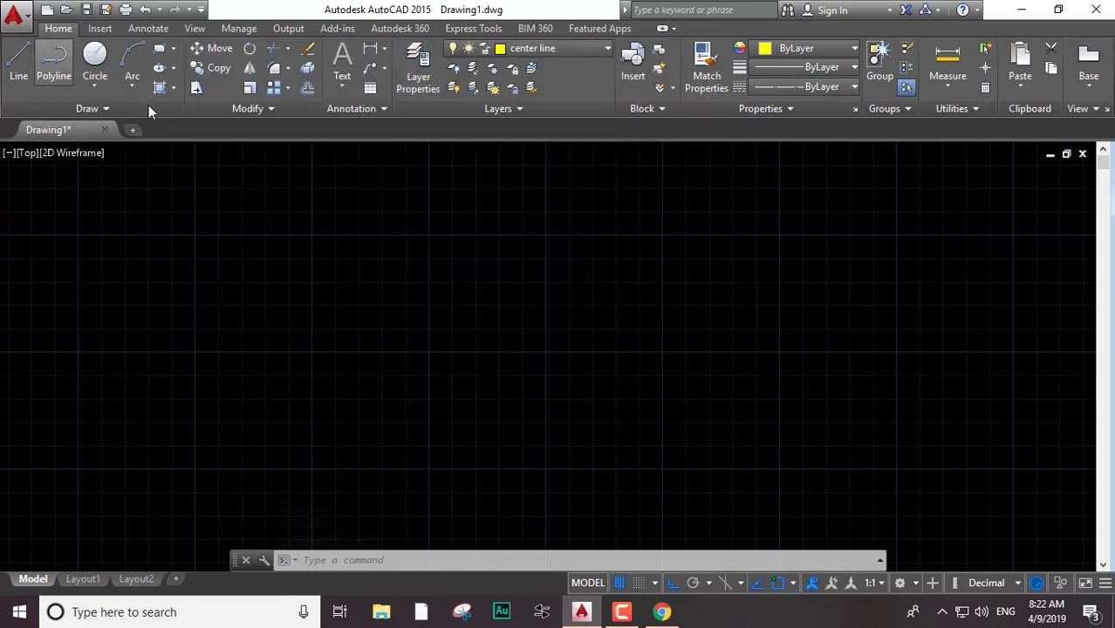
{"action": "left_click", "coordinate": [583, 250]}
{"action": "key", "text": "Escape"}
{"action": "scroll", "coordinate": [583, 250], "scroll_direction": "down", "scroll_amount": 2}
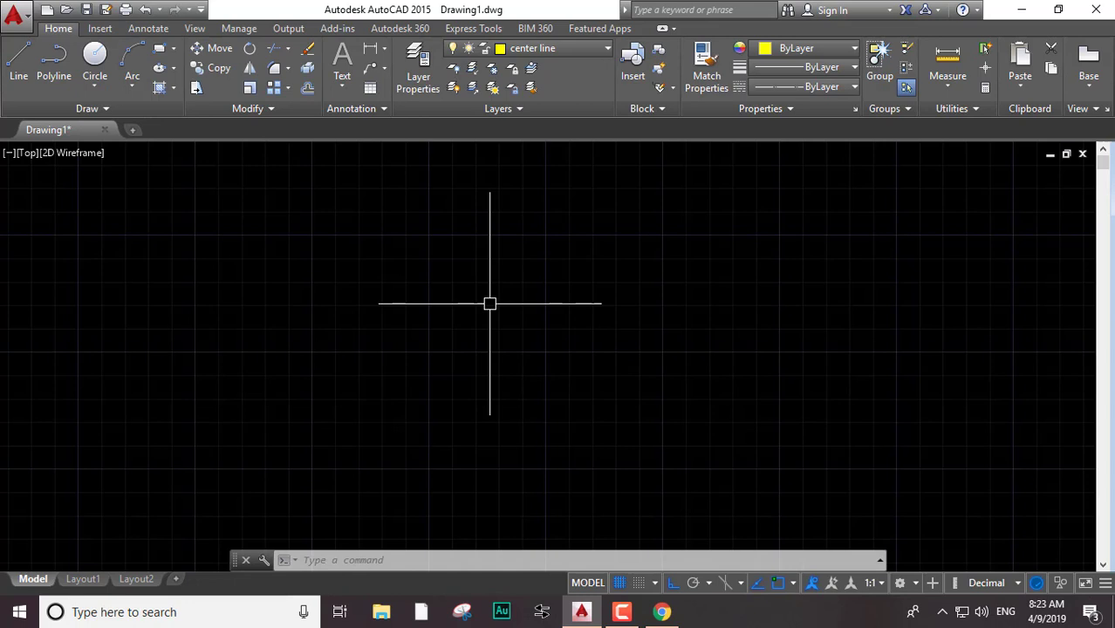
Draw a two-corner rectangle on the center line layer and zoom in to inspect its dash-dot outline
{"action": "type", "text": "REc"}
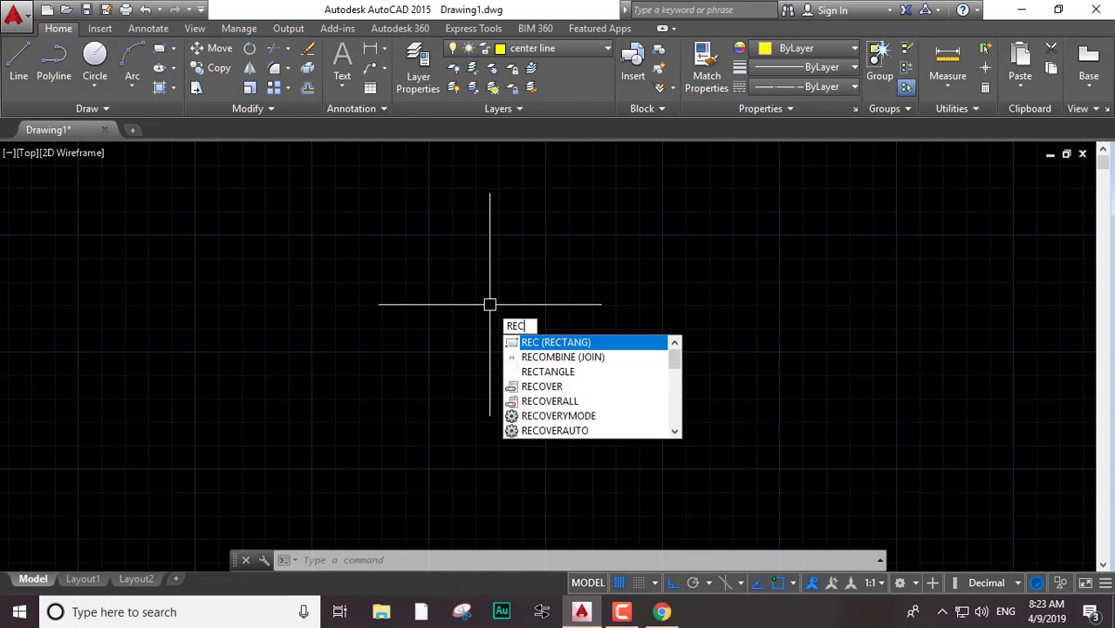
{"action": "key", "text": "Return"}
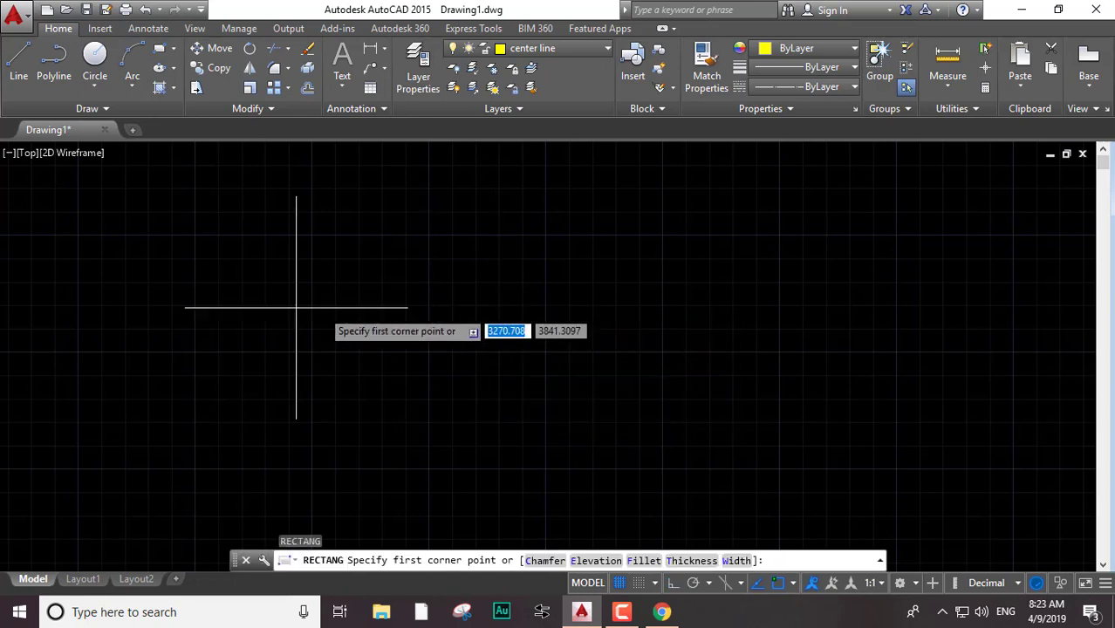
{"action": "left_click", "coordinate": [243, 296]}
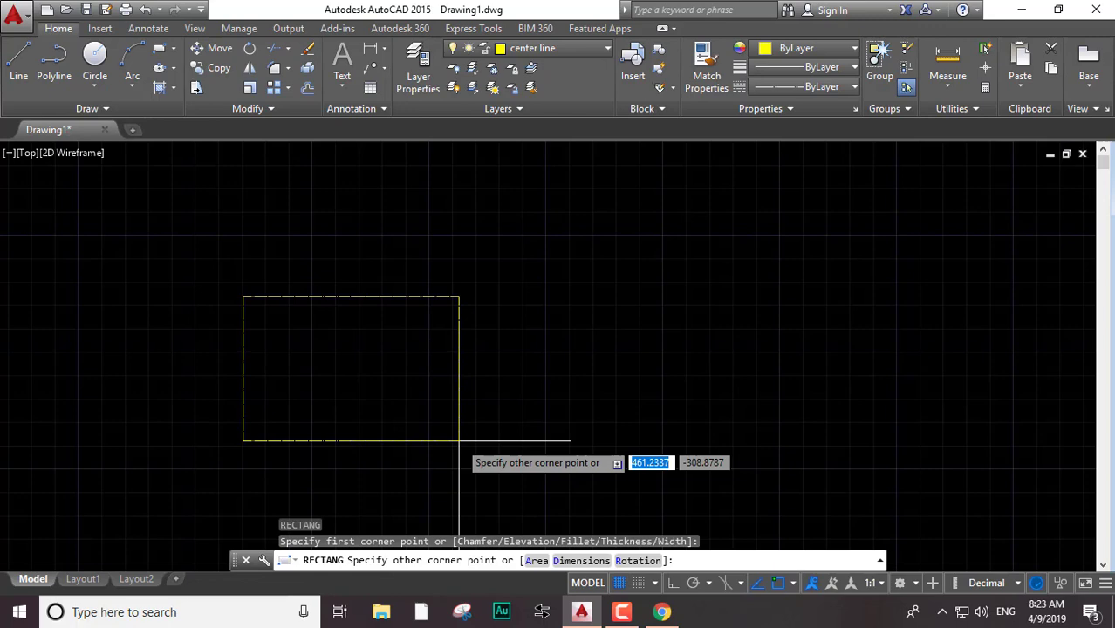
{"action": "left_click", "coordinate": [458, 441]}
{"action": "scroll", "coordinate": [409, 279], "scroll_direction": "up", "scroll_amount": 2}
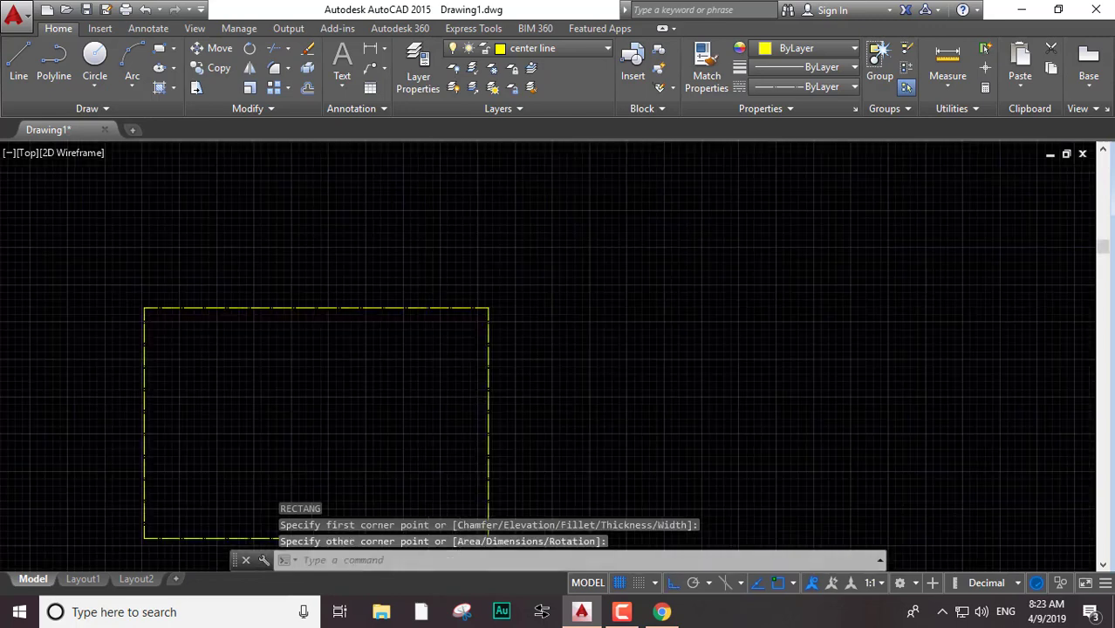
{"action": "scroll", "coordinate": [436, 368], "scroll_direction": "up", "scroll_amount": 2}
{"action": "scroll", "coordinate": [438, 376], "scroll_direction": "up", "scroll_amount": 2}
{"action": "middle_click_drag", "start_coordinate": [456, 303], "coordinate": [710, 281]}
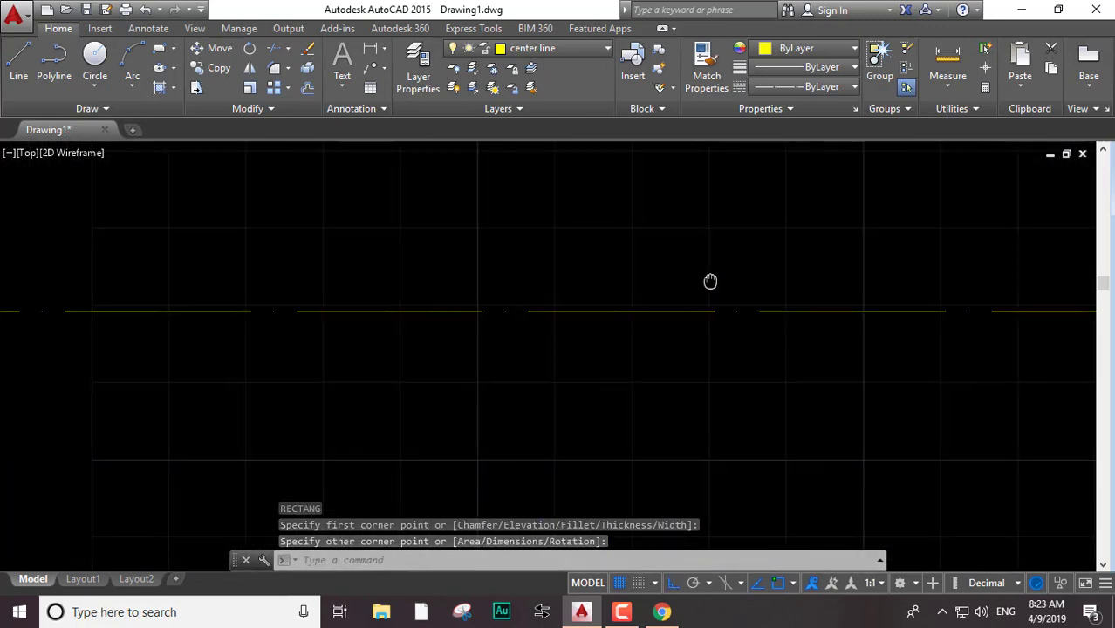
{"action": "scroll", "coordinate": [710, 281], "scroll_direction": "down", "scroll_amount": 4}
{"action": "left_click", "coordinate": [738, 279]}
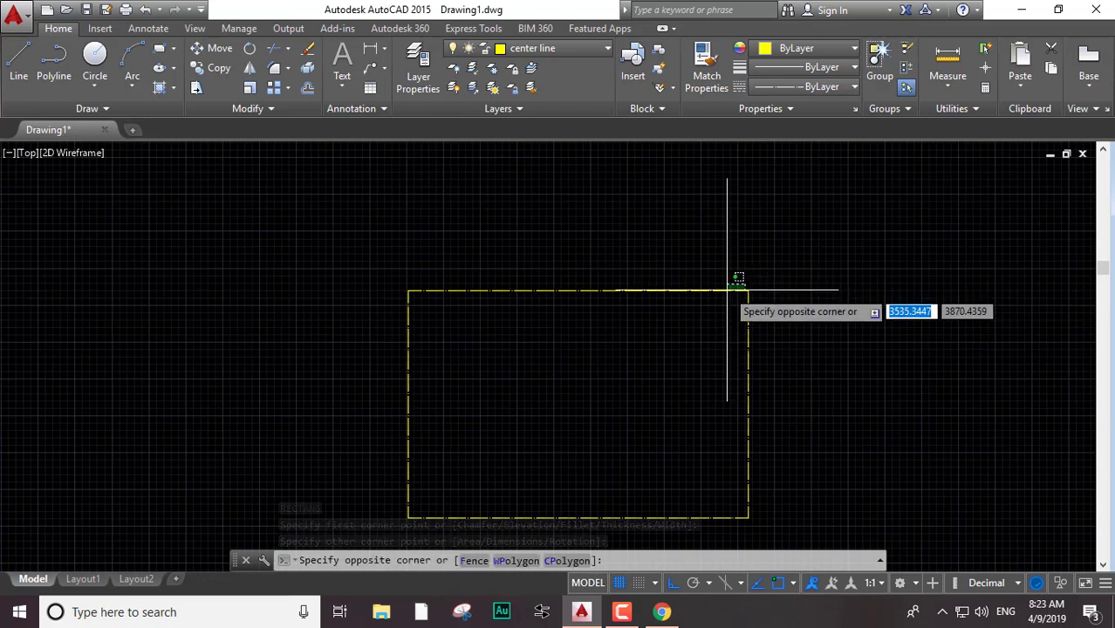
{"action": "key", "text": "Escape"}
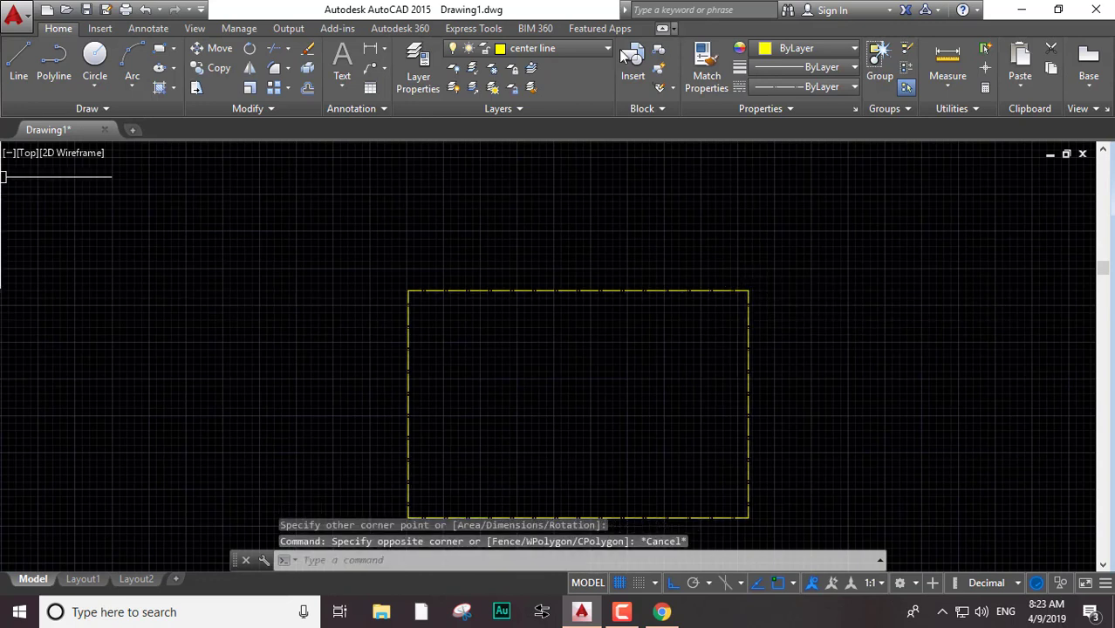
Erase the yellow dashed rectangle
{"action": "left_click", "coordinate": [964, 242]}
{"action": "left_click", "coordinate": [630, 377]}
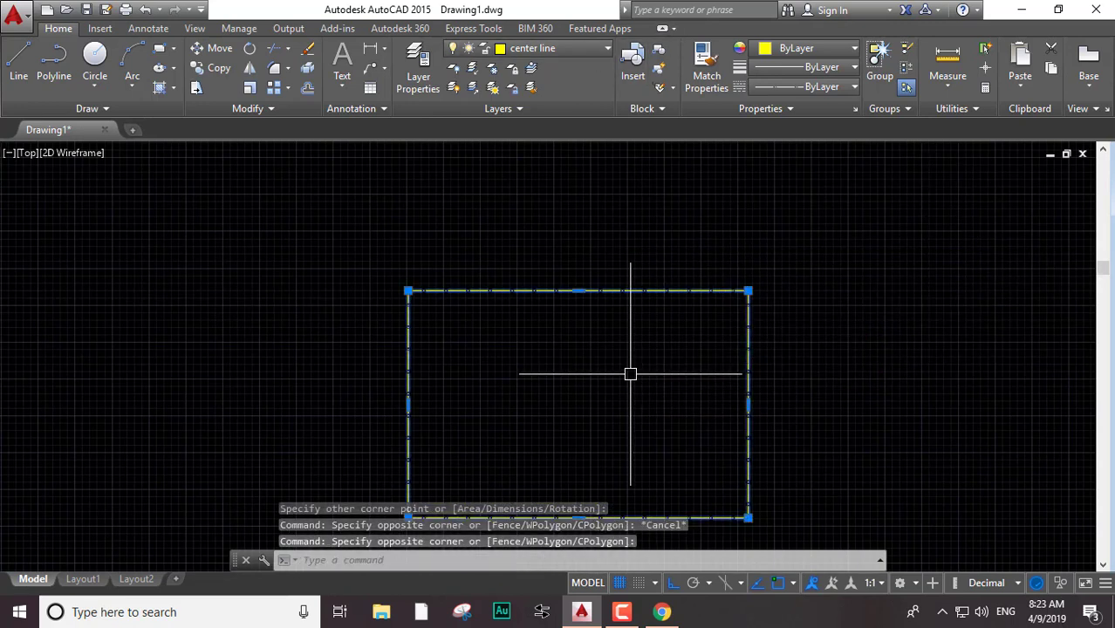
{"action": "key", "text": "Delete"}
Set coverage area as the current layer from the Layer dropdown
{"action": "left_click", "coordinate": [533, 50]}
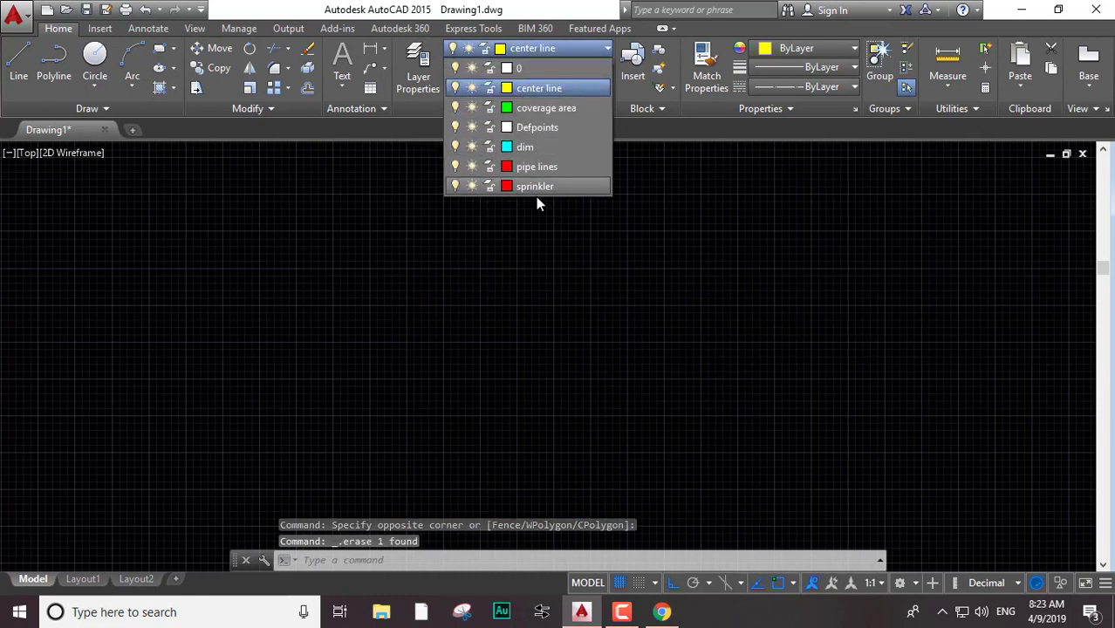
{"action": "left_click", "coordinate": [550, 106]}
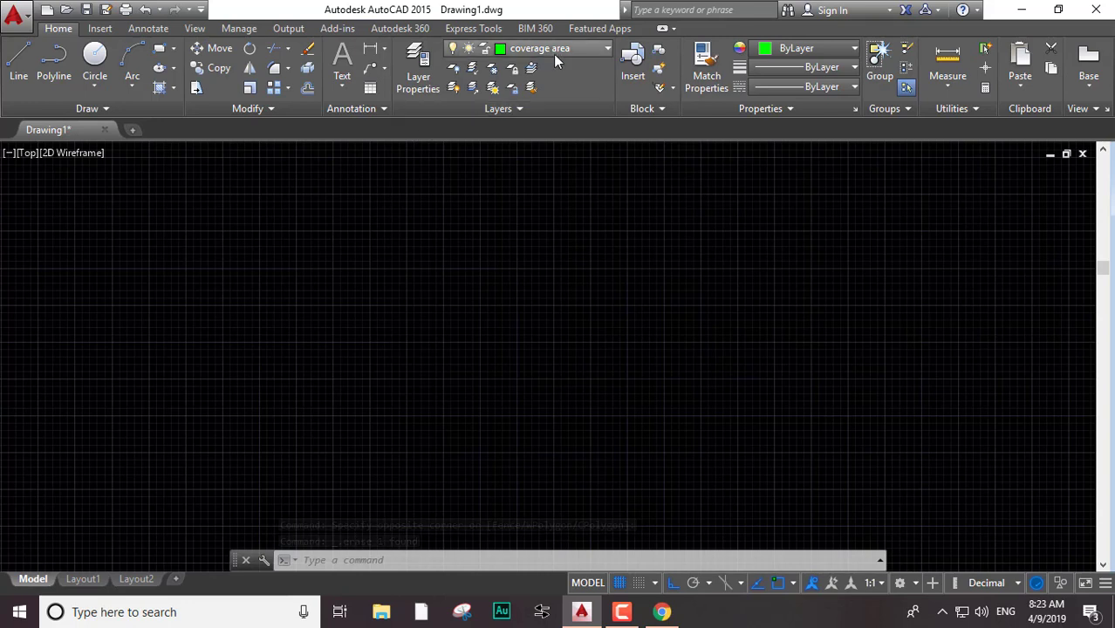
{"action": "left_click", "coordinate": [533, 70]}
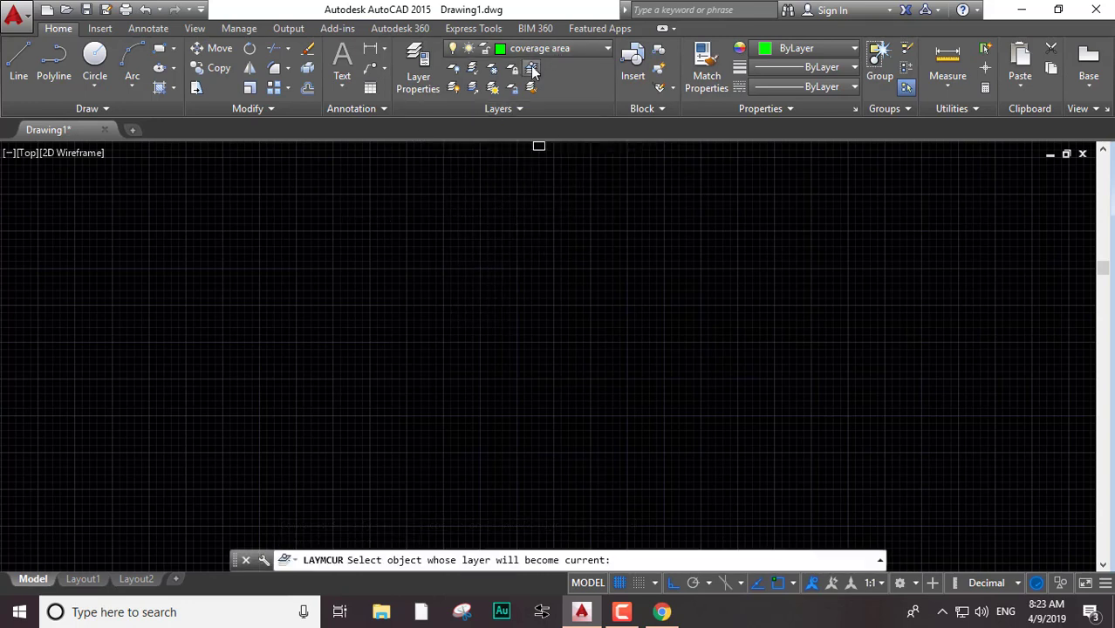
{"action": "key", "text": "Escape"}
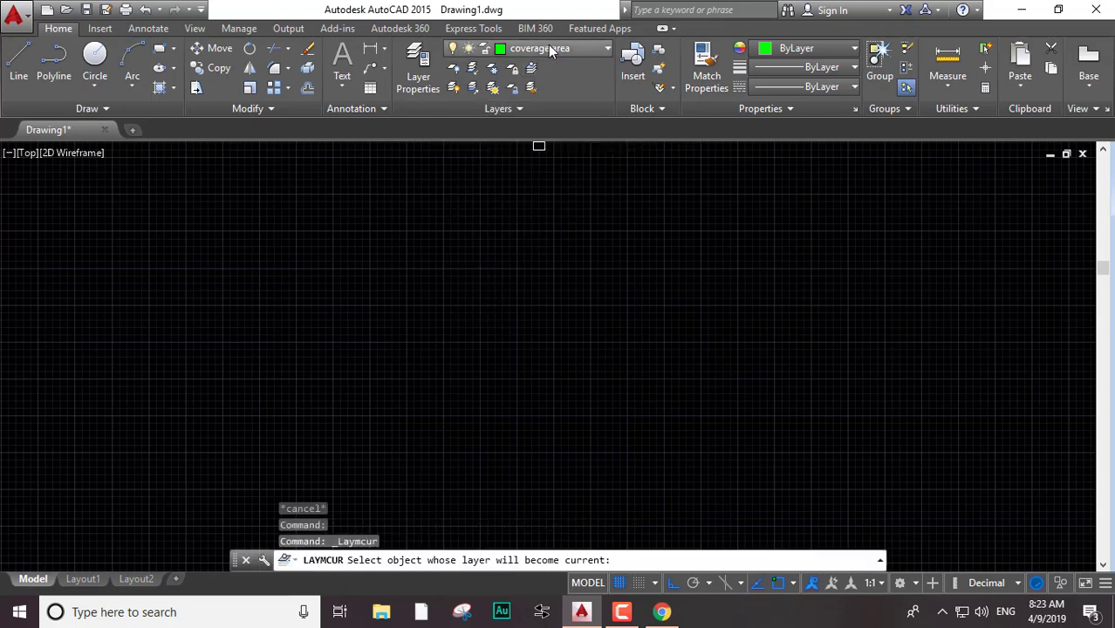
{"action": "left_click", "coordinate": [549, 50]}
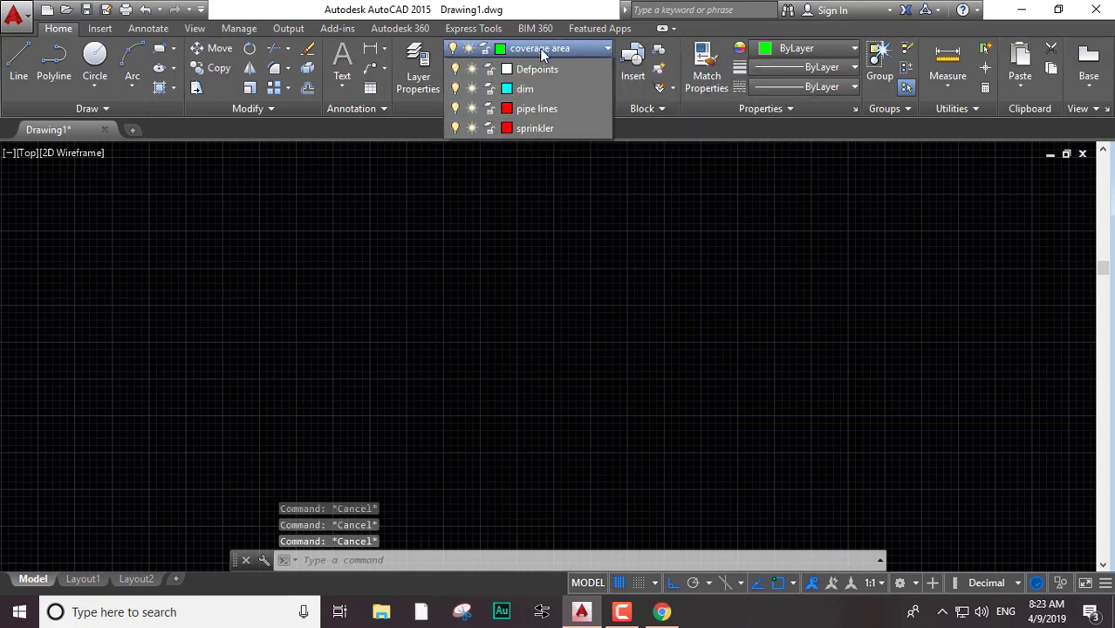
{"action": "left_click", "coordinate": [526, 91]}
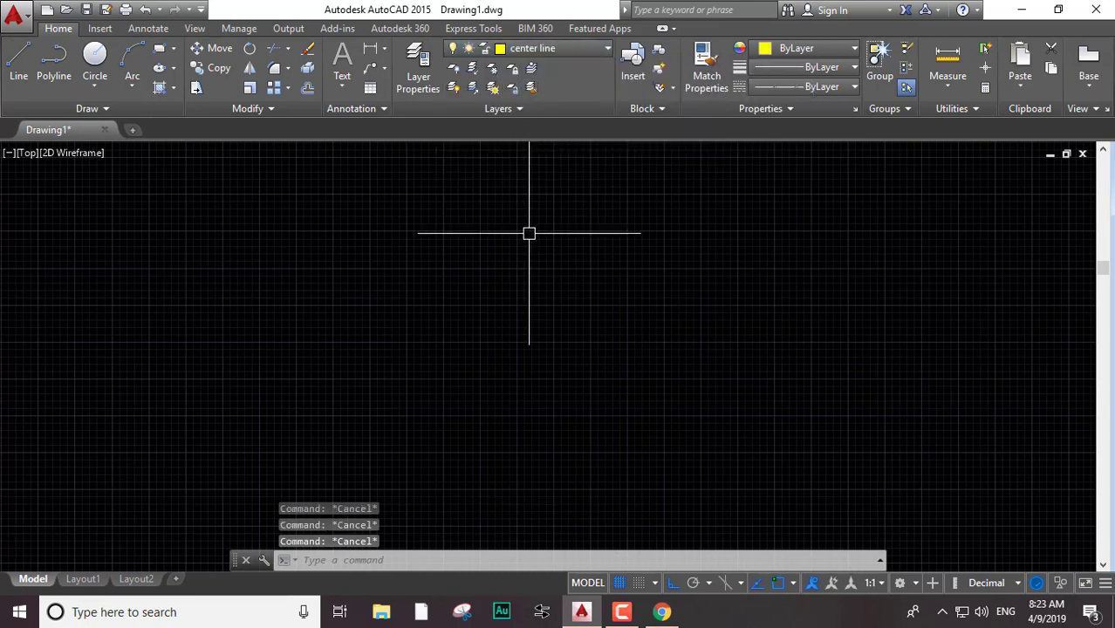
{"action": "left_click", "coordinate": [559, 46]}
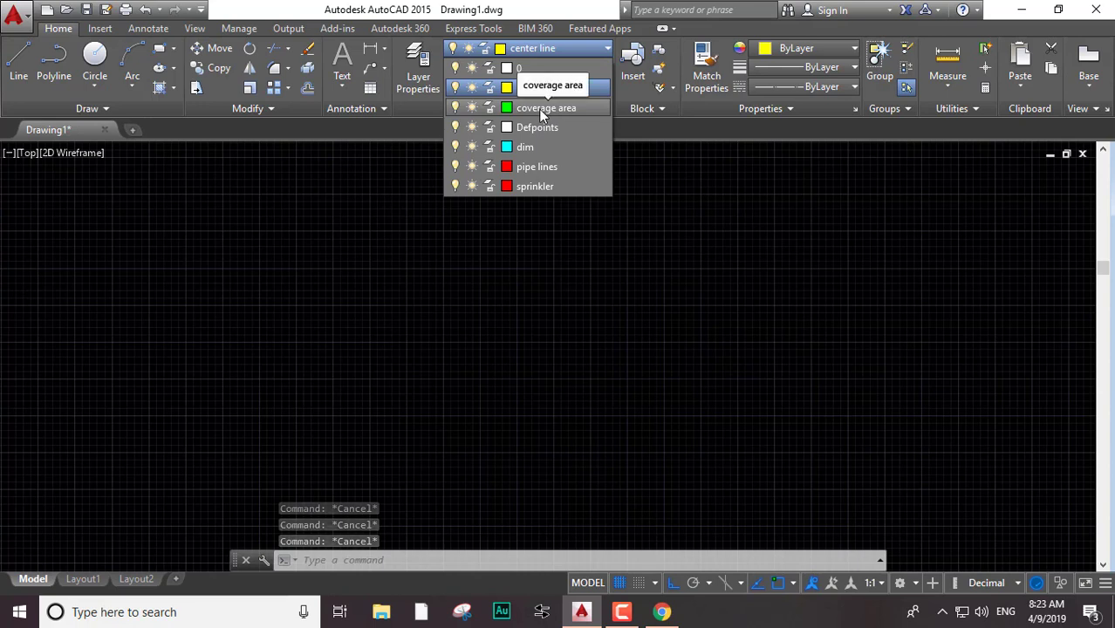
{"action": "left_click", "coordinate": [540, 109]}
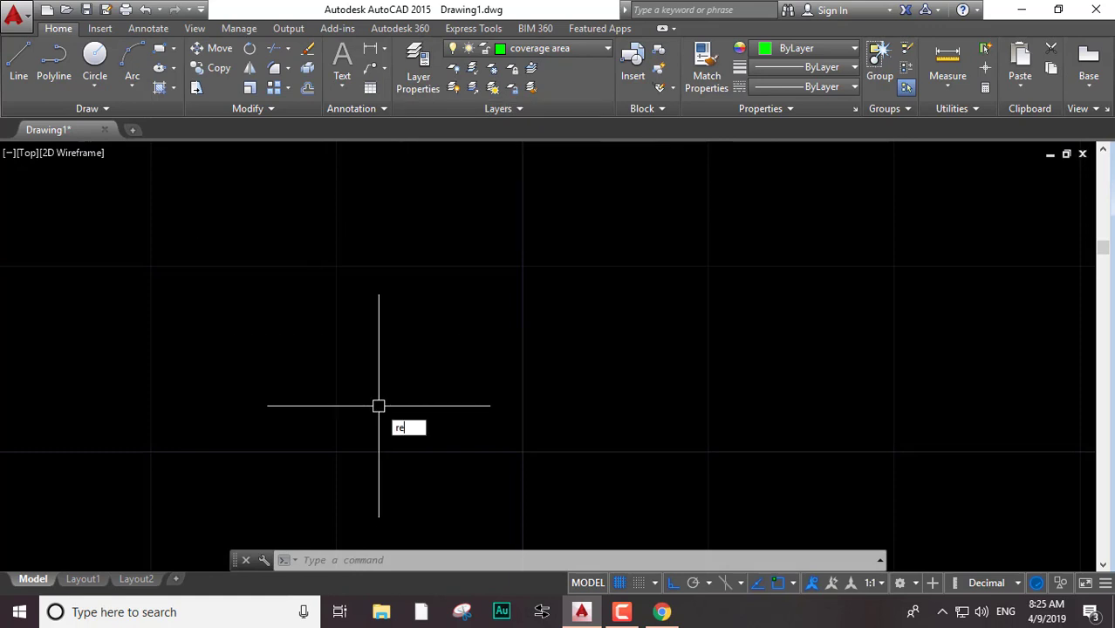
Draw a rectangle by area 12 and length 4, then pan it to the view centre
{"action": "type", "text": "c"}
{"action": "key", "text": "Return"}
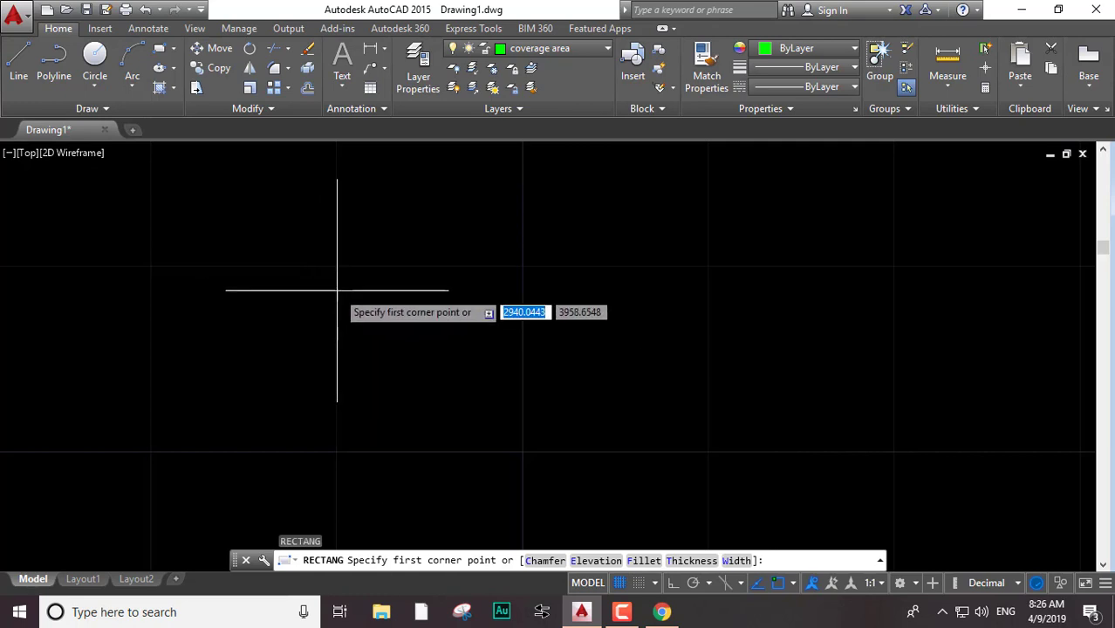
{"action": "left_click", "coordinate": [339, 290]}
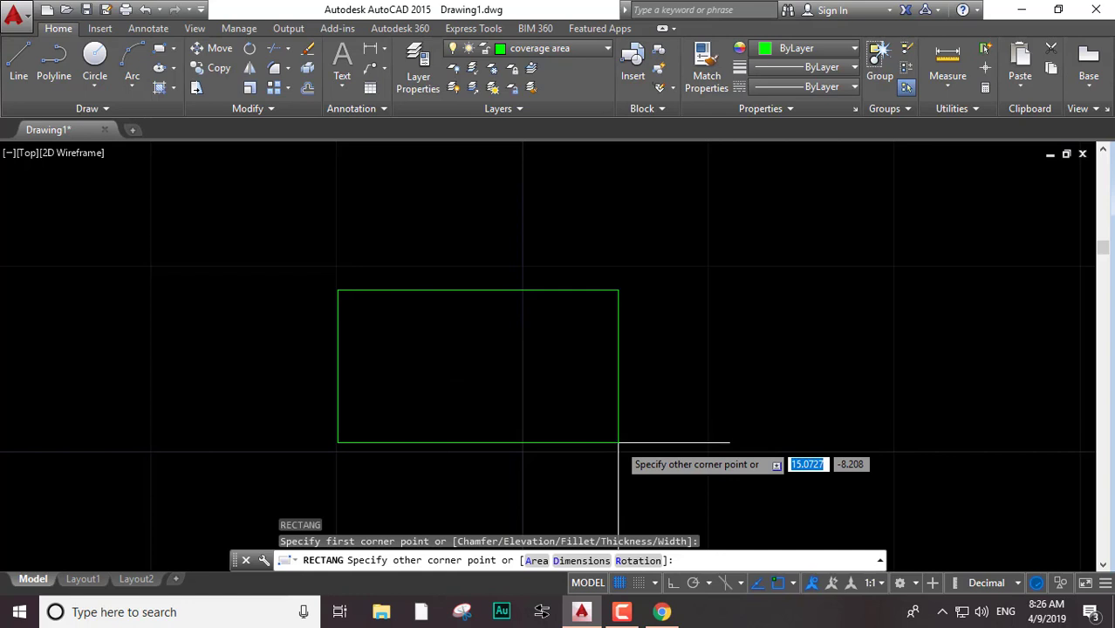
{"action": "key", "text": "Return"}
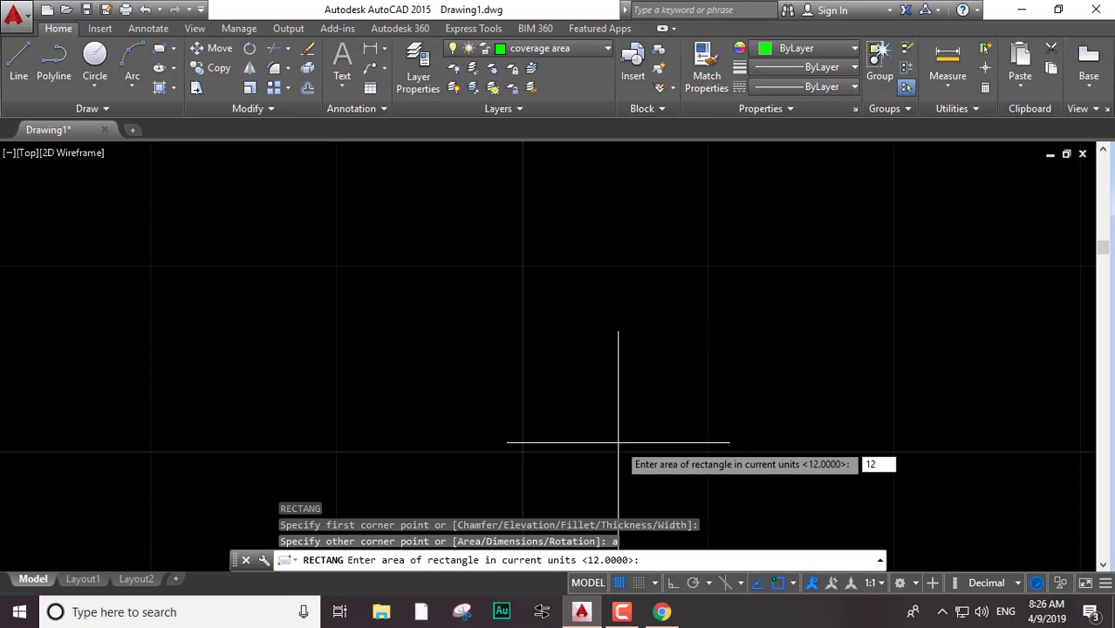
{"action": "key", "text": "Return"}
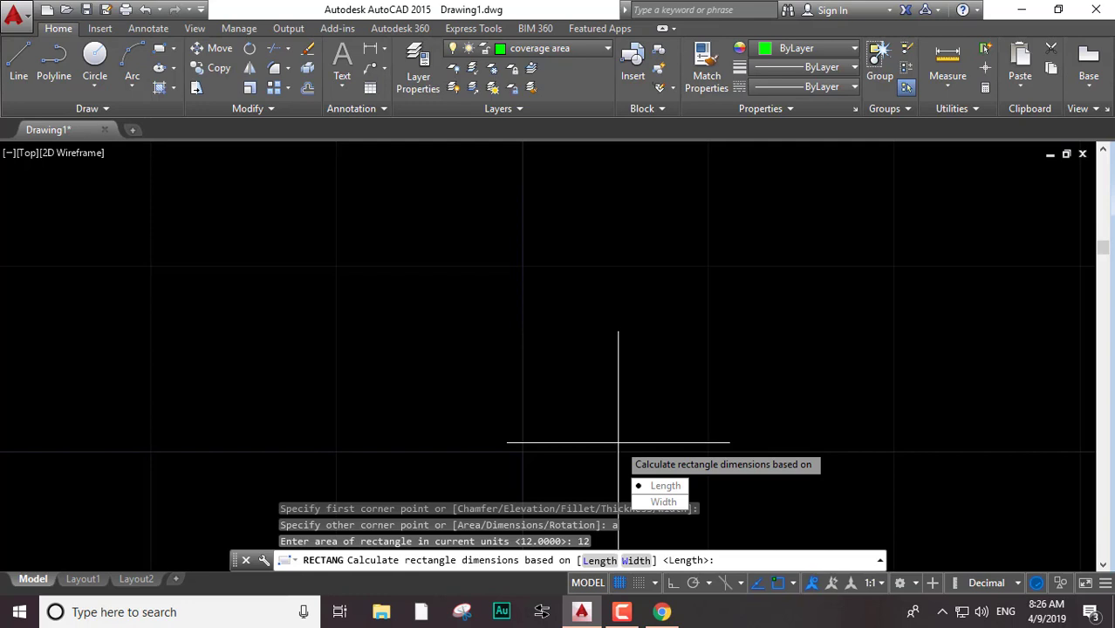
{"action": "key", "text": "Return"}
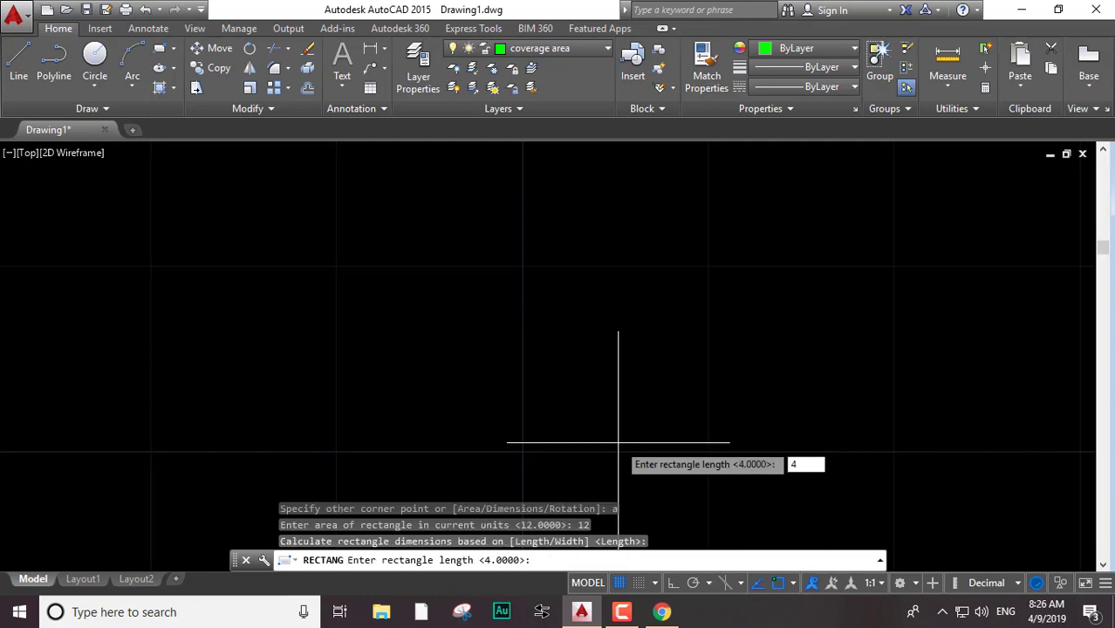
{"action": "key", "text": "Return"}
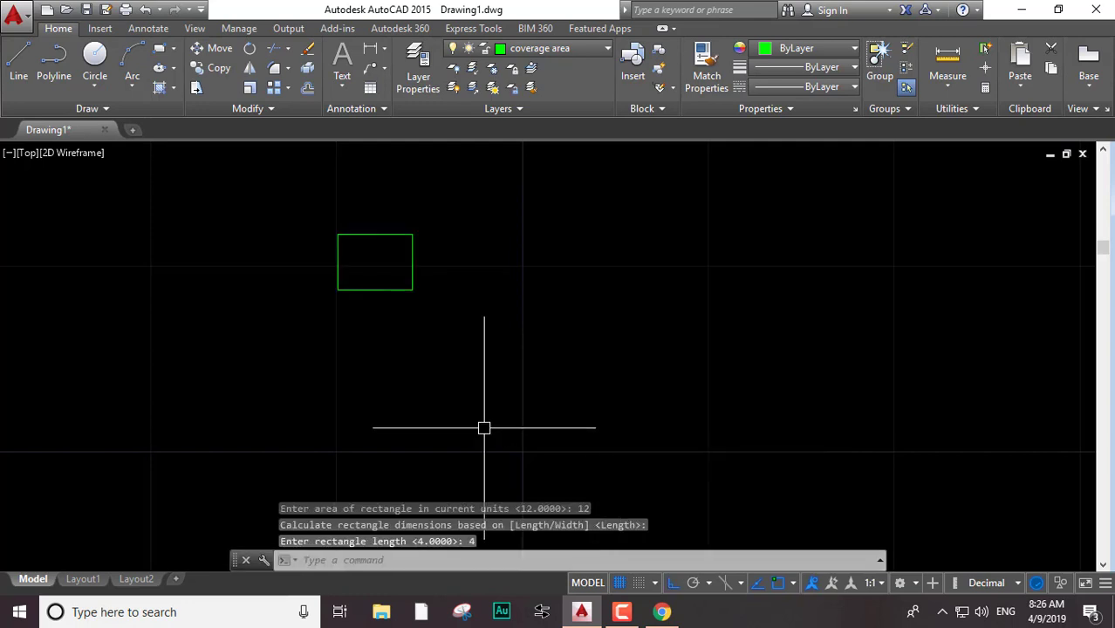
{"action": "middle_click_drag", "start_coordinate": [377, 251], "coordinate": [489, 360]}
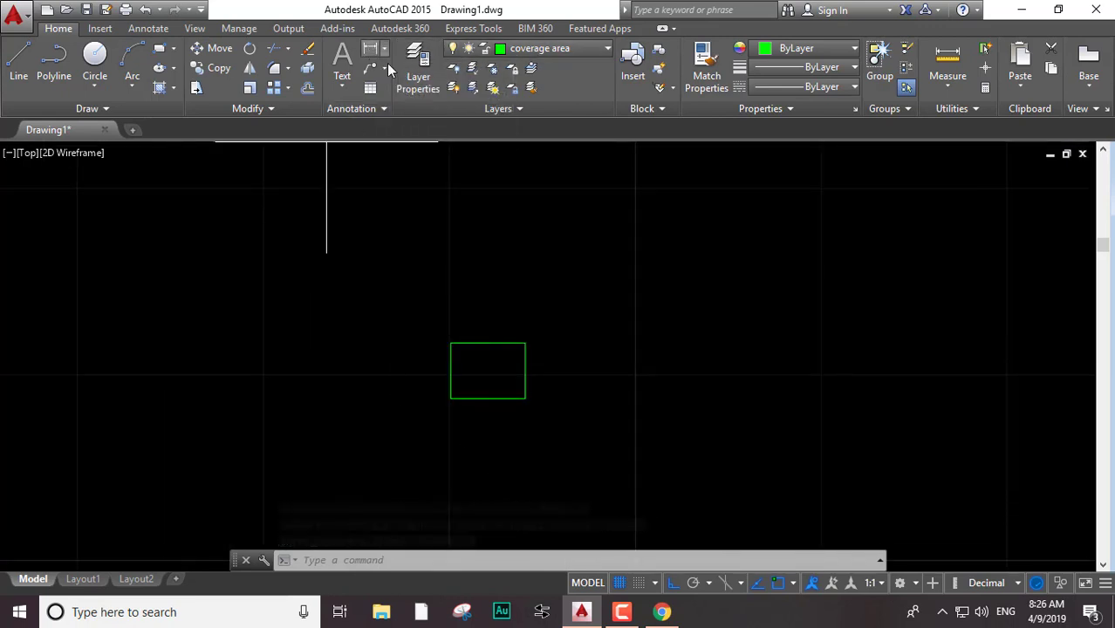
{"action": "left_click", "coordinate": [370, 52]}
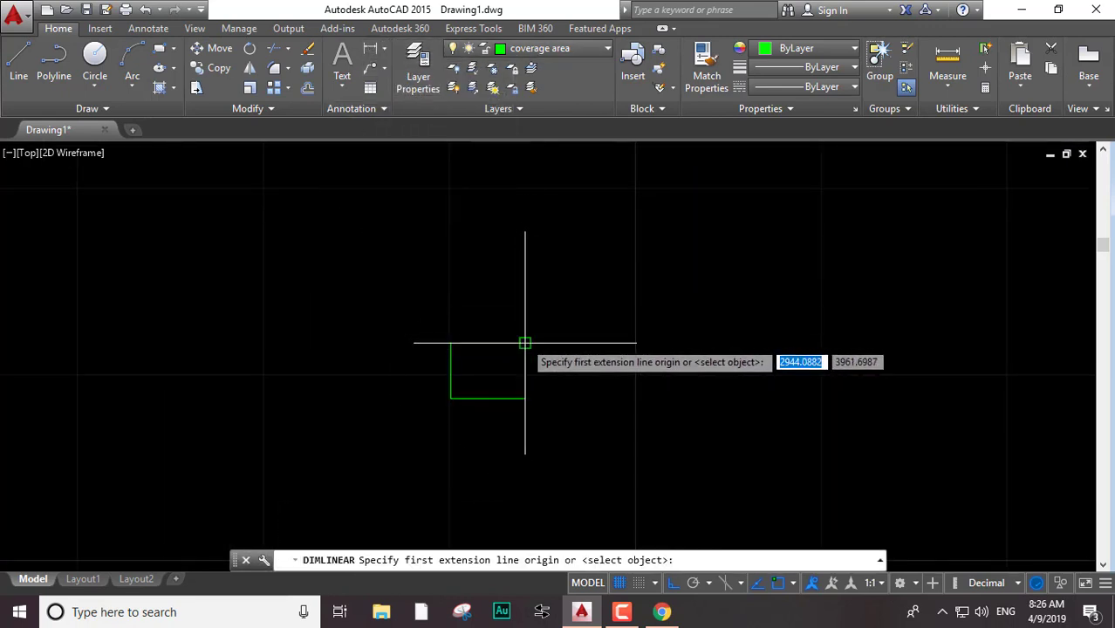
{"action": "left_click", "coordinate": [525, 343]}
{"action": "left_click", "coordinate": [451, 343]}
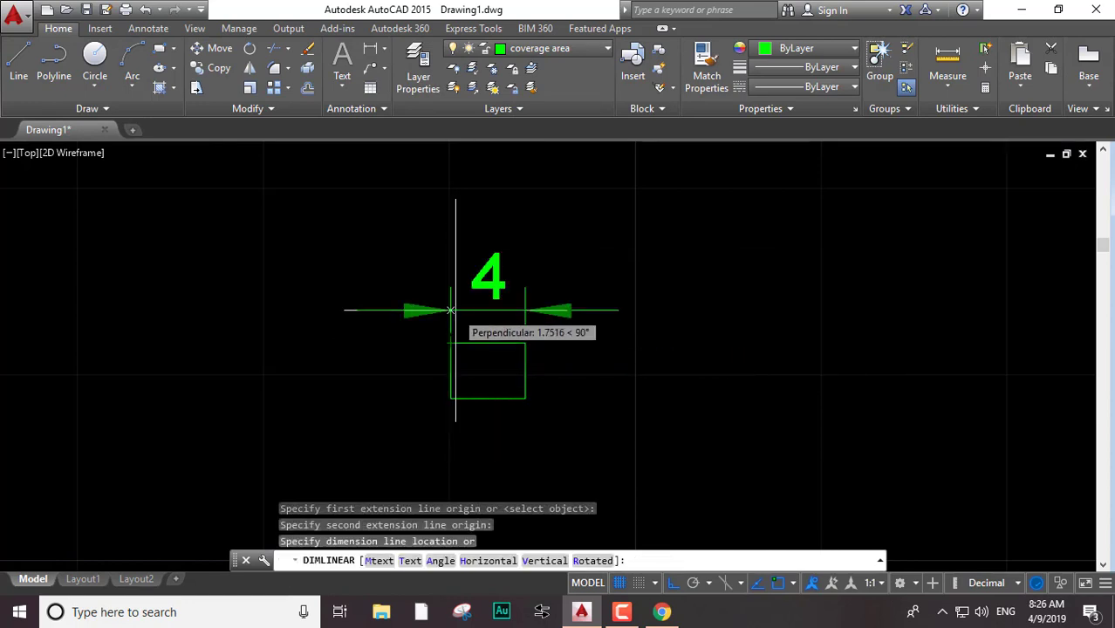
{"action": "key", "text": "Escape"}
{"action": "key", "text": "Return"}
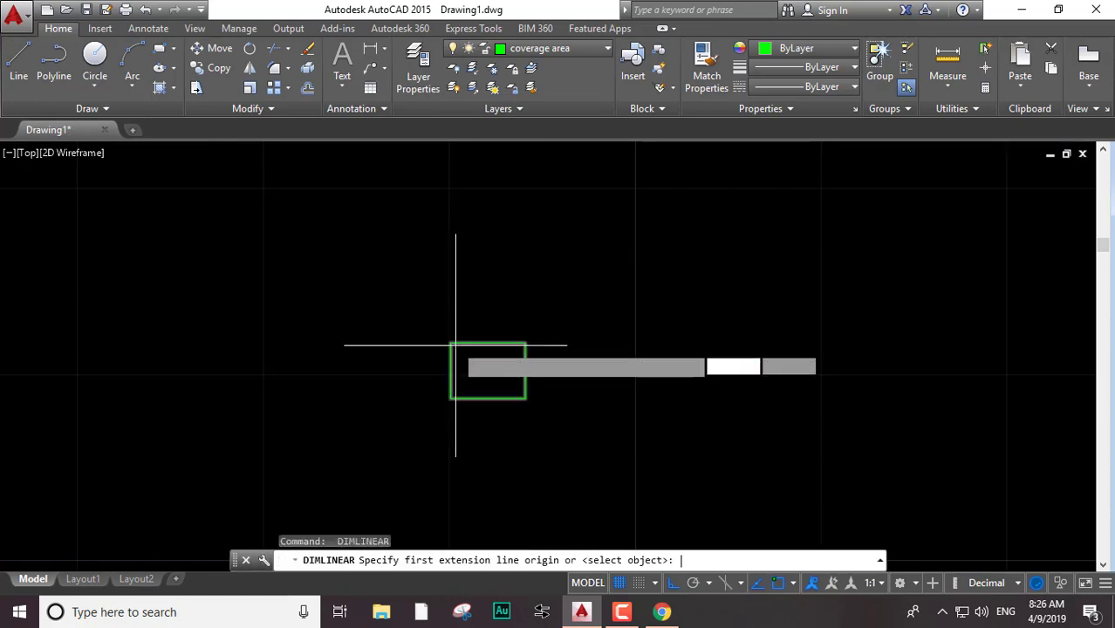
{"action": "key", "text": "Escape"}
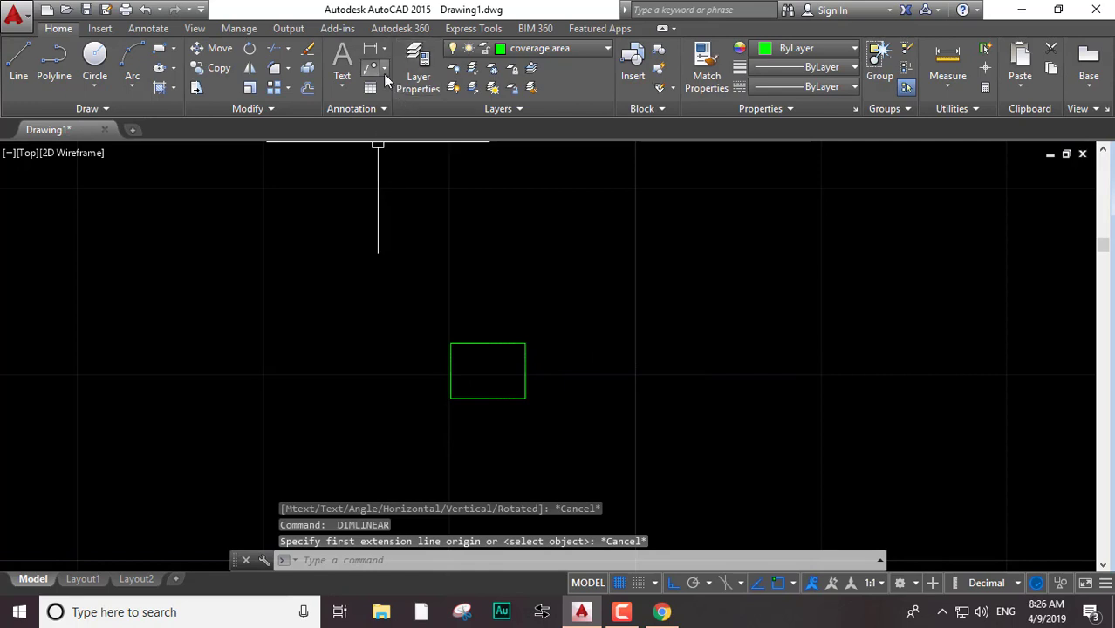
{"action": "left_click", "coordinate": [376, 54]}
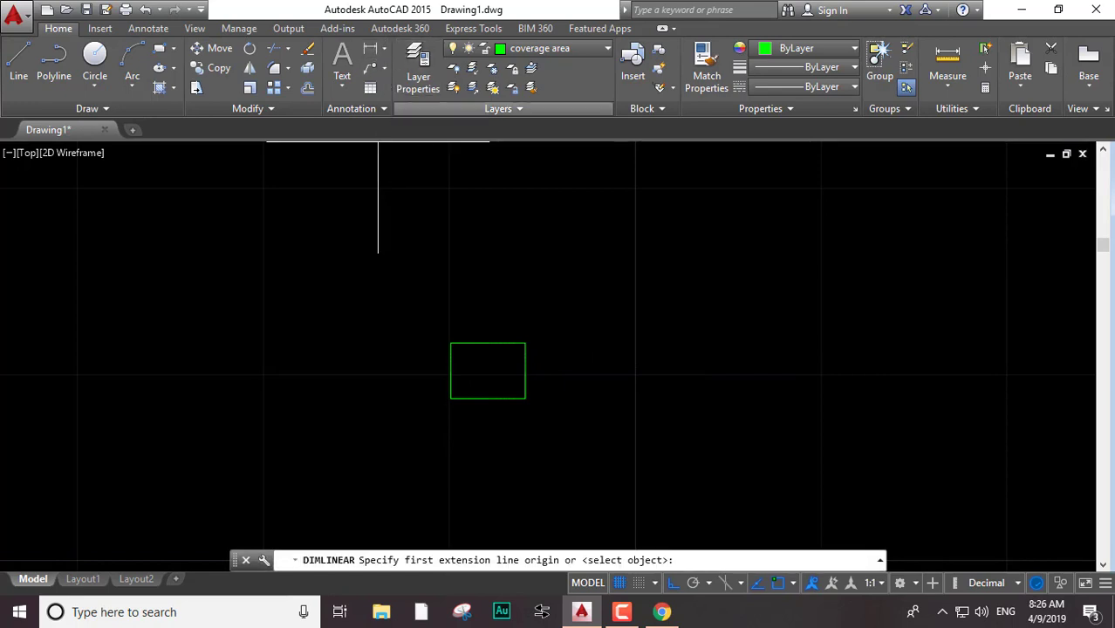
{"action": "left_click", "coordinate": [450, 344]}
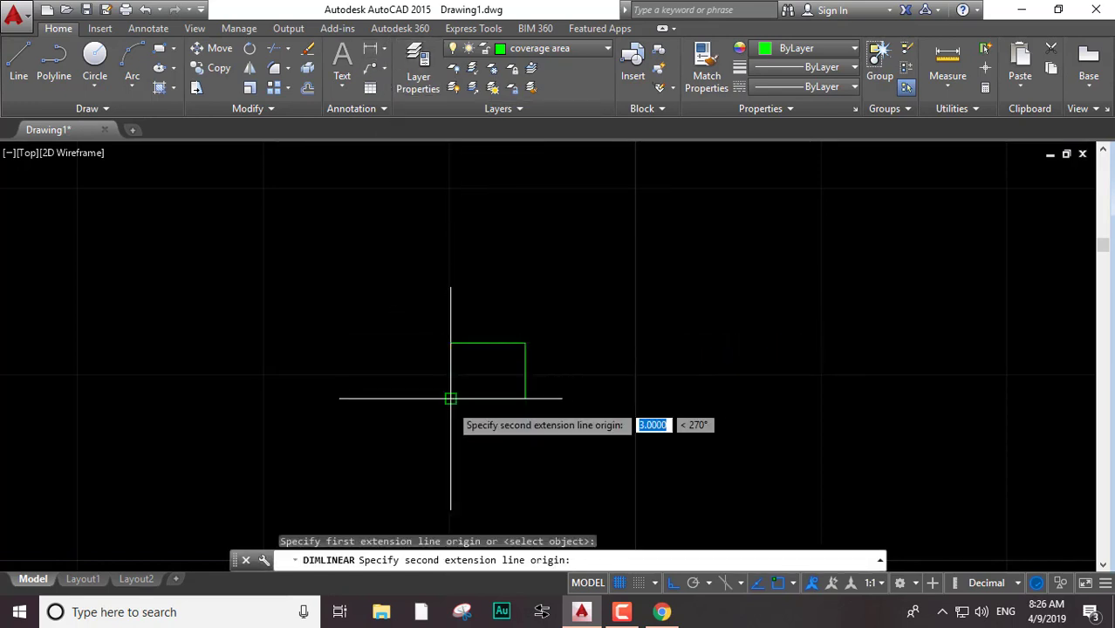
{"action": "left_click", "coordinate": [450, 399]}
{"action": "left_click", "coordinate": [414, 398]}
{"action": "key", "text": "Escape"}
{"action": "left_click", "coordinate": [460, 262]}
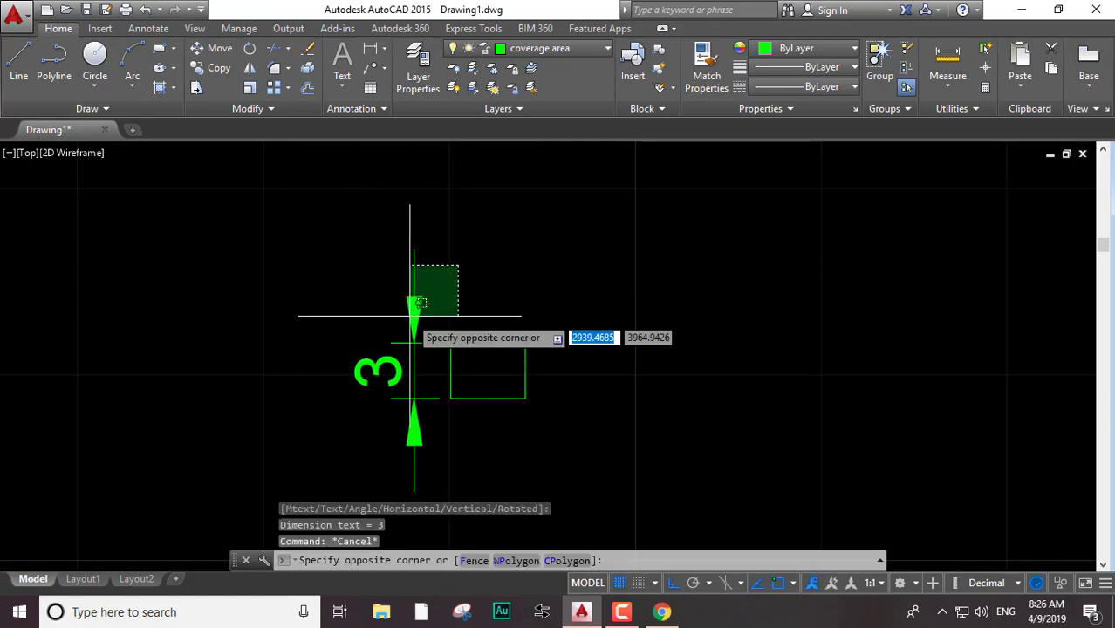
{"action": "left_click", "coordinate": [393, 347]}
{"action": "left_click", "coordinate": [398, 318]}
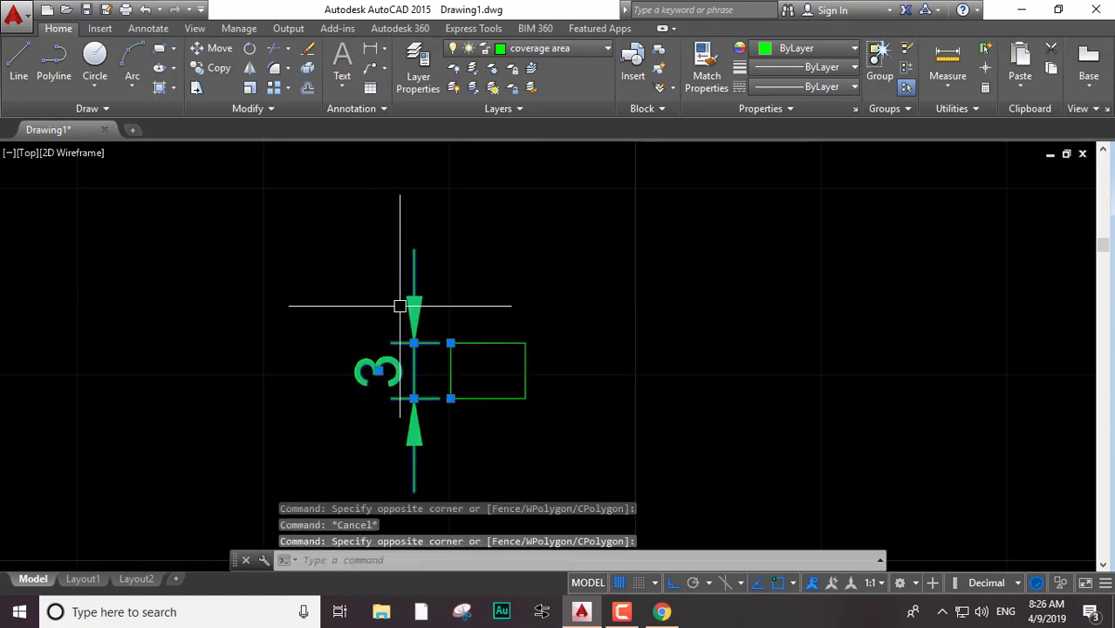
{"action": "key", "text": "Delete"}
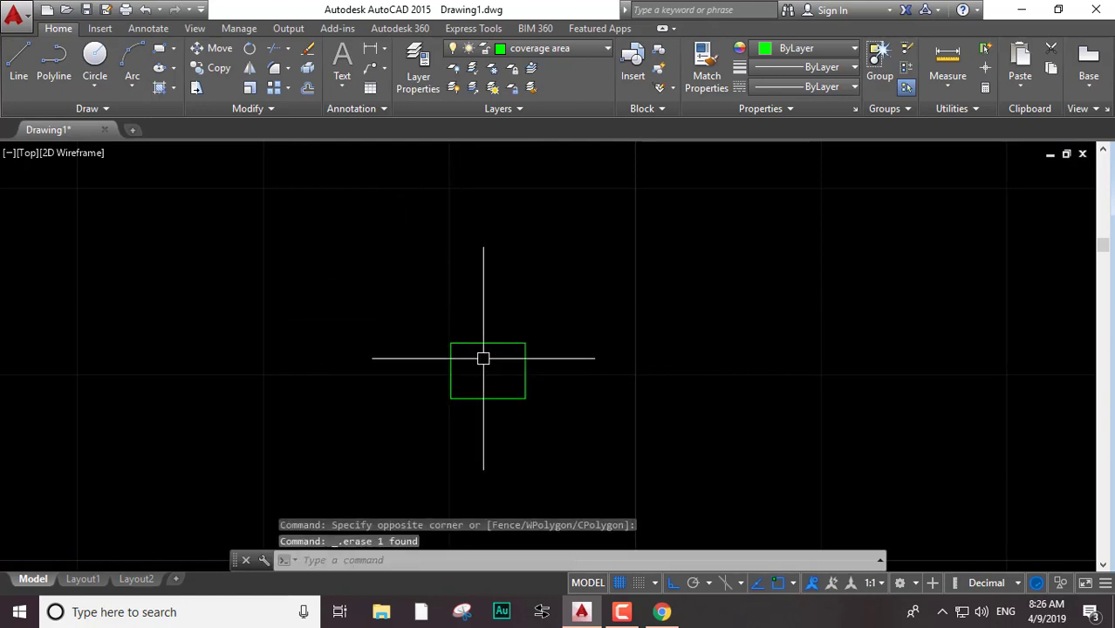
{"action": "scroll", "coordinate": [478, 379], "scroll_direction": "up", "scroll_amount": 2}
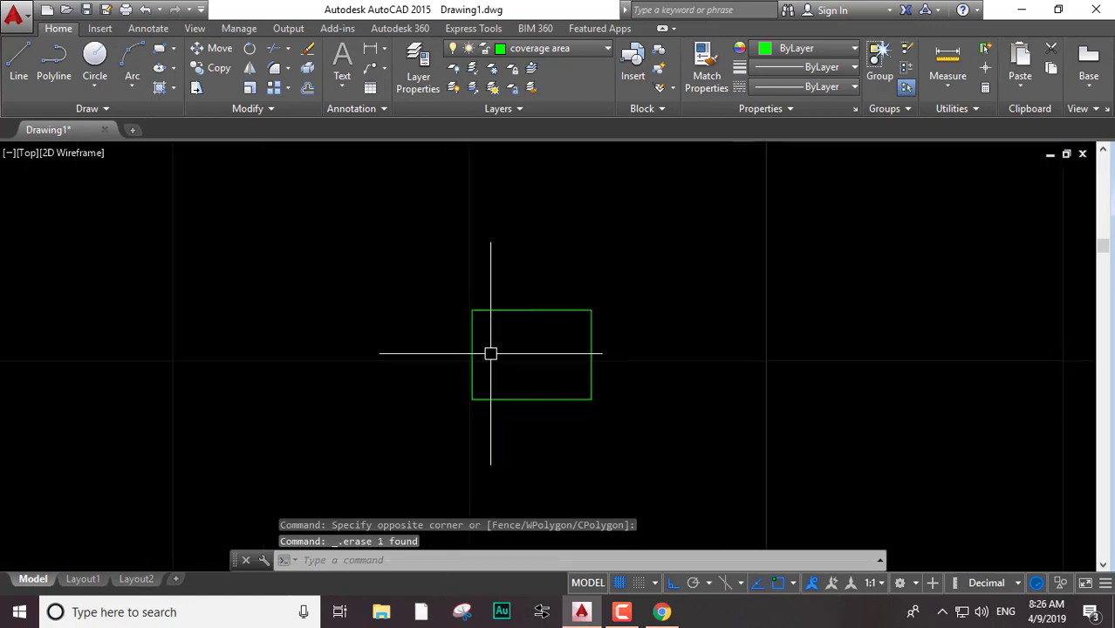
{"action": "scroll", "coordinate": [491, 358], "scroll_direction": "up", "scroll_amount": 2}
{"action": "type", "text": "C"}
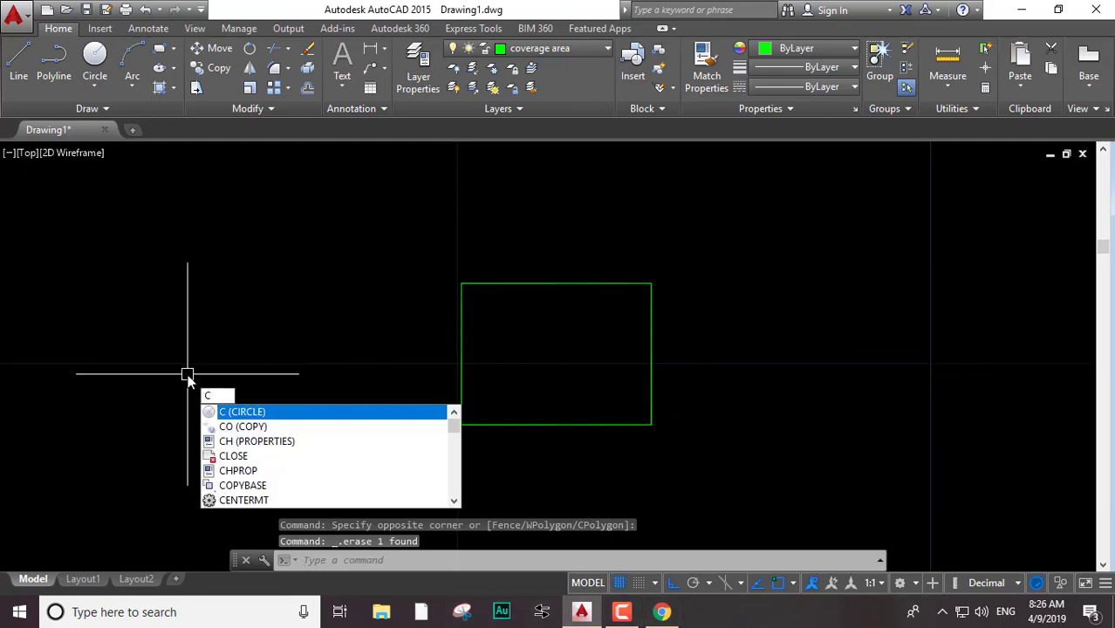
Draw a small circle on the sprinkler layer just left of the rectangle
{"action": "key", "text": "Return"}
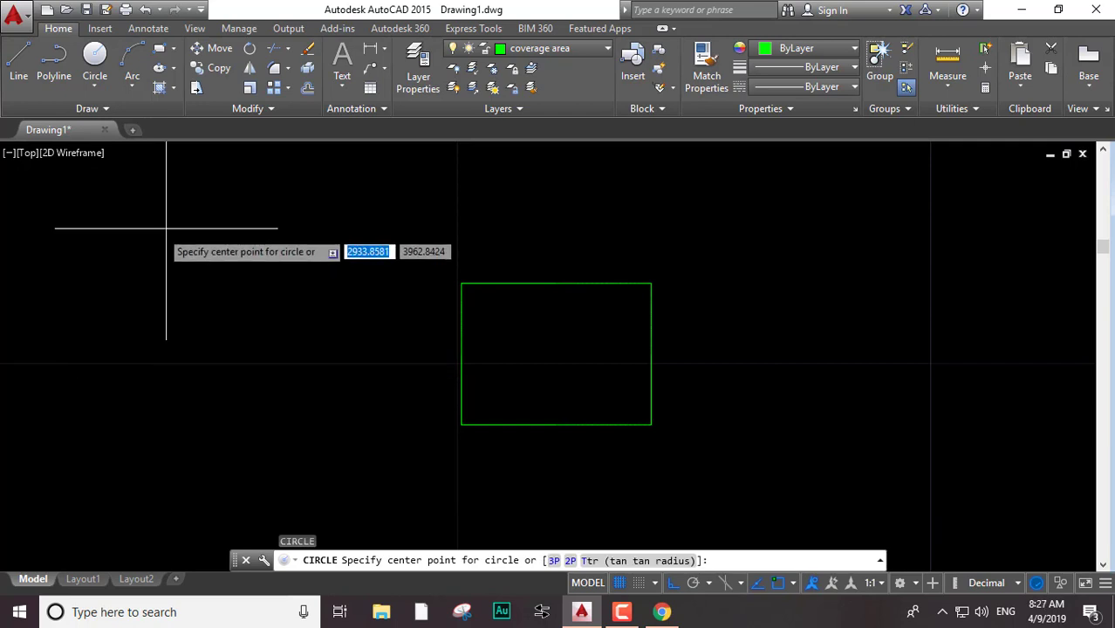
{"action": "left_click", "coordinate": [549, 48]}
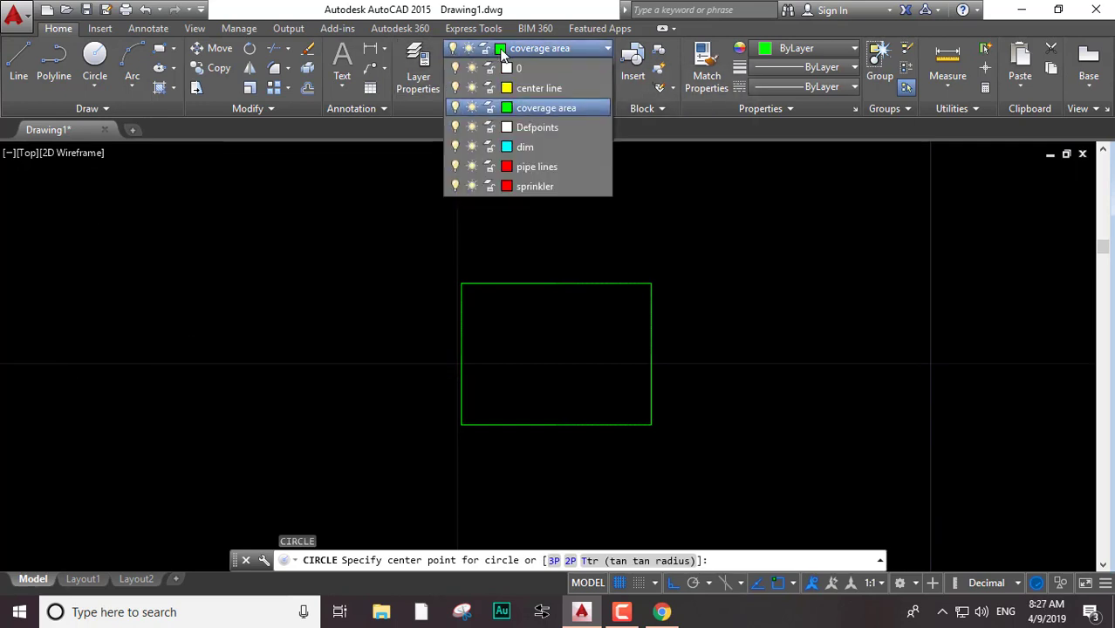
{"action": "left_click", "coordinate": [518, 186]}
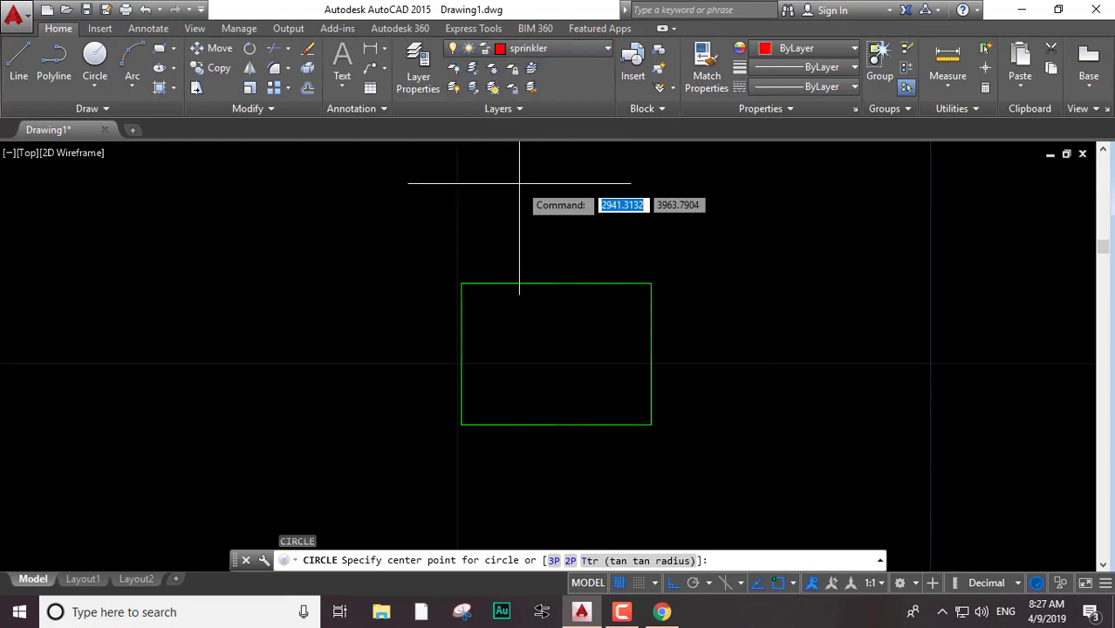
{"action": "left_click", "coordinate": [327, 346]}
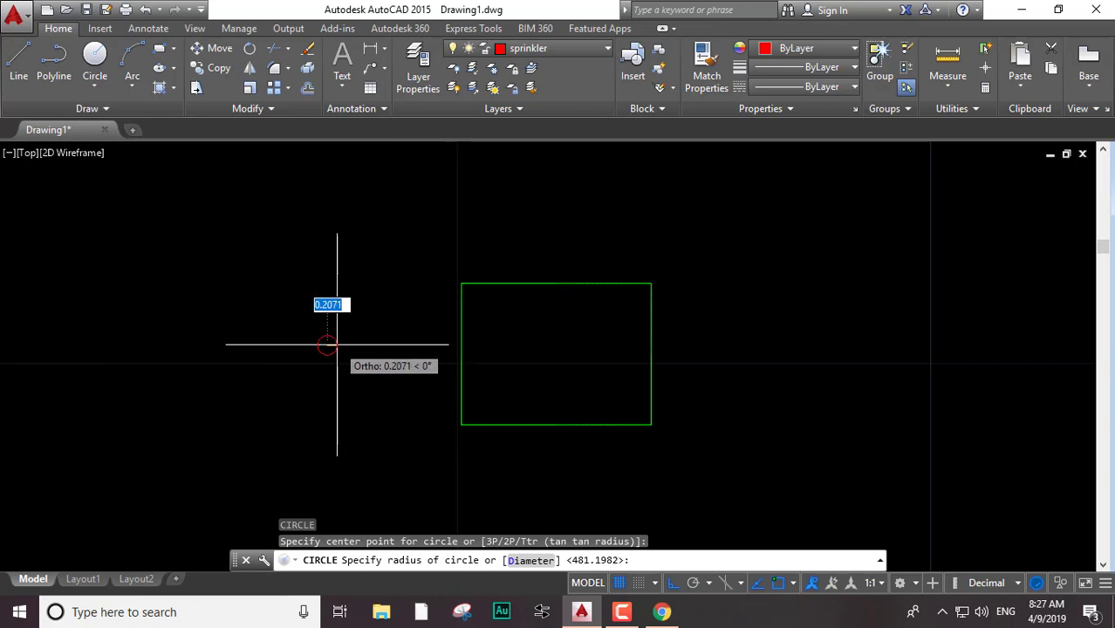
{"action": "left_click", "coordinate": [337, 345]}
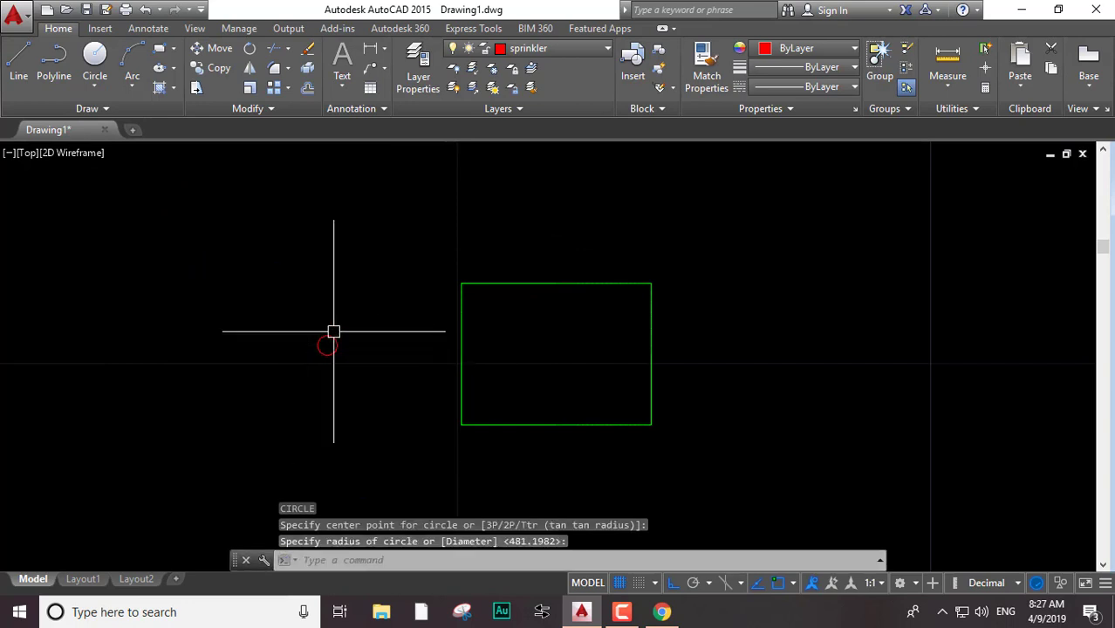
Bring the whole rectangle and circle into view and try window-selecting the circle
{"action": "scroll", "coordinate": [333, 331], "scroll_direction": "up", "scroll_amount": 3}
{"action": "middle_click_drag", "start_coordinate": [306, 351], "coordinate": [419, 288]}
{"action": "scroll", "coordinate": [413, 308], "scroll_direction": "down", "scroll_amount": 3}
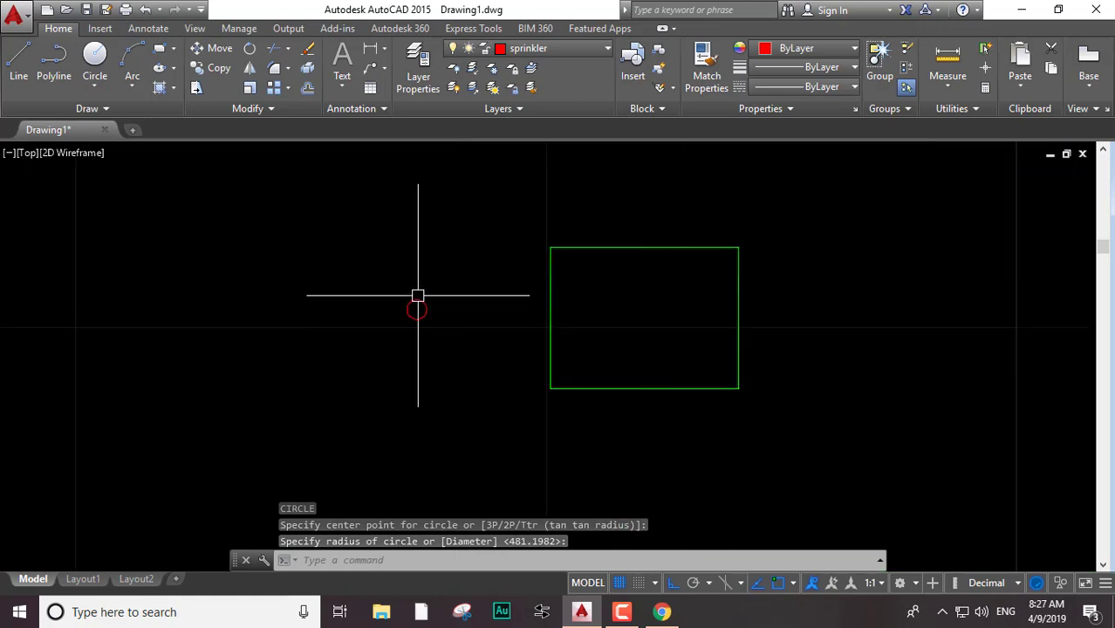
{"action": "left_click", "coordinate": [445, 286]}
{"action": "left_click", "coordinate": [387, 352]}
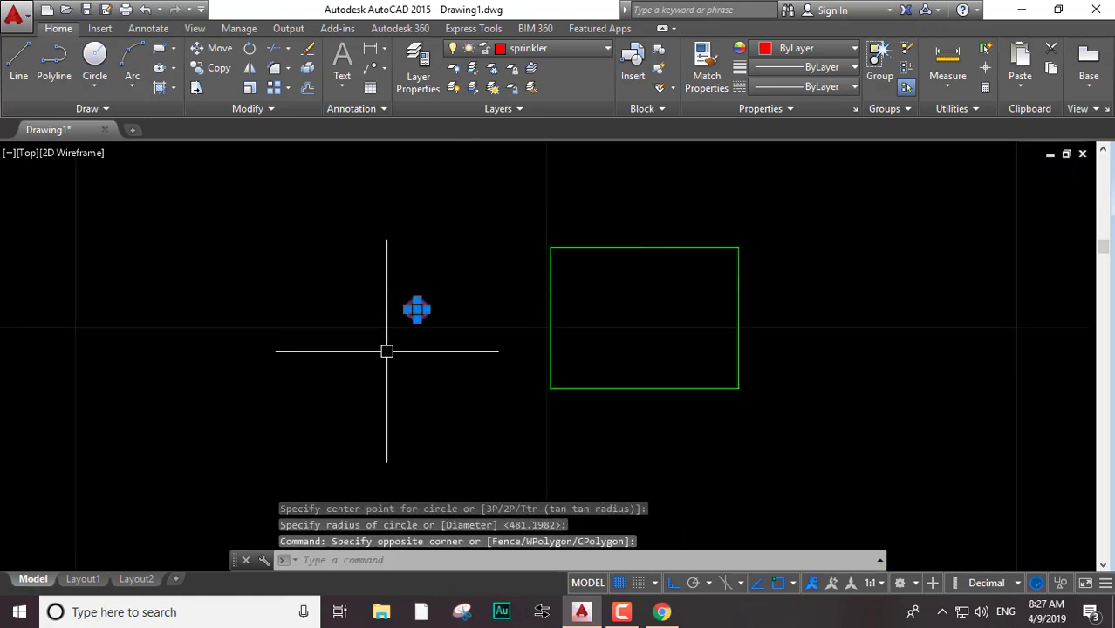
{"action": "key", "text": "Escape"}
{"action": "left_click", "coordinate": [709, 223]}
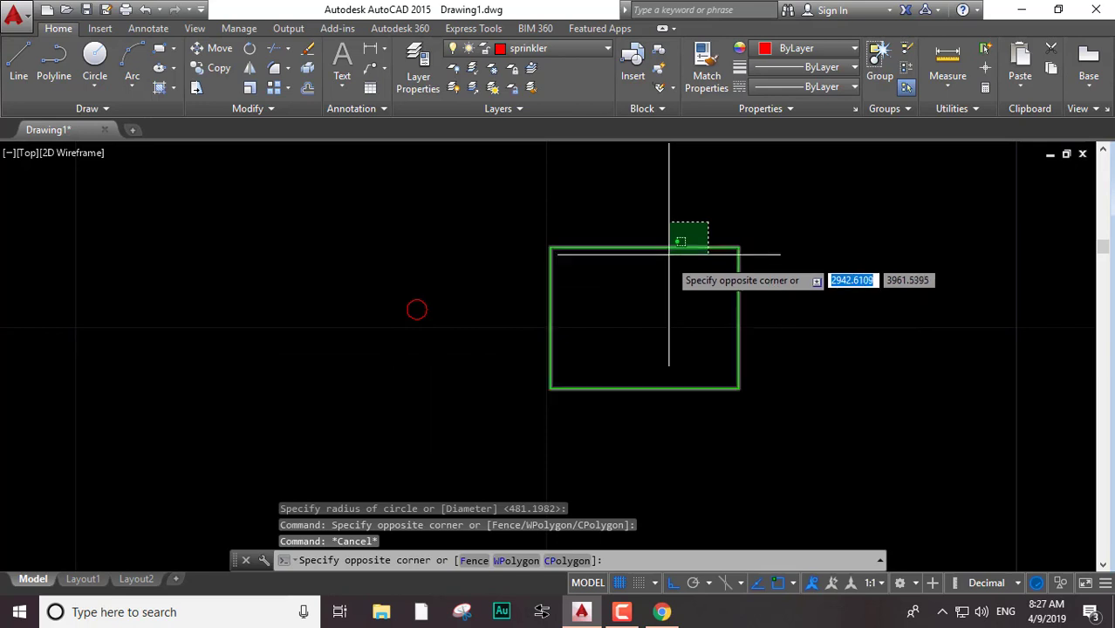
{"action": "key", "text": "Escape"}
Select the small red circle with a selection window
{"action": "left_click", "coordinate": [459, 264]}
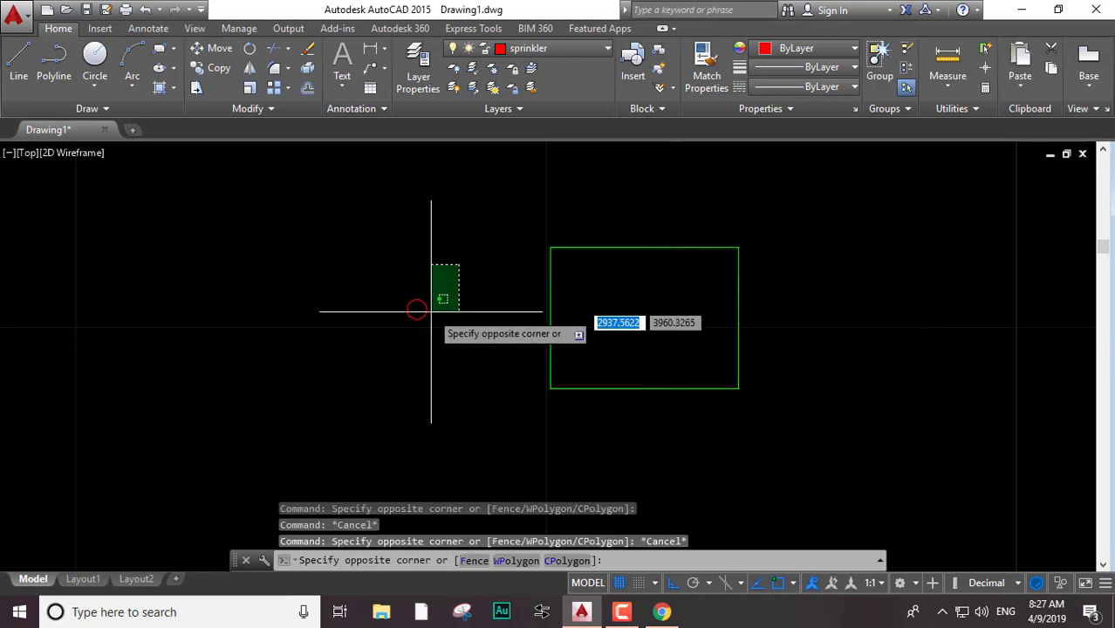
{"action": "key", "text": "Escape"}
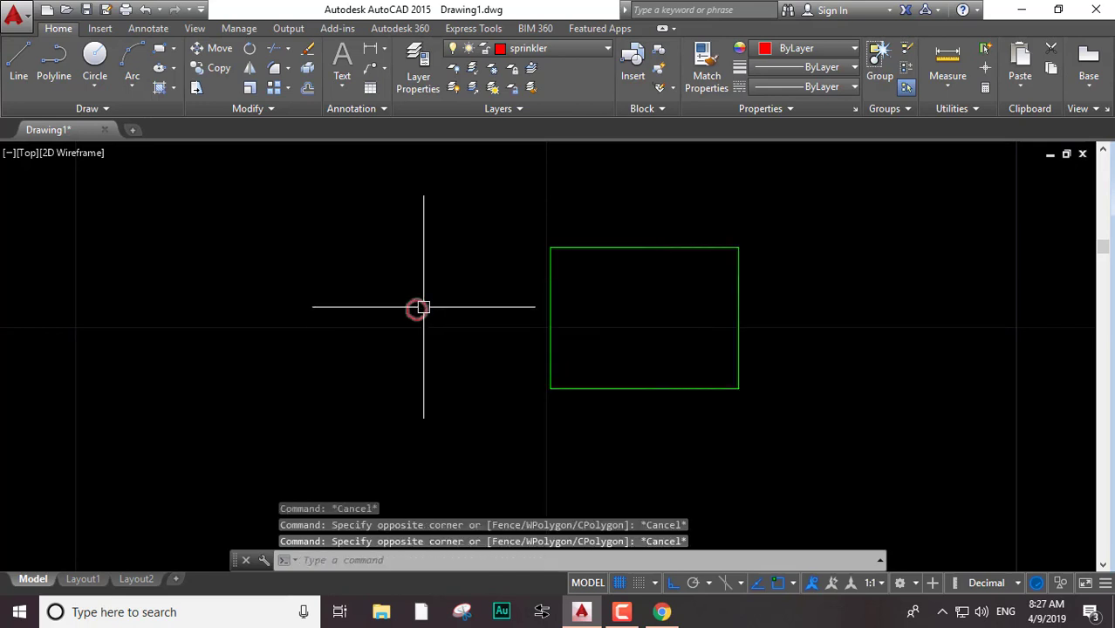
{"action": "left_click", "coordinate": [421, 308]}
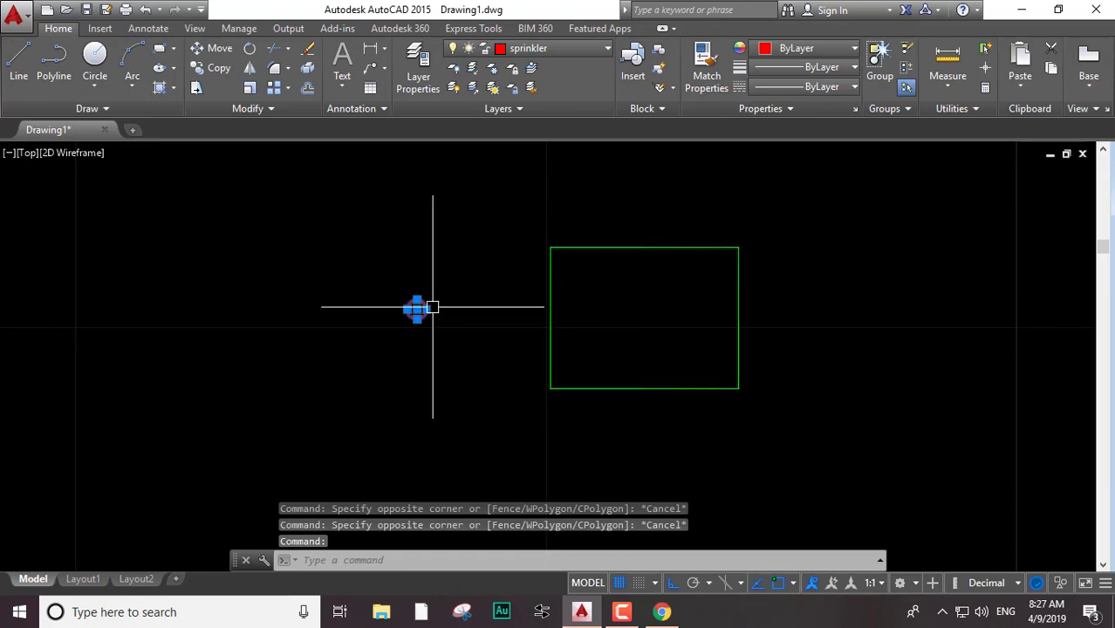
{"action": "key", "text": "Escape"}
{"action": "left_click", "coordinate": [462, 256]}
{"action": "left_click", "coordinate": [397, 330]}
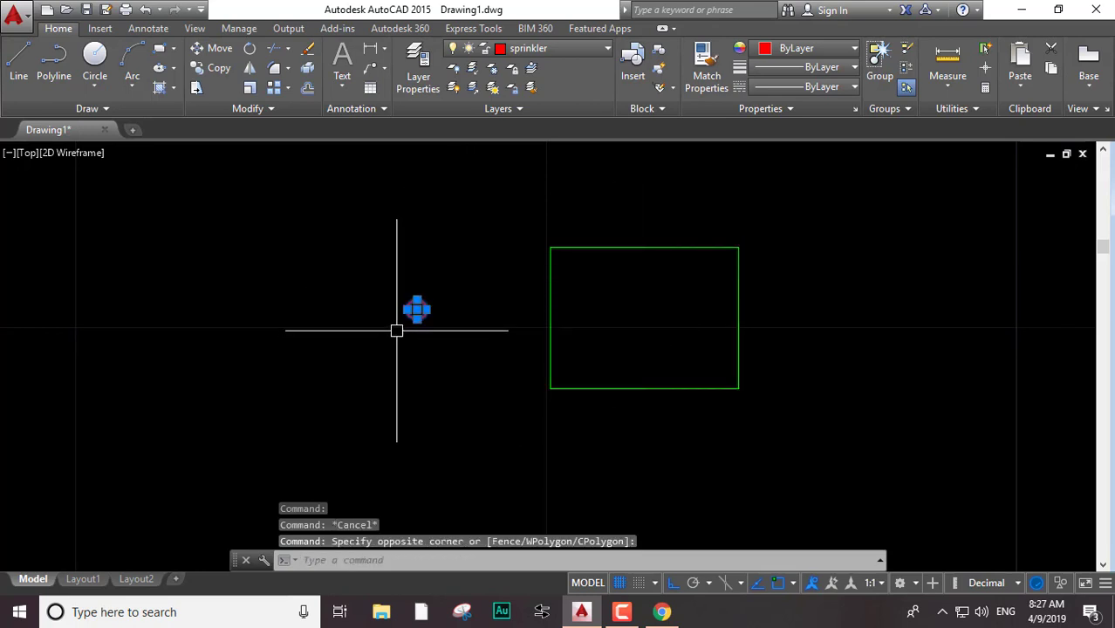
Move the red circle by its centre into the green rectangle
{"action": "type", "text": "m"}
{"action": "key", "text": "Return"}
{"action": "left_click", "coordinate": [417, 309]}
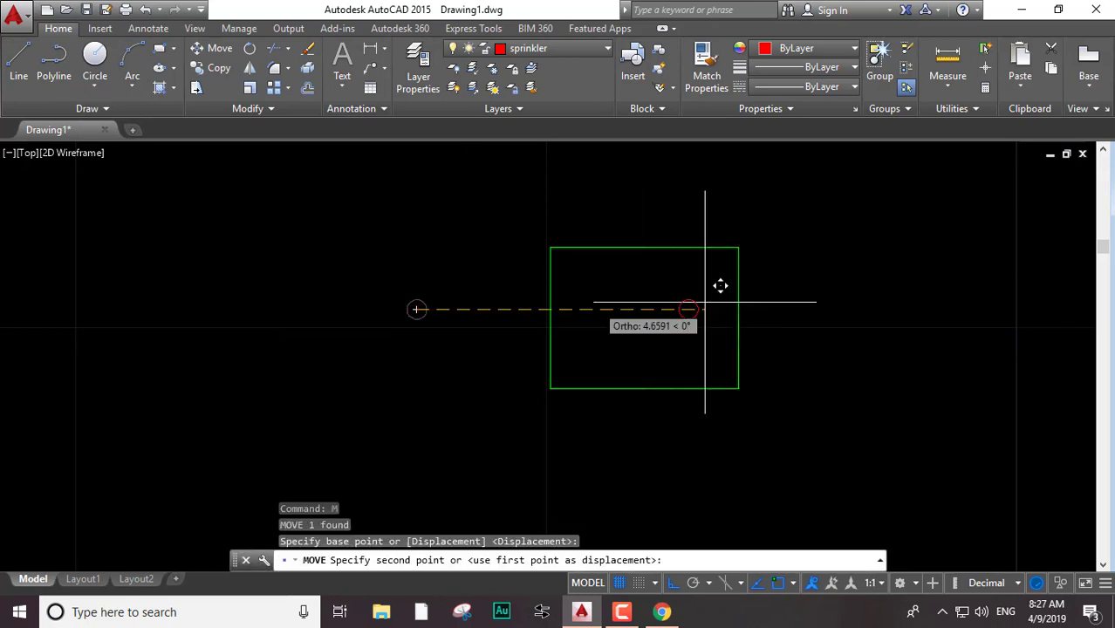
{"action": "left_click", "coordinate": [657, 309]}
{"action": "key", "text": "Escape"}
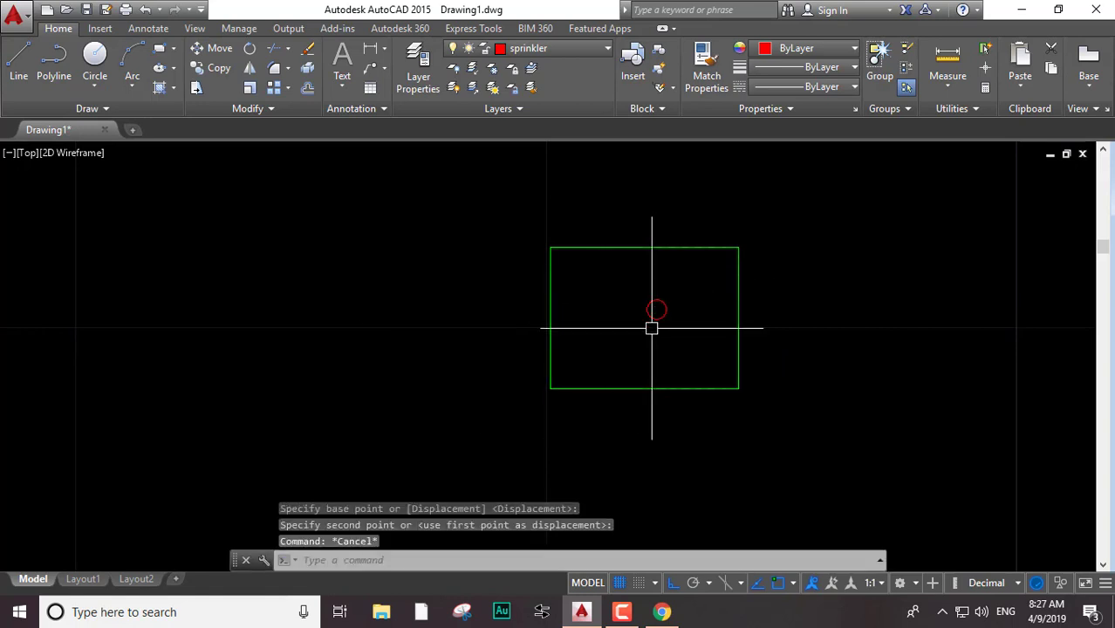
Reselect the red circle and begin moving it again from a base point on it
{"action": "scroll", "coordinate": [637, 291], "scroll_direction": "up", "scroll_amount": 2}
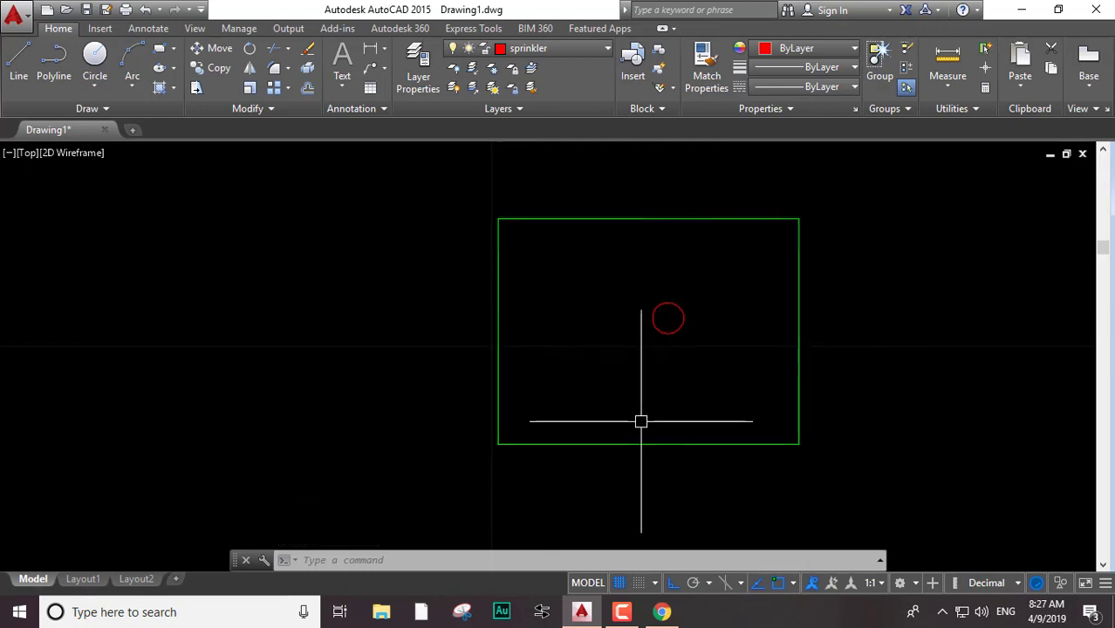
{"action": "left_click", "coordinate": [667, 303]}
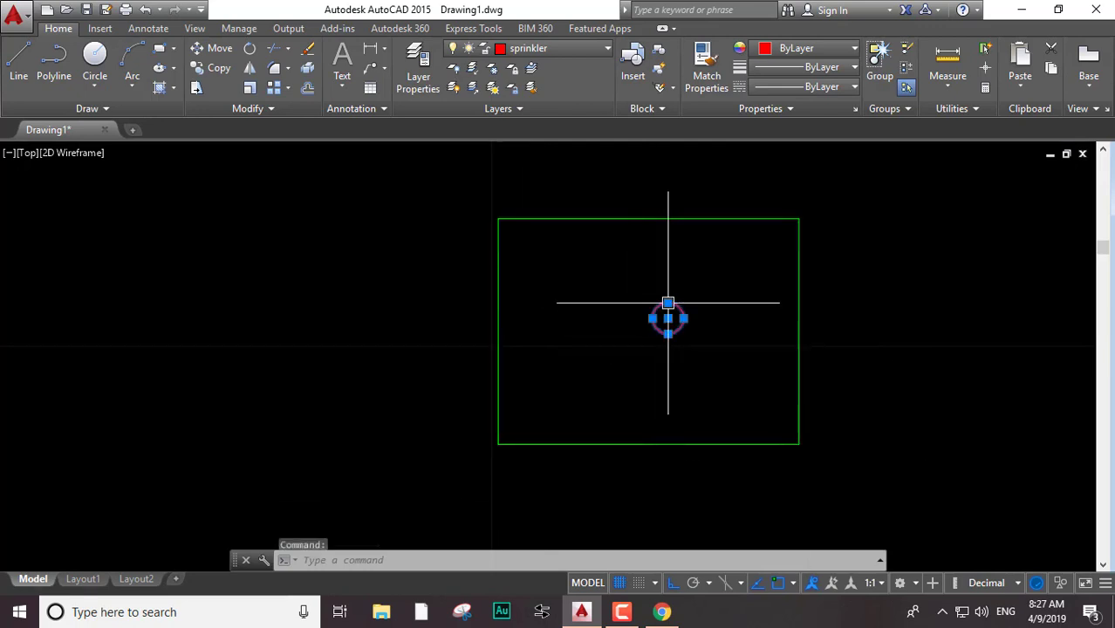
{"action": "type", "text": "m"}
{"action": "key", "text": "Return"}
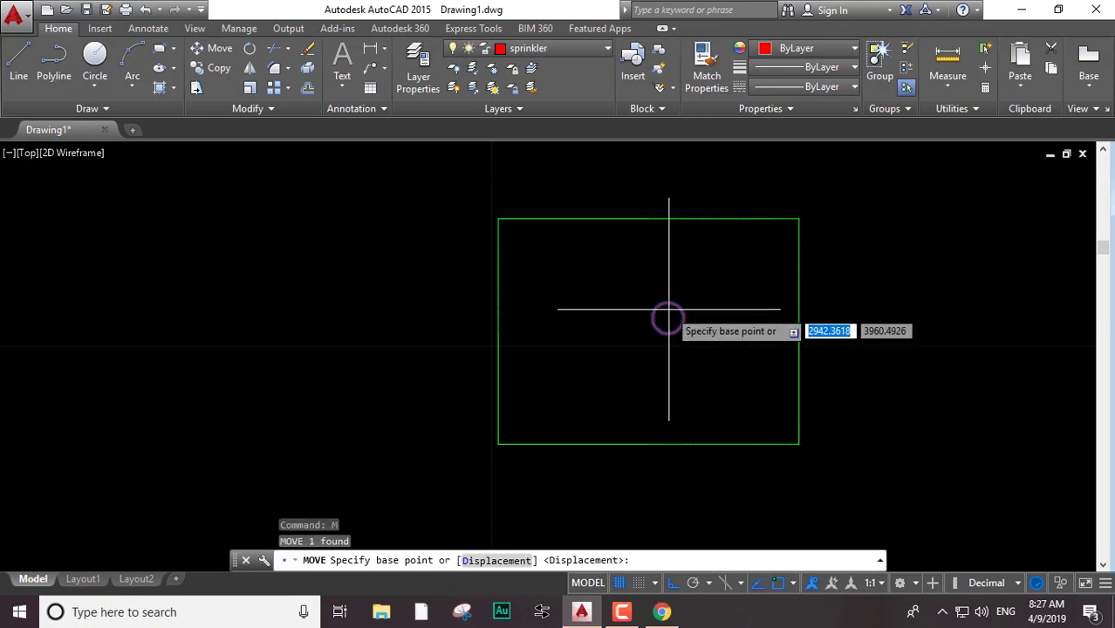
{"action": "left_click", "coordinate": [669, 317]}
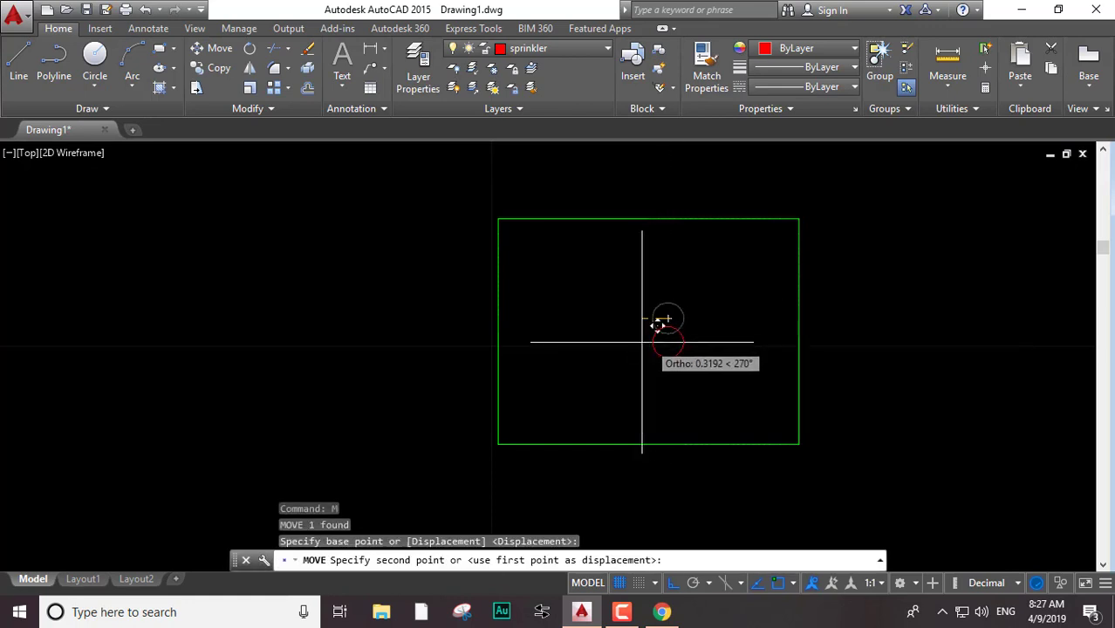
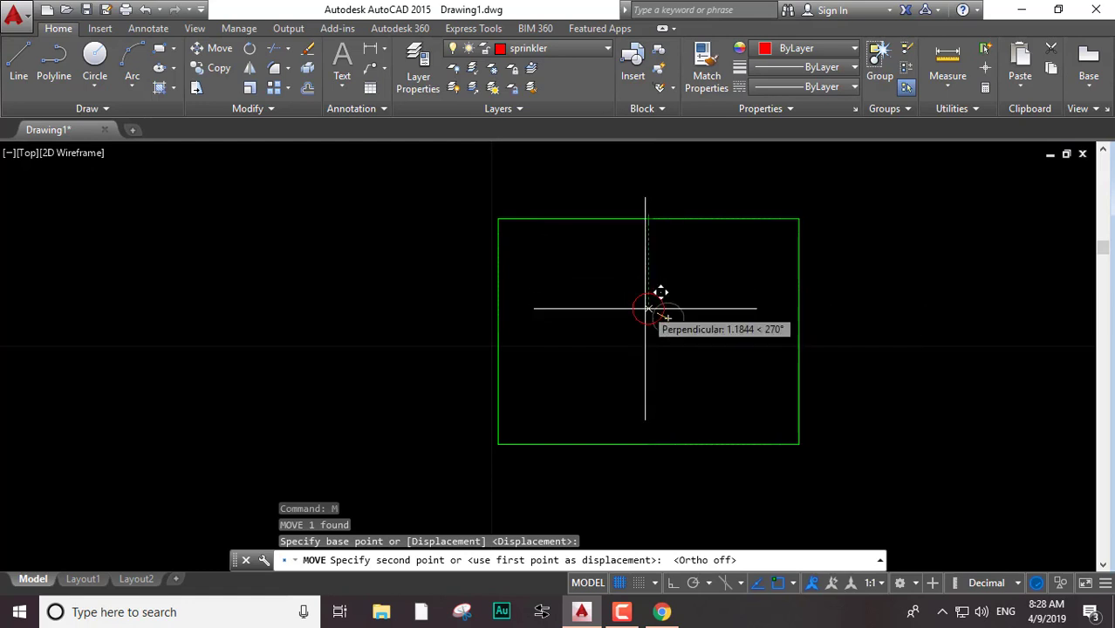
Drop the red sprinkler circle inside the green room rectangle at the perpendicular snap point
{"action": "left_click", "coordinate": [647, 389]}
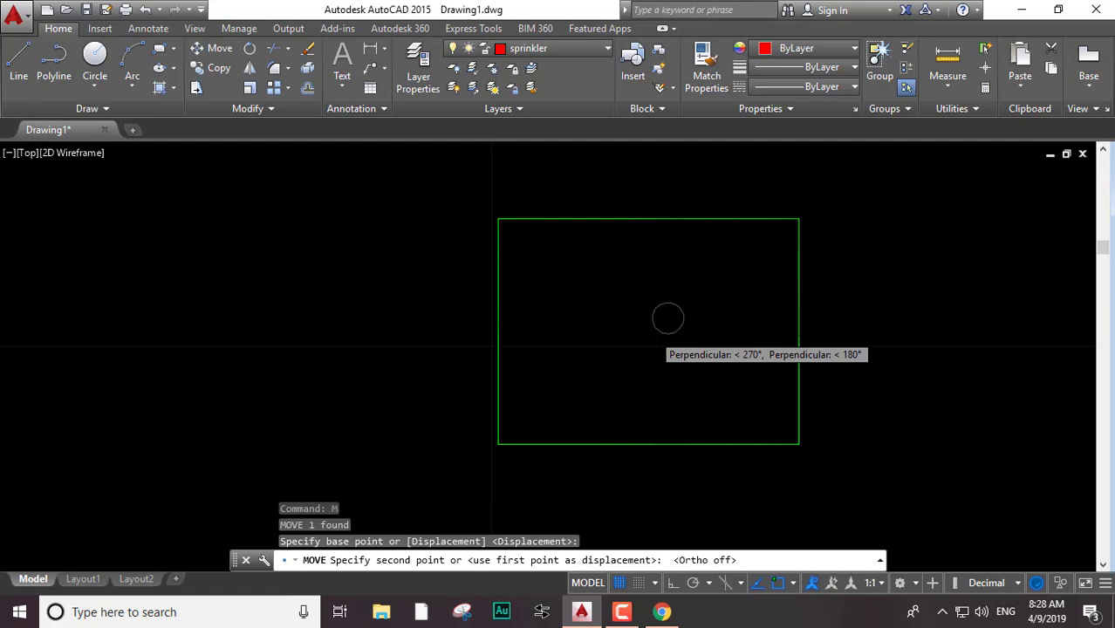
{"action": "left_click", "coordinate": [657, 345]}
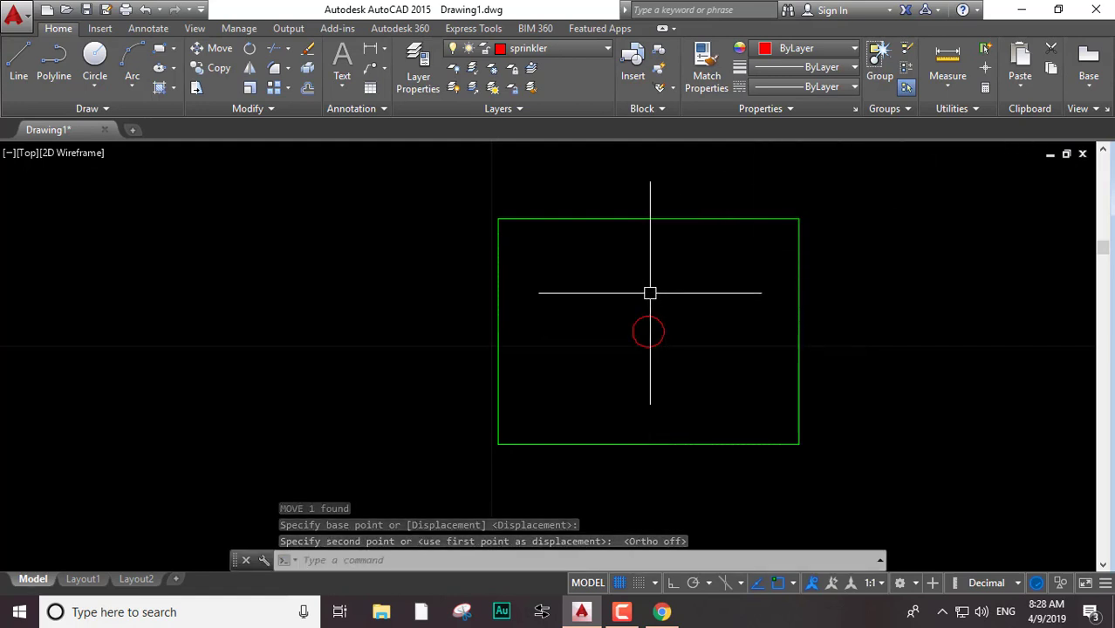
{"action": "key", "text": "Return"}
{"action": "key", "text": "Escape"}
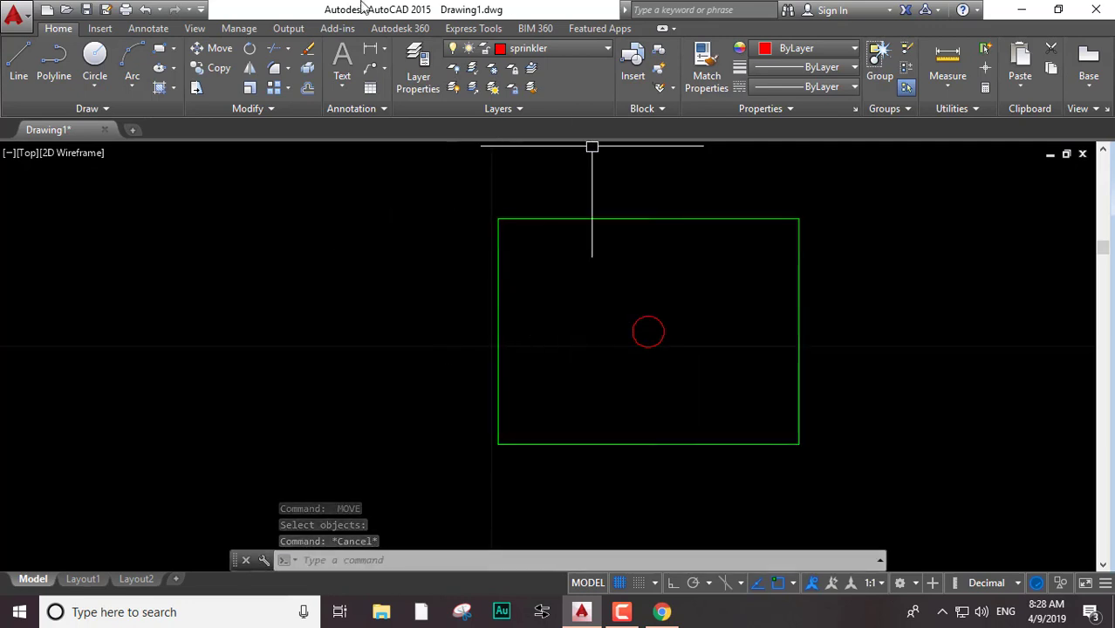
{"action": "left_click", "coordinate": [372, 50]}
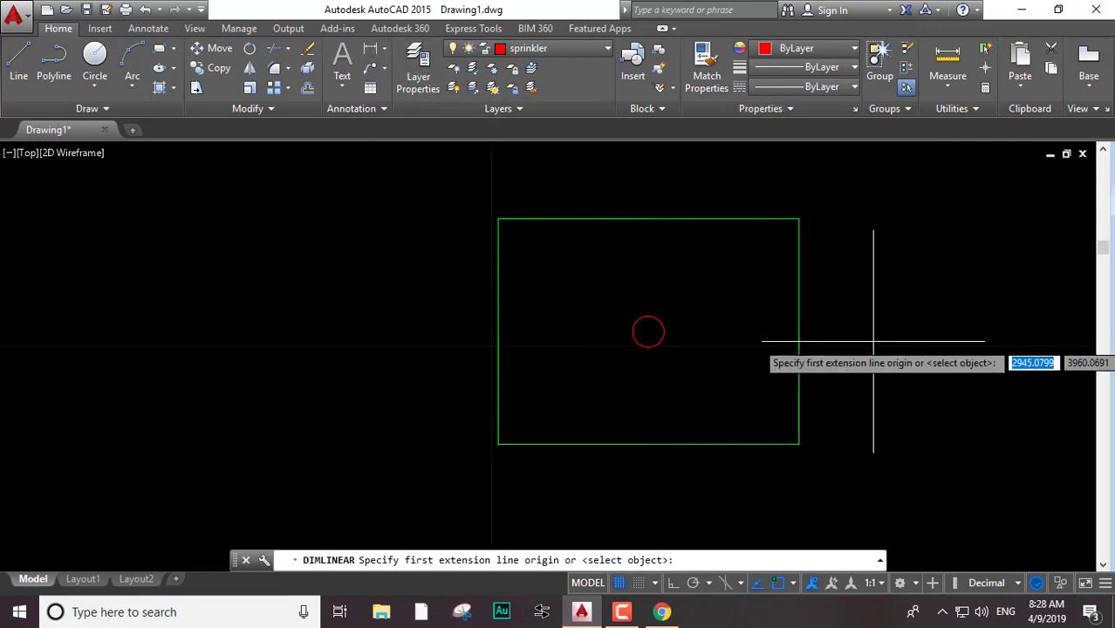
Add a 2-unit dimension from the sprinkler centre to the room's right wall, placed above the room
{"action": "left_click", "coordinate": [648, 331]}
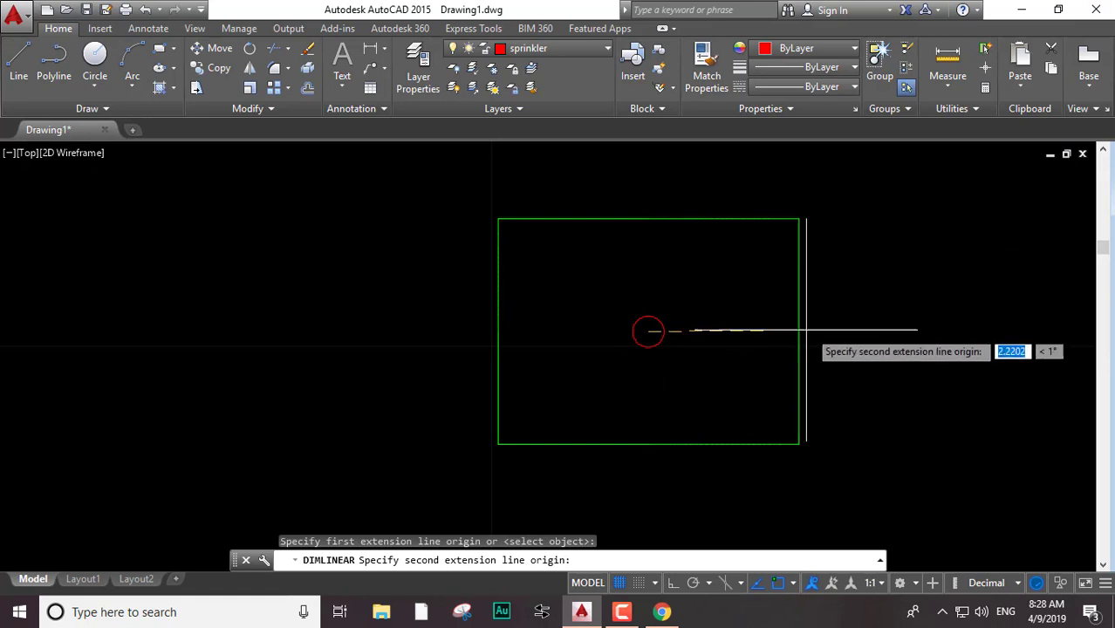
{"action": "left_click", "coordinate": [797, 332]}
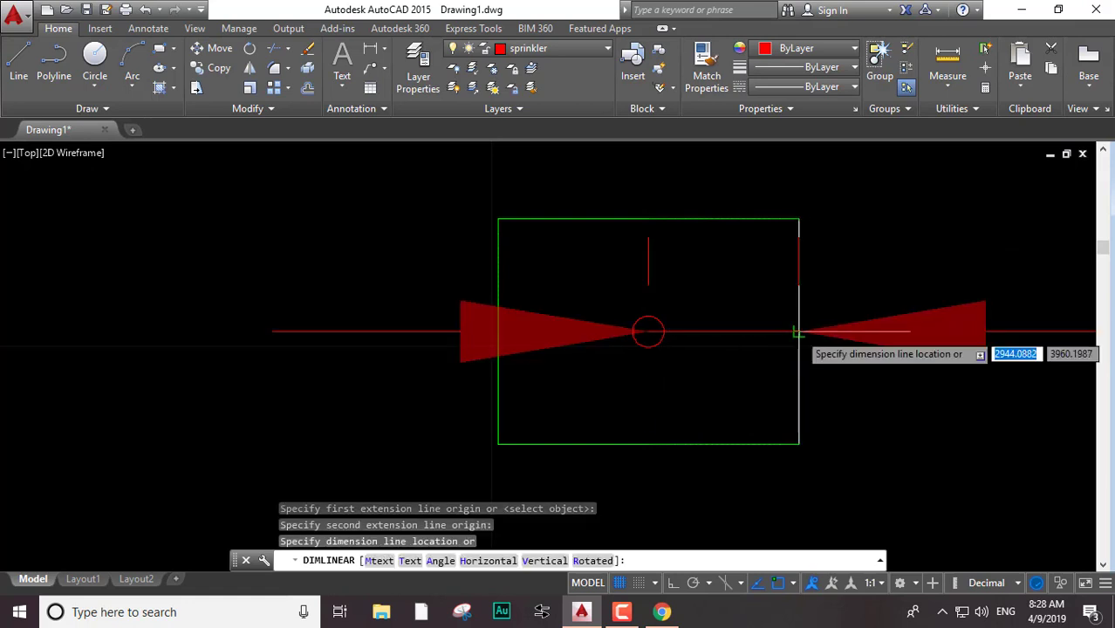
{"action": "left_click", "coordinate": [786, 151]}
{"action": "scroll", "coordinate": [785, 186], "scroll_direction": "down", "scroll_amount": 2}
{"action": "scroll", "coordinate": [819, 160], "scroll_direction": "down", "scroll_amount": 1}
{"action": "key", "text": "Escape"}
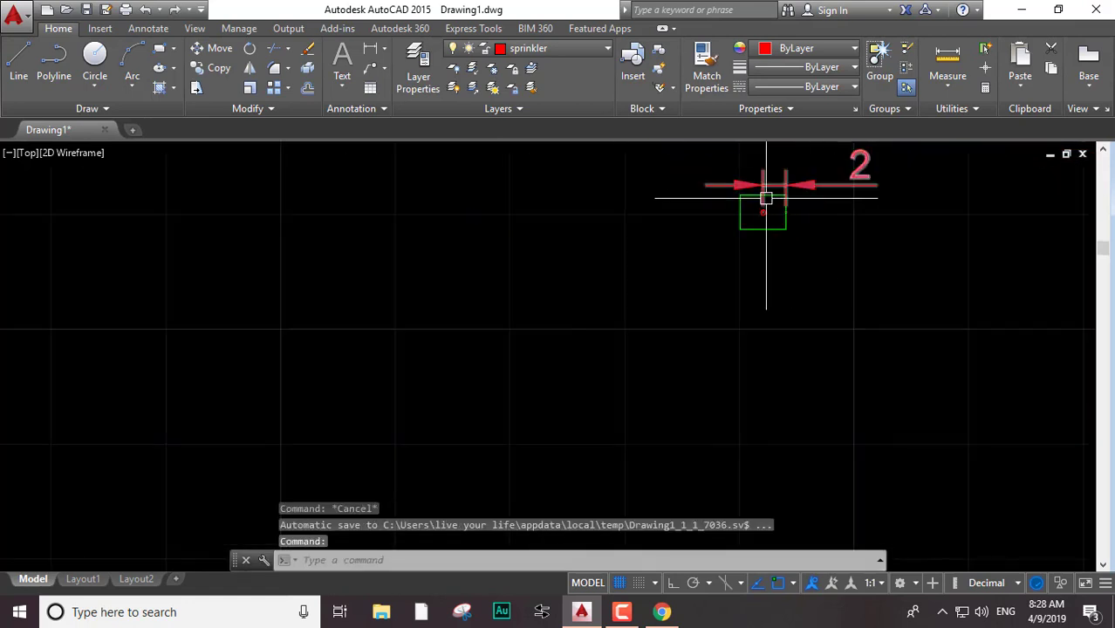
{"action": "key", "text": "Escape"}
Delete the trial dimension and undo the sprinkler's earlier move
{"action": "scroll", "coordinate": [824, 244], "scroll_direction": "up", "scroll_amount": 2}
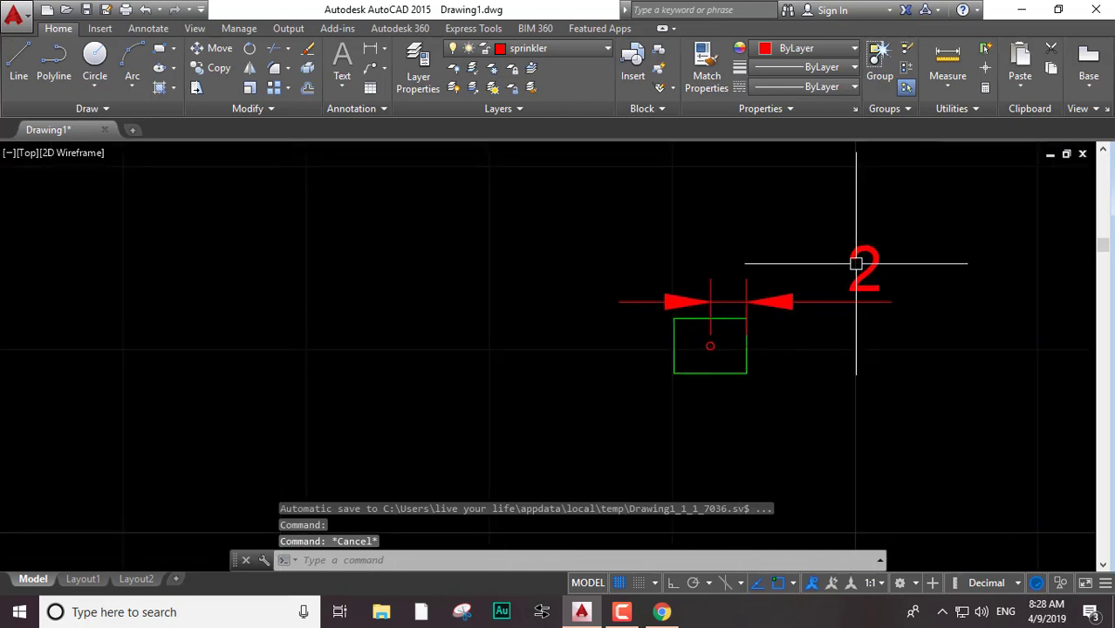
{"action": "left_click", "coordinate": [787, 267]}
{"action": "left_click", "coordinate": [786, 316]}
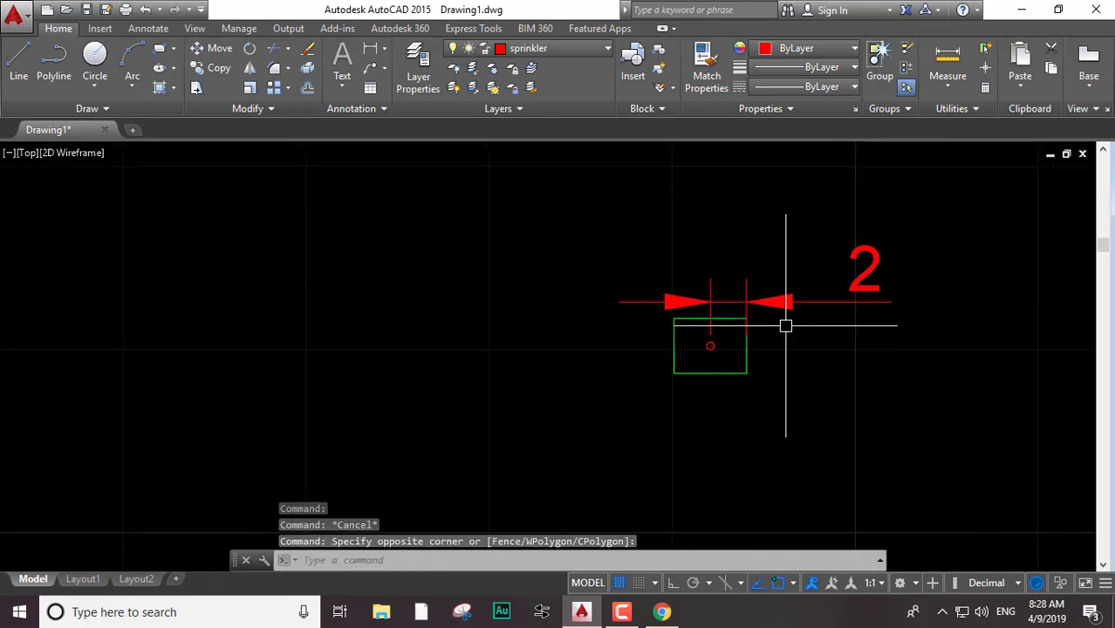
{"action": "key", "text": "Delete"}
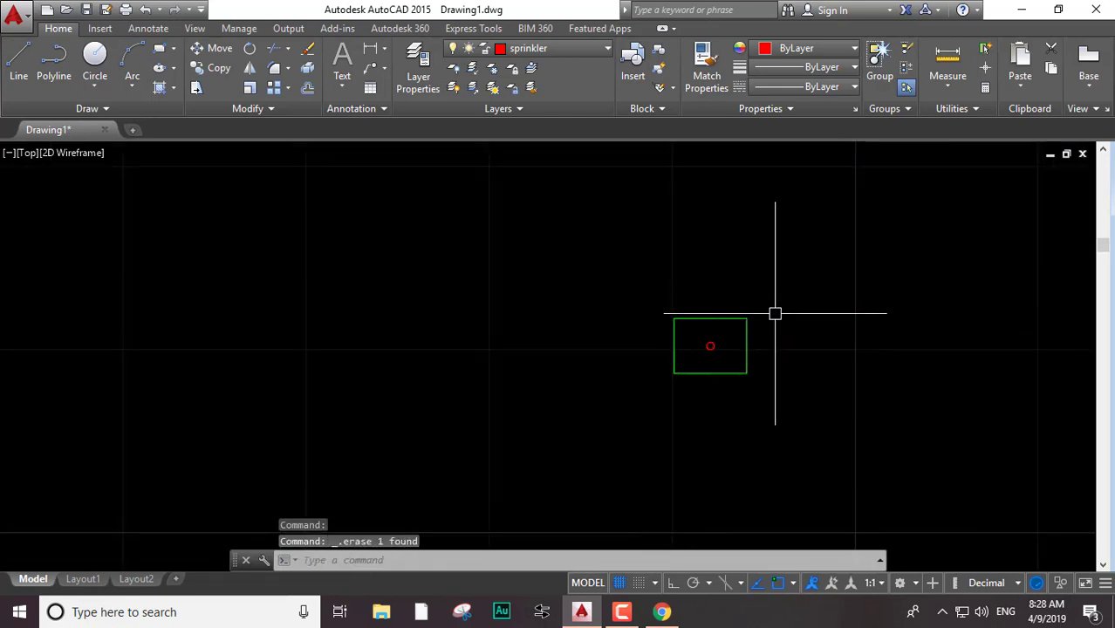
{"action": "key", "text": "ctrl+z"}
{"action": "key", "text": "ctrl+z"}
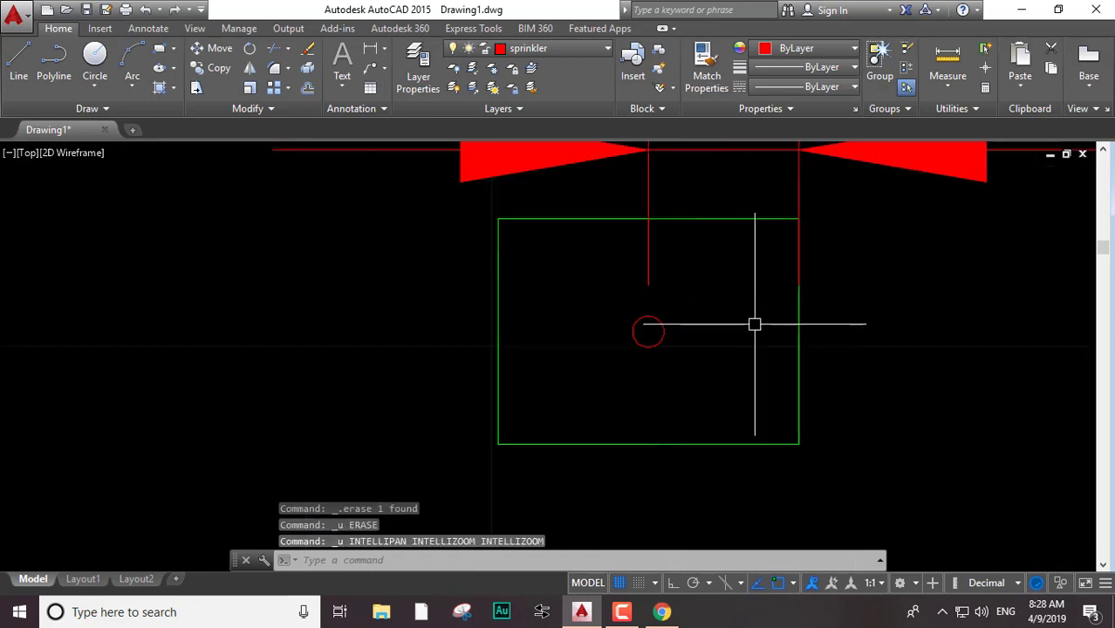
{"action": "key", "text": "ctrl+z"}
{"action": "key", "text": "ctrl+z"}
{"action": "key", "text": "ctrl+z"}
{"action": "key", "text": "ctrl+z"}
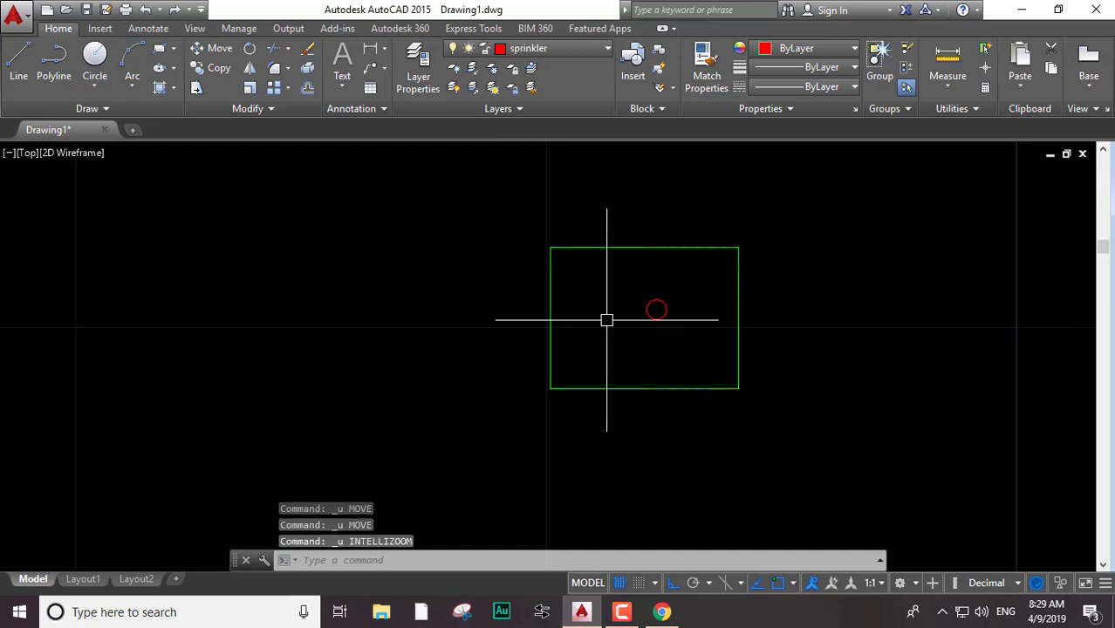
Shift the sprinkler circle just left of the room with MOVE
{"action": "left_click", "coordinate": [682, 291]}
{"action": "left_click", "coordinate": [634, 328]}
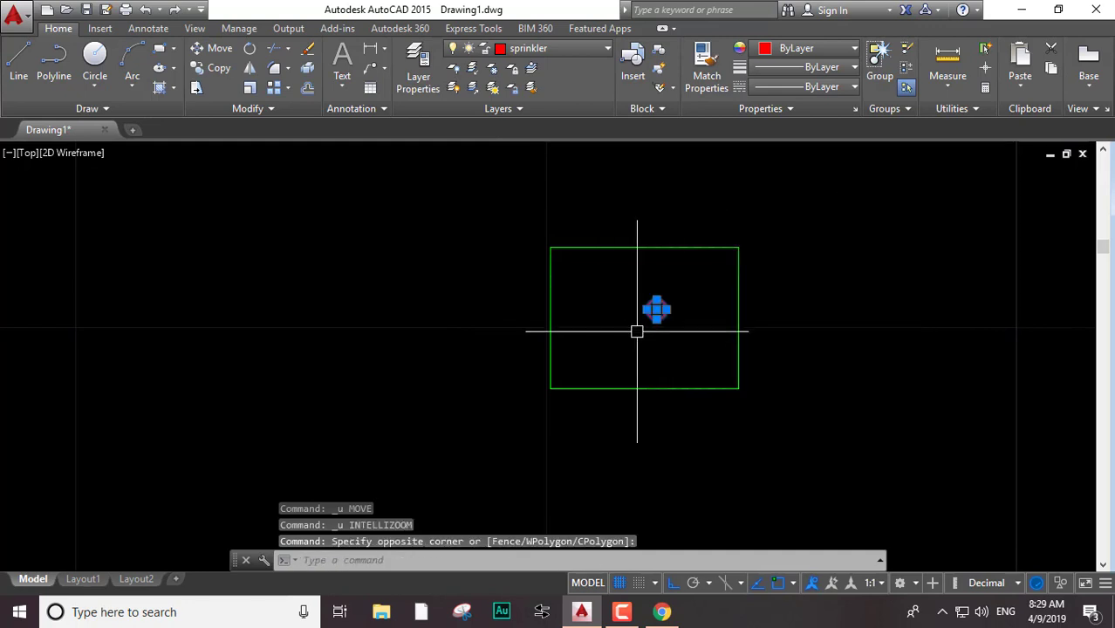
{"action": "type", "text": "m"}
{"action": "key", "text": "Return"}
{"action": "left_click", "coordinate": [656, 309]}
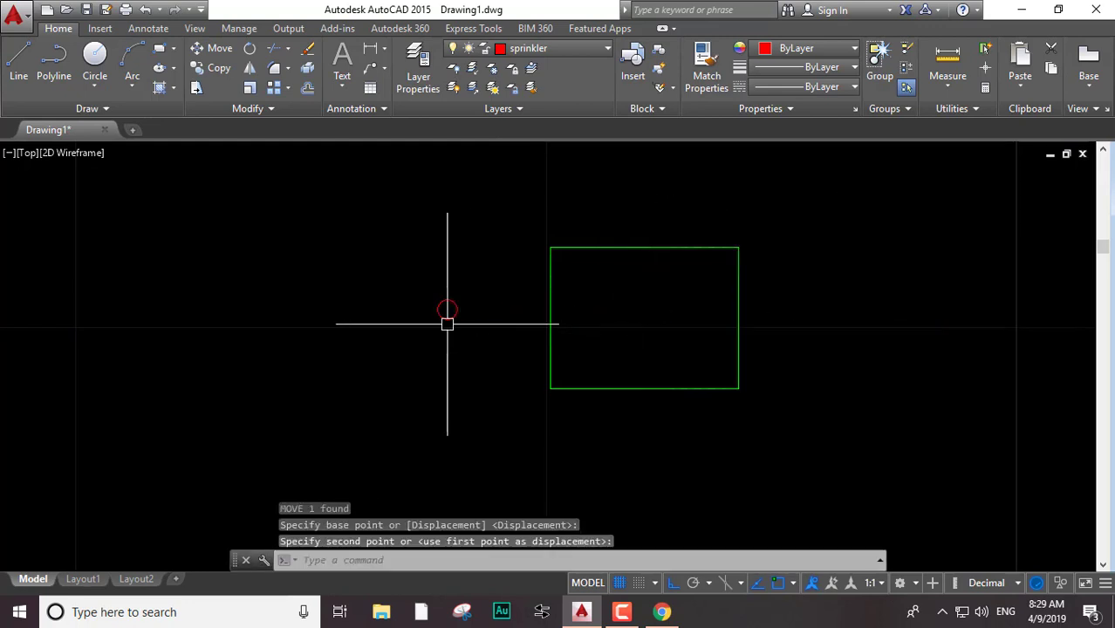
{"action": "key", "text": "Escape"}
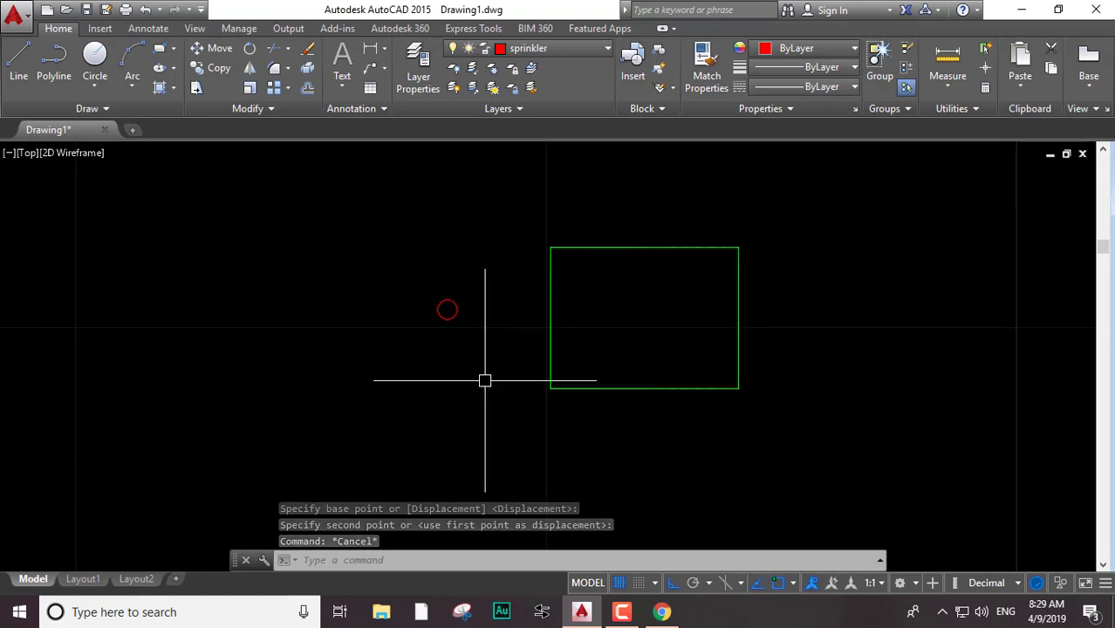
Start moving the sprinkler circle again from its centre, with Ortho turned off
{"action": "left_click", "coordinate": [477, 252]}
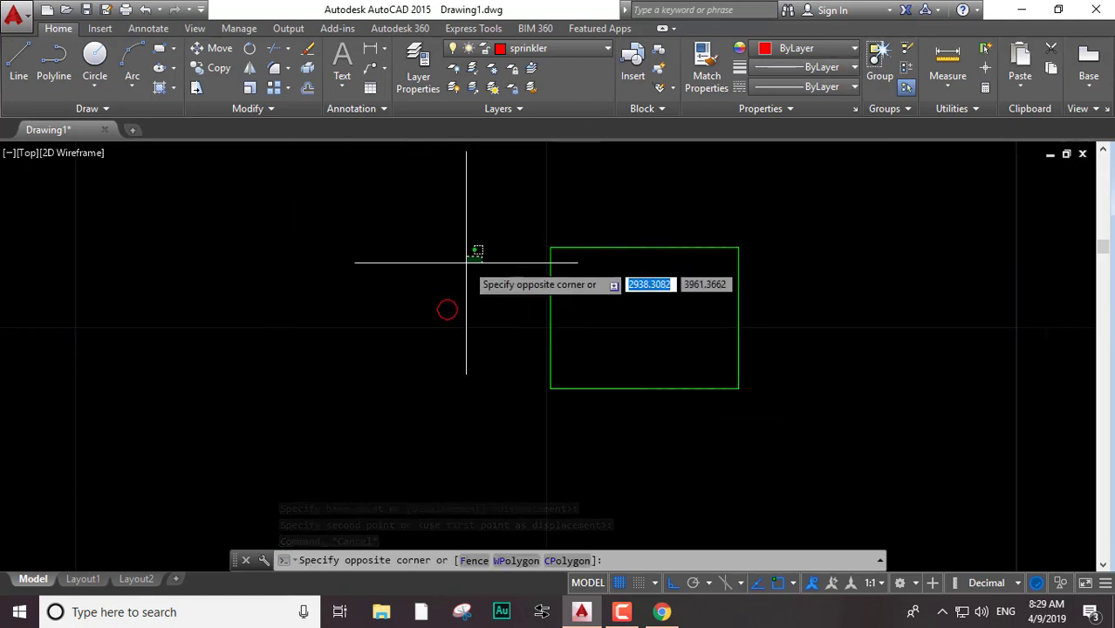
{"action": "left_click", "coordinate": [403, 341]}
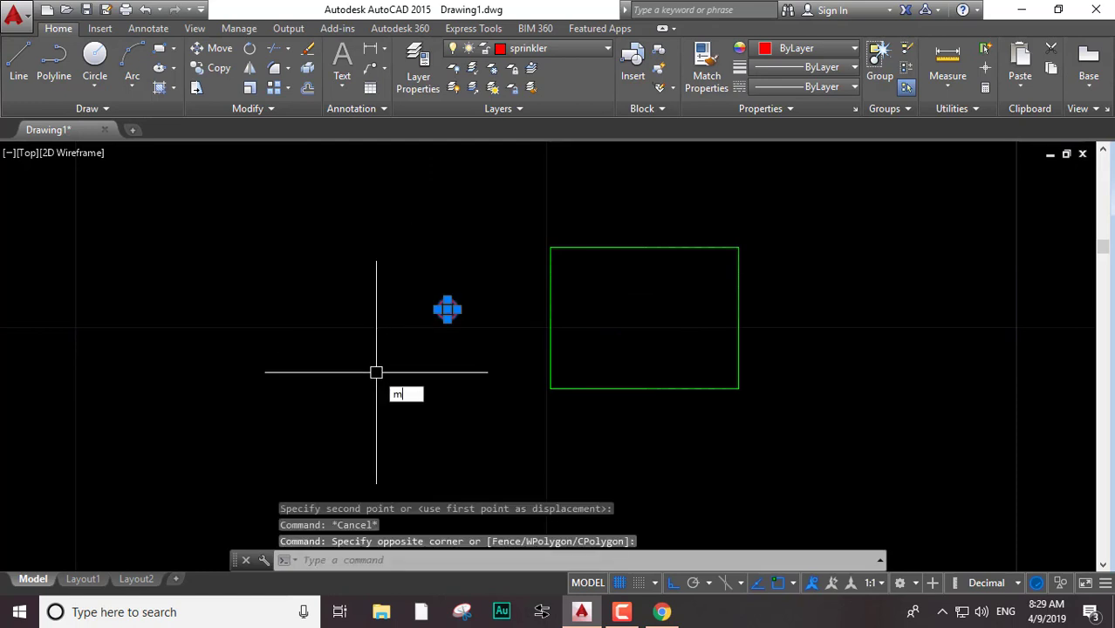
{"action": "key", "text": "Return"}
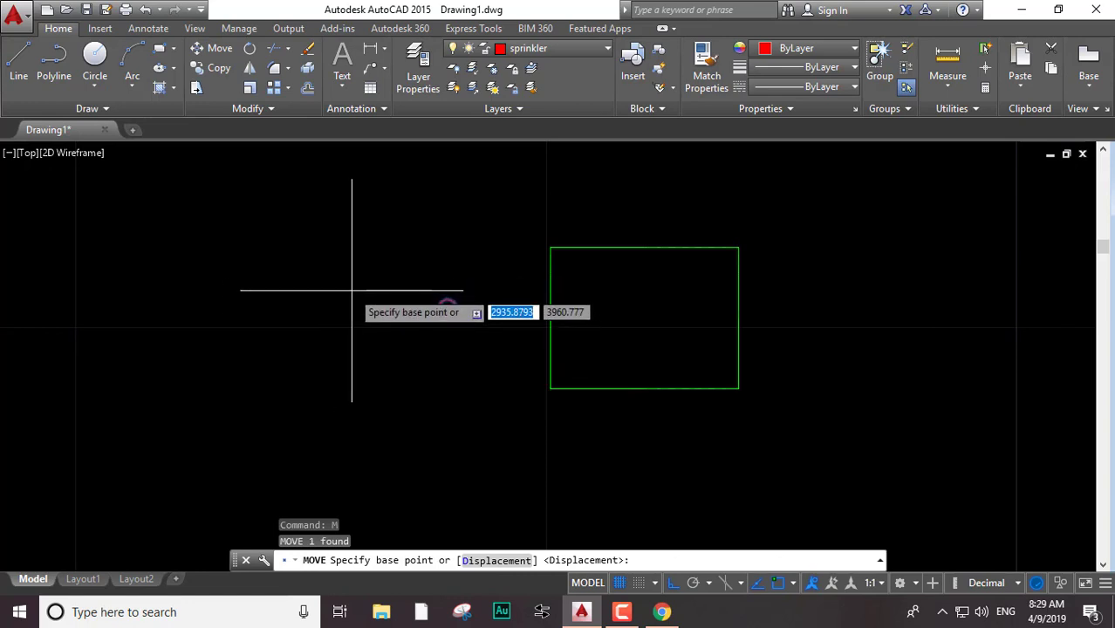
{"action": "key", "text": "F8"}
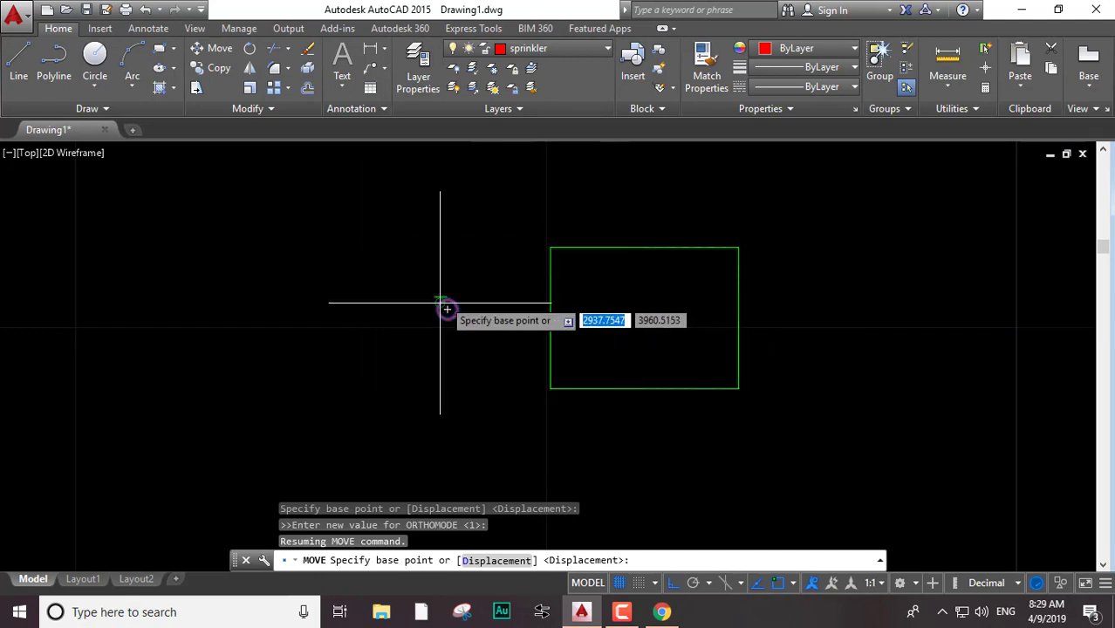
{"action": "scroll", "coordinate": [445, 310], "scroll_direction": "up", "scroll_amount": 2}
{"action": "scroll", "coordinate": [419, 349], "scroll_direction": "up", "scroll_amount": 5}
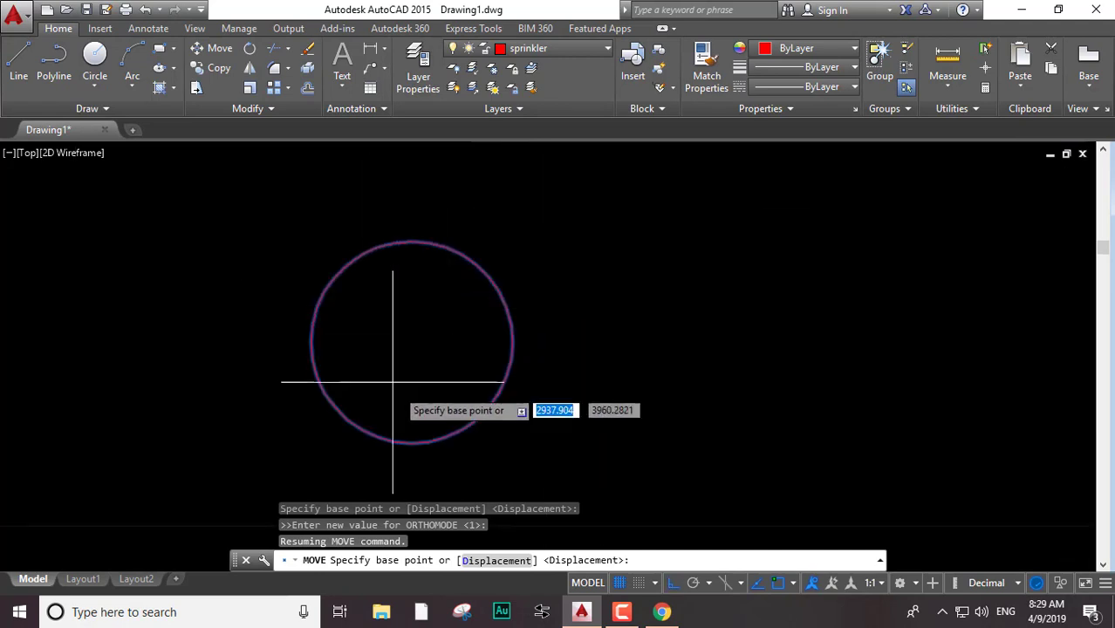
{"action": "left_click", "coordinate": [411, 340]}
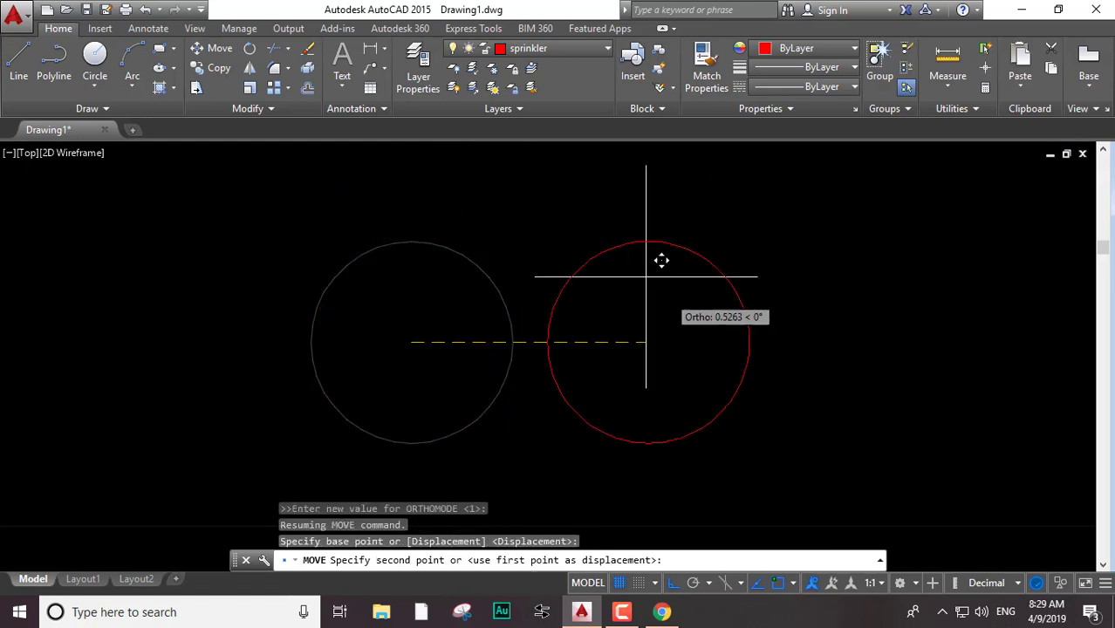
{"action": "left_click", "coordinate": [673, 584]}
{"action": "middle_click_drag", "start_coordinate": [782, 266], "coordinate": [517, 241]}
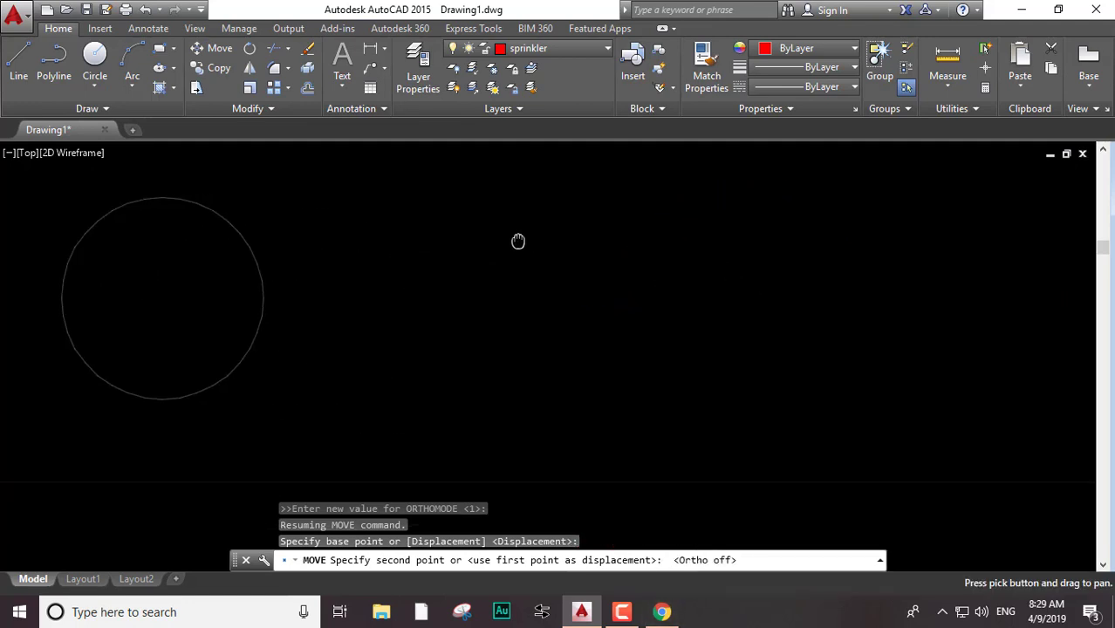
{"action": "scroll", "coordinate": [540, 229], "scroll_direction": "down", "scroll_amount": 4}
{"action": "scroll", "coordinate": [535, 240], "scroll_direction": "down", "scroll_amount": 5}
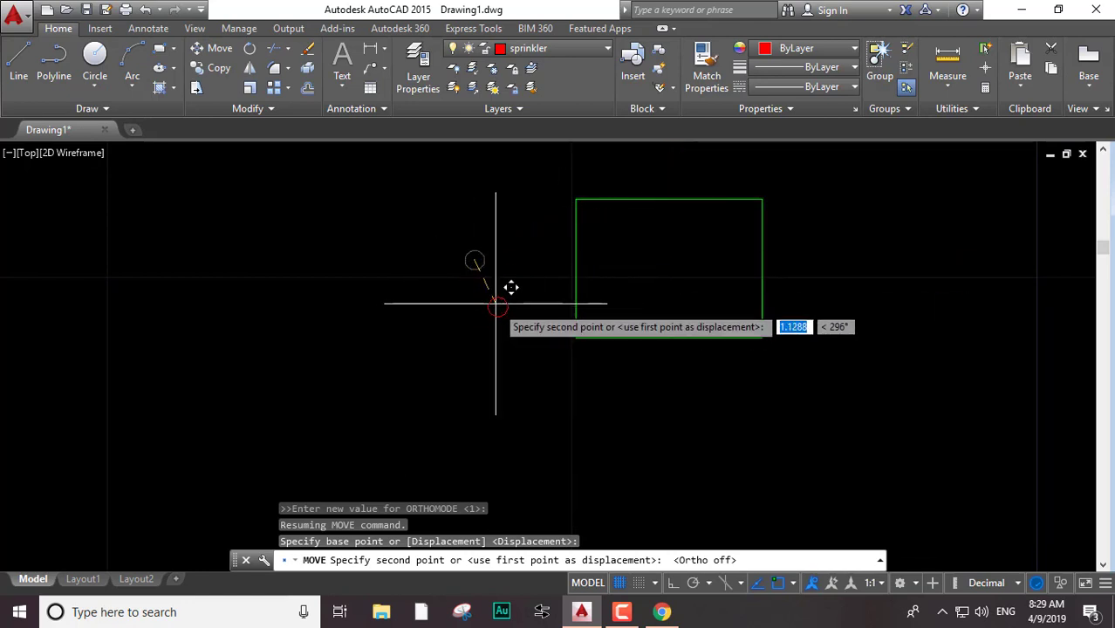
Place the sprinkler at the midpoint between the room's top-left and bottom-right corners
{"action": "right_click", "coordinate": [507, 230], "text": "shift"}
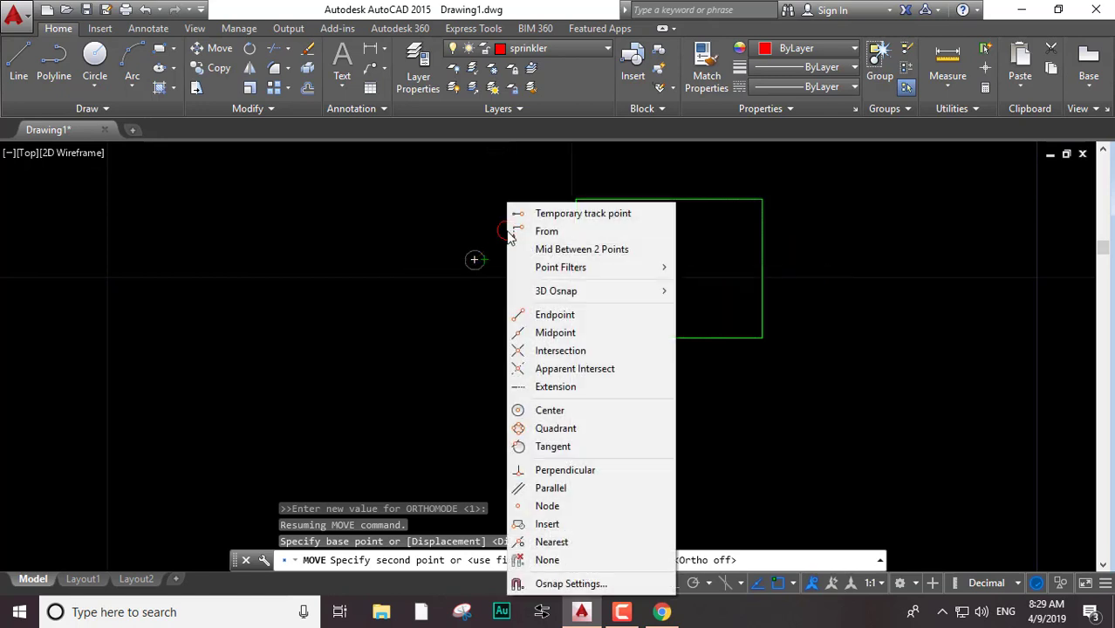
{"action": "left_click", "coordinate": [597, 251]}
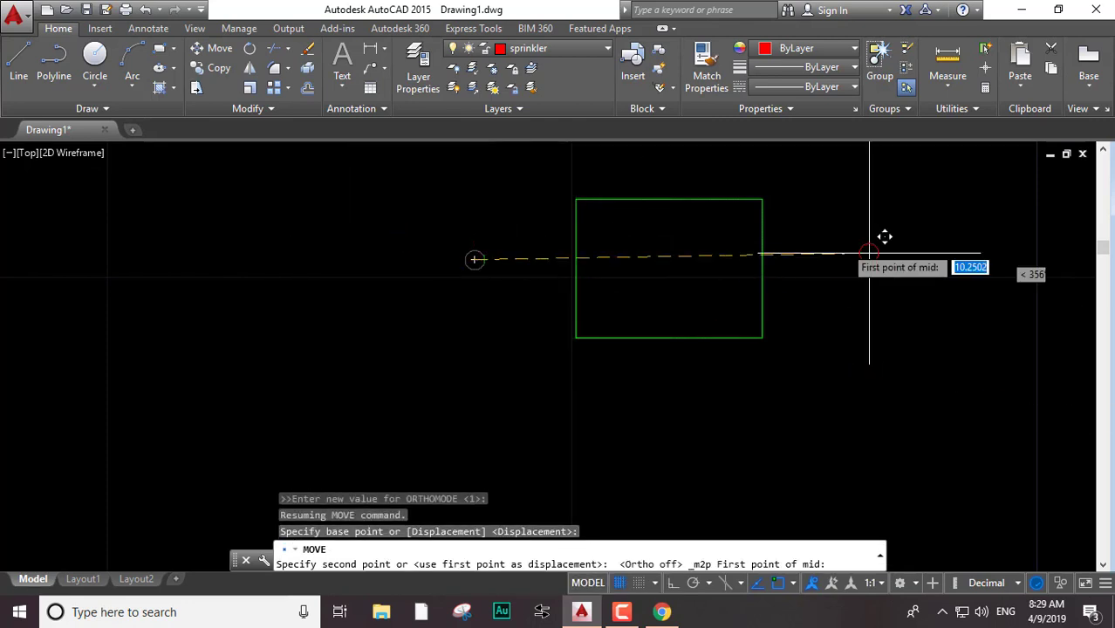
{"action": "left_click", "coordinate": [576, 199]}
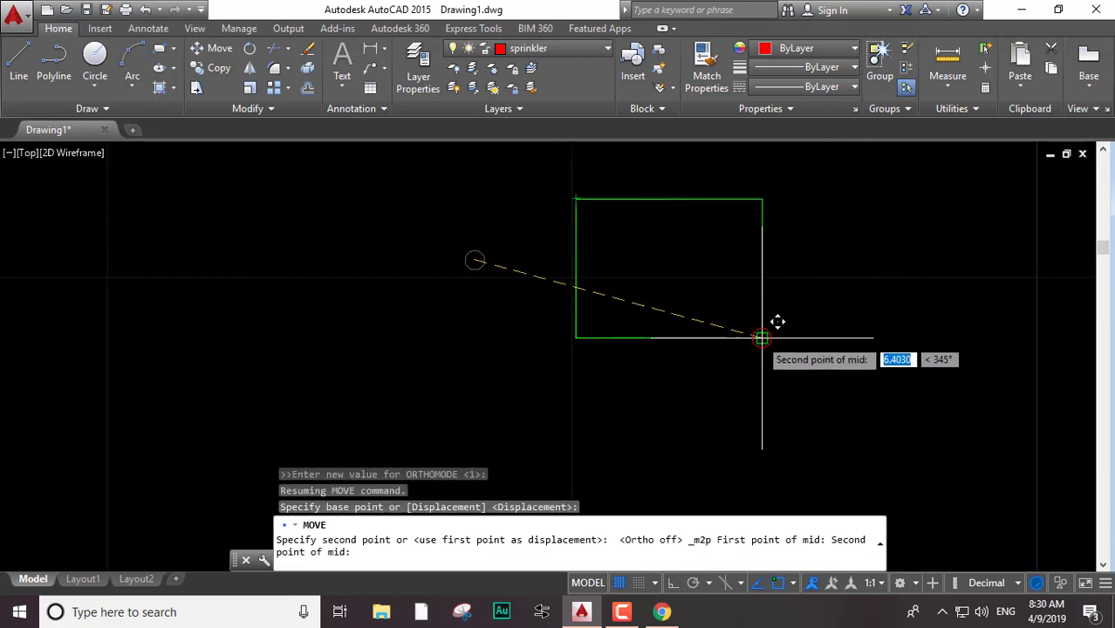
{"action": "left_click", "coordinate": [762, 337]}
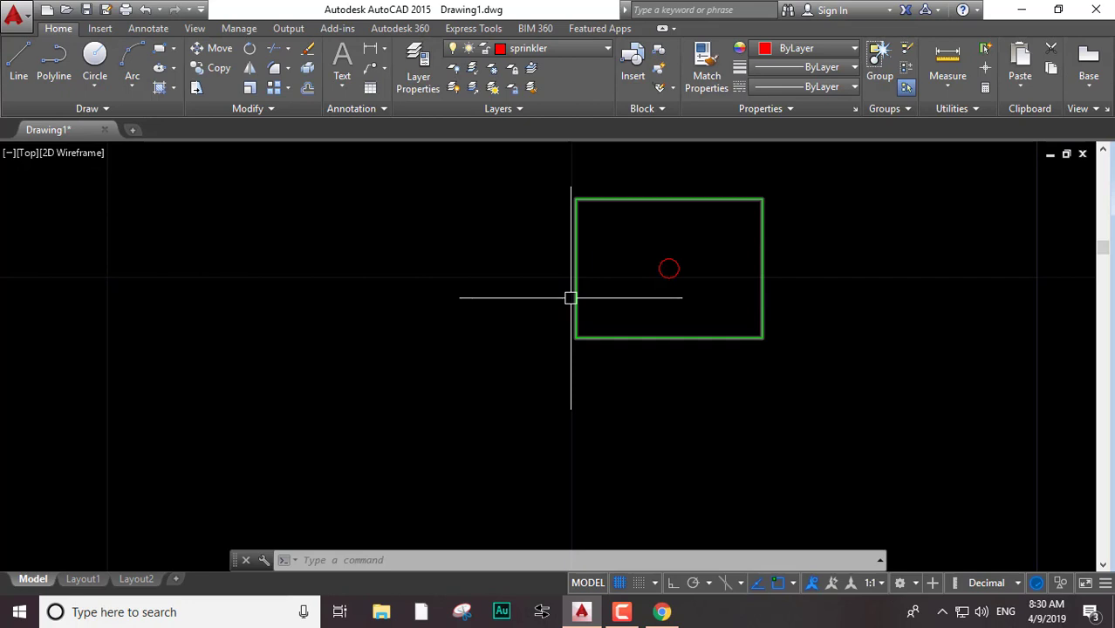
{"action": "scroll", "coordinate": [516, 324], "scroll_direction": "down", "scroll_amount": 2}
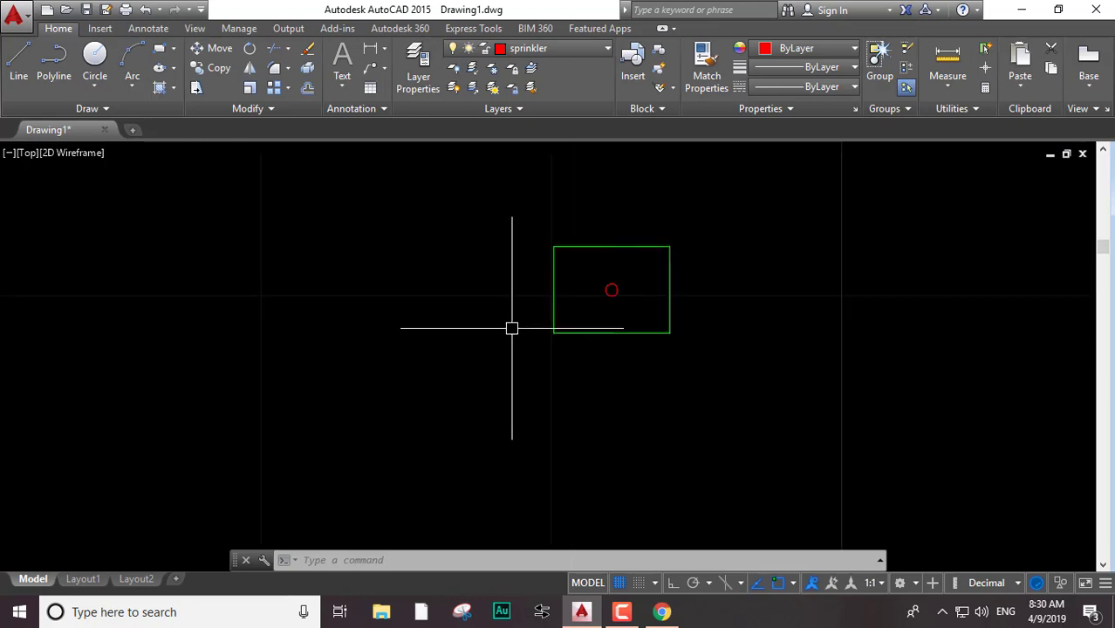
{"action": "scroll", "coordinate": [511, 328], "scroll_direction": "up", "scroll_amount": 2}
{"action": "mouse_move", "coordinate": [505, 309]}
{"action": "middle_mouse_down"}
{"action": "mouse_move", "coordinate": [330, 380]}
{"action": "mouse_move", "coordinate": [340, 380]}
{"action": "middle_mouse_up"}
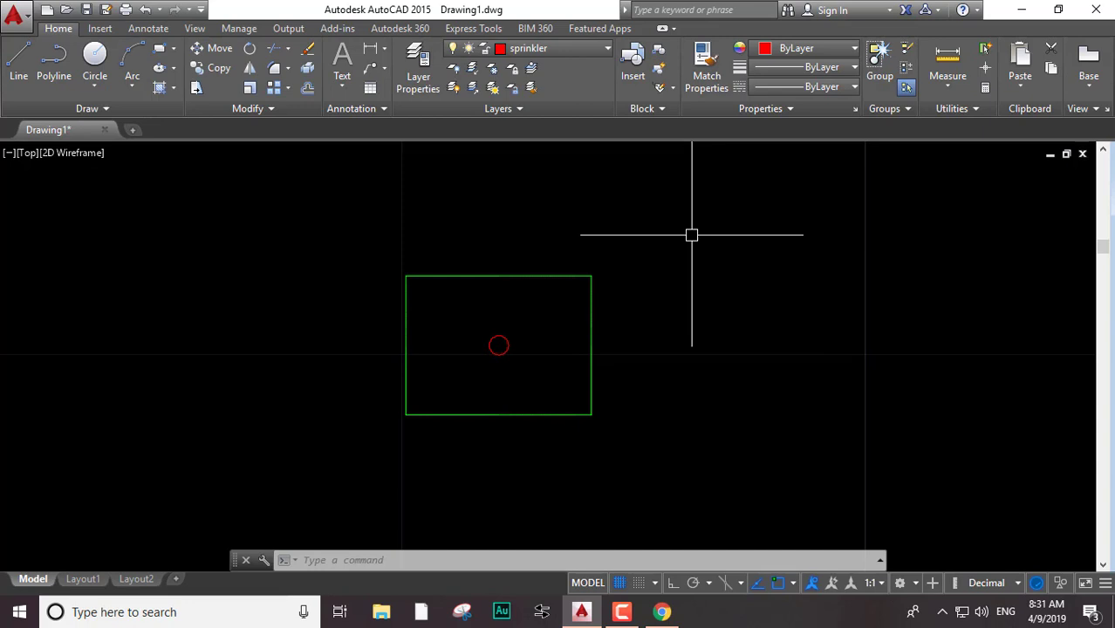
{"action": "left_click", "coordinate": [591, 275]}
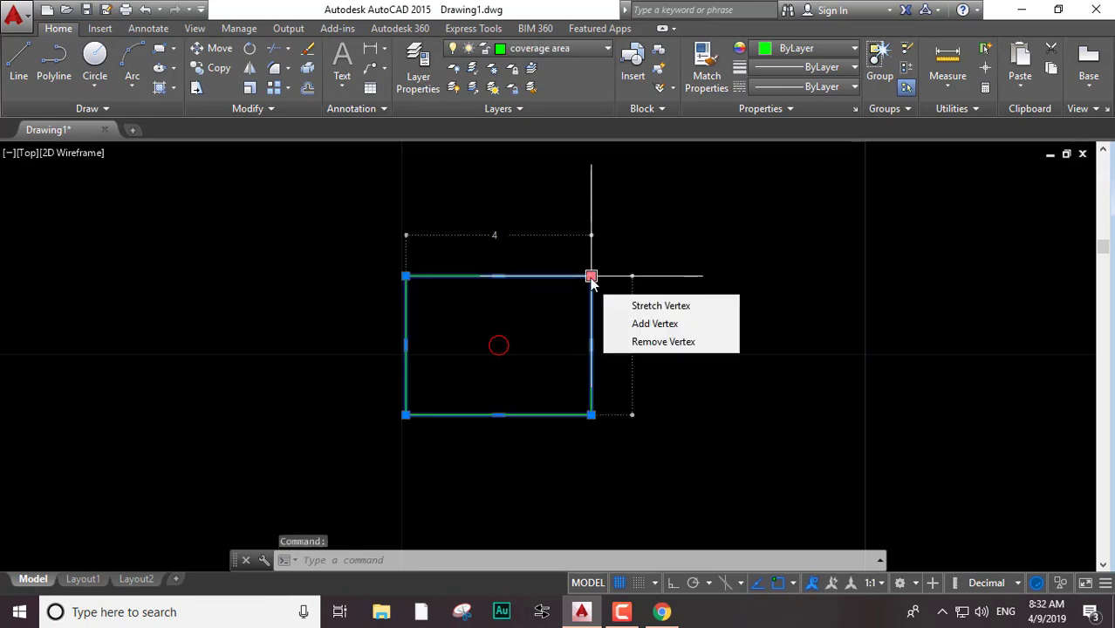
{"action": "key", "text": "Escape"}
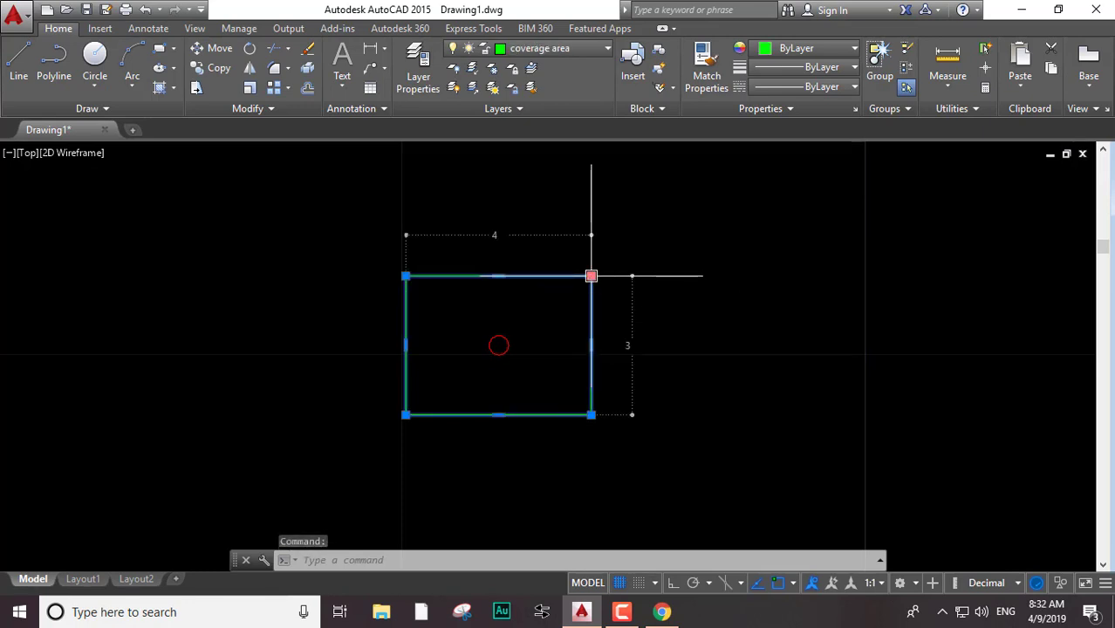
{"action": "key", "text": "Escape"}
{"action": "left_click", "coordinate": [430, 278]}
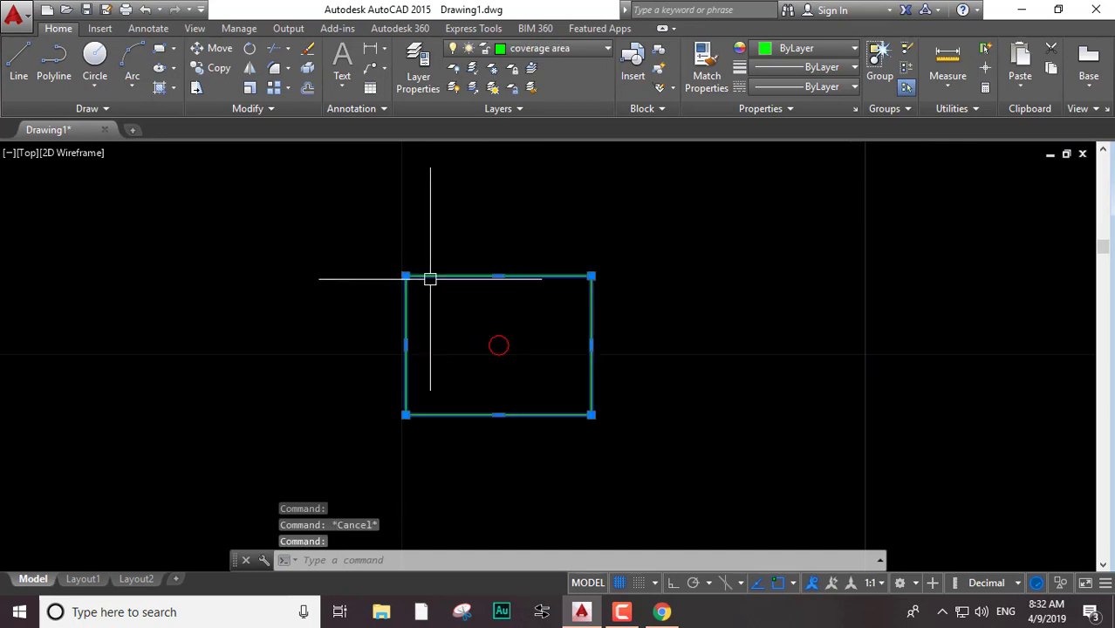
{"action": "key", "text": "Escape"}
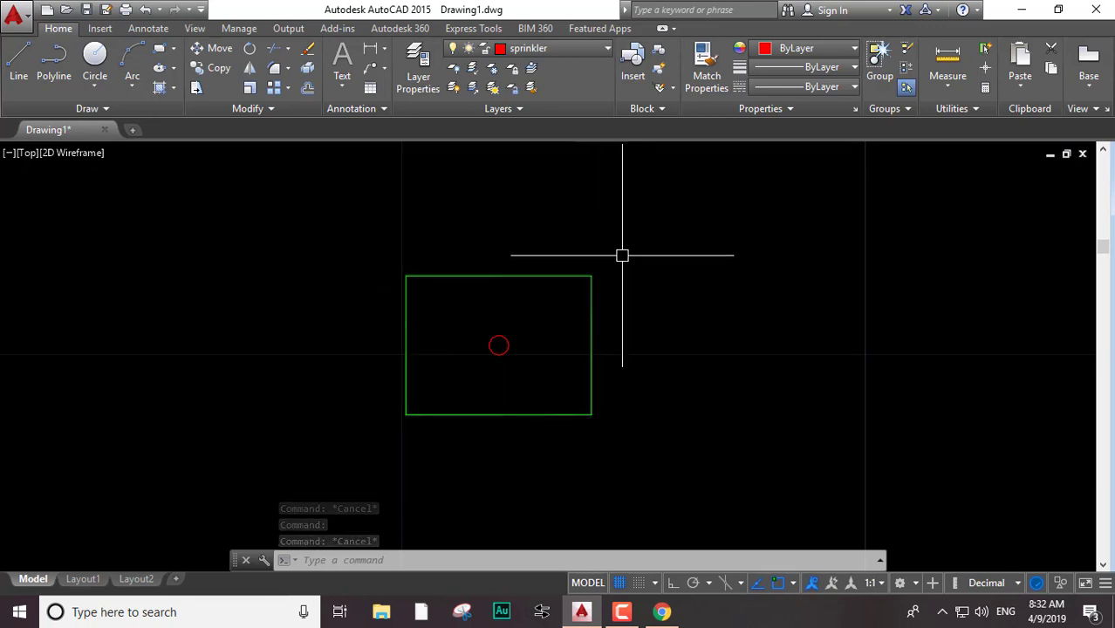
{"action": "left_click", "coordinate": [591, 276]}
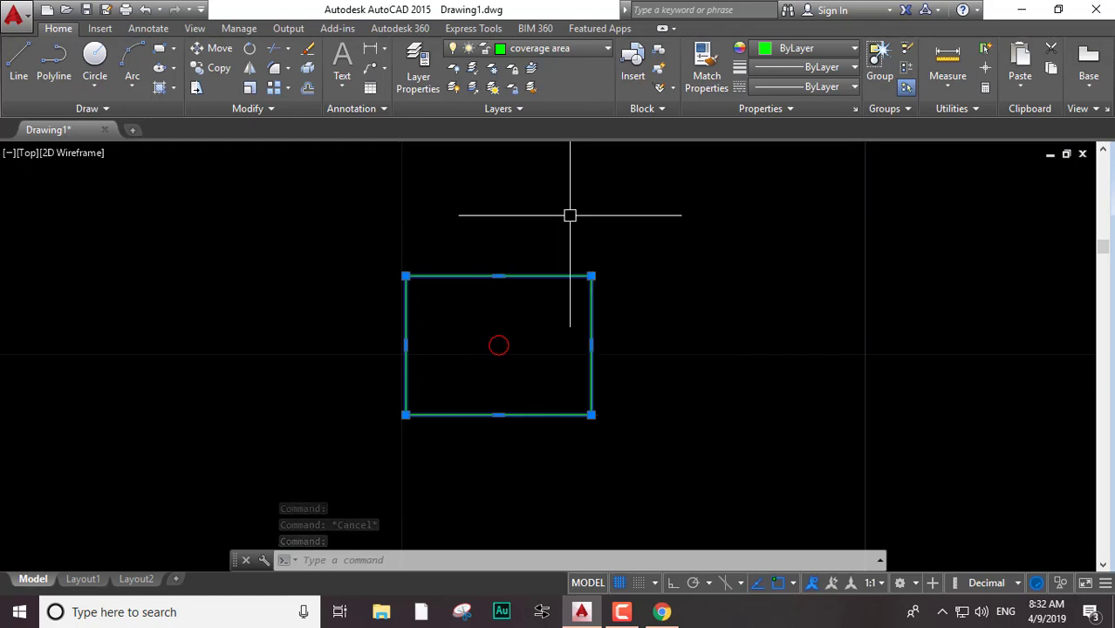
Explode the room rectangle into separate lines and check its top edge
{"action": "type", "text": "x"}
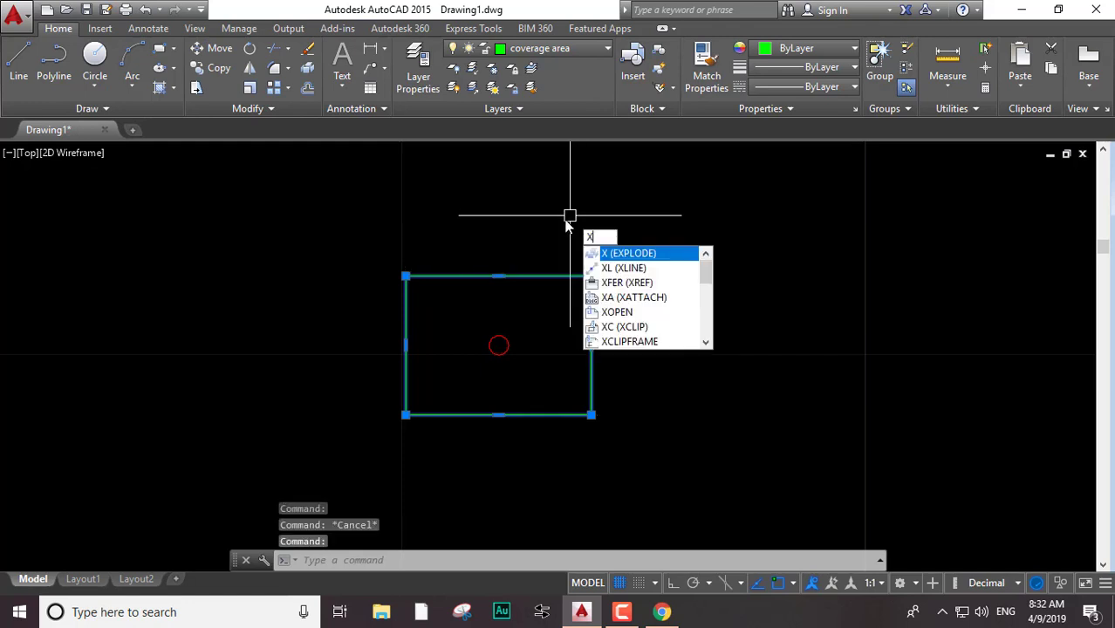
{"action": "key", "text": "Return"}
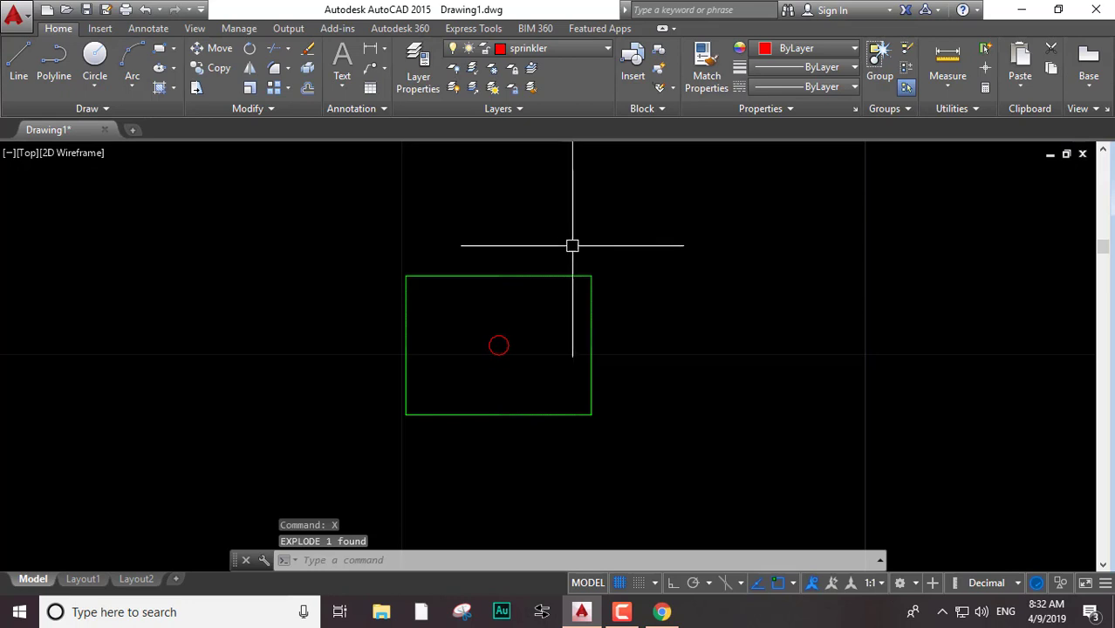
{"action": "left_click", "coordinate": [569, 275]}
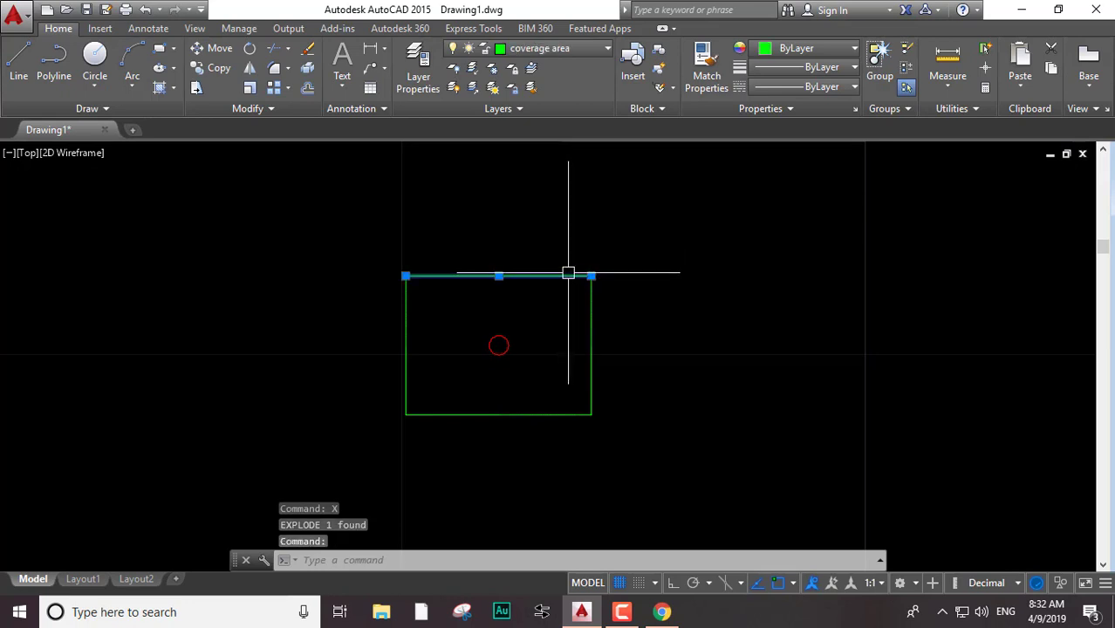
{"action": "key", "text": "Escape"}
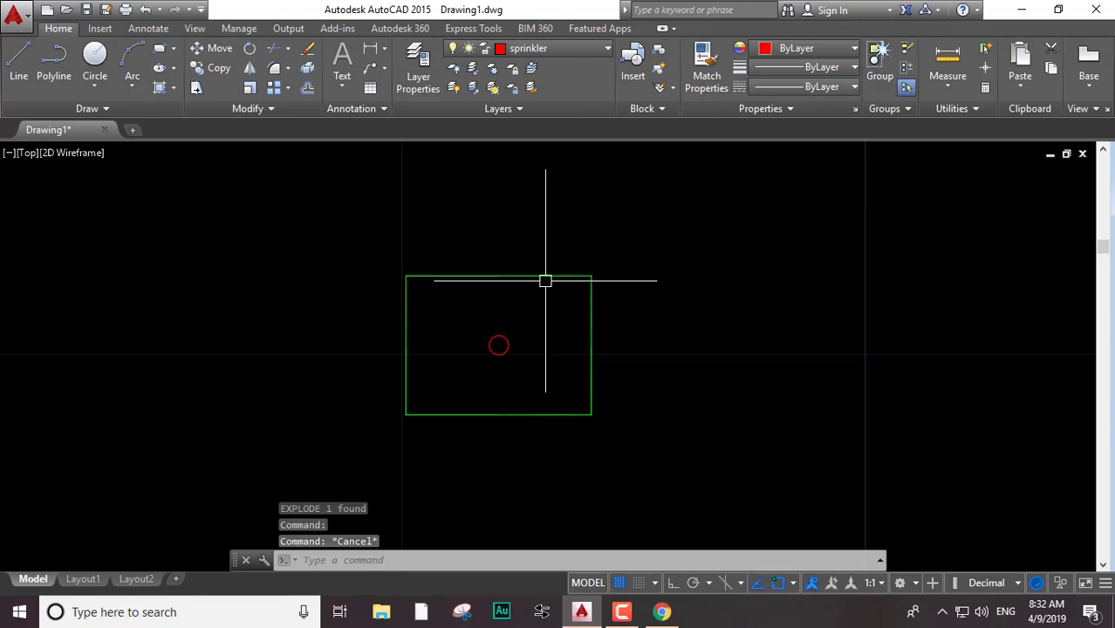
Undo the explode to keep the rectangle whole, then bring up Block Definition
{"action": "key", "text": "ctrl+z"}
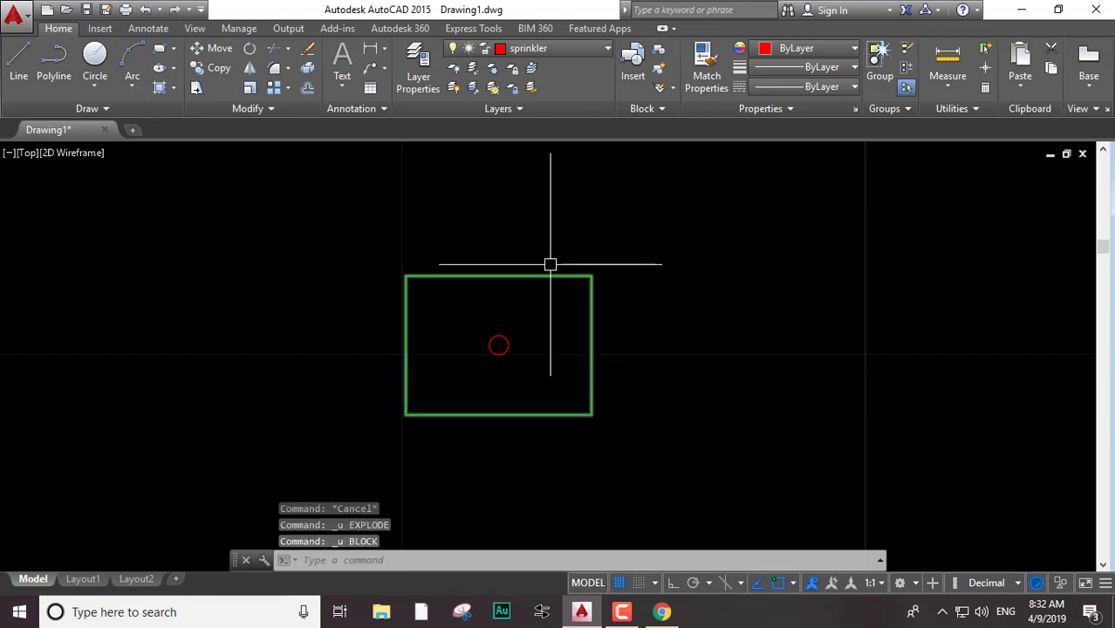
{"action": "left_click", "coordinate": [550, 272]}
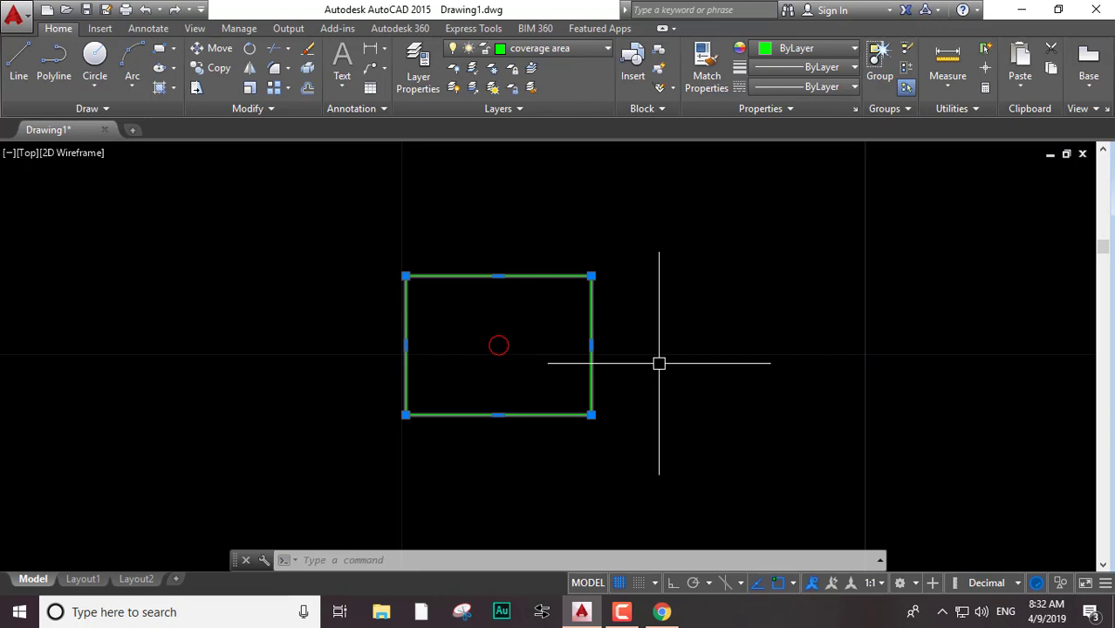
{"action": "key", "text": "Escape"}
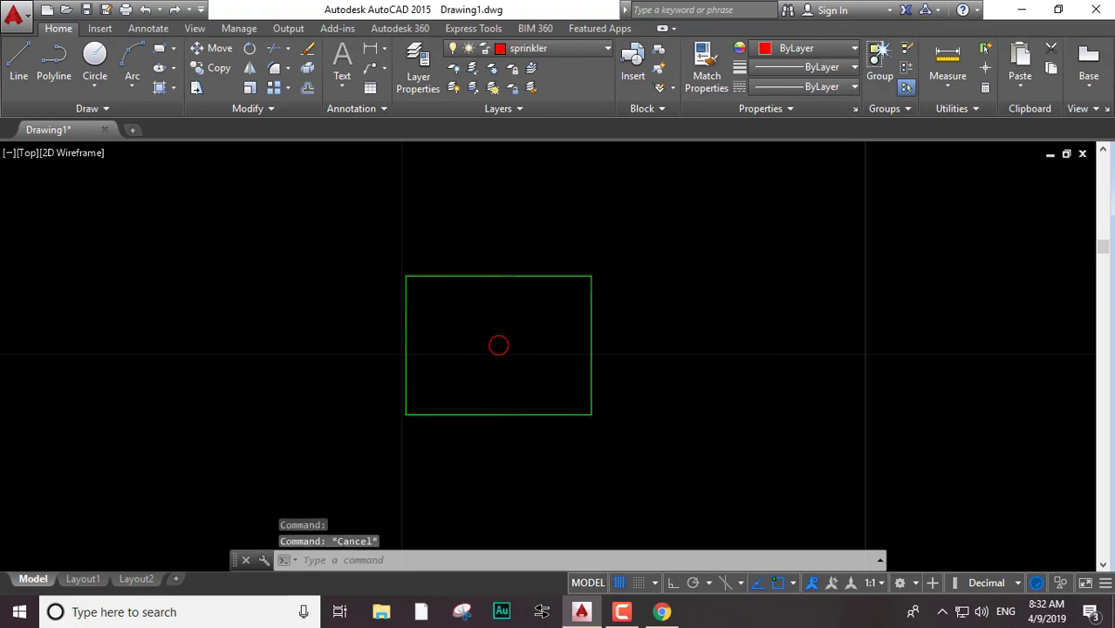
{"action": "type", "text": "b"}
{"action": "key", "text": "Return"}
{"action": "type", "text": "spr"}
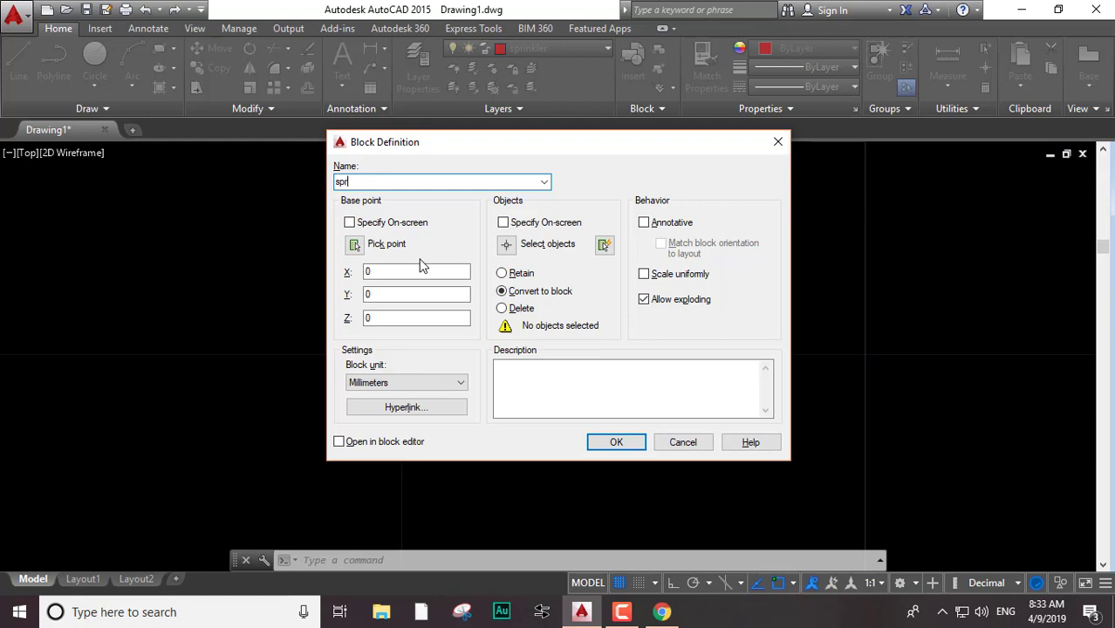
Create block 'spr' from the room rectangle and red circle, base point at the circle's centre
{"action": "key", "text": "Return"}
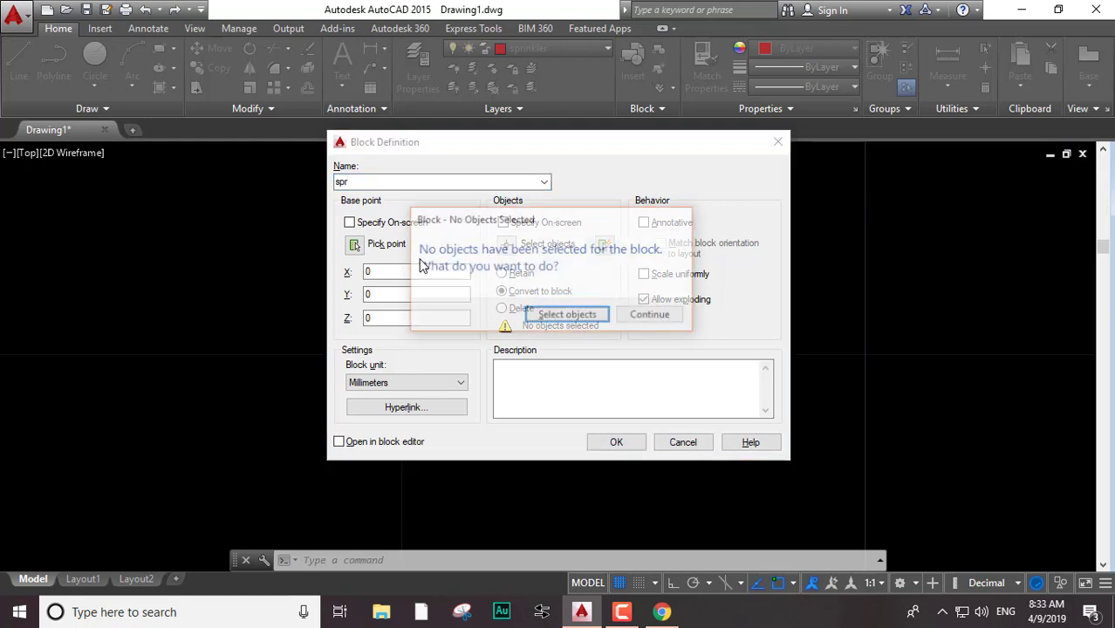
{"action": "left_click", "coordinate": [565, 316]}
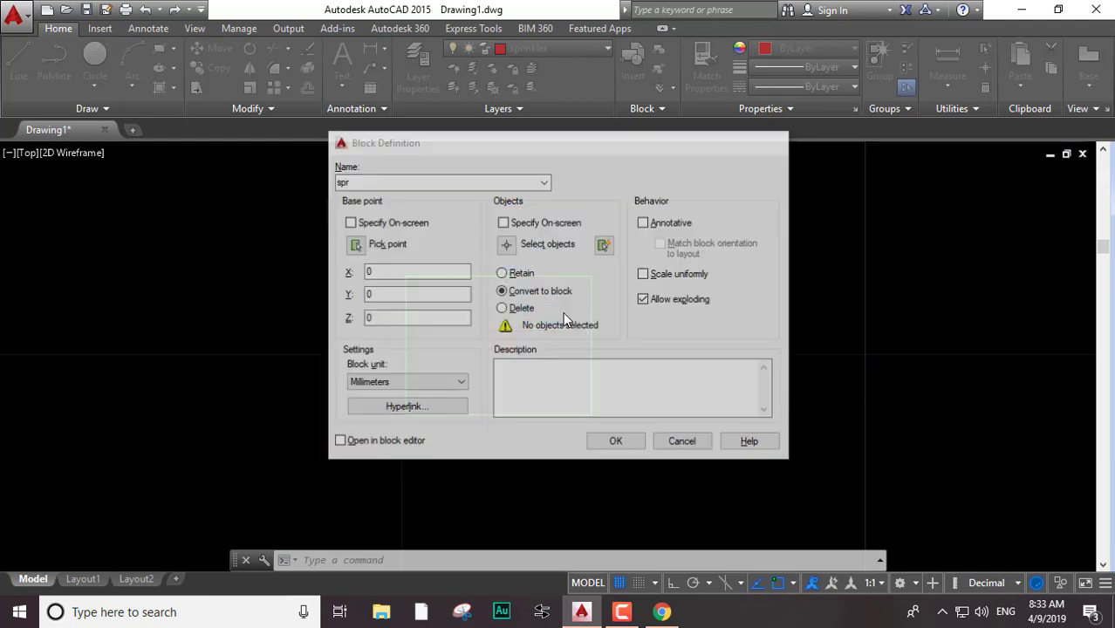
{"action": "left_click", "coordinate": [635, 225]}
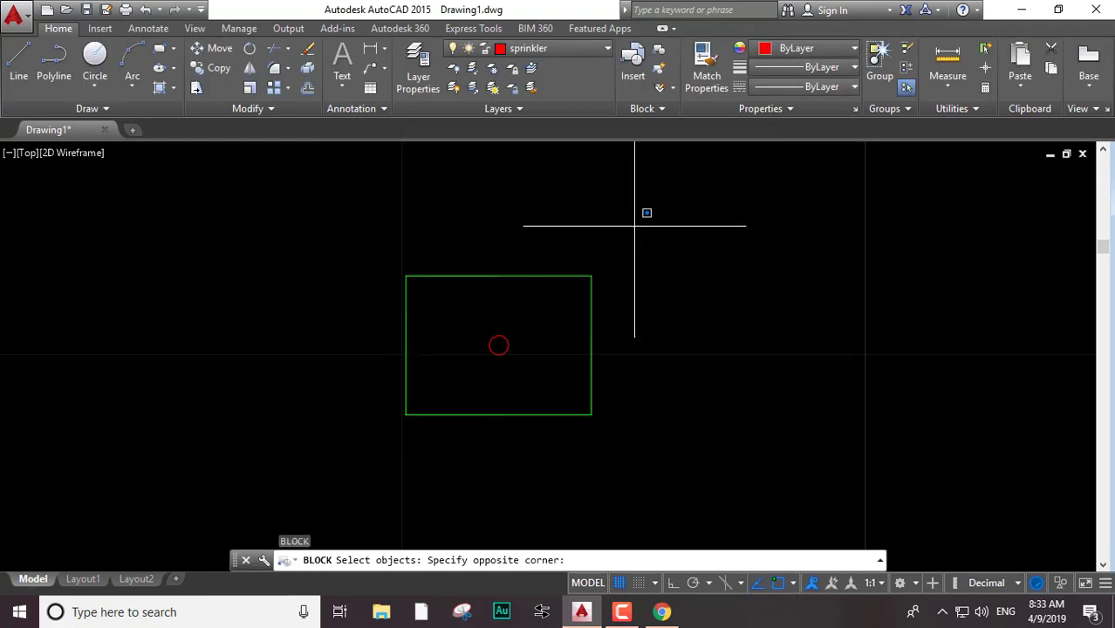
{"action": "left_click", "coordinate": [373, 462]}
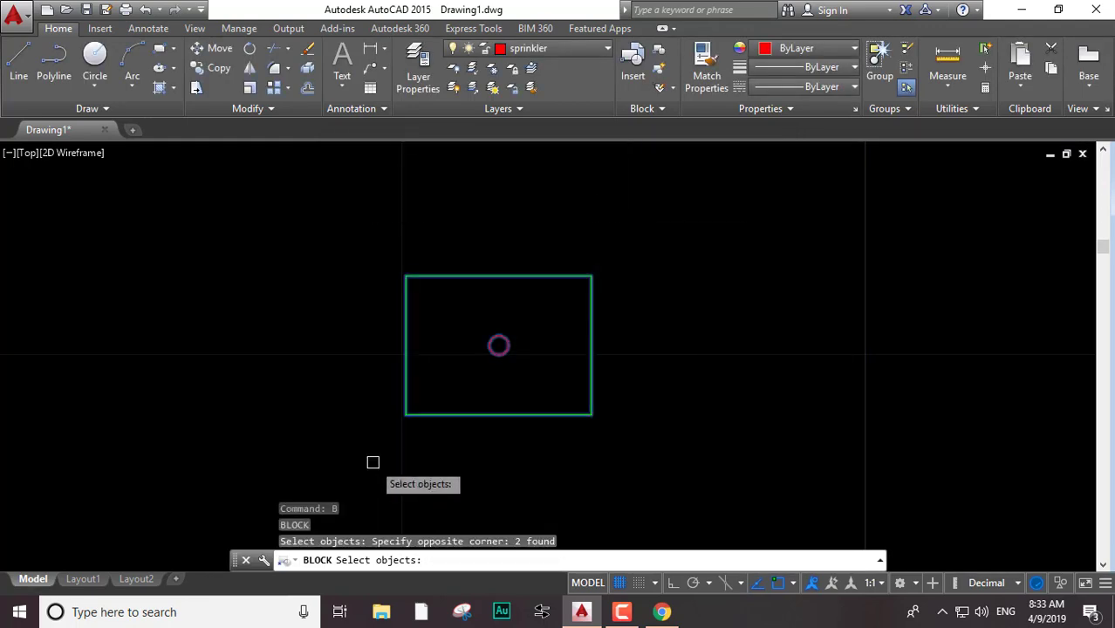
{"action": "key", "text": "Return"}
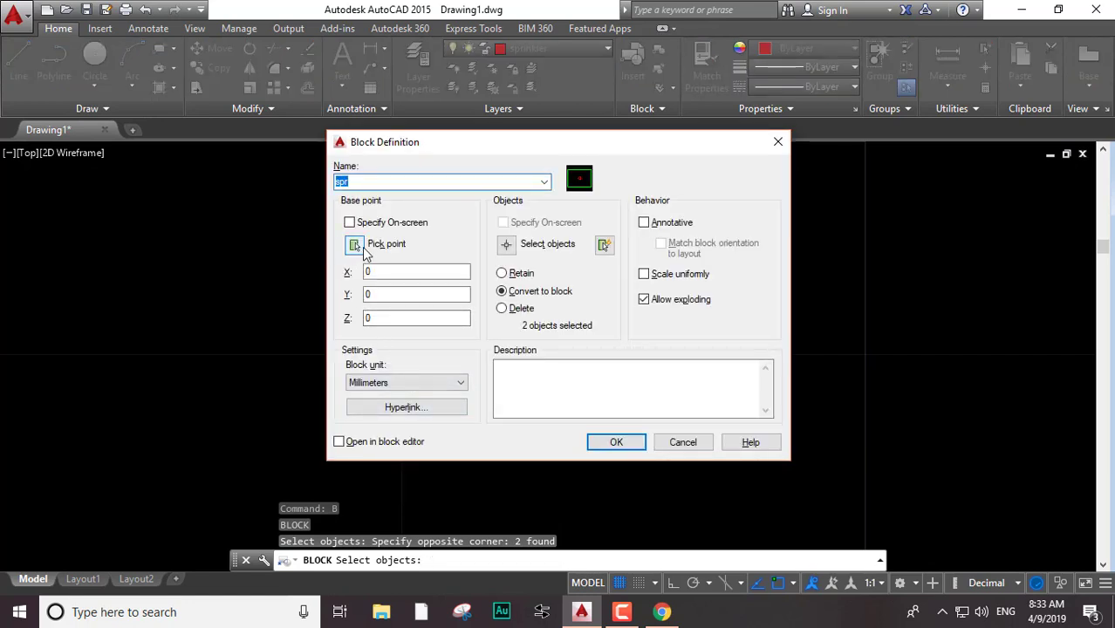
{"action": "left_click", "coordinate": [355, 246]}
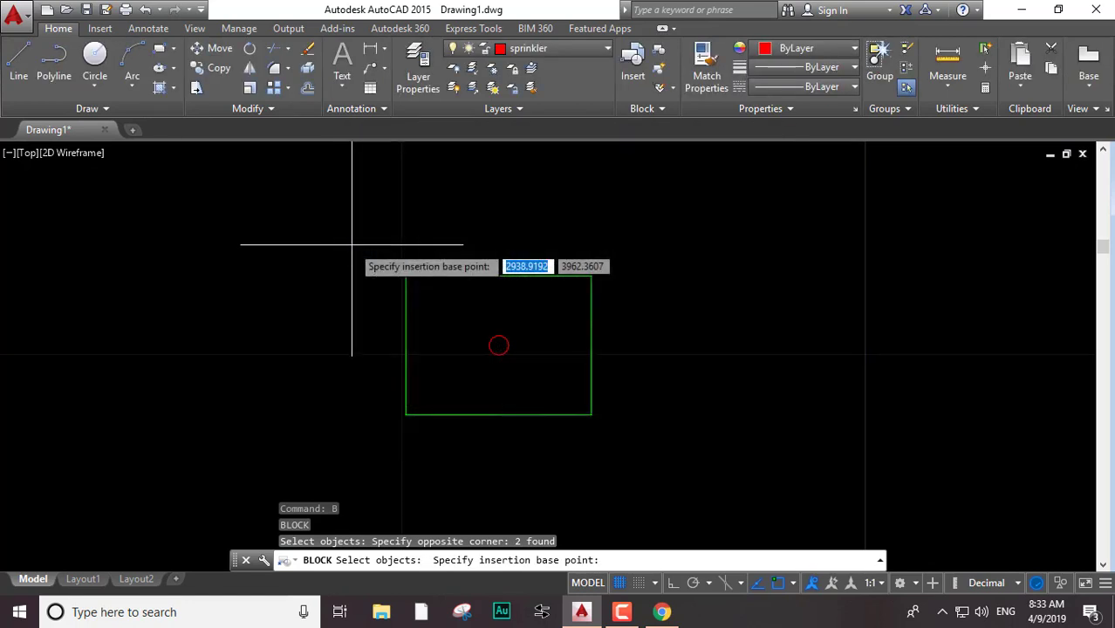
{"action": "left_click", "coordinate": [498, 346]}
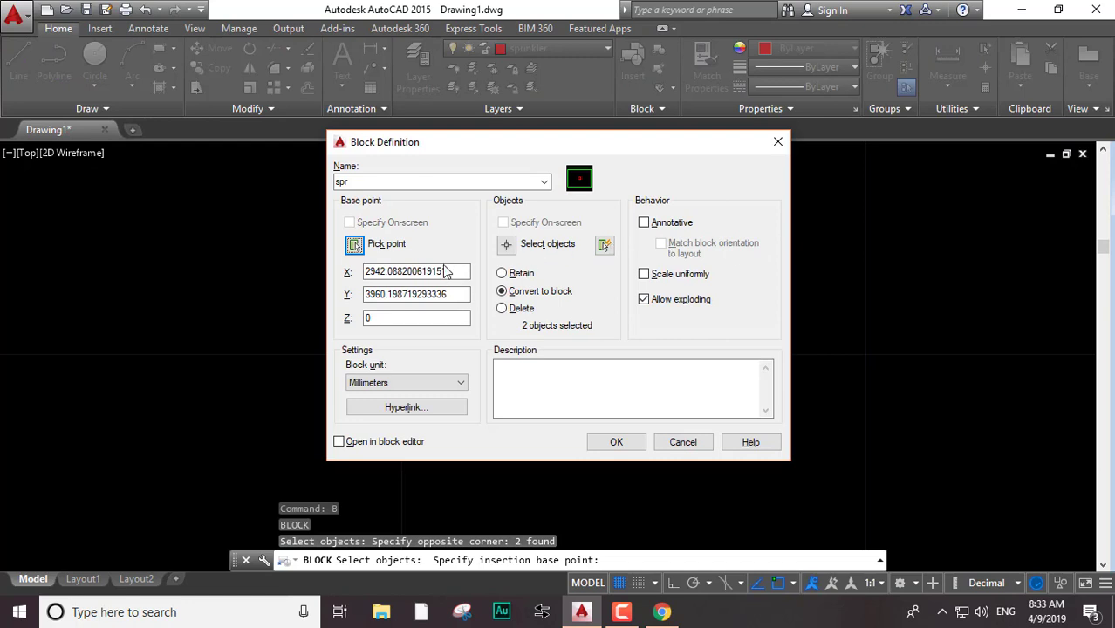
{"action": "left_click", "coordinate": [616, 443]}
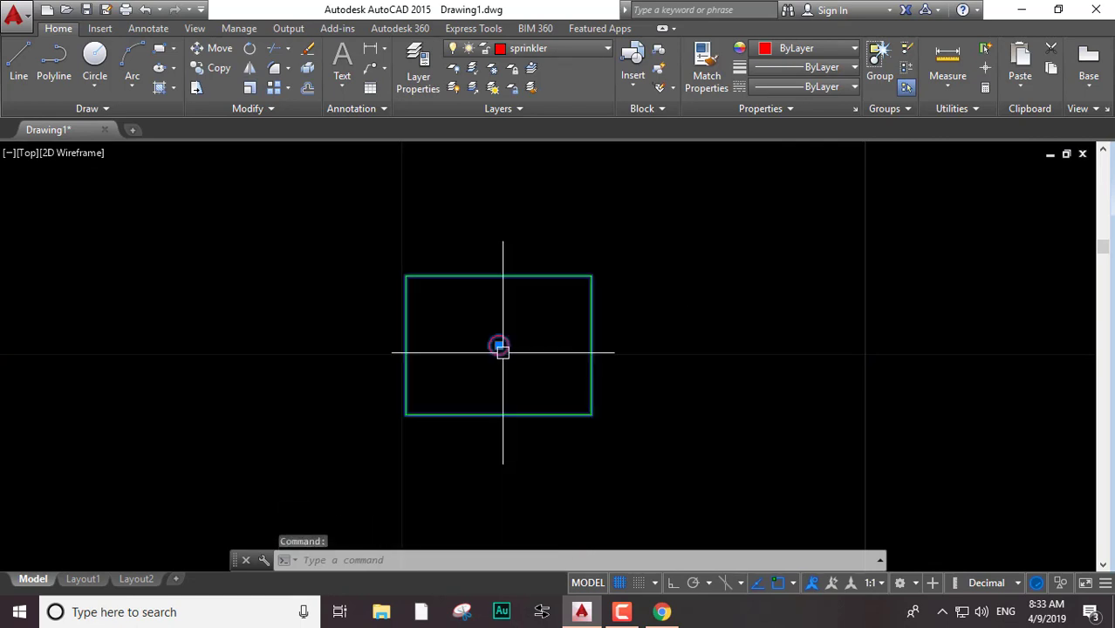
Move the spr block from its centre further to the right
{"action": "key", "text": "Escape"}
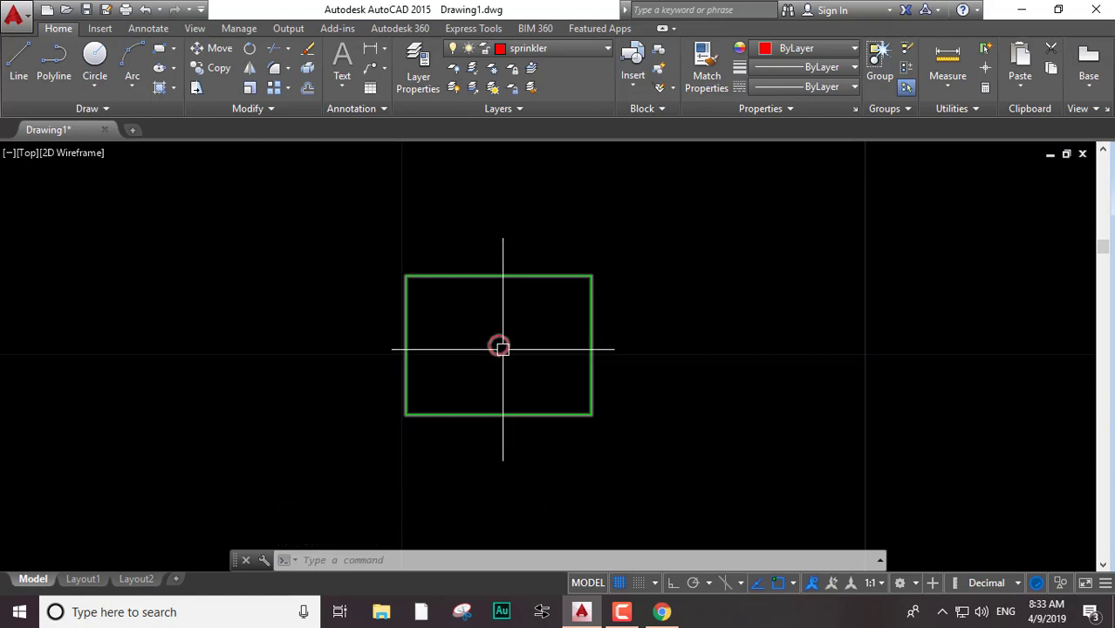
{"action": "left_click", "coordinate": [502, 348]}
{"action": "type", "text": "m"}
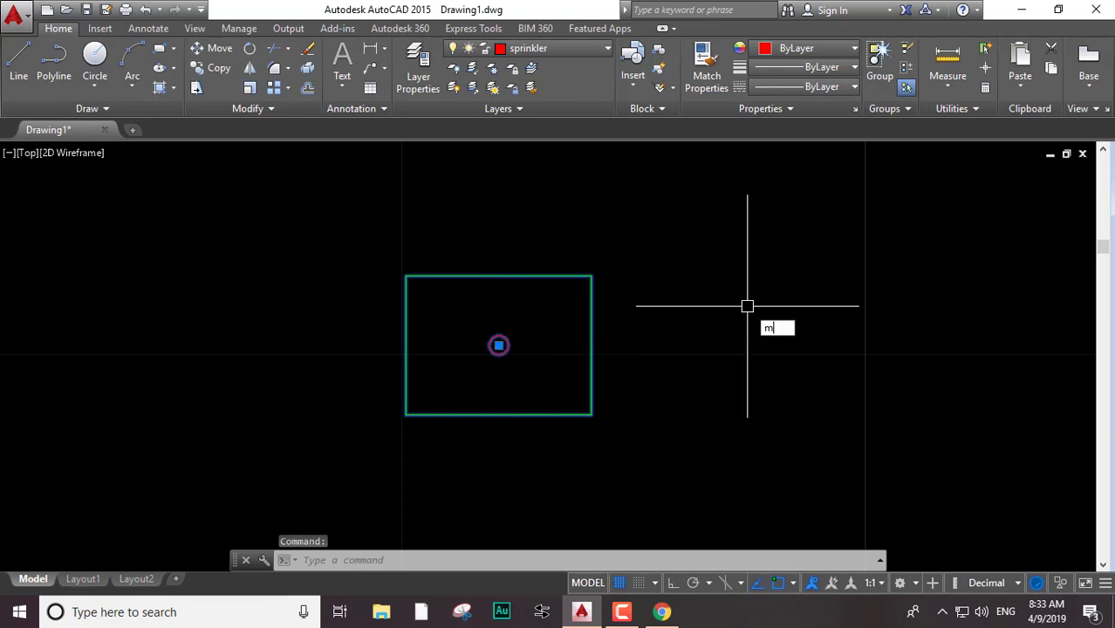
{"action": "key", "text": "Return"}
{"action": "left_click", "coordinate": [498, 344]}
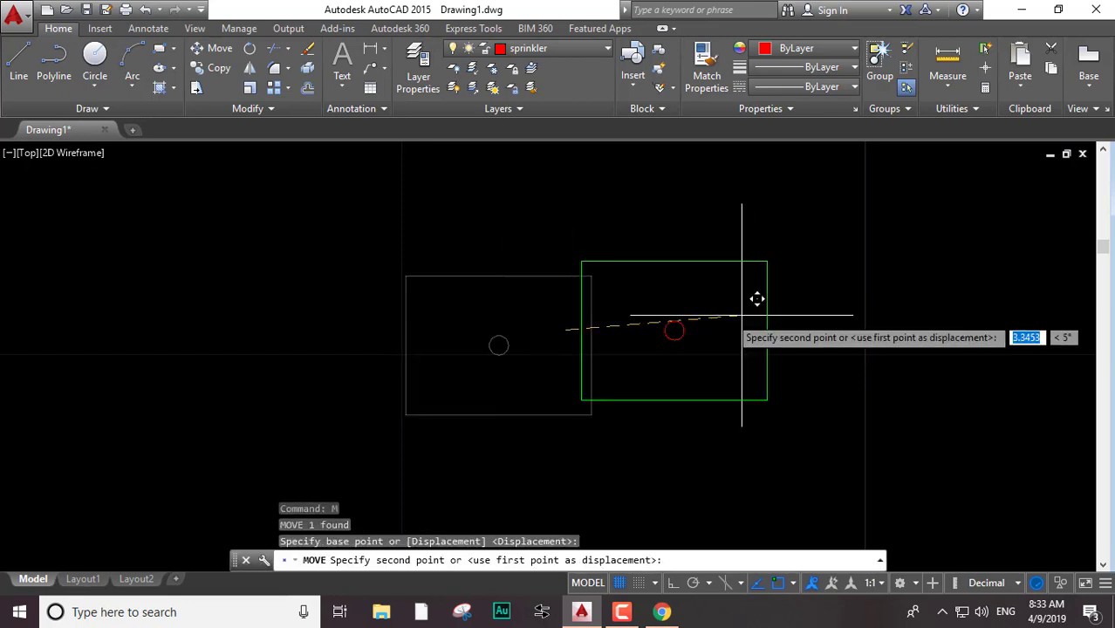
{"action": "double_click", "coordinate": [816, 317]}
{"action": "key", "text": "Escape"}
Delete the moved block, undo that, then relocate the block back to the left
{"action": "left_click", "coordinate": [890, 236]}
{"action": "left_click", "coordinate": [728, 382]}
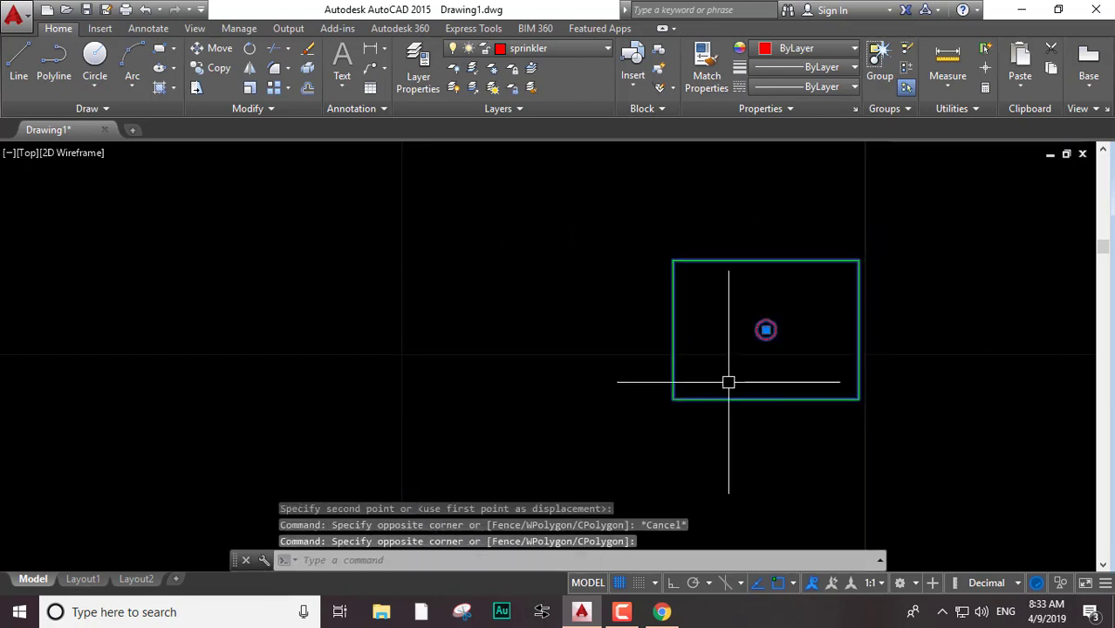
{"action": "key", "text": "Delete"}
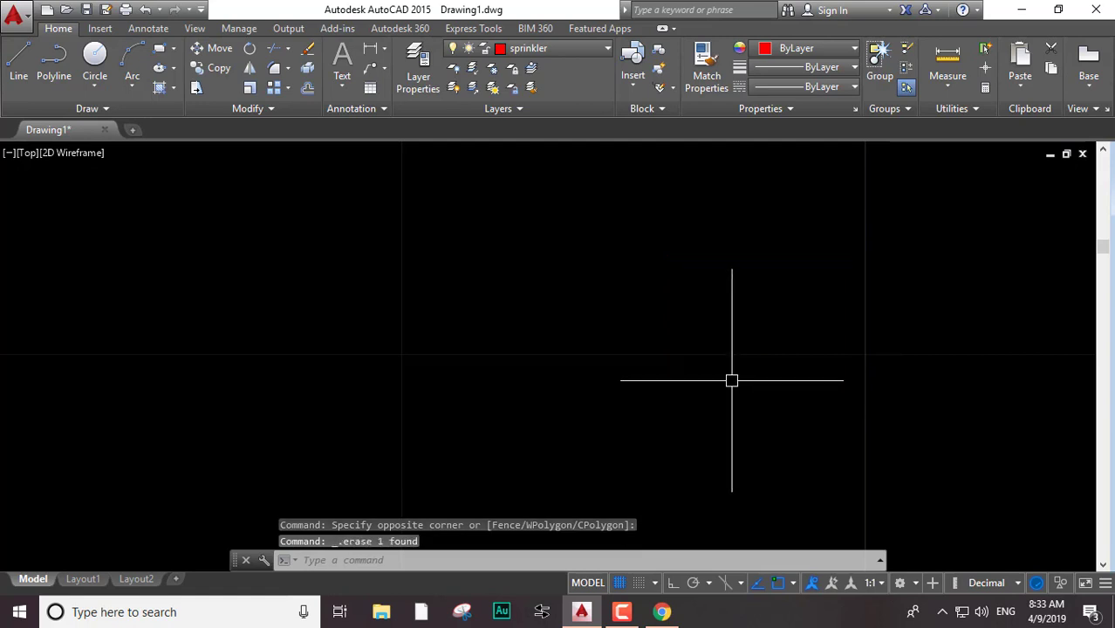
{"action": "key", "text": "ctrl+z"}
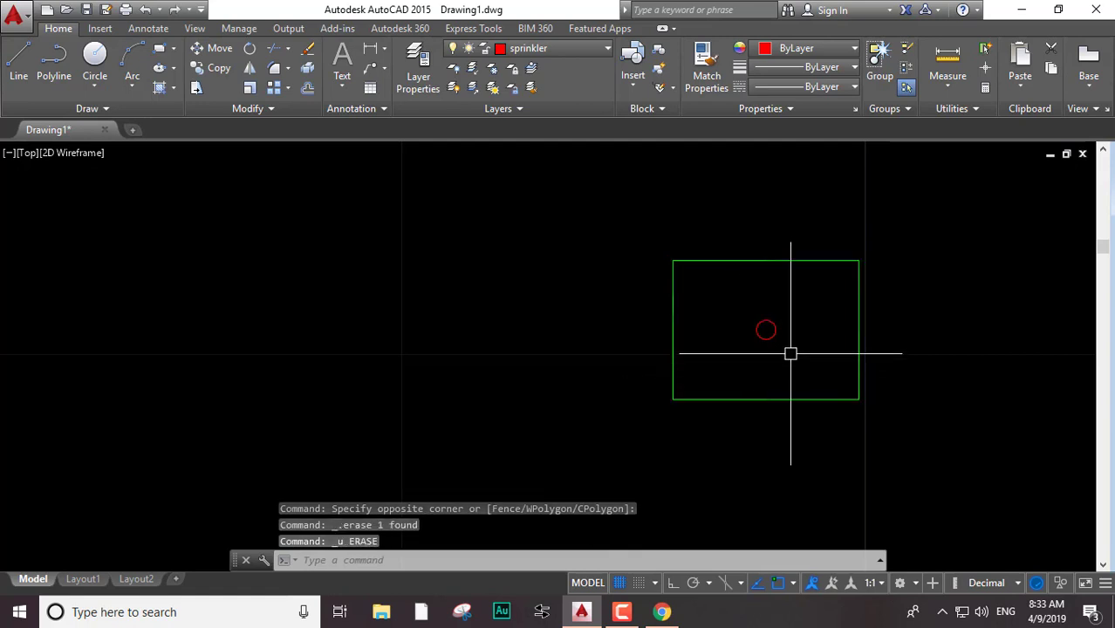
{"action": "left_click", "coordinate": [768, 329]}
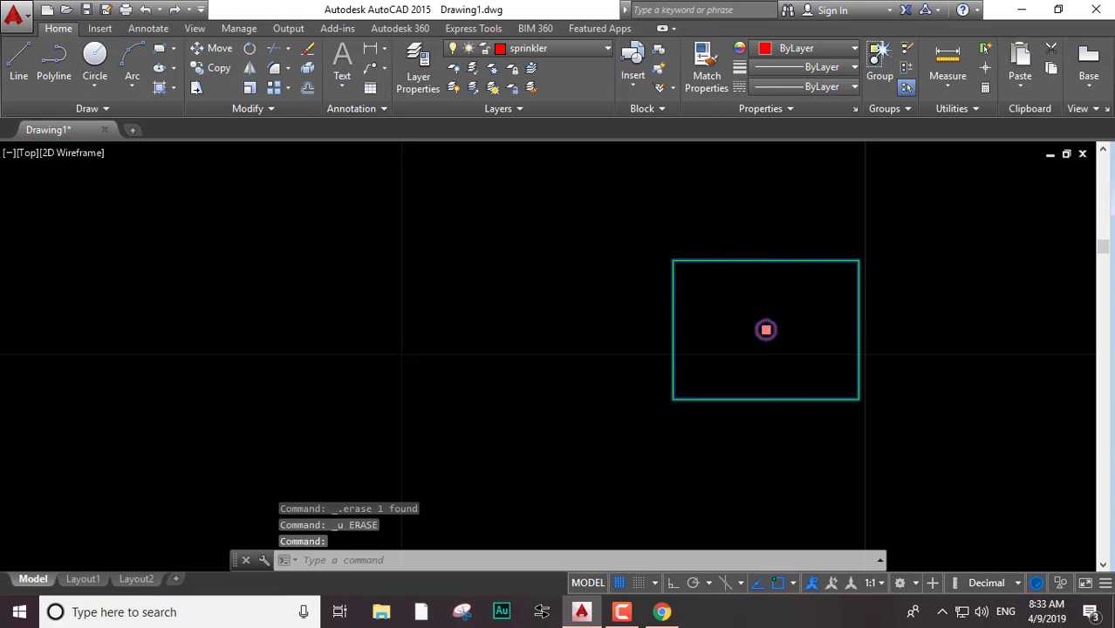
{"action": "left_click", "coordinate": [766, 329]}
{"action": "left_click", "coordinate": [393, 355]}
{"action": "key", "text": "Escape"}
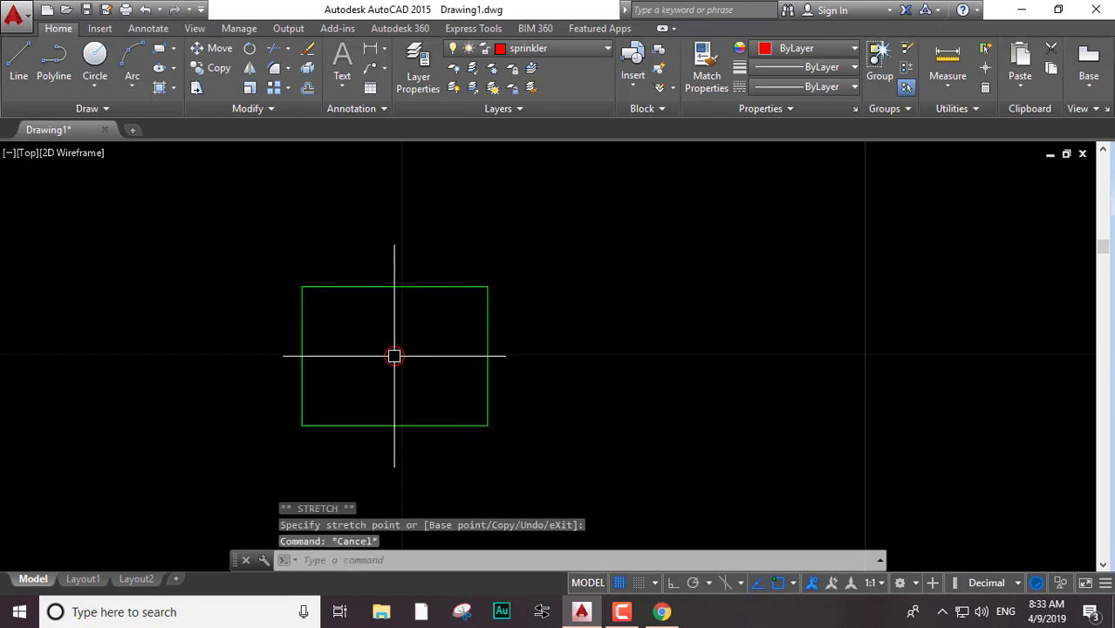
{"action": "scroll", "coordinate": [438, 401], "scroll_direction": "down", "scroll_amount": 3}
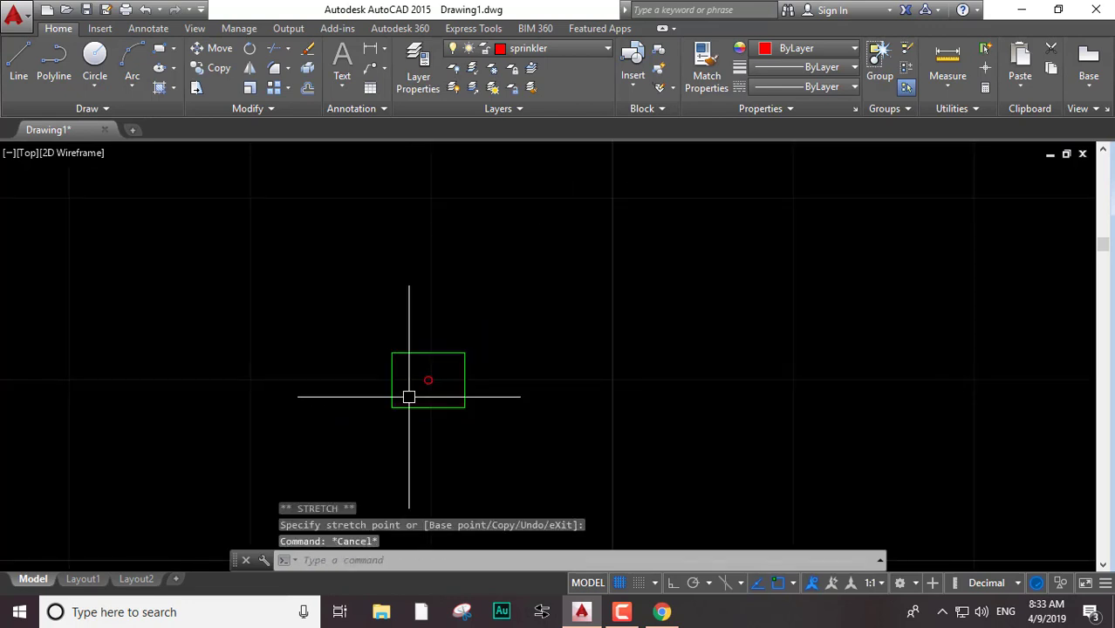
{"action": "scroll", "coordinate": [445, 376], "scroll_direction": "up", "scroll_amount": 5}
{"action": "middle_click_drag", "start_coordinate": [471, 379], "coordinate": [595, 355]}
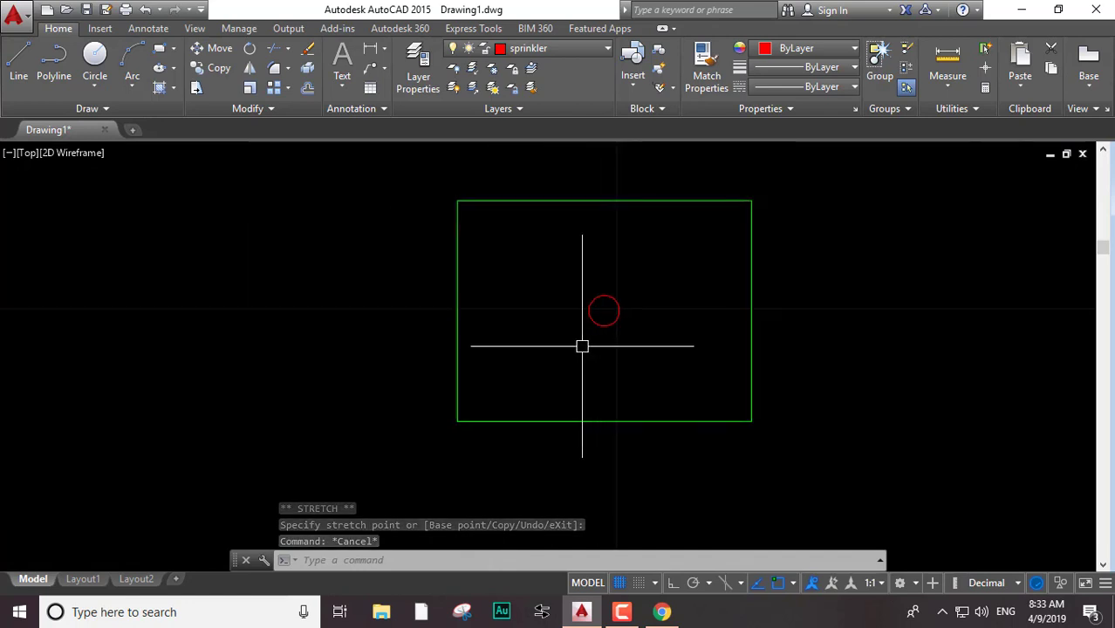
{"action": "scroll", "coordinate": [580, 348], "scroll_direction": "down", "scroll_amount": 2}
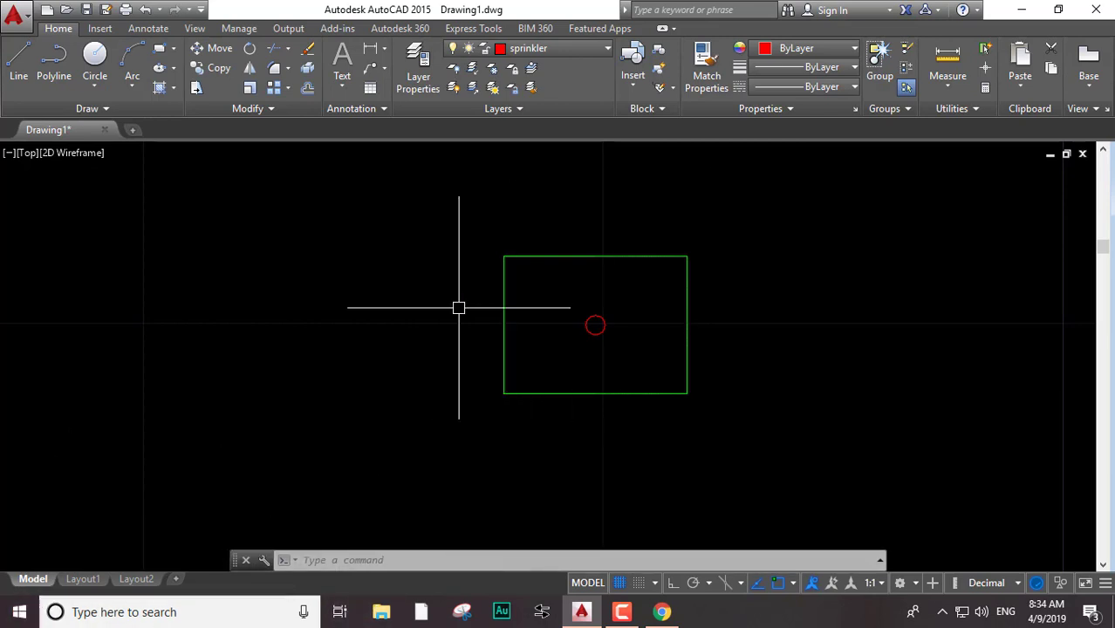
{"action": "scroll", "coordinate": [459, 308], "scroll_direction": "down", "scroll_amount": 4}
{"action": "scroll", "coordinate": [536, 316], "scroll_direction": "up", "scroll_amount": 4}
{"action": "middle_click_drag", "start_coordinate": [495, 361], "coordinate": [563, 324]}
{"action": "scroll", "coordinate": [549, 326], "scroll_direction": "up", "scroll_amount": 2}
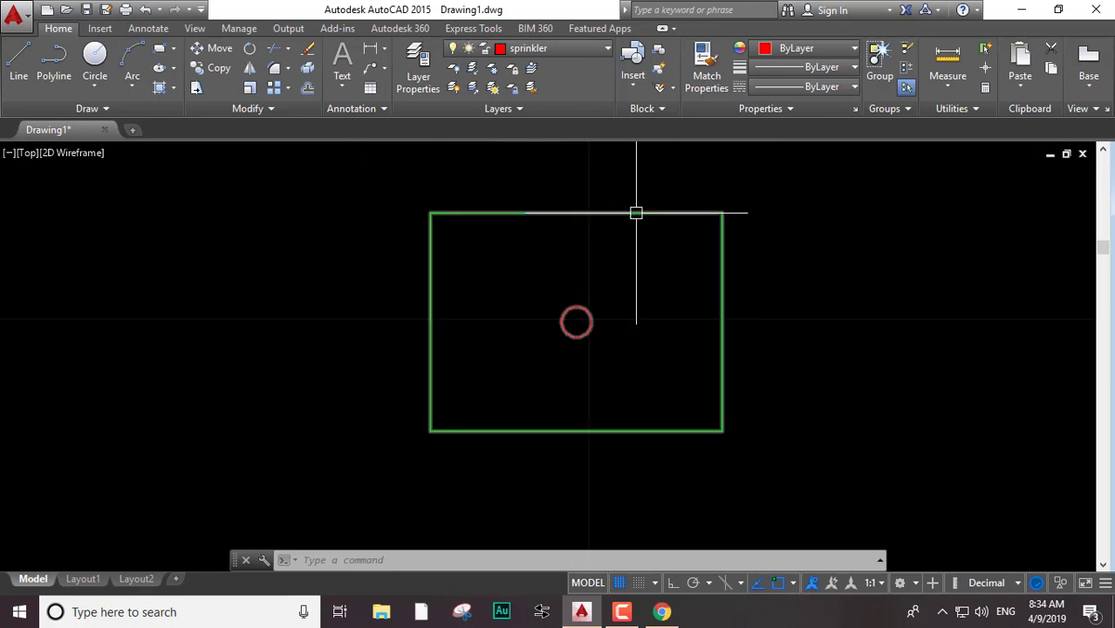
{"action": "key", "text": "Escape"}
{"action": "key", "text": "Escape"}
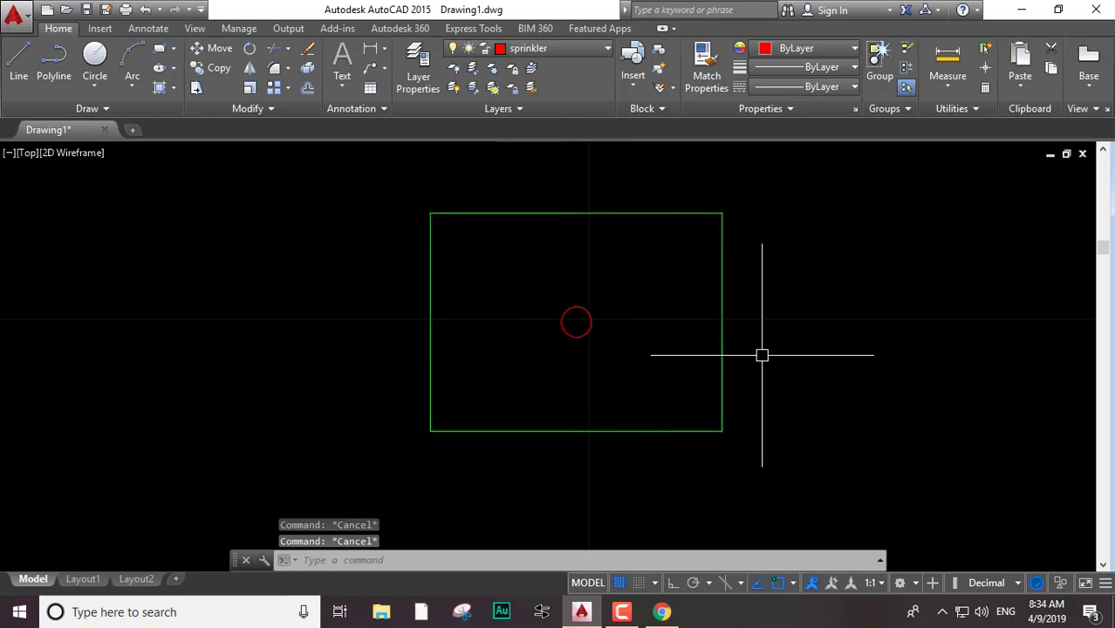
{"action": "scroll", "coordinate": [741, 364], "scroll_direction": "down", "scroll_amount": 6}
{"action": "scroll", "coordinate": [715, 322], "scroll_direction": "up", "scroll_amount": 2}
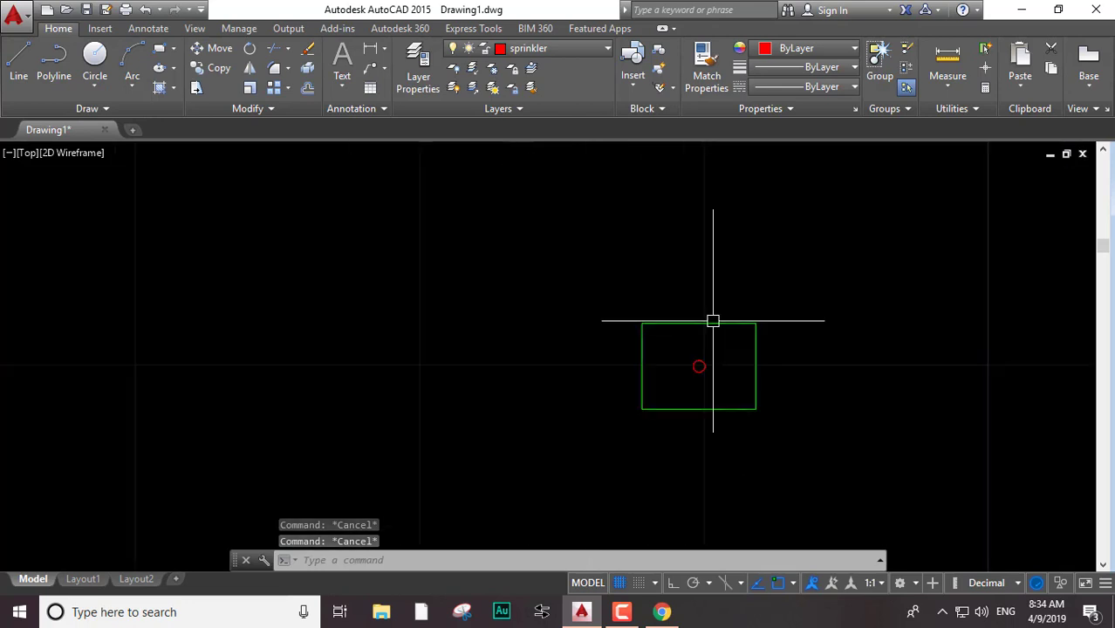
{"action": "scroll", "coordinate": [712, 321], "scroll_direction": "up", "scroll_amount": 2}
{"action": "mouse_move", "coordinate": [667, 393]}
{"action": "middle_mouse_down"}
{"action": "mouse_move", "coordinate": [407, 202]}
{"action": "mouse_move", "coordinate": [396, 211]}
{"action": "middle_mouse_up"}
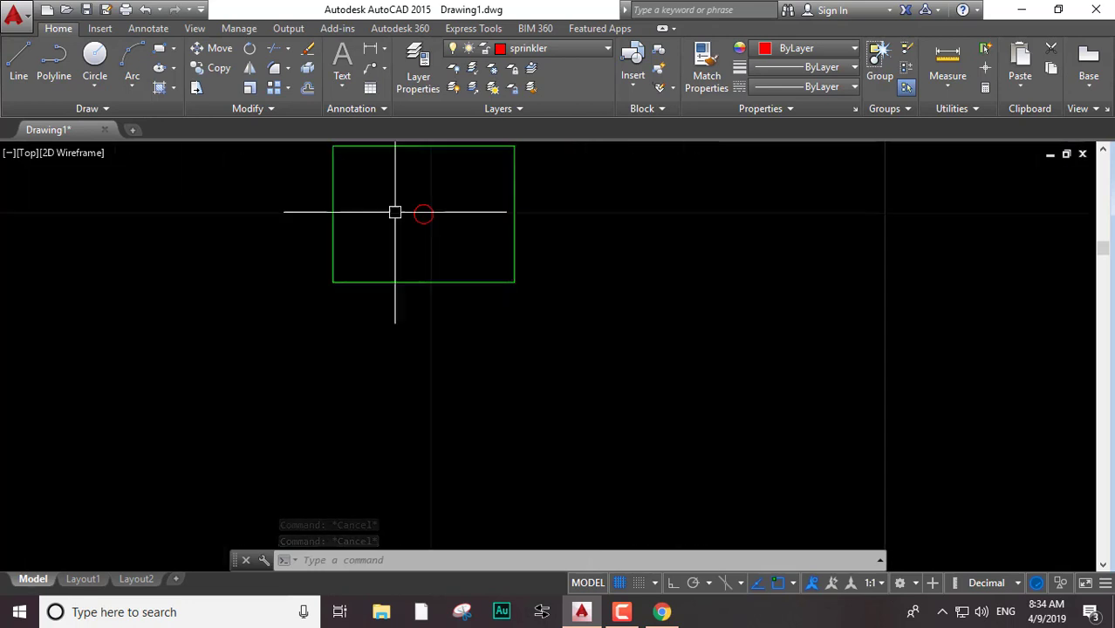
{"action": "scroll", "coordinate": [444, 241], "scroll_direction": "down", "scroll_amount": 4}
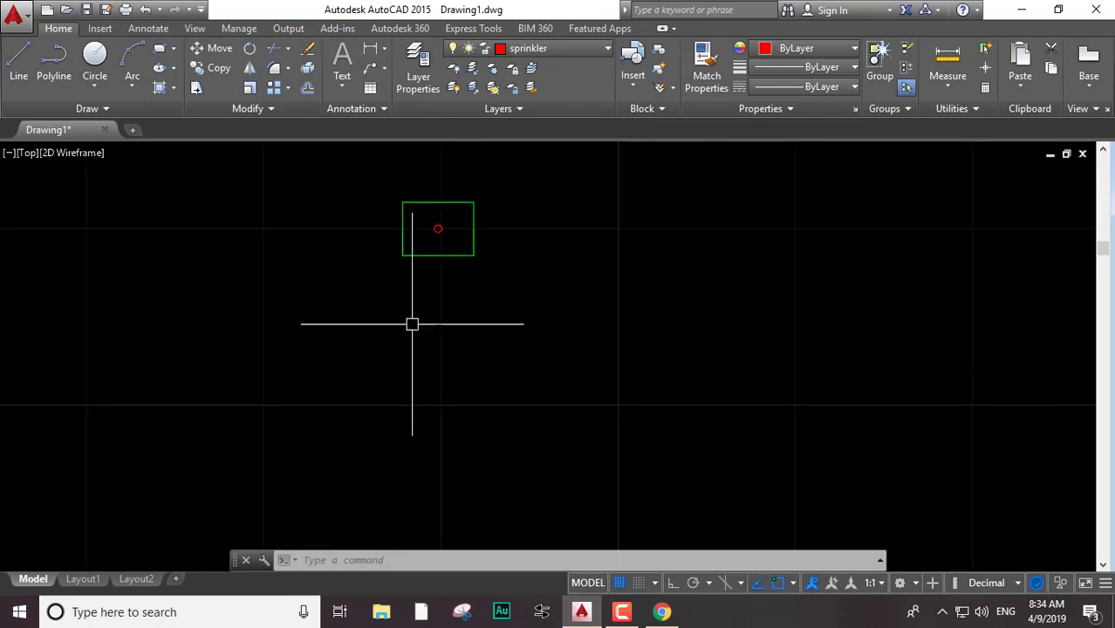
{"action": "scroll", "coordinate": [588, 390], "scroll_direction": "up", "scroll_amount": 2}
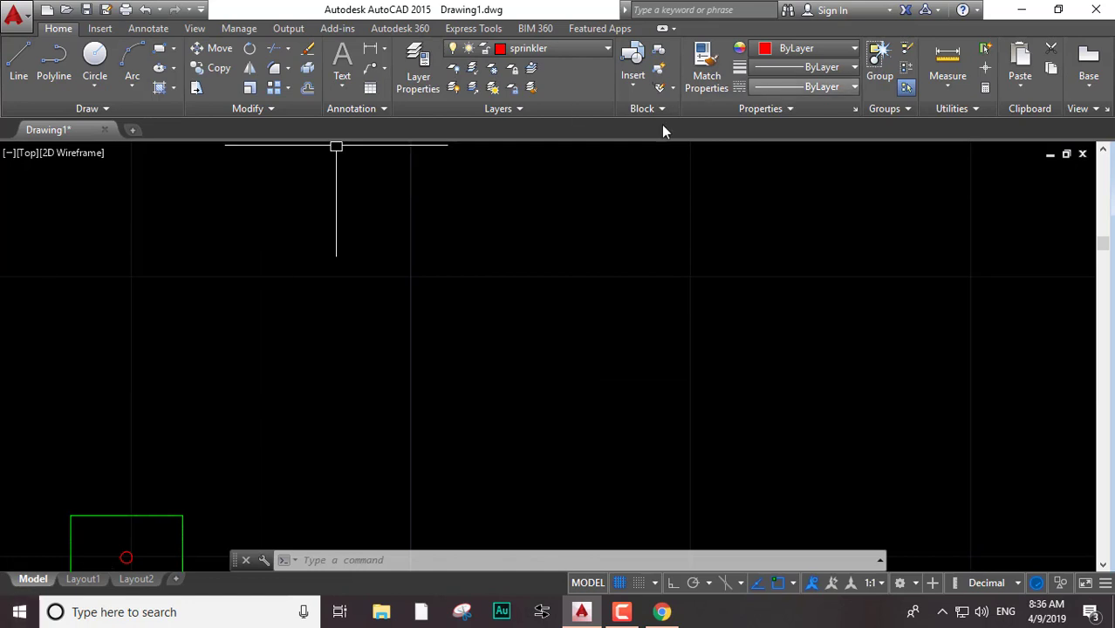
Draw a closed 24 by 9 line rectangle with Ortho on, beside the spr block
{"action": "type", "text": "l"}
{"action": "key", "text": "Return"}
{"action": "left_click", "coordinate": [437, 281]}
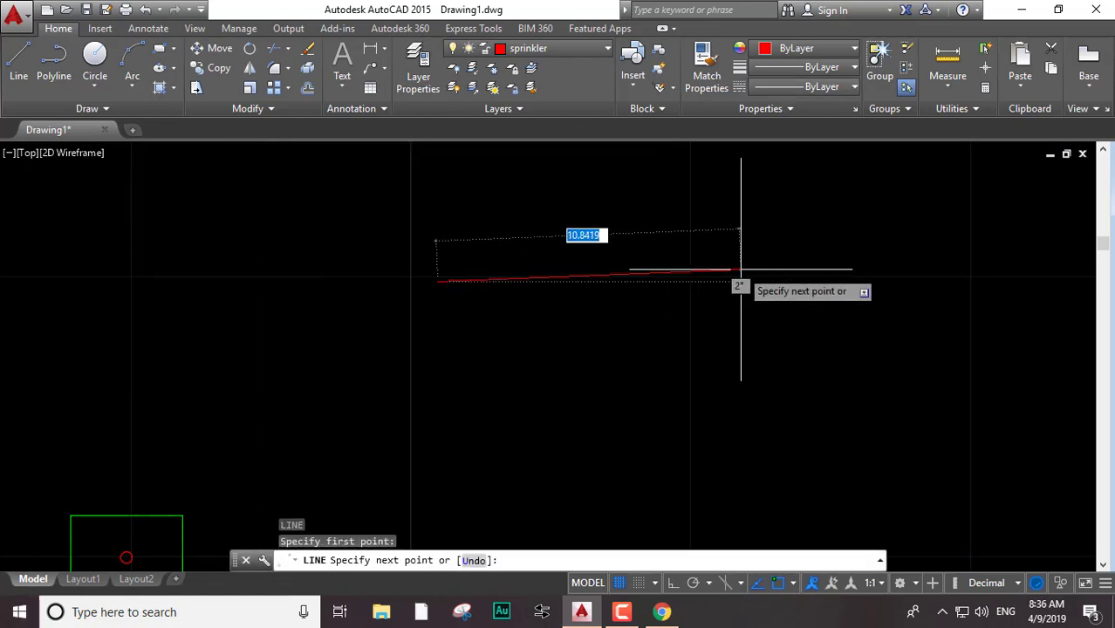
{"action": "left_click", "coordinate": [671, 583]}
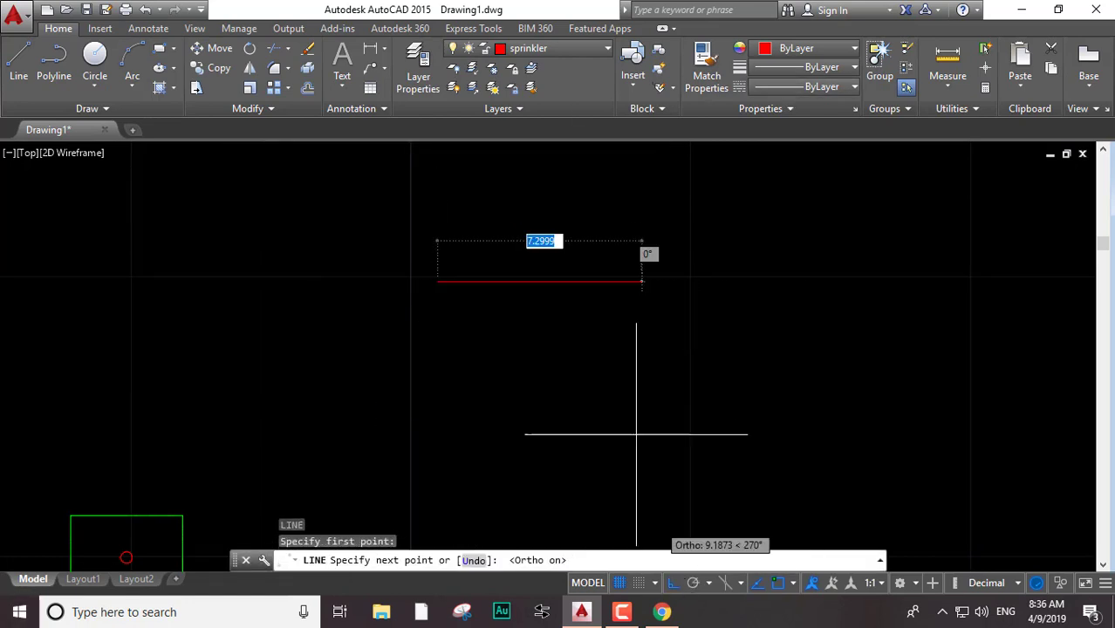
{"action": "type", "text": "24"}
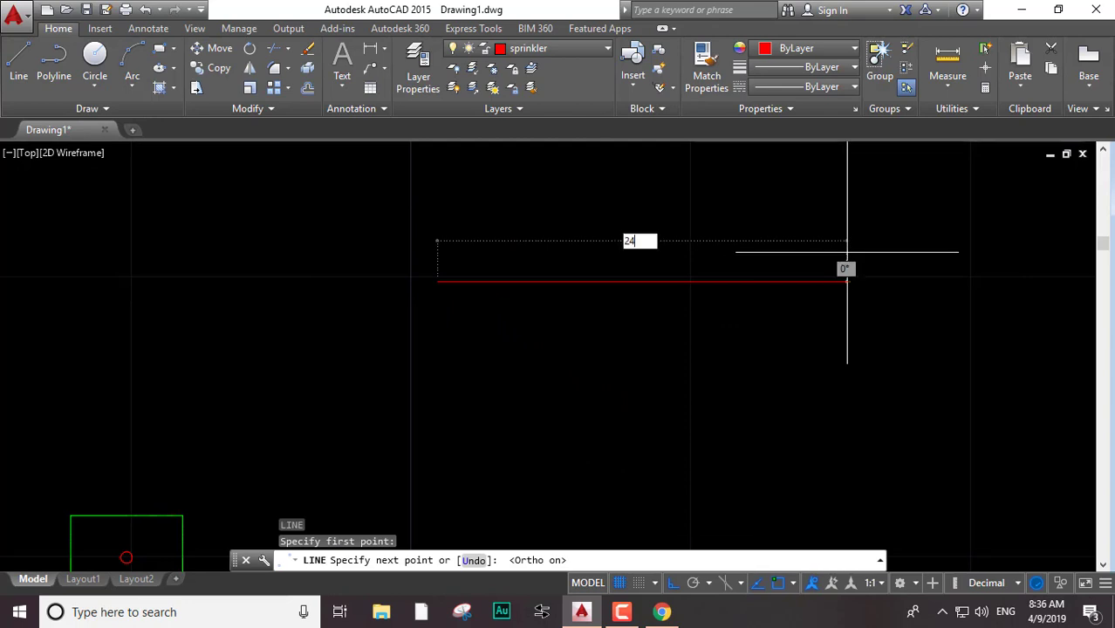
{"action": "key", "text": "Return"}
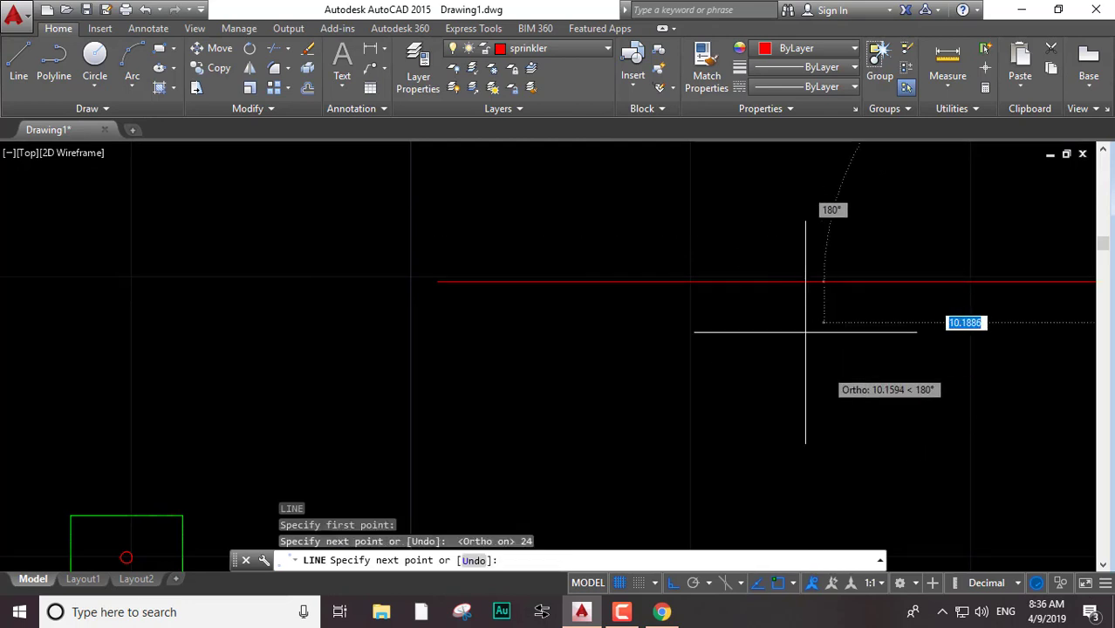
{"action": "scroll", "coordinate": [754, 291], "scroll_direction": "down", "scroll_amount": 5}
{"action": "type", "text": "9"}
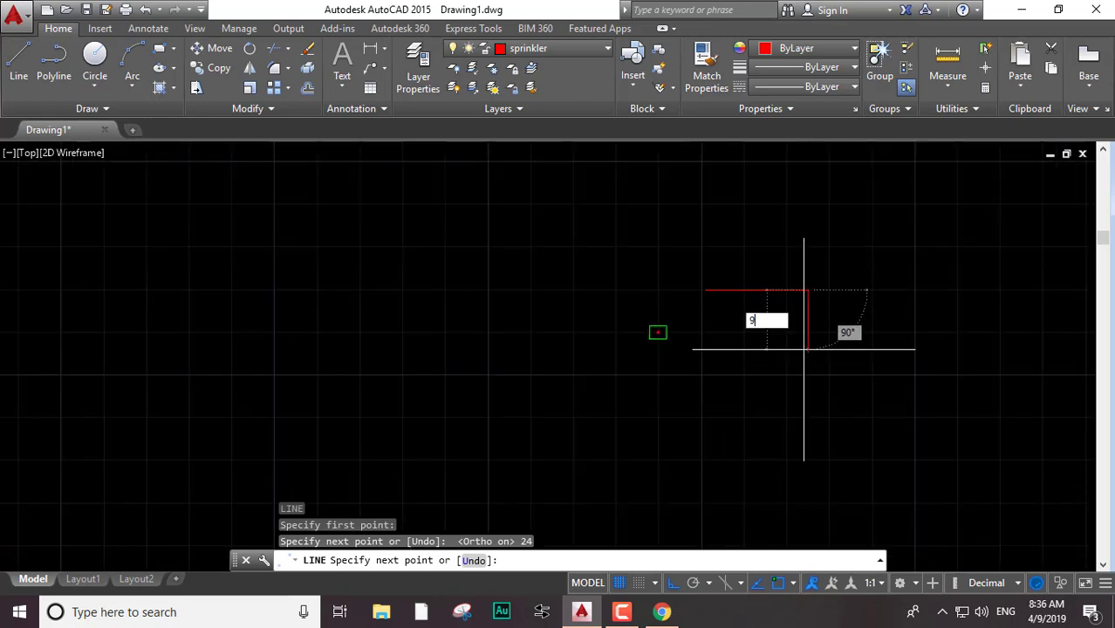
{"action": "key", "text": "Return"}
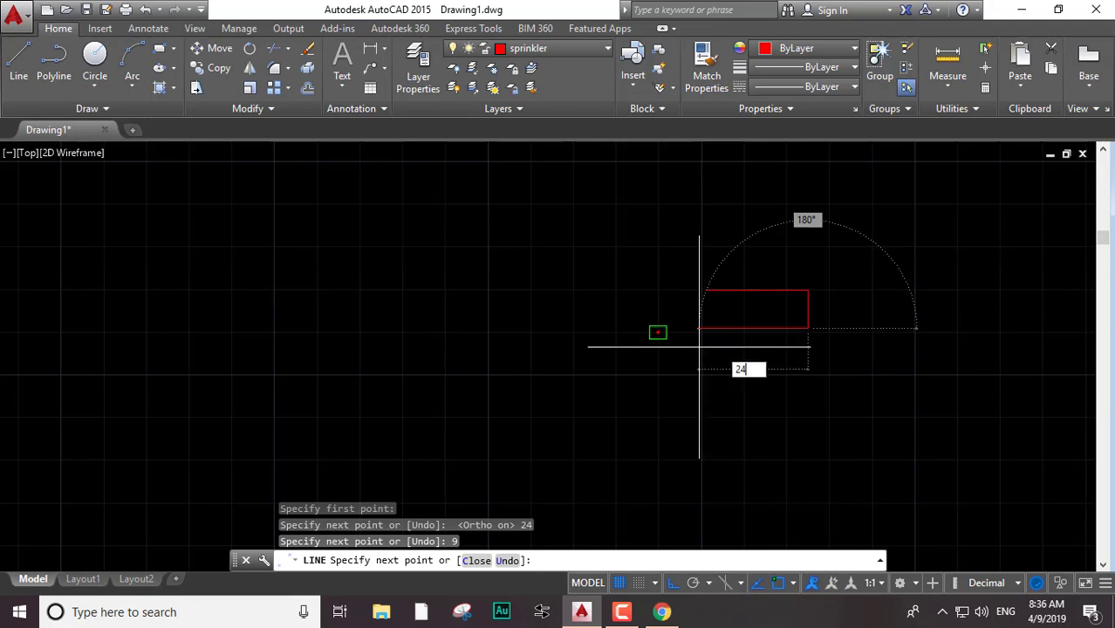
{"action": "key", "text": "Return"}
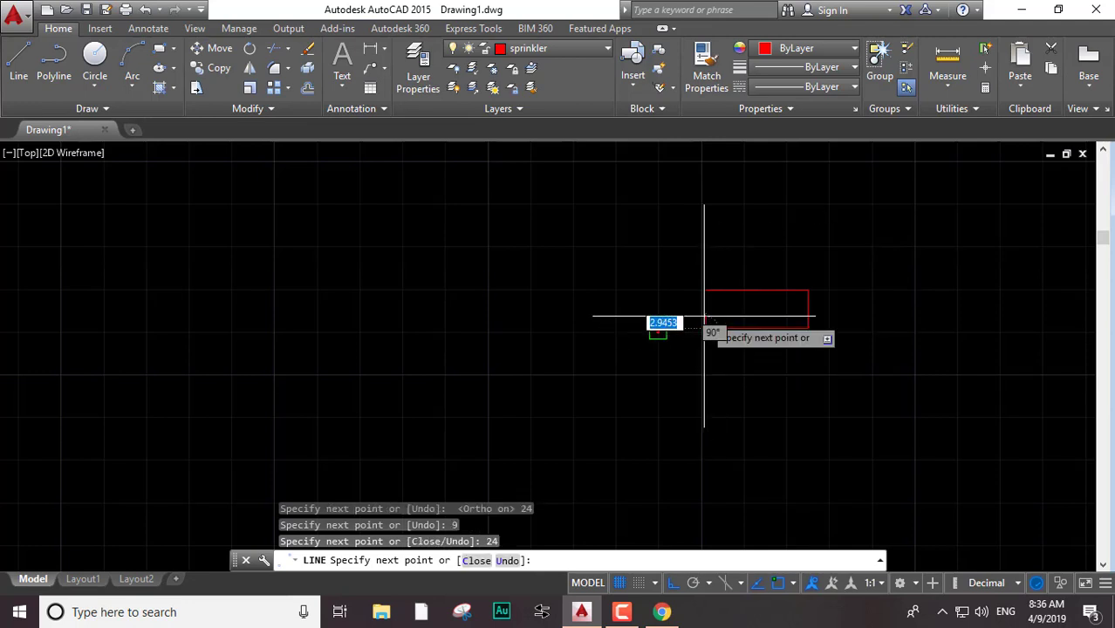
{"action": "scroll", "coordinate": [705, 317], "scroll_direction": "up", "scroll_amount": 3}
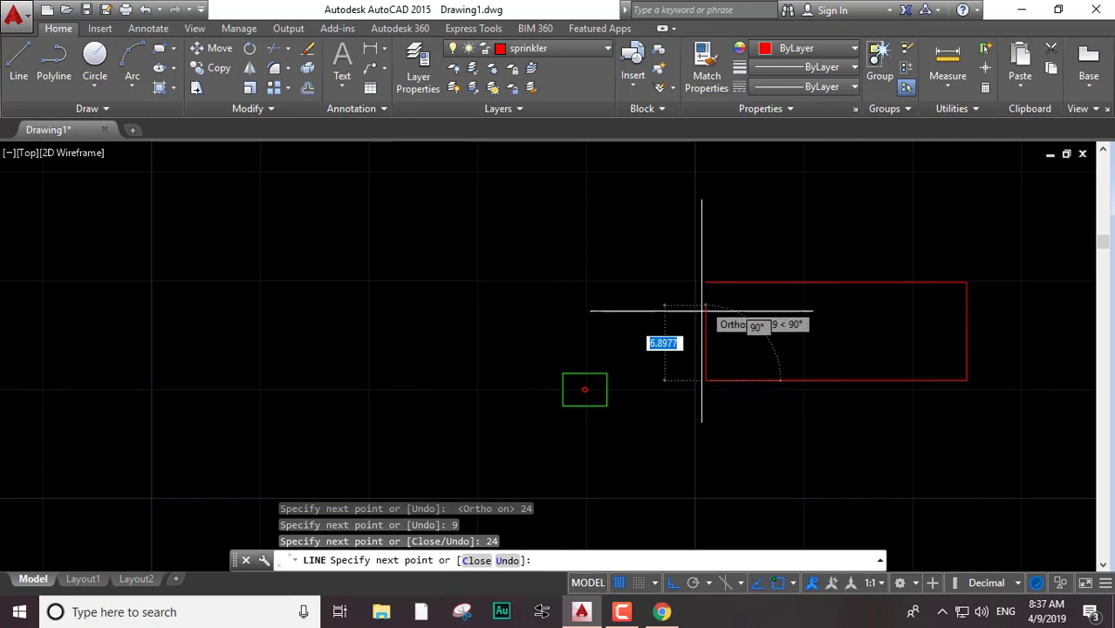
{"action": "type", "text": "c"}
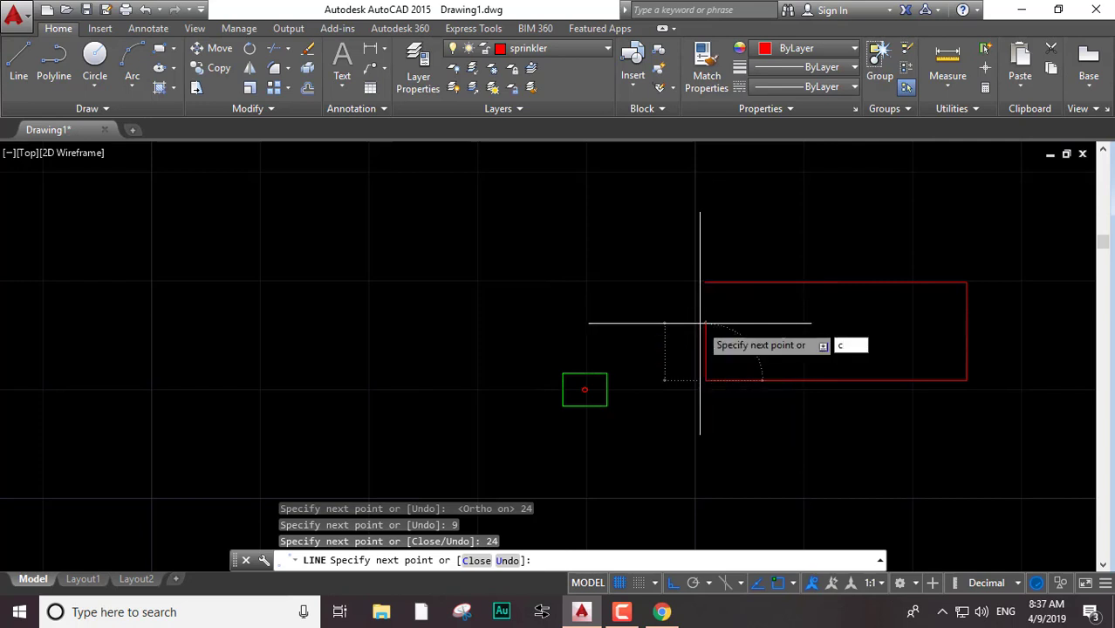
{"action": "key", "text": "Return"}
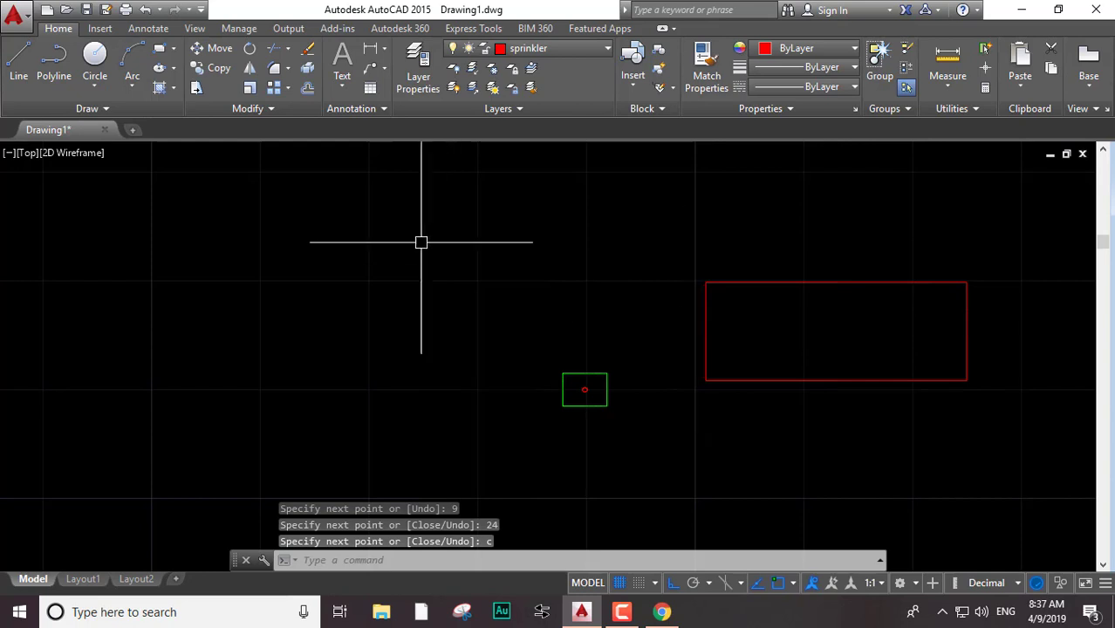
{"action": "key", "text": "Escape"}
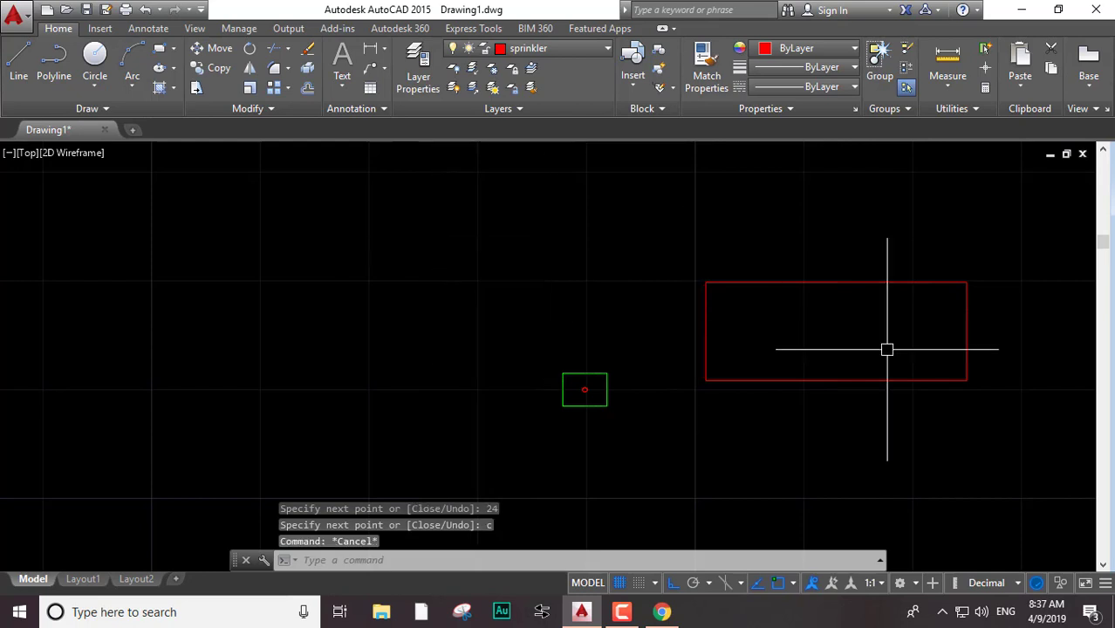
{"action": "mouse_move", "coordinate": [886, 346]}
{"action": "middle_mouse_down"}
{"action": "mouse_move", "coordinate": [571, 307]}
{"action": "mouse_move", "coordinate": [595, 315]}
{"action": "middle_mouse_up"}
On the dim layer, dimension the rectangle's 24-unit top edge above it
{"action": "scroll", "coordinate": [594, 288], "scroll_direction": "up", "scroll_amount": 4}
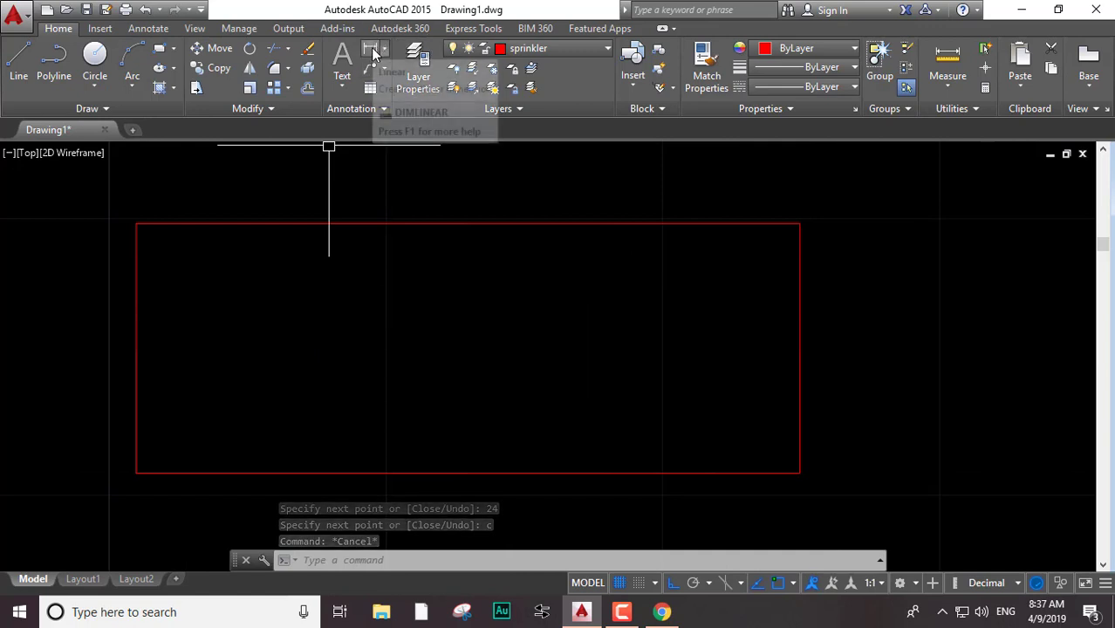
{"action": "left_click", "coordinate": [370, 49]}
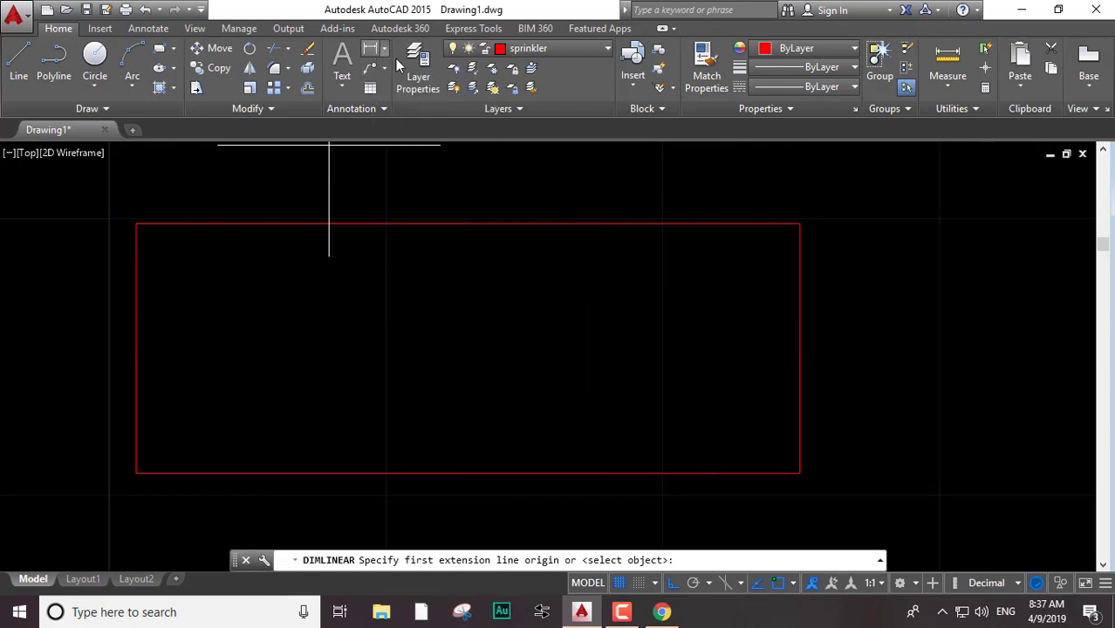
{"action": "left_click", "coordinate": [534, 49]}
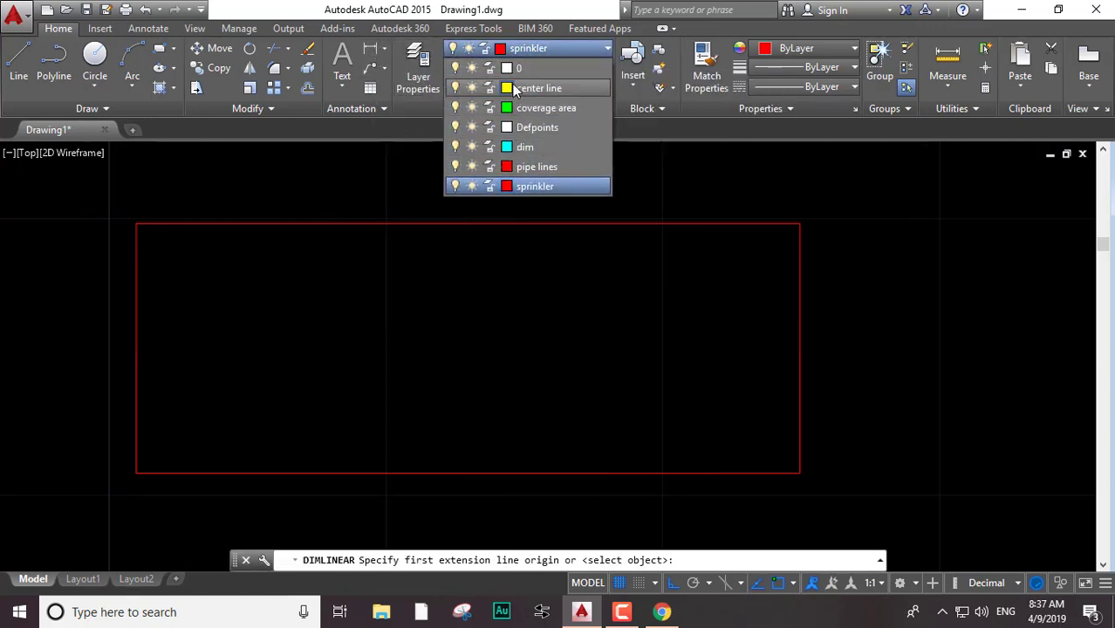
{"action": "left_click", "coordinate": [525, 147]}
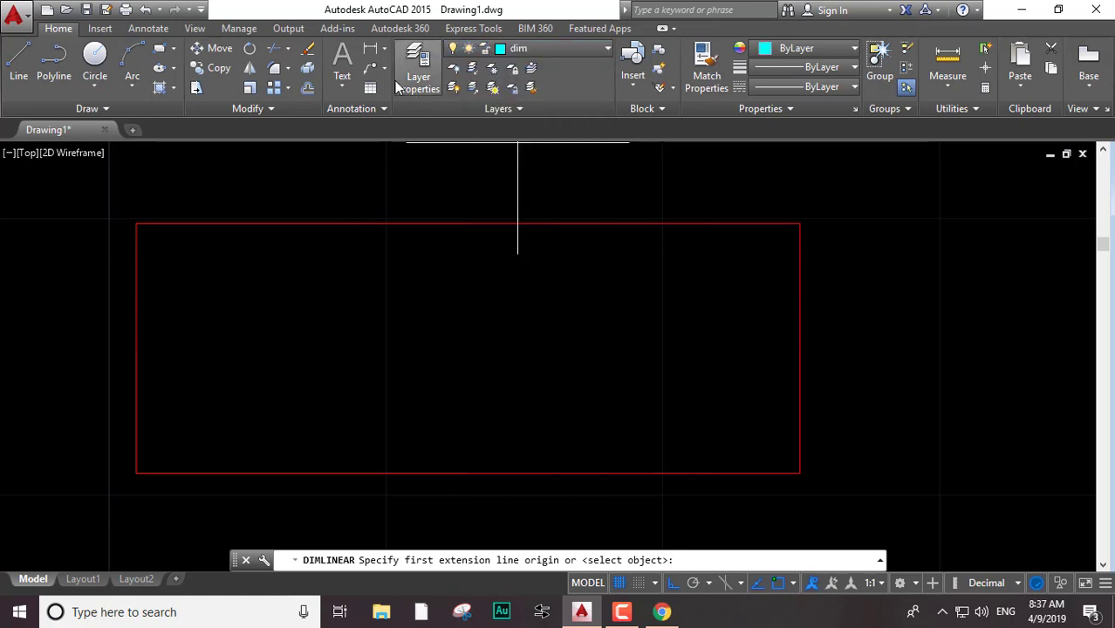
{"action": "left_click", "coordinate": [371, 49]}
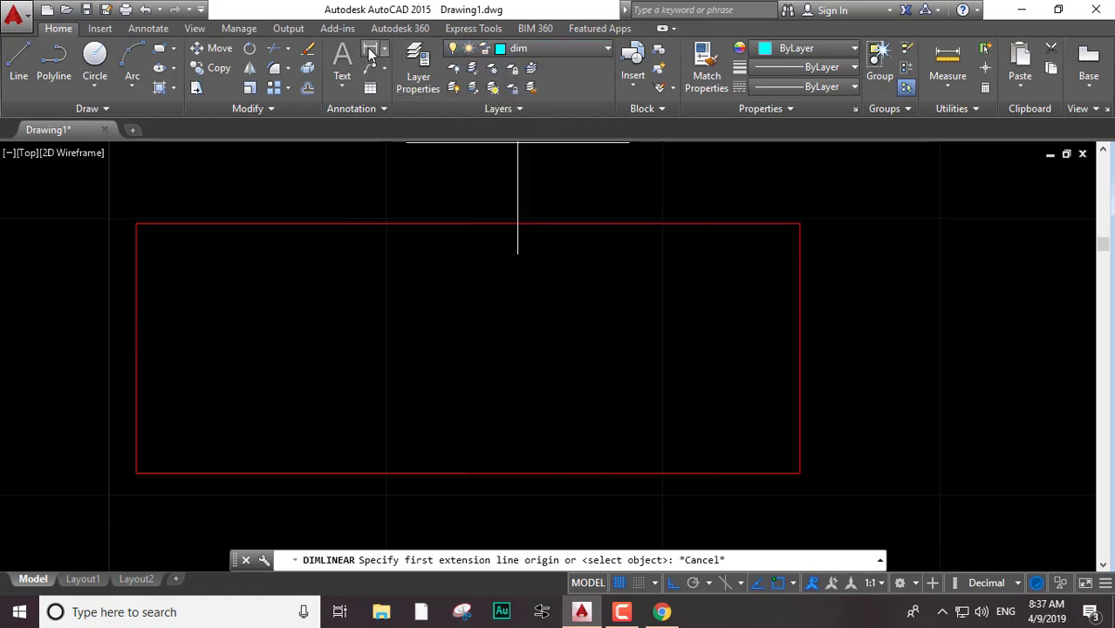
{"action": "left_click", "coordinate": [800, 224]}
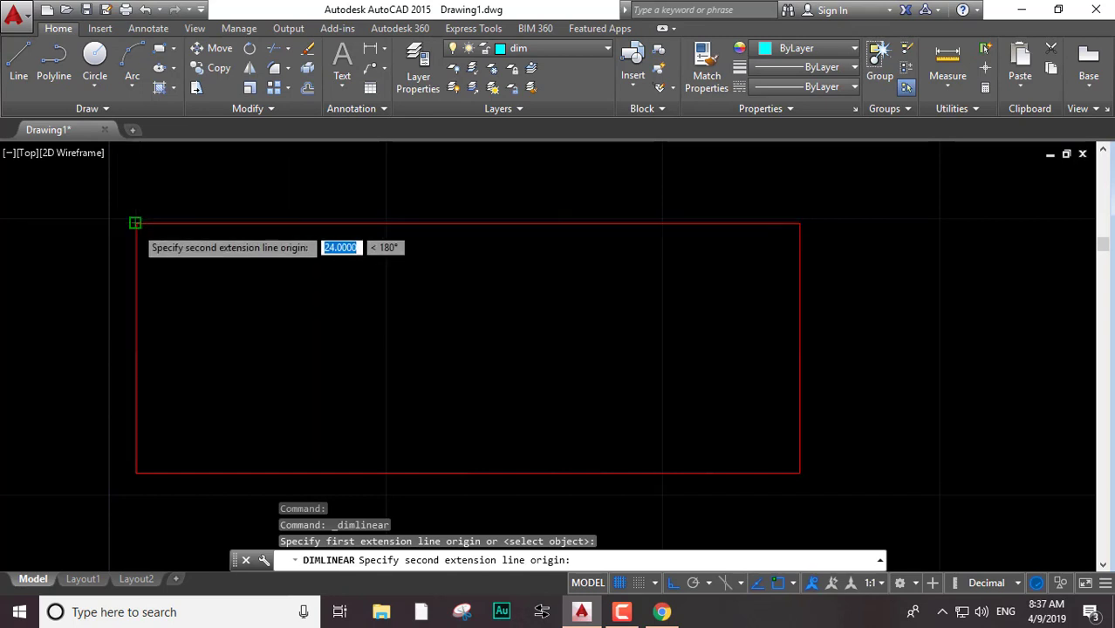
{"action": "left_click", "coordinate": [135, 223]}
{"action": "left_click", "coordinate": [137, 196]}
{"action": "key", "text": "Escape"}
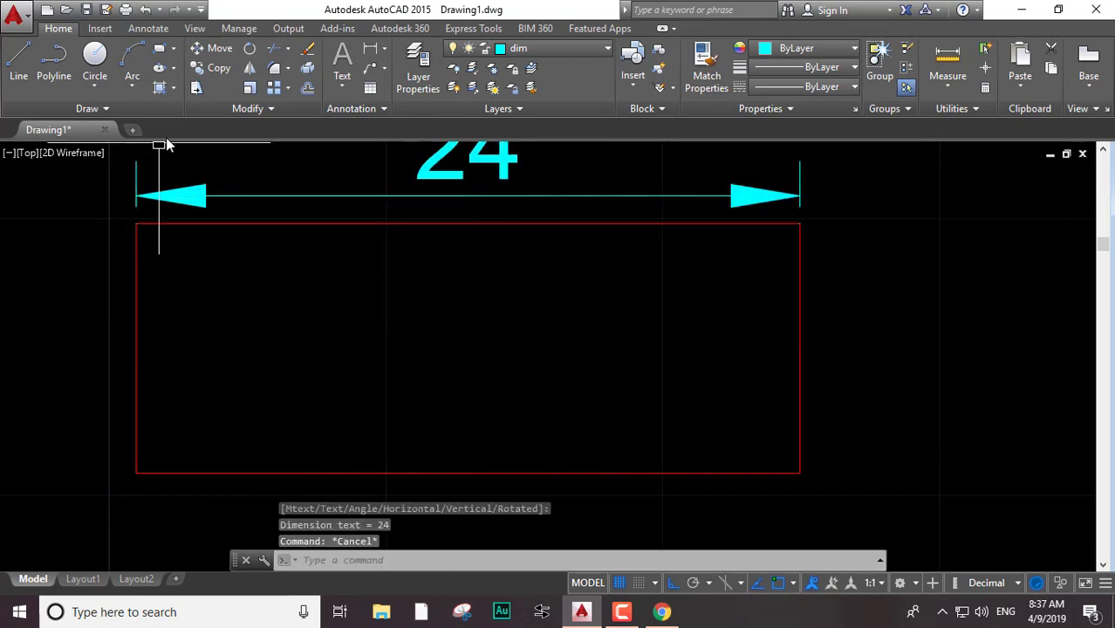
Add the 9-unit vertical dimension along the rectangle's left side
{"action": "key", "text": "Return"}
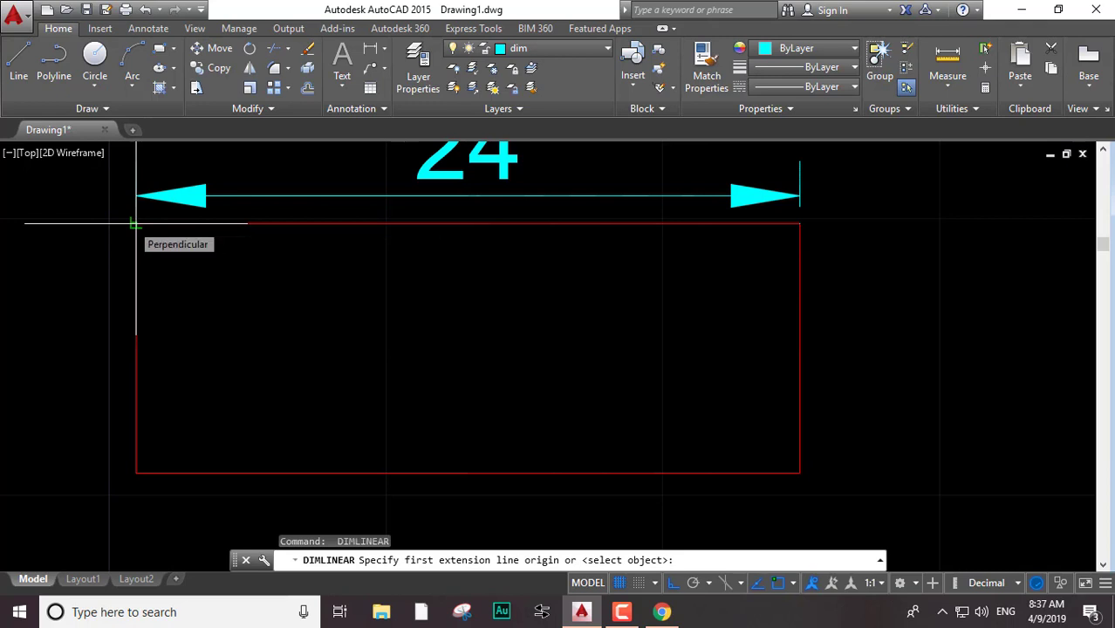
{"action": "key", "text": "Escape"}
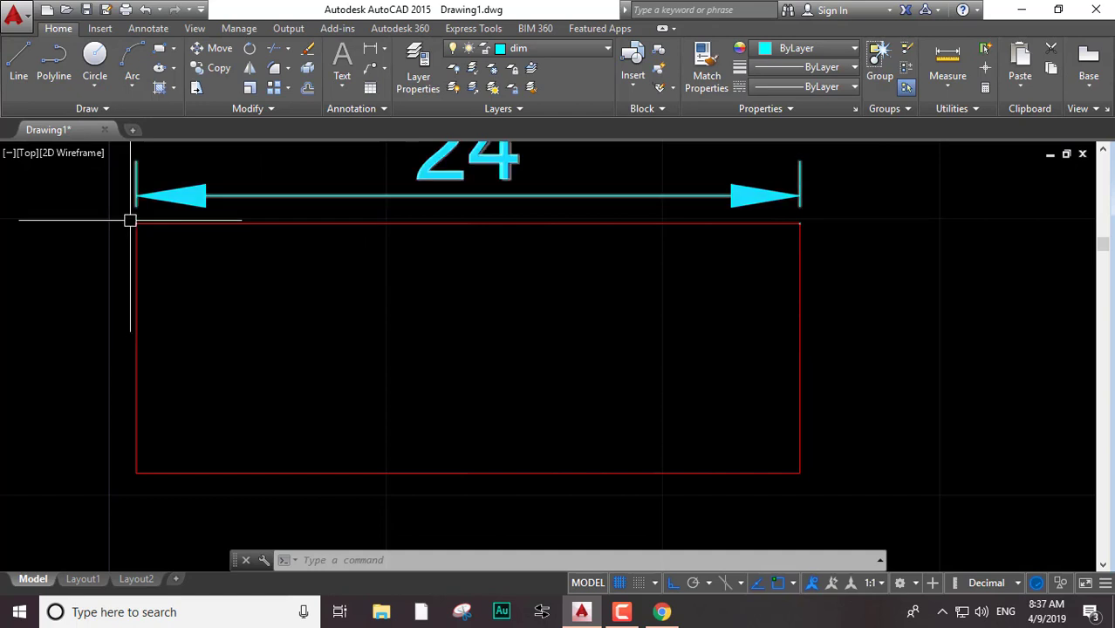
{"action": "key", "text": "Return"}
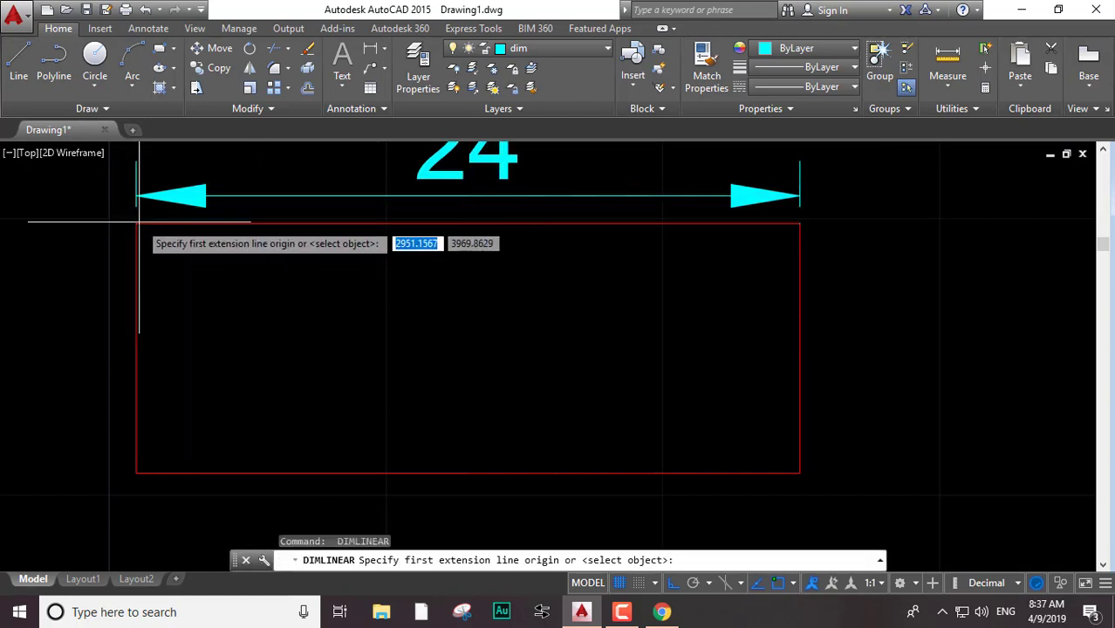
{"action": "left_click", "coordinate": [135, 224]}
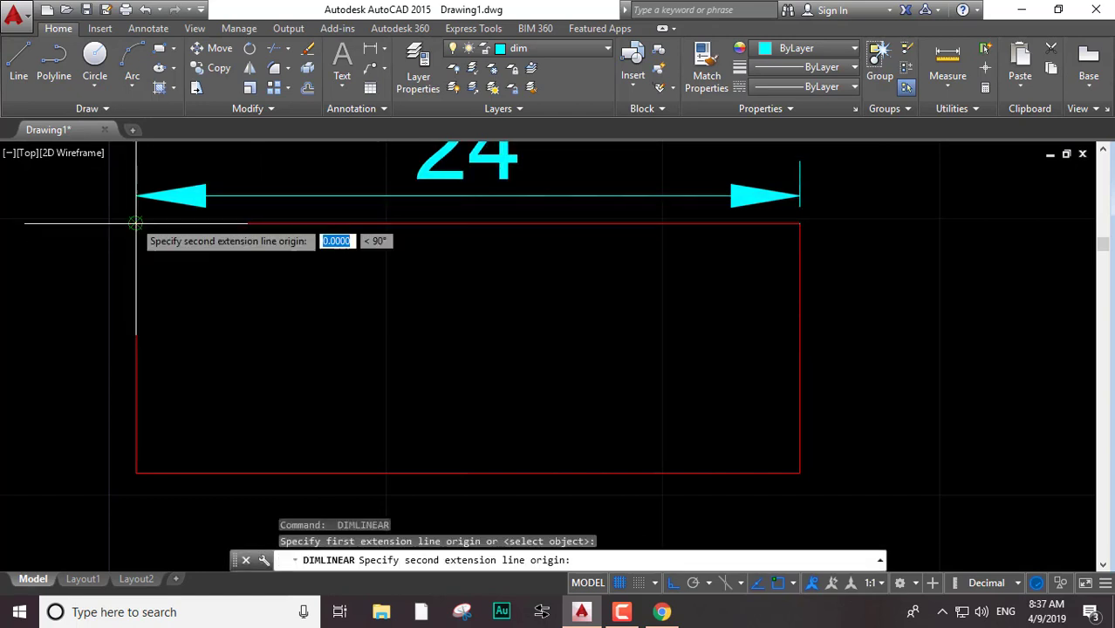
{"action": "left_click", "coordinate": [136, 472]}
{"action": "left_click", "coordinate": [99, 472]}
{"action": "key", "text": "Escape"}
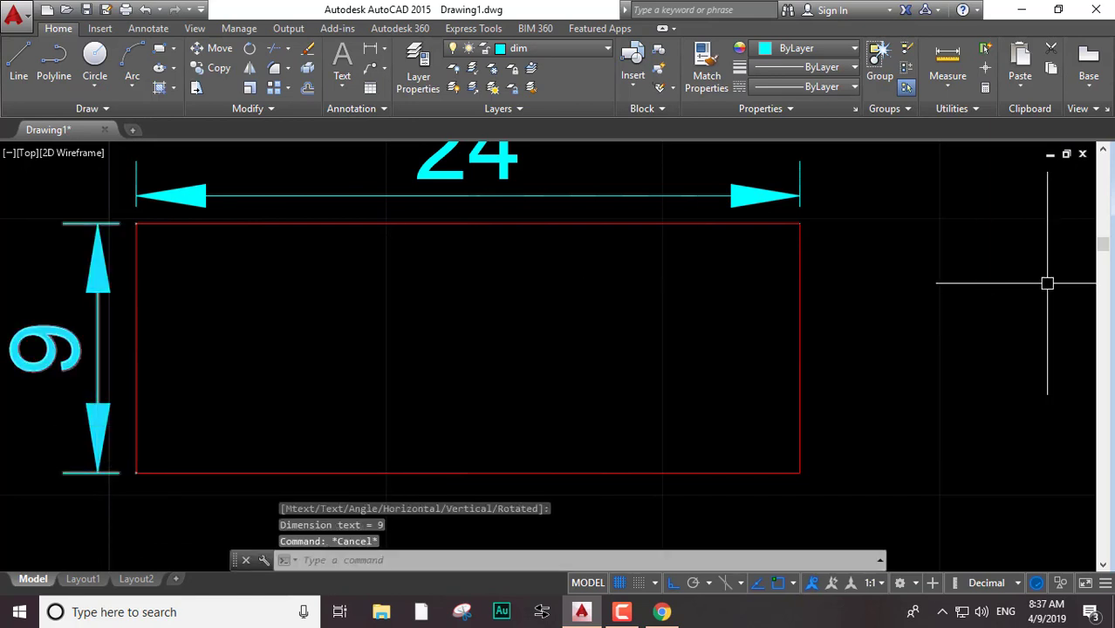
{"action": "mouse_move", "coordinate": [448, 351]}
{"action": "middle_mouse_down"}
{"action": "mouse_move", "coordinate": [587, 385]}
{"action": "mouse_move", "coordinate": [557, 341]}
{"action": "middle_mouse_up"}
{"action": "scroll", "coordinate": [577, 364], "scroll_direction": "down", "scroll_amount": 2}
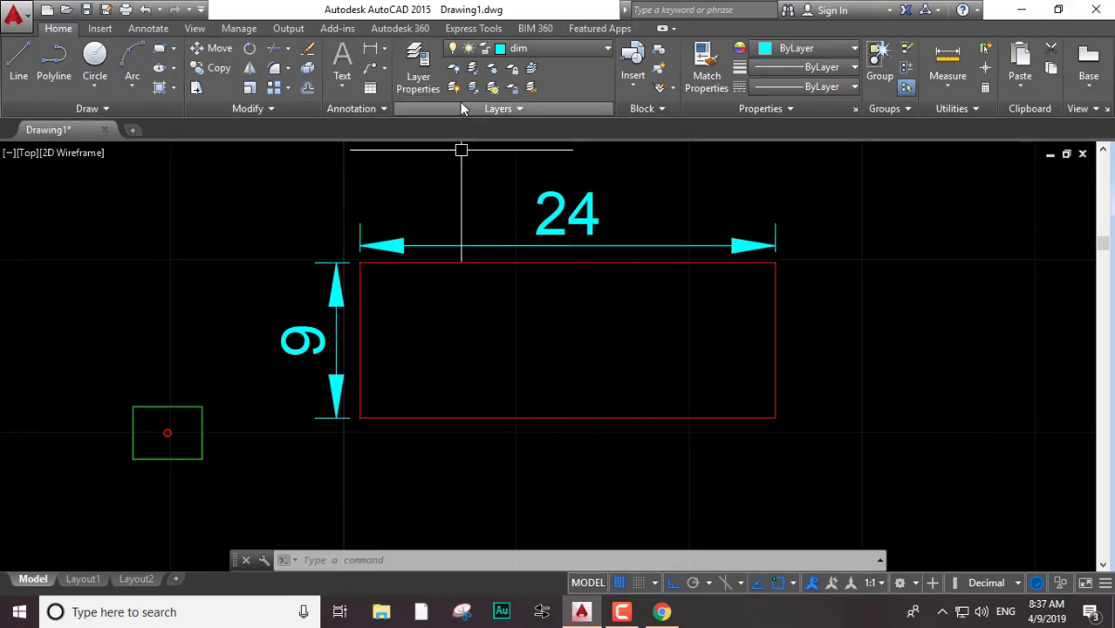
Make 'pipe lines' the current layer and draw a horizontal line across the rectangle
{"action": "left_click", "coordinate": [532, 52]}
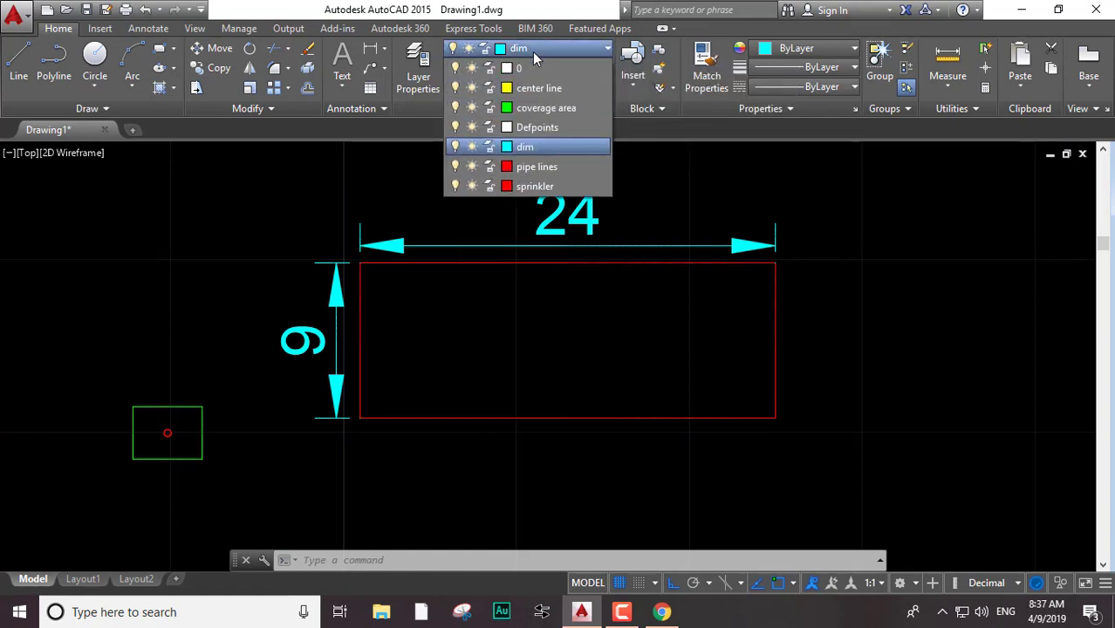
{"action": "left_click", "coordinate": [526, 168]}
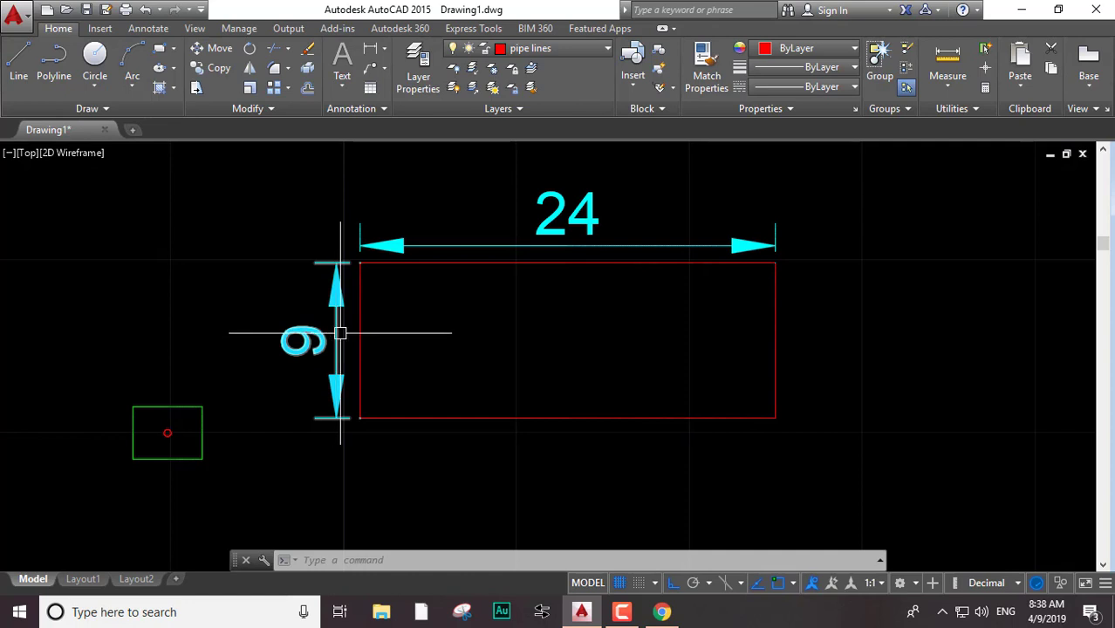
{"action": "type", "text": "l"}
{"action": "key", "text": "Return"}
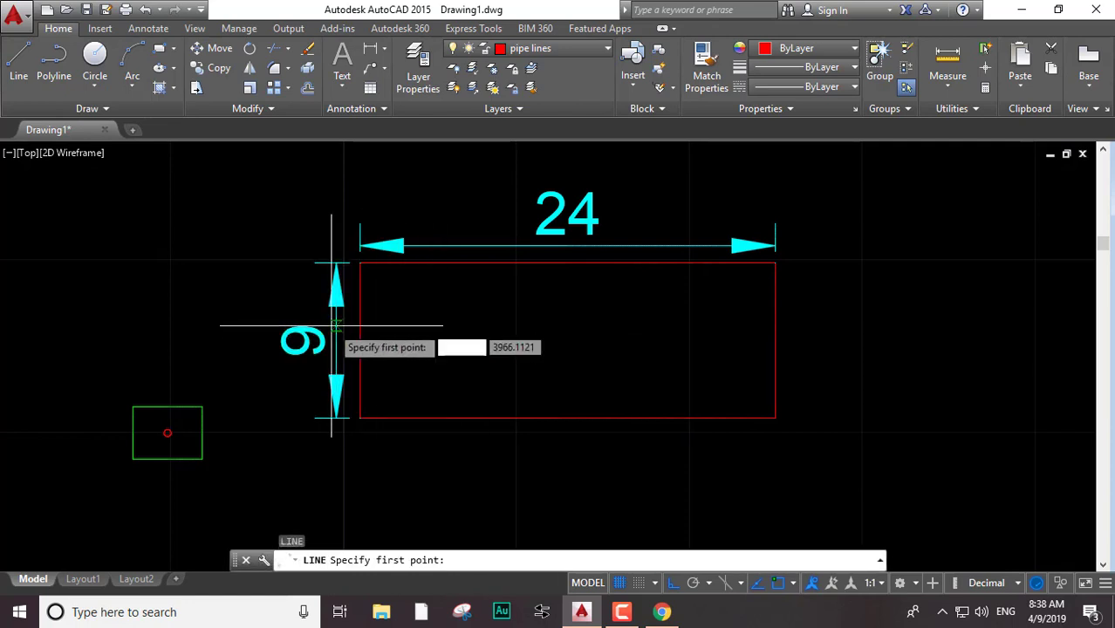
{"action": "left_click", "coordinate": [359, 312]}
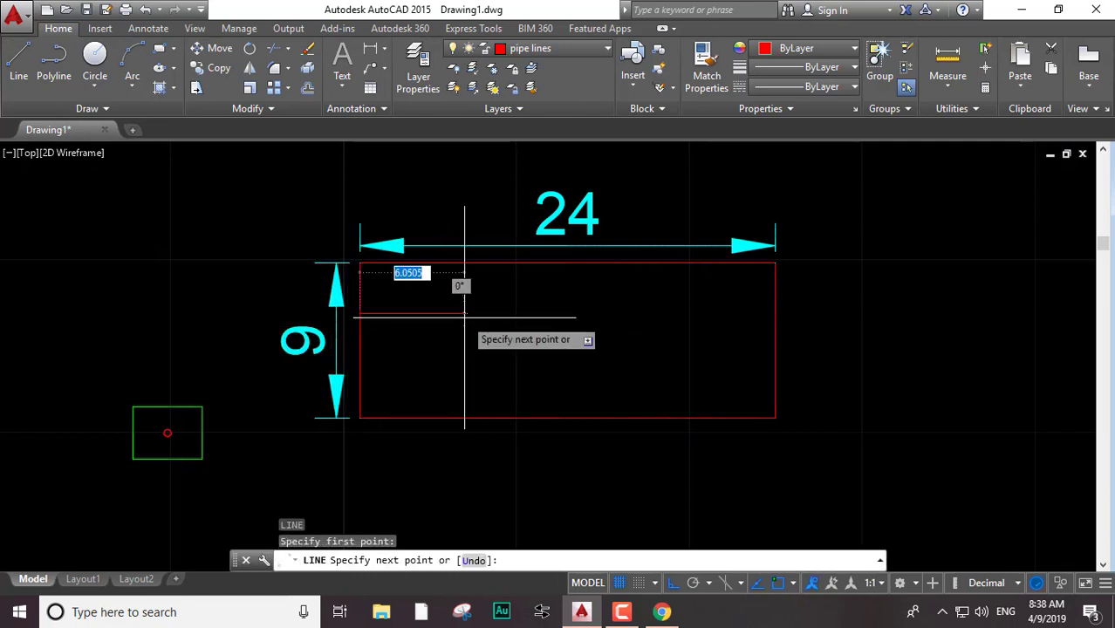
{"action": "left_click", "coordinate": [776, 314]}
{"action": "key", "text": "Escape"}
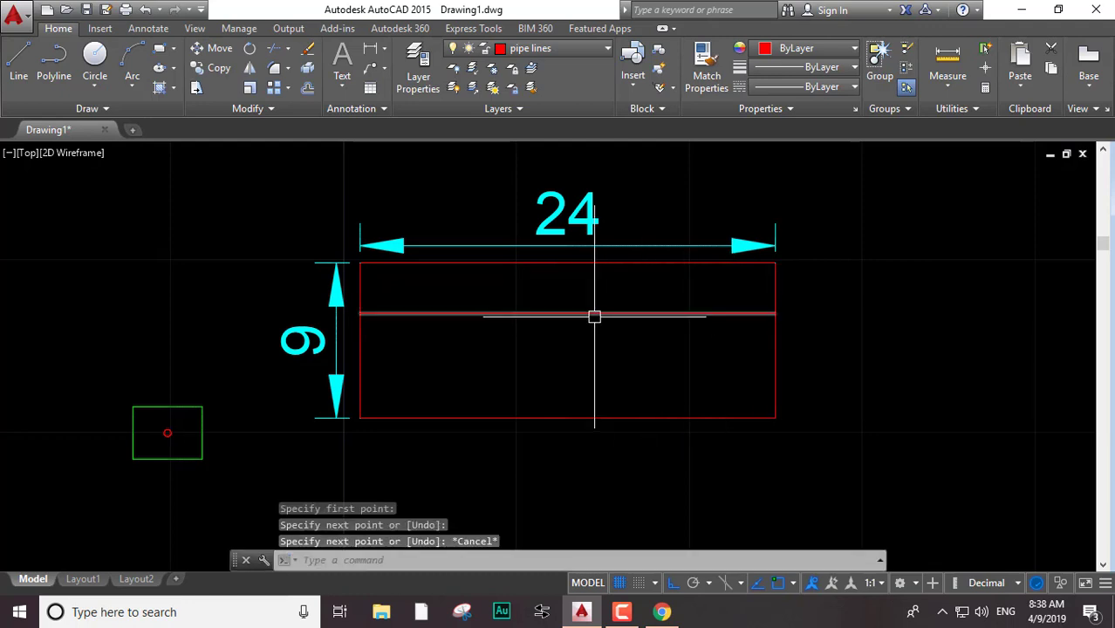
Draw a vertical line from the rectangle's top edge to its bottom edge
{"action": "key", "text": "Return"}
{"action": "left_click", "coordinate": [625, 262]}
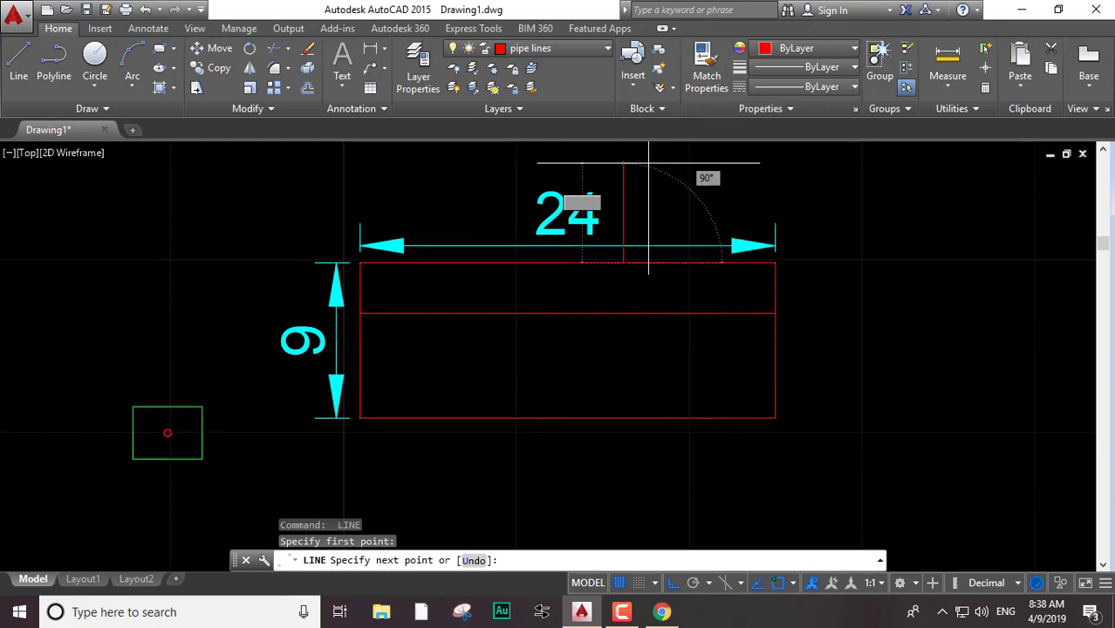
{"action": "left_click", "coordinate": [623, 418]}
{"action": "key", "text": "Escape"}
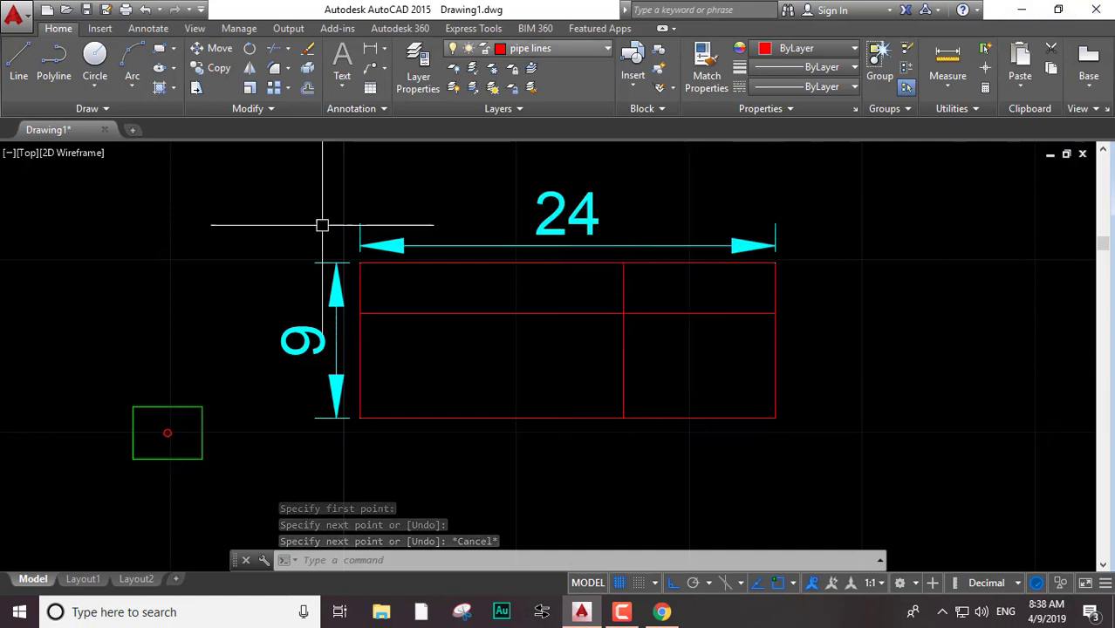
{"action": "mouse_move", "coordinate": [236, 287]}
{"action": "middle_mouse_down"}
{"action": "mouse_move", "coordinate": [264, 314]}
{"action": "mouse_move", "coordinate": [159, 314]}
{"action": "middle_mouse_up"}
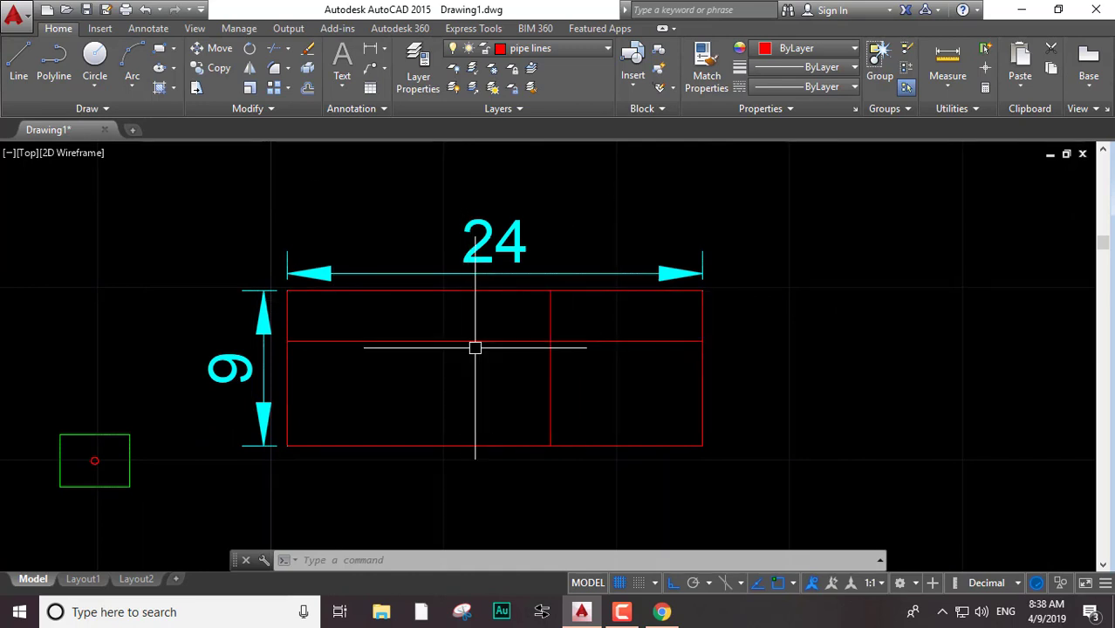
{"action": "scroll", "coordinate": [476, 347], "scroll_direction": "up", "scroll_amount": 2}
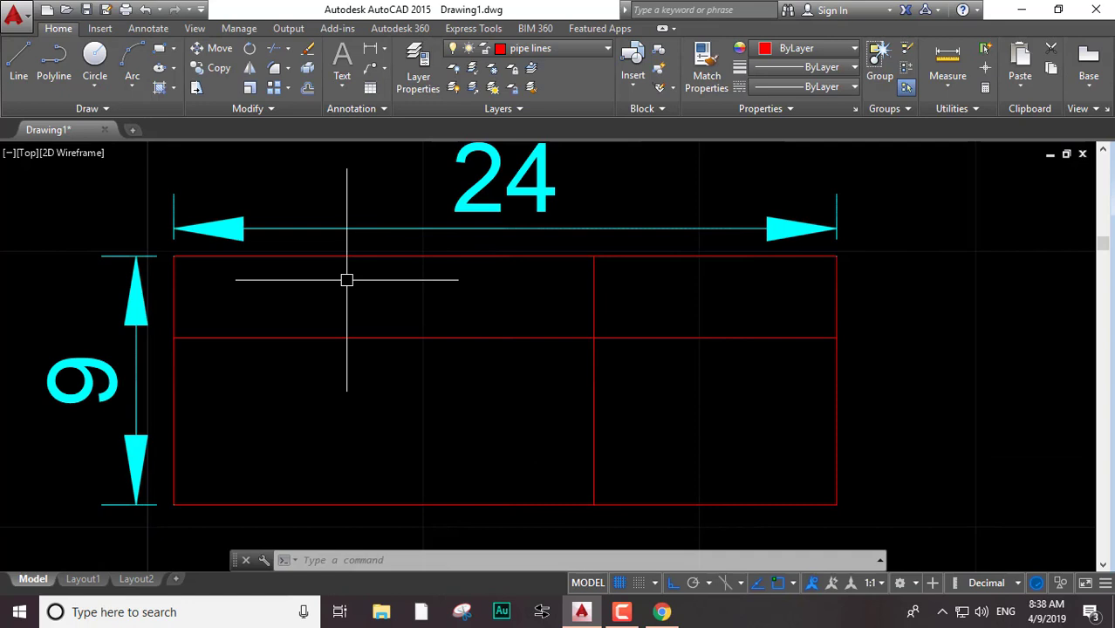
Divide the middle horizontal pipe line into 12 segments, placing aligned spr blocks at each division
{"action": "type", "text": "div"}
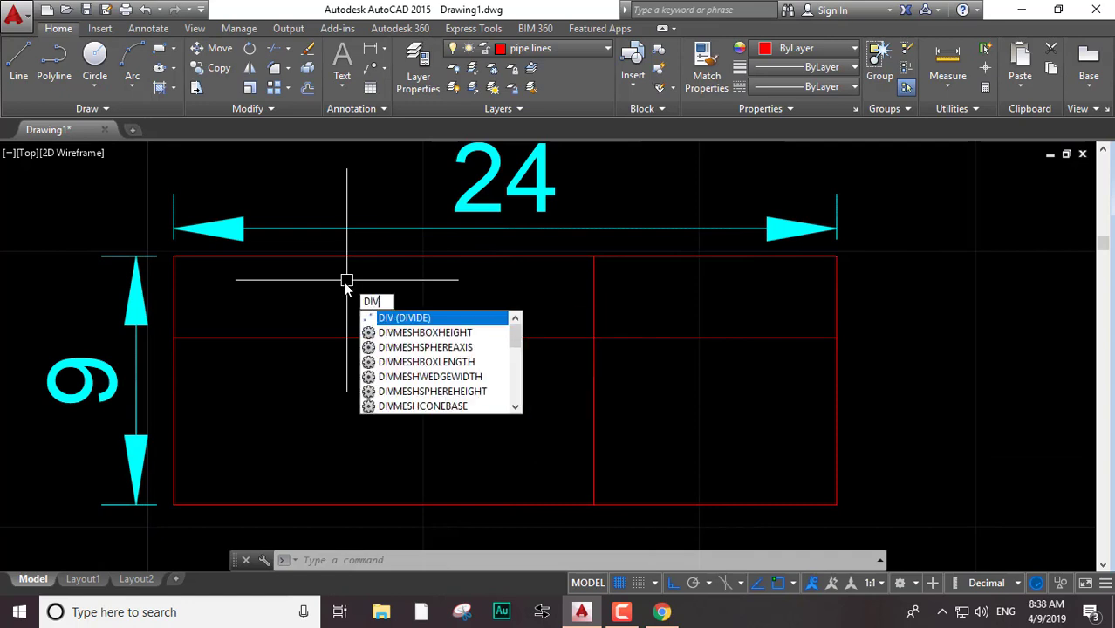
{"action": "key", "text": "Return"}
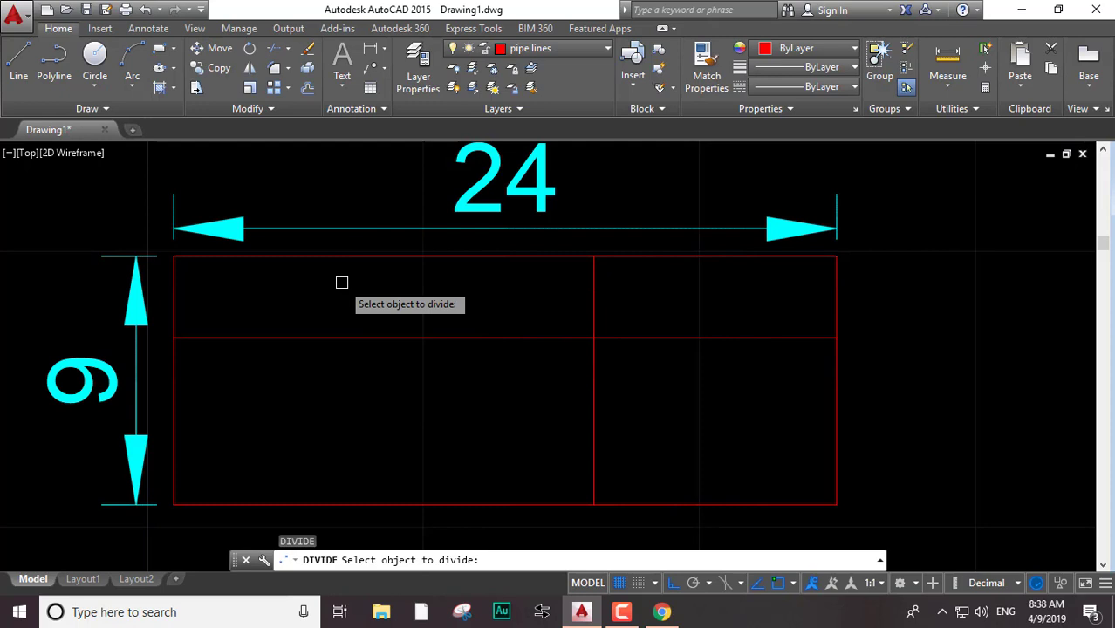
{"action": "left_click", "coordinate": [442, 340]}
{"action": "type", "text": "b"}
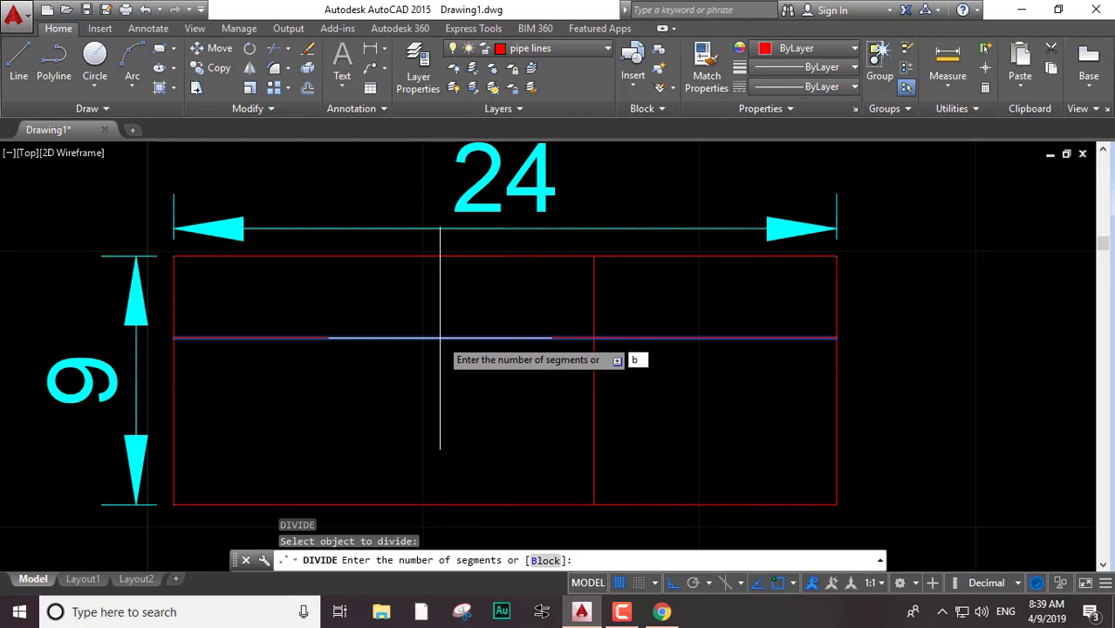
{"action": "key", "text": "Return"}
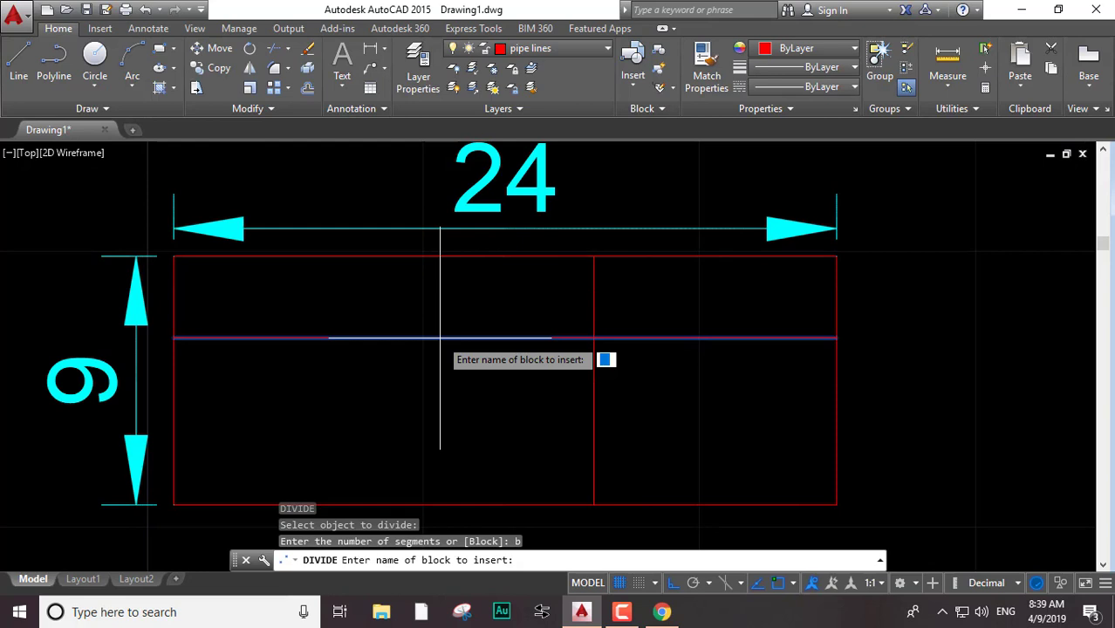
{"action": "scroll", "coordinate": [311, 340], "scroll_direction": "down", "scroll_amount": 5}
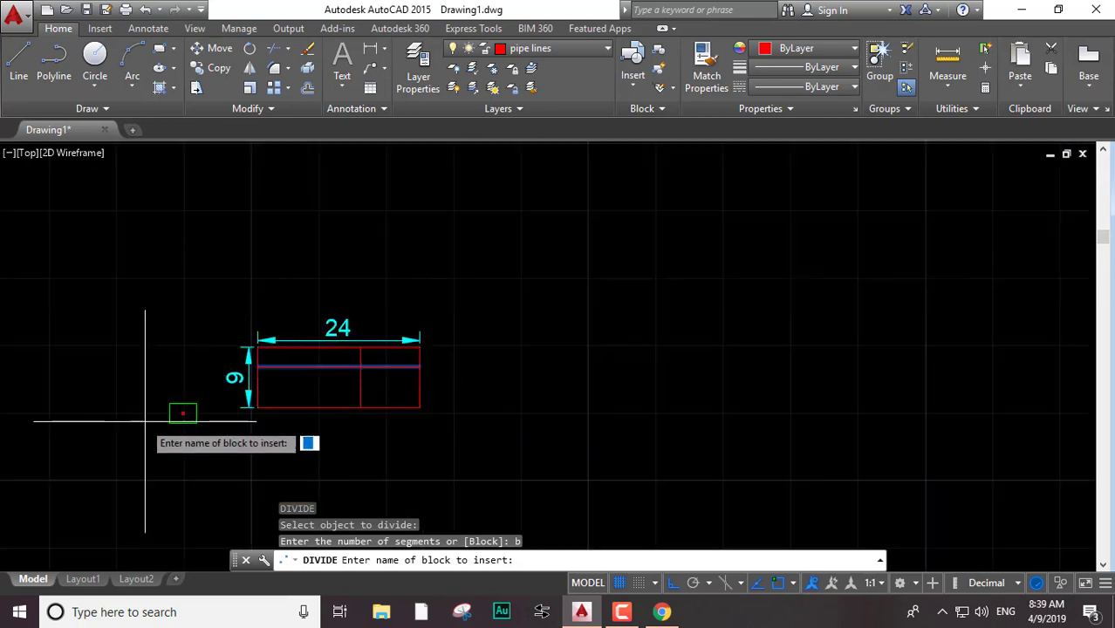
{"action": "scroll", "coordinate": [166, 405], "scroll_direction": "up", "scroll_amount": 2}
{"action": "scroll", "coordinate": [175, 405], "scroll_direction": "up", "scroll_amount": 4}
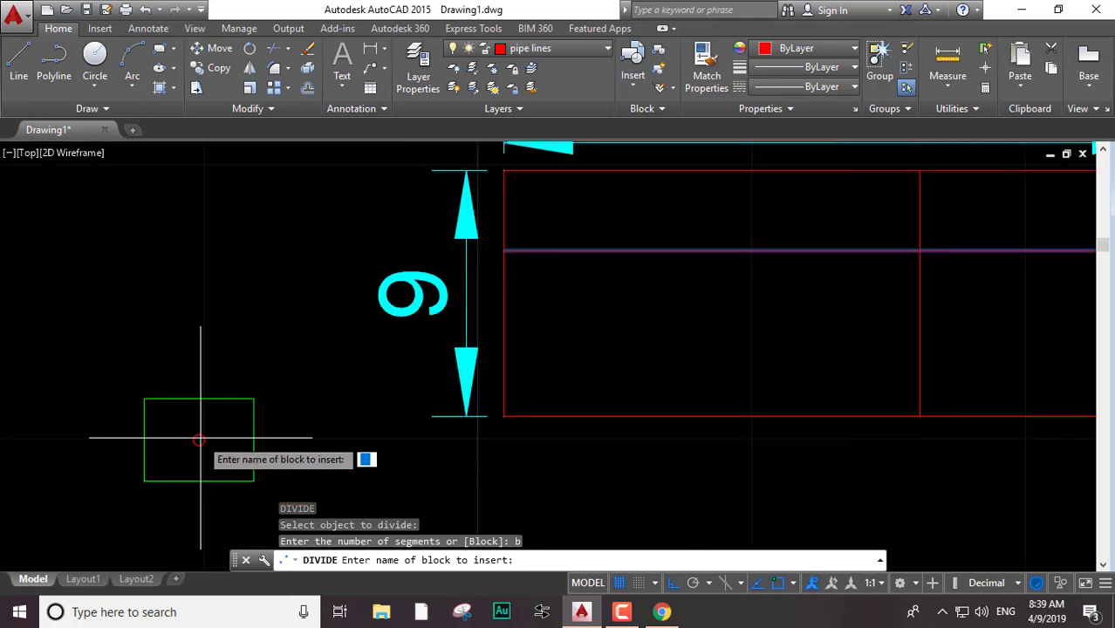
{"action": "scroll", "coordinate": [521, 307], "scroll_direction": "down", "scroll_amount": 5}
{"action": "scroll", "coordinate": [522, 307], "scroll_direction": "up", "scroll_amount": 2}
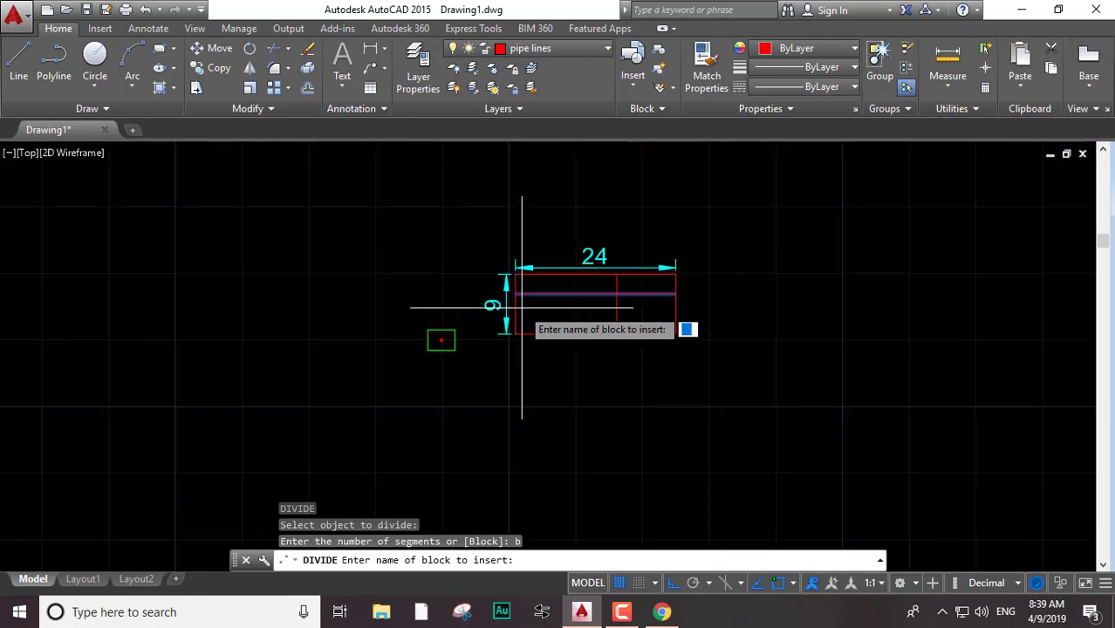
{"action": "scroll", "coordinate": [521, 307], "scroll_direction": "up", "scroll_amount": 4}
{"action": "type", "text": "spr"}
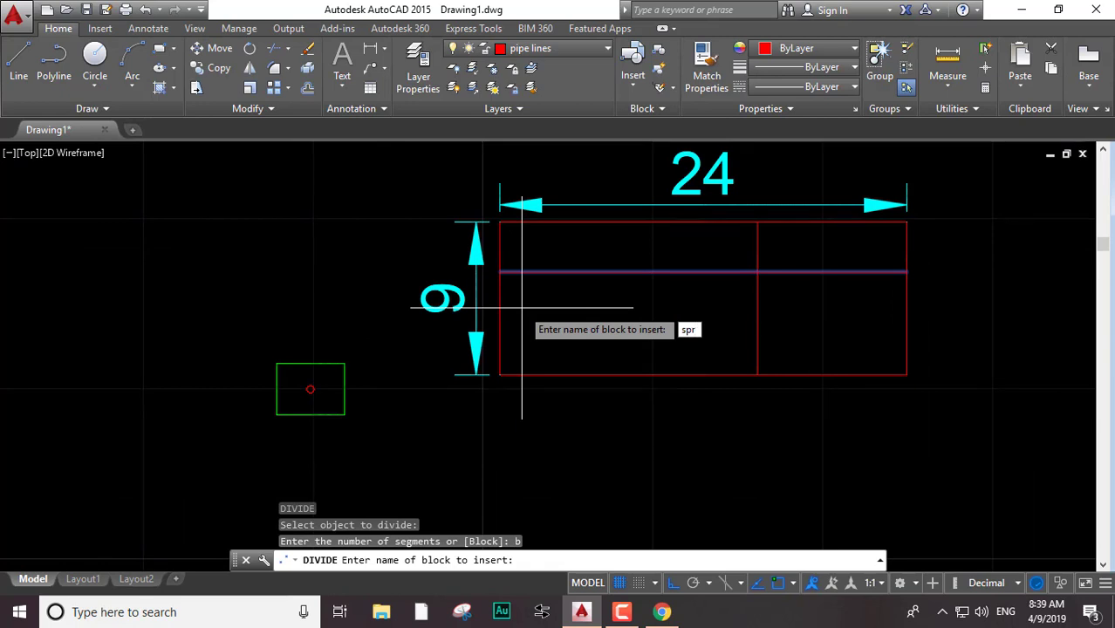
{"action": "key", "text": "Return"}
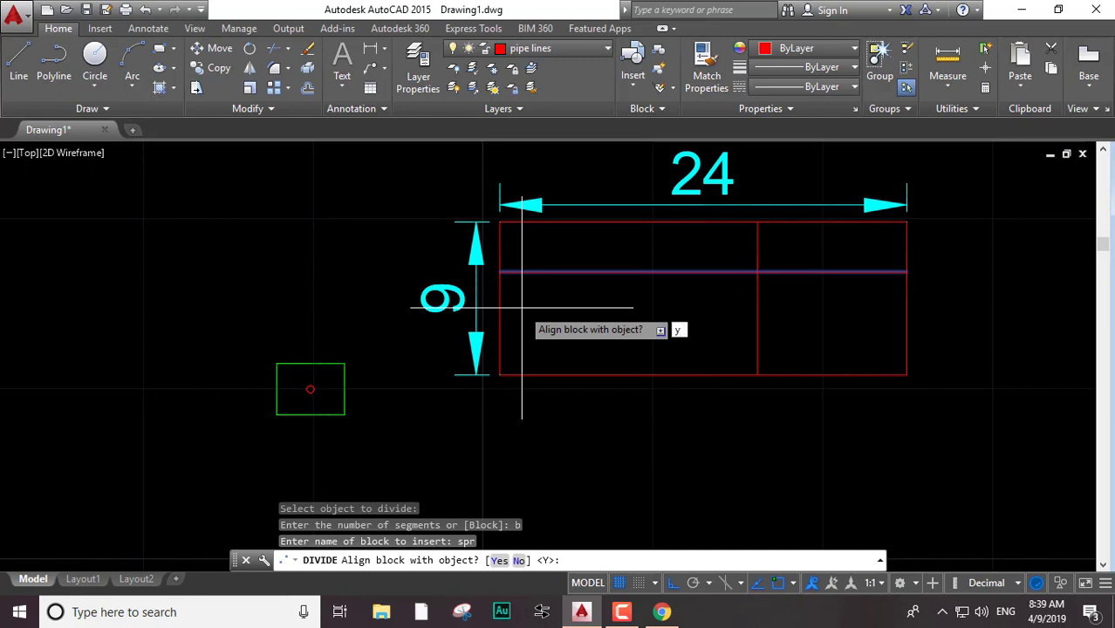
{"action": "key", "text": "Return"}
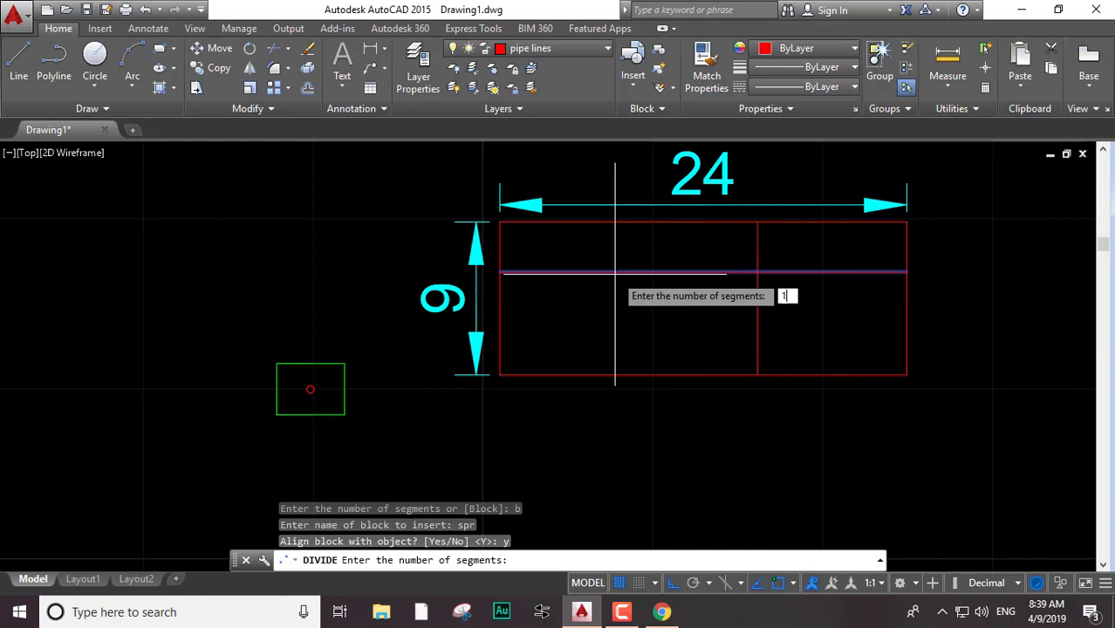
{"action": "type", "text": "2"}
{"action": "key", "text": "Return"}
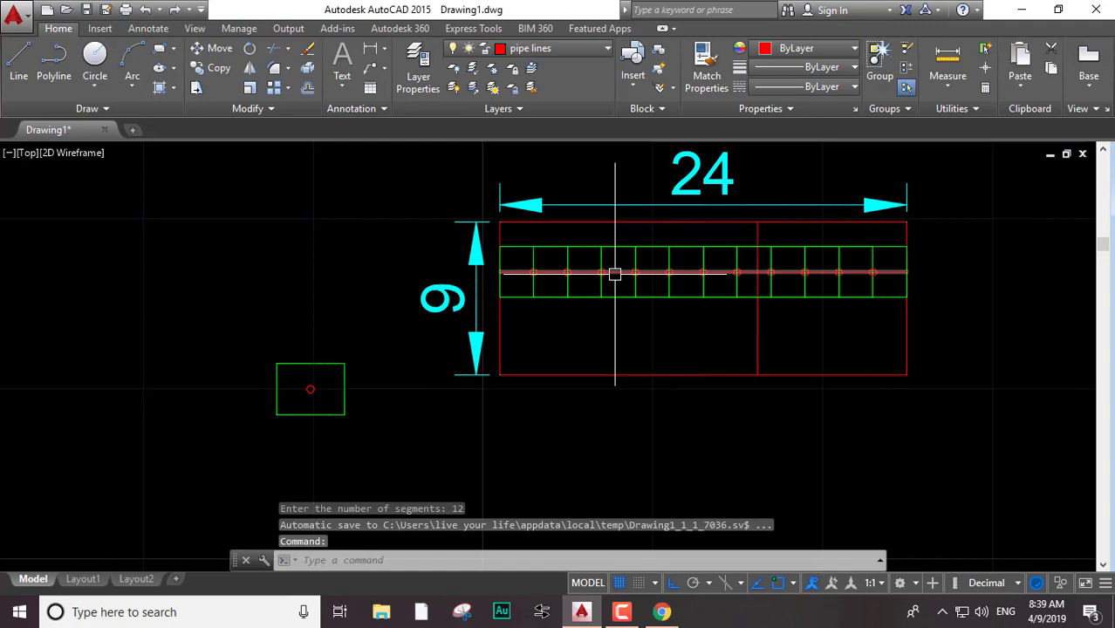
Turn off the 'coverage area' layer in the layer list so its green outlines disappear
{"action": "scroll", "coordinate": [834, 264], "scroll_direction": "up", "scroll_amount": 3}
{"action": "scroll", "coordinate": [834, 263], "scroll_direction": "down", "scroll_amount": 2}
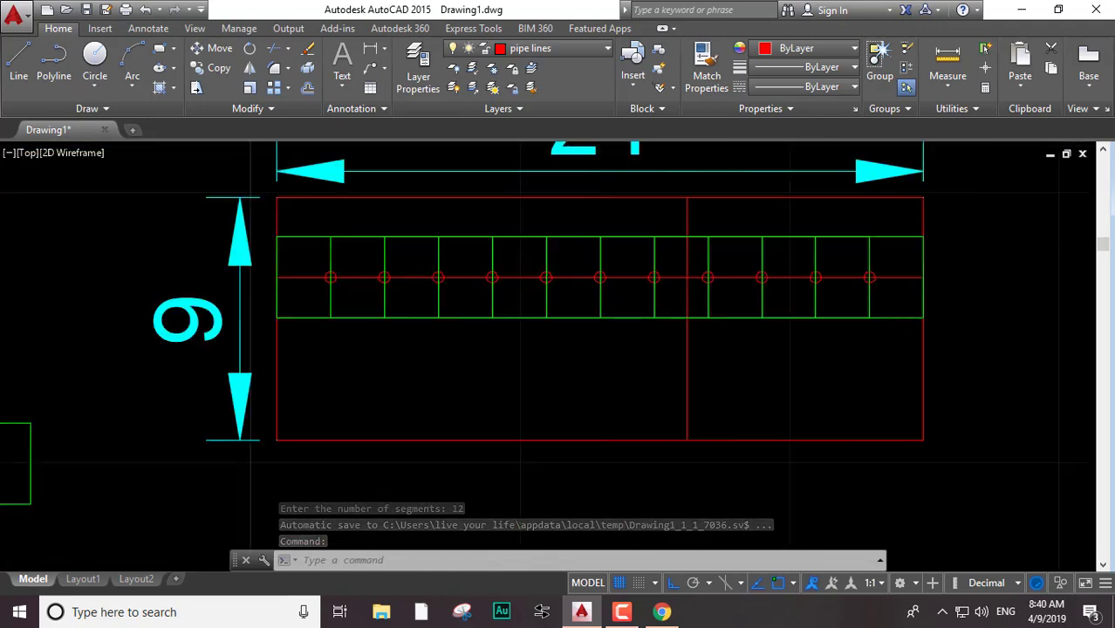
{"action": "scroll", "coordinate": [789, 271], "scroll_direction": "down", "scroll_amount": 2}
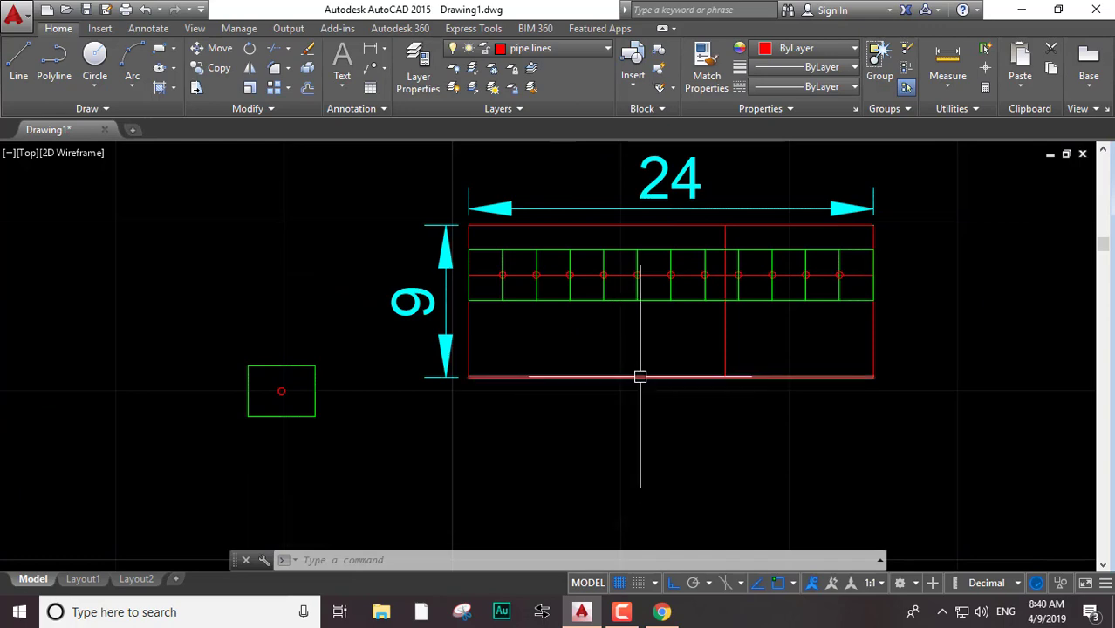
{"action": "scroll", "coordinate": [663, 262], "scroll_direction": "up", "scroll_amount": 2}
{"action": "scroll", "coordinate": [657, 270], "scroll_direction": "up", "scroll_amount": 2}
{"action": "scroll", "coordinate": [832, 332], "scroll_direction": "down", "scroll_amount": 2}
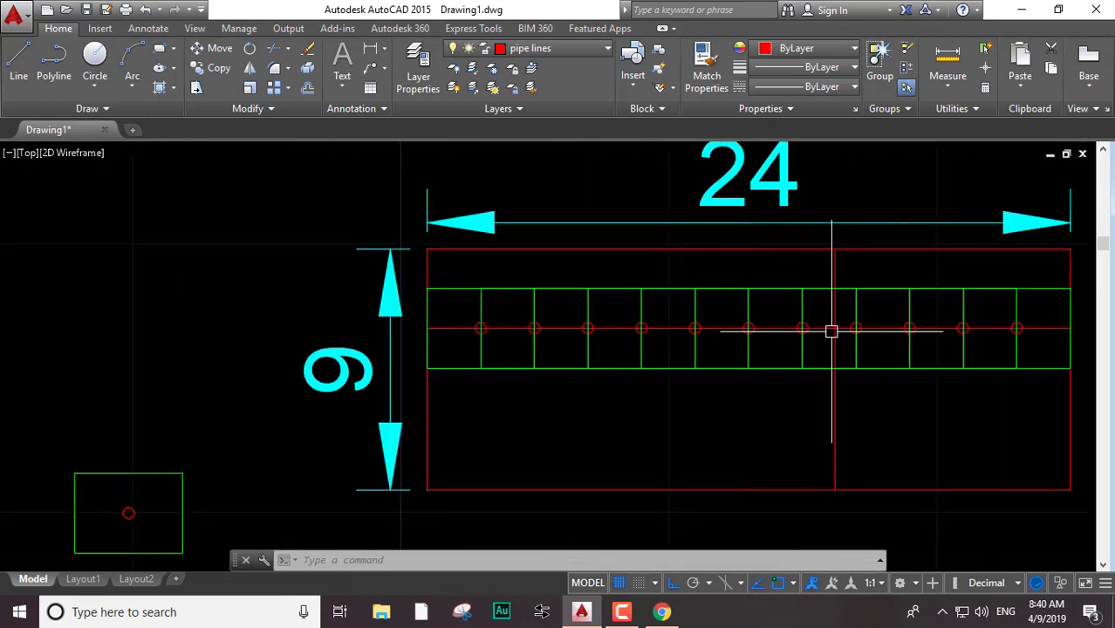
{"action": "middle_click_drag", "start_coordinate": [871, 381], "coordinate": [665, 366]}
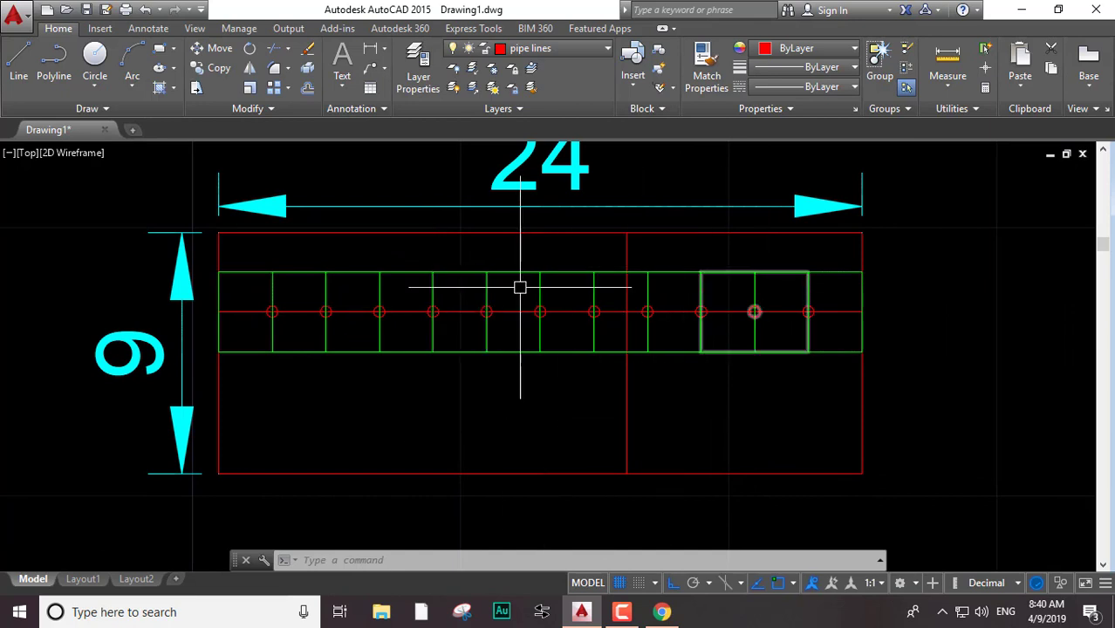
{"action": "left_click", "coordinate": [551, 48]}
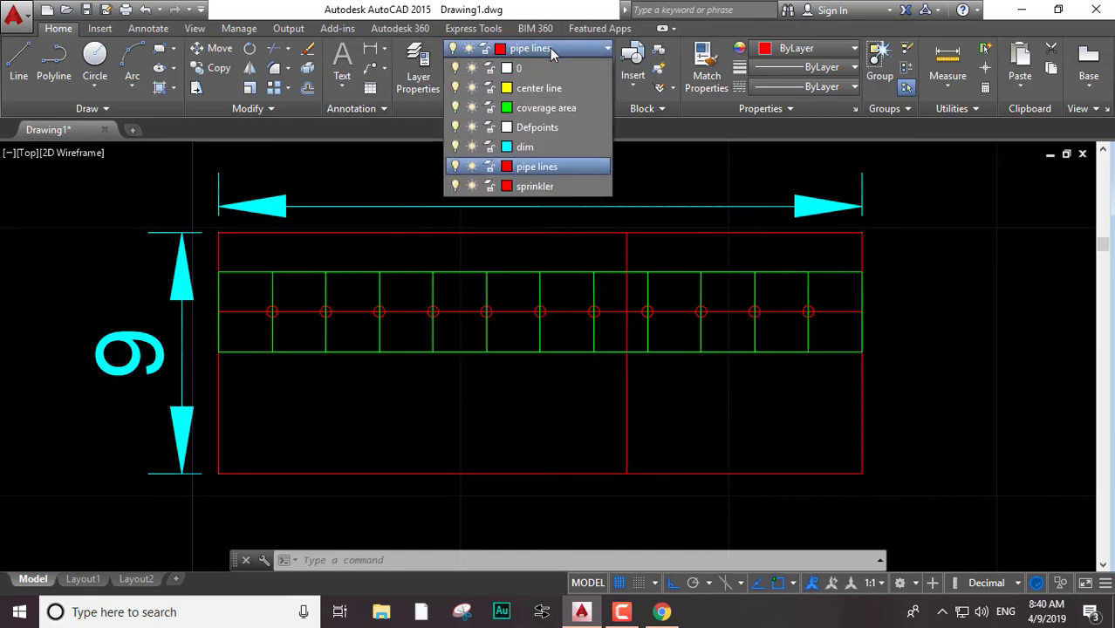
{"action": "left_click", "coordinate": [455, 108]}
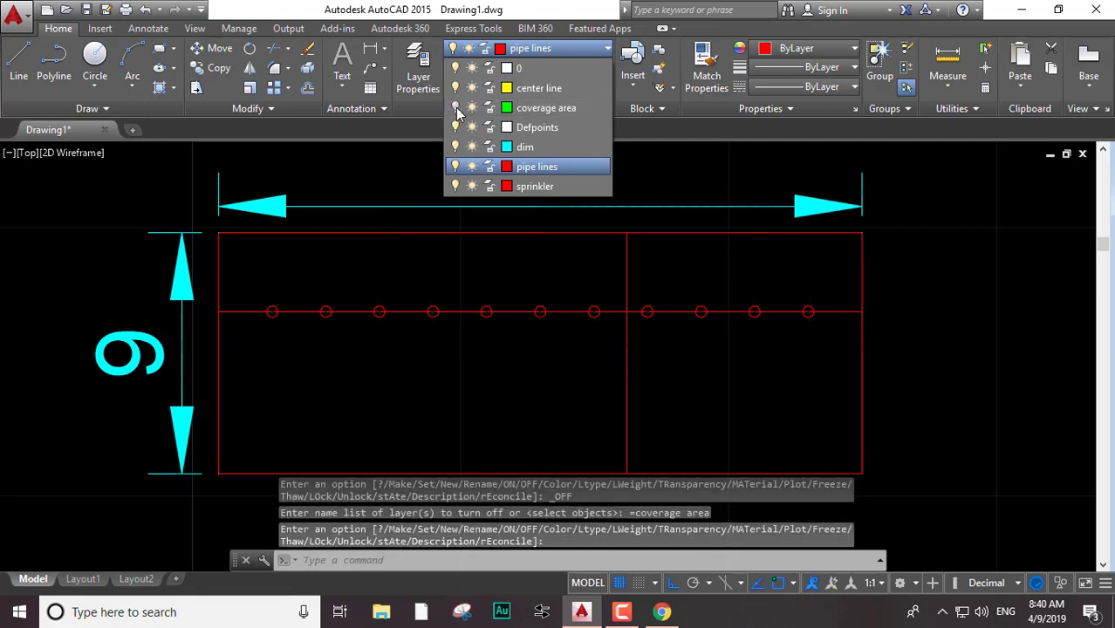
{"action": "left_click", "coordinate": [454, 109]}
{"action": "left_click", "coordinate": [455, 108]}
{"action": "left_click", "coordinate": [454, 108]}
{"action": "left_click", "coordinate": [454, 108]}
{"action": "left_click", "coordinate": [535, 370]}
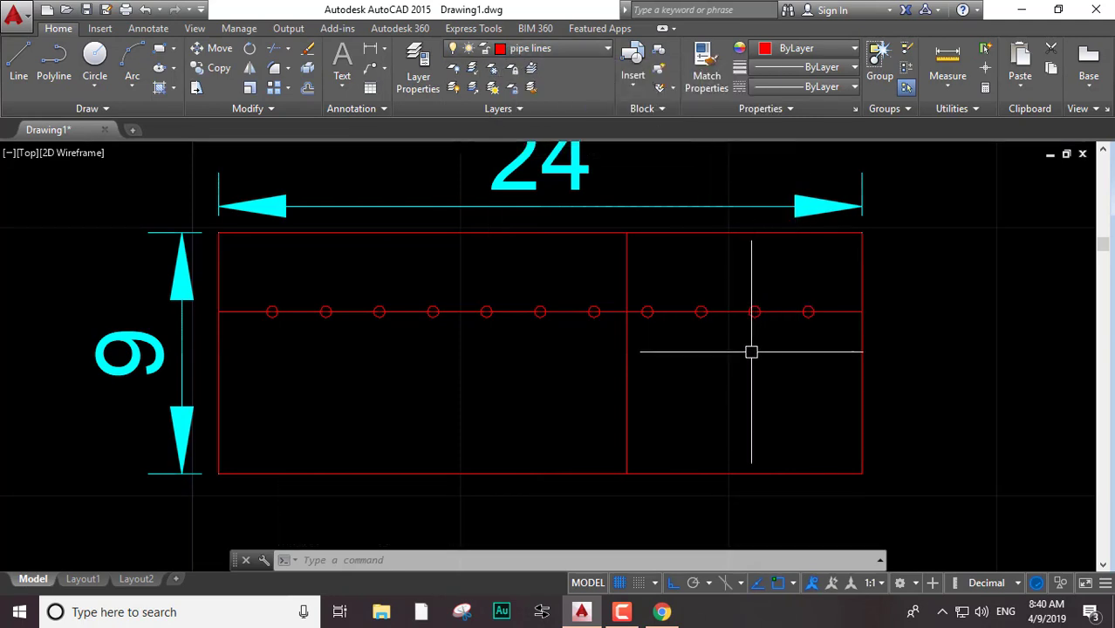
Select several sprinkler circles and delete them, then undo the erase
{"action": "left_click", "coordinate": [756, 311]}
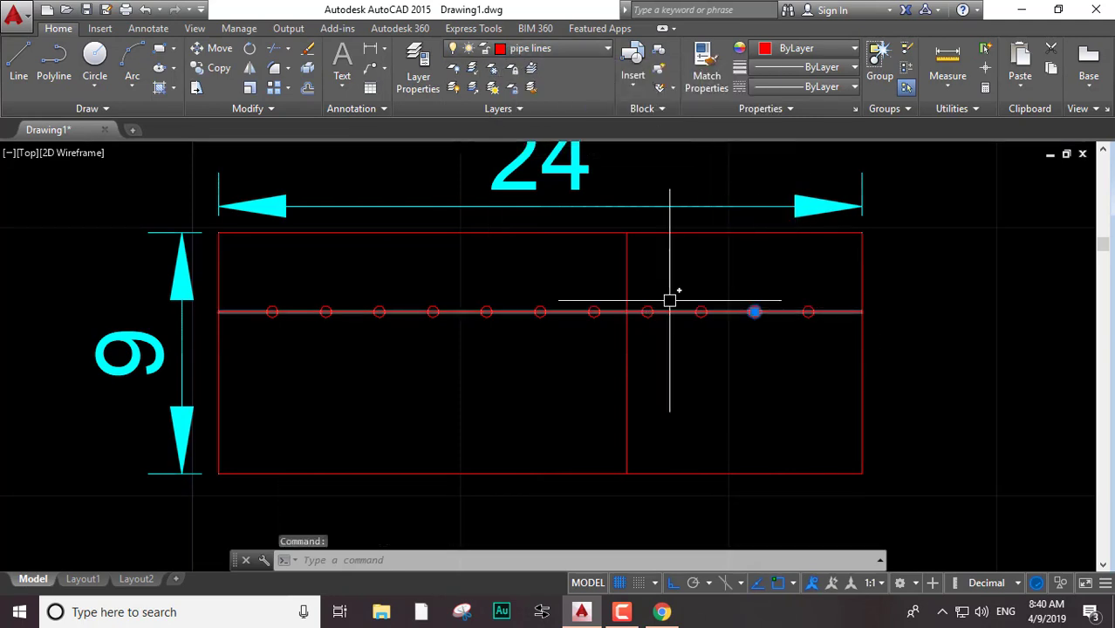
{"action": "left_click", "coordinate": [650, 307]}
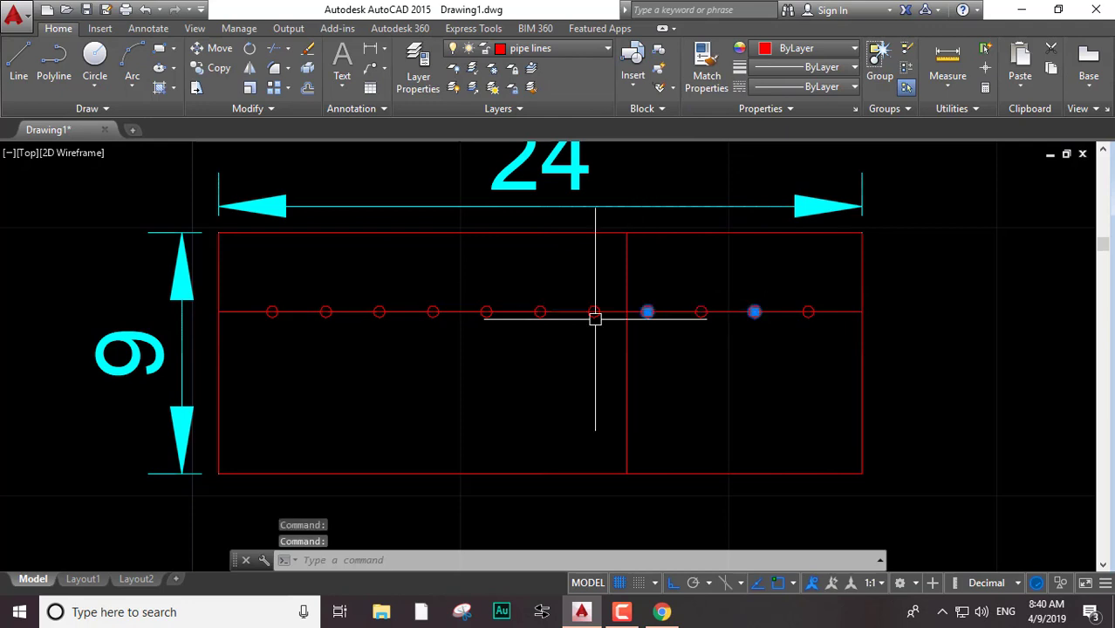
{"action": "left_click", "coordinate": [596, 311]}
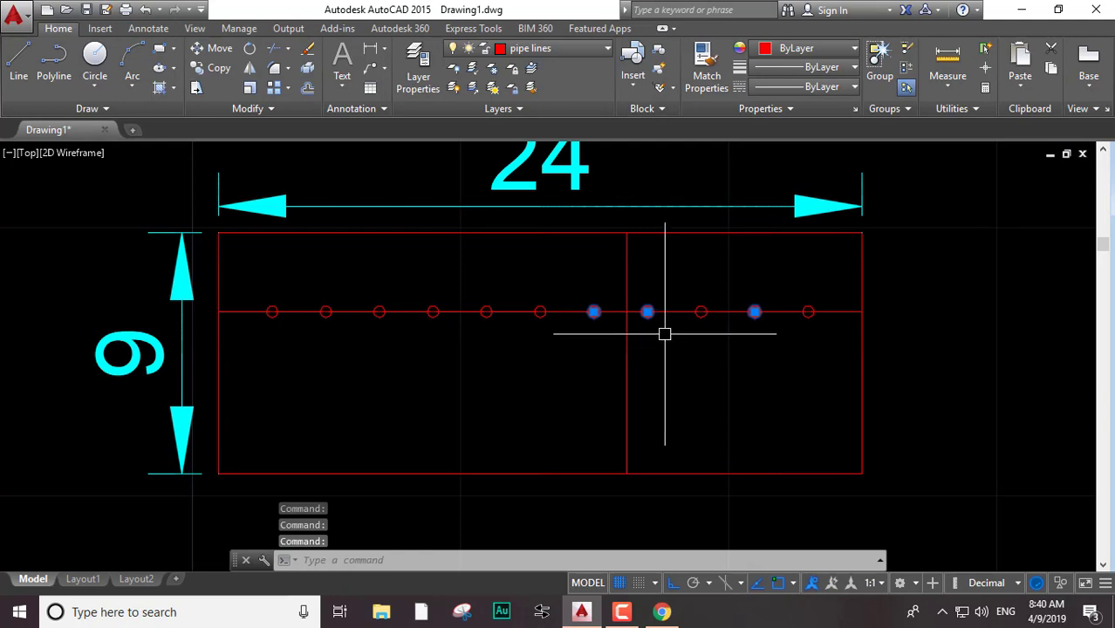
{"action": "left_click", "coordinate": [593, 312], "text": "shift"}
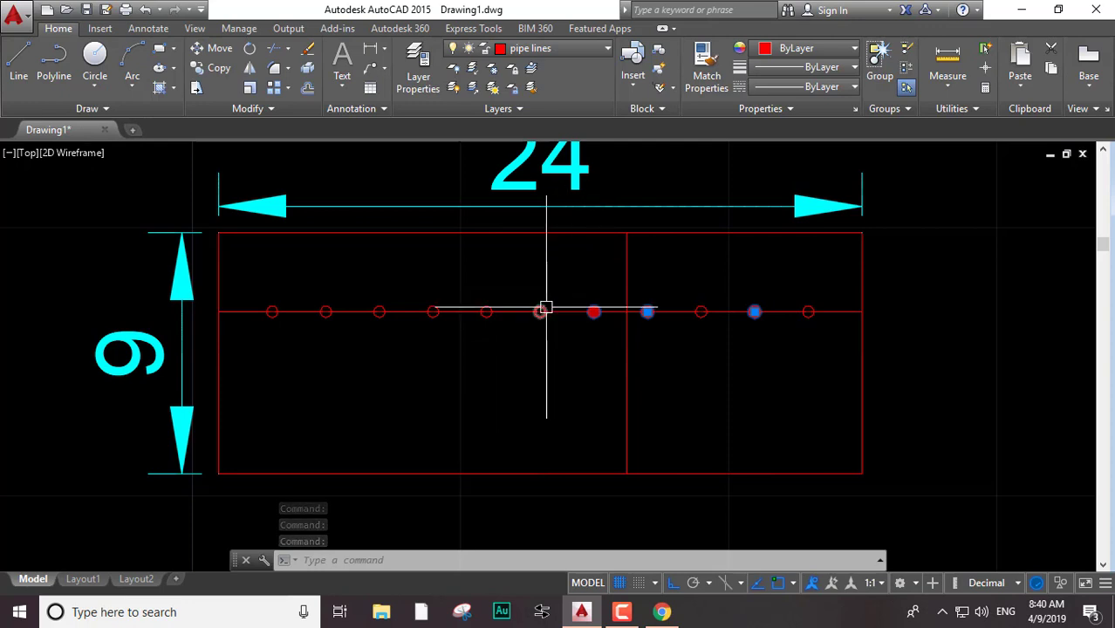
{"action": "key", "text": "Escape"}
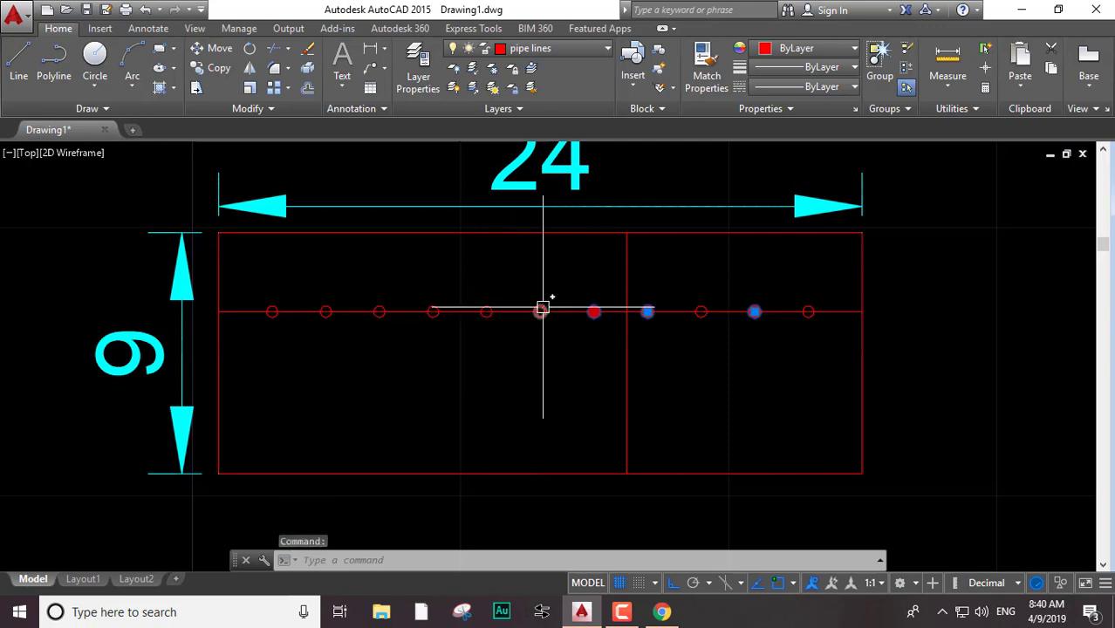
{"action": "left_click", "coordinate": [542, 312]}
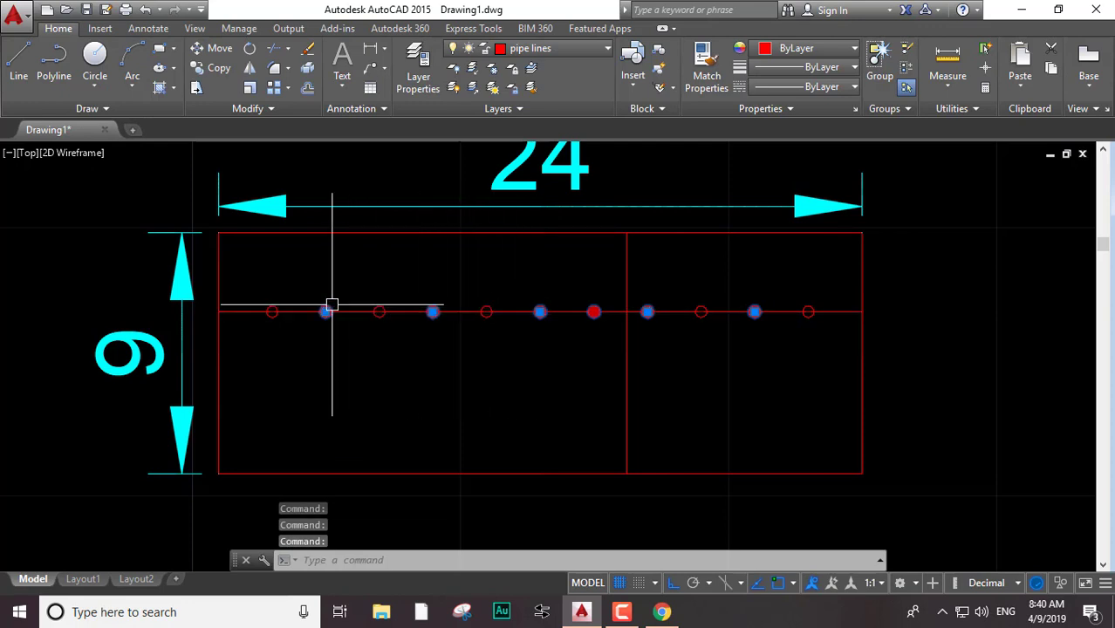
{"action": "key", "text": "Delete"}
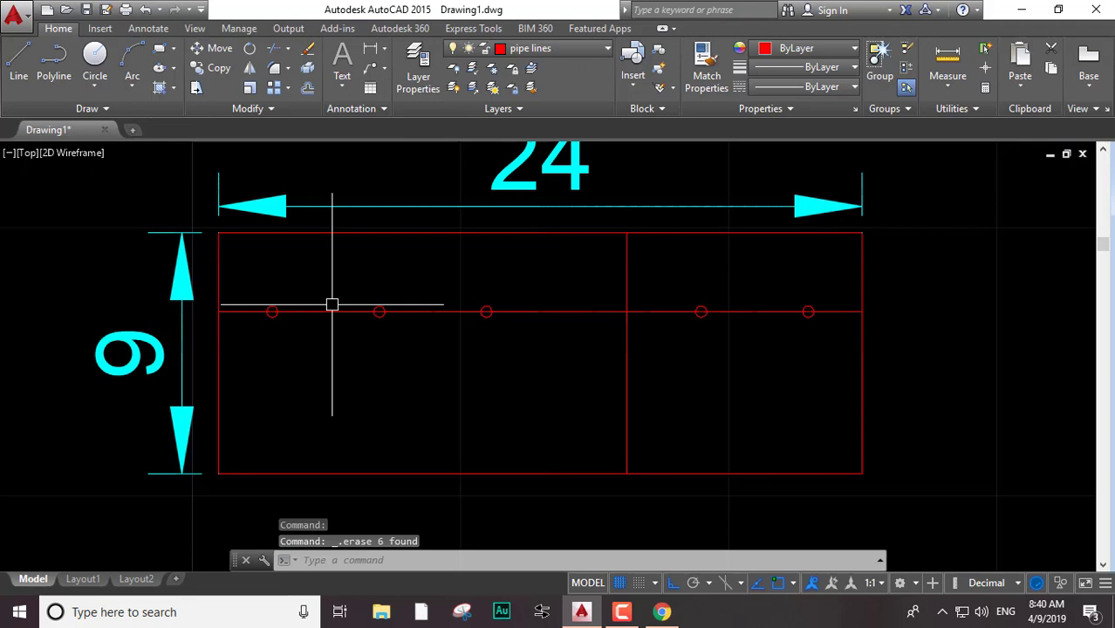
{"action": "key", "text": "ctrl+z"}
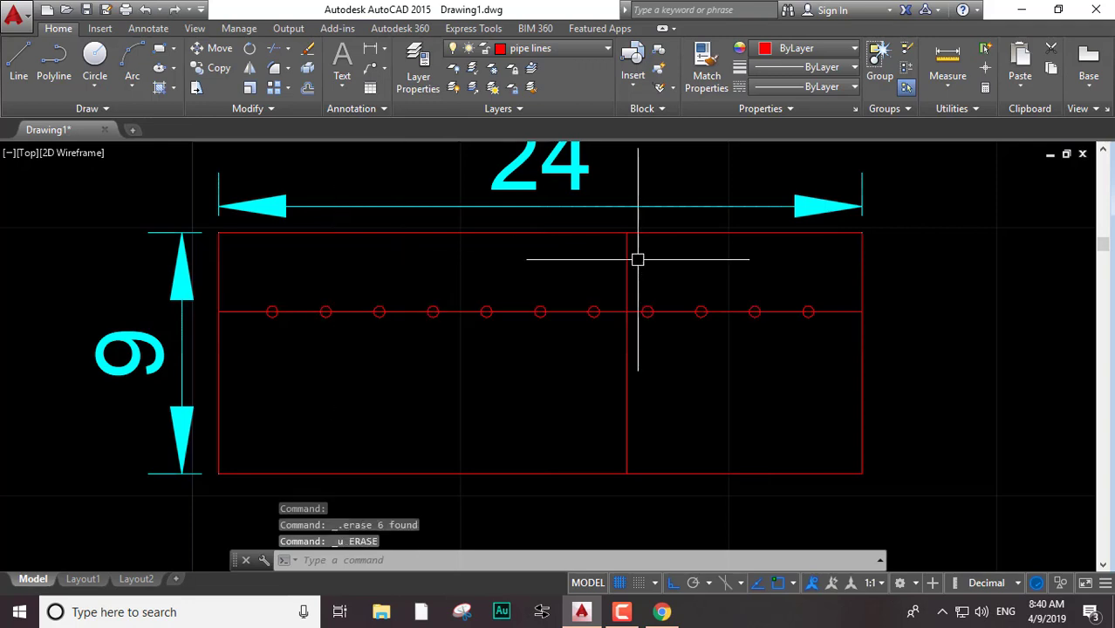
Select five alternate sprinkler circles along the pipe and delete them, leaving six
{"action": "scroll", "coordinate": [751, 323], "scroll_direction": "up", "scroll_amount": 4}
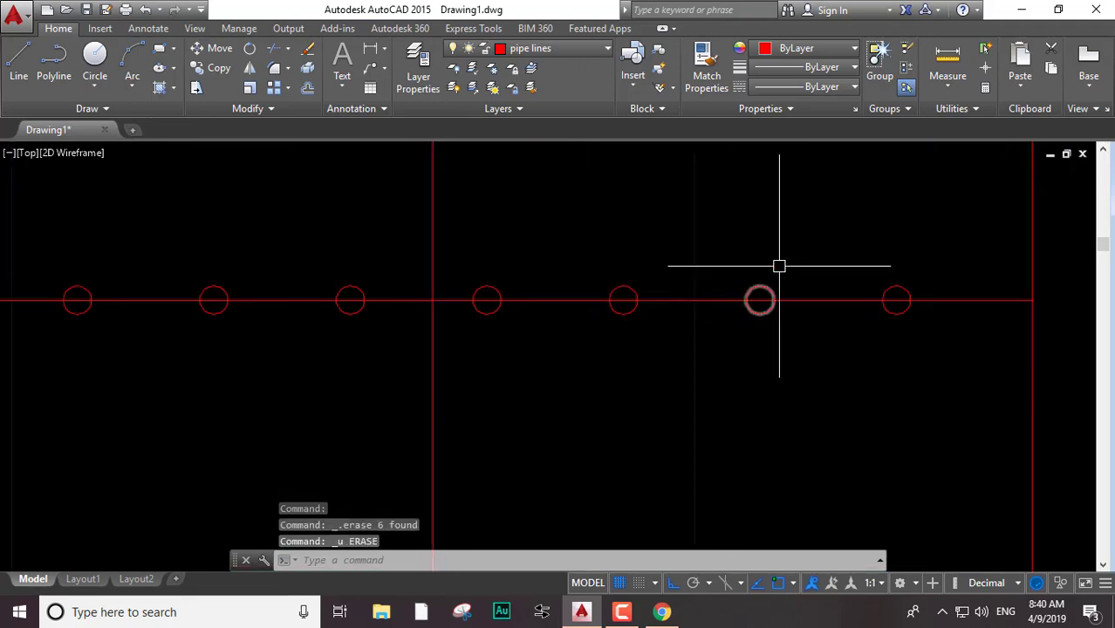
{"action": "left_click", "coordinate": [497, 288]}
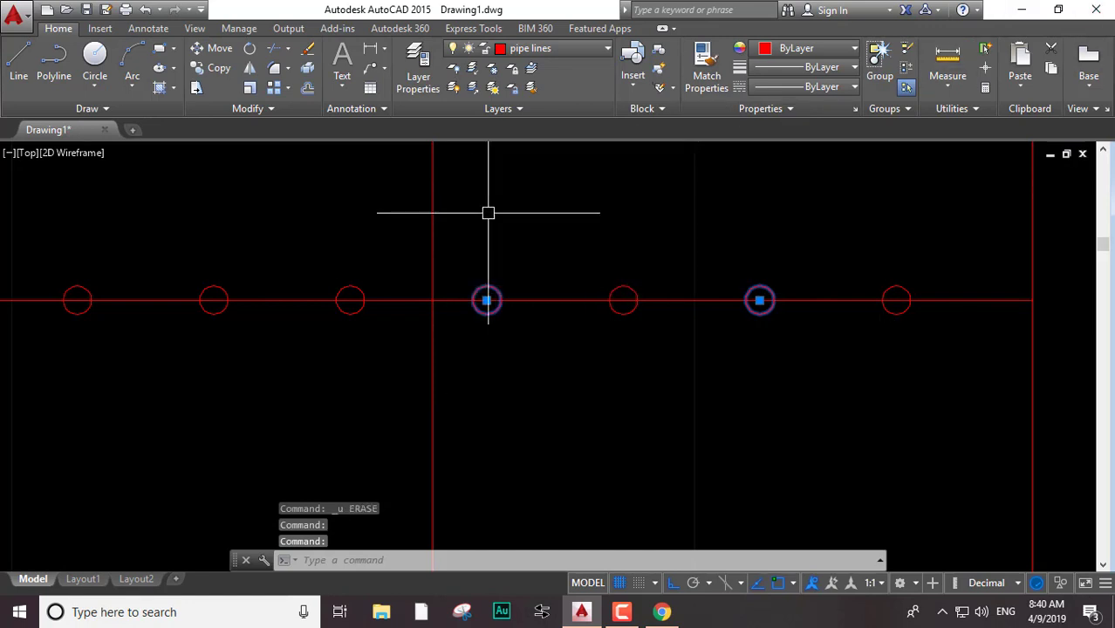
{"action": "left_click", "coordinate": [361, 286]}
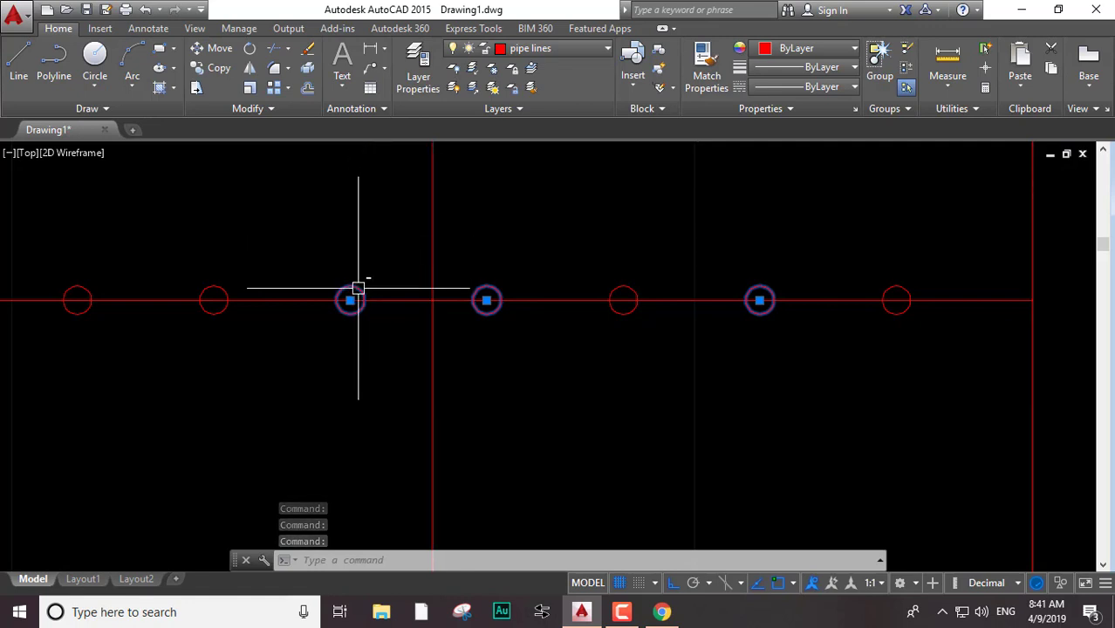
{"action": "left_click", "coordinate": [359, 288], "text": "shift"}
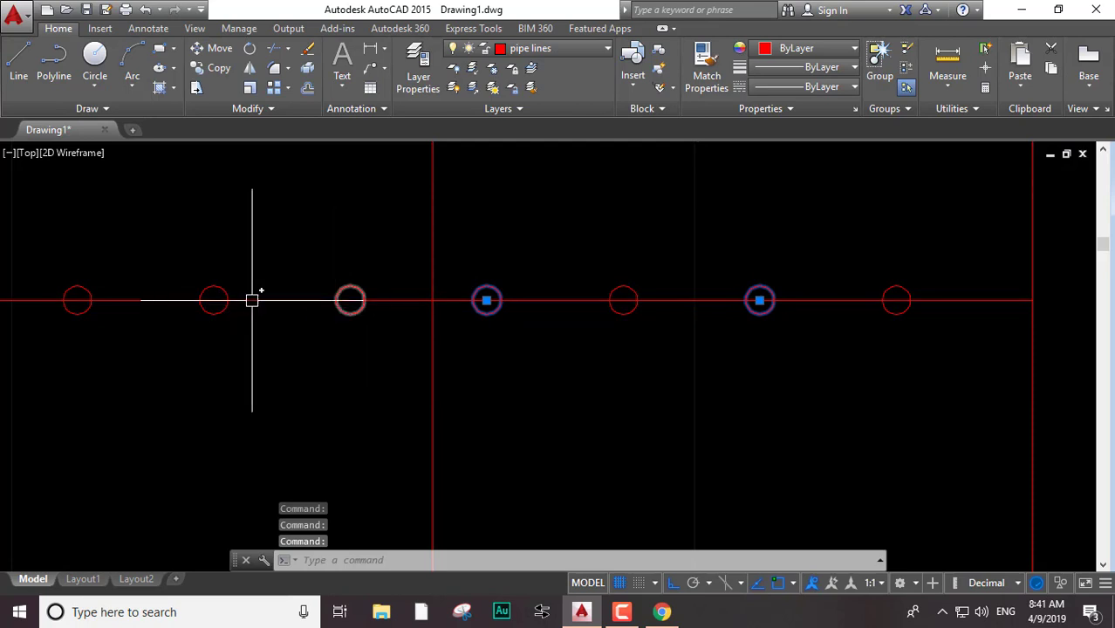
{"action": "left_click", "coordinate": [213, 300]}
{"action": "mouse_move", "coordinate": [106, 258]}
{"action": "middle_mouse_down"}
{"action": "mouse_move", "coordinate": [291, 306]}
{"action": "mouse_move", "coordinate": [278, 255]}
{"action": "mouse_move", "coordinate": [358, 256]}
{"action": "middle_mouse_up"}
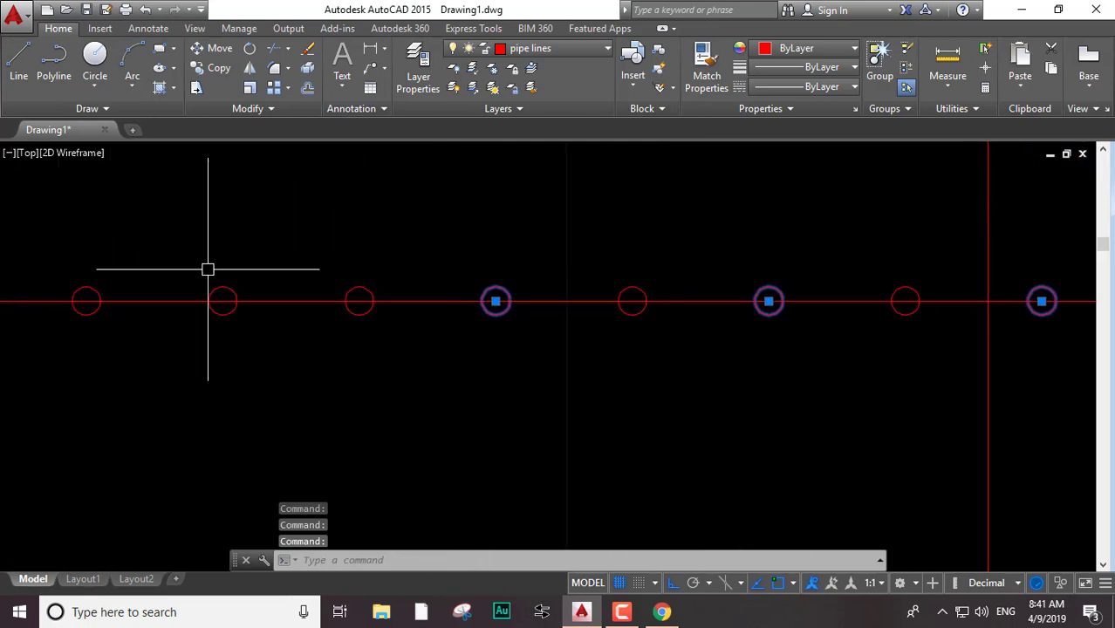
{"action": "mouse_move", "coordinate": [260, 239]}
{"action": "middle_mouse_down"}
{"action": "mouse_move", "coordinate": [304, 235]}
{"action": "mouse_move", "coordinate": [373, 260]}
{"action": "mouse_move", "coordinate": [353, 266]}
{"action": "middle_mouse_up"}
{"action": "scroll", "coordinate": [528, 296], "scroll_direction": "down", "scroll_amount": 5}
{"action": "key", "text": "Delete"}
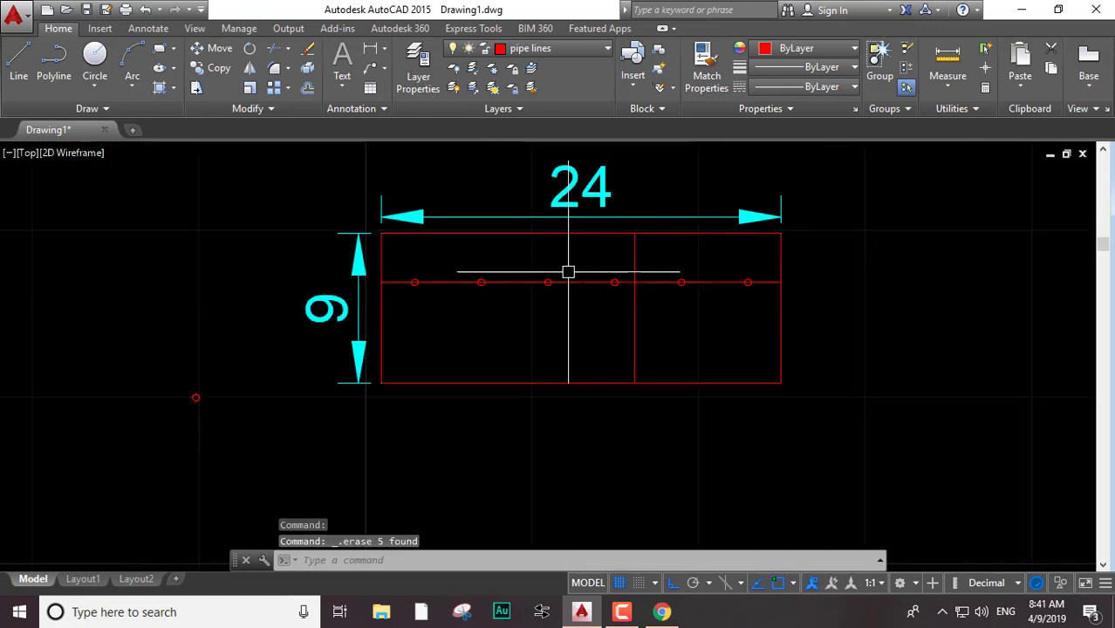
{"action": "middle_click_drag", "start_coordinate": [600, 275], "coordinate": [570, 289]}
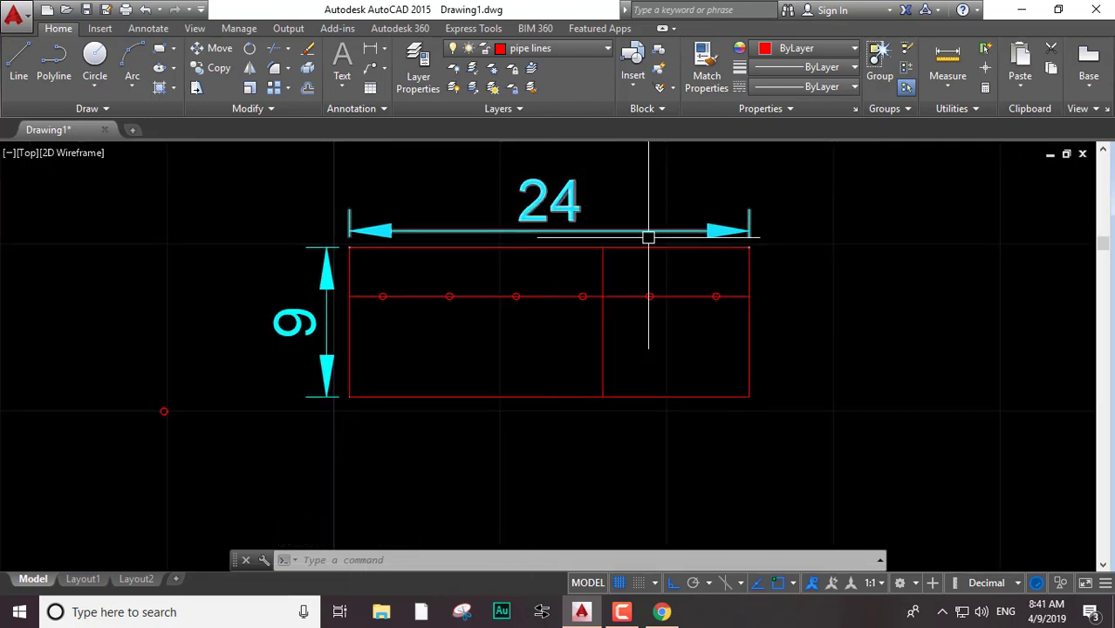
{"action": "scroll", "coordinate": [663, 229], "scroll_direction": "up", "scroll_amount": 4}
{"action": "middle_click_drag", "start_coordinate": [623, 266], "coordinate": [688, 149]}
Start a DIVIDE with the DIV alias and cancel the failed first attempt
{"action": "scroll", "coordinate": [637, 232], "scroll_direction": "down", "scroll_amount": 4}
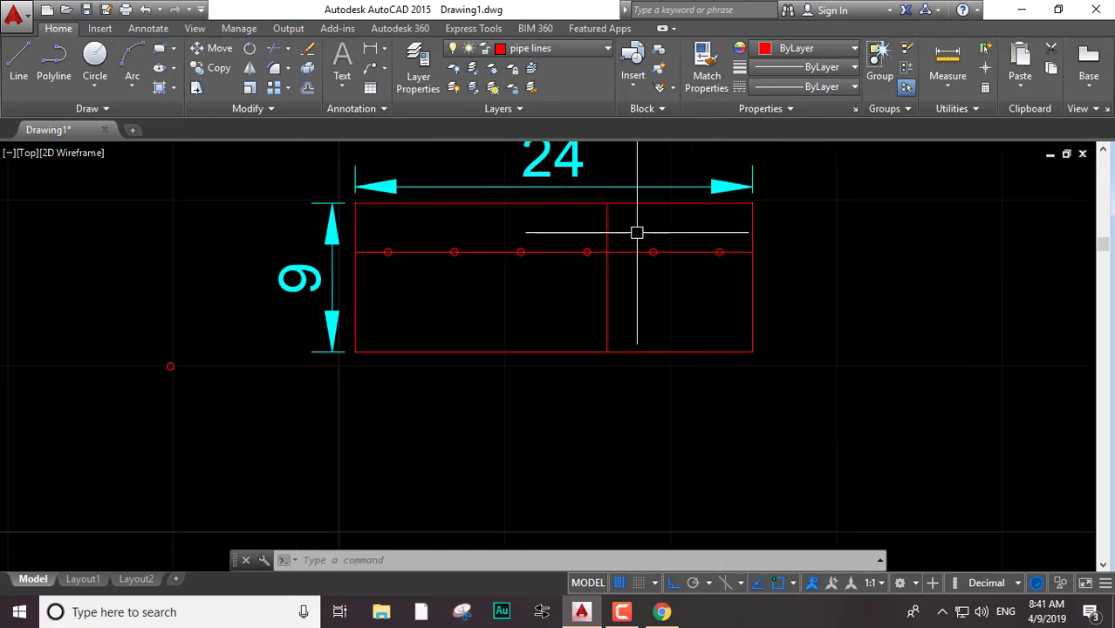
{"action": "scroll", "coordinate": [628, 238], "scroll_direction": "up", "scroll_amount": 2}
{"action": "type", "text": "d"}
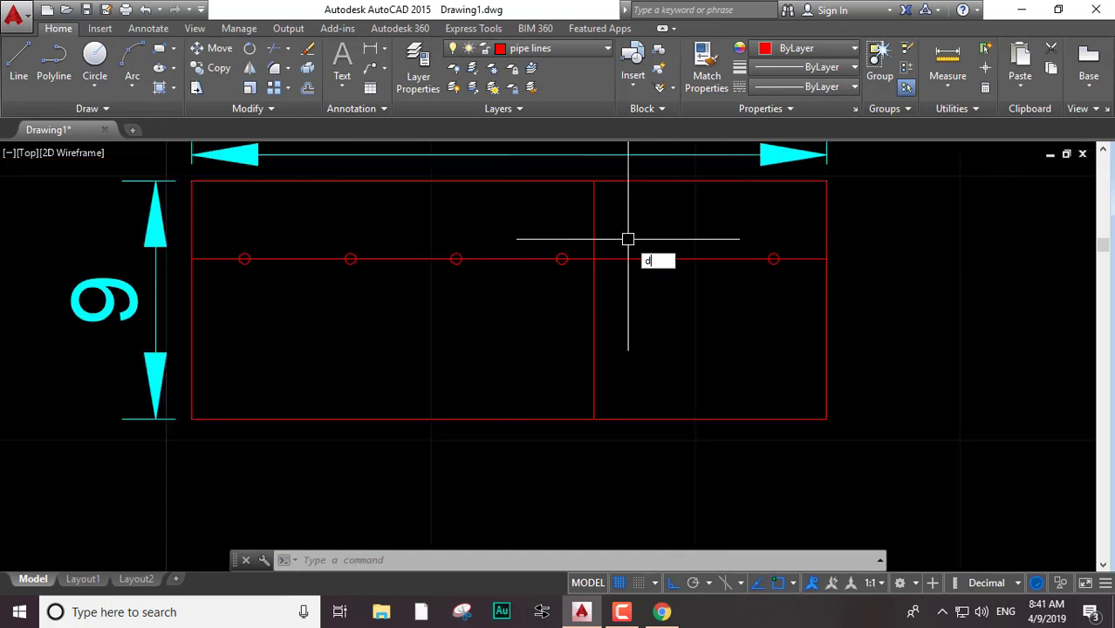
{"action": "type", "text": "iv"}
{"action": "key", "text": "Return"}
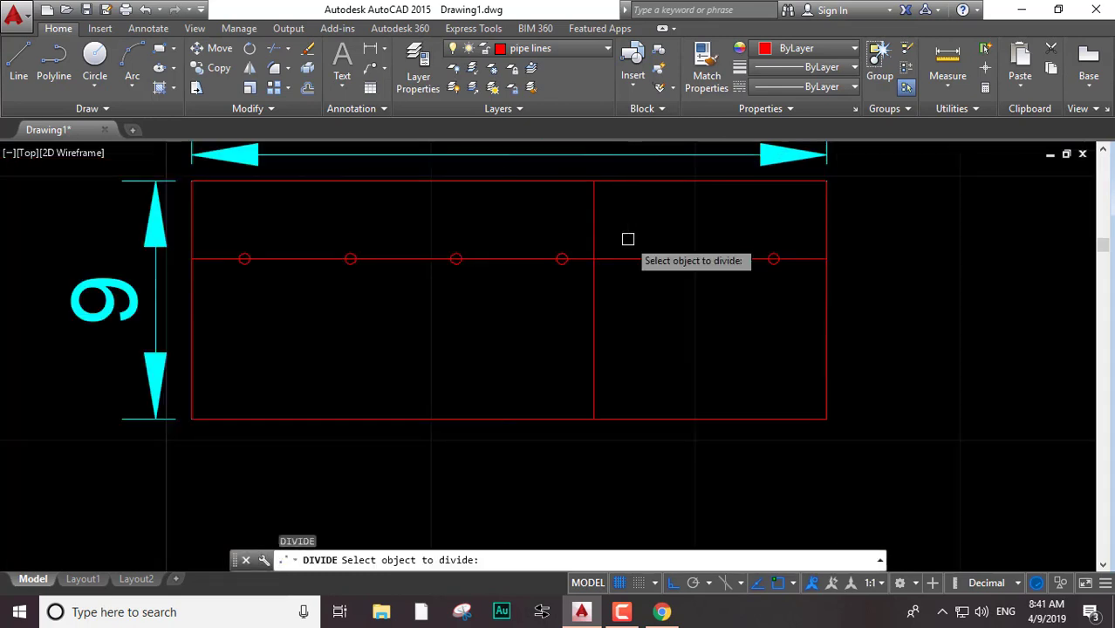
{"action": "type", "text": "b"}
{"action": "key", "text": "Return"}
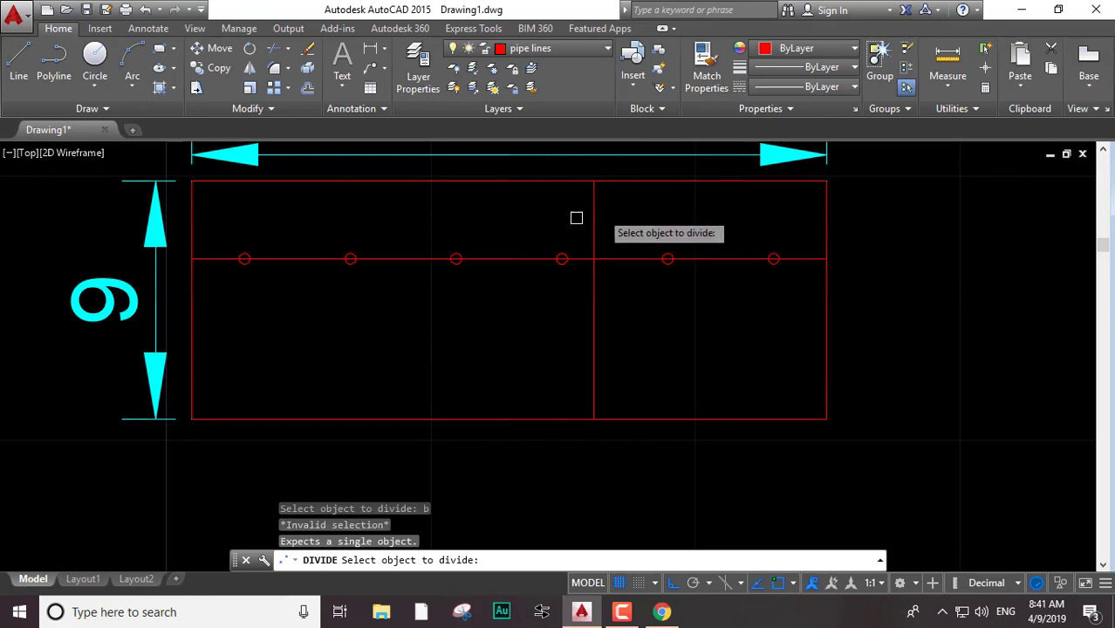
{"action": "key", "text": "Return"}
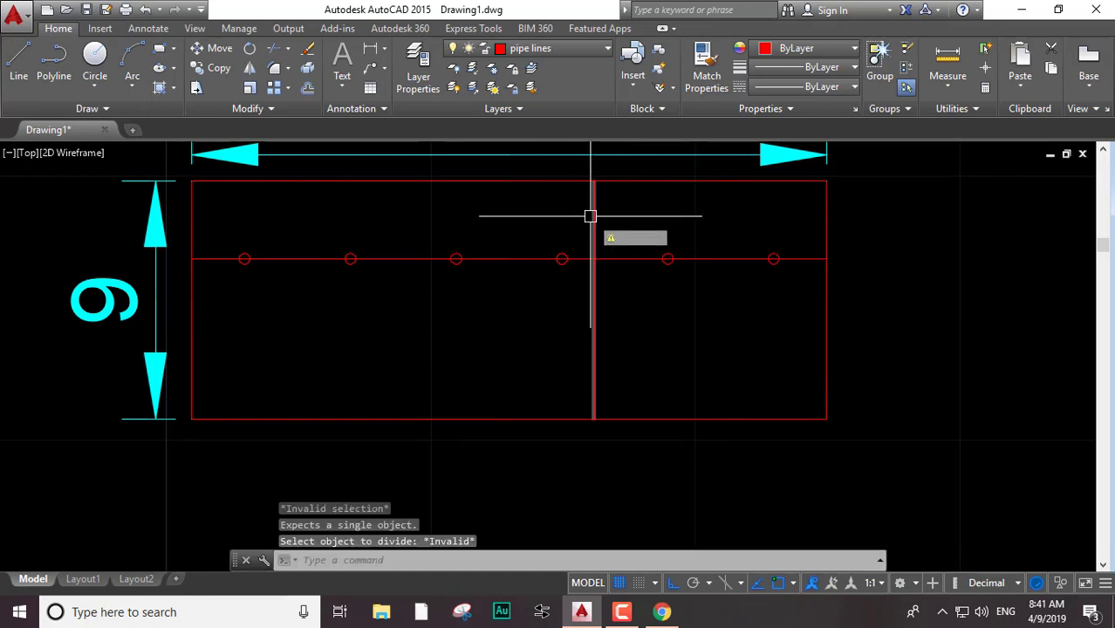
Divide the vertical riser line into 6 segments with aligned spr blocks
{"action": "left_click", "coordinate": [592, 213]}
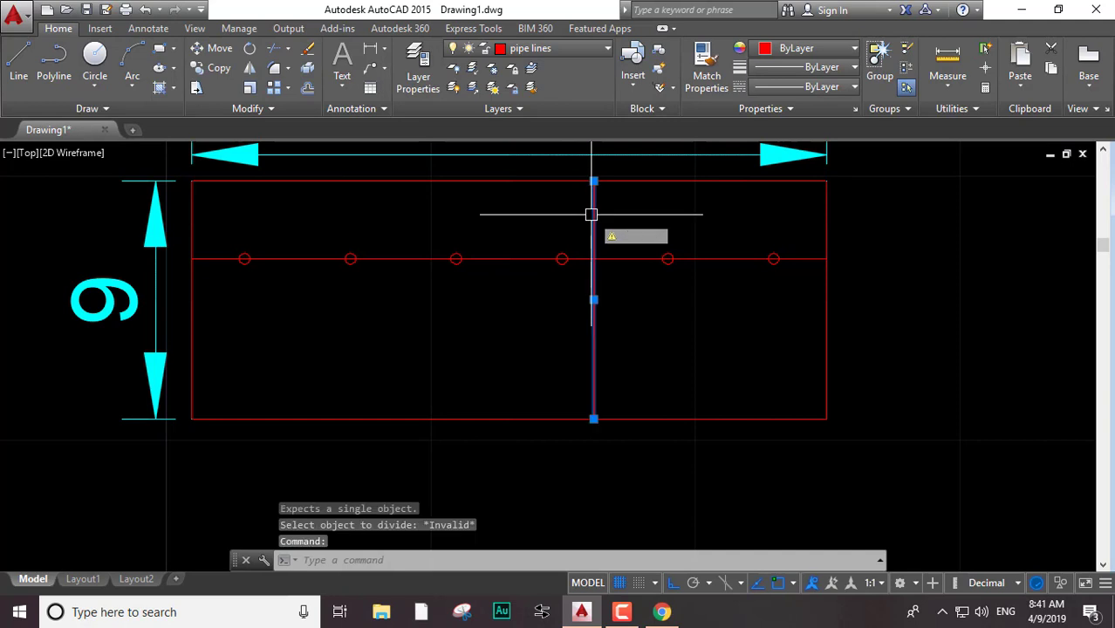
{"action": "key", "text": "Return"}
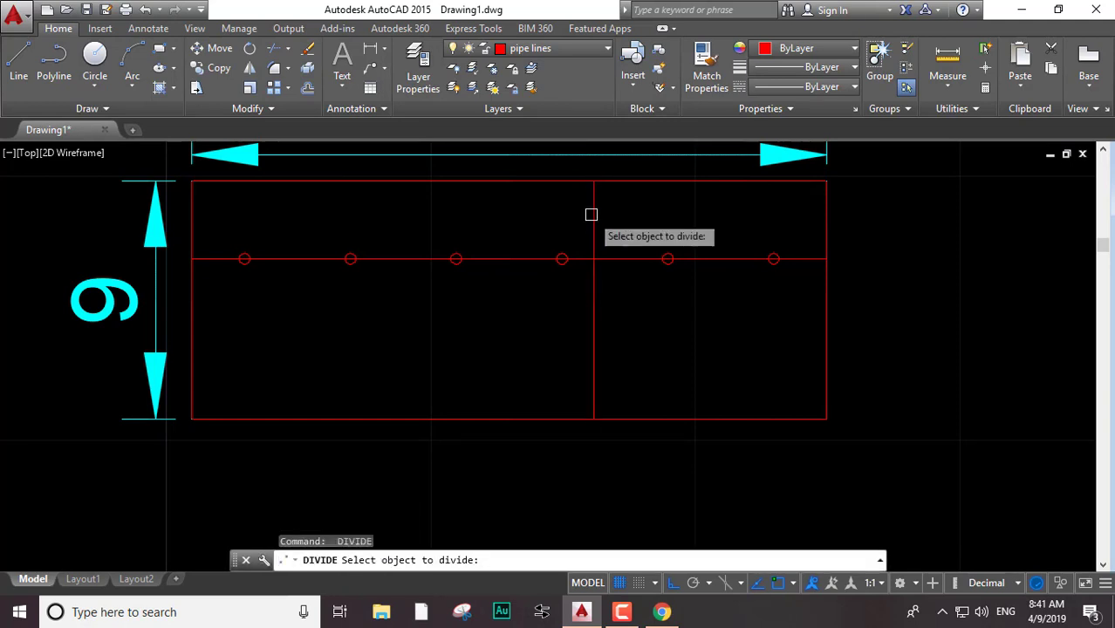
{"action": "left_click", "coordinate": [592, 214]}
{"action": "key", "text": "Return"}
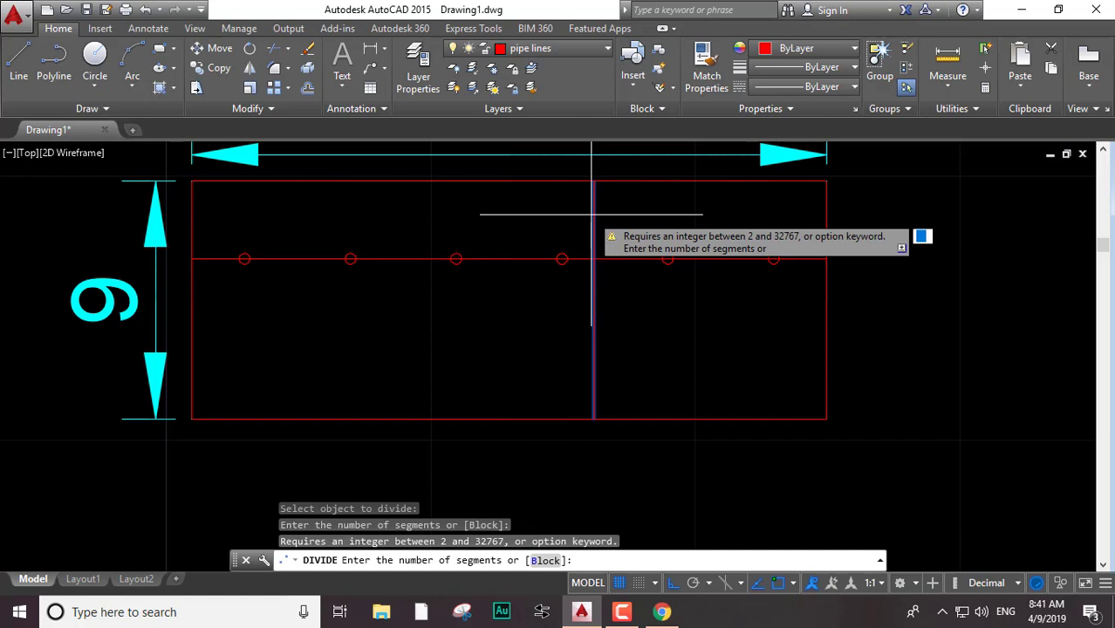
{"action": "type", "text": "b"}
{"action": "key", "text": "Return"}
{"action": "type", "text": "spr"}
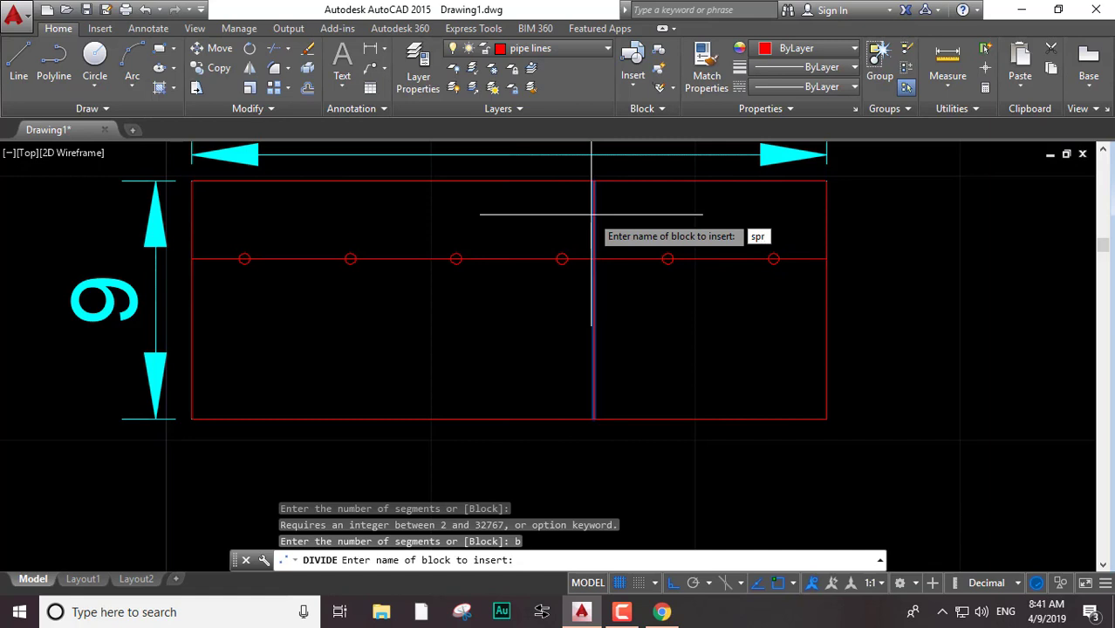
{"action": "key", "text": "Return"}
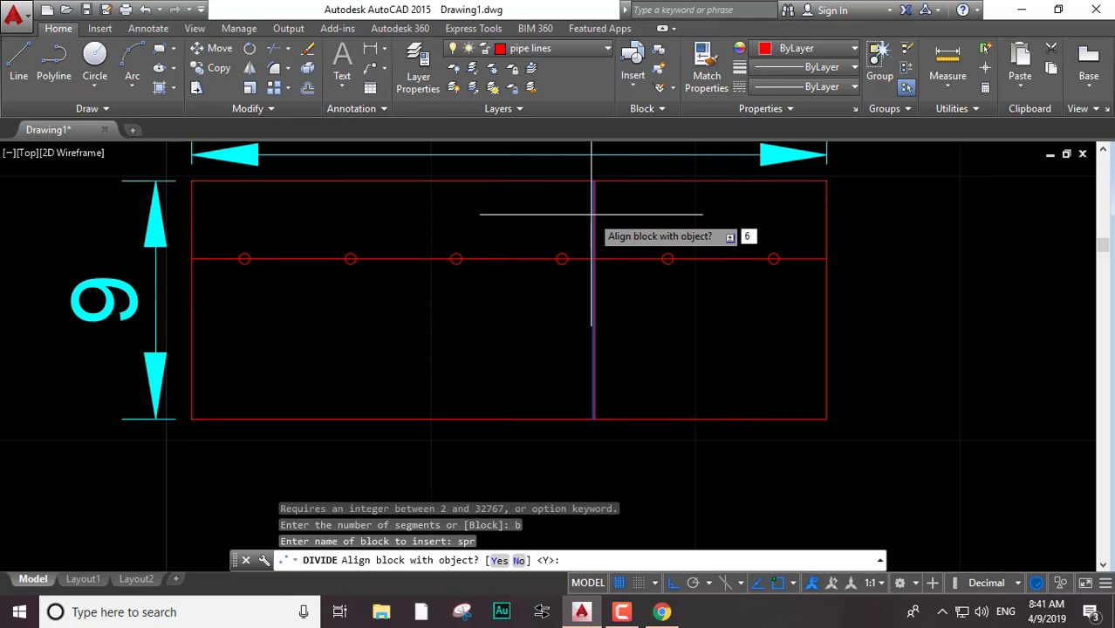
{"action": "key", "text": "Return"}
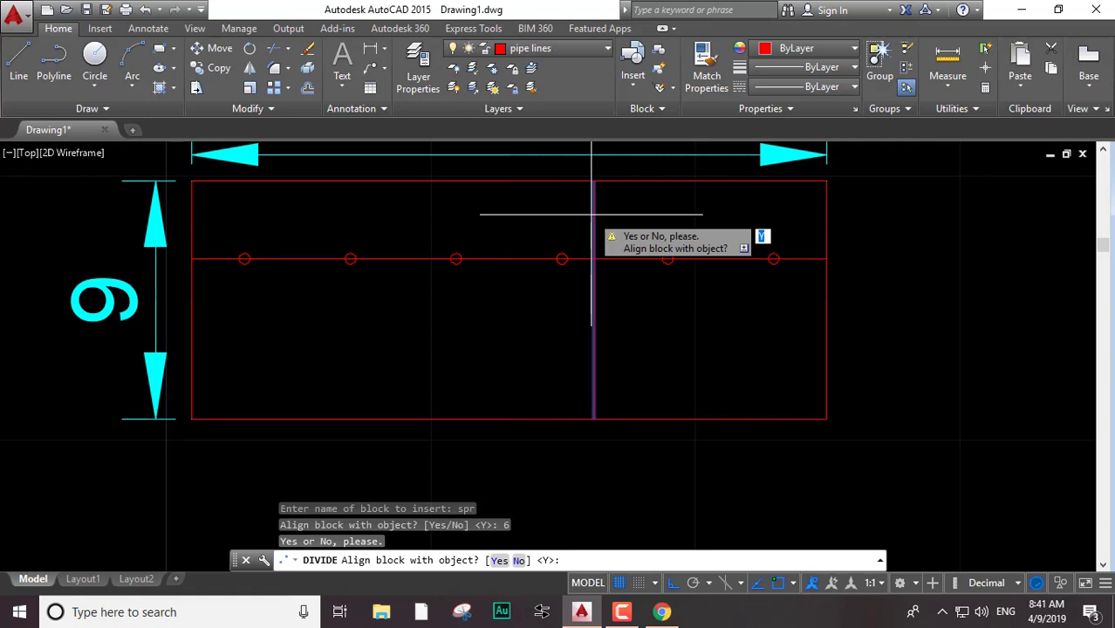
{"action": "key", "text": "Return"}
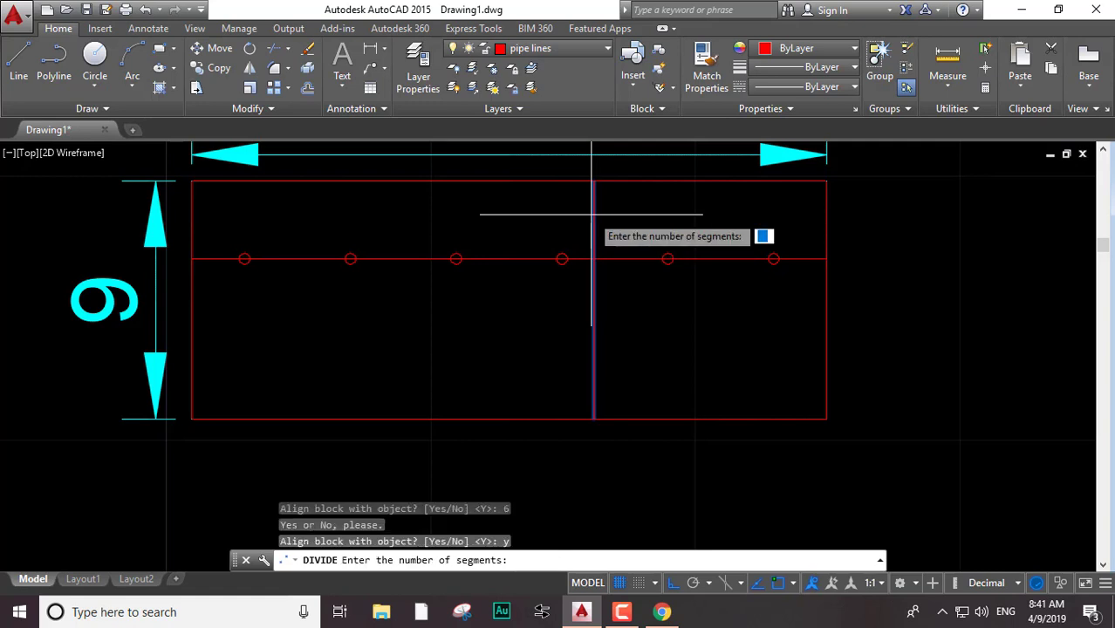
{"action": "type", "text": "6"}
{"action": "key", "text": "Return"}
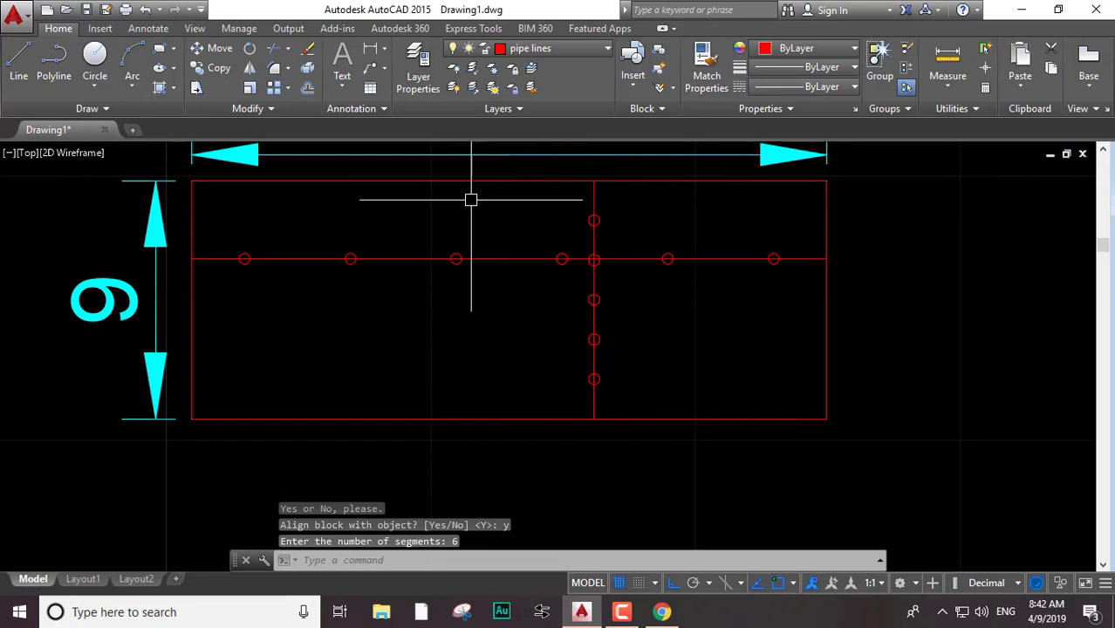
Zoom in and out around the vertical riser to inspect its sprinkler circles
{"action": "scroll", "coordinate": [592, 227], "scroll_direction": "up", "scroll_amount": 3}
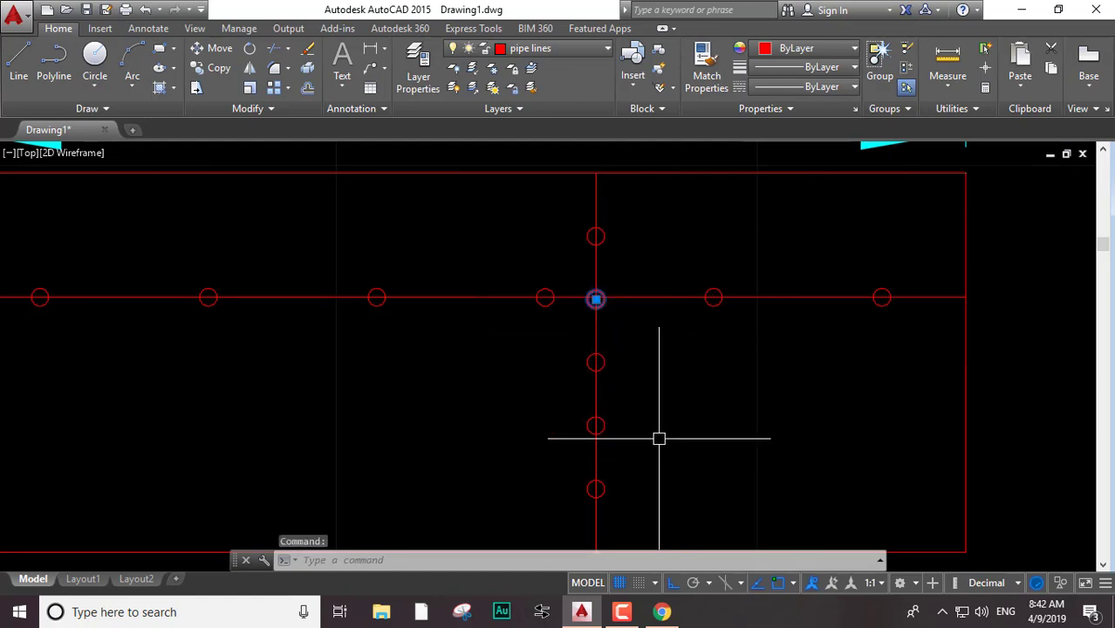
{"action": "scroll", "coordinate": [668, 404], "scroll_direction": "down", "scroll_amount": 4}
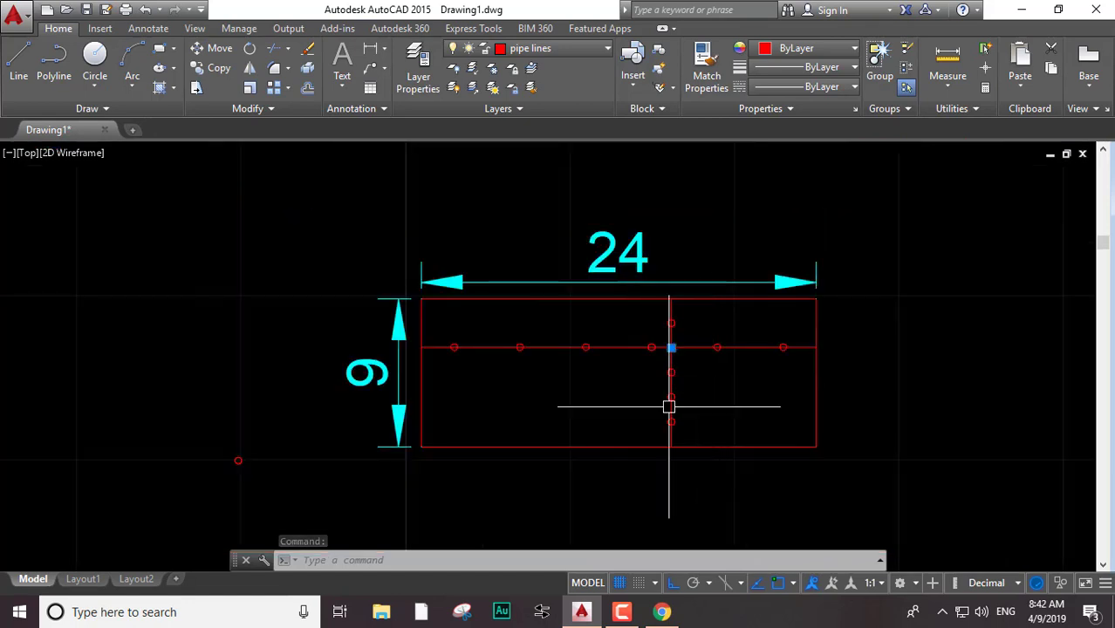
{"action": "scroll", "coordinate": [671, 394], "scroll_direction": "up", "scroll_amount": 4}
{"action": "scroll", "coordinate": [692, 418], "scroll_direction": "up", "scroll_amount": 2}
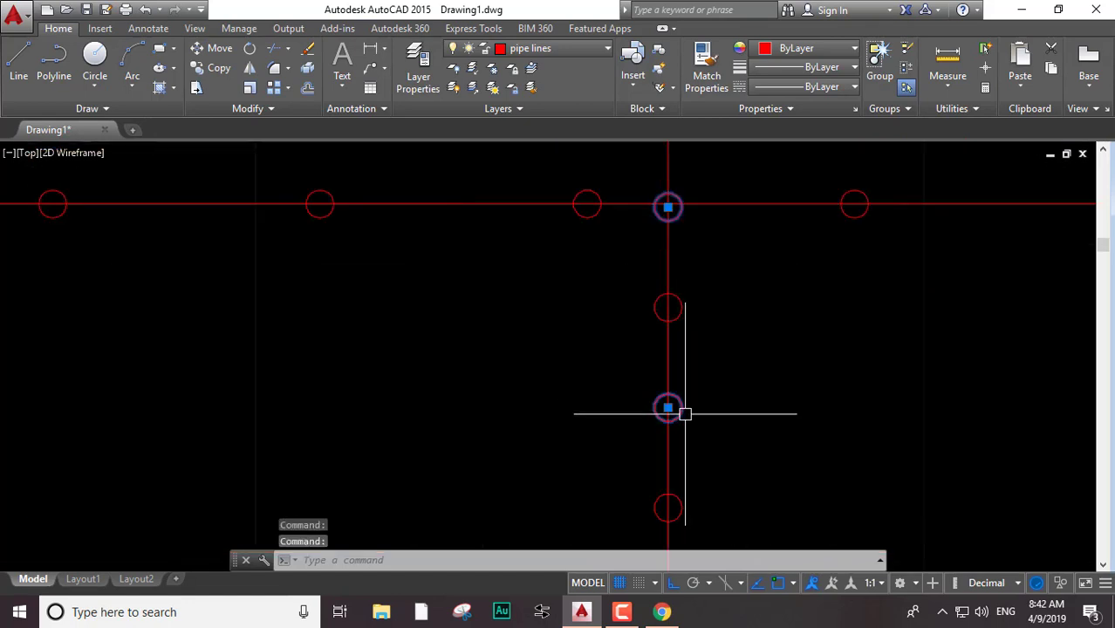
{"action": "scroll", "coordinate": [685, 415], "scroll_direction": "down", "scroll_amount": 4}
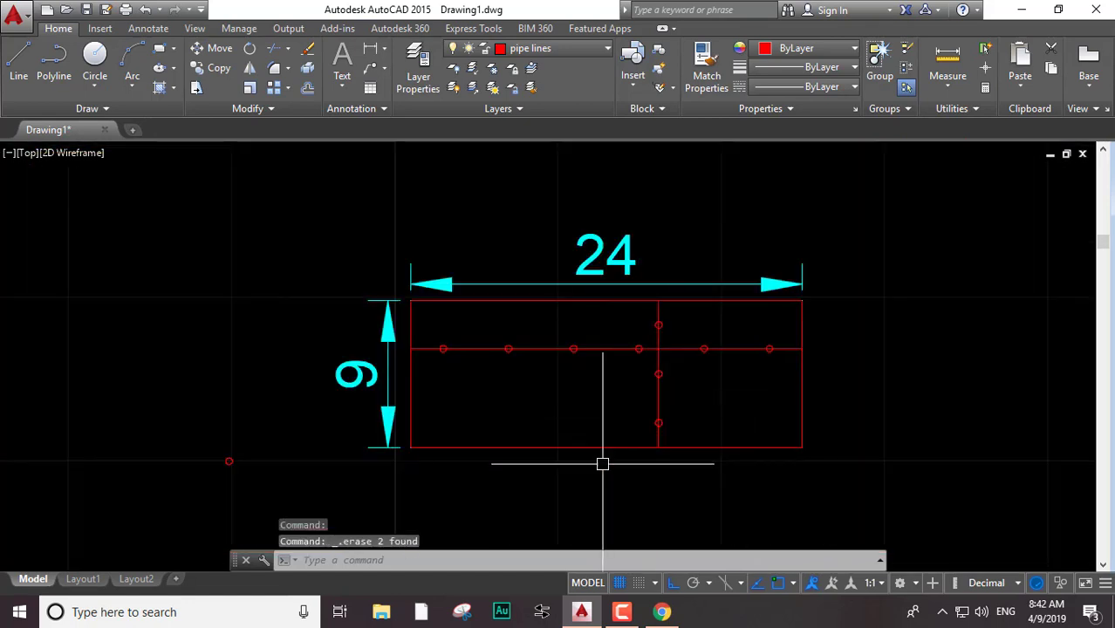
{"action": "scroll", "coordinate": [685, 377], "scroll_direction": "up", "scroll_amount": 2}
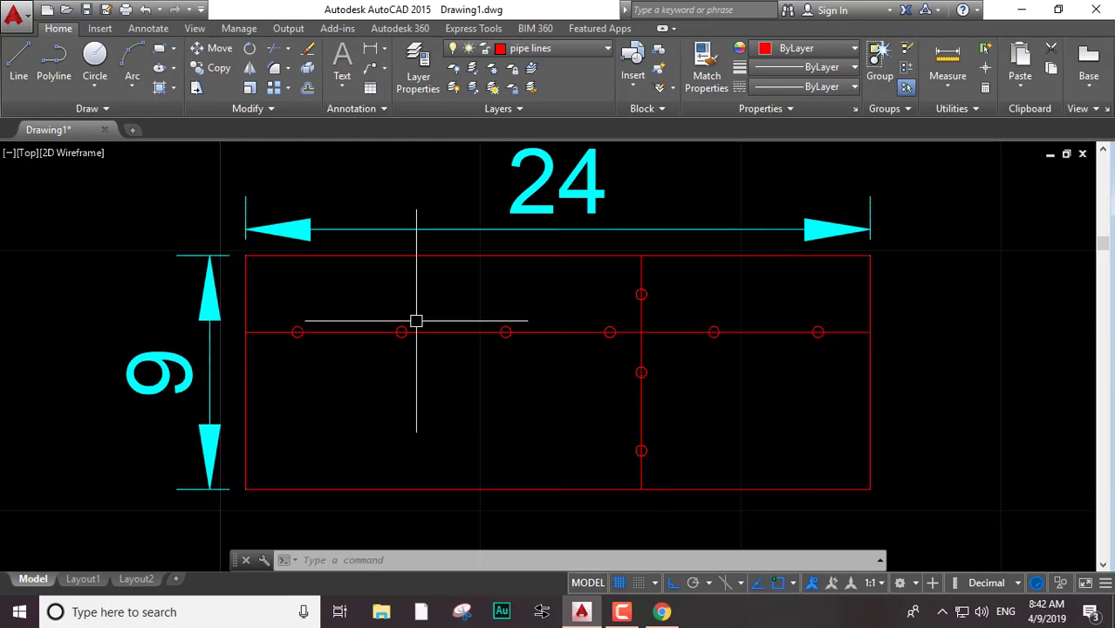
Stretch the horizontal pipe's right end onto the centre of the last sprinkler
{"action": "left_click", "coordinate": [773, 332]}
{"action": "scroll", "coordinate": [871, 324], "scroll_direction": "up", "scroll_amount": 5}
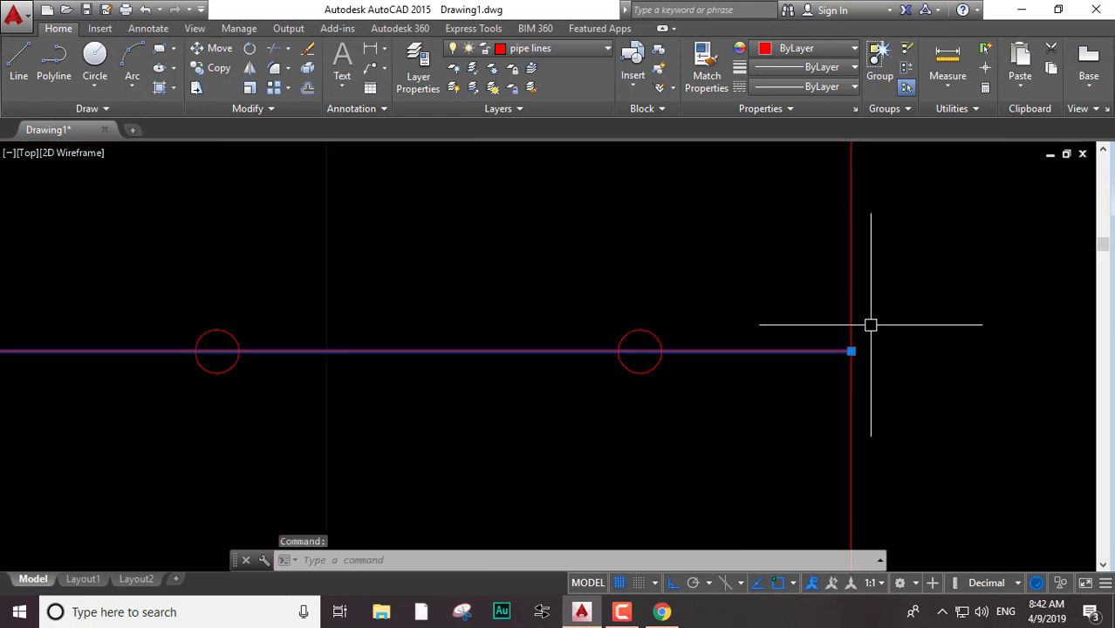
{"action": "left_click", "coordinate": [851, 350]}
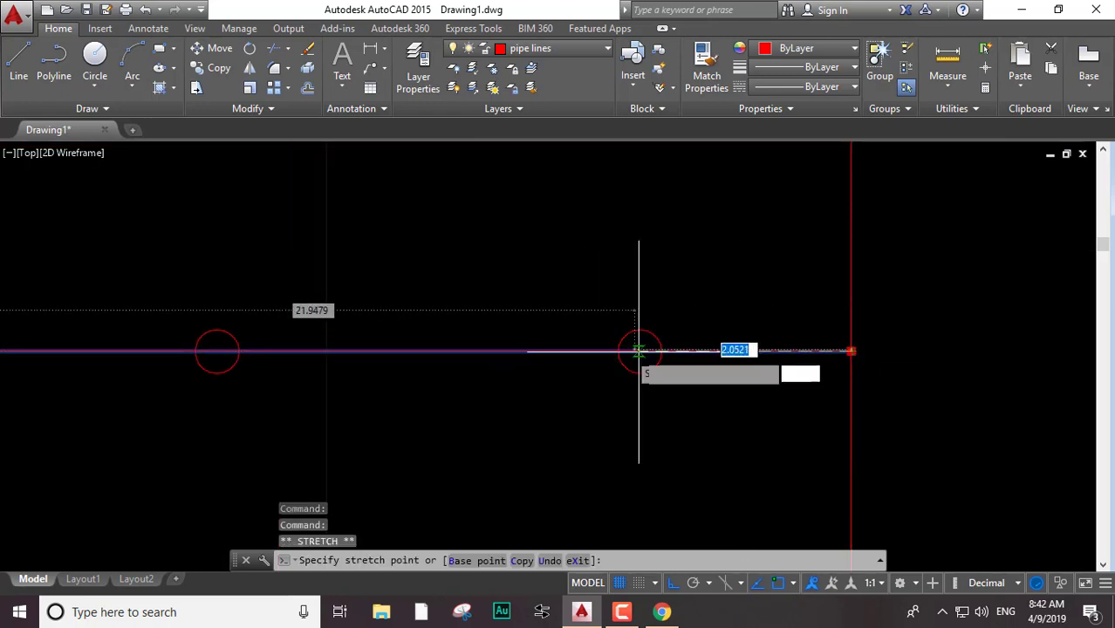
{"action": "scroll", "coordinate": [639, 349], "scroll_direction": "up", "scroll_amount": 4}
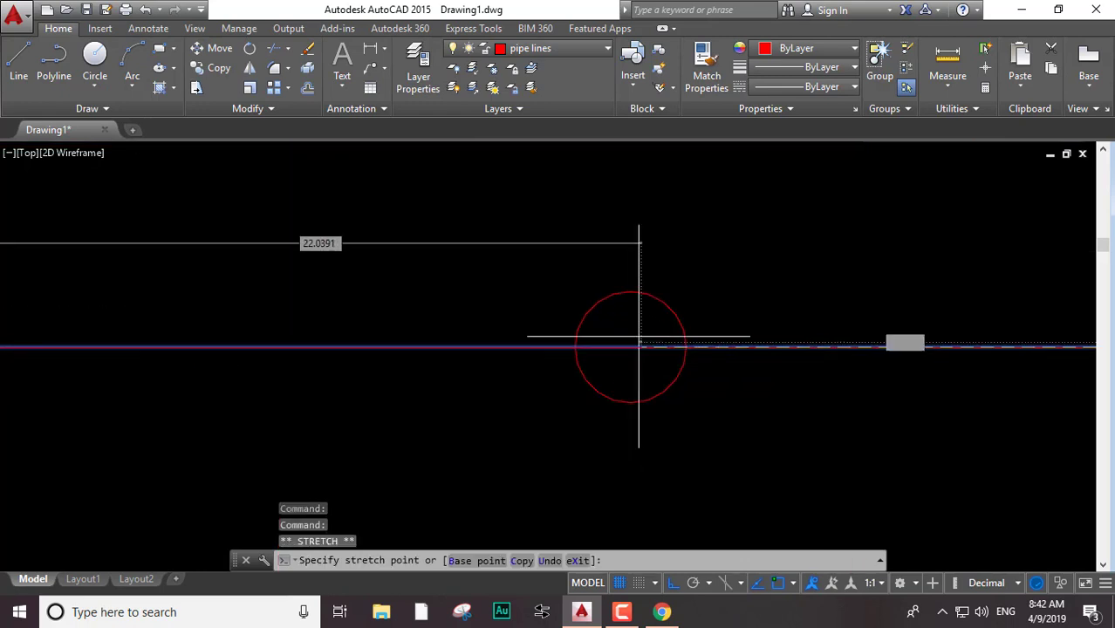
{"action": "left_click", "coordinate": [631, 347]}
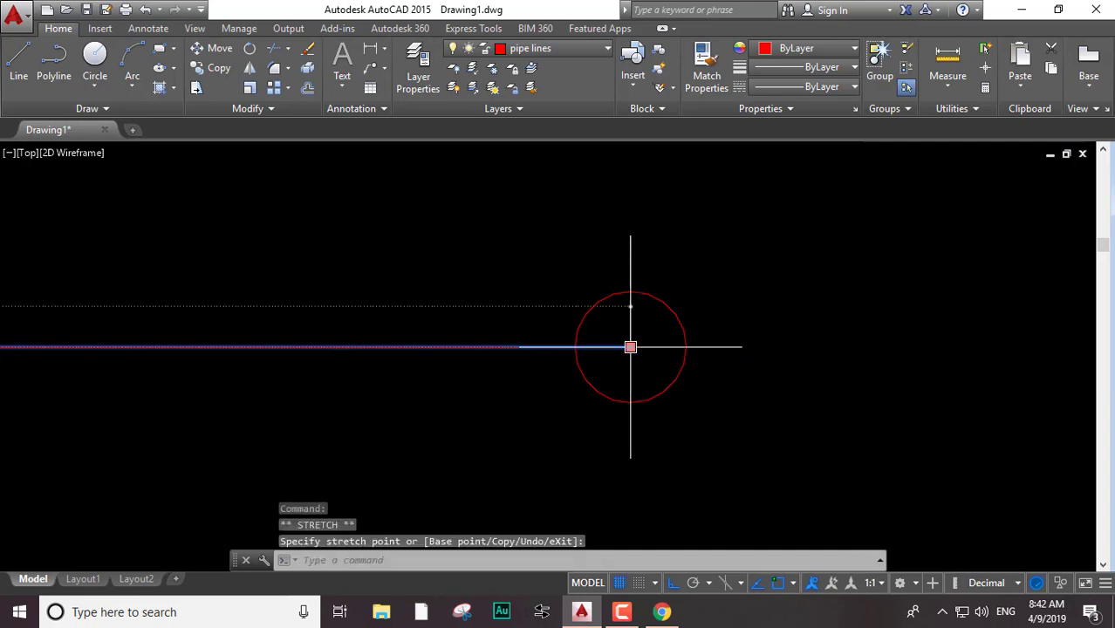
Grab the pipe's left end grip, cancel the stretch, and reselect the horizontal pipe line
{"action": "scroll", "coordinate": [631, 348], "scroll_direction": "down", "scroll_amount": 2}
{"action": "scroll", "coordinate": [465, 344], "scroll_direction": "down", "scroll_amount": 2}
{"action": "middle_click_drag", "start_coordinate": [465, 343], "coordinate": [739, 324]}
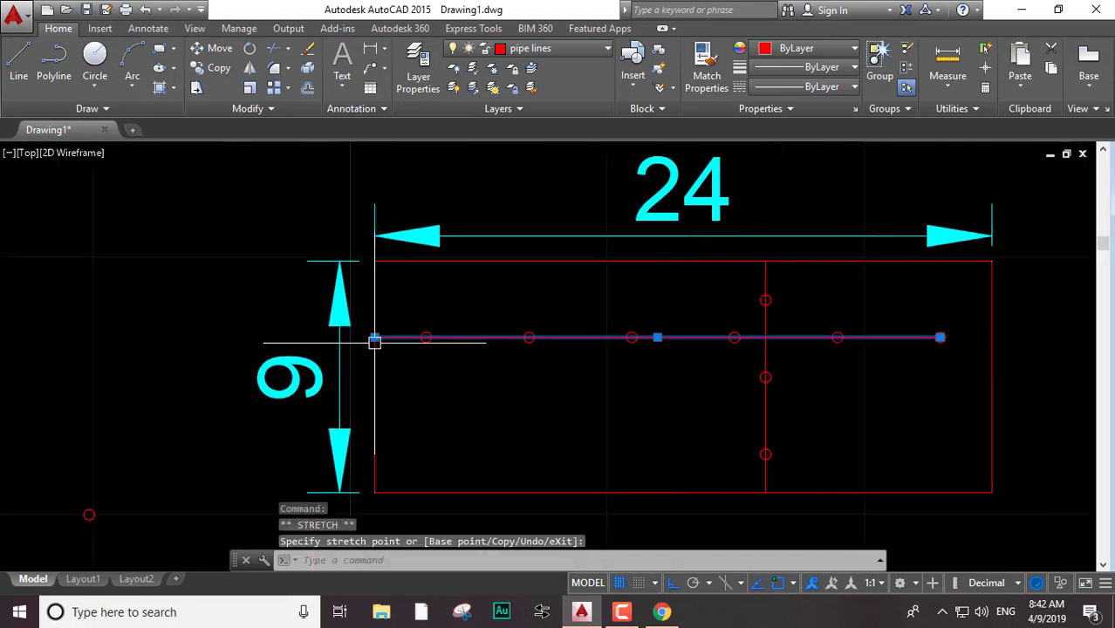
{"action": "scroll", "coordinate": [374, 342], "scroll_direction": "up", "scroll_amount": 5}
{"action": "scroll", "coordinate": [376, 330], "scroll_direction": "up", "scroll_amount": 2}
{"action": "left_click", "coordinate": [376, 329]}
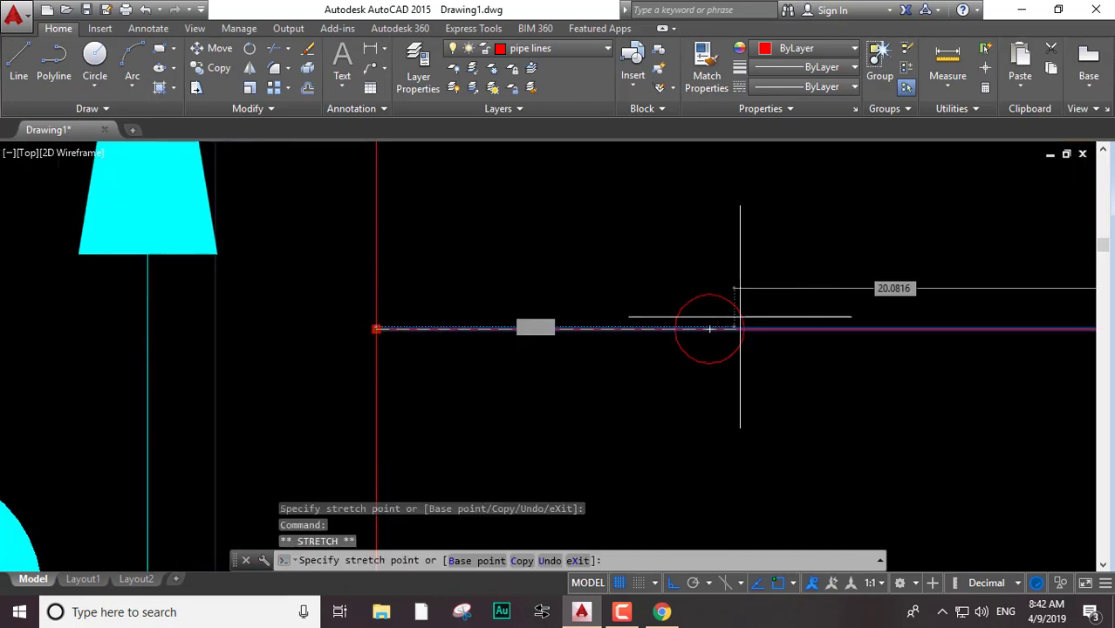
{"action": "key", "text": "Escape"}
{"action": "key", "text": "Escape"}
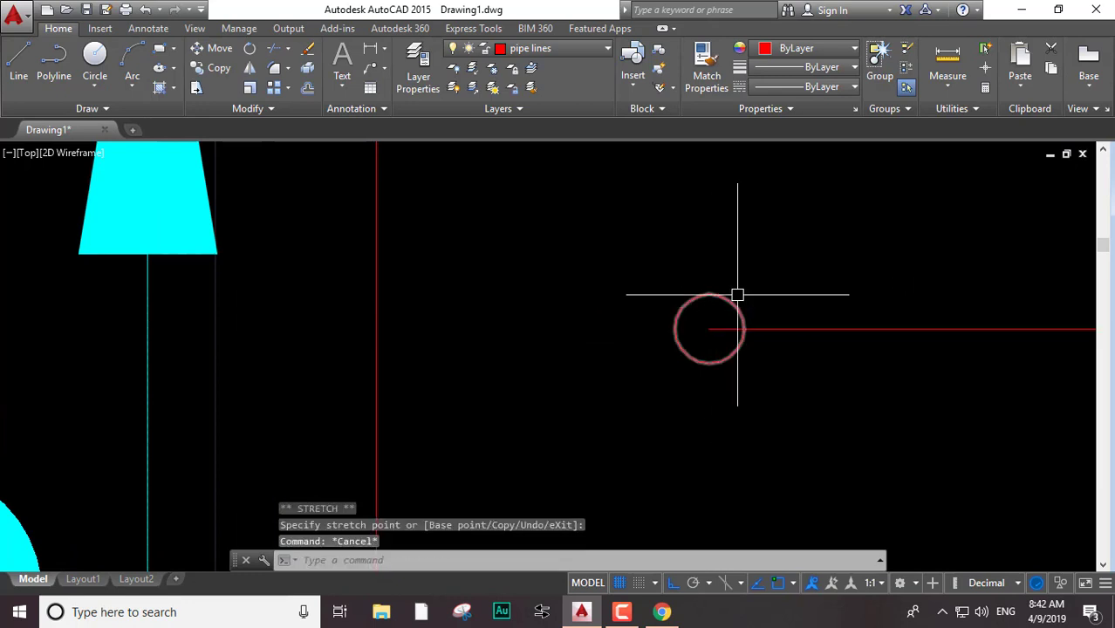
{"action": "scroll", "coordinate": [737, 294], "scroll_direction": "down", "scroll_amount": 3}
{"action": "middle_click_drag", "start_coordinate": [871, 364], "coordinate": [610, 294]}
{"action": "scroll", "coordinate": [846, 311], "scroll_direction": "down", "scroll_amount": 3}
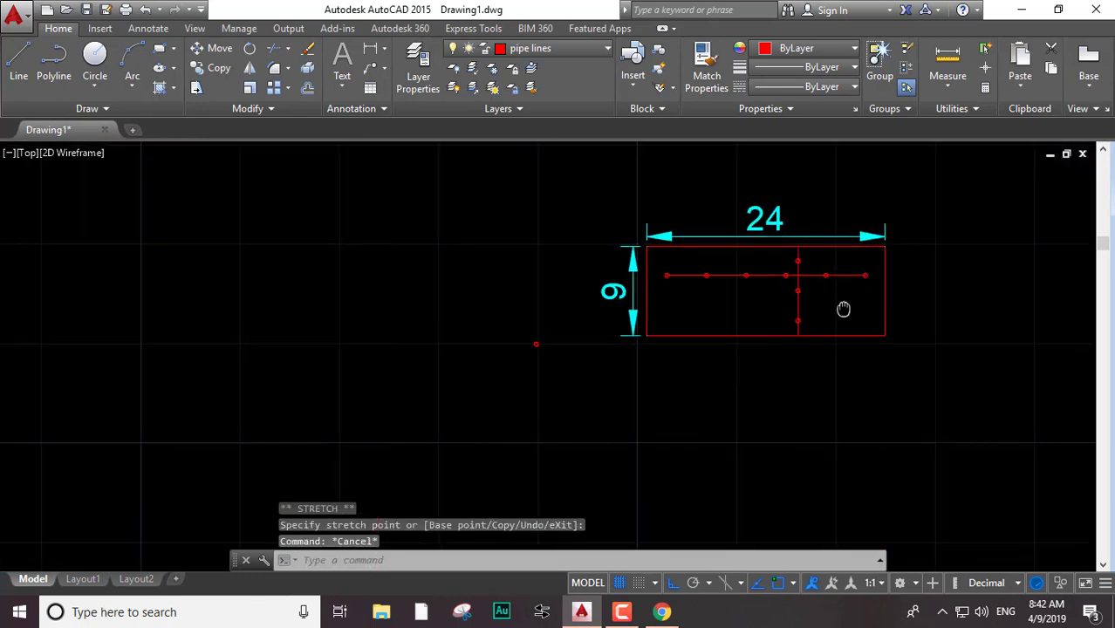
{"action": "middle_click_drag", "start_coordinate": [844, 309], "coordinate": [821, 286]}
{"action": "scroll", "coordinate": [785, 279], "scroll_direction": "up", "scroll_amount": 2}
{"action": "scroll", "coordinate": [768, 261], "scroll_direction": "up", "scroll_amount": 2}
{"action": "middle_click_drag", "start_coordinate": [768, 249], "coordinate": [750, 331]}
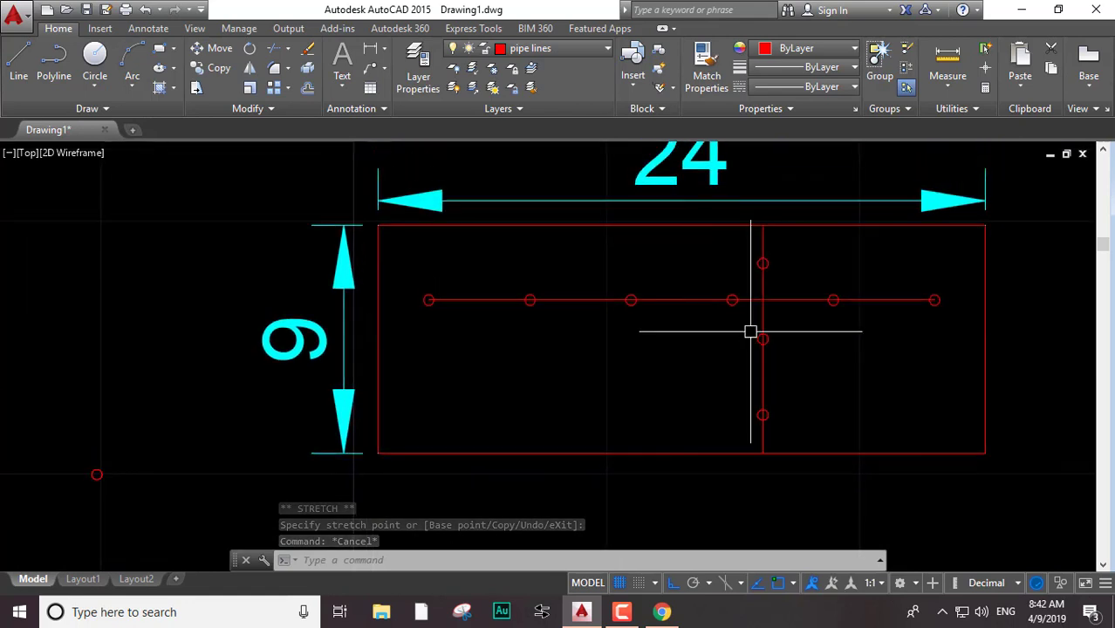
{"action": "left_click", "coordinate": [792, 301]}
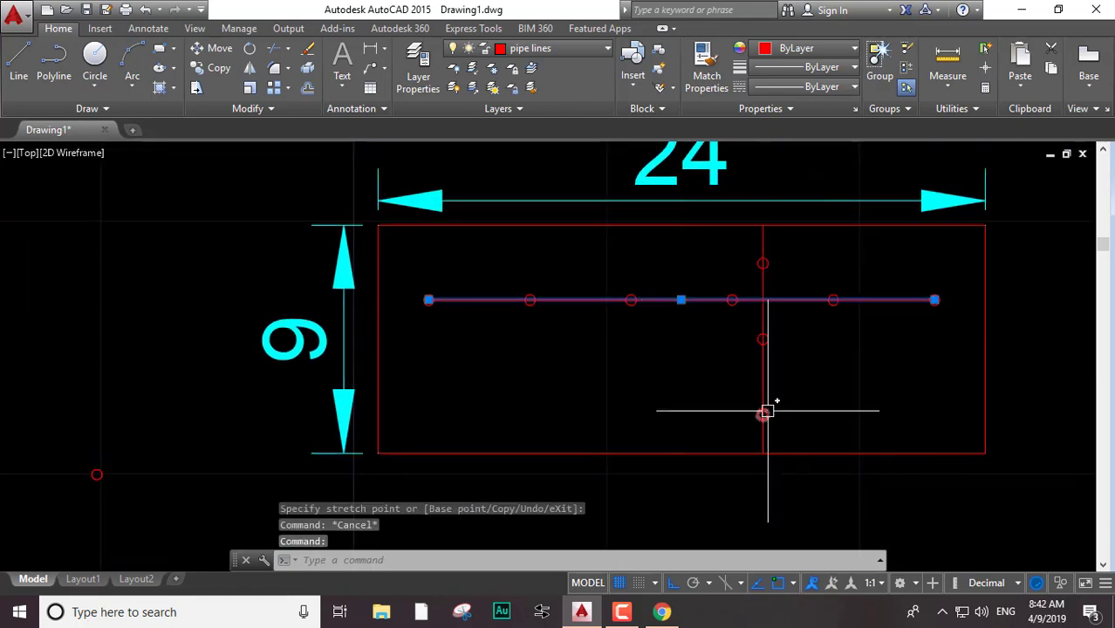
Copy the horizontal pipe line from the riser crossing up through the upper riser sprinkler
{"action": "scroll", "coordinate": [766, 411], "scroll_direction": "up", "scroll_amount": 2}
{"action": "scroll", "coordinate": [785, 401], "scroll_direction": "up", "scroll_amount": 3}
{"action": "type", "text": "c"}
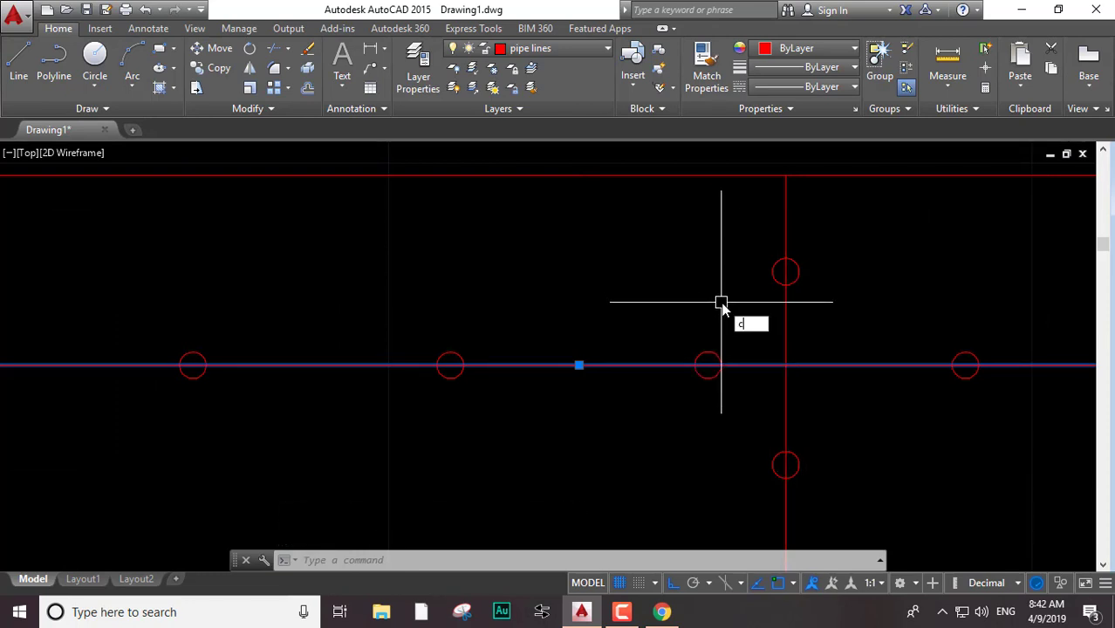
{"action": "type", "text": "o"}
{"action": "key", "text": "Return"}
{"action": "scroll", "coordinate": [781, 366], "scroll_direction": "up", "scroll_amount": 4}
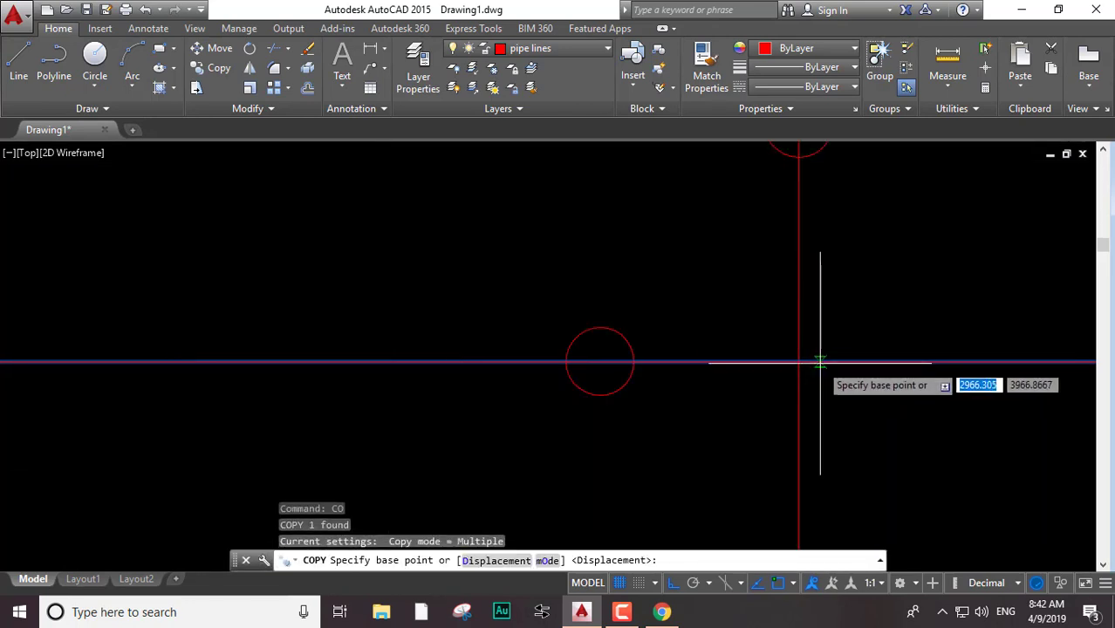
{"action": "left_click", "coordinate": [799, 361]}
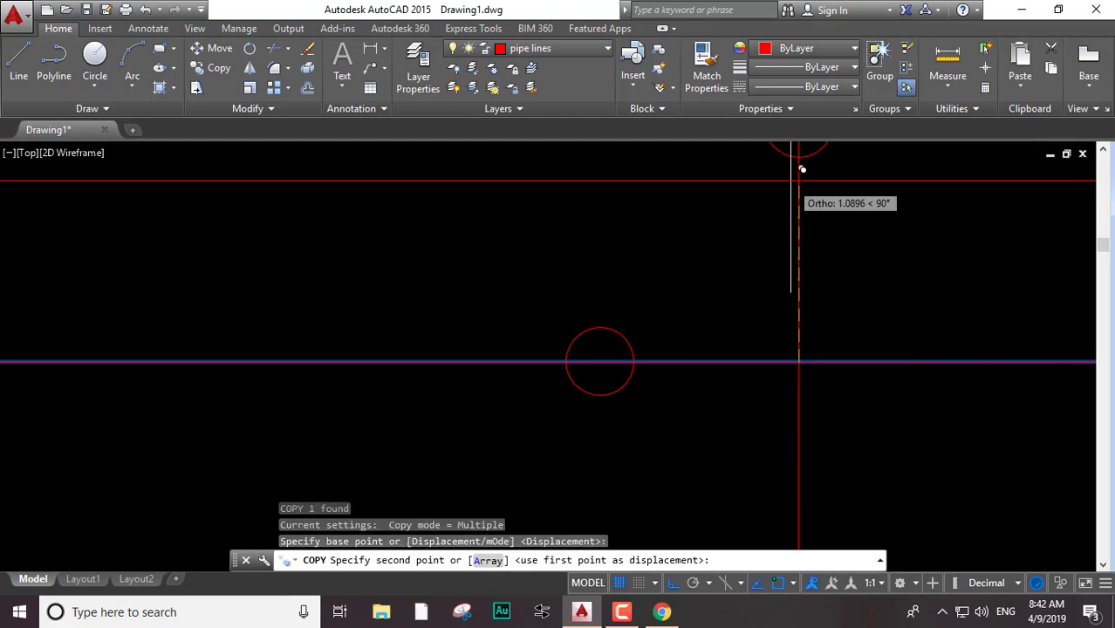
{"action": "middle_click_drag", "start_coordinate": [801, 168], "coordinate": [758, 319]}
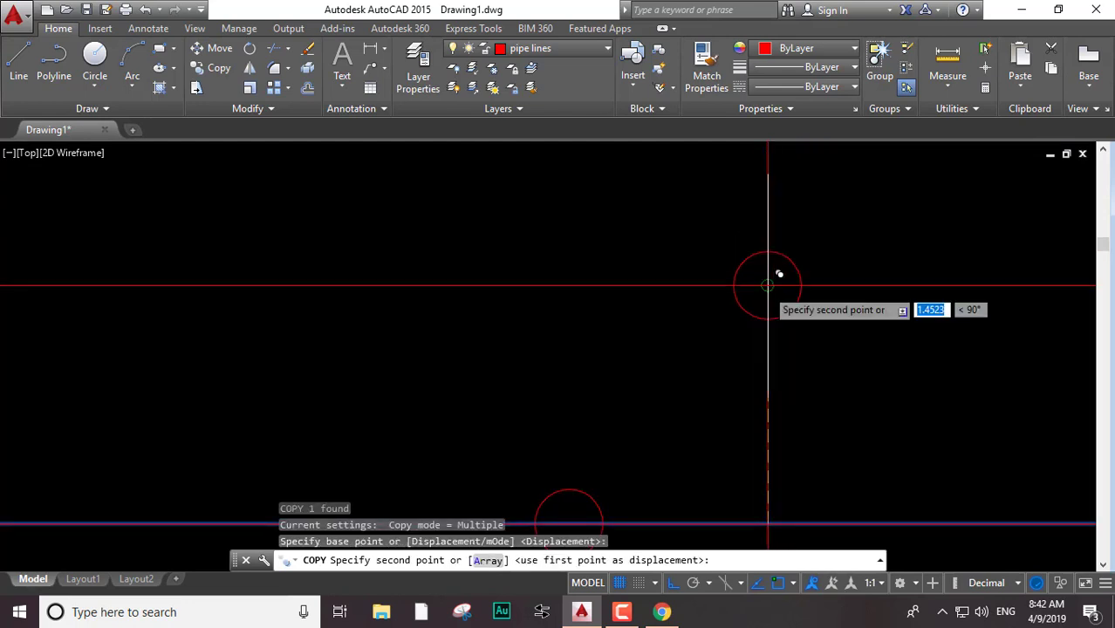
{"action": "left_click", "coordinate": [768, 285]}
Place two more pipe copies through the lower riser sprinklers and finish copying
{"action": "middle_click_drag", "start_coordinate": [780, 423], "coordinate": [785, 257]}
{"action": "scroll", "coordinate": [777, 316], "scroll_direction": "down", "scroll_amount": 4}
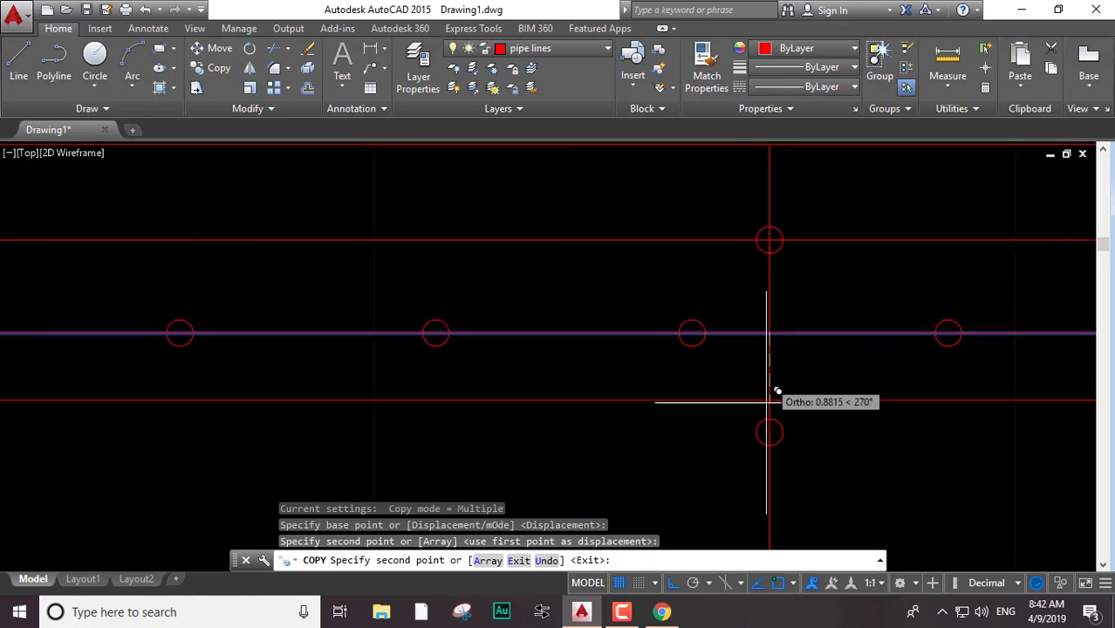
{"action": "middle_click_drag", "start_coordinate": [779, 407], "coordinate": [771, 321]}
{"action": "scroll", "coordinate": [759, 305], "scroll_direction": "up", "scroll_amount": 5}
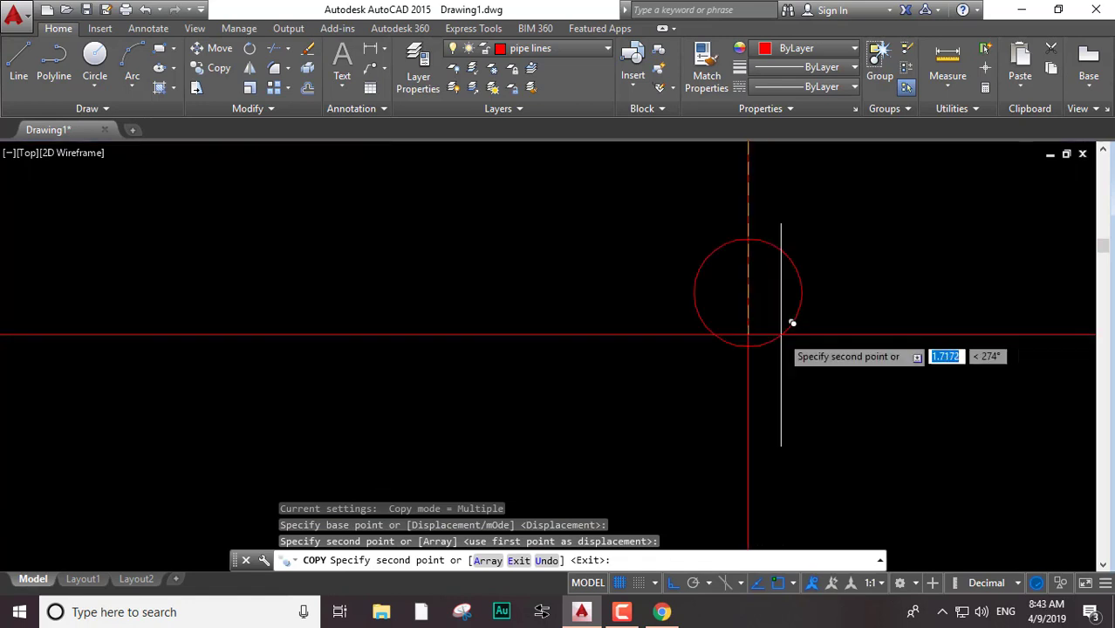
{"action": "left_click", "coordinate": [748, 292]}
{"action": "scroll", "coordinate": [766, 398], "scroll_direction": "down", "scroll_amount": 4}
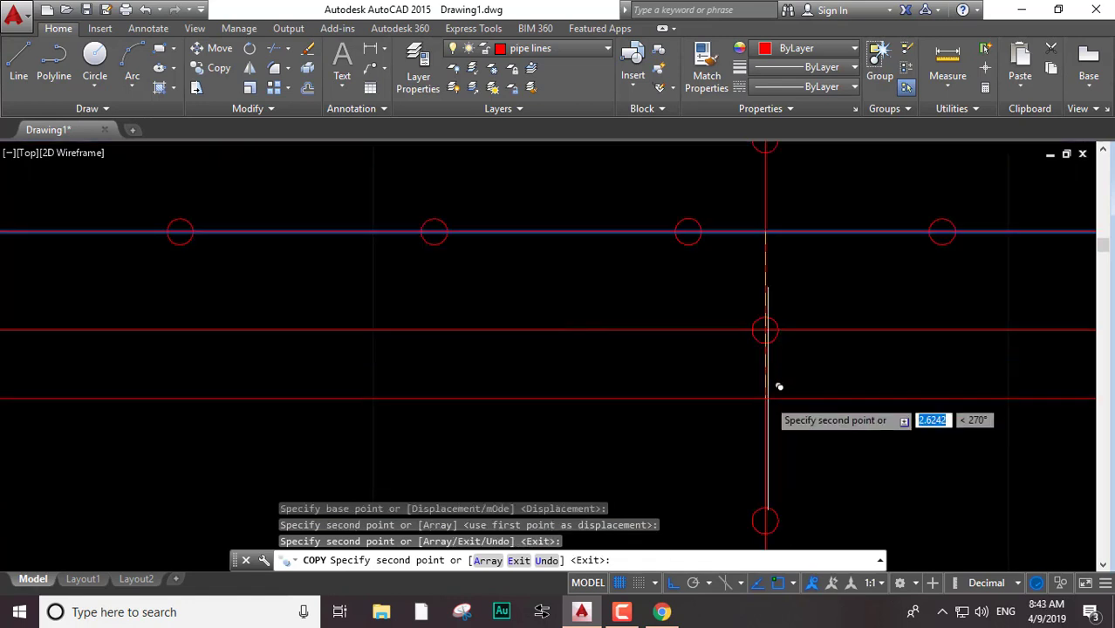
{"action": "scroll", "coordinate": [776, 419], "scroll_direction": "down", "scroll_amount": 3}
{"action": "scroll", "coordinate": [770, 445], "scroll_direction": "up", "scroll_amount": 8}
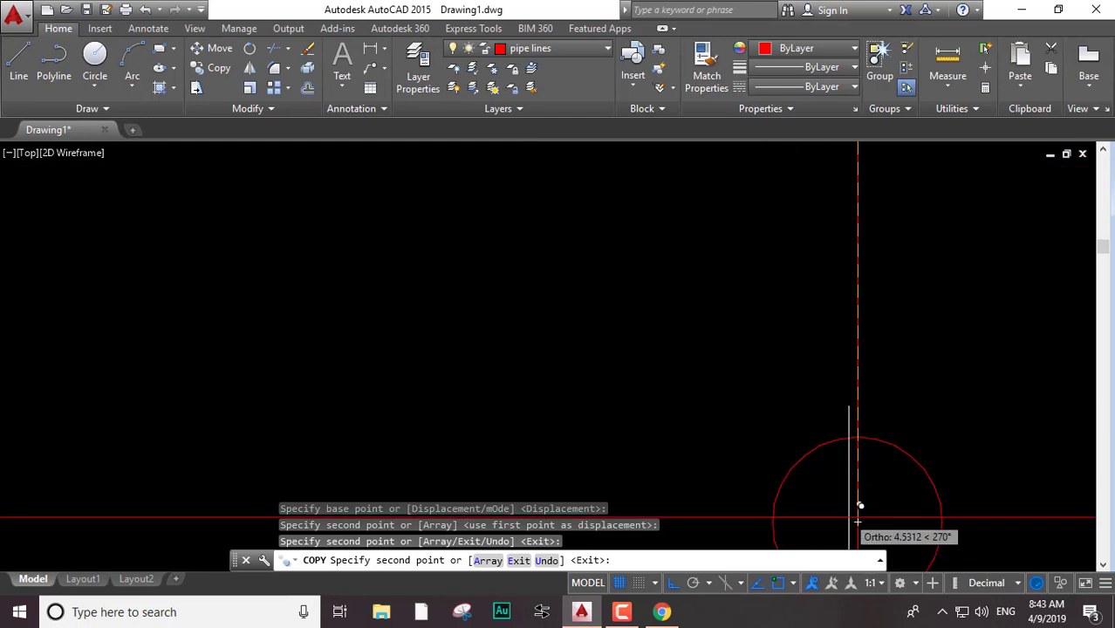
{"action": "left_click", "coordinate": [862, 513]}
{"action": "key", "text": "Escape"}
{"action": "scroll", "coordinate": [789, 349], "scroll_direction": "down", "scroll_amount": 3}
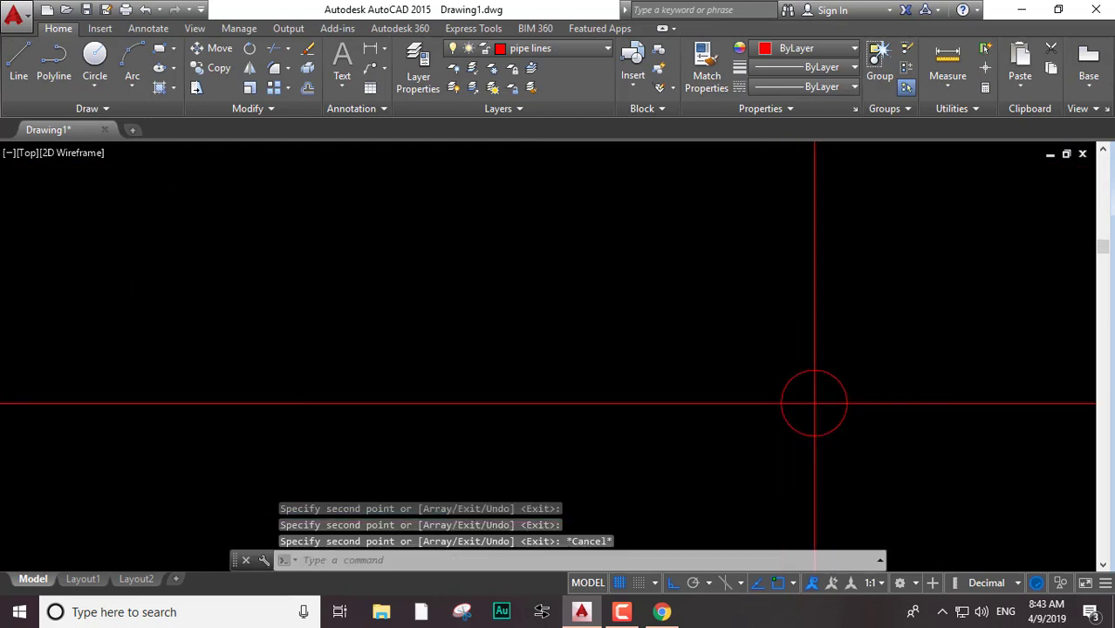
{"action": "scroll", "coordinate": [783, 327], "scroll_direction": "down", "scroll_amount": 5}
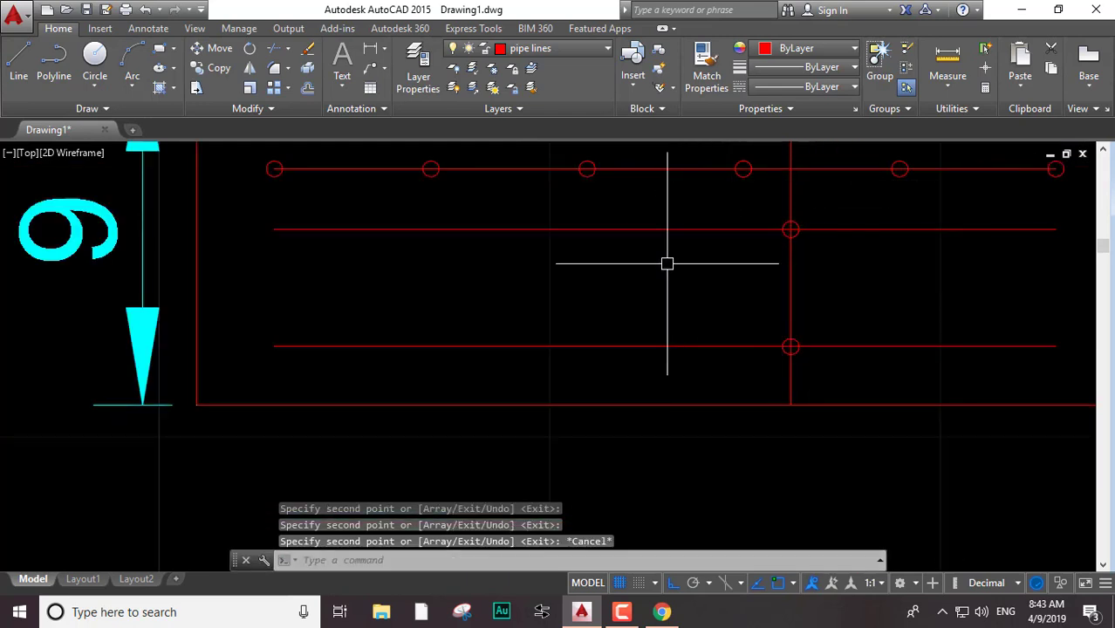
Bring the copied pipe rows and room rectangle into view and select the horizontal pipe line
{"action": "middle_click_drag", "start_coordinate": [667, 259], "coordinate": [623, 352]}
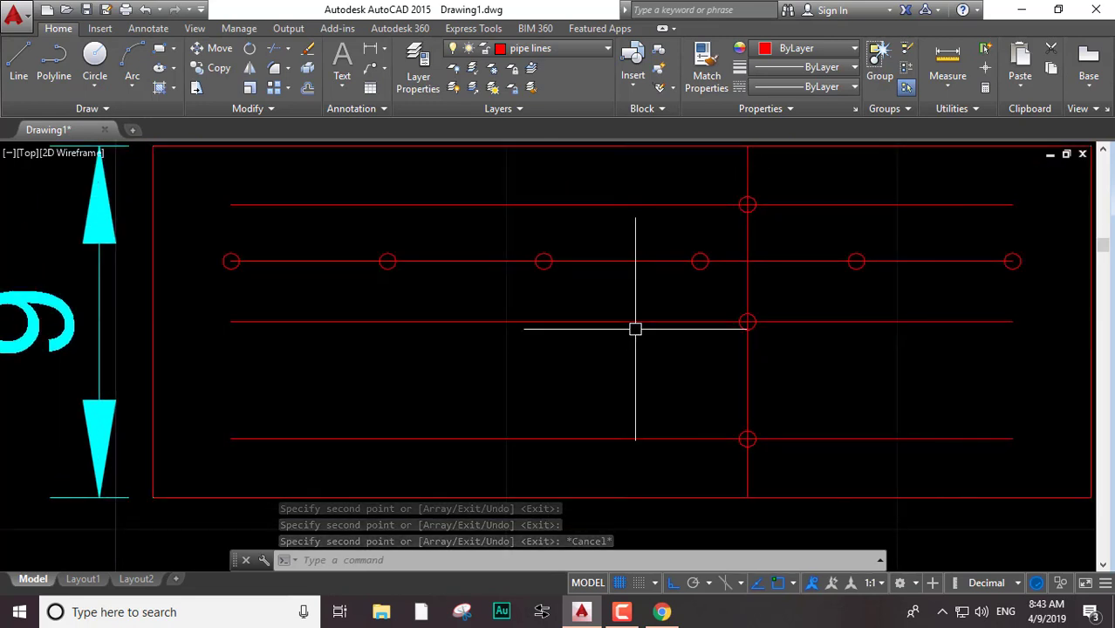
{"action": "scroll", "coordinate": [669, 345], "scroll_direction": "down", "scroll_amount": 4}
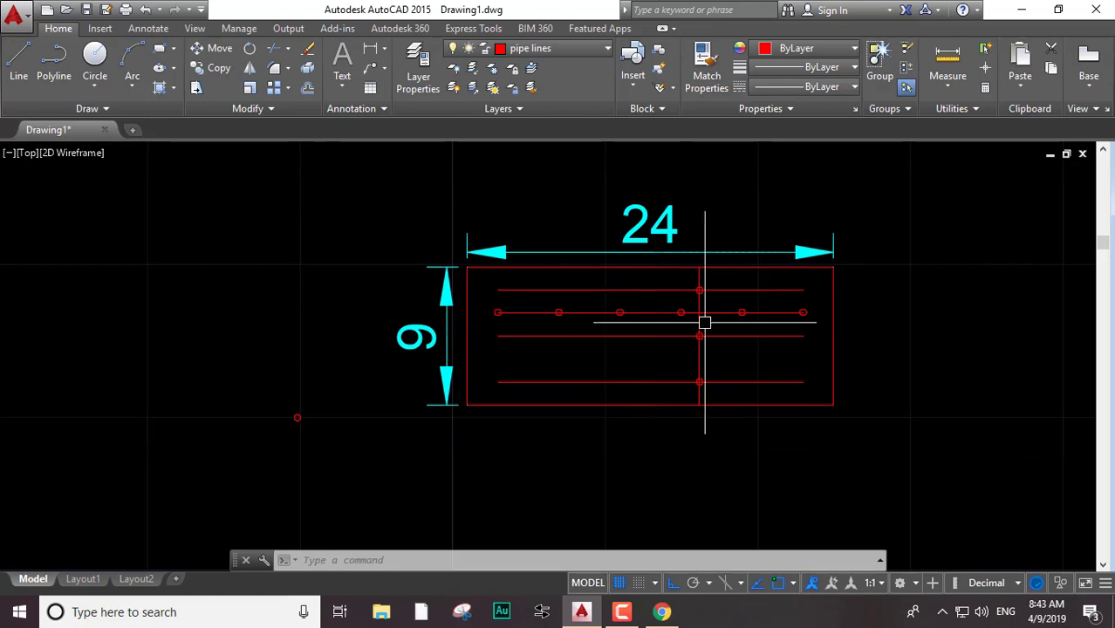
{"action": "scroll", "coordinate": [705, 321], "scroll_direction": "up", "scroll_amount": 4}
{"action": "scroll", "coordinate": [700, 291], "scroll_direction": "down", "scroll_amount": 2}
{"action": "middle_click_drag", "start_coordinate": [702, 398], "coordinate": [709, 332]}
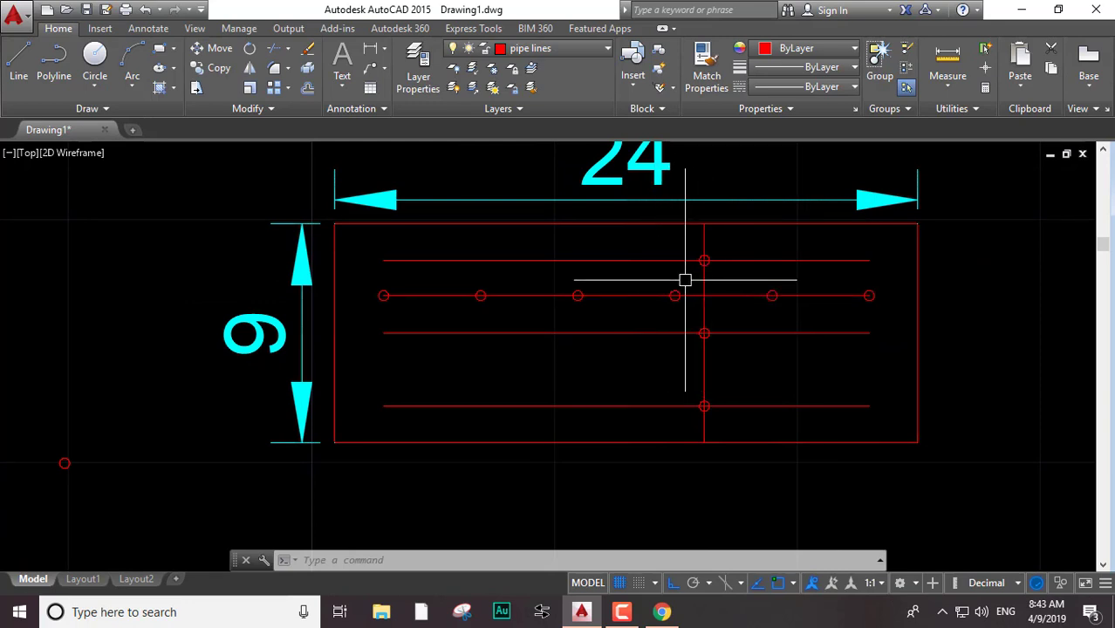
{"action": "scroll", "coordinate": [685, 280], "scroll_direction": "up", "scroll_amount": 10}
{"action": "scroll", "coordinate": [685, 280], "scroll_direction": "down", "scroll_amount": 6}
{"action": "scroll", "coordinate": [685, 280], "scroll_direction": "up", "scroll_amount": 4}
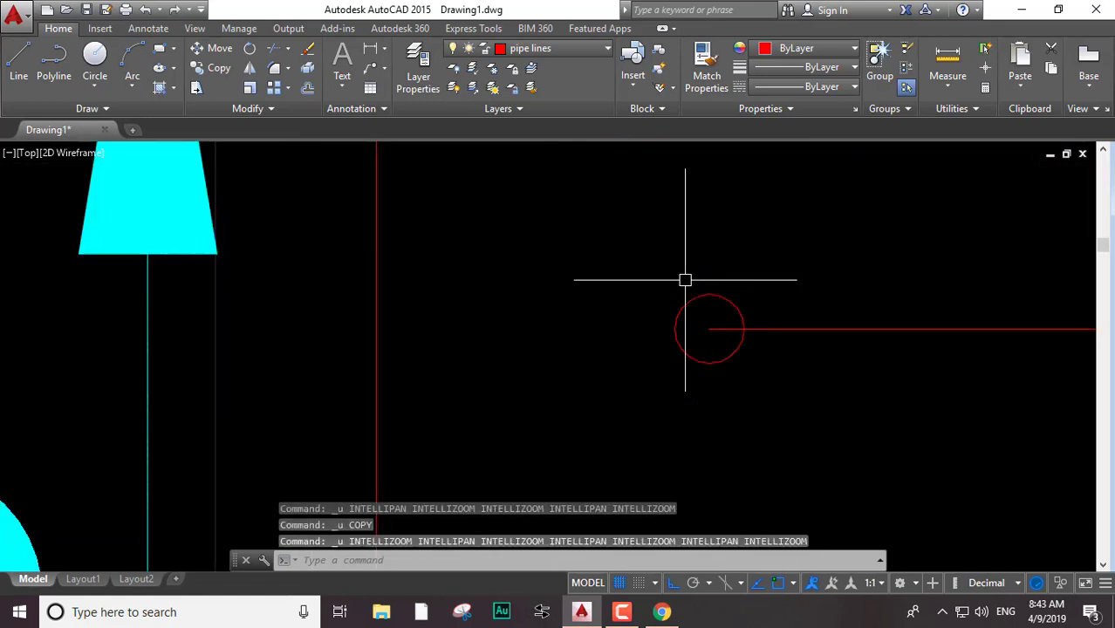
{"action": "scroll", "coordinate": [687, 280], "scroll_direction": "down", "scroll_amount": 2}
{"action": "scroll", "coordinate": [792, 291], "scroll_direction": "down", "scroll_amount": 5}
{"action": "scroll", "coordinate": [667, 311], "scroll_direction": "down", "scroll_amount": 1}
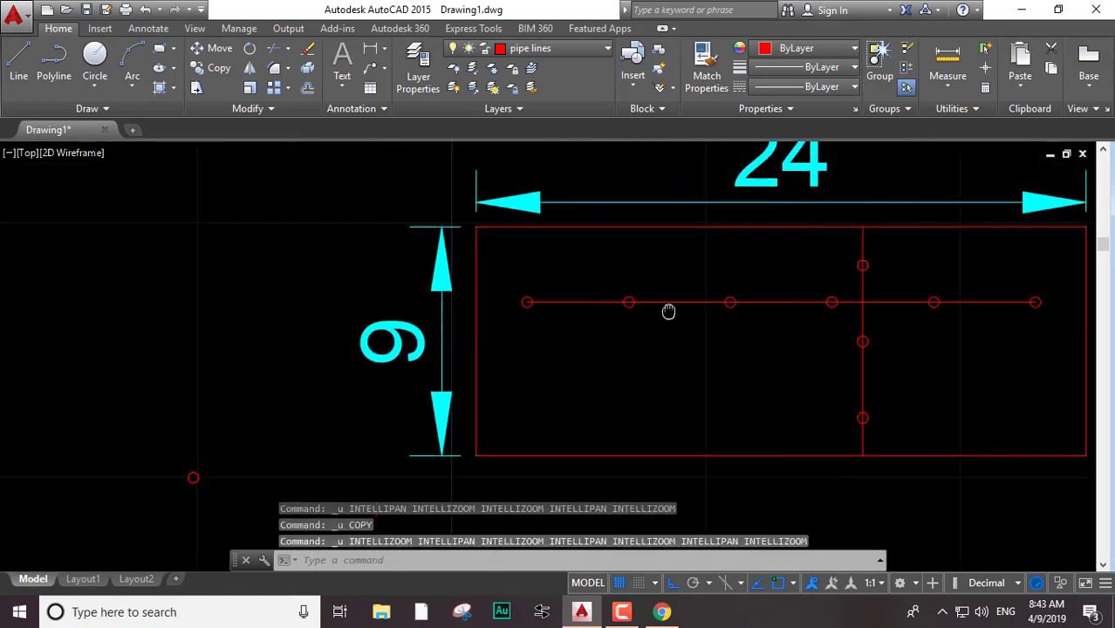
{"action": "scroll", "coordinate": [831, 282], "scroll_direction": "up", "scroll_amount": 1}
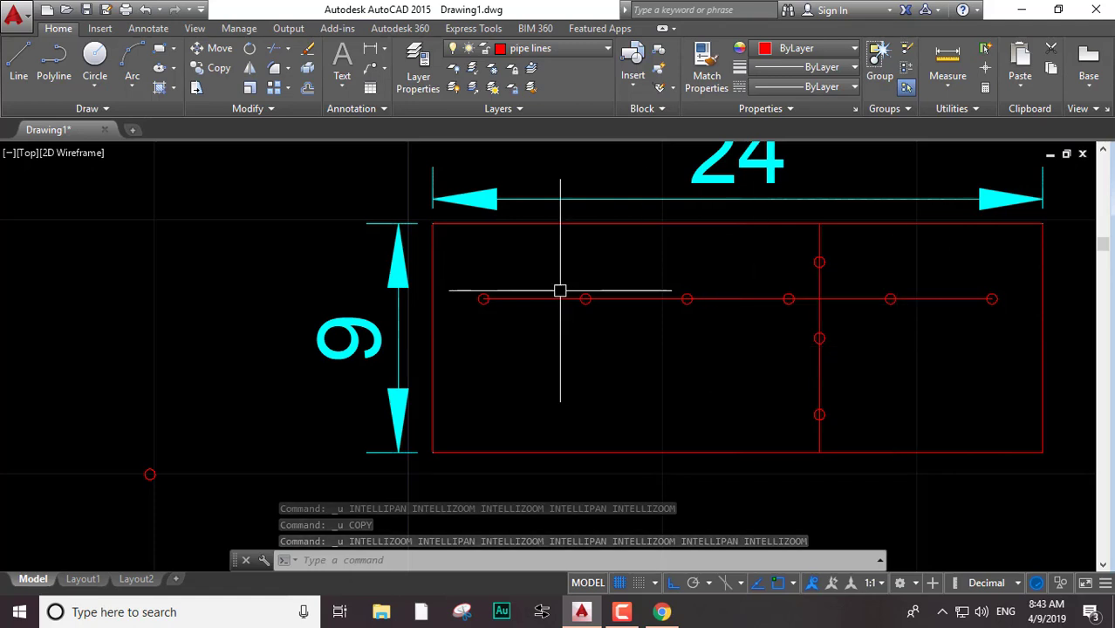
{"action": "middle_click_drag", "start_coordinate": [797, 316], "coordinate": [724, 302]}
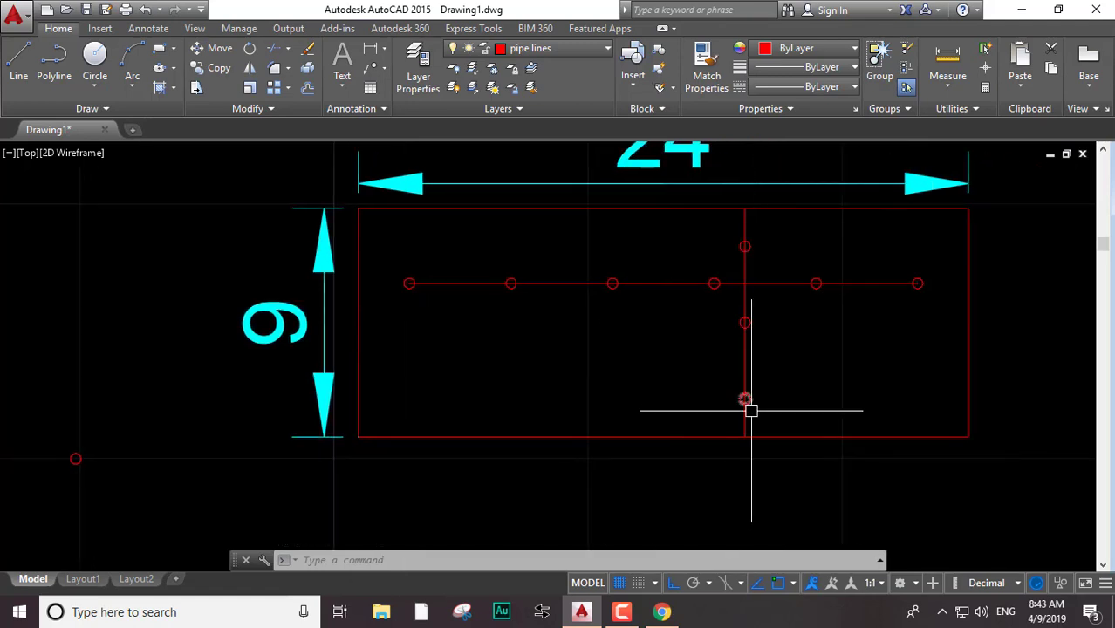
{"action": "left_click", "coordinate": [947, 263]}
{"action": "left_click", "coordinate": [726, 317]}
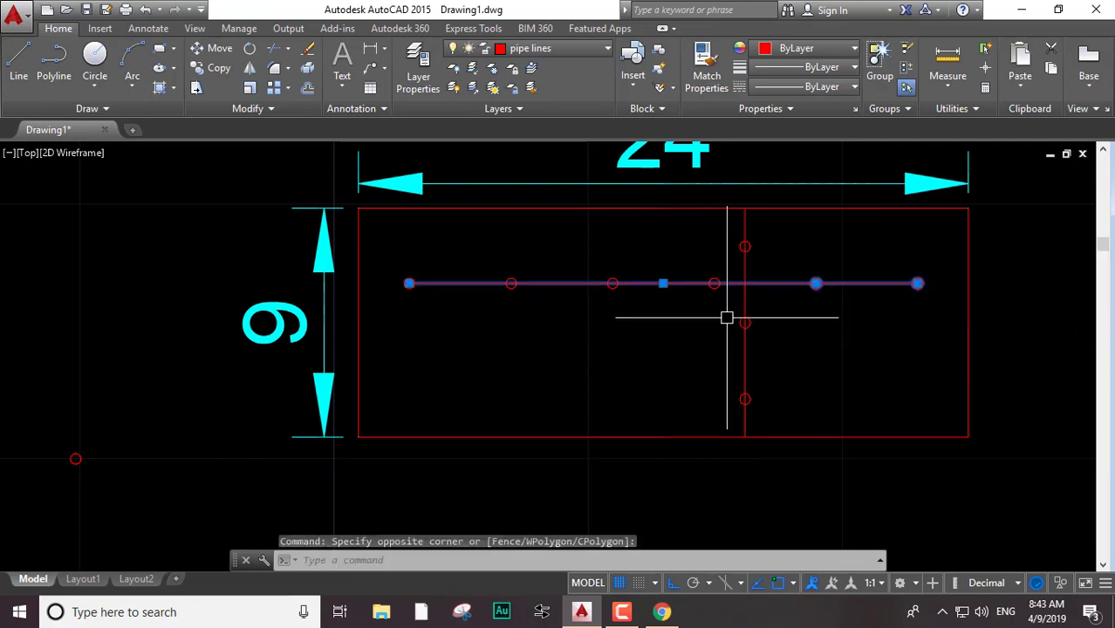
Select the sprinkler row's circles and copy the row above, using the riser intersection as base point
{"action": "left_click", "coordinate": [716, 270]}
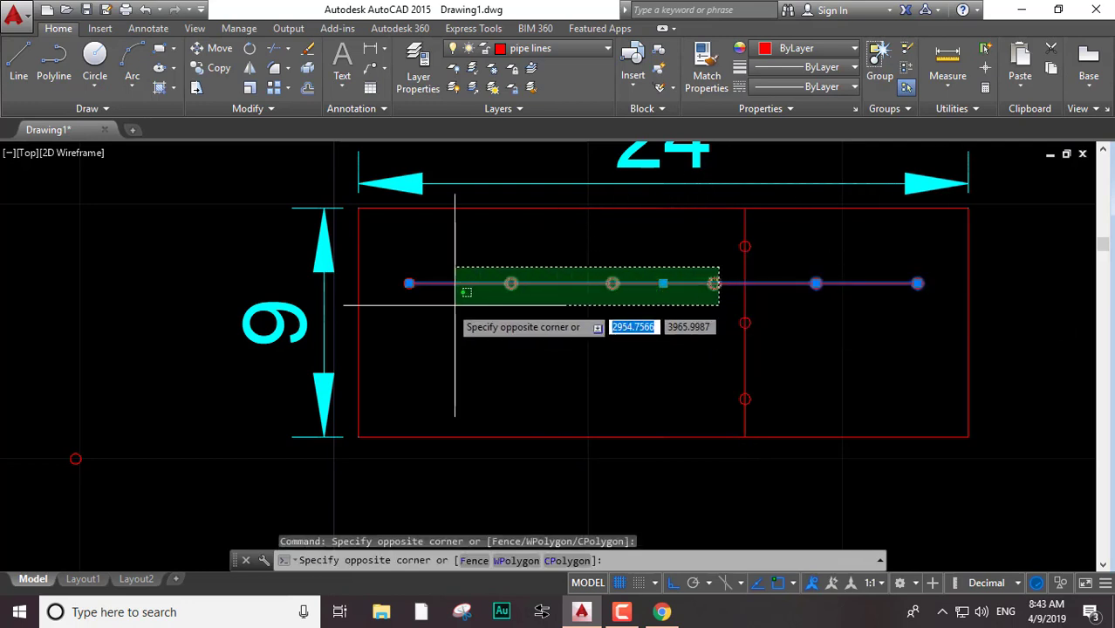
{"action": "left_click", "coordinate": [383, 297]}
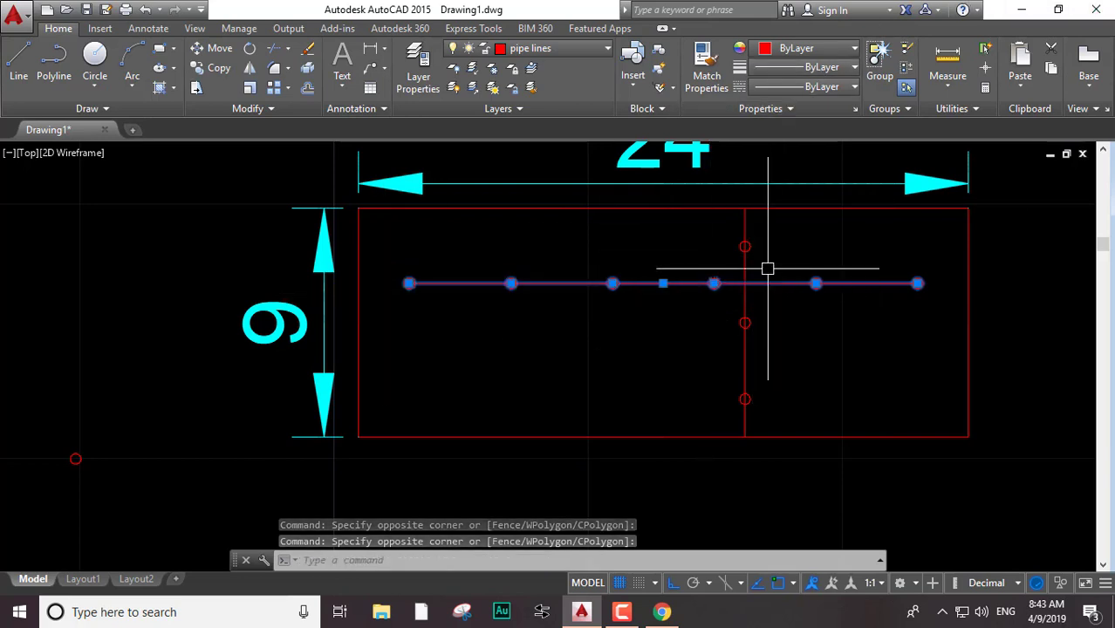
{"action": "type", "text": "co"}
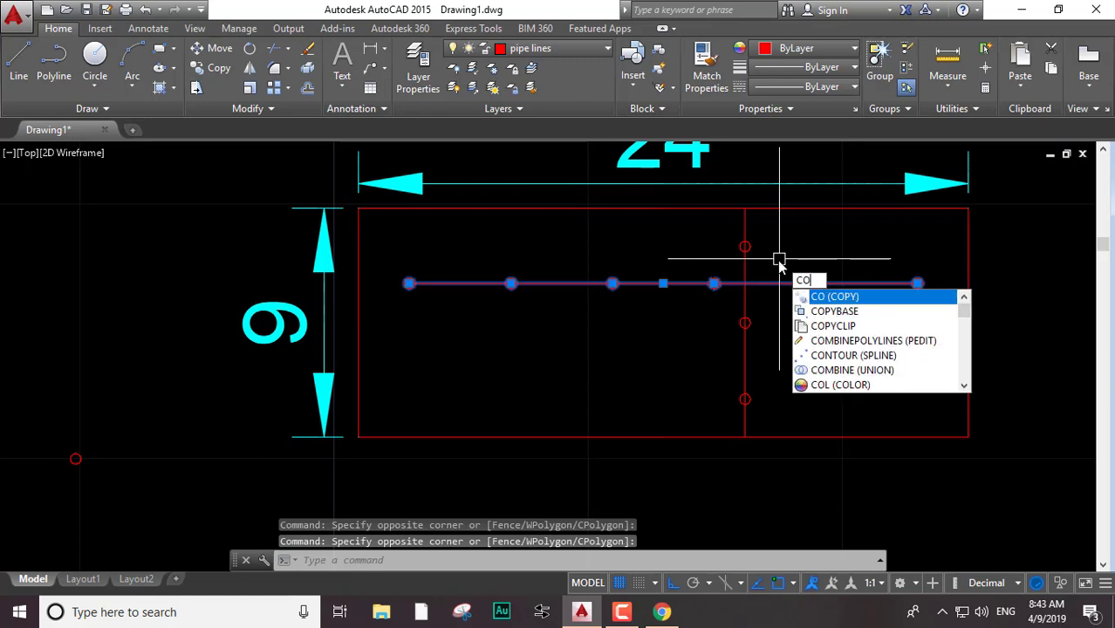
{"action": "key", "text": "Return"}
{"action": "scroll", "coordinate": [771, 262], "scroll_direction": "up", "scroll_amount": 4}
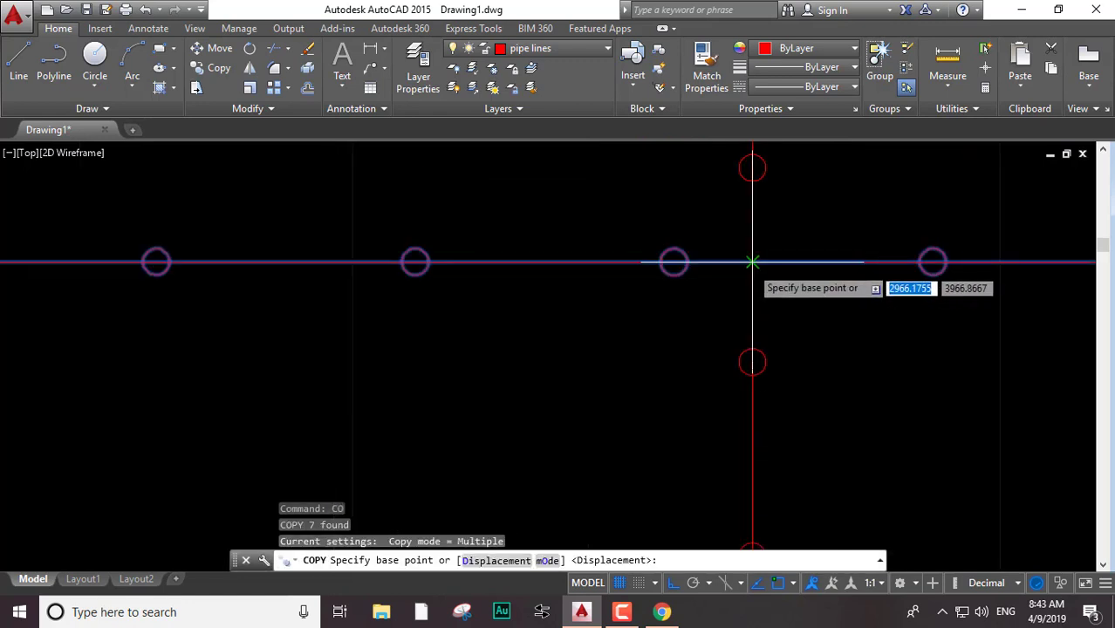
{"action": "left_click", "coordinate": [752, 261]}
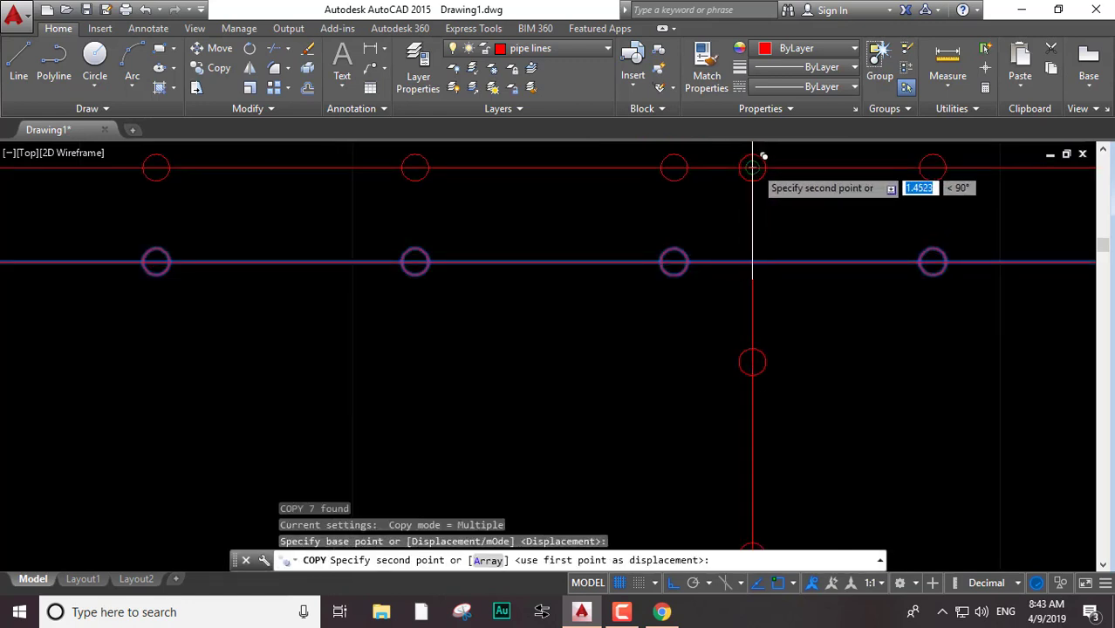
{"action": "left_click", "coordinate": [752, 362]}
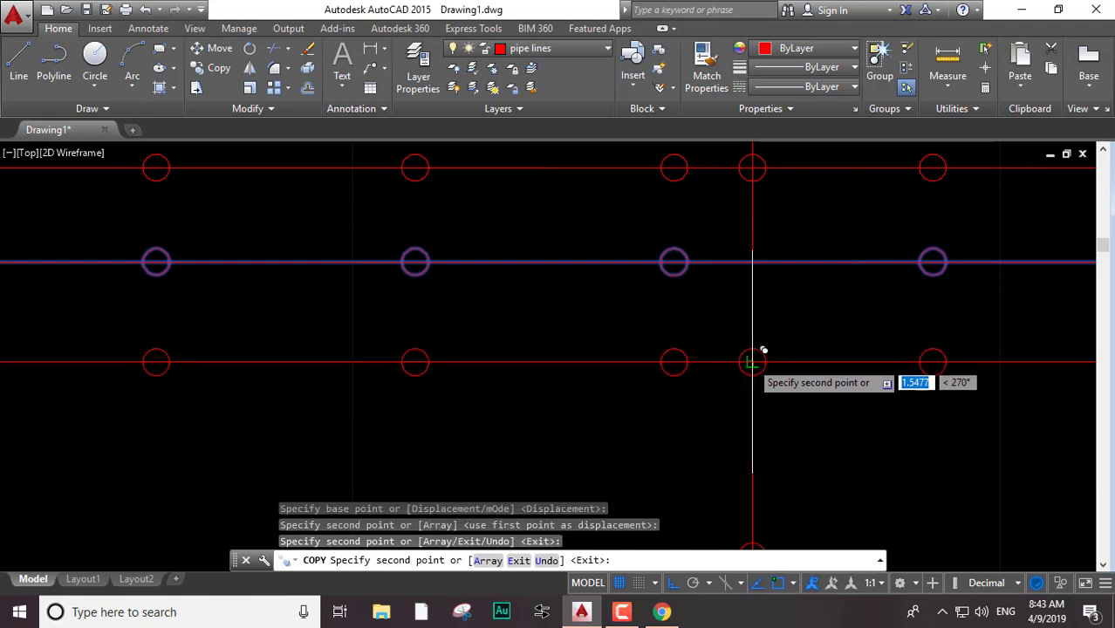
Place another copy of the sprinkler row lower down and finish copying
{"action": "scroll", "coordinate": [761, 367], "scroll_direction": "down", "scroll_amount": 2}
{"action": "scroll", "coordinate": [763, 472], "scroll_direction": "up", "scroll_amount": 4}
{"action": "scroll", "coordinate": [763, 473], "scroll_direction": "down", "scroll_amount": 1}
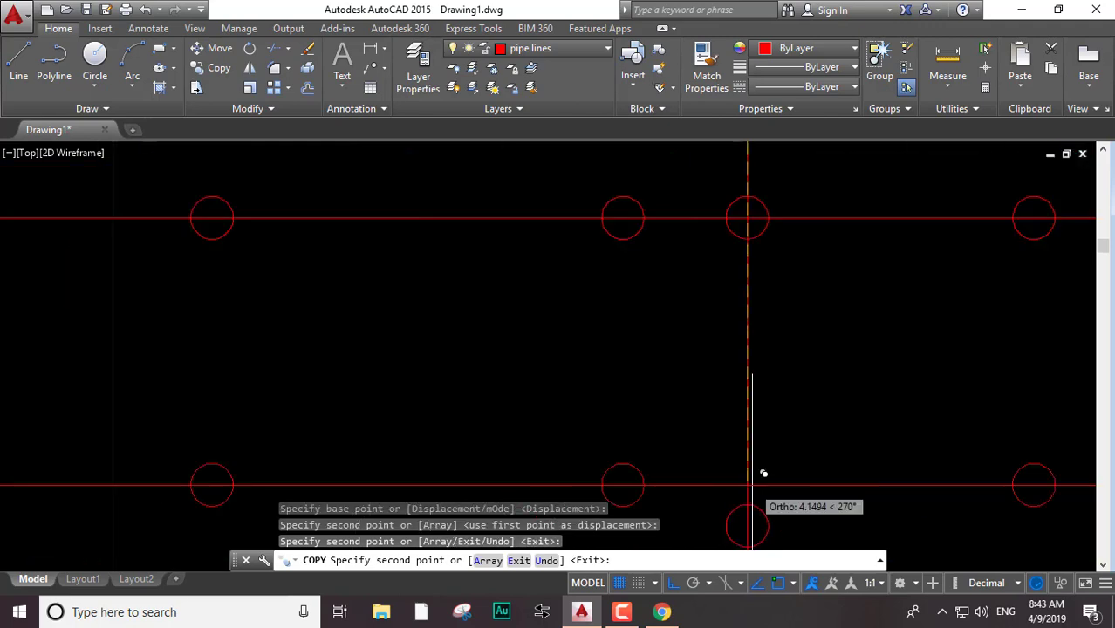
{"action": "scroll", "coordinate": [763, 474], "scroll_direction": "down", "scroll_amount": 2}
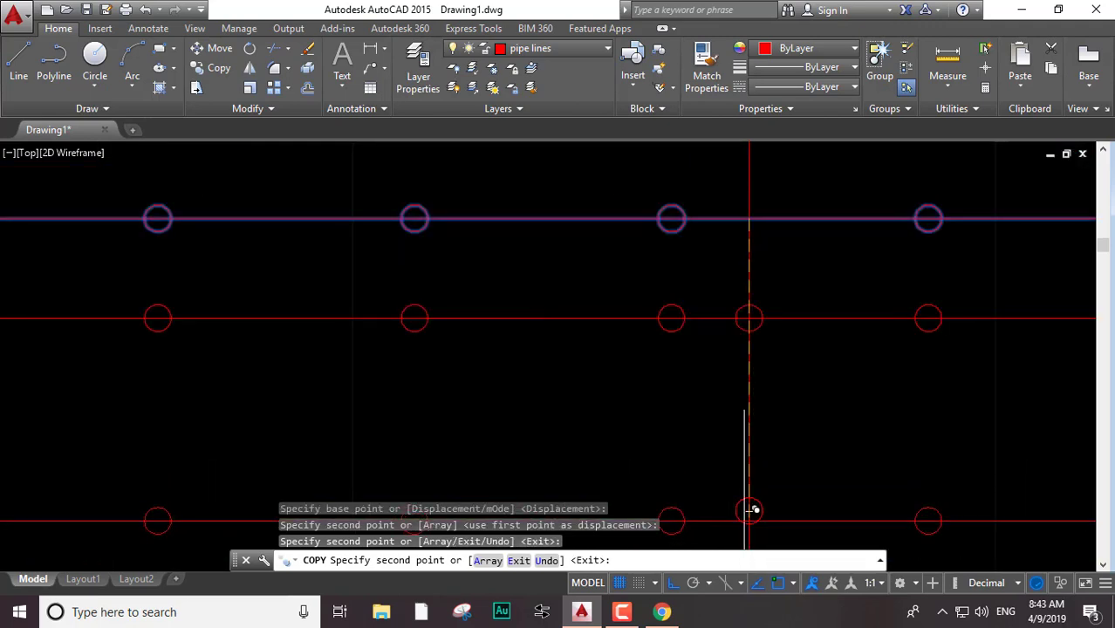
{"action": "scroll", "coordinate": [750, 511], "scroll_direction": "up", "scroll_amount": 3}
{"action": "scroll", "coordinate": [771, 505], "scroll_direction": "up", "scroll_amount": 2}
{"action": "scroll", "coordinate": [724, 507], "scroll_direction": "up", "scroll_amount": 2}
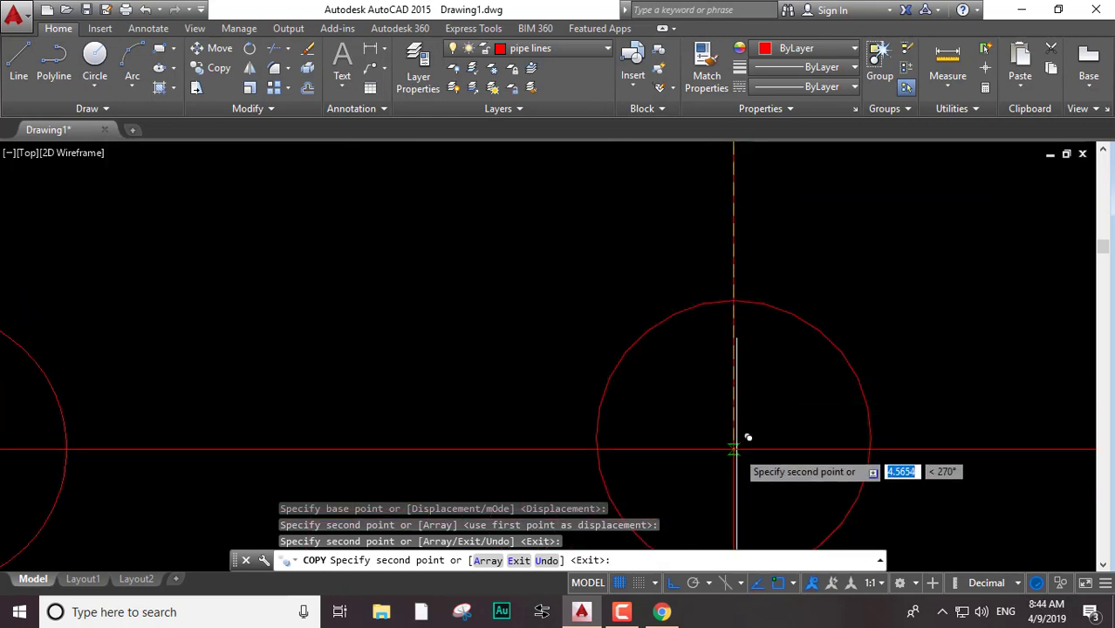
{"action": "scroll", "coordinate": [740, 348], "scroll_direction": "down", "scroll_amount": 5}
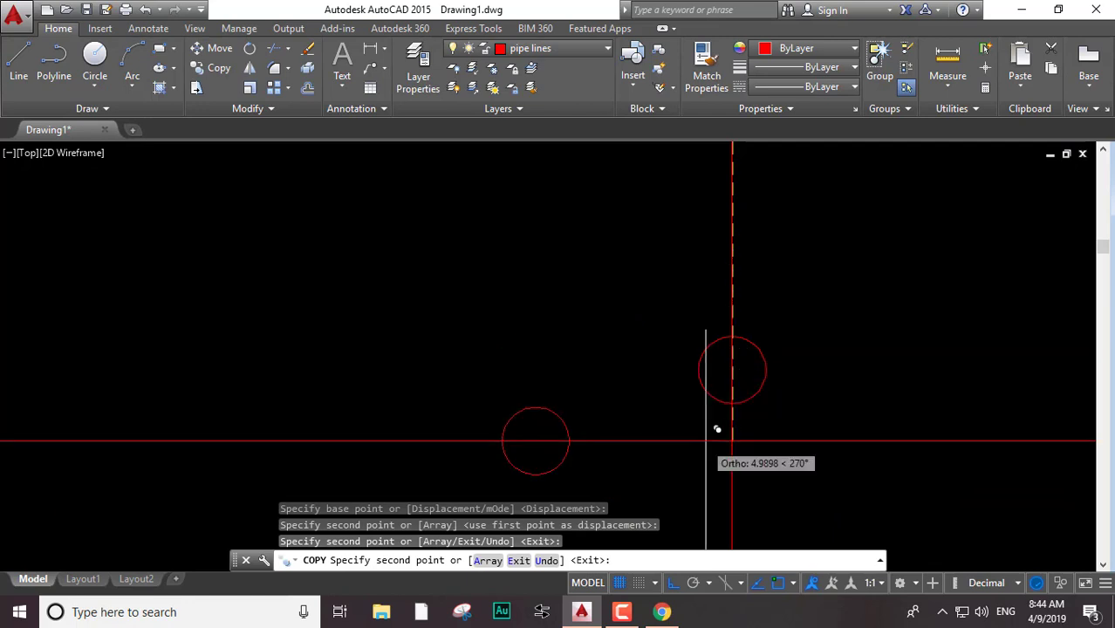
{"action": "left_click", "coordinate": [733, 373]}
{"action": "key", "text": "Escape"}
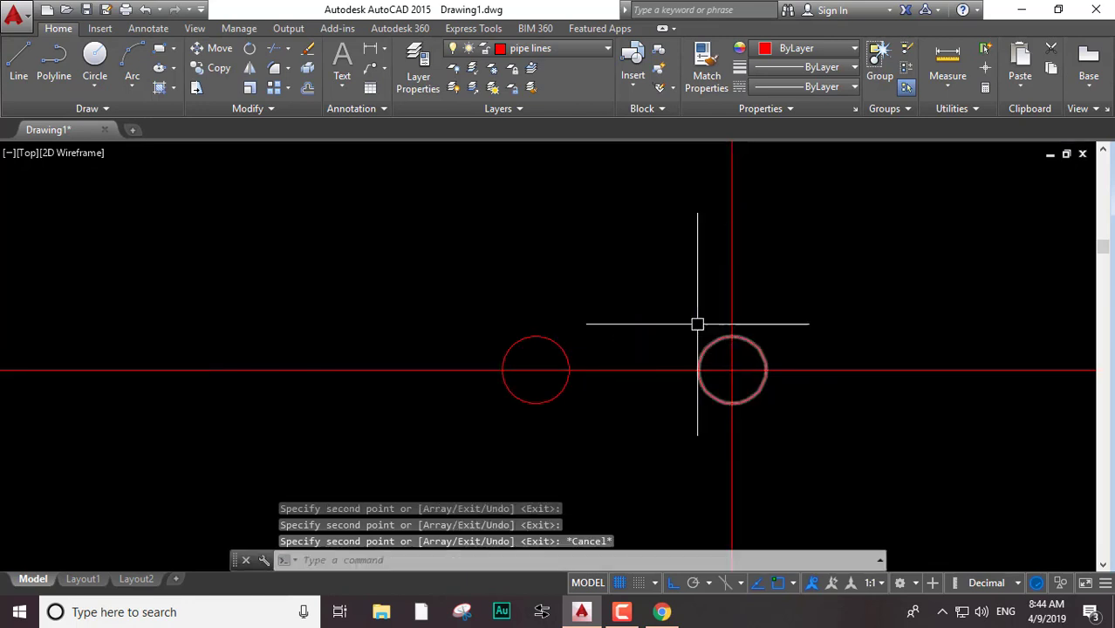
Delete the old vertical riser line together with the circle sitting on it
{"action": "scroll", "coordinate": [697, 324], "scroll_direction": "down", "scroll_amount": 5}
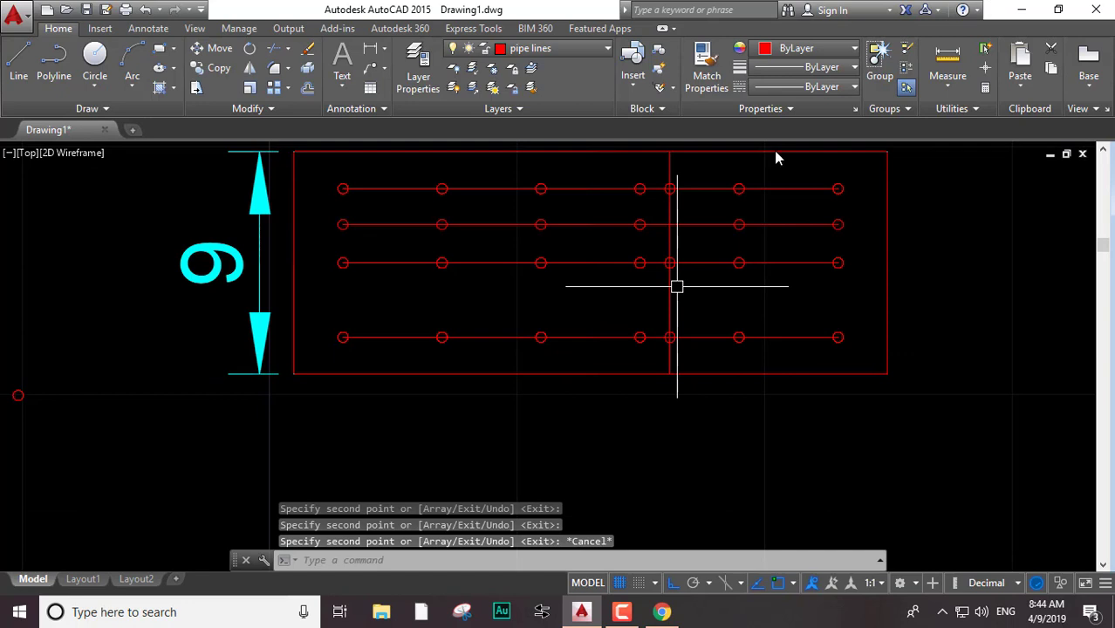
{"action": "scroll", "coordinate": [679, 172], "scroll_direction": "up", "scroll_amount": 2}
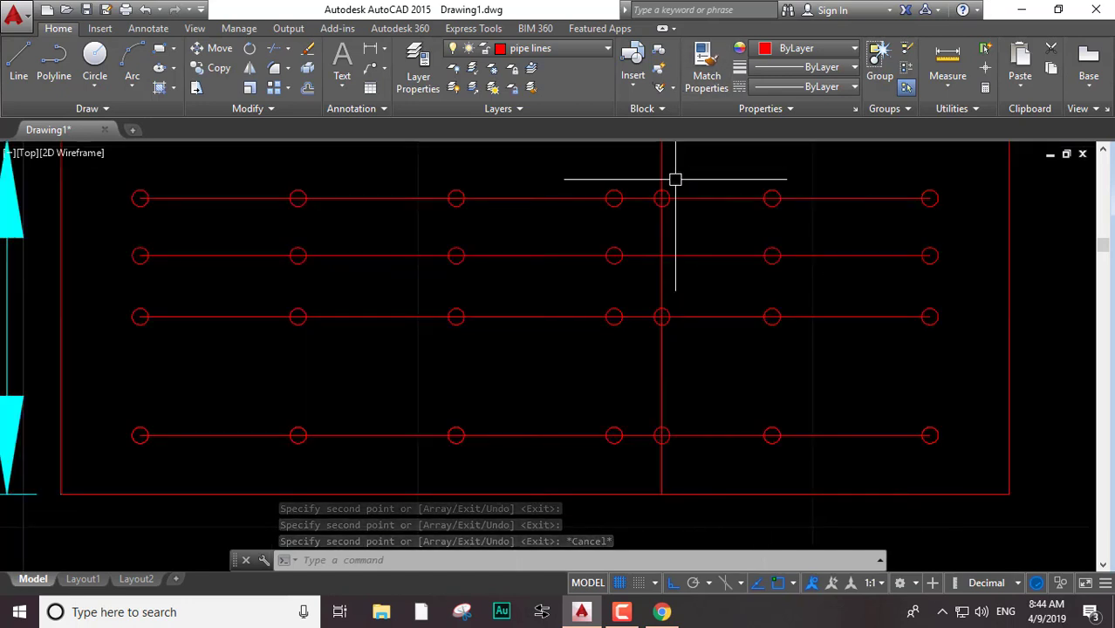
{"action": "left_click", "coordinate": [683, 170]}
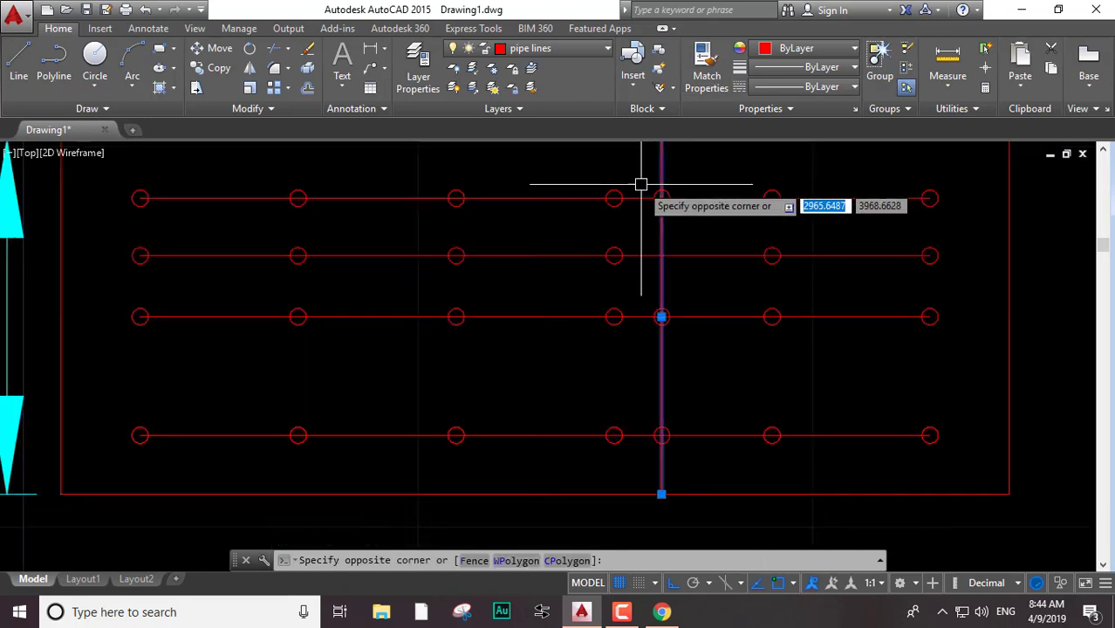
{"action": "left_click", "coordinate": [643, 182]}
{"action": "scroll", "coordinate": [677, 202], "scroll_direction": "up", "scroll_amount": 5}
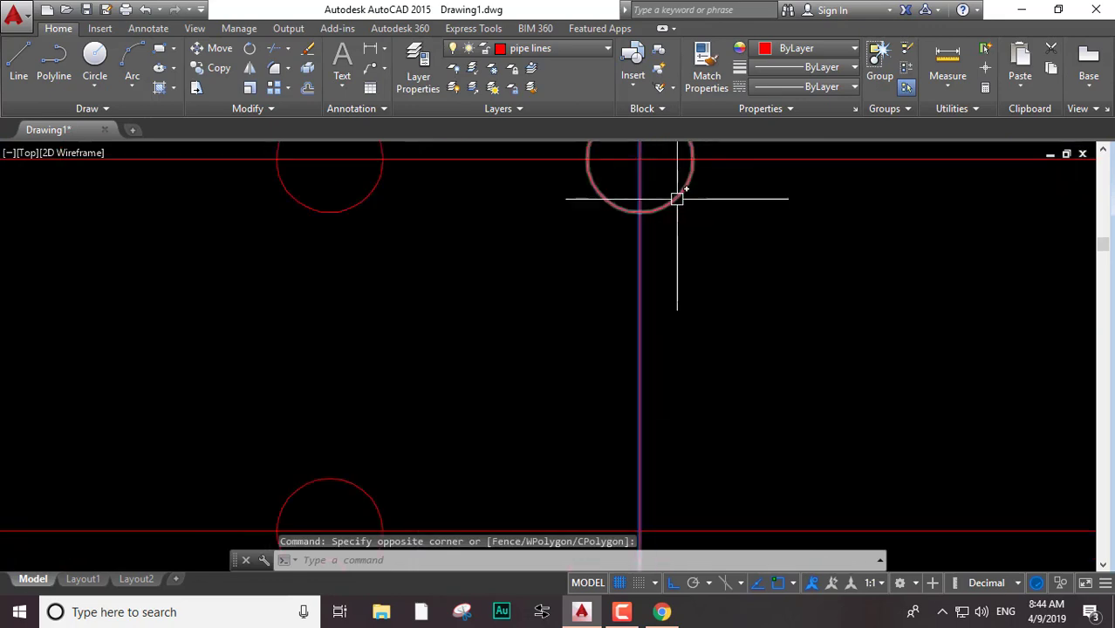
{"action": "scroll", "coordinate": [662, 243], "scroll_direction": "down", "scroll_amount": 4}
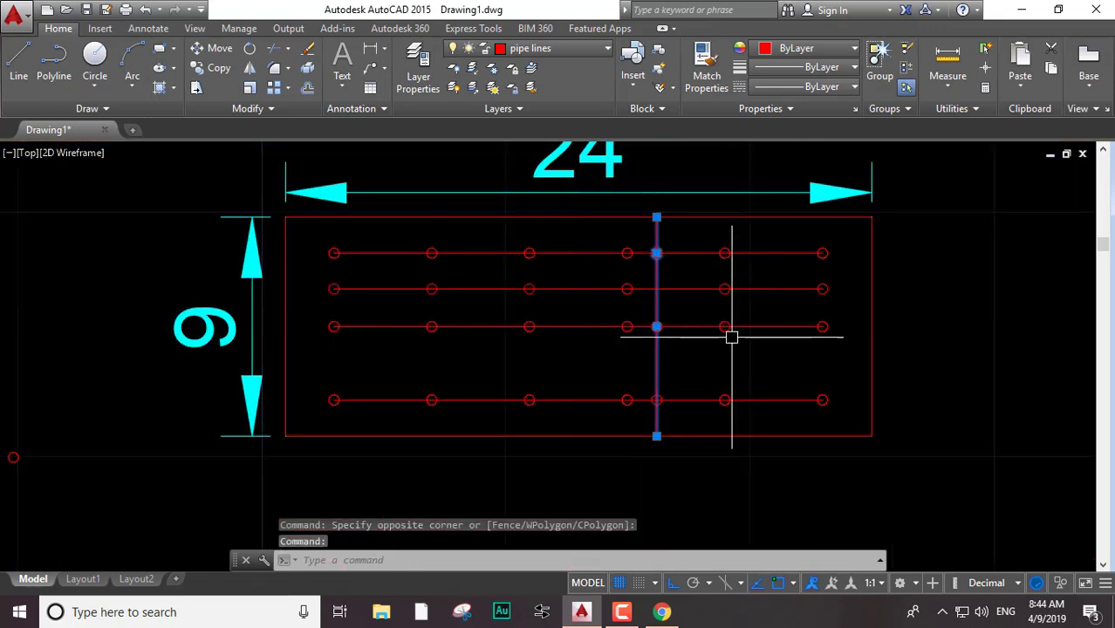
{"action": "scroll", "coordinate": [731, 330], "scroll_direction": "up", "scroll_amount": 5}
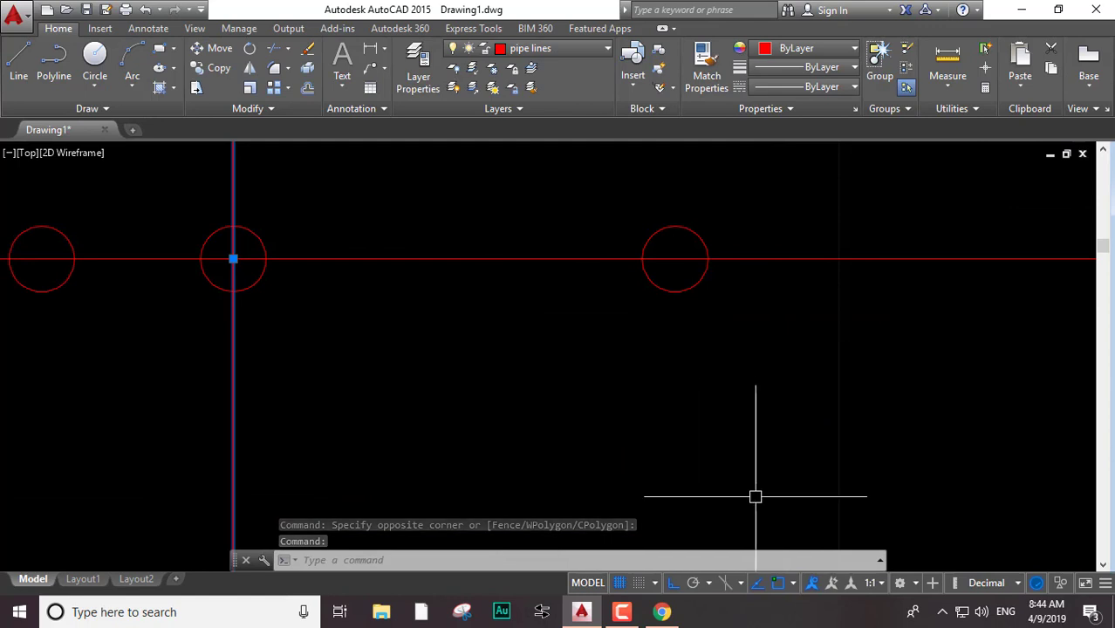
{"action": "scroll", "coordinate": [268, 297], "scroll_direction": "down", "scroll_amount": 5}
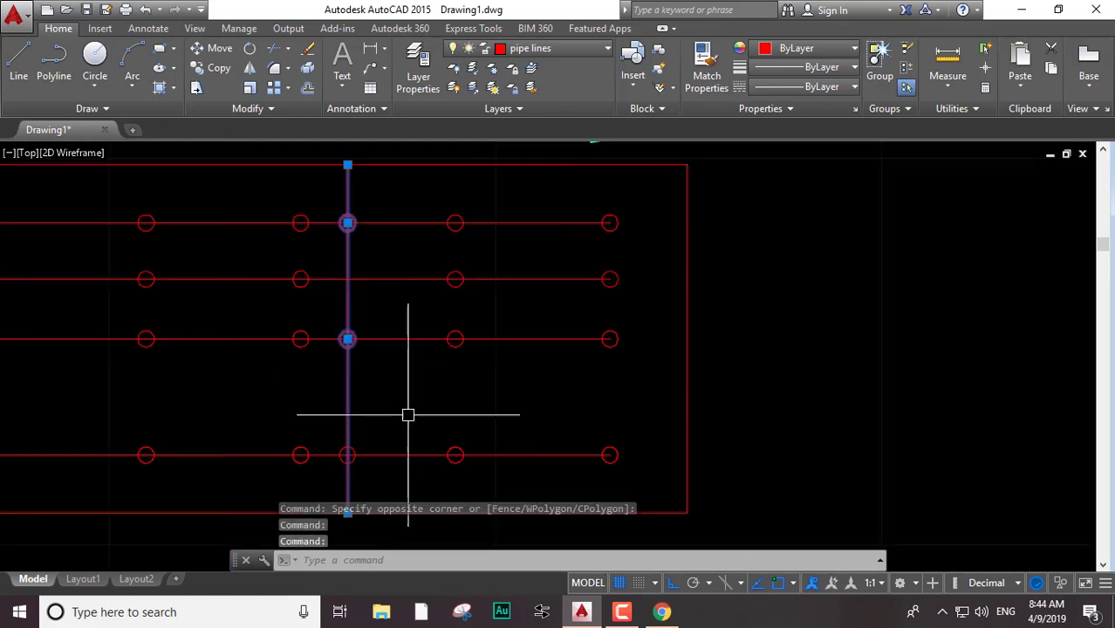
{"action": "scroll", "coordinate": [405, 411], "scroll_direction": "up", "scroll_amount": 3}
{"action": "middle_click_drag", "start_coordinate": [406, 411], "coordinate": [528, 239]}
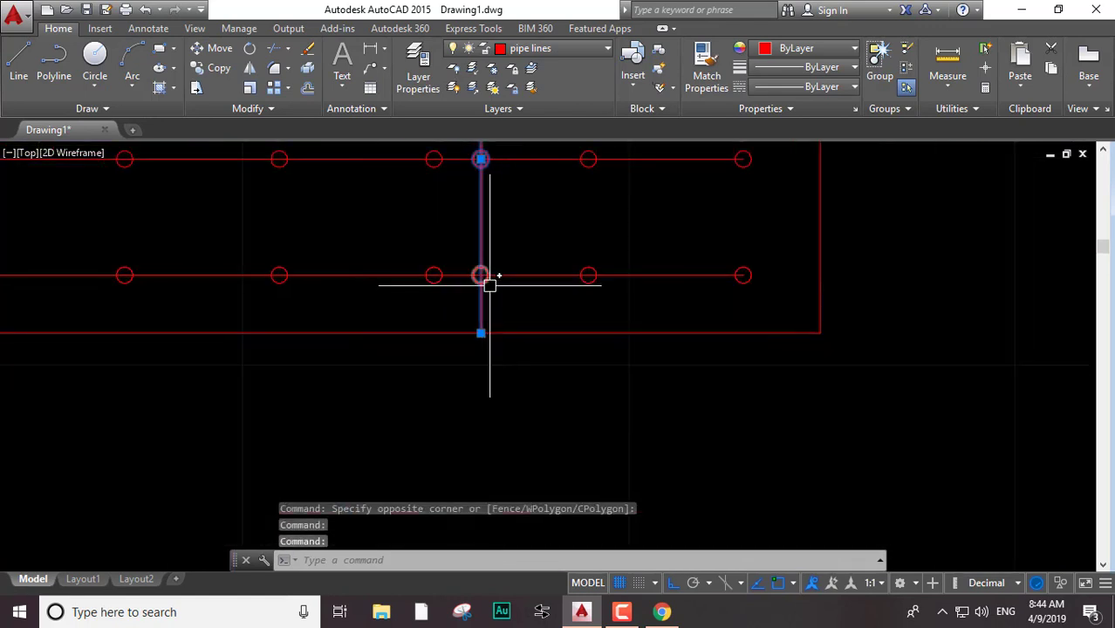
{"action": "left_click", "coordinate": [486, 283]}
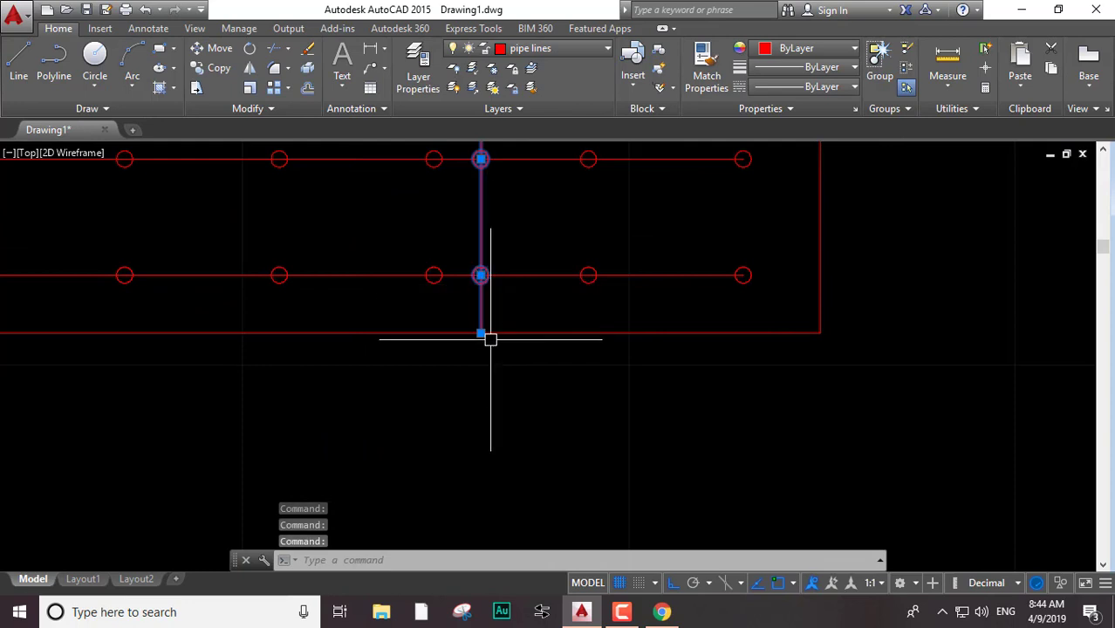
{"action": "key", "text": "Delete"}
Erase the second pipe line from the top, keeping the room's left edge
{"action": "scroll", "coordinate": [399, 244], "scroll_direction": "down", "scroll_amount": 3}
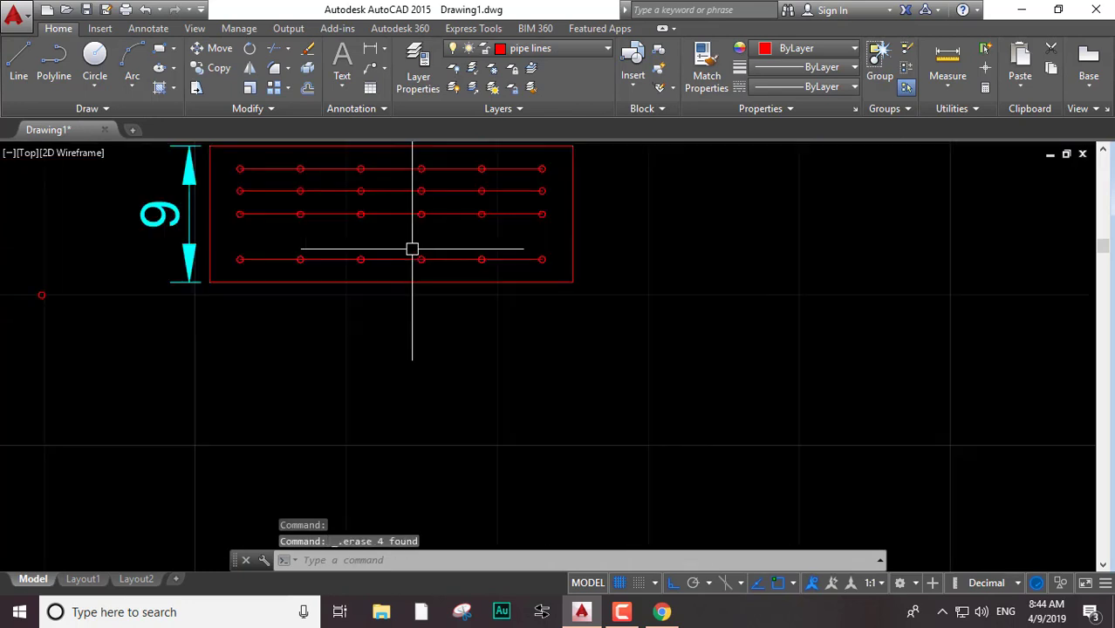
{"action": "middle_click_drag", "start_coordinate": [406, 219], "coordinate": [522, 313]}
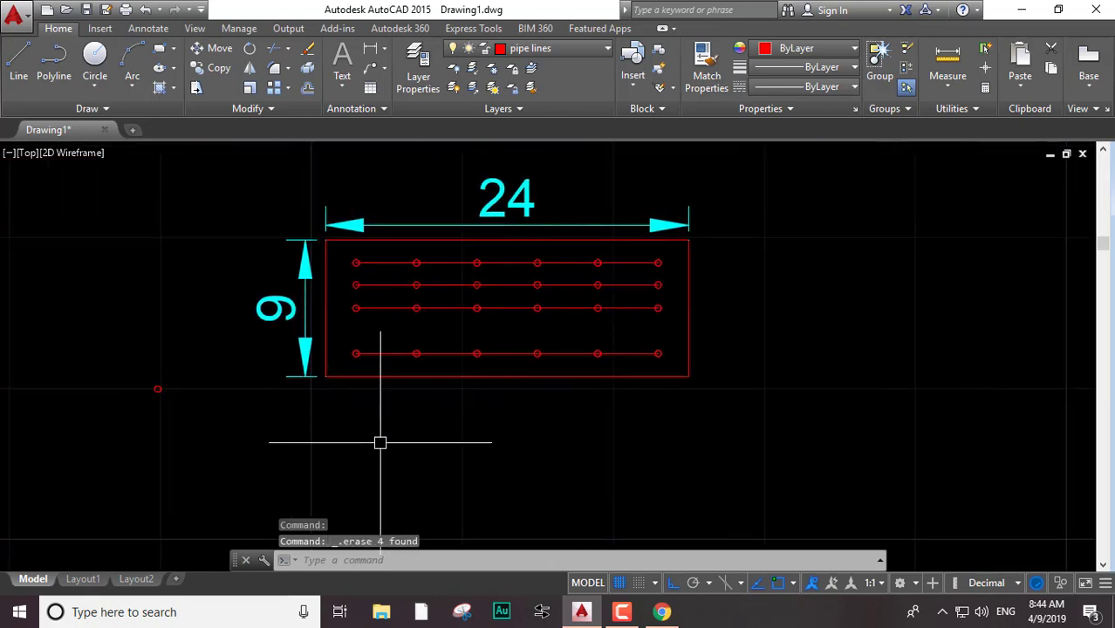
{"action": "left_click", "coordinate": [566, 285]}
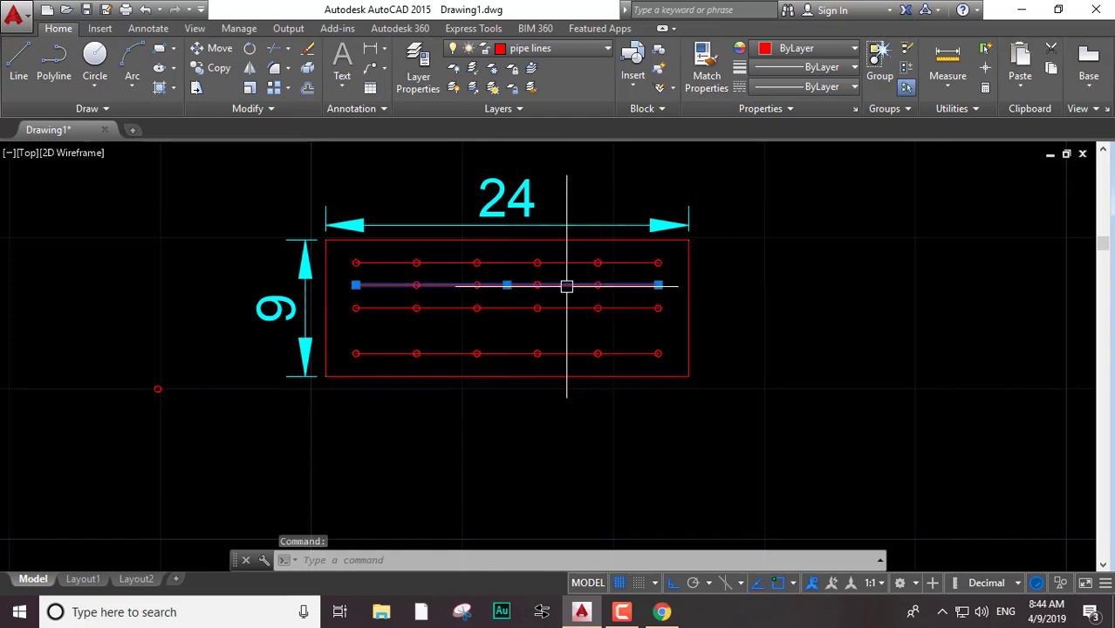
{"action": "left_click", "coordinate": [671, 275]}
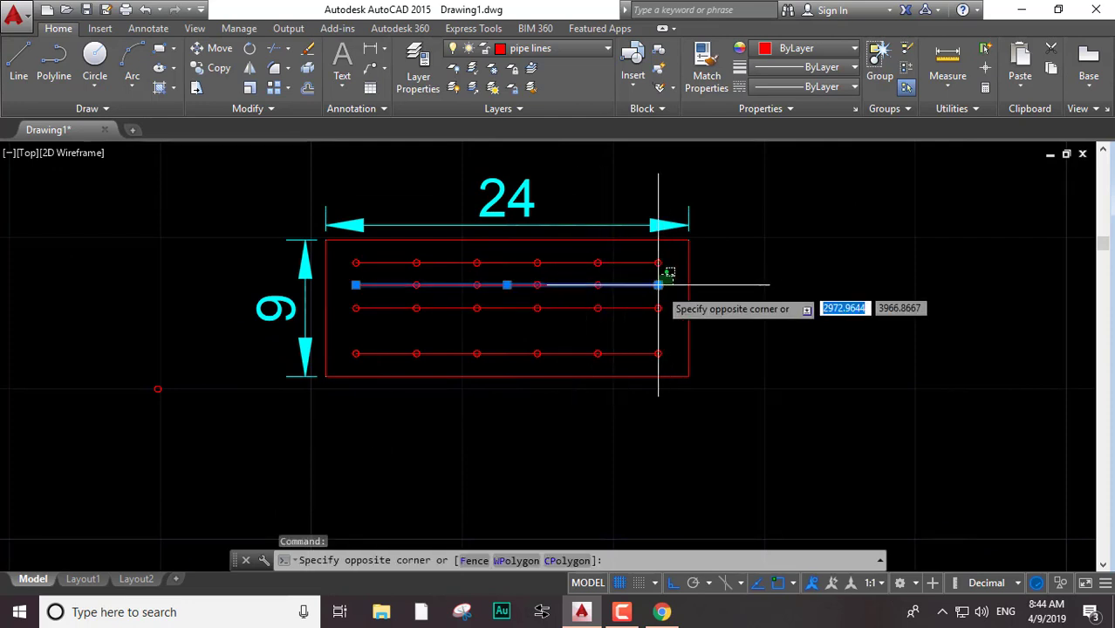
{"action": "left_click", "coordinate": [317, 304]}
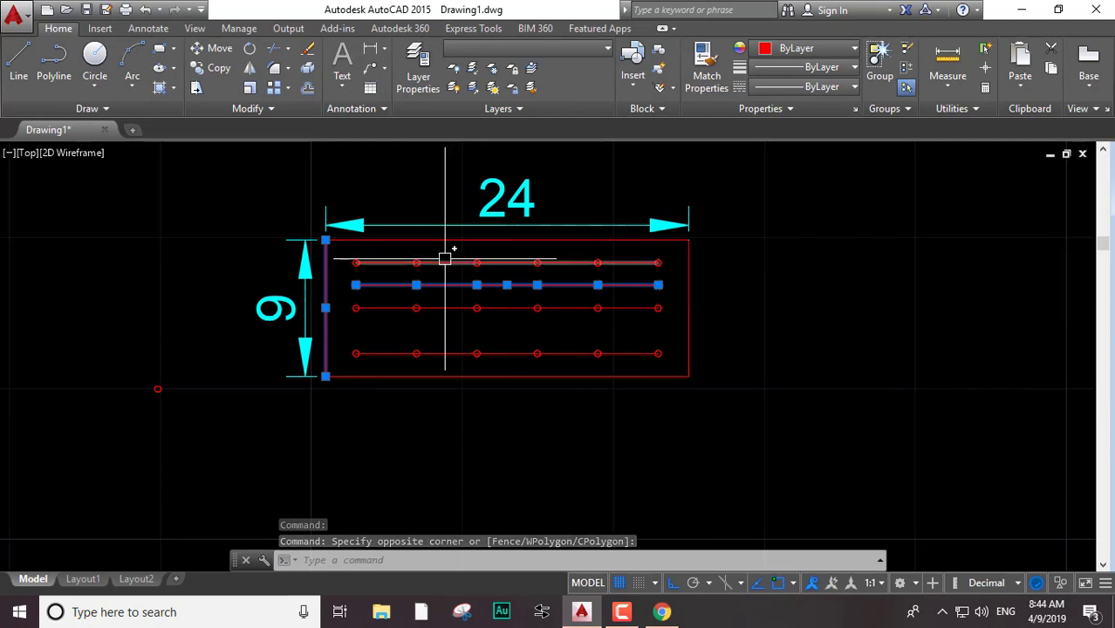
{"action": "left_click", "coordinate": [326, 281], "text": "shift"}
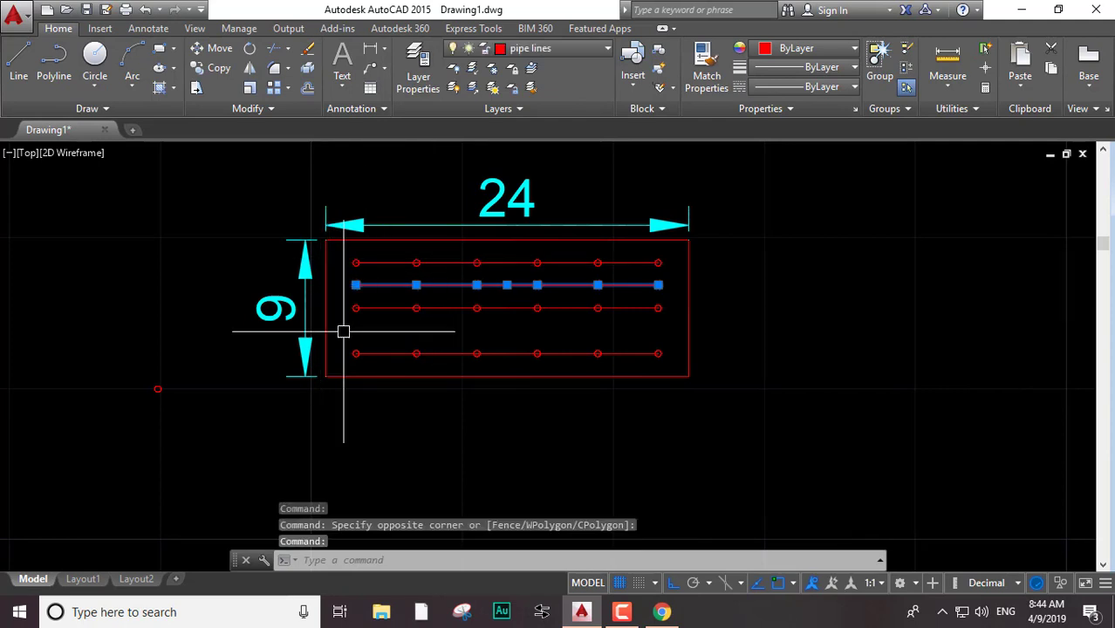
{"action": "key", "text": "Delete"}
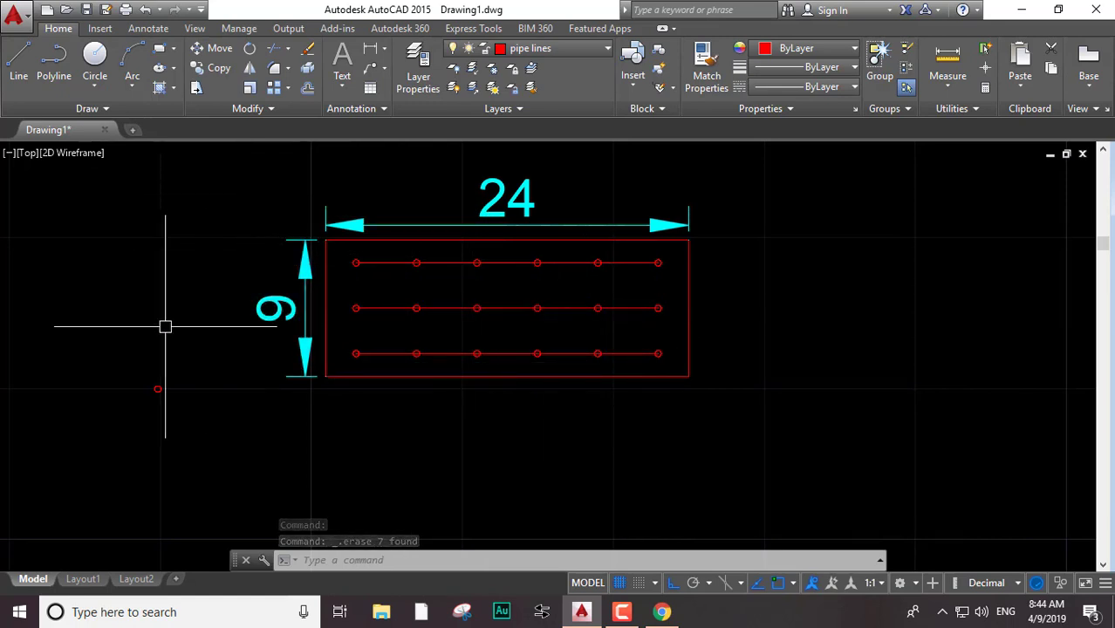
{"action": "key", "text": "Return"}
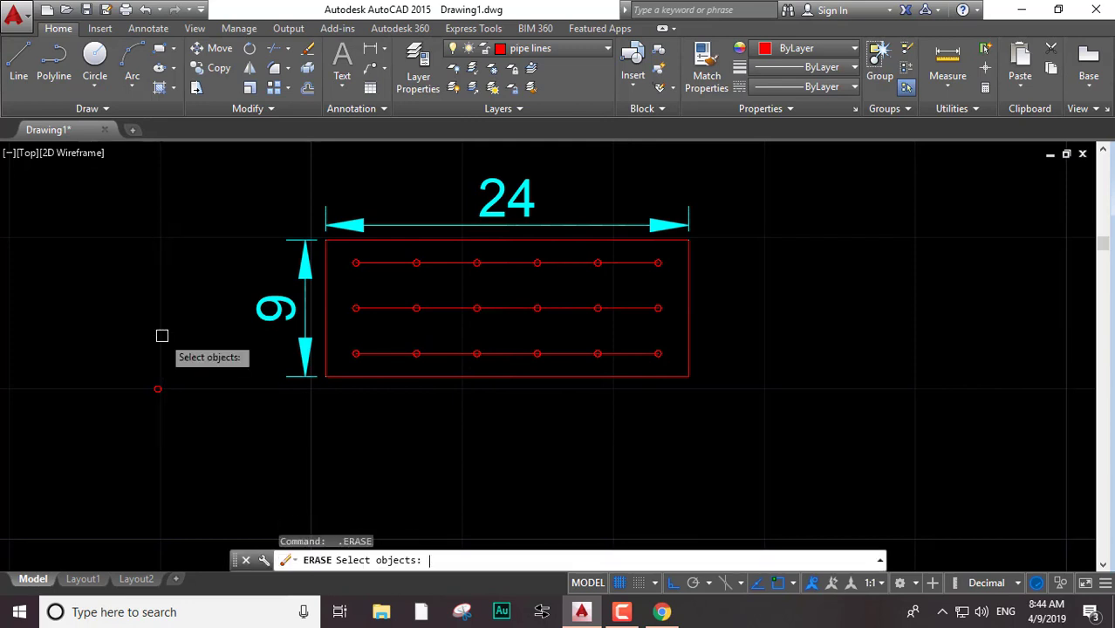
{"action": "key", "text": "Escape"}
Draw a vertical riser line from the top pipe row down through the rows, ending below the room
{"action": "type", "text": "lk"}
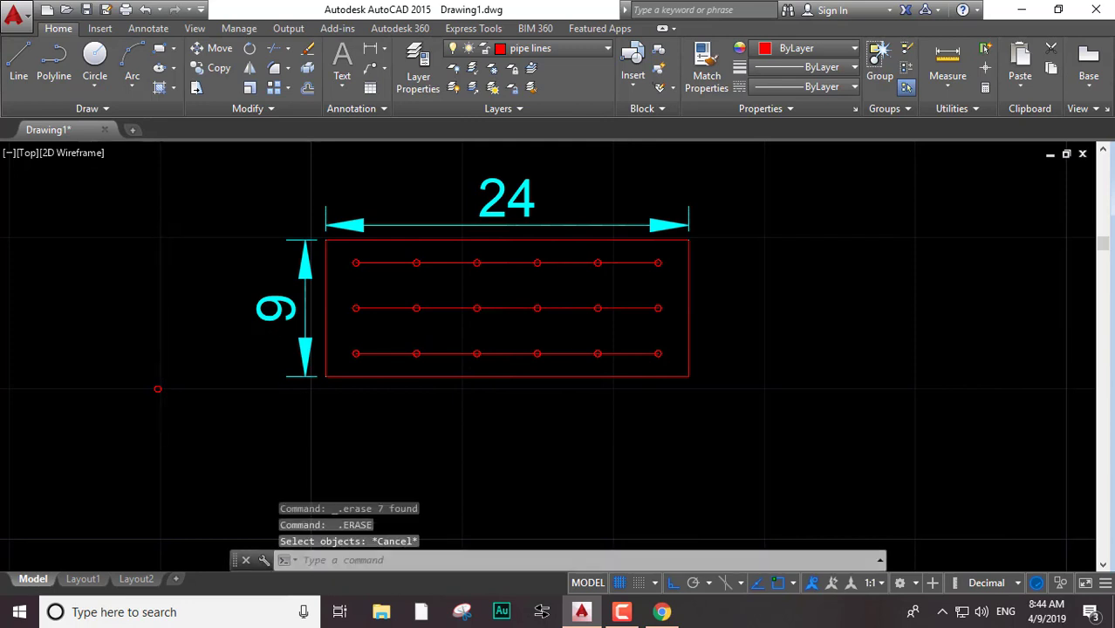
{"action": "key", "text": "Return"}
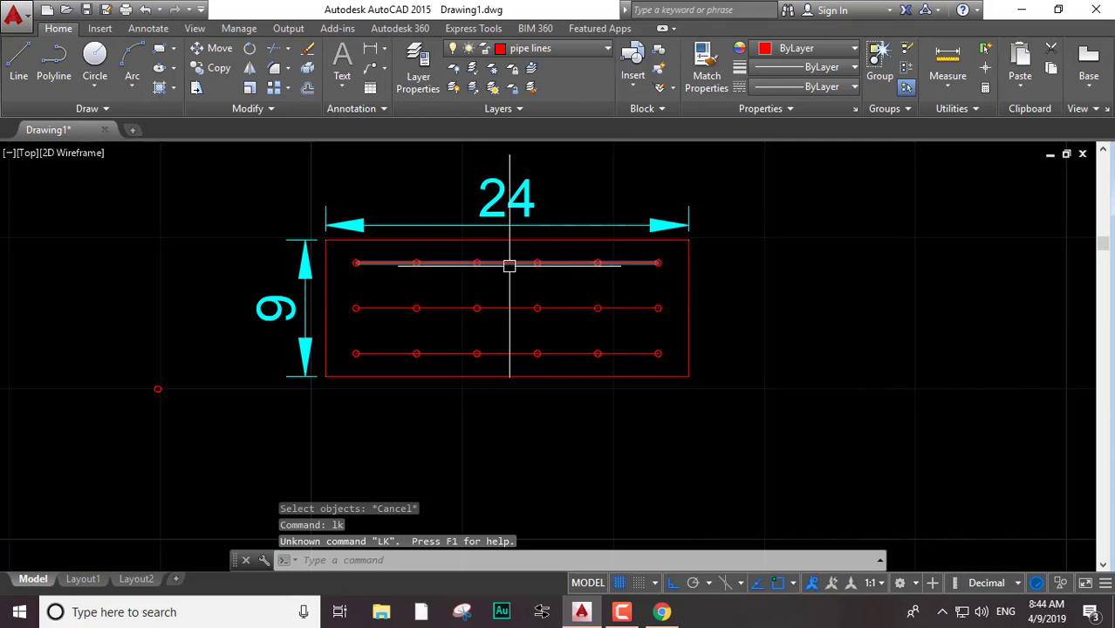
{"action": "key", "text": "Escape"}
{"action": "key", "text": "Escape"}
{"action": "key", "text": "Escape"}
{"action": "type", "text": "l"}
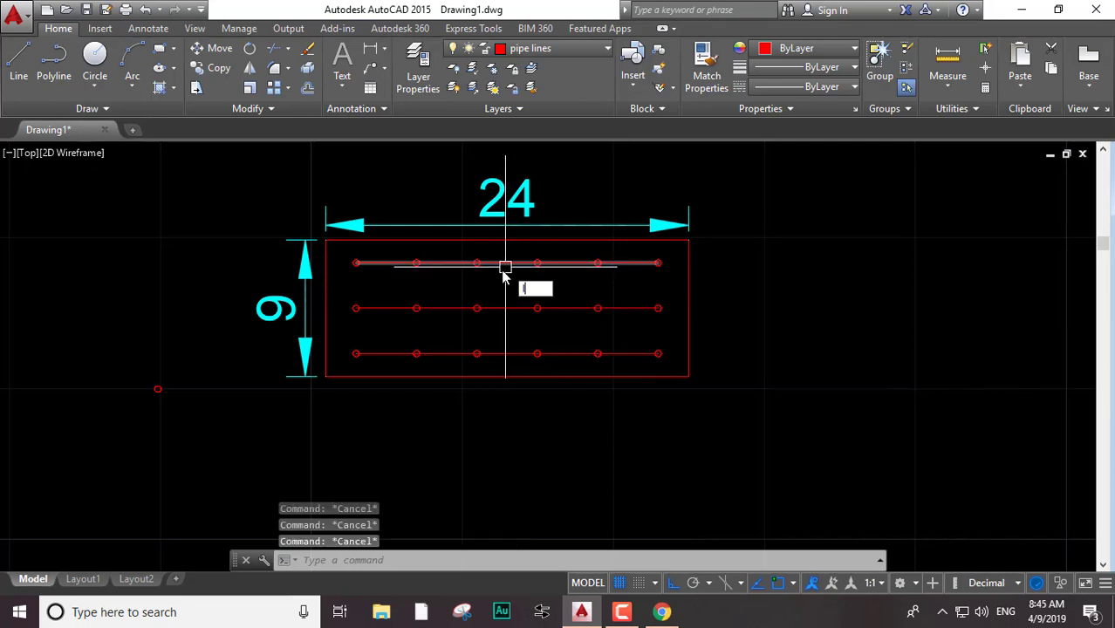
{"action": "key", "text": "Return"}
{"action": "left_click", "coordinate": [502, 263]}
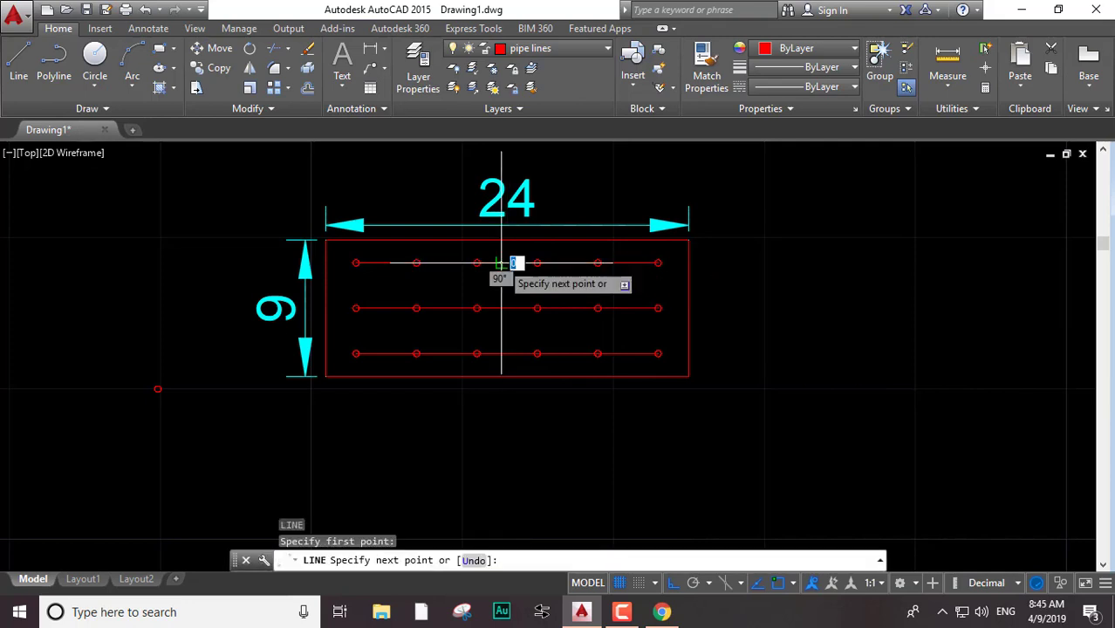
{"action": "left_click", "coordinate": [502, 368]}
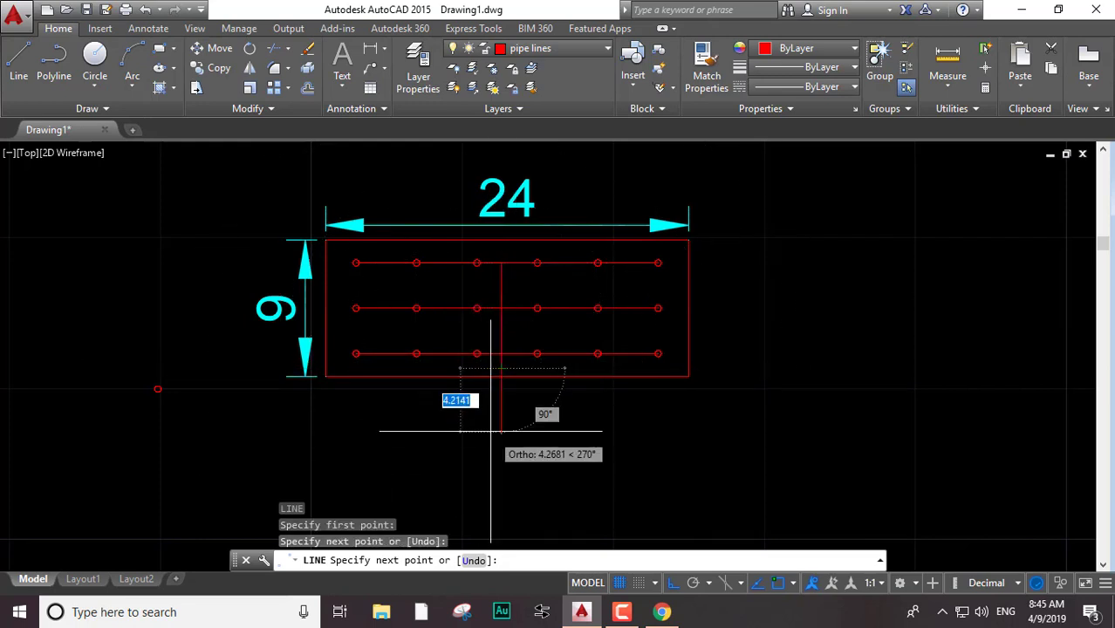
{"action": "left_click", "coordinate": [490, 401]}
{"action": "key", "text": "Escape"}
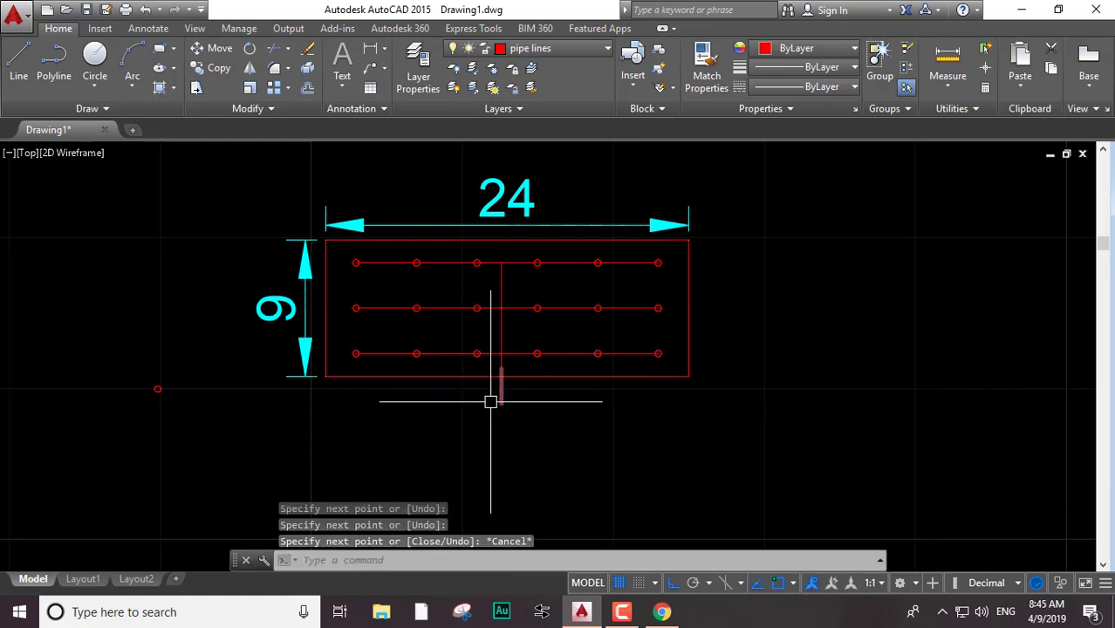
Pan and zoom across the room to inspect the three pipe rows and riser
{"action": "scroll", "coordinate": [469, 359], "scroll_direction": "up", "scroll_amount": 2}
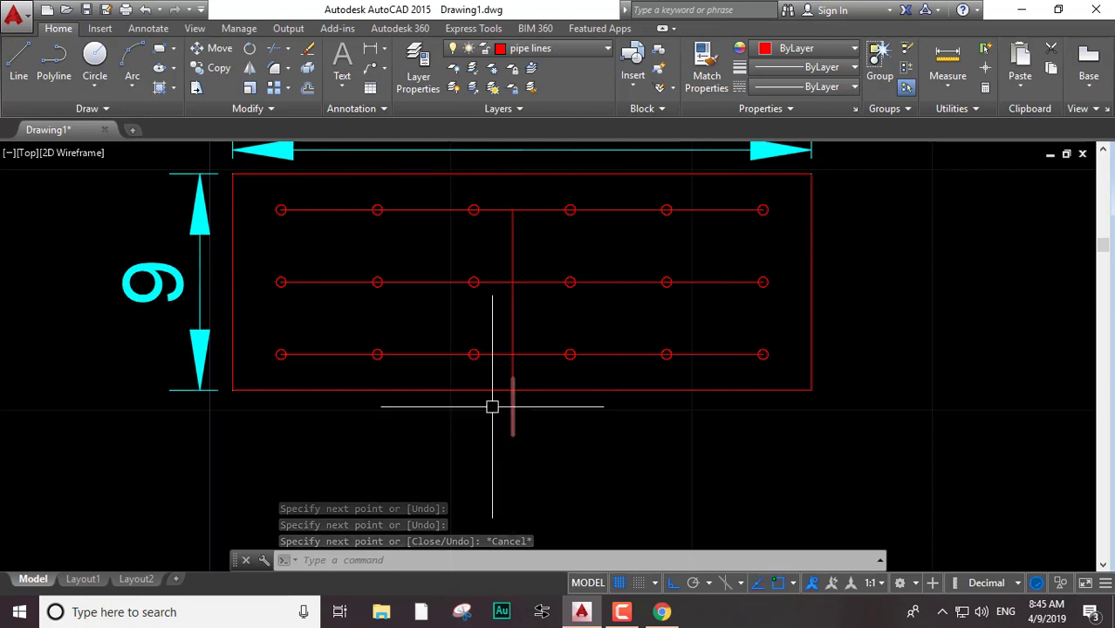
{"action": "middle_click_drag", "start_coordinate": [441, 306], "coordinate": [552, 319]}
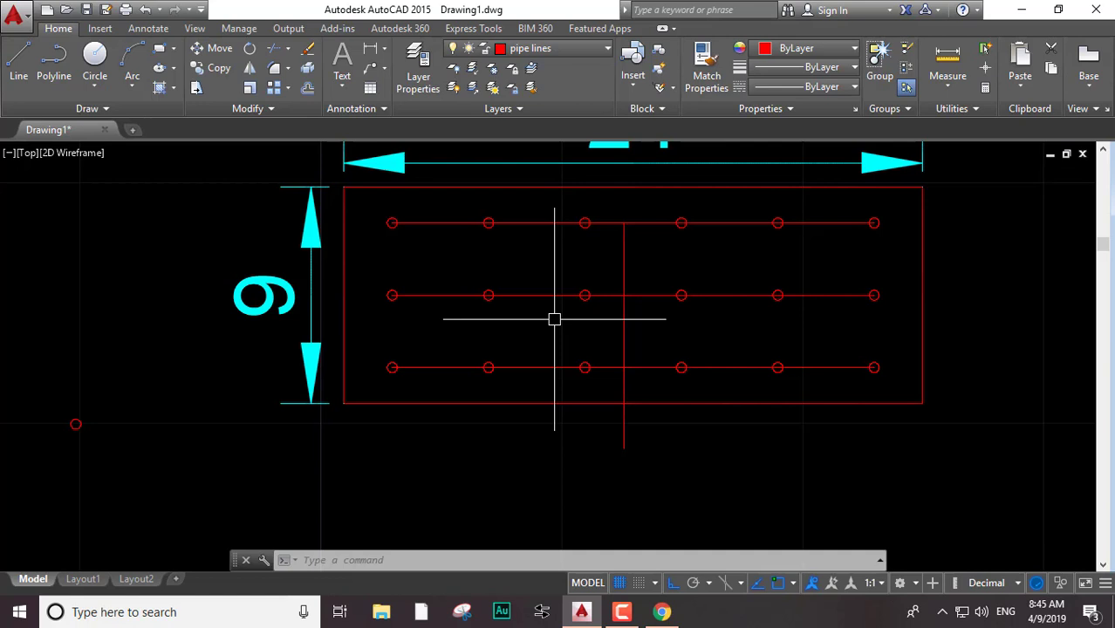
{"action": "scroll", "coordinate": [592, 320], "scroll_direction": "down", "scroll_amount": 4}
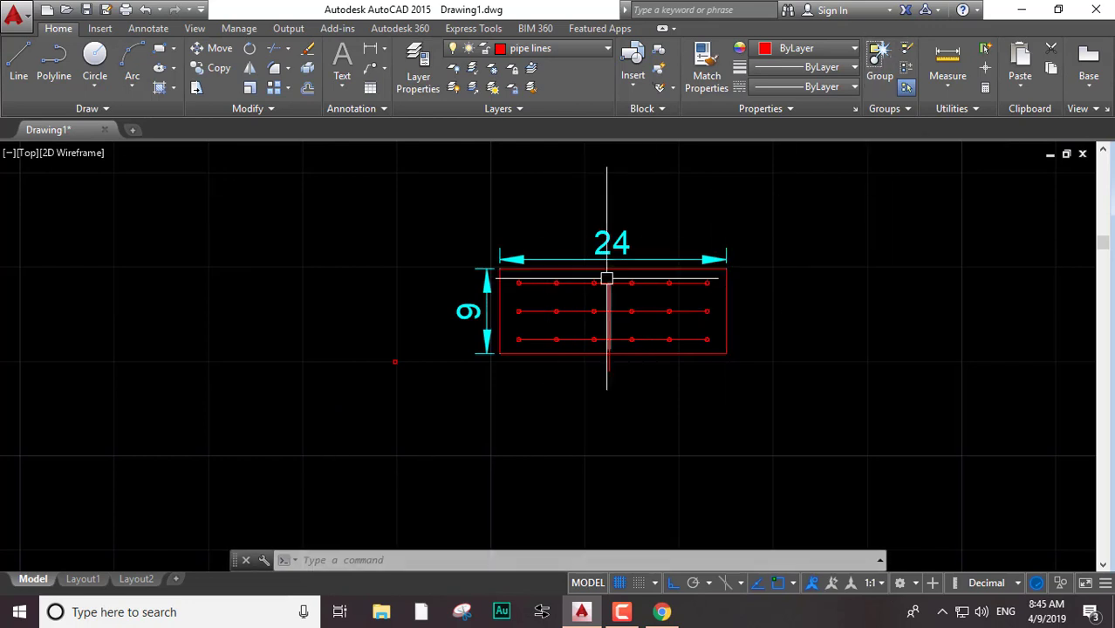
{"action": "scroll", "coordinate": [606, 279], "scroll_direction": "up", "scroll_amount": 4}
{"action": "middle_click_drag", "start_coordinate": [806, 331], "coordinate": [677, 380]}
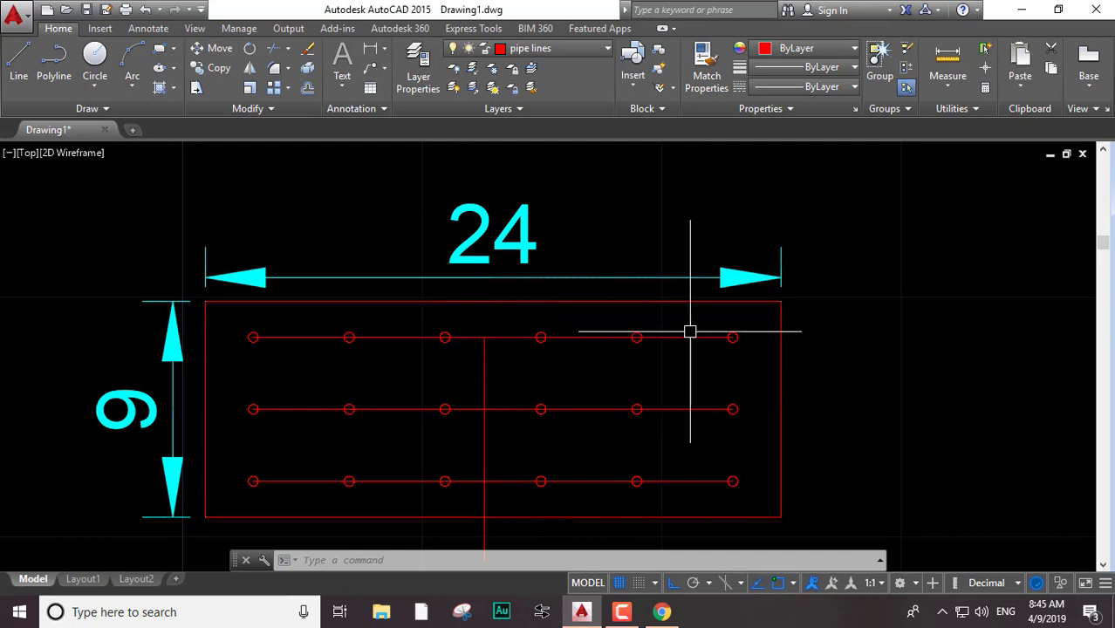
{"action": "middle_click_drag", "start_coordinate": [689, 328], "coordinate": [643, 328]}
Start a 2.5-high single-line text above the top row's right end and type '1'
{"action": "left_click", "coordinate": [642, 317]}
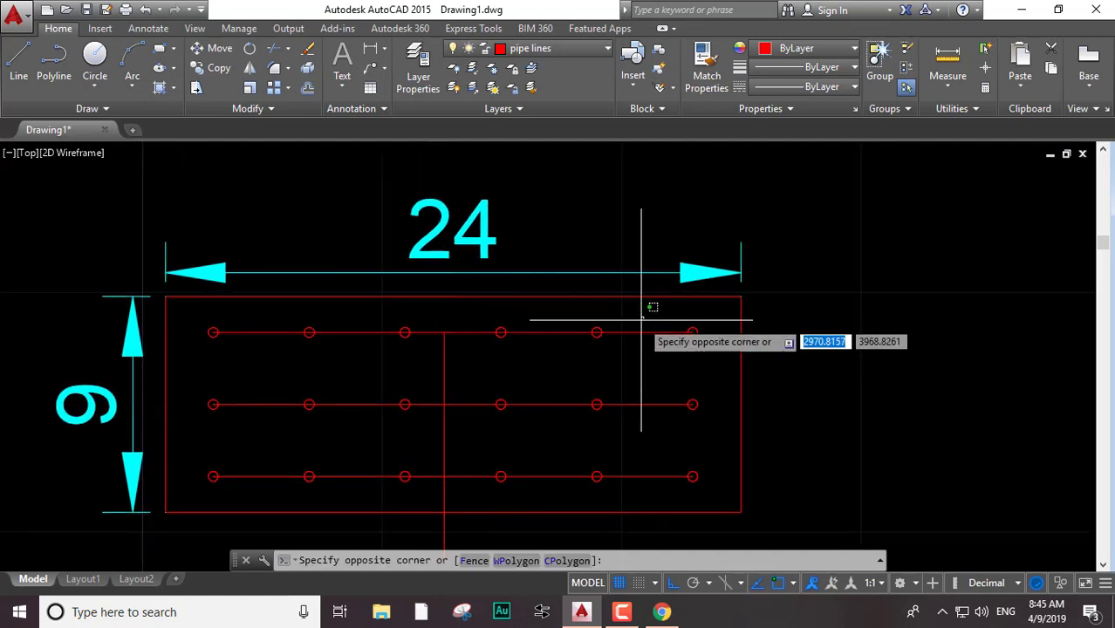
{"action": "left_click", "coordinate": [643, 320]}
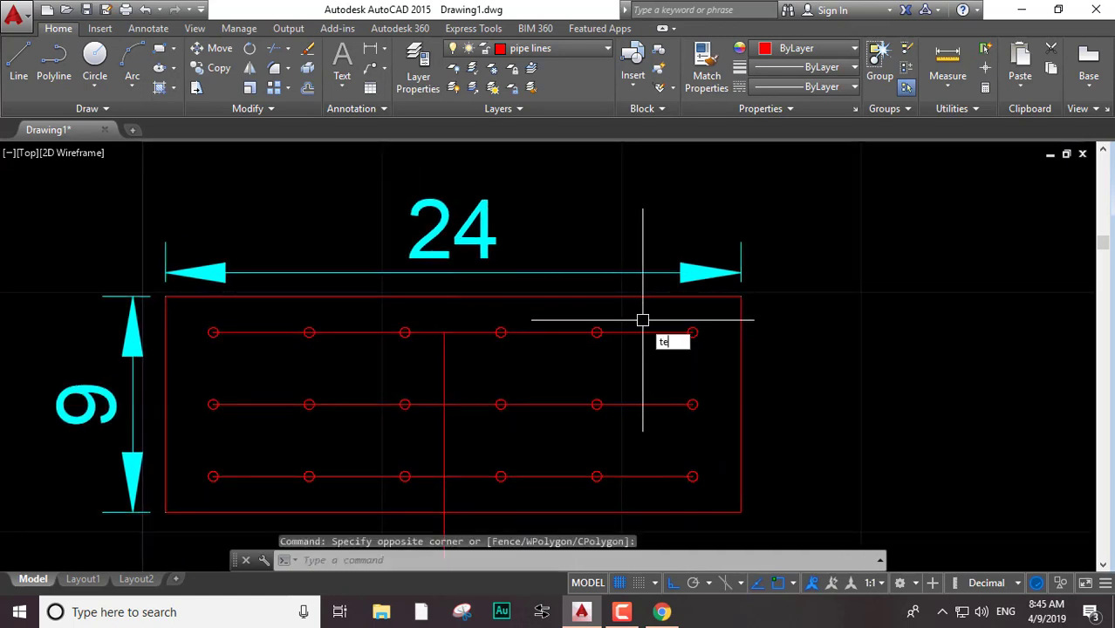
{"action": "key", "text": "Return"}
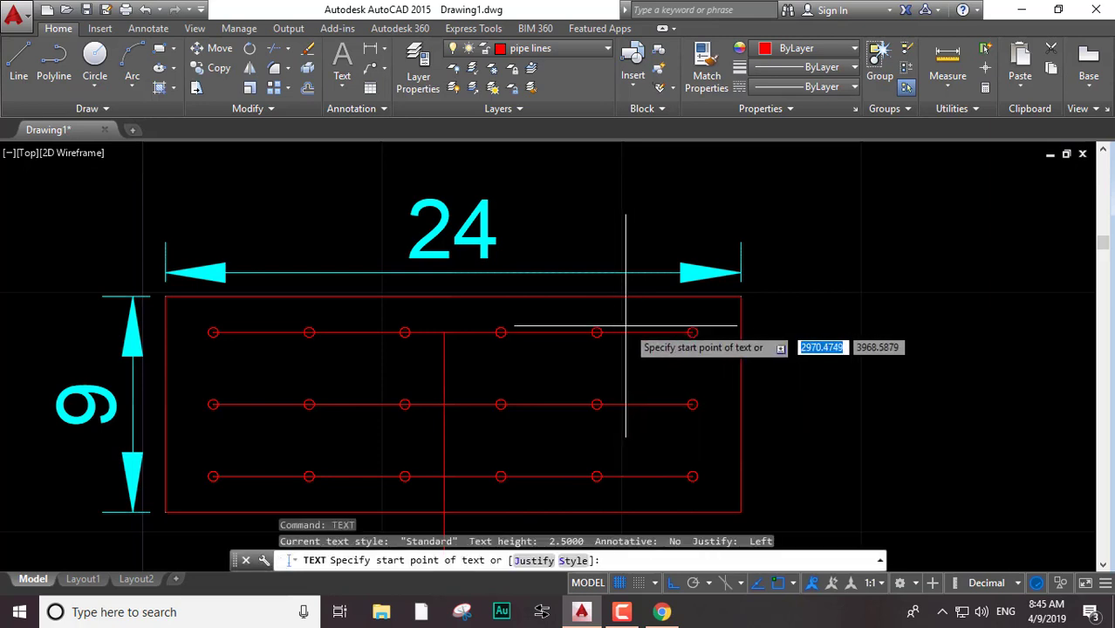
{"action": "left_click", "coordinate": [645, 324]}
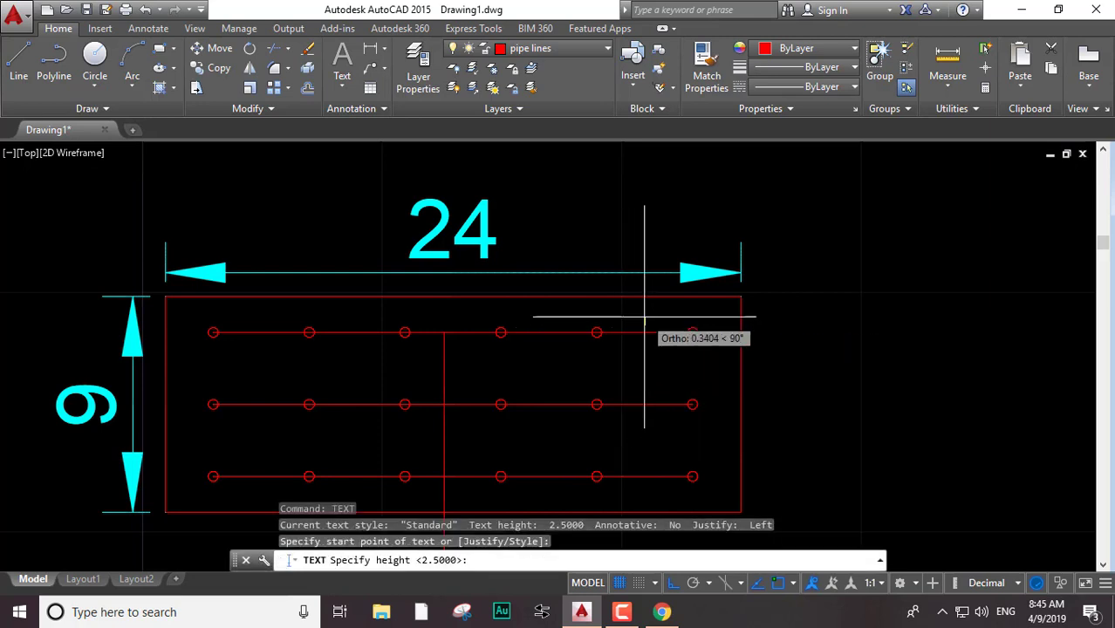
{"action": "key", "text": "Return"}
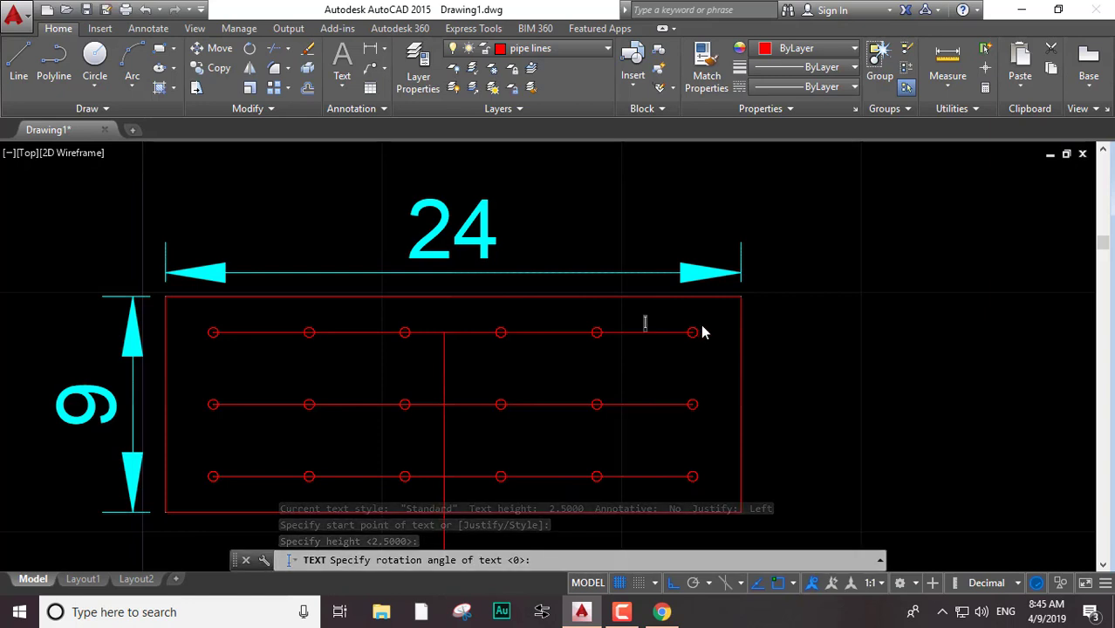
{"action": "type", "text": "1"}
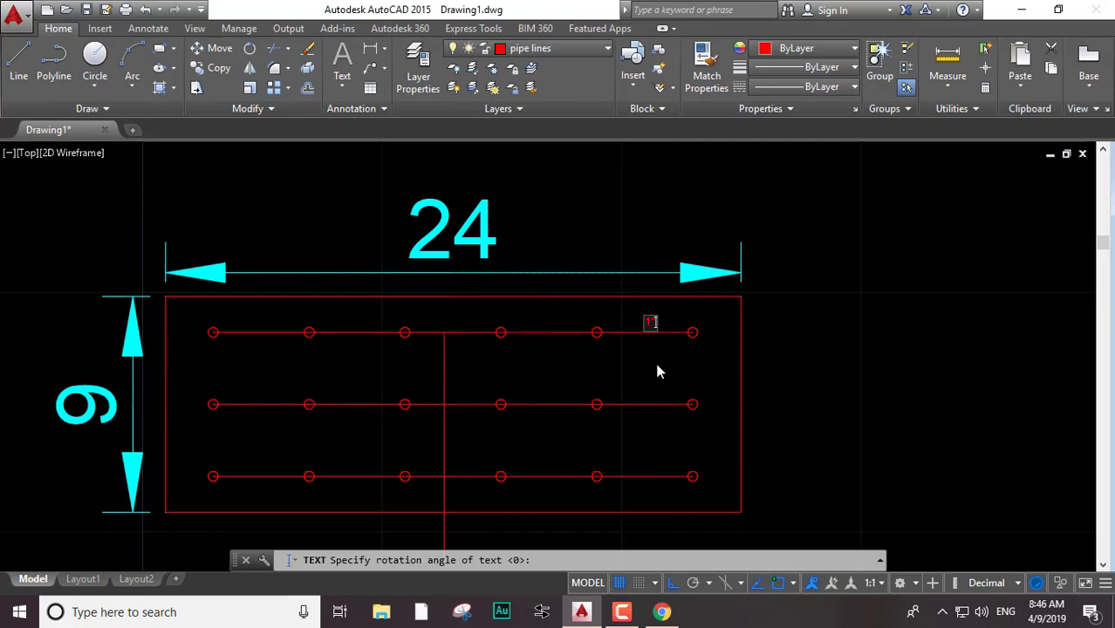
Finish the 1" label above the top branch line's right end and adjust its placement
{"action": "type", "text": "\""}
{"action": "left_click", "coordinate": [644, 316]}
{"action": "scroll", "coordinate": [642, 315], "scroll_direction": "up", "scroll_amount": 5}
{"action": "scroll", "coordinate": [641, 314], "scroll_direction": "up", "scroll_amount": 2}
{"action": "left_click", "coordinate": [634, 354]}
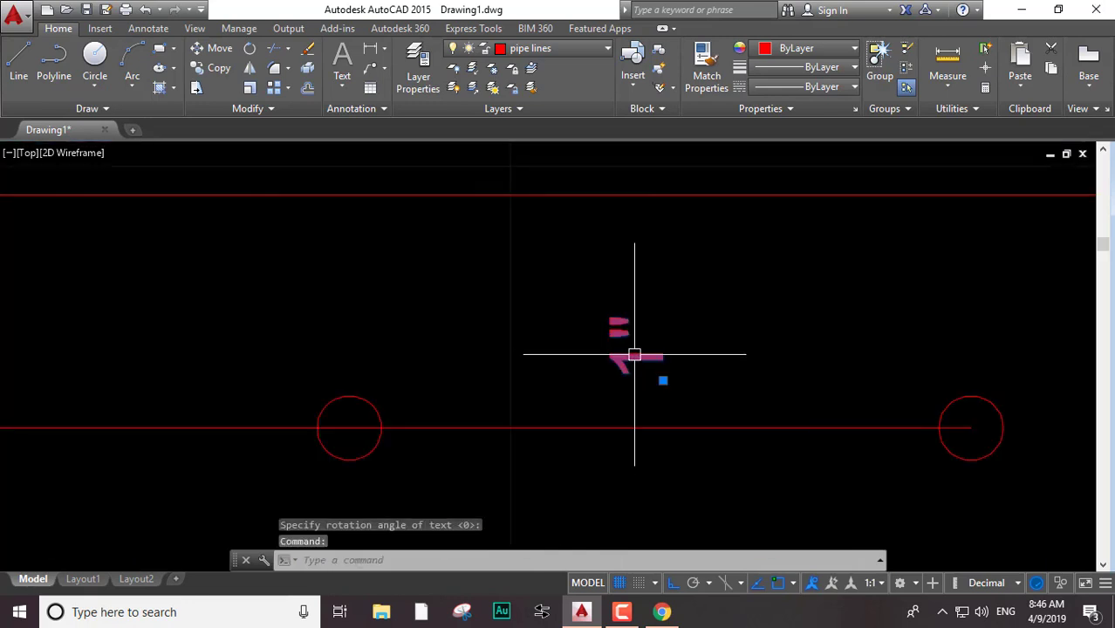
{"action": "left_click", "coordinate": [663, 380]}
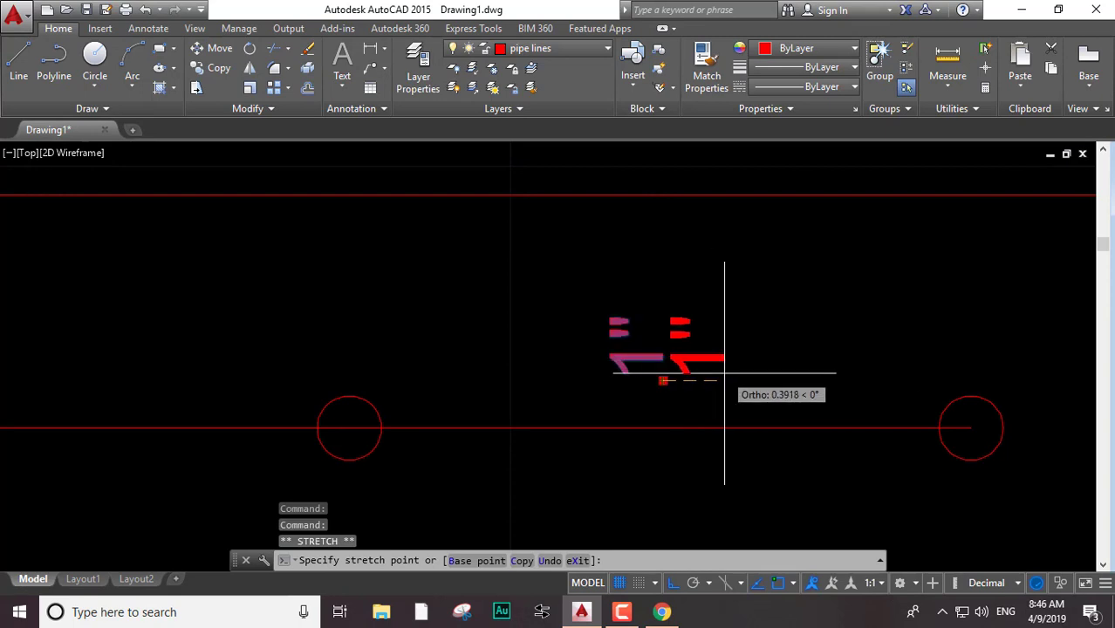
{"action": "key", "text": "Escape"}
{"action": "key", "text": "Return"}
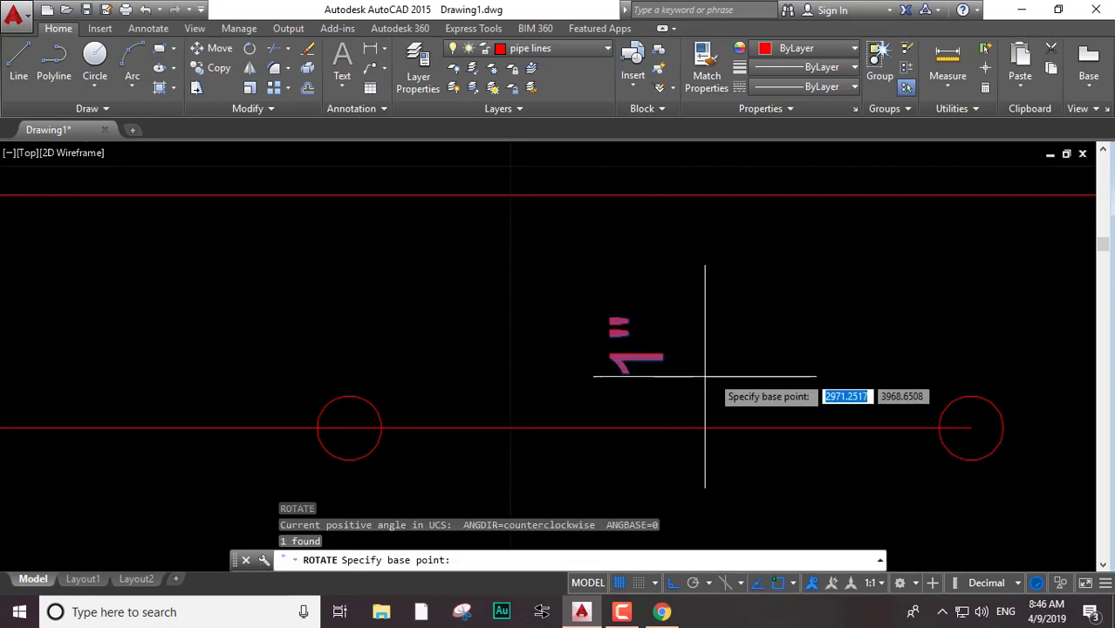
{"action": "left_click", "coordinate": [655, 356]}
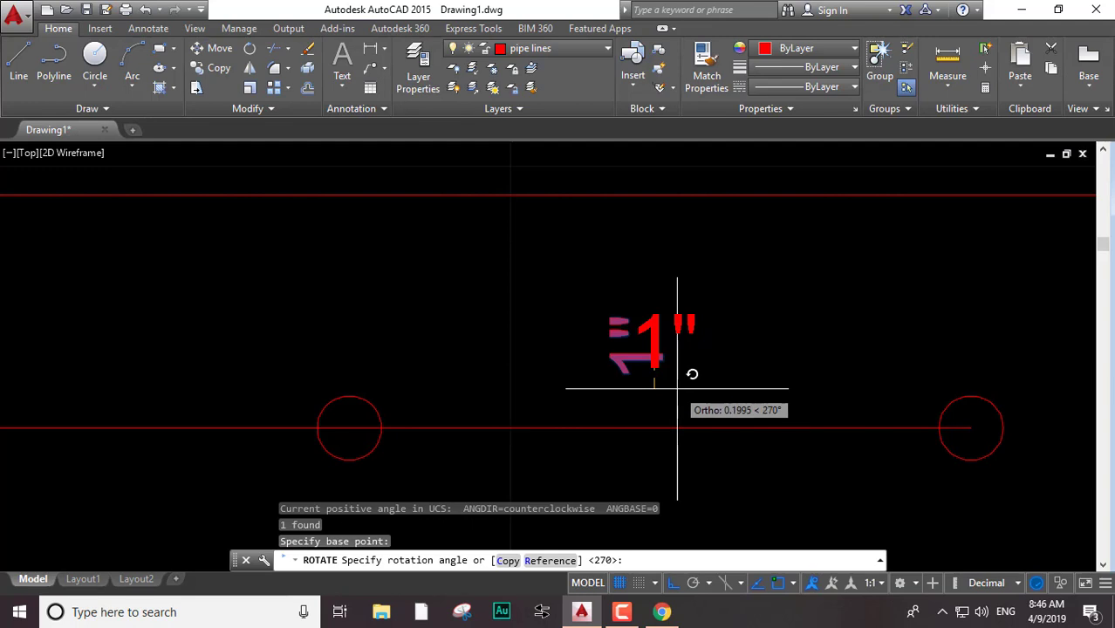
{"action": "key", "text": "Escape"}
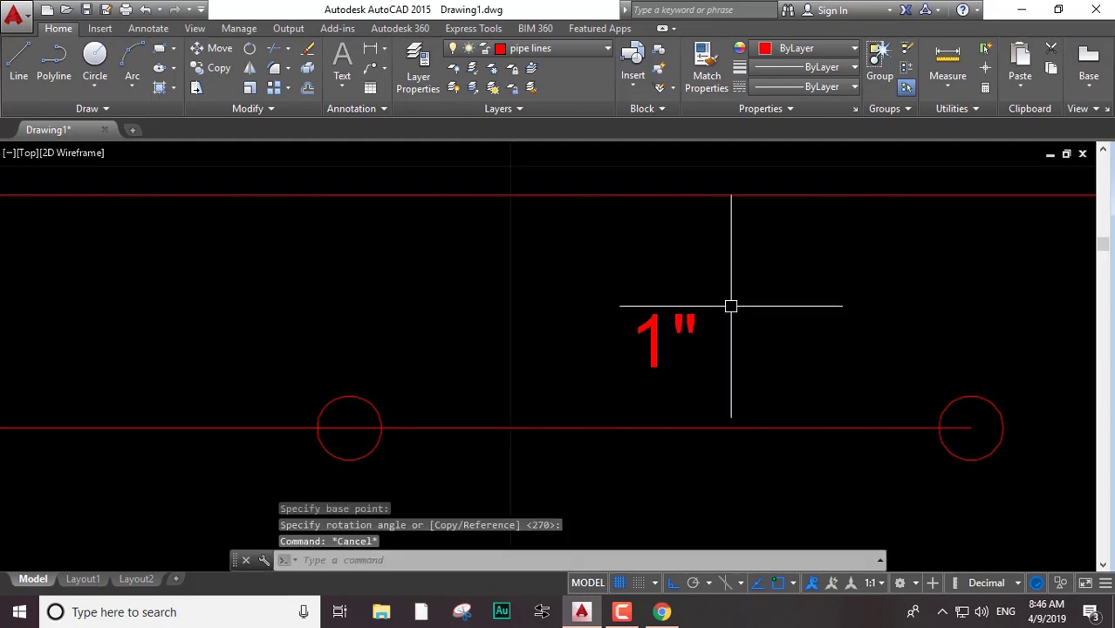
Move the 1" label onto the cyan dim layer
{"action": "left_click", "coordinate": [729, 304]}
{"action": "left_click", "coordinate": [656, 346]}
{"action": "left_click", "coordinate": [551, 46]}
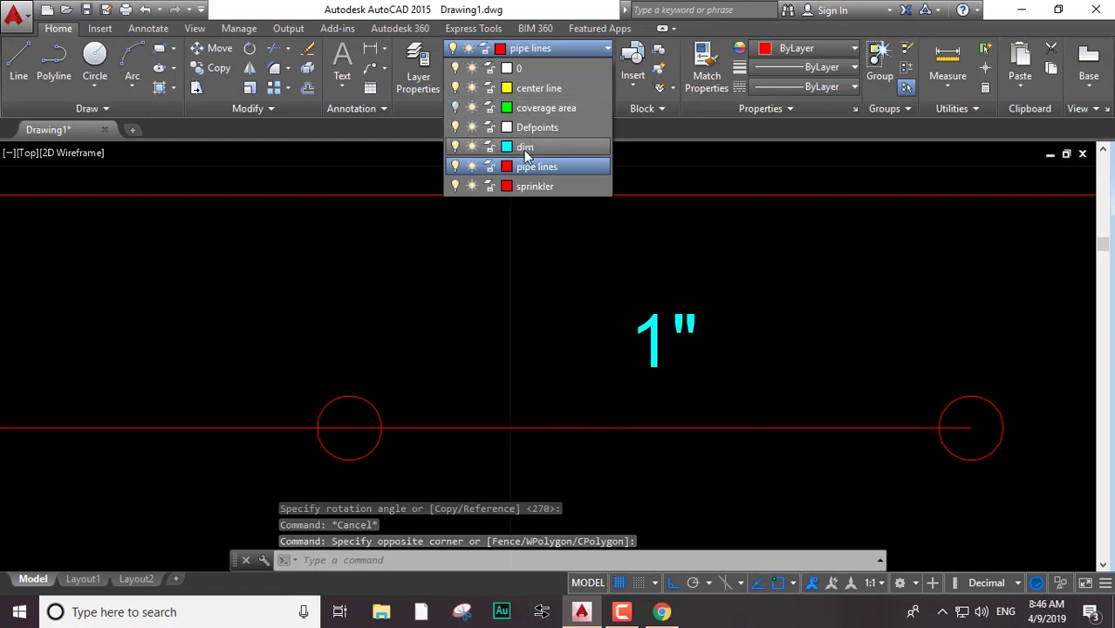
{"action": "left_click", "coordinate": [523, 146]}
{"action": "key", "text": "Escape"}
{"action": "scroll", "coordinate": [547, 229], "scroll_direction": "down", "scroll_amount": 2}
{"action": "scroll", "coordinate": [610, 326], "scroll_direction": "down", "scroll_amount": 2}
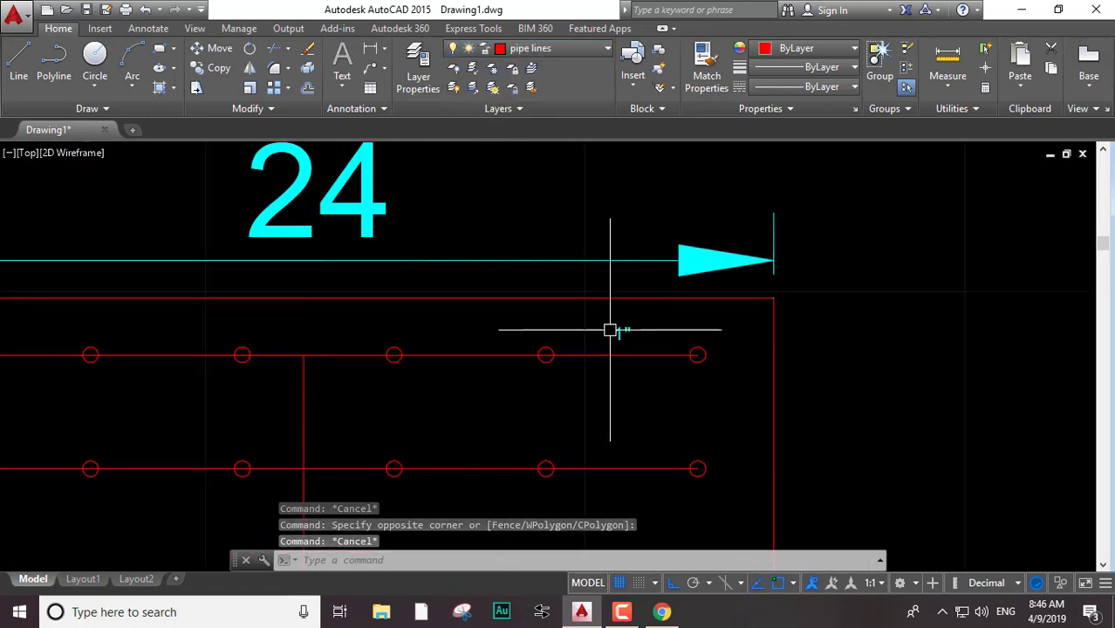
{"action": "scroll", "coordinate": [733, 321], "scroll_direction": "down", "scroll_amount": 1}
{"action": "scroll", "coordinate": [799, 327], "scroll_direction": "down", "scroll_amount": 1}
{"action": "type", "text": "Co"}
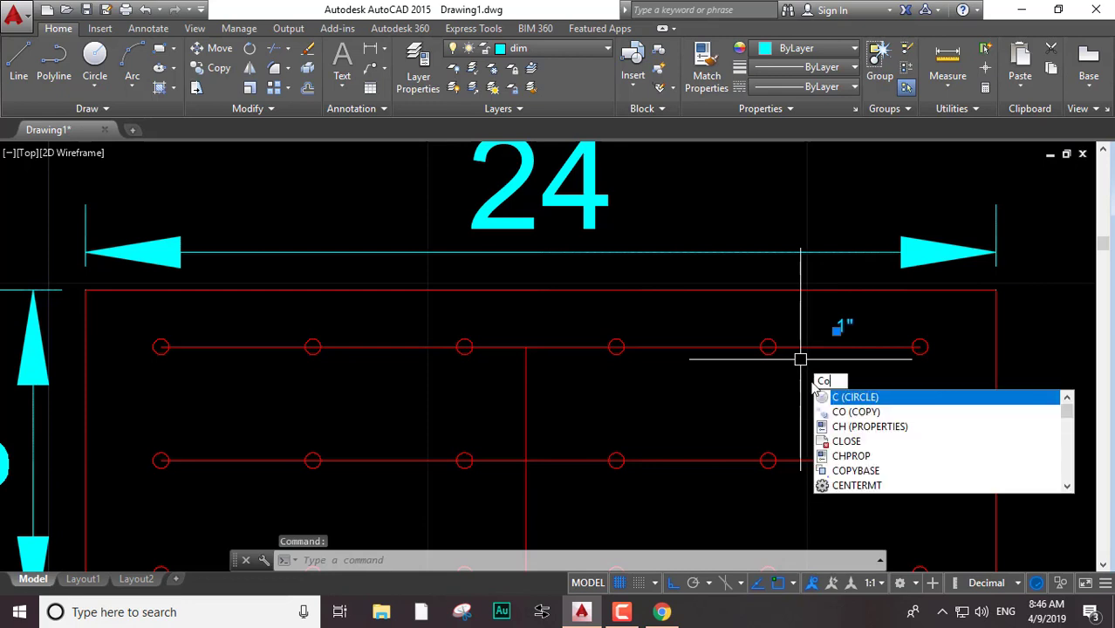
Copy the 1" label twice leftward along the top branch line toward the riser
{"action": "key", "text": "Return"}
{"action": "left_click", "coordinate": [839, 328]}
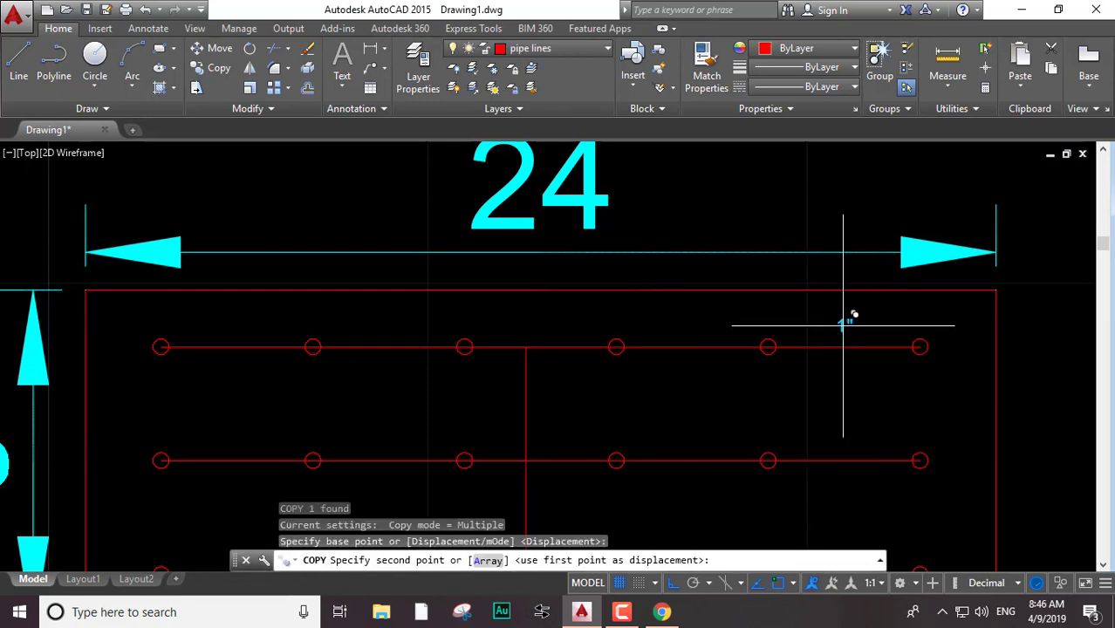
{"action": "left_click", "coordinate": [705, 326]}
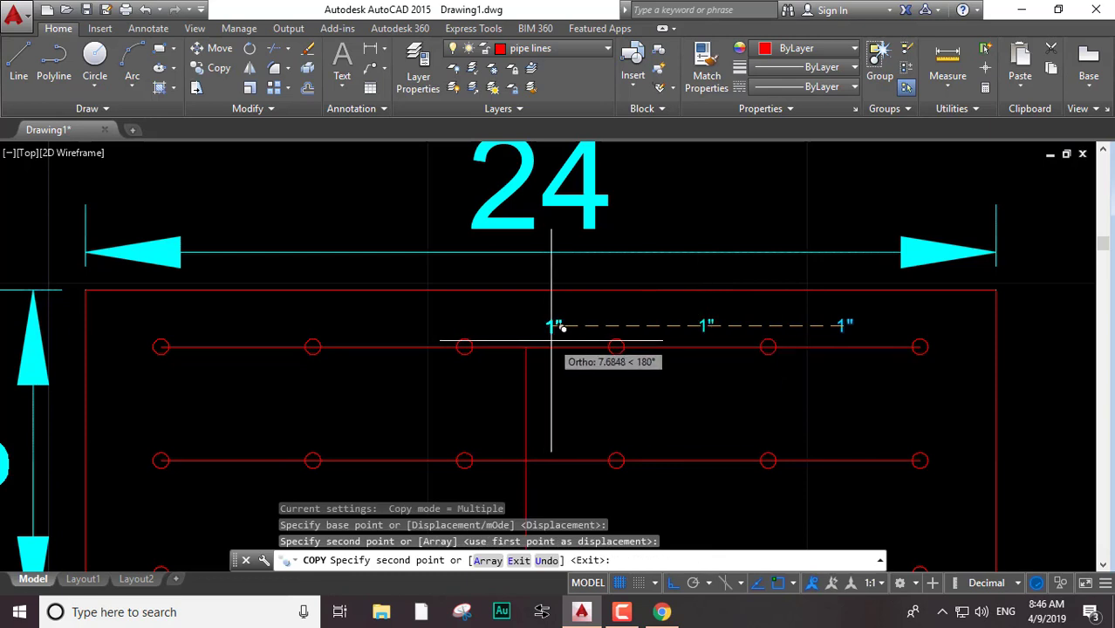
{"action": "left_click", "coordinate": [567, 326]}
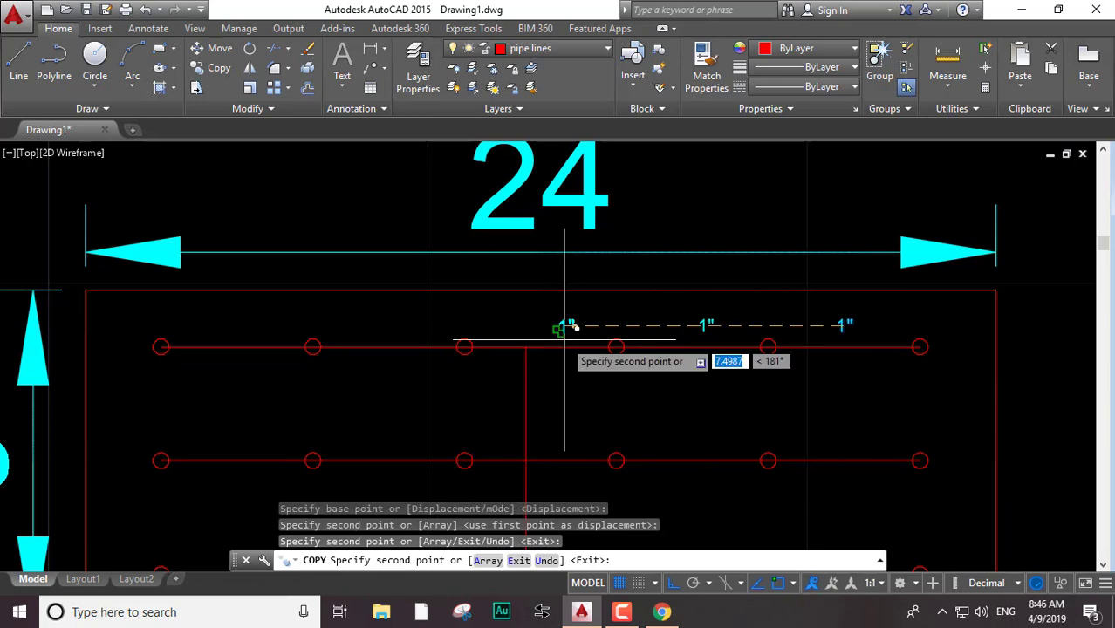
{"action": "key", "text": "Escape"}
Edit the copy nearest the riser to read 1.25"
{"action": "scroll", "coordinate": [496, 346], "scroll_direction": "up", "scroll_amount": 3}
{"action": "scroll", "coordinate": [542, 341], "scroll_direction": "up", "scroll_amount": 2}
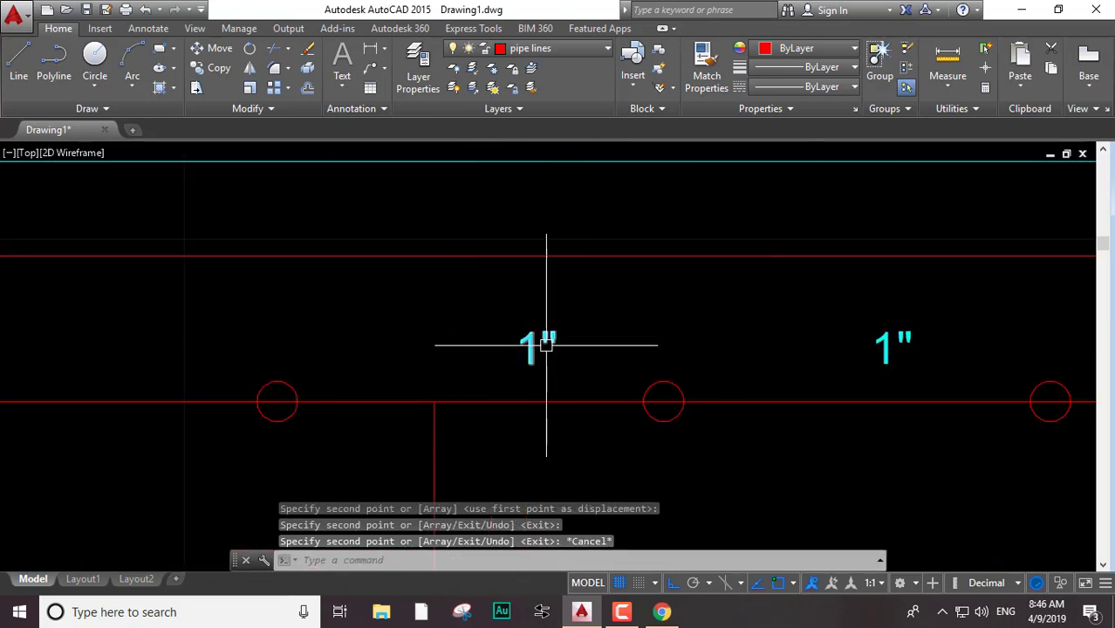
{"action": "left_click", "coordinate": [522, 344]}
{"action": "double_click", "coordinate": [534, 347]}
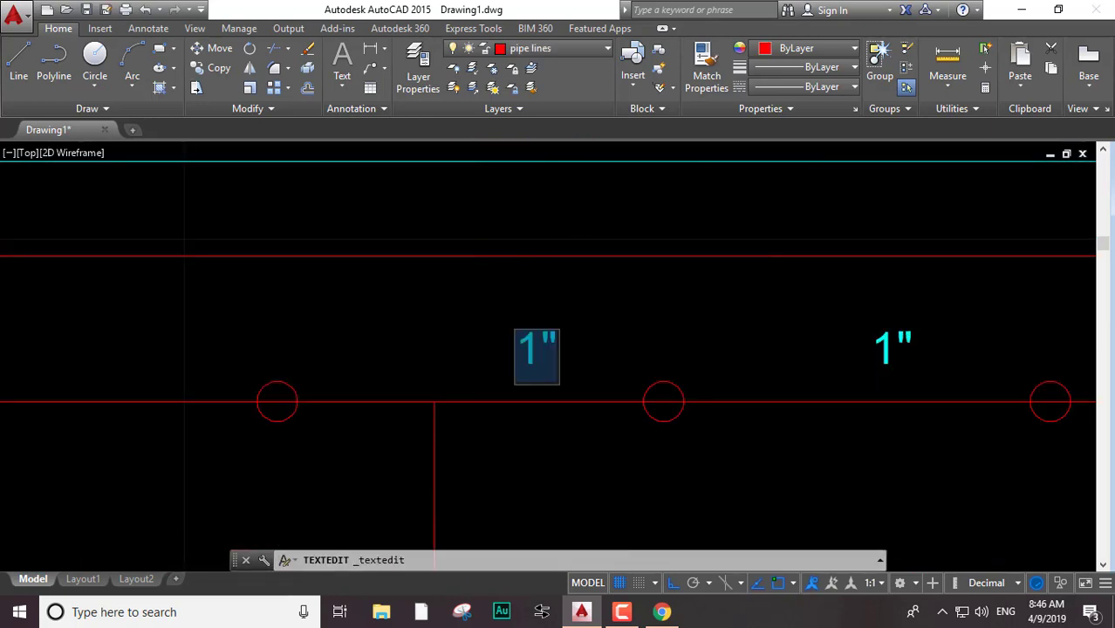
{"action": "left_click", "coordinate": [533, 349]}
{"action": "type", "text": "."}
{"action": "type", "text": "25"}
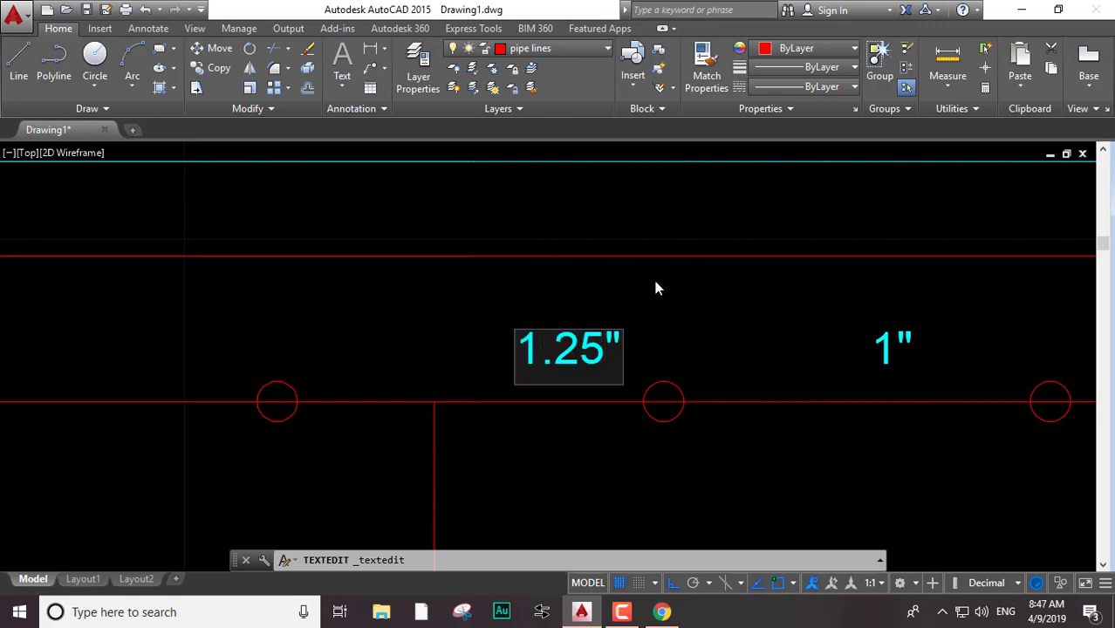
{"action": "left_click", "coordinate": [654, 288]}
Select the three top-line labels 1.25", 1" and 1"
{"action": "scroll", "coordinate": [650, 322], "scroll_direction": "down", "scroll_amount": 5}
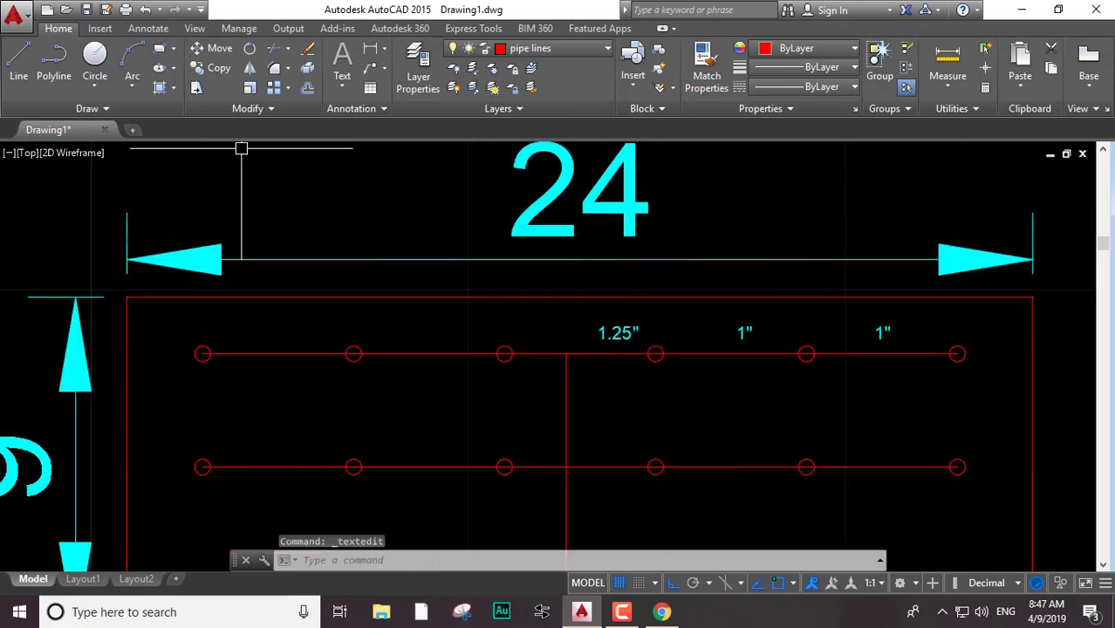
{"action": "middle_click_drag", "start_coordinate": [672, 408], "coordinate": [670, 328]}
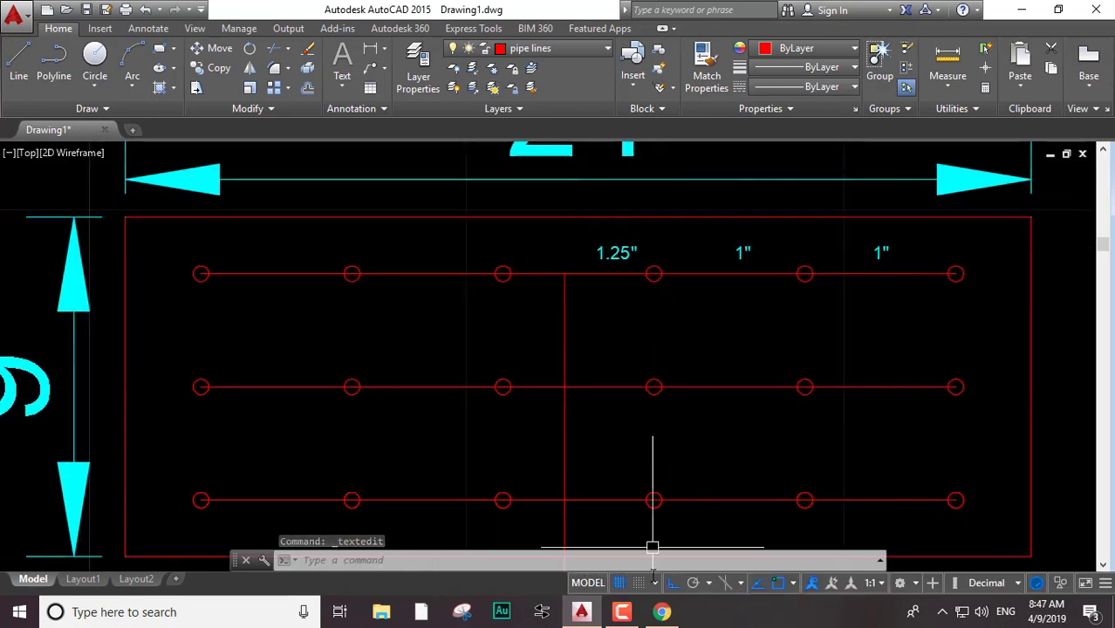
{"action": "scroll", "coordinate": [577, 406], "scroll_direction": "down", "scroll_amount": 1}
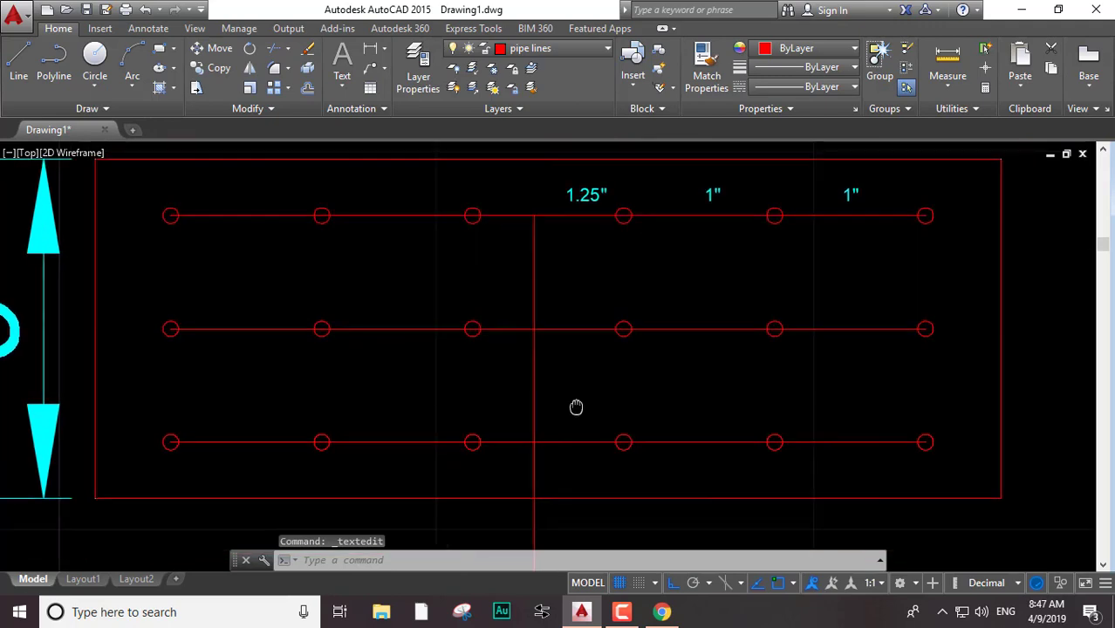
{"action": "scroll", "coordinate": [581, 392], "scroll_direction": "down", "scroll_amount": 2}
{"action": "scroll", "coordinate": [584, 327], "scroll_direction": "up", "scroll_amount": 4}
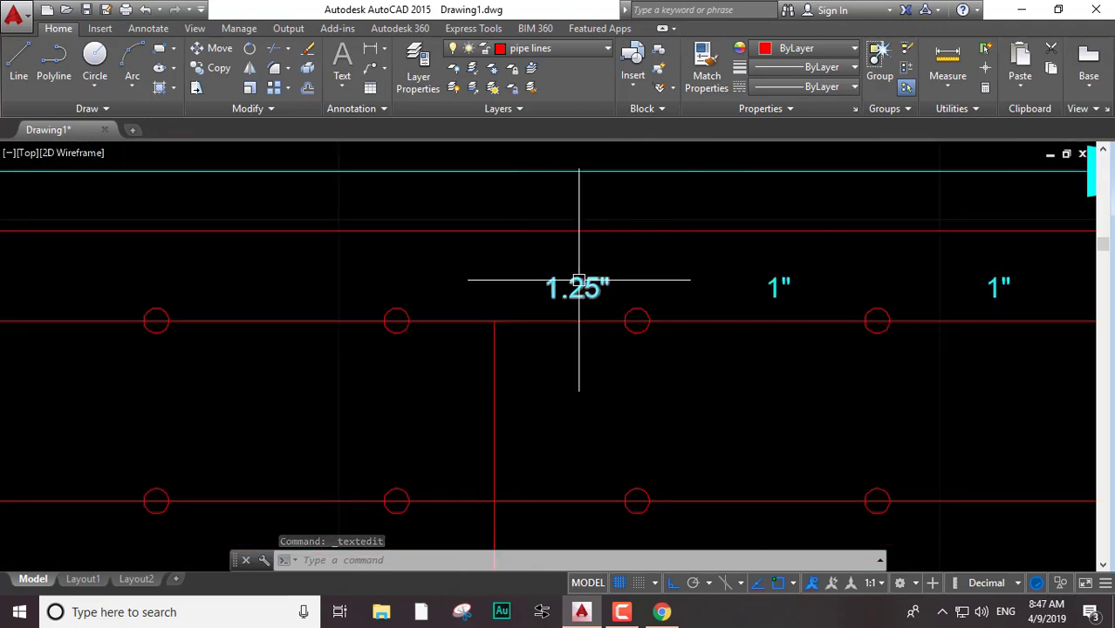
{"action": "left_click", "coordinate": [578, 288]}
{"action": "left_click", "coordinate": [777, 286]}
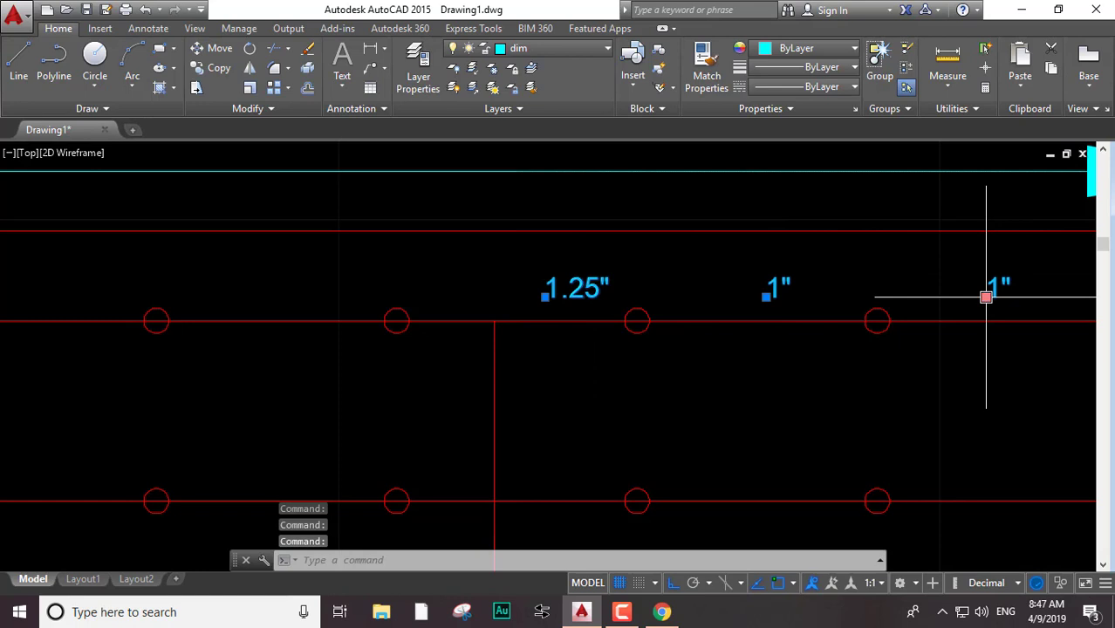
{"action": "type", "text": "co"}
Copy the 1.25", 1", 1" labels down onto the middle and bottom branch lines
{"action": "key", "text": "Return"}
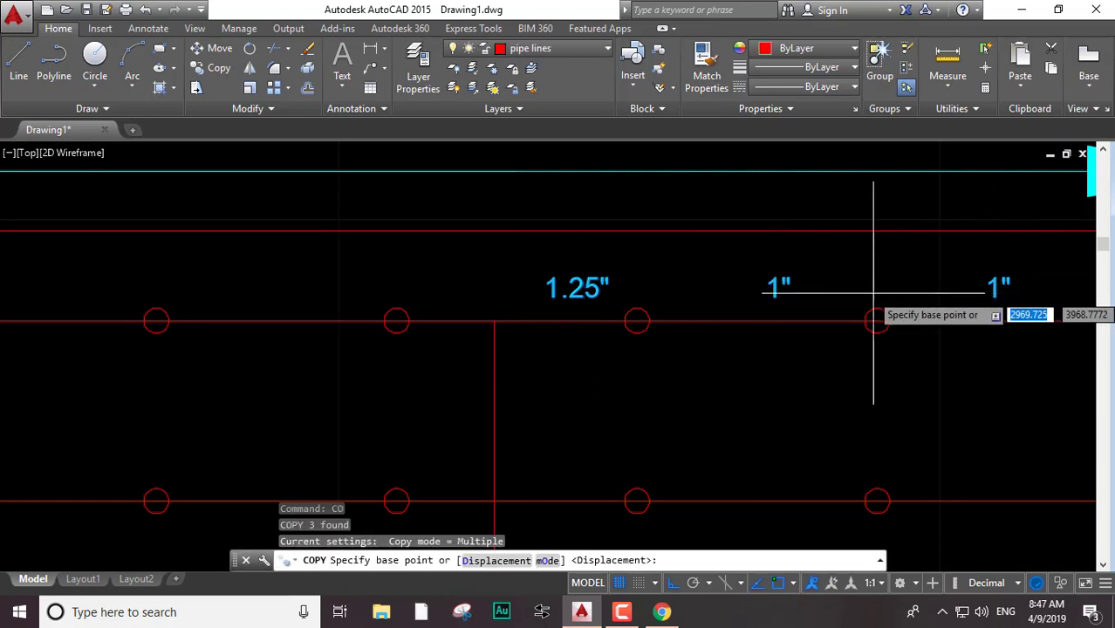
{"action": "left_click", "coordinate": [772, 285]}
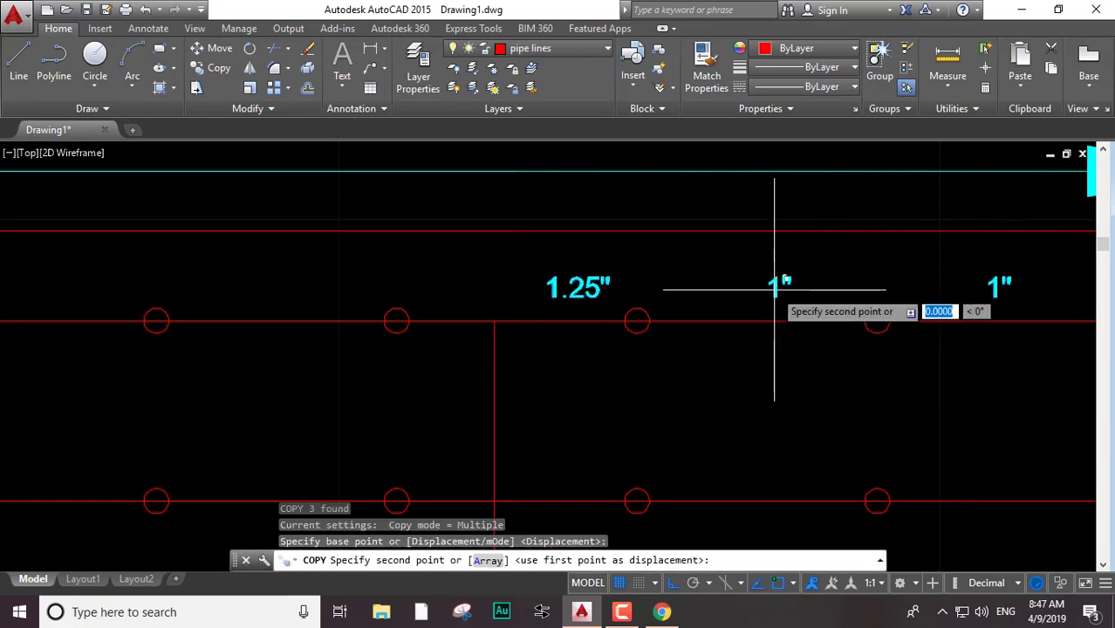
{"action": "scroll", "coordinate": [773, 485], "scroll_direction": "down", "scroll_amount": 5}
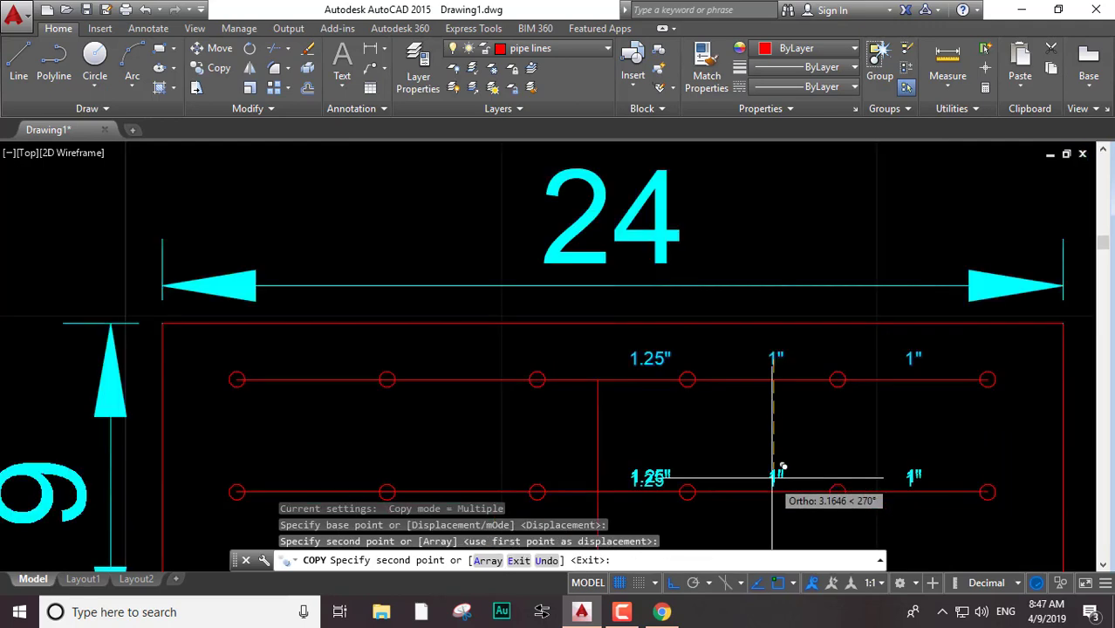
{"action": "scroll", "coordinate": [771, 418], "scroll_direction": "down", "scroll_amount": 2}
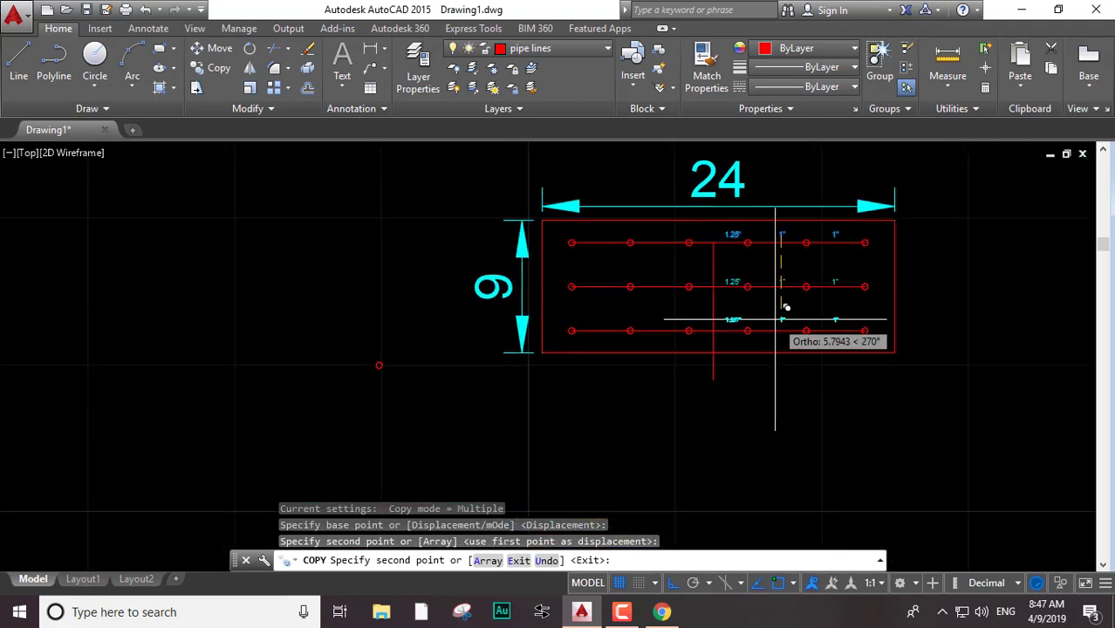
{"action": "left_click", "coordinate": [777, 320]}
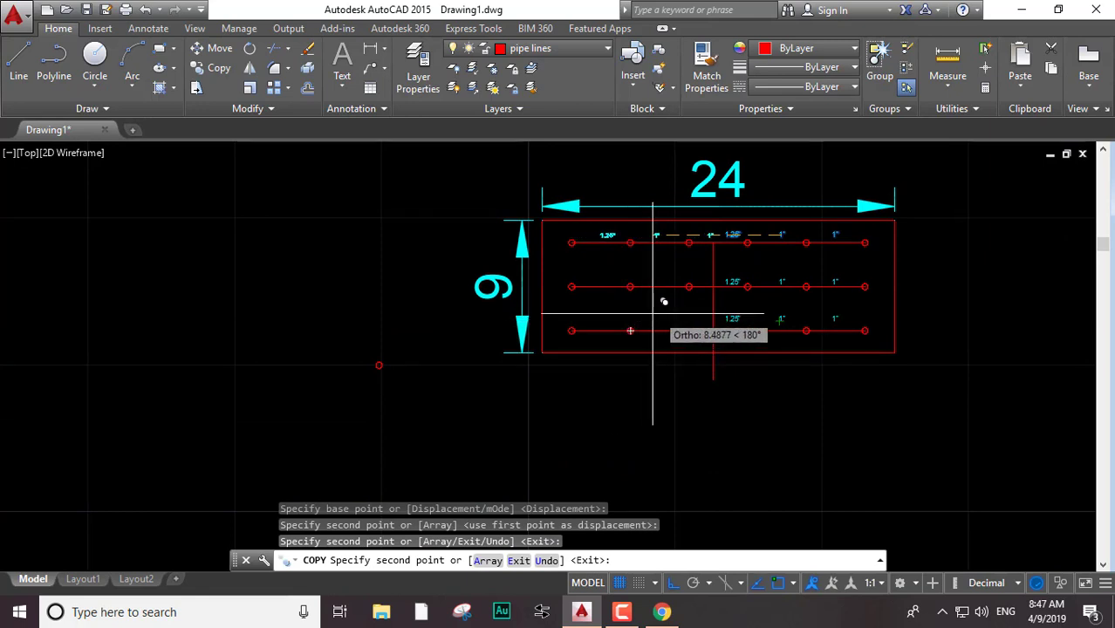
{"action": "scroll", "coordinate": [622, 279], "scroll_direction": "up", "scroll_amount": 4}
{"action": "scroll", "coordinate": [622, 279], "scroll_direction": "up", "scroll_amount": 2}
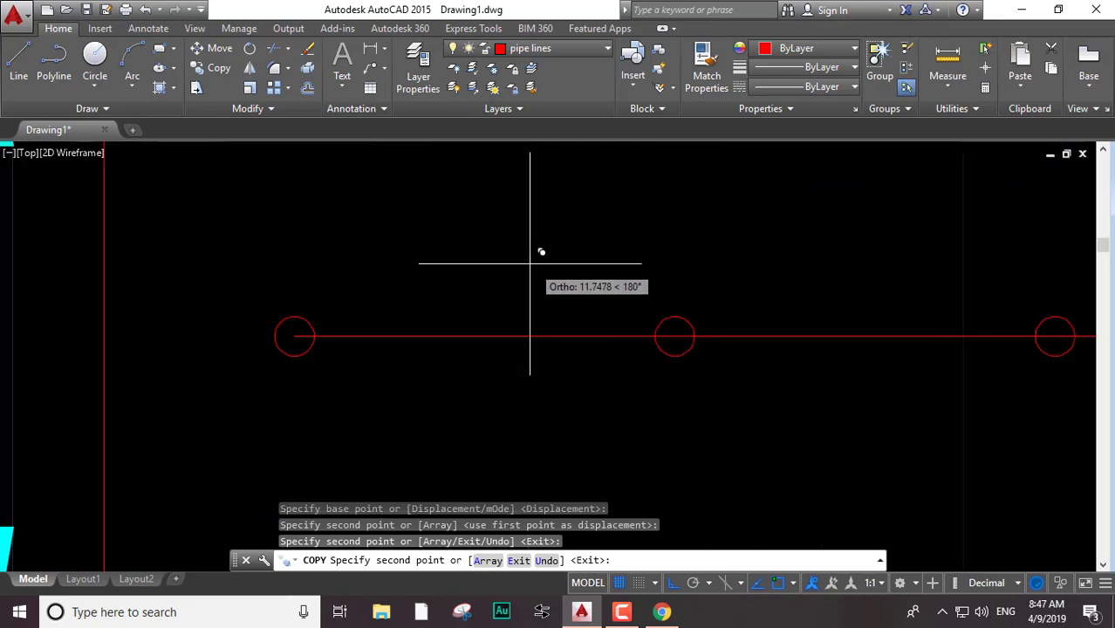
{"action": "scroll", "coordinate": [535, 249], "scroll_direction": "down", "scroll_amount": 5}
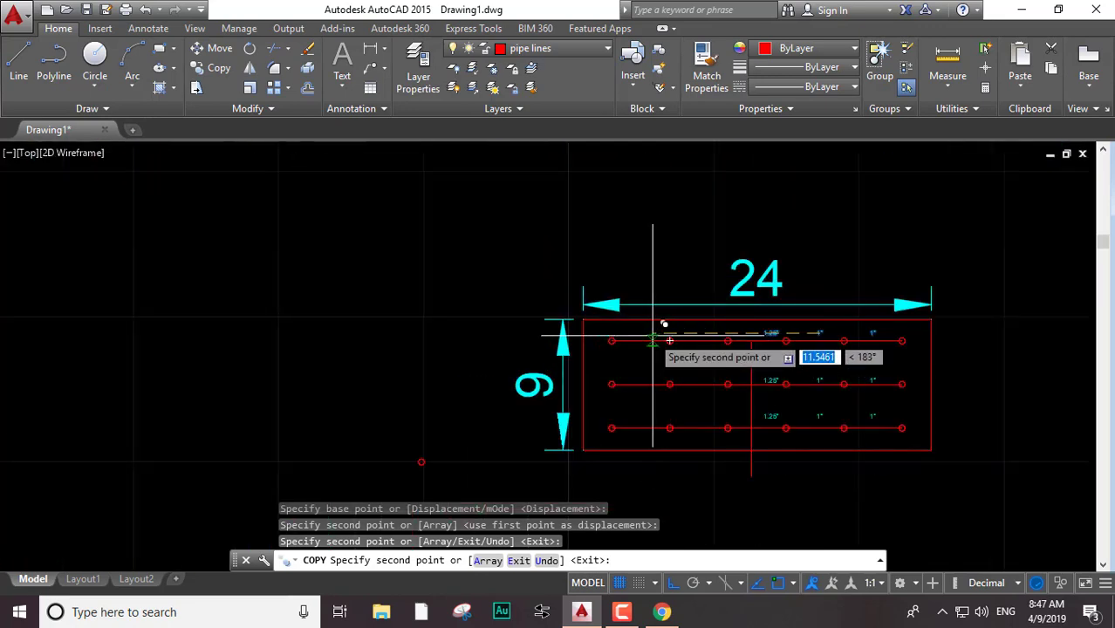
{"action": "key", "text": "Escape"}
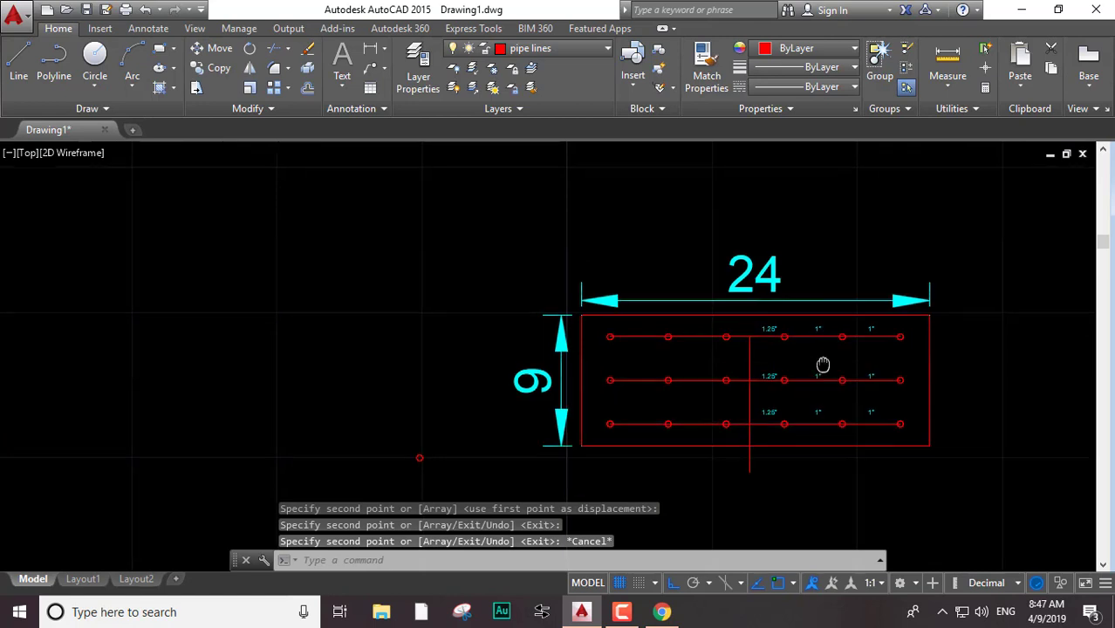
{"action": "middle_click_drag", "start_coordinate": [821, 364], "coordinate": [826, 316]}
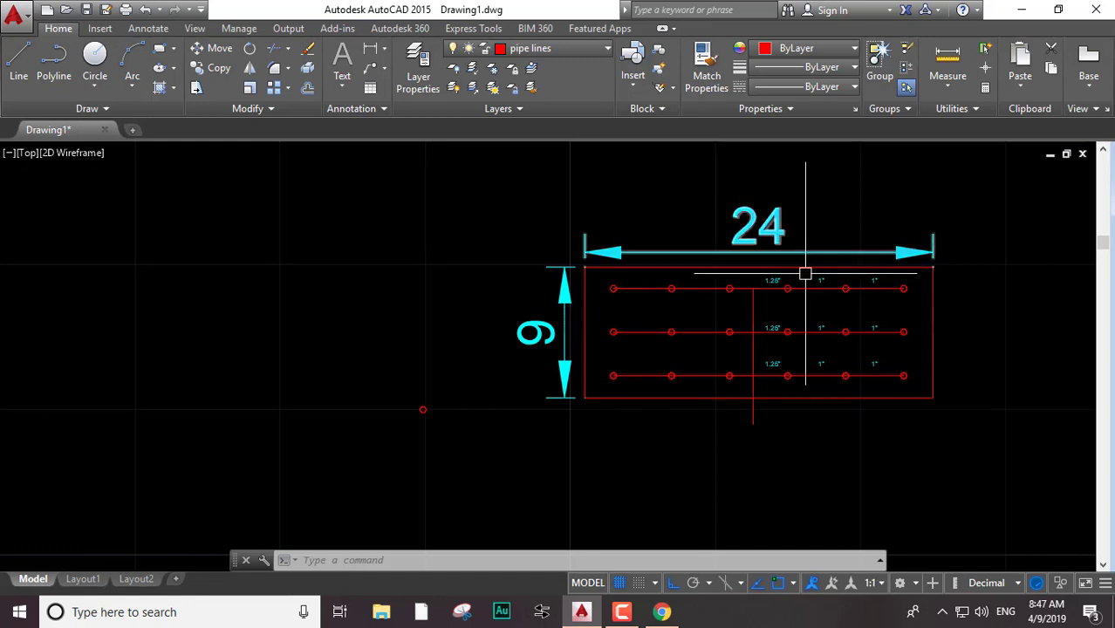
{"action": "scroll", "coordinate": [818, 315], "scroll_direction": "up", "scroll_amount": 2}
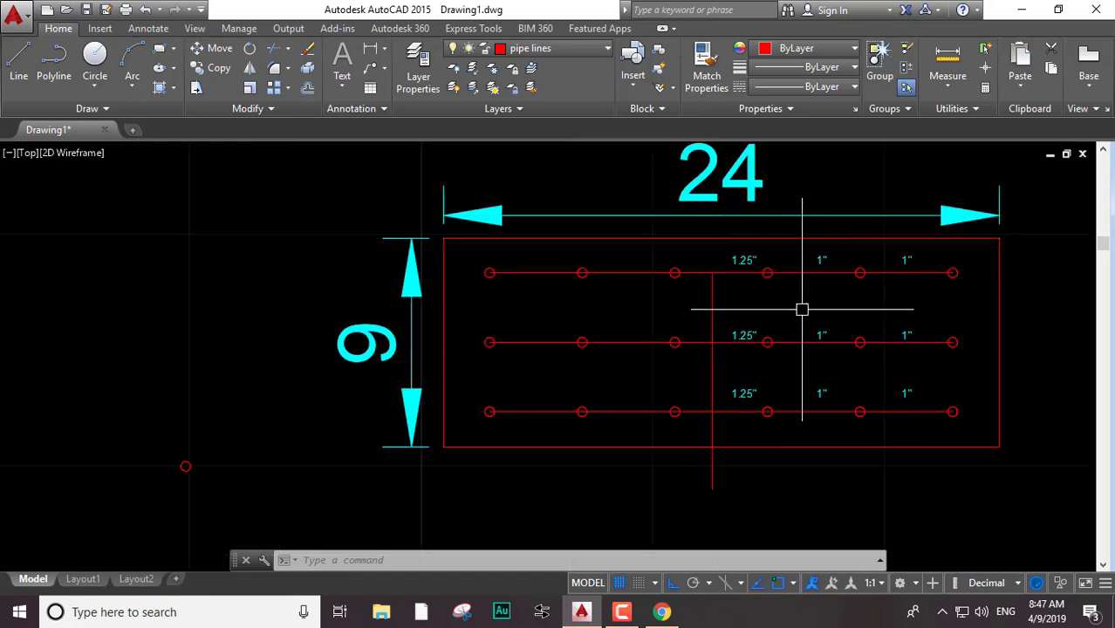
Select the nine right-side pipe-size labels on all three rows
{"action": "middle_click_drag", "start_coordinate": [802, 309], "coordinate": [785, 295]}
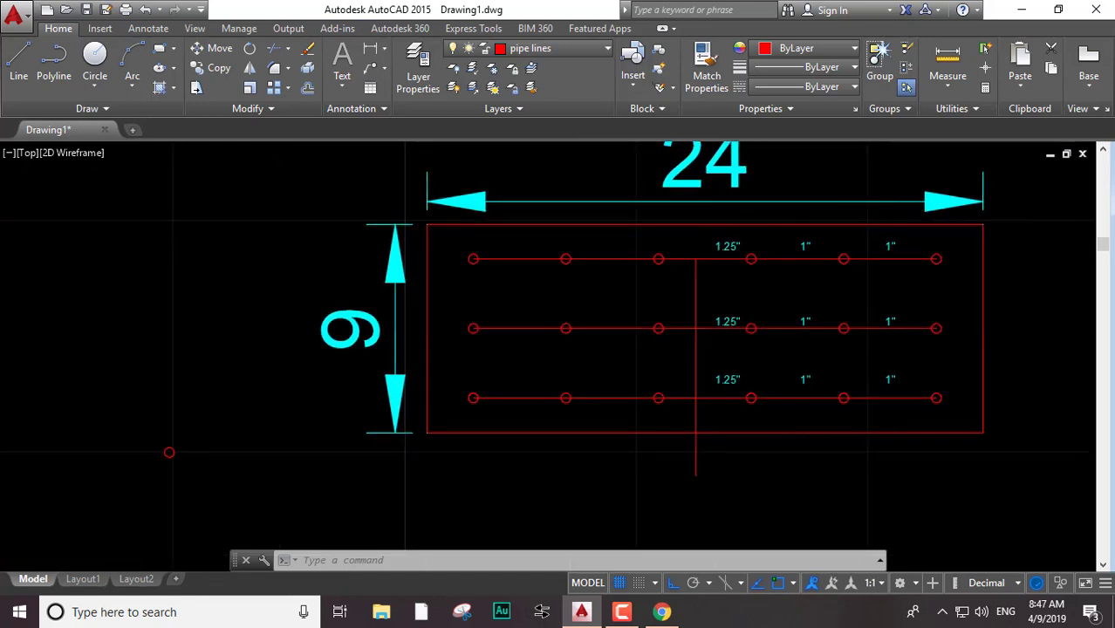
{"action": "left_click", "coordinate": [925, 241]}
{"action": "left_click", "coordinate": [850, 248]}
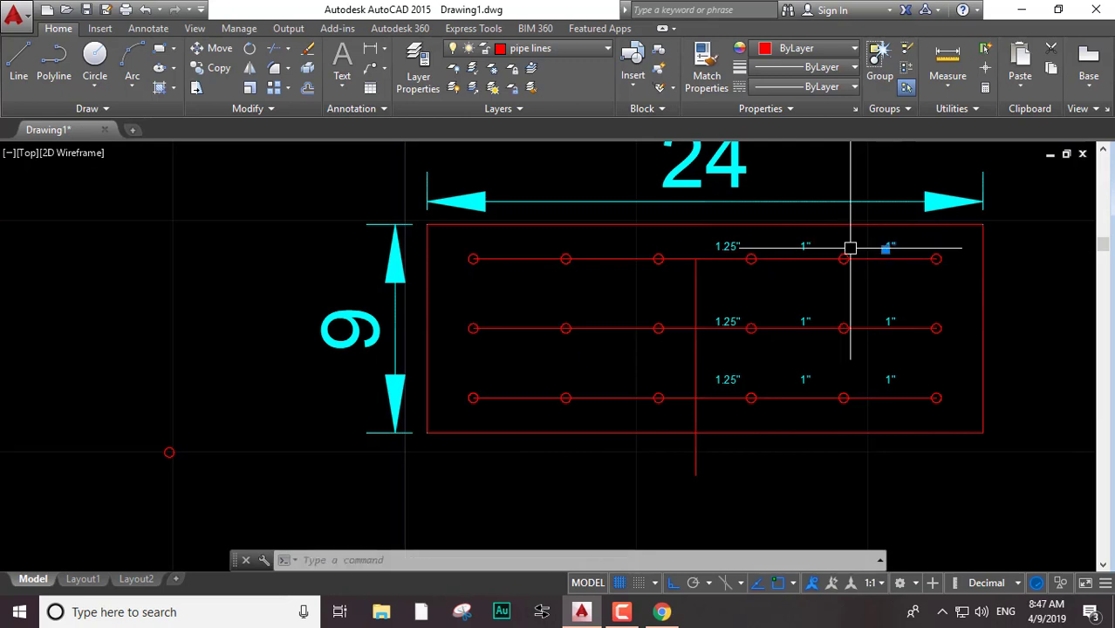
{"action": "left_click", "coordinate": [803, 247]}
{"action": "left_click", "coordinate": [738, 262]}
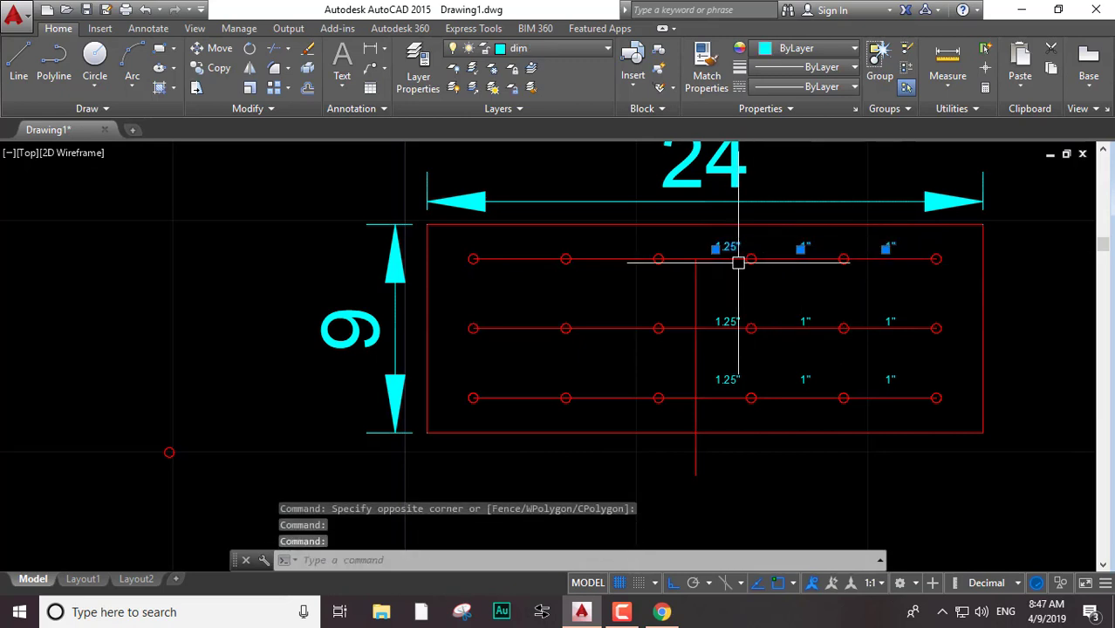
{"action": "left_click", "coordinate": [737, 314]}
{"action": "left_click", "coordinate": [890, 319]}
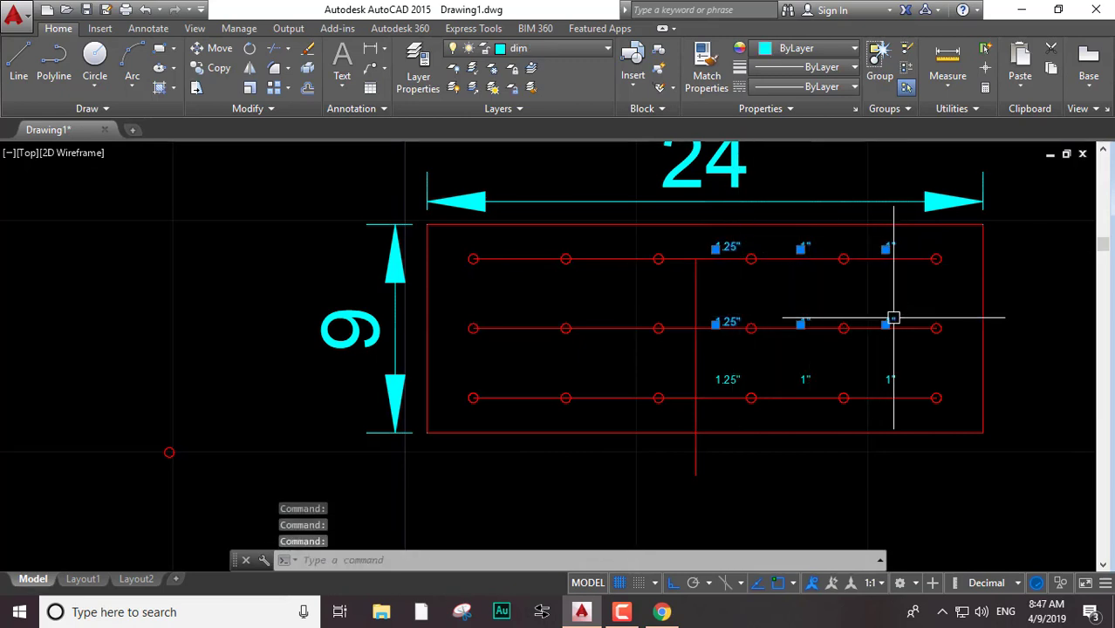
{"action": "left_click", "coordinate": [890, 376]}
{"action": "left_click", "coordinate": [806, 367]}
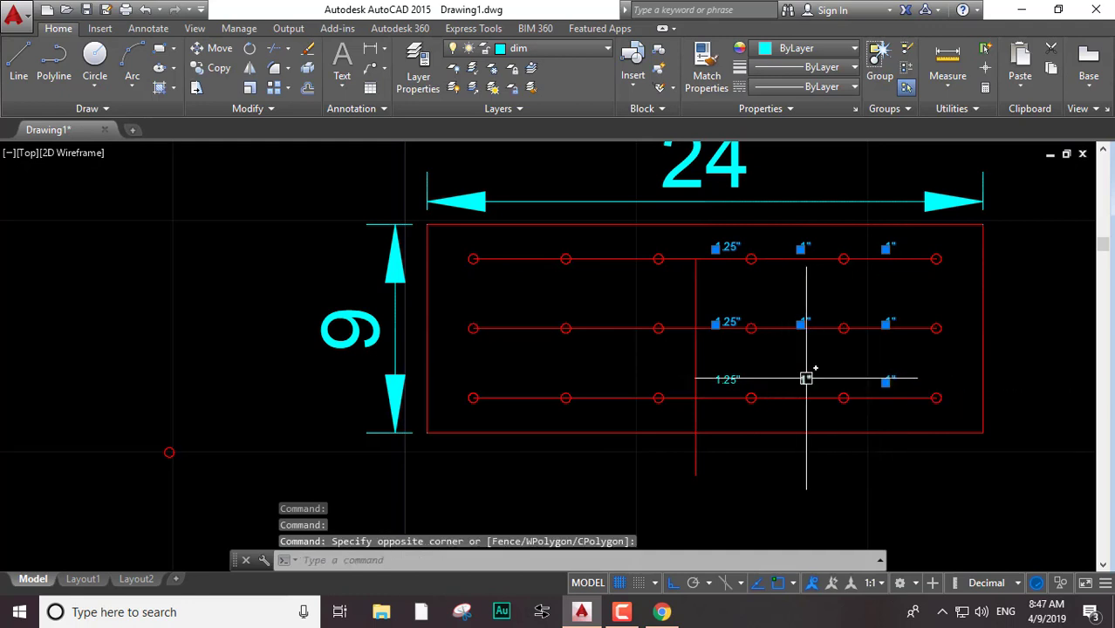
{"action": "left_click", "coordinate": [732, 381]}
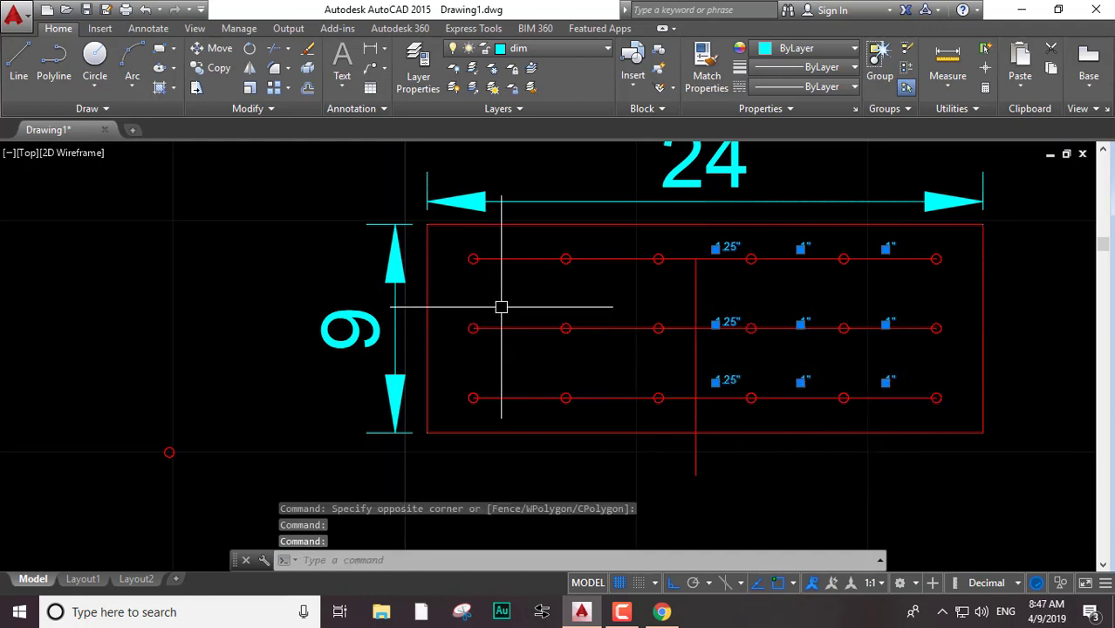
{"action": "type", "text": "mi"}
Mirror the labels about a vertical axis along the riser, answering N to keep the originals
{"action": "key", "text": "Return"}
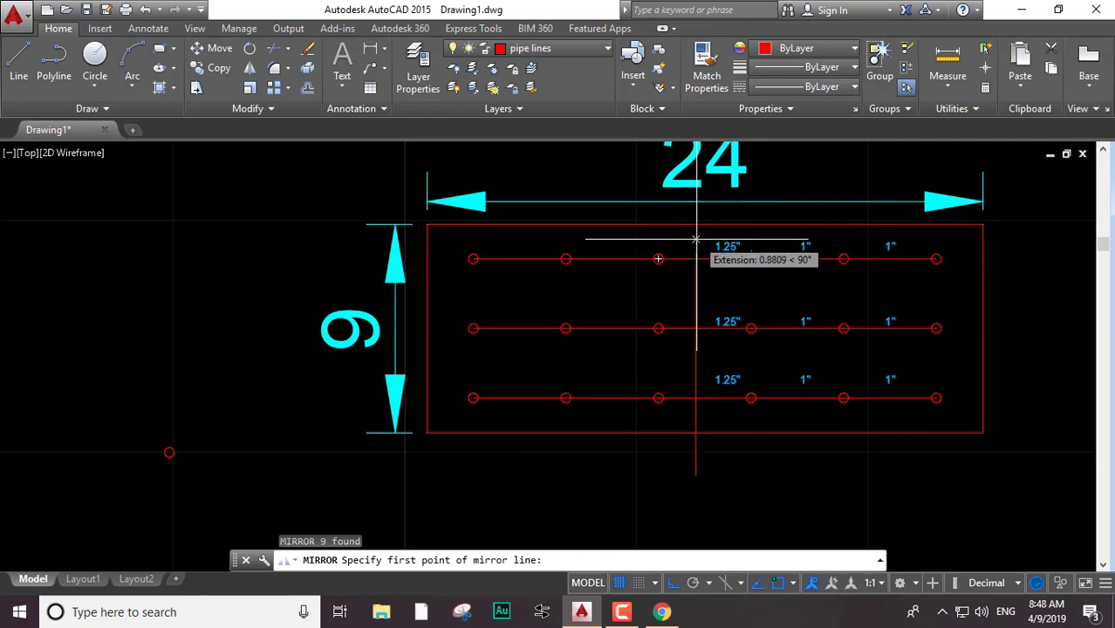
{"action": "left_click", "coordinate": [696, 244]}
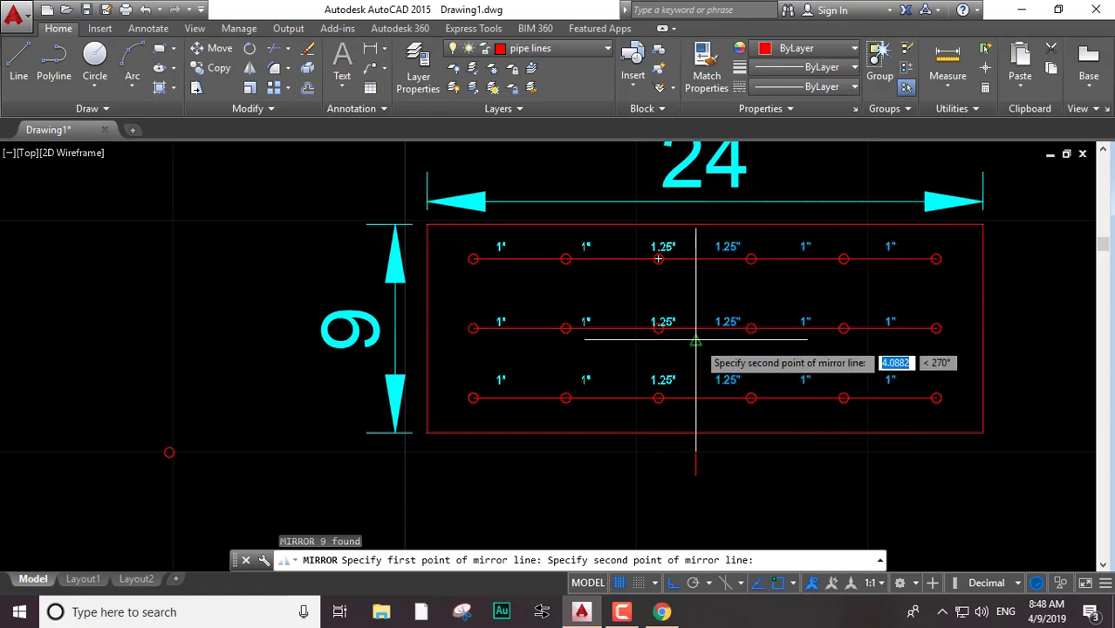
{"action": "left_click", "coordinate": [695, 273]}
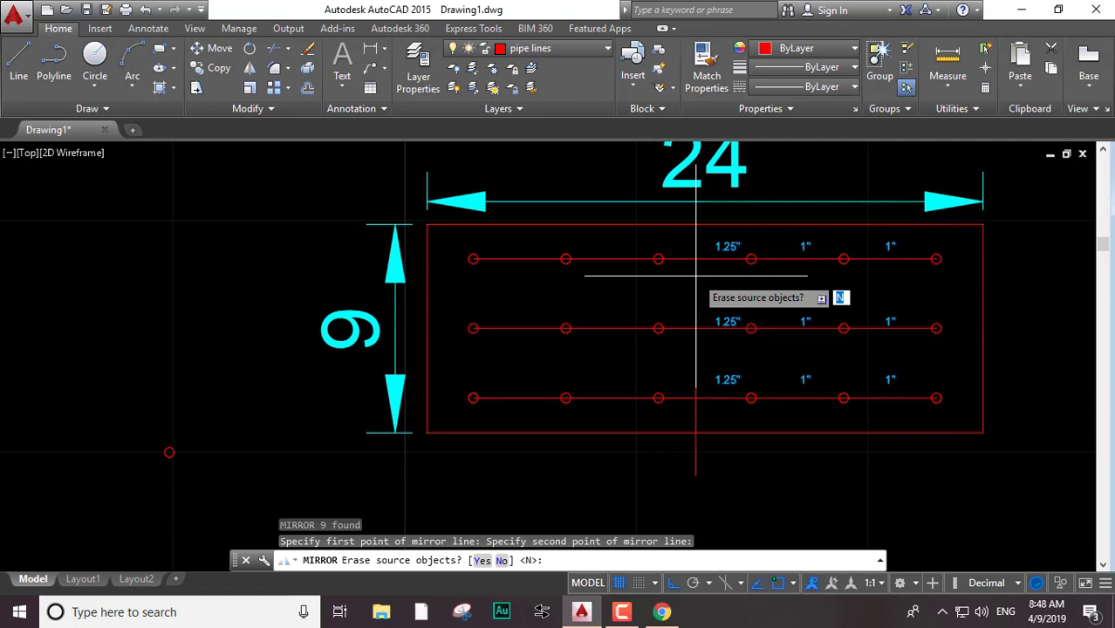
{"action": "type", "text": "n"}
{"action": "key", "text": "Return"}
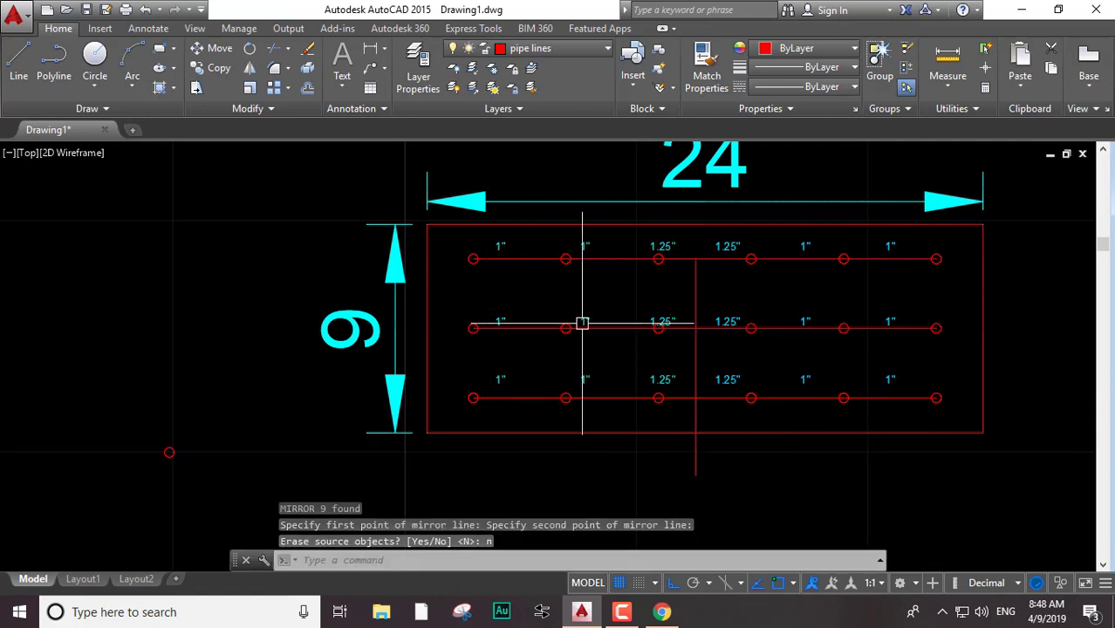
Inspect the mirrored 1.25" labels on the middle and bottom rows, cancelling the grip moves
{"action": "scroll", "coordinate": [610, 340], "scroll_direction": "up", "scroll_amount": 3}
{"action": "scroll", "coordinate": [663, 315], "scroll_direction": "up", "scroll_amount": 2}
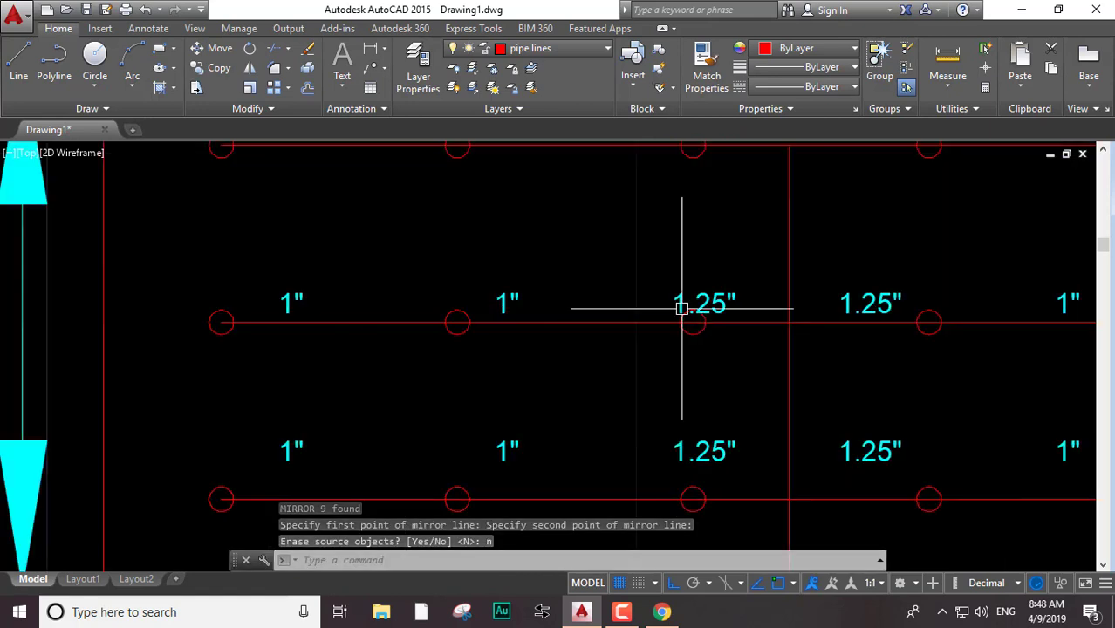
{"action": "left_click", "coordinate": [689, 314]}
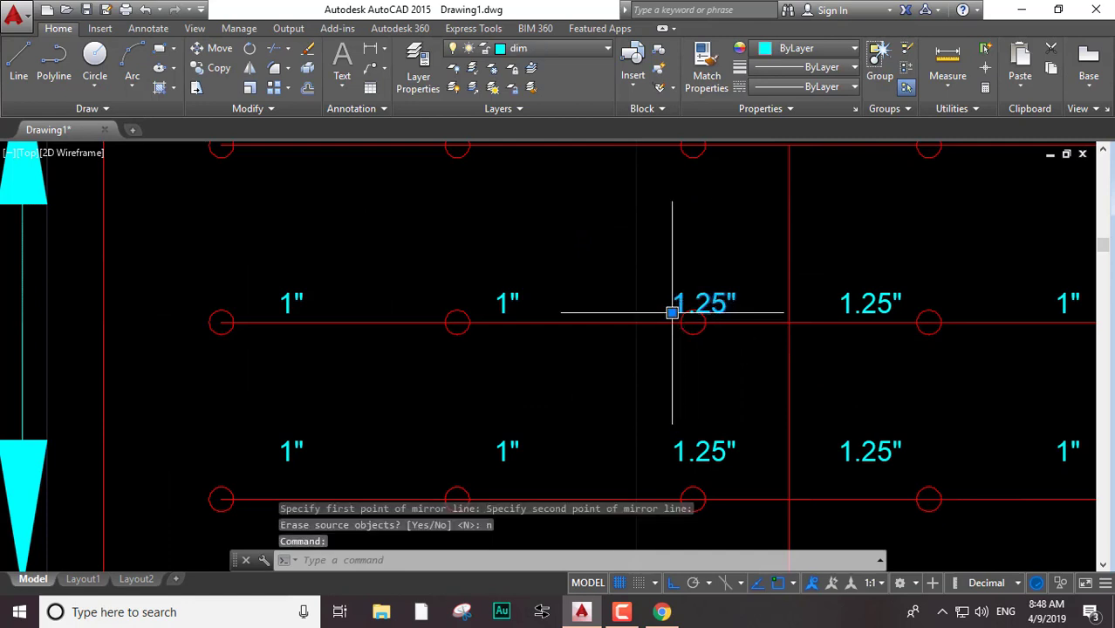
{"action": "left_click", "coordinate": [671, 312]}
{"action": "key", "text": "Escape"}
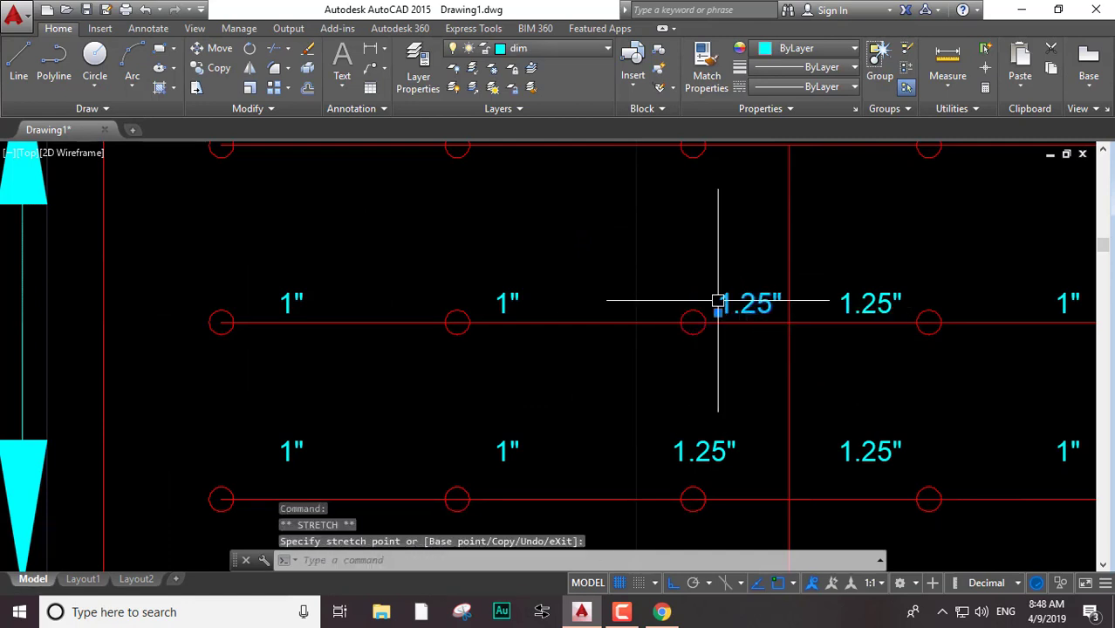
{"action": "scroll", "coordinate": [717, 406], "scroll_direction": "down", "scroll_amount": 2}
{"action": "middle_click_drag", "start_coordinate": [719, 423], "coordinate": [714, 332]}
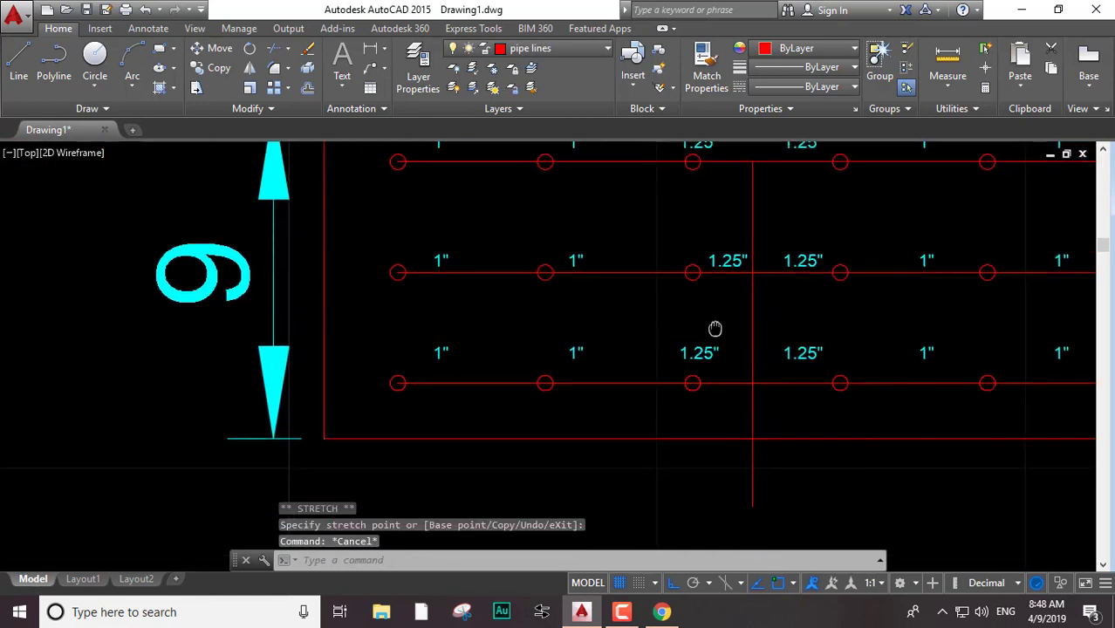
{"action": "left_click", "coordinate": [683, 356]}
{"action": "left_click", "coordinate": [683, 356]}
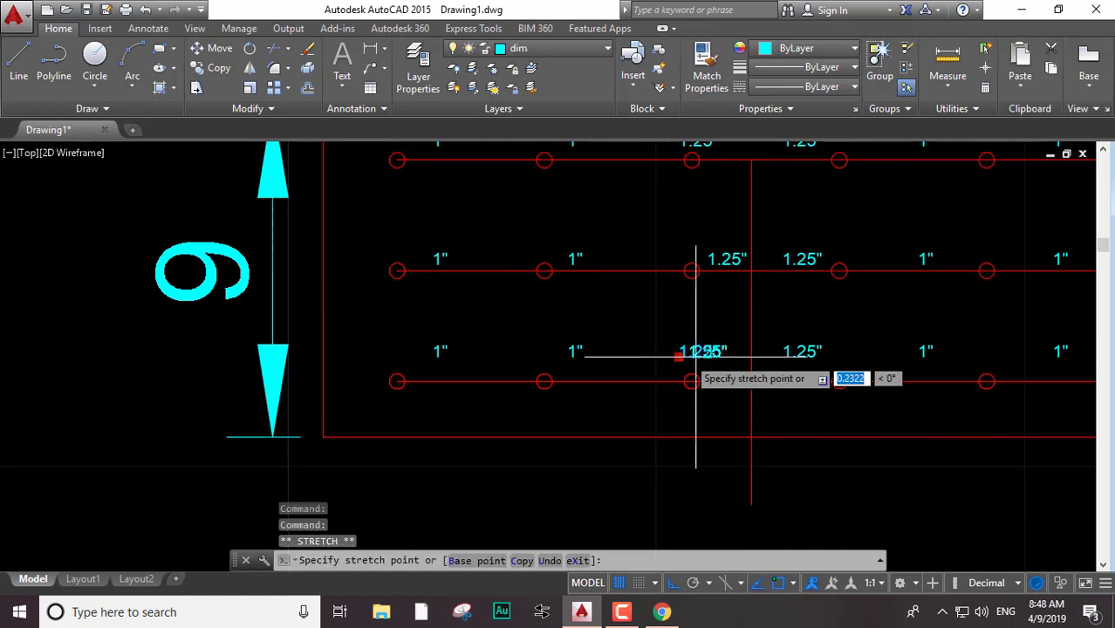
{"action": "key", "text": "Escape"}
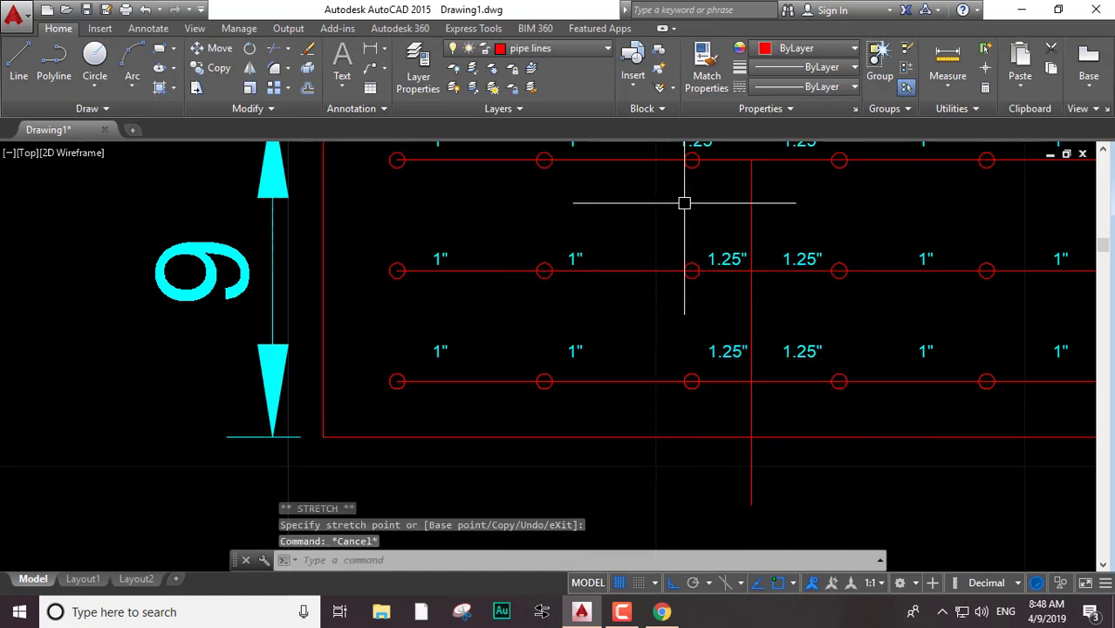
{"action": "scroll", "coordinate": [694, 213], "scroll_direction": "up", "scroll_amount": 4}
{"action": "key", "text": "Escape"}
Try repositioning the top-row 1.25" label, then select the middle-row 1.25" label by the riser
{"action": "scroll", "coordinate": [827, 352], "scroll_direction": "down", "scroll_amount": 5}
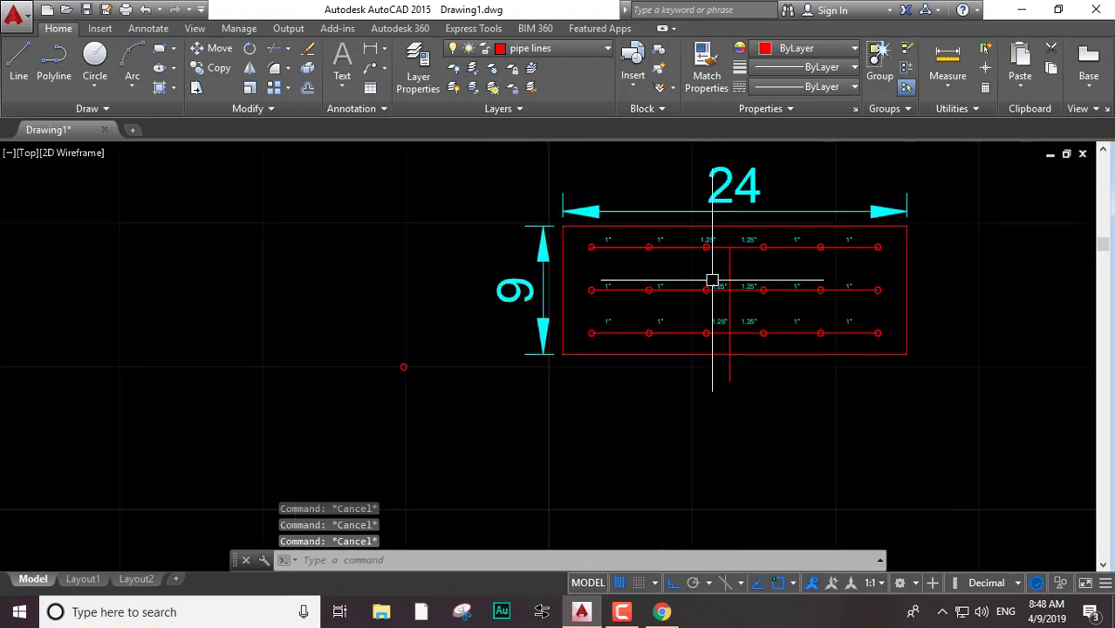
{"action": "scroll", "coordinate": [737, 279], "scroll_direction": "up", "scroll_amount": 2}
{"action": "scroll", "coordinate": [679, 244], "scroll_direction": "up", "scroll_amount": 4}
{"action": "left_click", "coordinate": [676, 251]}
{"action": "left_click", "coordinate": [662, 256]}
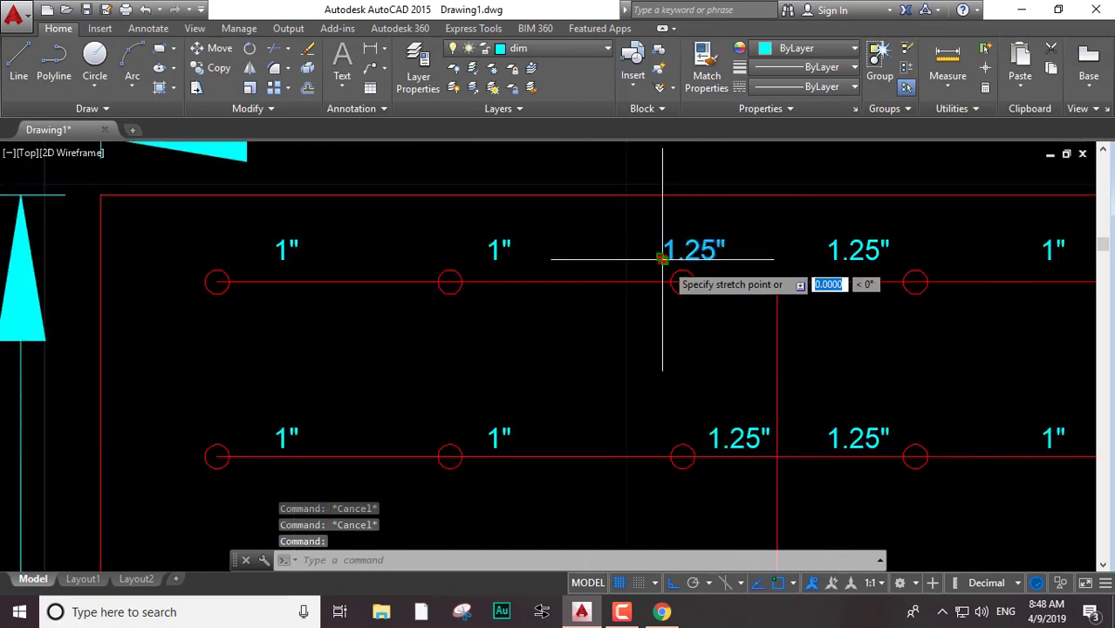
{"action": "key", "text": "Escape"}
{"action": "left_click", "coordinate": [666, 251]}
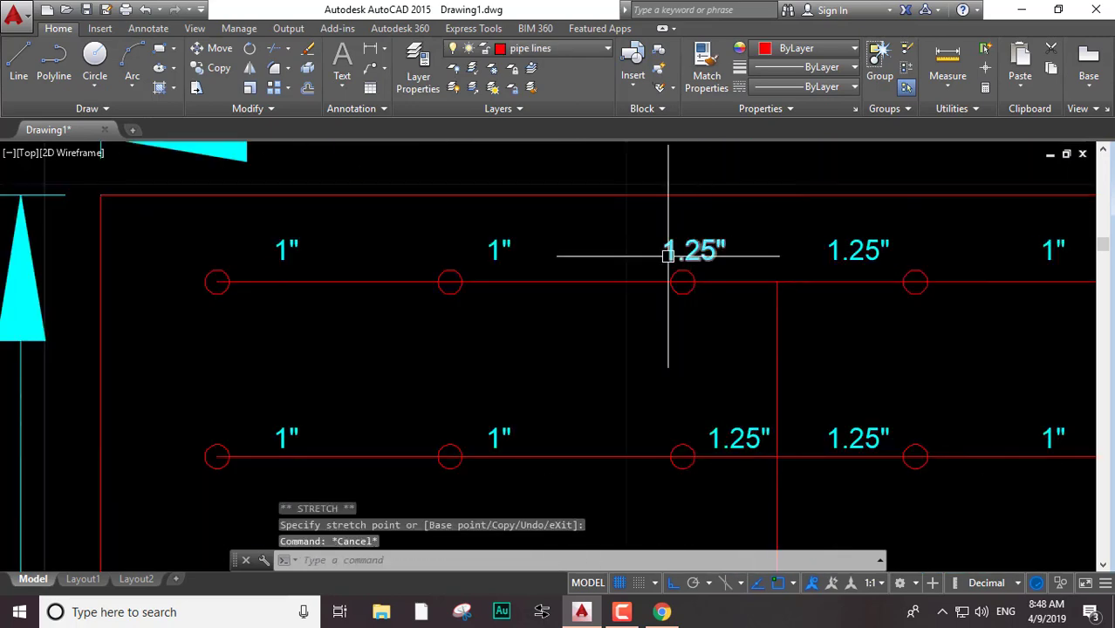
{"action": "left_click", "coordinate": [662, 256]}
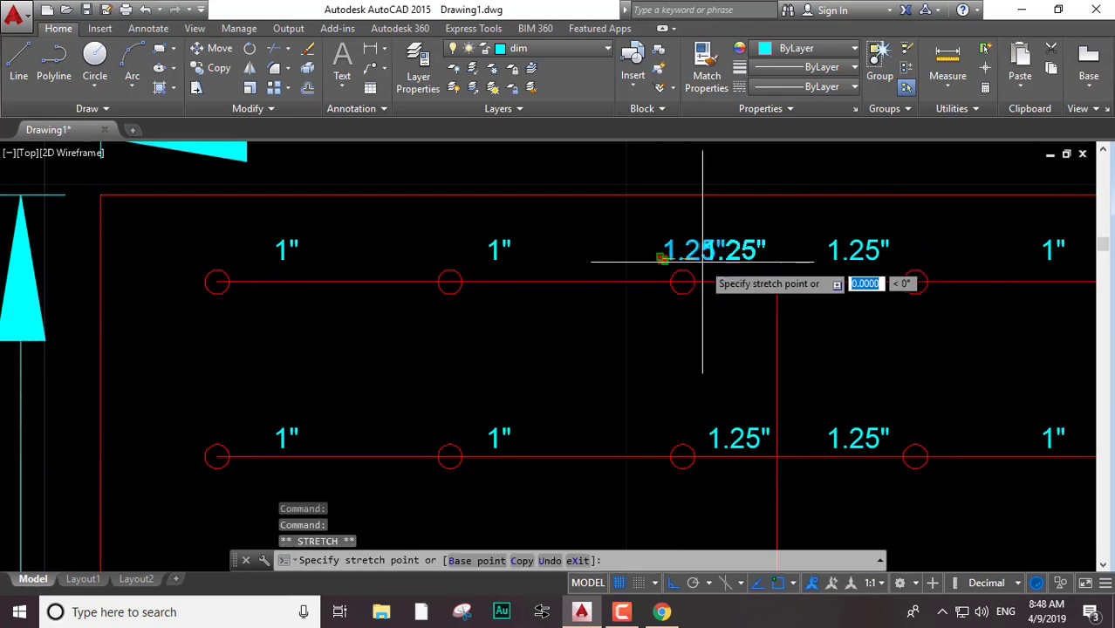
{"action": "key", "text": "Escape"}
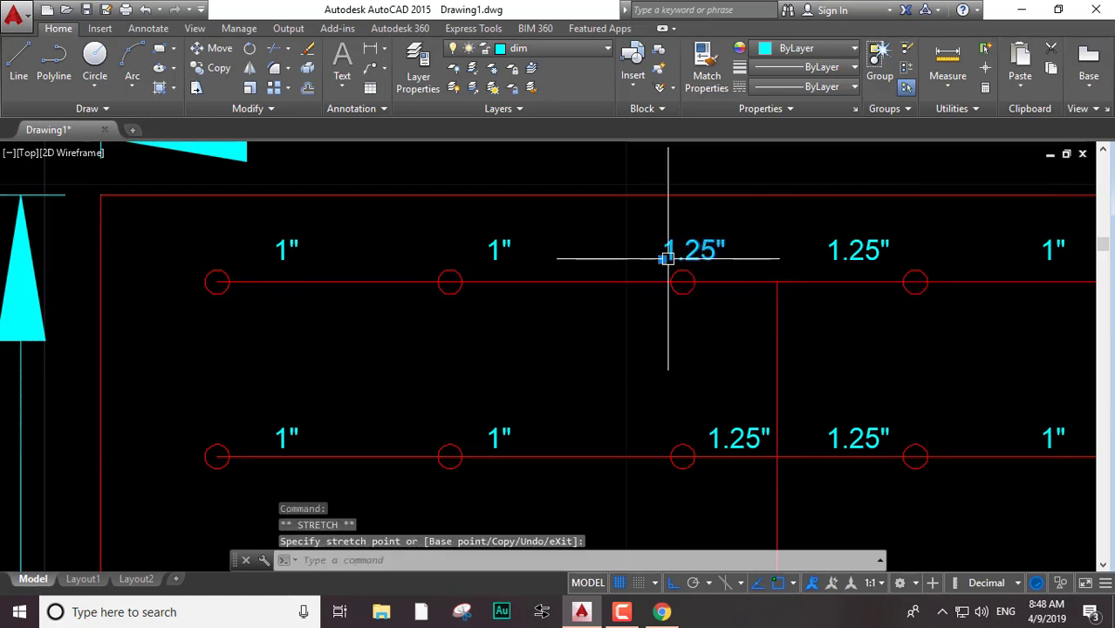
{"action": "left_click", "coordinate": [662, 256]}
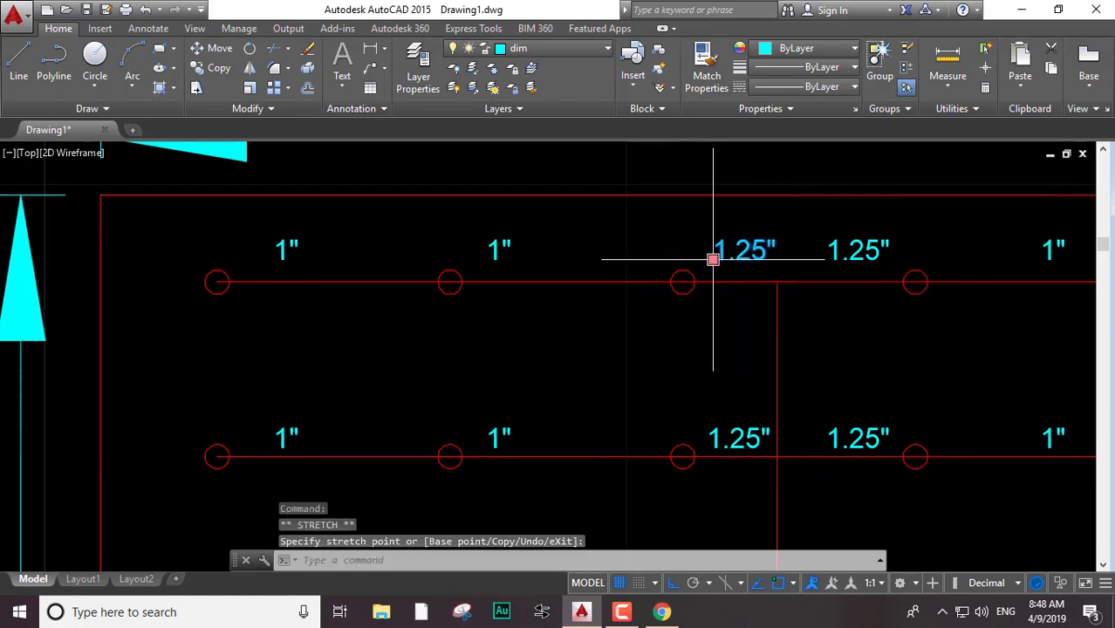
{"action": "key", "text": "Escape"}
{"action": "scroll", "coordinate": [723, 305], "scroll_direction": "down", "scroll_amount": 5}
{"action": "scroll", "coordinate": [707, 318], "scroll_direction": "up", "scroll_amount": 4}
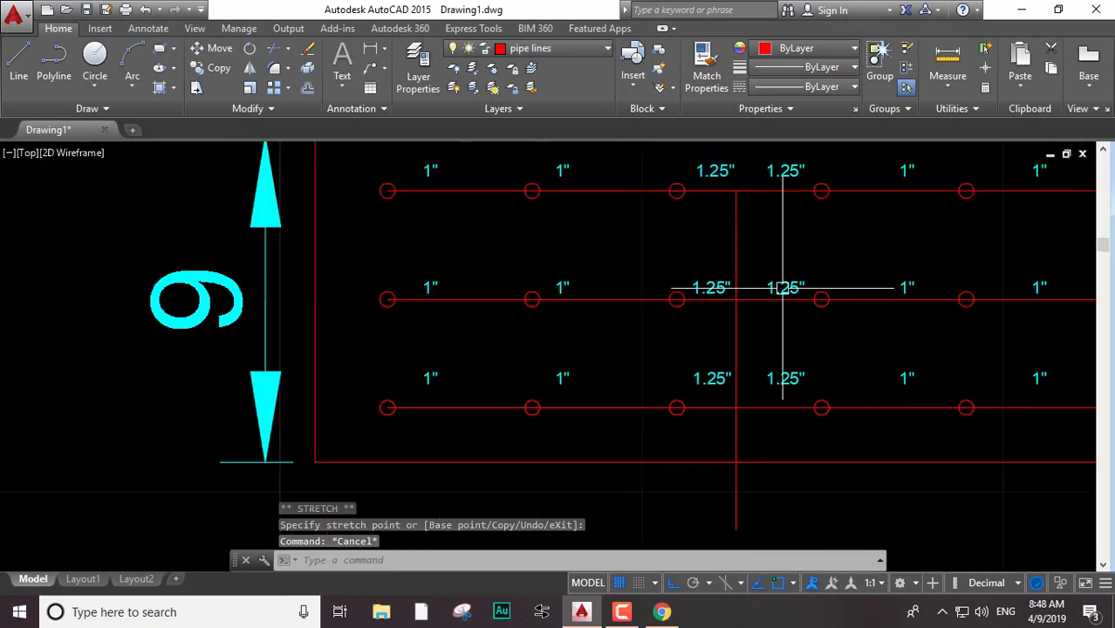
{"action": "left_click", "coordinate": [785, 289]}
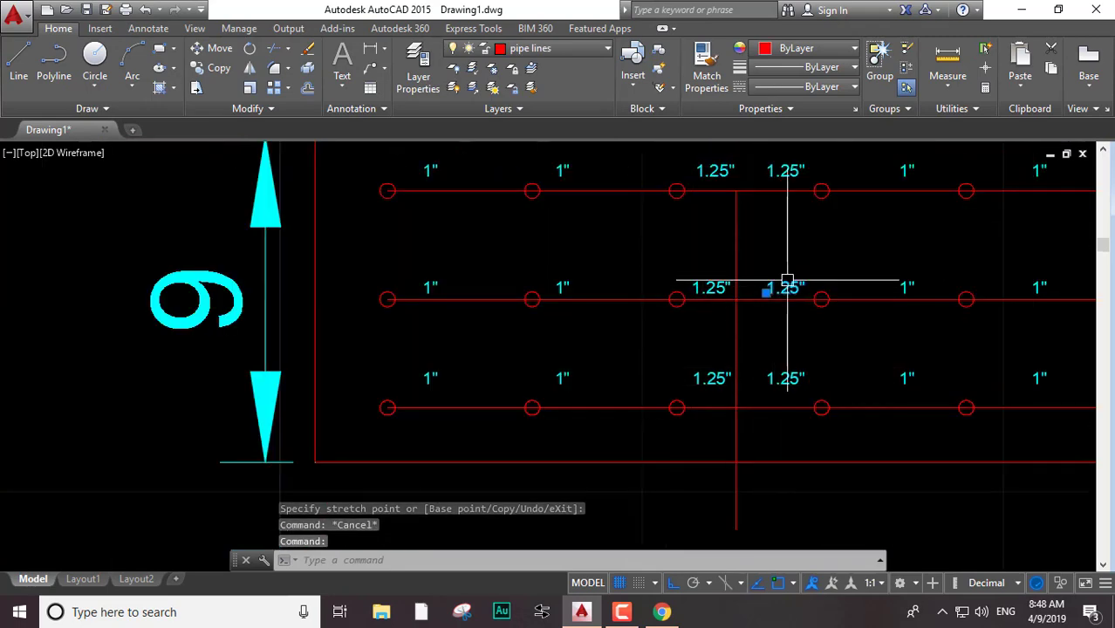
Copy the 1.25" label to three spots along the riser with ortho off
{"action": "type", "text": "co"}
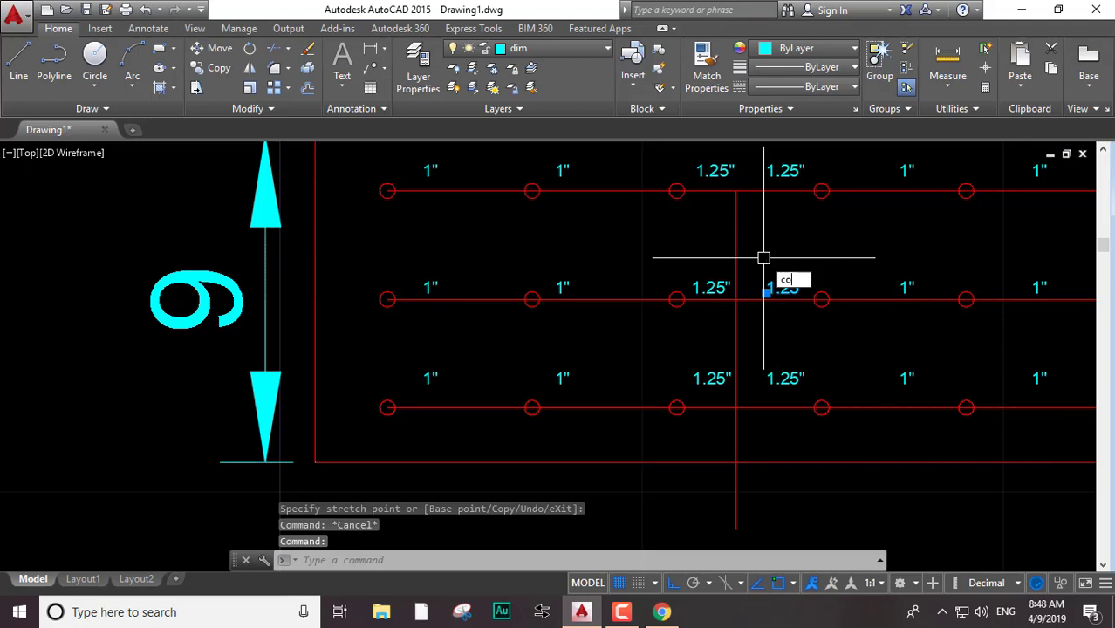
{"action": "key", "text": "Return"}
{"action": "left_click", "coordinate": [750, 293]}
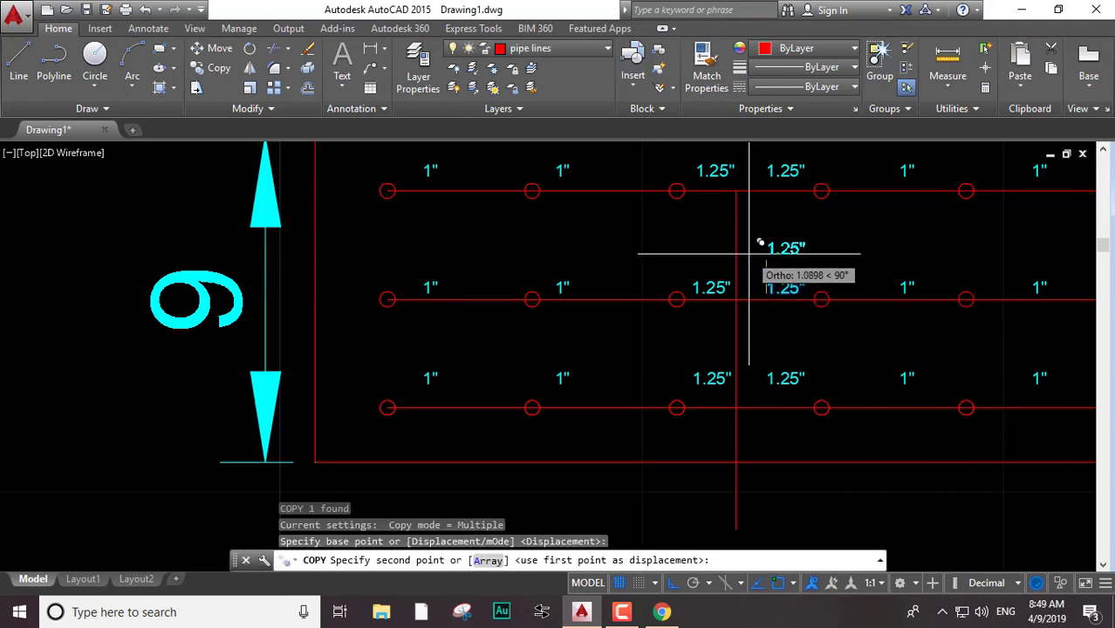
{"action": "left_click", "coordinate": [673, 584]}
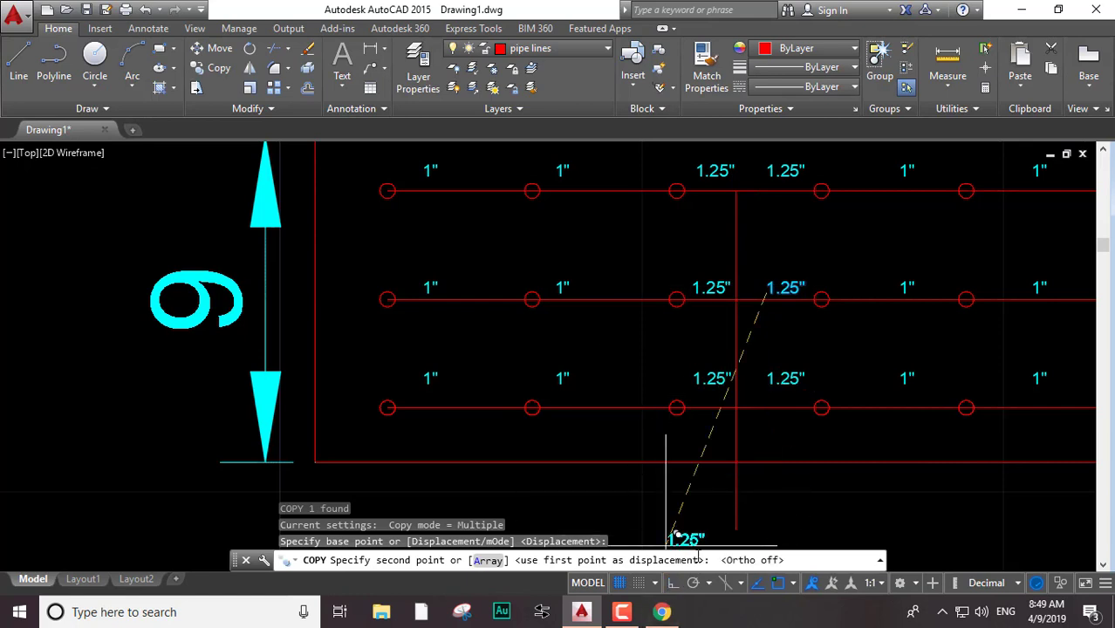
{"action": "left_click", "coordinate": [744, 253]}
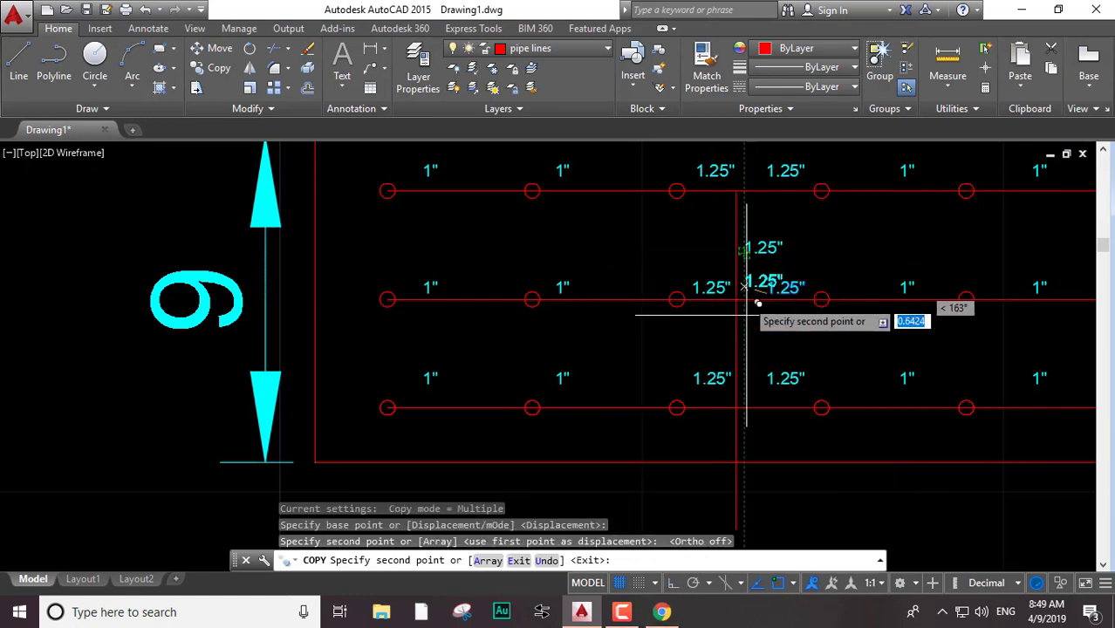
{"action": "left_click", "coordinate": [745, 356]}
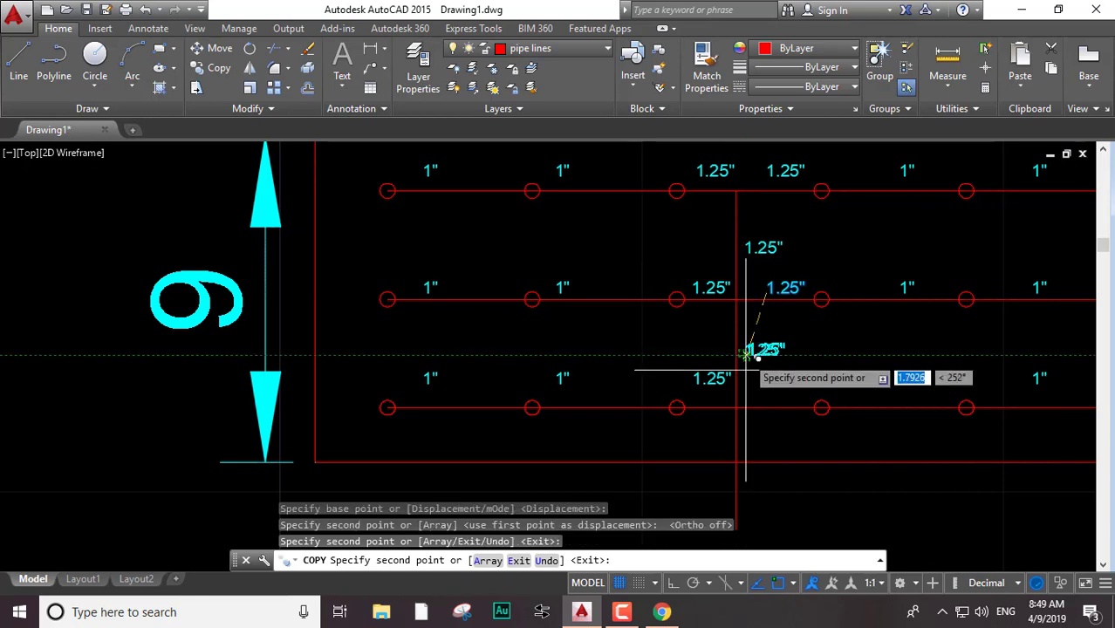
{"action": "left_click", "coordinate": [745, 440]}
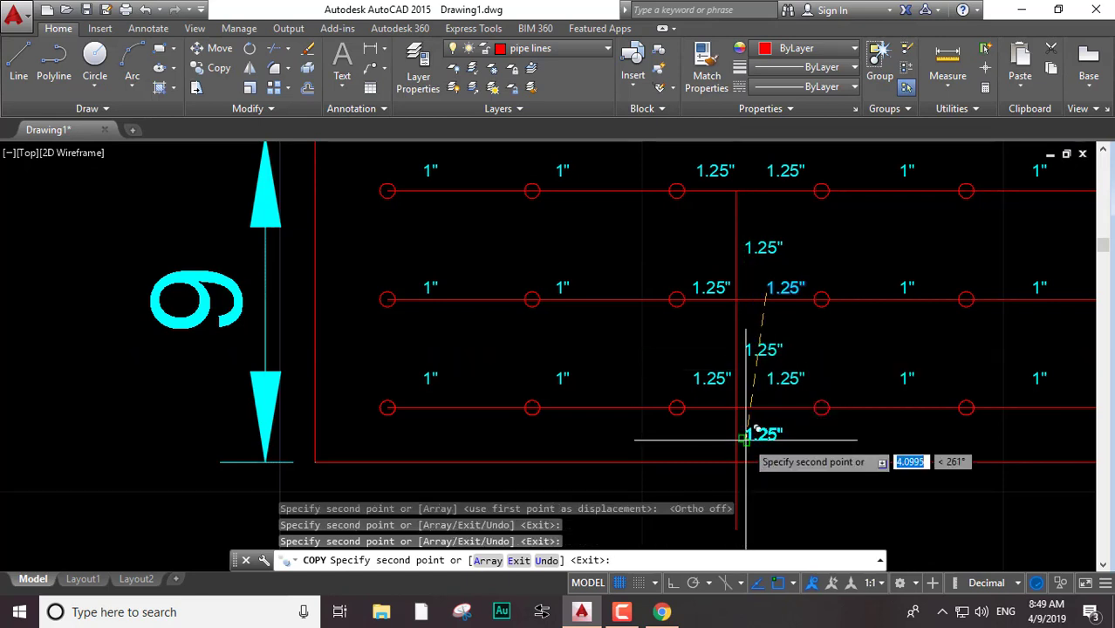
{"action": "key", "text": "Escape"}
Edit the three riser labels to read 1.5", 1.5" and 2" from top to bottom
{"action": "left_click", "coordinate": [755, 246]}
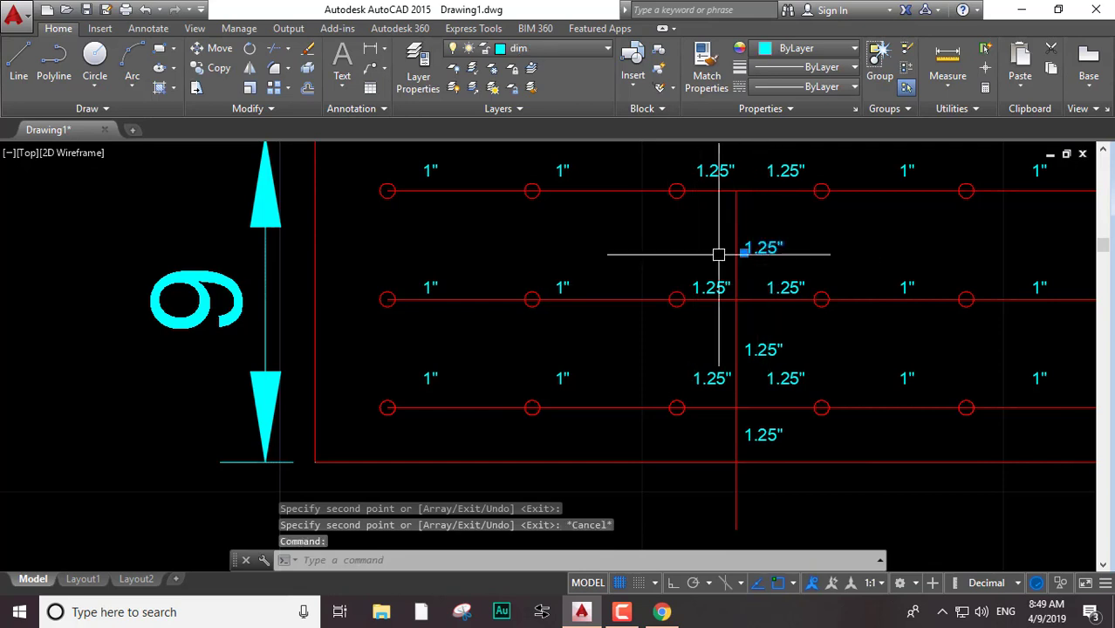
{"action": "double_click", "coordinate": [748, 250]}
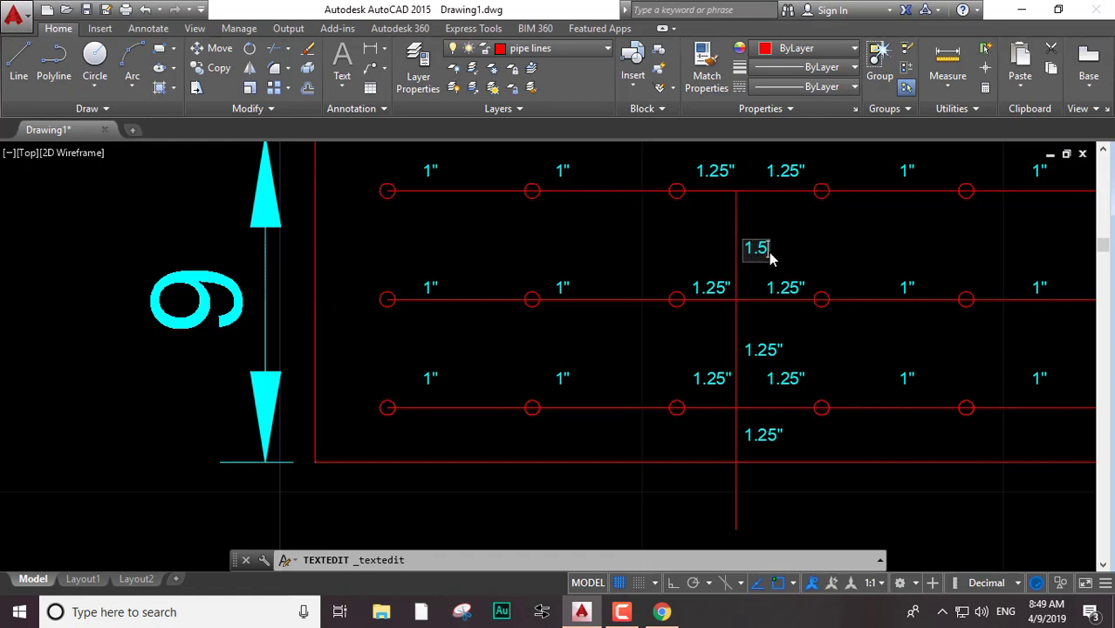
{"action": "type", "text": "\""}
{"action": "key", "text": "Return"}
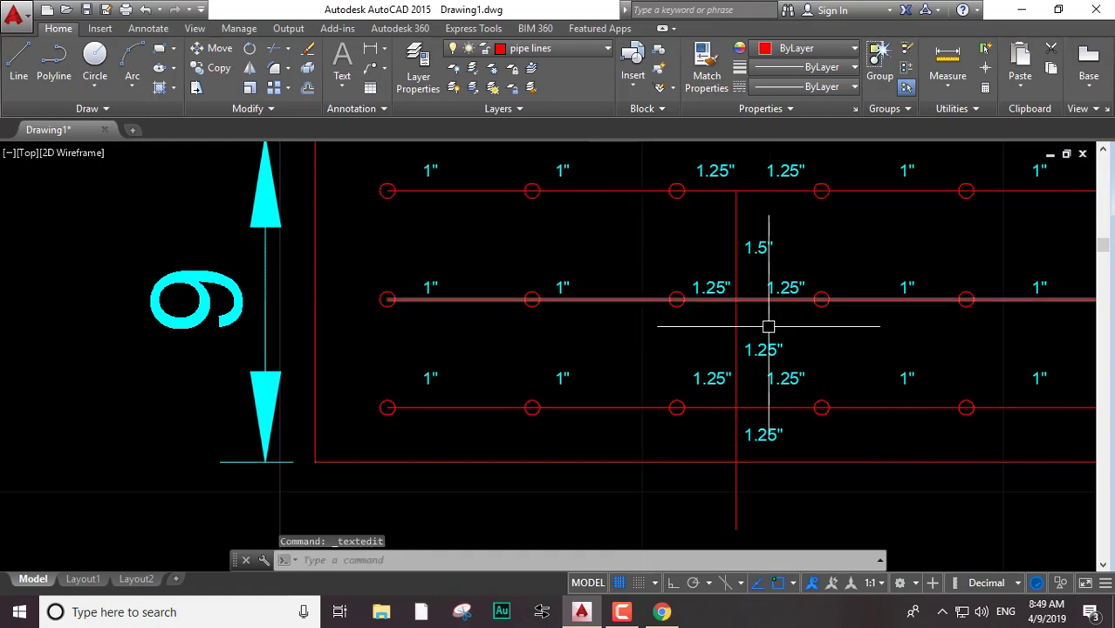
{"action": "left_click", "coordinate": [770, 353]}
{"action": "double_click", "coordinate": [764, 350]}
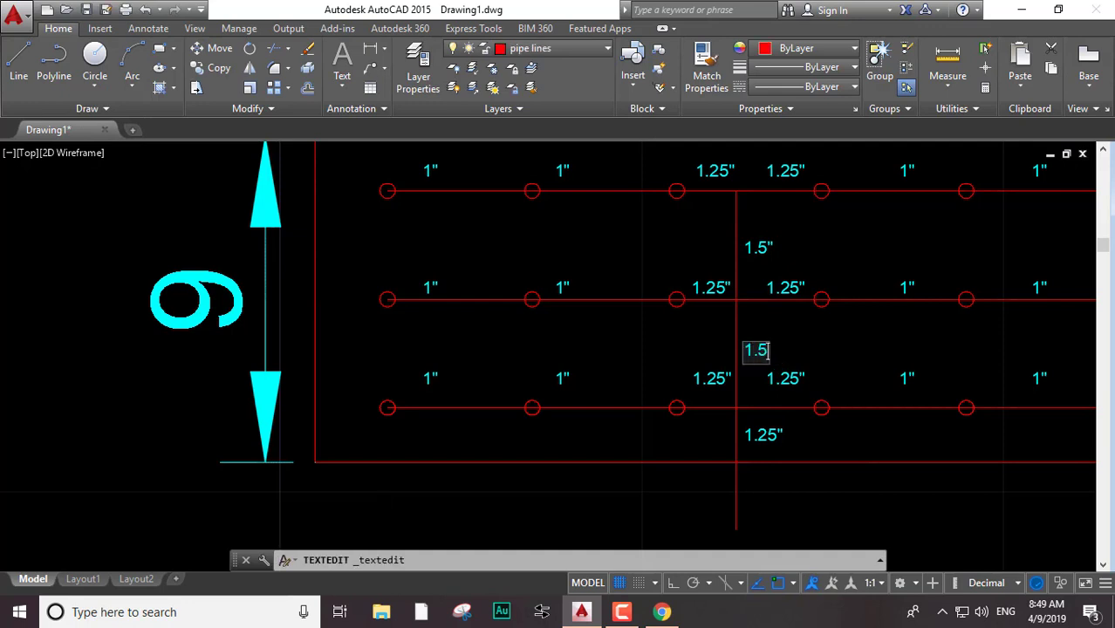
{"action": "type", "text": "\""}
{"action": "key", "text": "Return"}
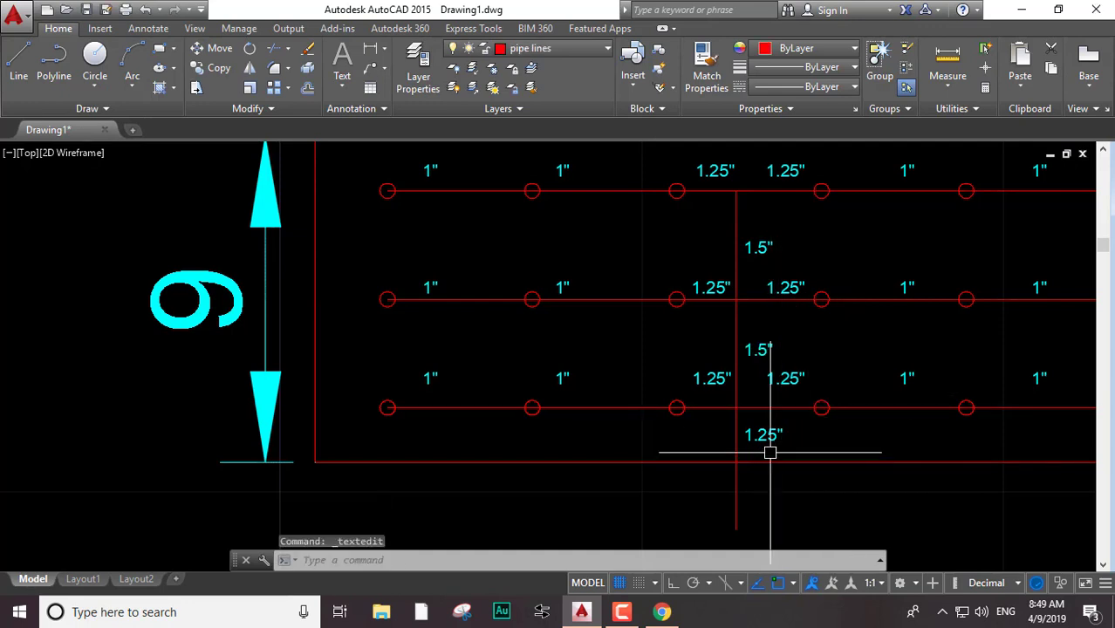
{"action": "left_click", "coordinate": [772, 447]}
{"action": "left_click", "coordinate": [772, 436]}
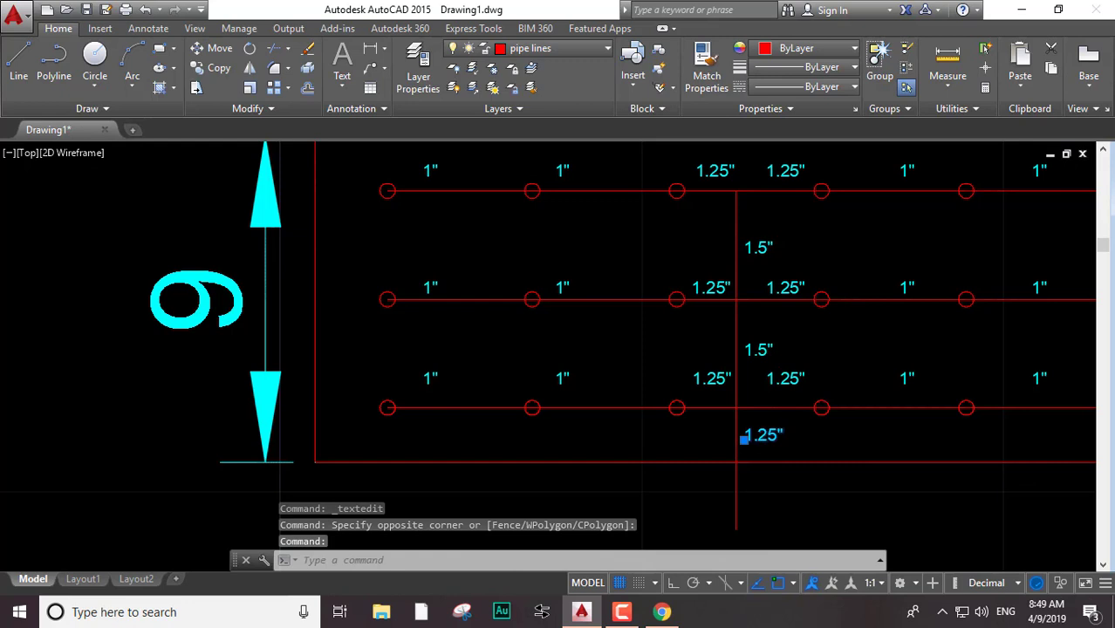
{"action": "double_click", "coordinate": [764, 436]}
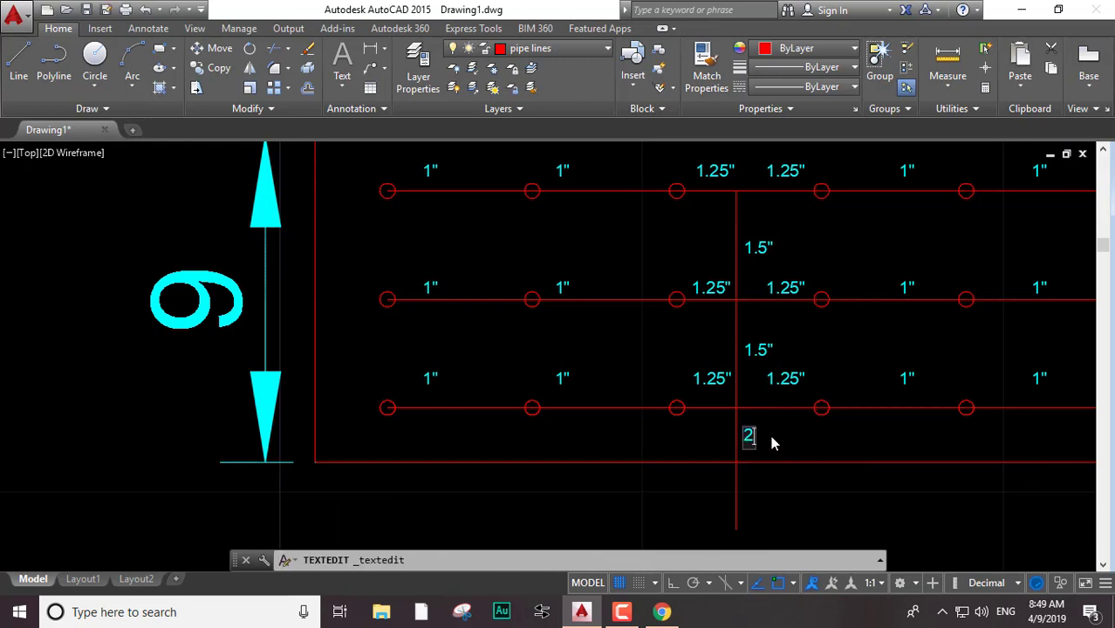
{"action": "type", "text": "\""}
{"action": "key", "text": "Return"}
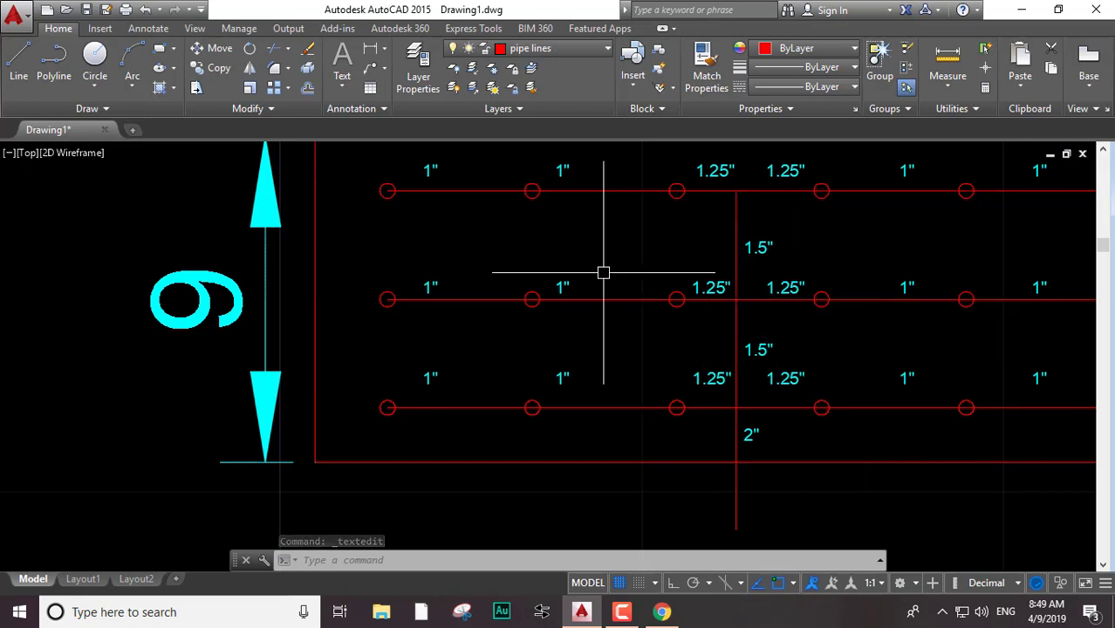
{"action": "scroll", "coordinate": [602, 269], "scroll_direction": "down", "scroll_amount": 2}
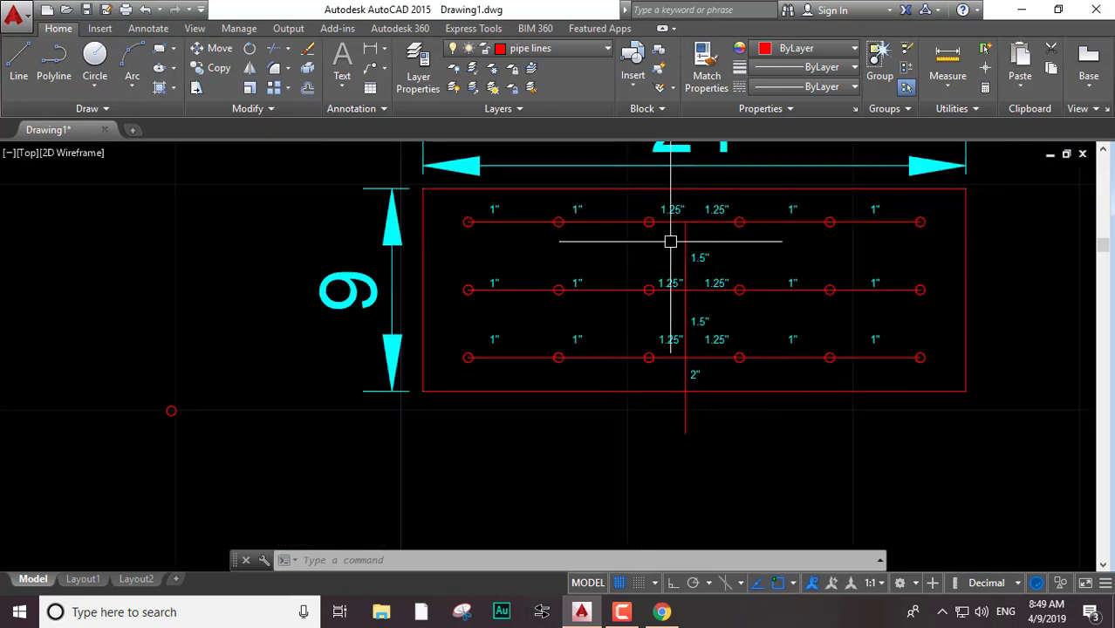
Make dim the current layer and start a sprinkler-spacing linear dimension, then cancel it
{"action": "middle_click_drag", "start_coordinate": [473, 229], "coordinate": [481, 323]}
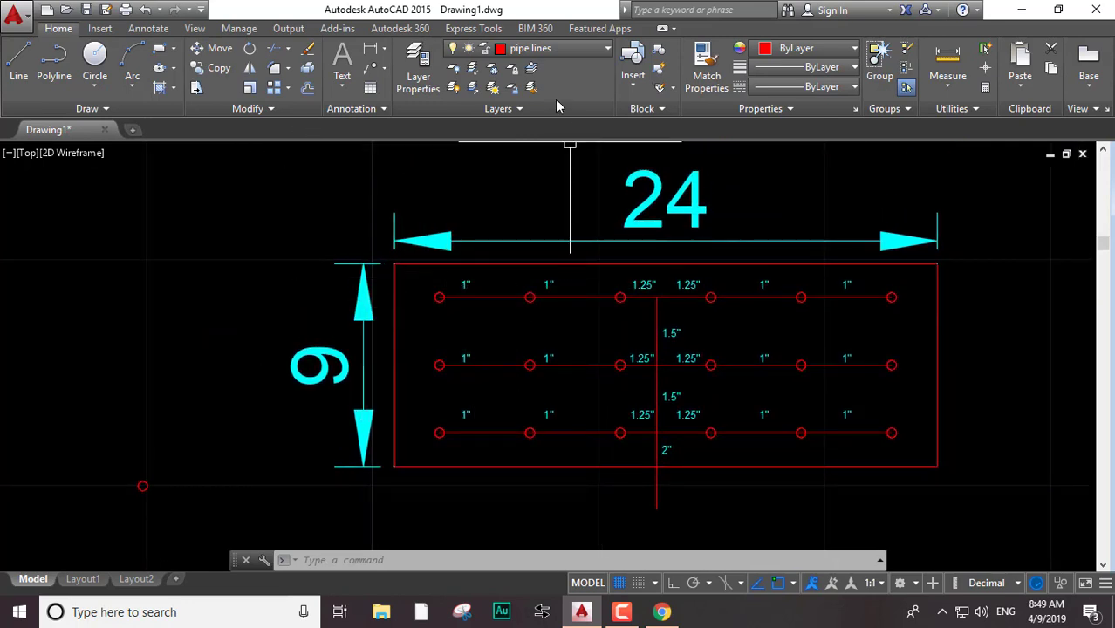
{"action": "left_click", "coordinate": [514, 48]}
{"action": "left_click", "coordinate": [525, 147]}
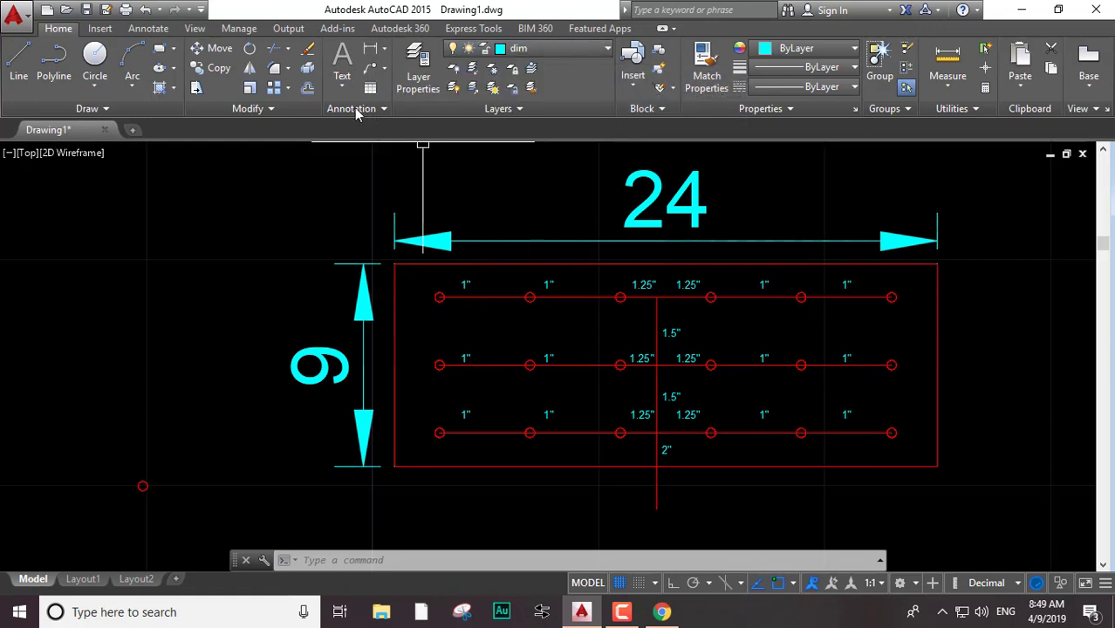
{"action": "left_click", "coordinate": [374, 50]}
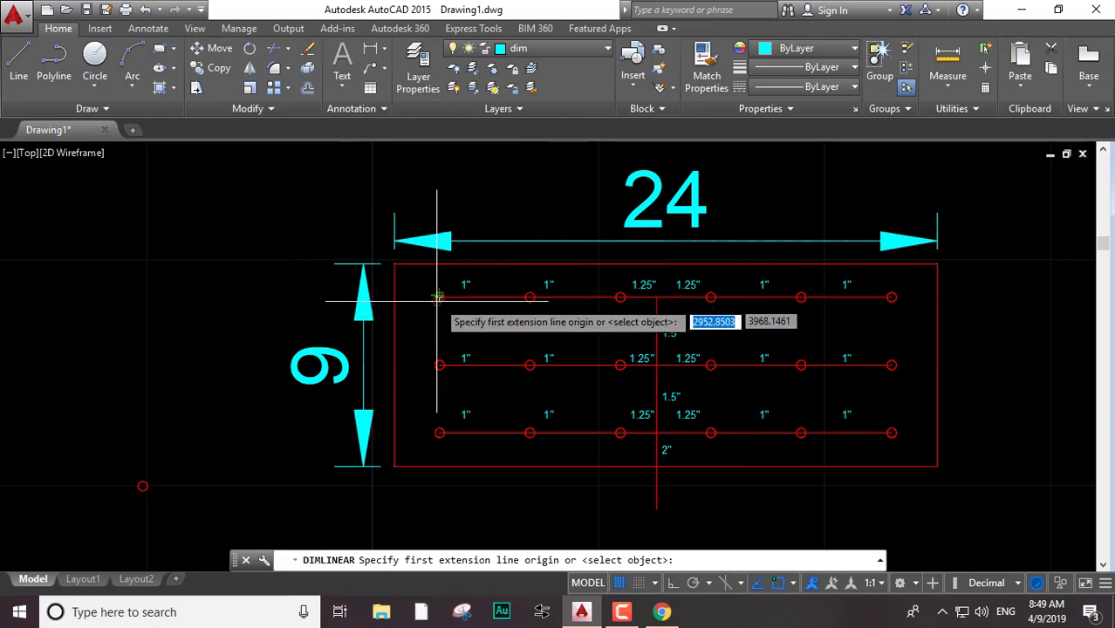
{"action": "scroll", "coordinate": [440, 297], "scroll_direction": "up", "scroll_amount": 5}
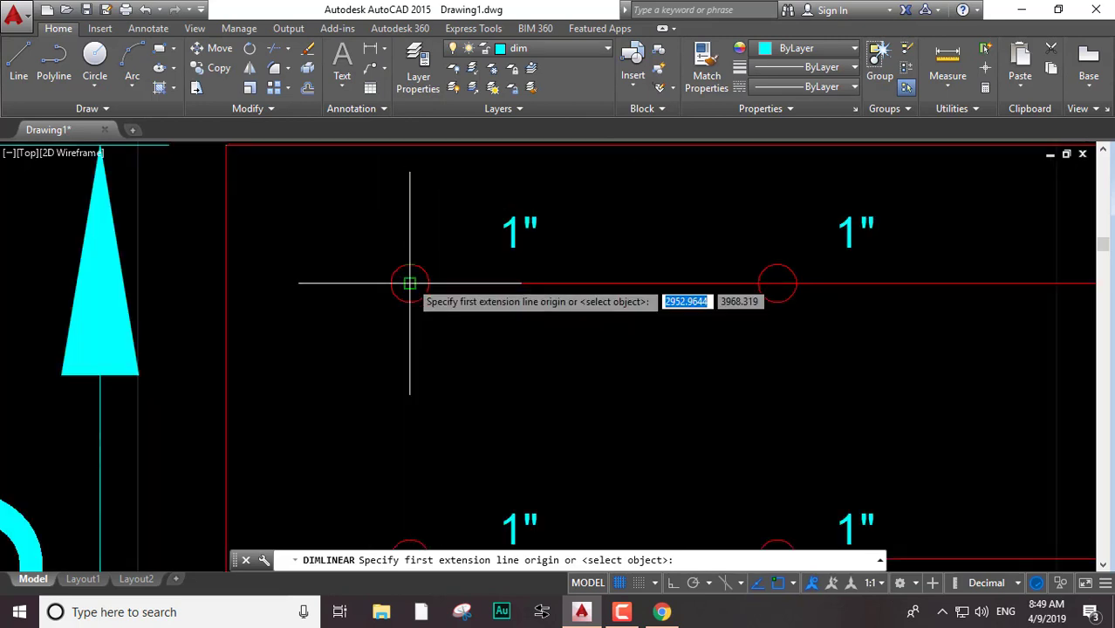
{"action": "left_click", "coordinate": [409, 282]}
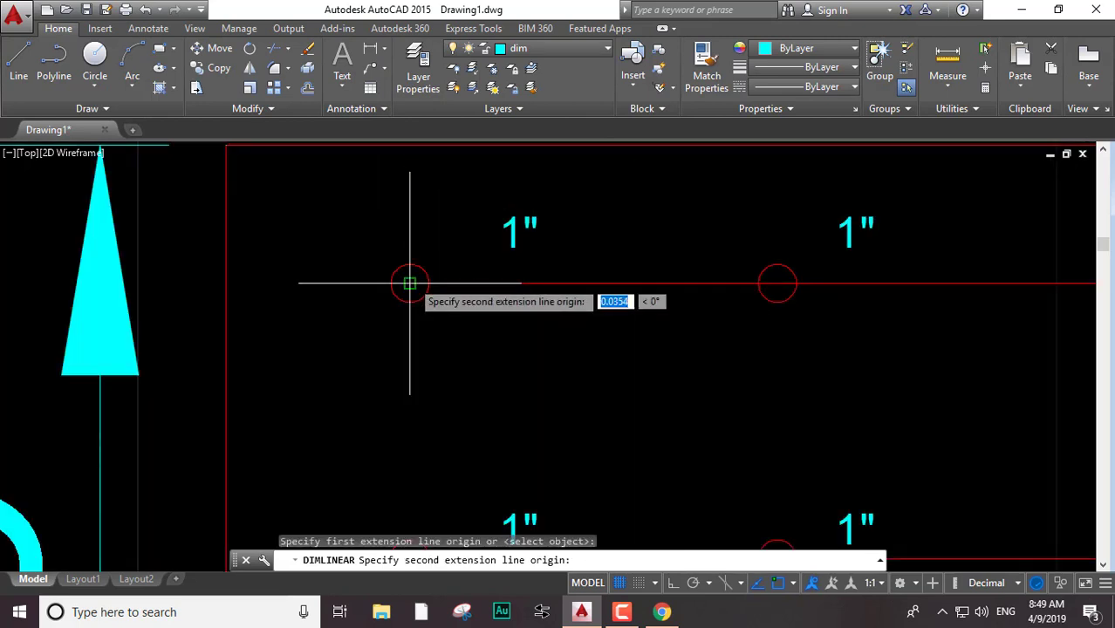
{"action": "left_click", "coordinate": [777, 282]}
{"action": "scroll", "coordinate": [768, 397], "scroll_direction": "down", "scroll_amount": 1}
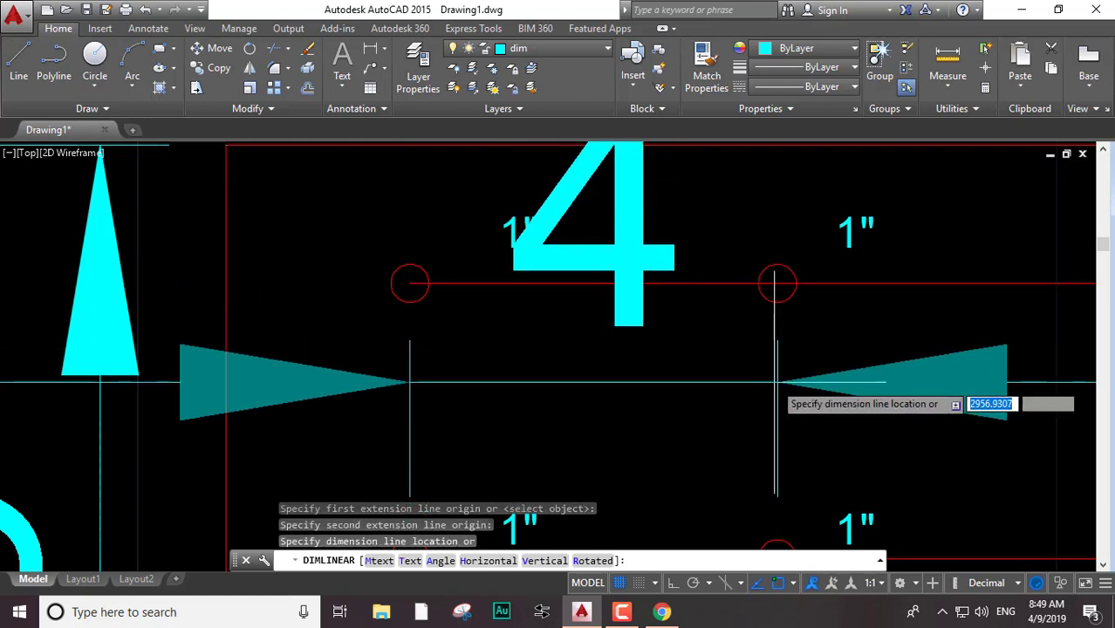
{"action": "scroll", "coordinate": [764, 436], "scroll_direction": "down", "scroll_amount": 1}
{"action": "scroll", "coordinate": [759, 432], "scroll_direction": "down", "scroll_amount": 1}
{"action": "scroll", "coordinate": [729, 357], "scroll_direction": "down", "scroll_amount": 2}
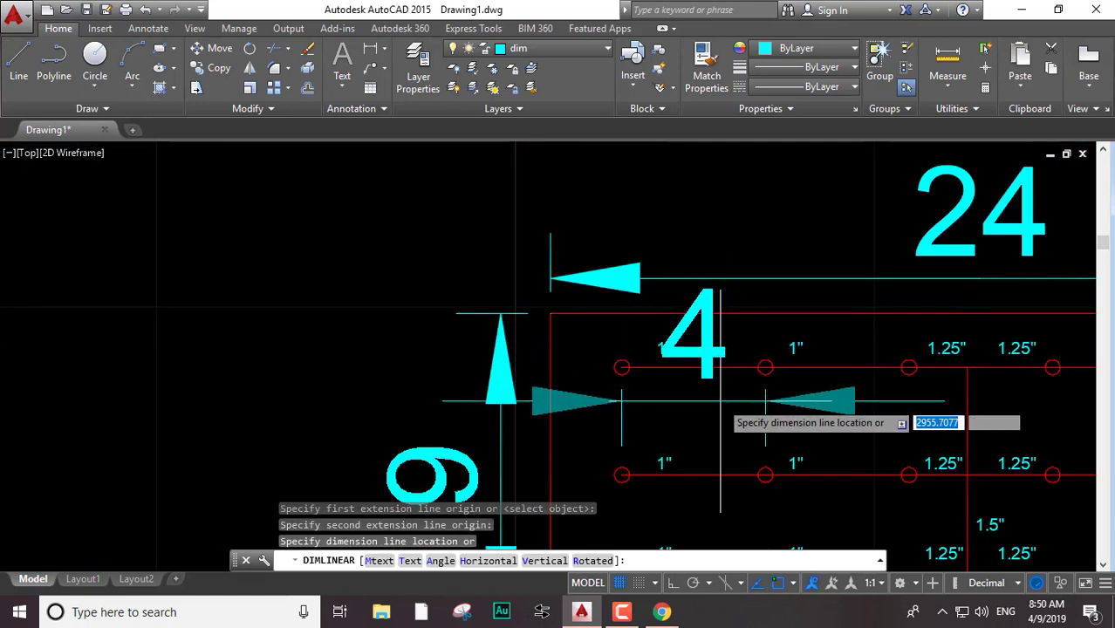
{"action": "key", "text": "Escape"}
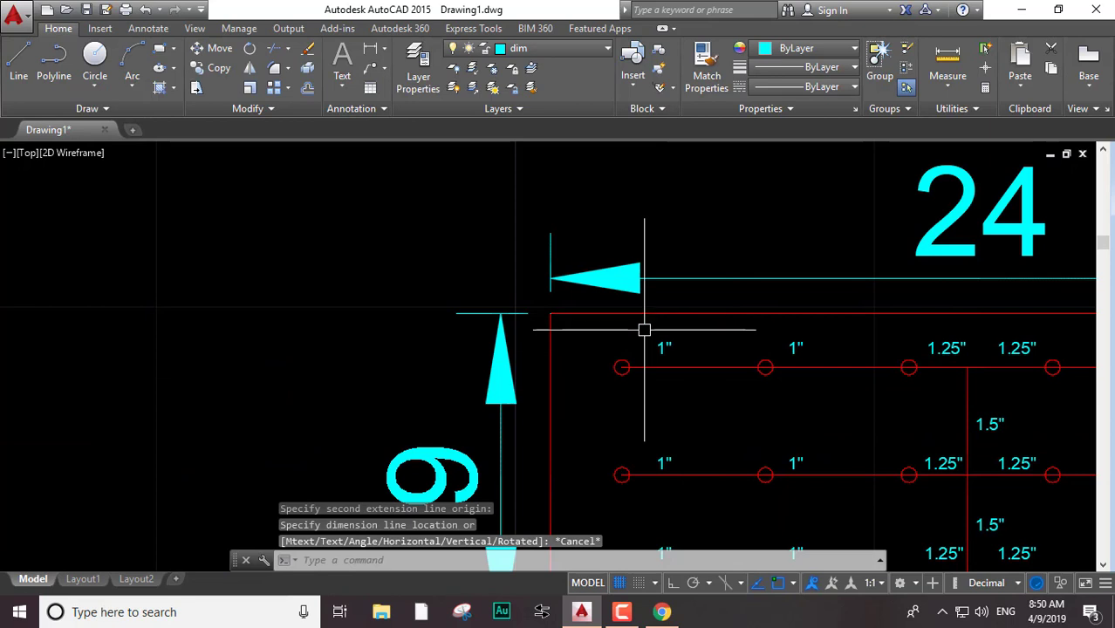
Place a trial 2 linear dimension above the layout, then delete it
{"action": "key", "text": "Return"}
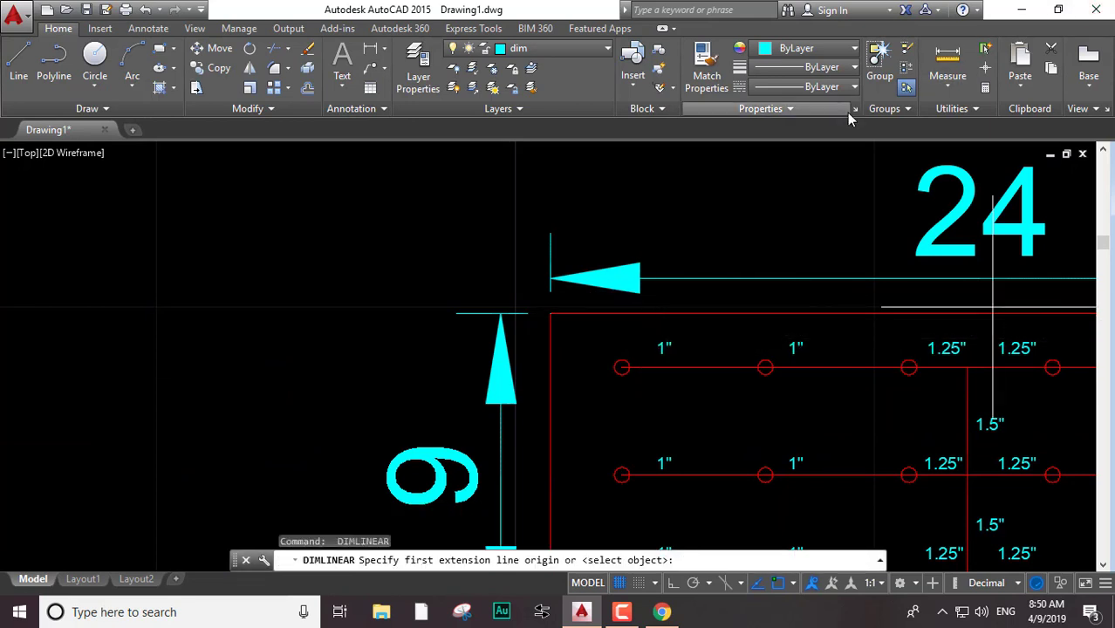
{"action": "left_click", "coordinate": [621, 368]}
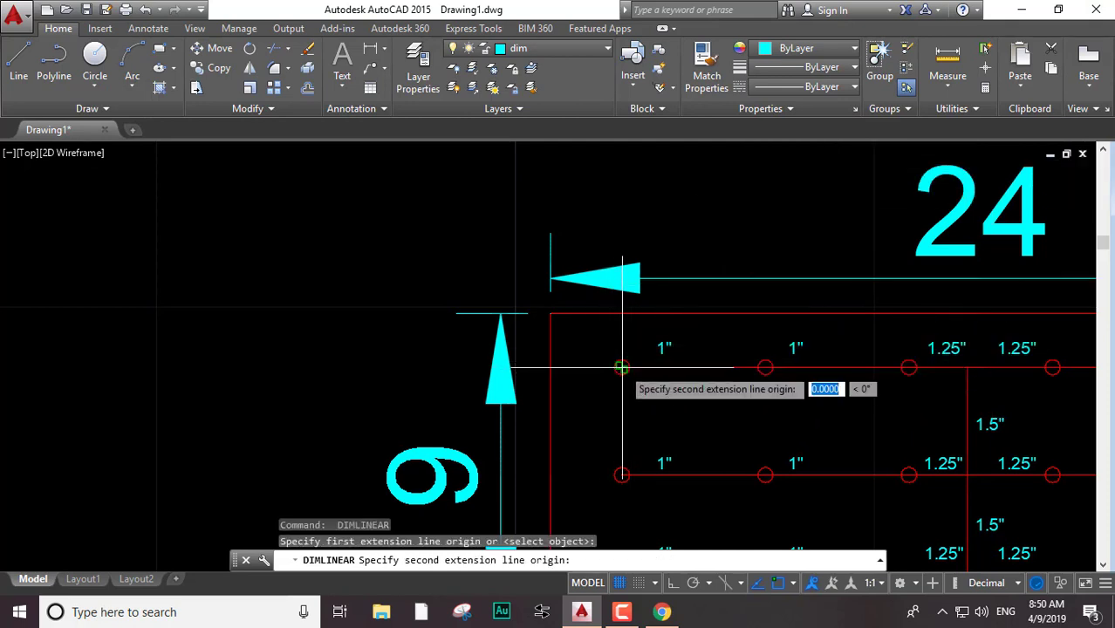
{"action": "left_click", "coordinate": [550, 367]}
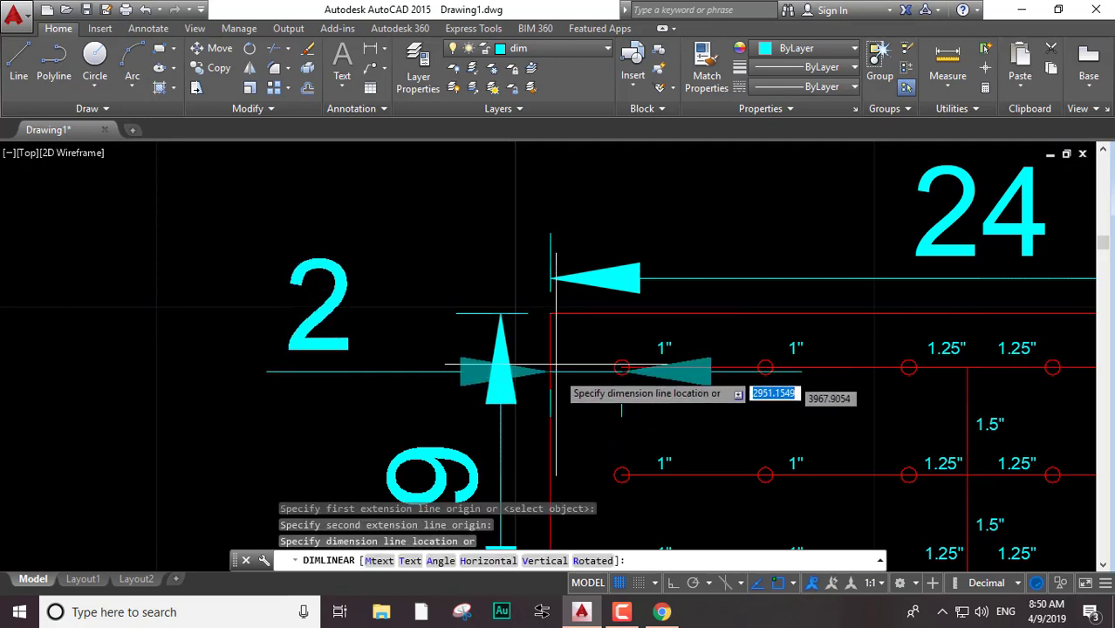
{"action": "left_click", "coordinate": [550, 185]}
{"action": "scroll", "coordinate": [532, 210], "scroll_direction": "down", "scroll_amount": 3}
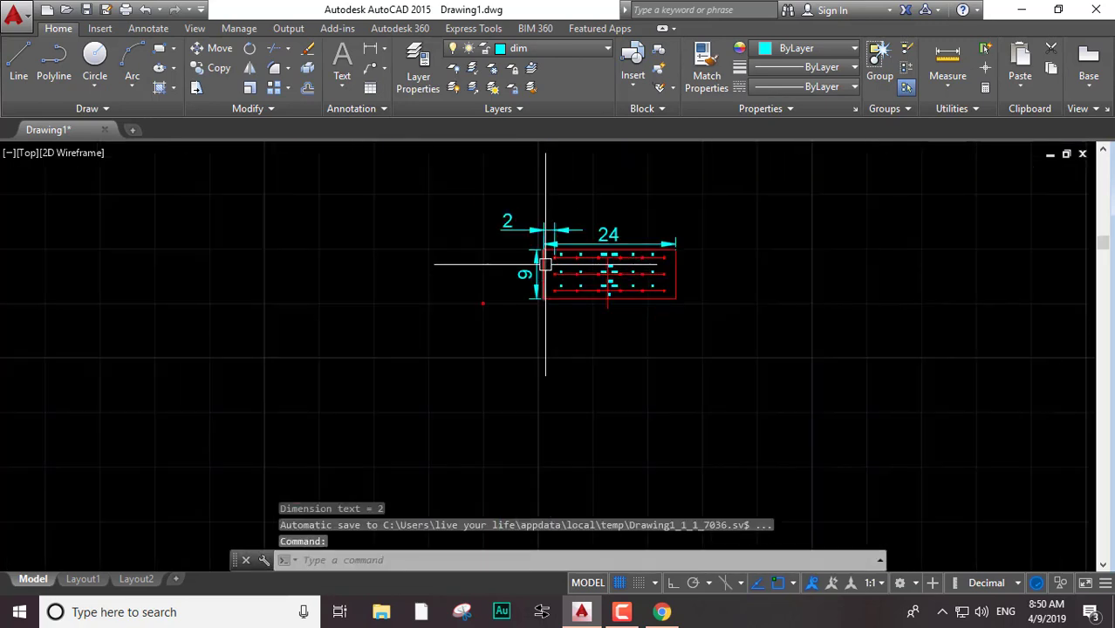
{"action": "scroll", "coordinate": [538, 212], "scroll_direction": "up", "scroll_amount": 2}
{"action": "scroll", "coordinate": [526, 233], "scroll_direction": "up", "scroll_amount": 2}
{"action": "left_click", "coordinate": [526, 234]}
{"action": "left_click", "coordinate": [534, 229]}
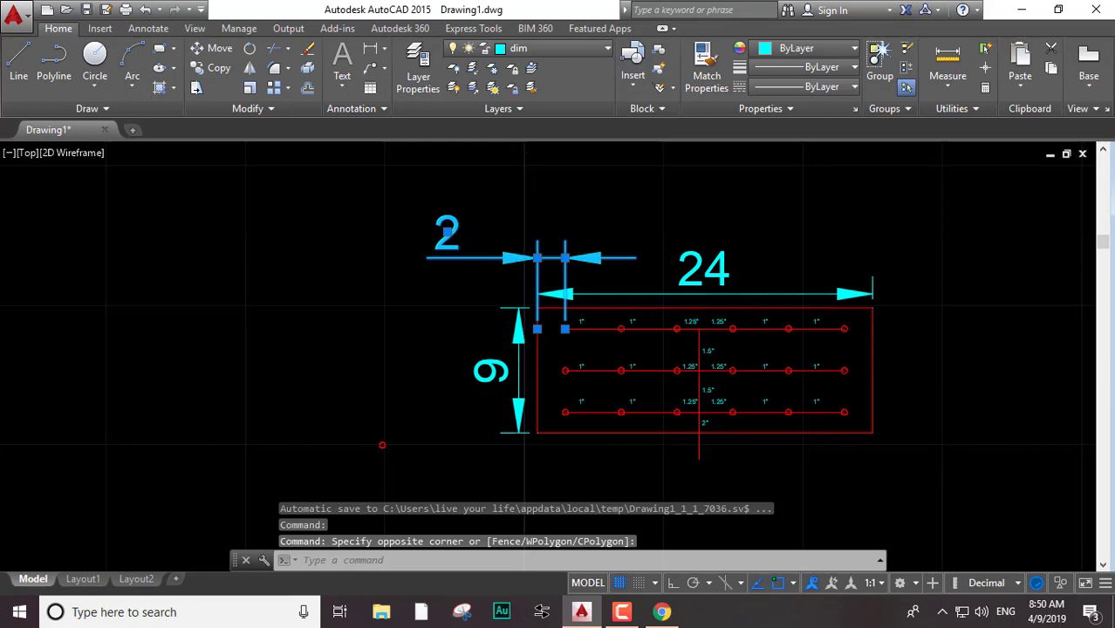
{"action": "key", "text": "Delete"}
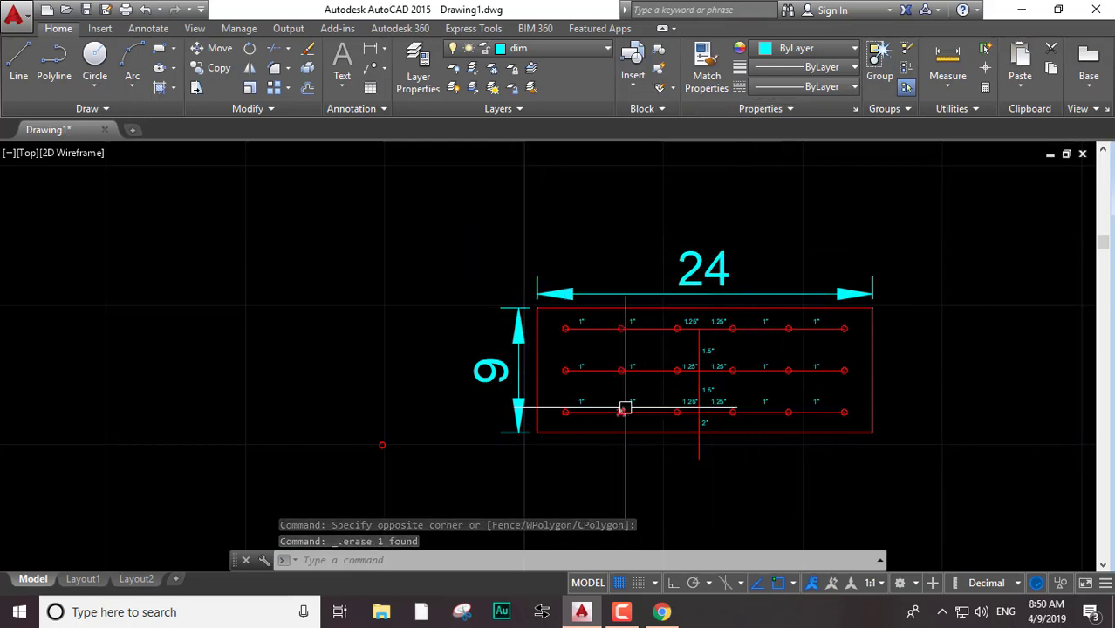
Switch on the coverage area layer's light bulb in the Layers list
{"action": "middle_click_drag", "start_coordinate": [682, 395], "coordinate": [679, 352]}
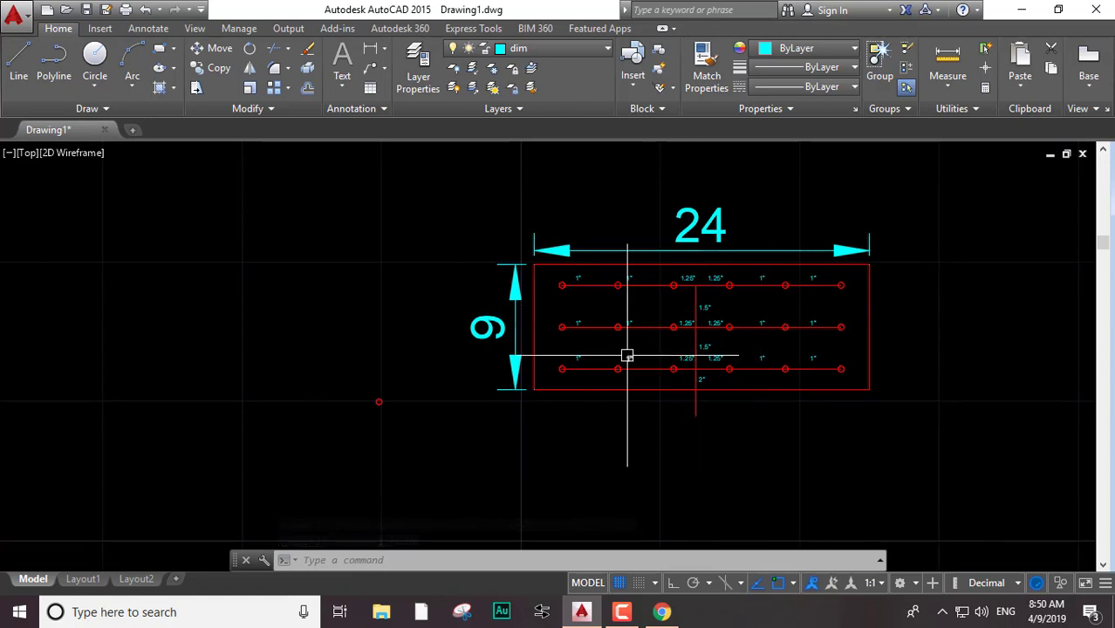
{"action": "left_click", "coordinate": [553, 49]}
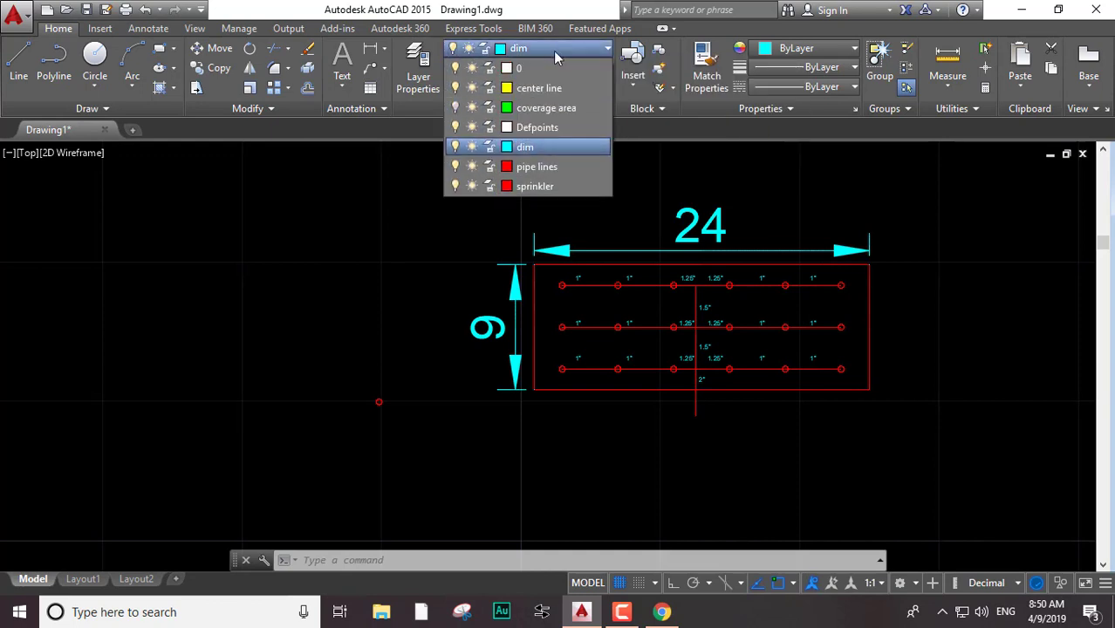
{"action": "left_click", "coordinate": [455, 109]}
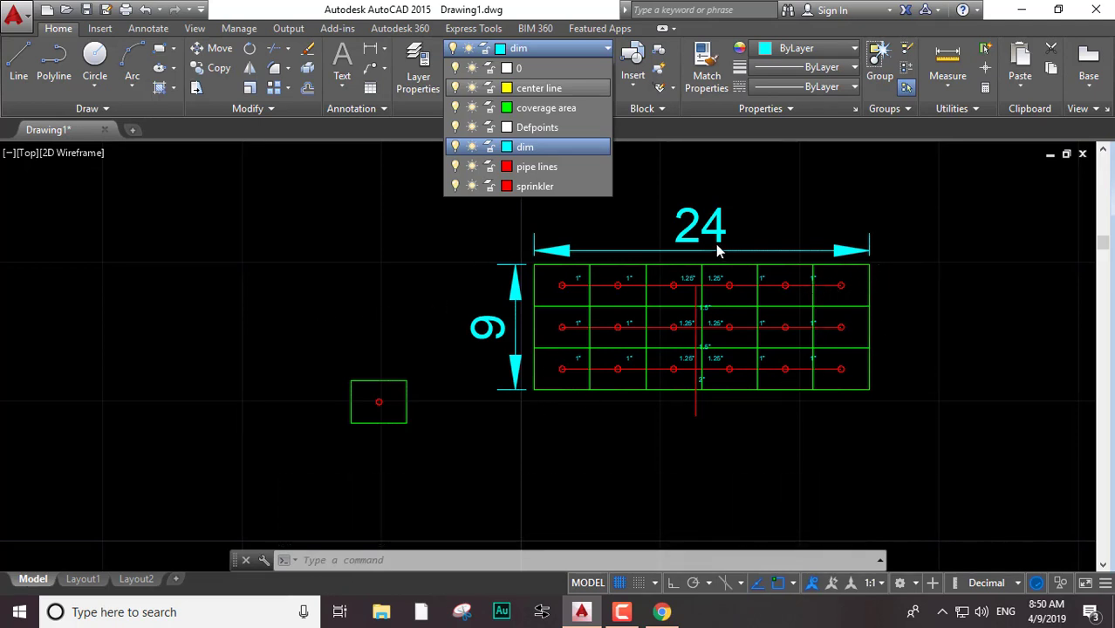
{"action": "left_click", "coordinate": [485, 147]}
{"action": "scroll", "coordinate": [668, 270], "scroll_direction": "down", "scroll_amount": 4}
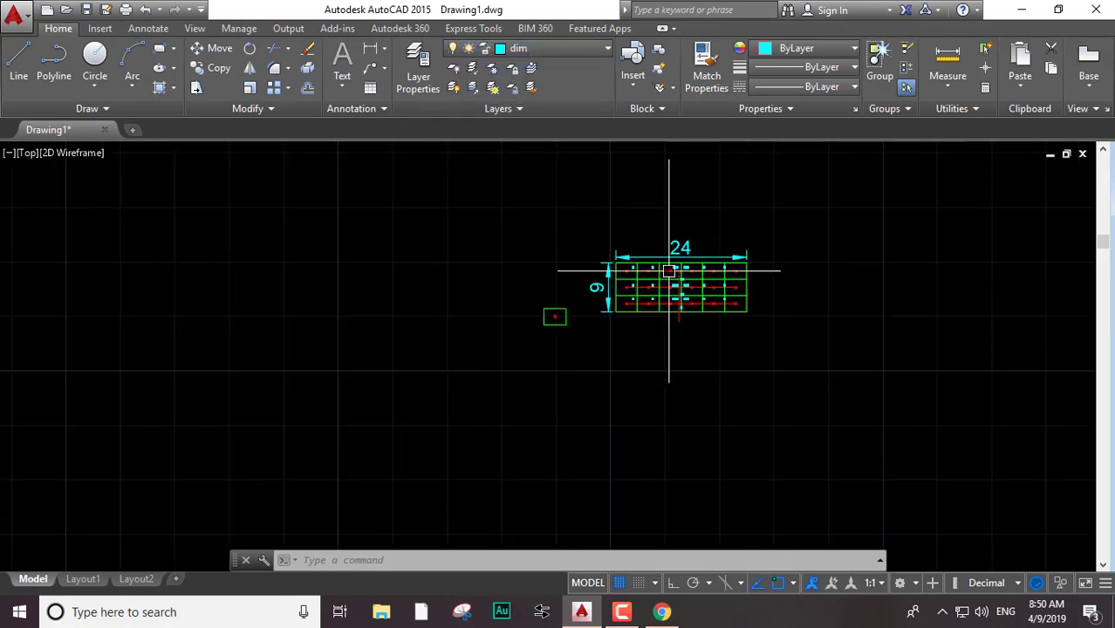
{"action": "scroll", "coordinate": [712, 256], "scroll_direction": "up", "scroll_amount": 5}
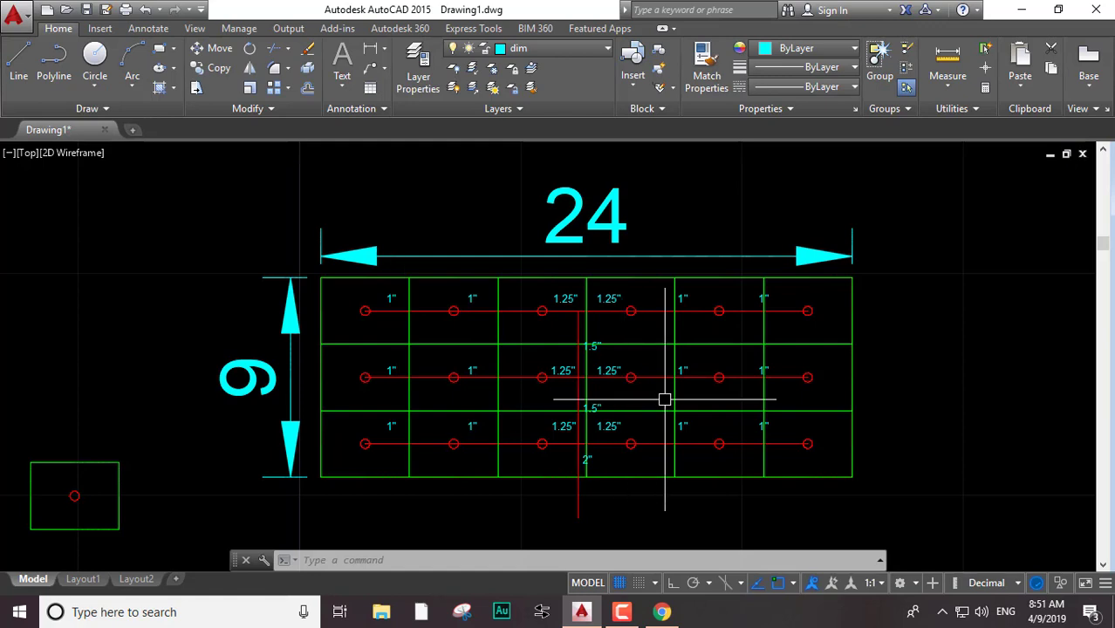
Switch to Google Chrome and return to the top of the AutoCAD shortcuts forum thread
{"action": "left_click", "coordinate": [664, 614]}
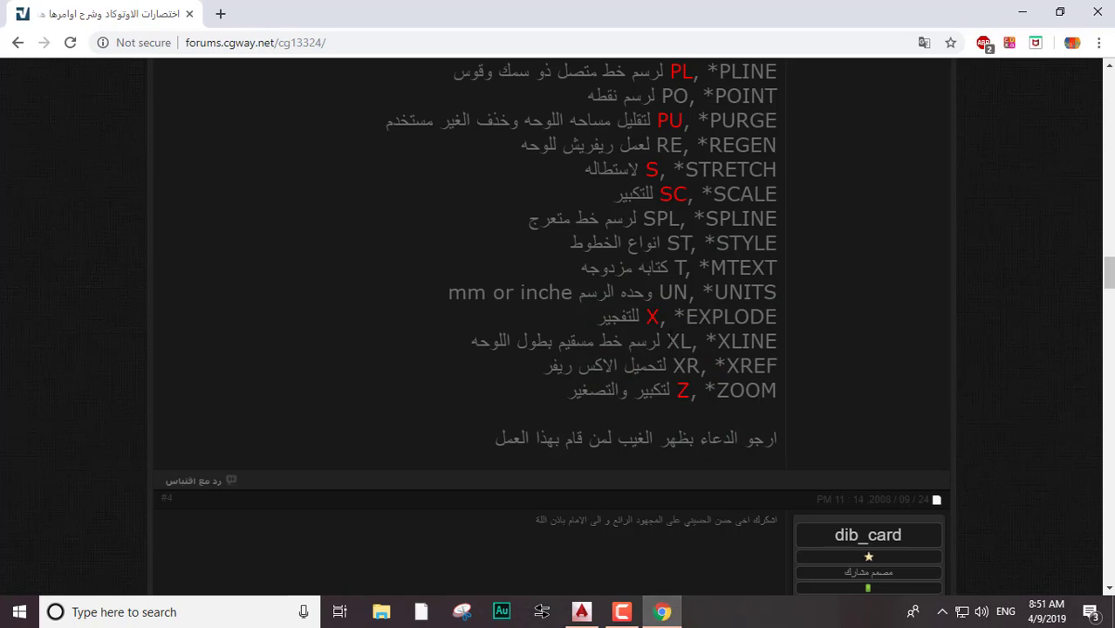
{"action": "scroll", "coordinate": [558, 327], "scroll_direction": "up", "scroll_amount": 1}
{"action": "scroll", "coordinate": [558, 327], "scroll_direction": "up", "scroll_amount": 5}
{"action": "scroll", "coordinate": [558, 327], "scroll_direction": "up", "scroll_amount": 2}
{"action": "scroll", "coordinate": [558, 327], "scroll_direction": "up", "scroll_amount": 1}
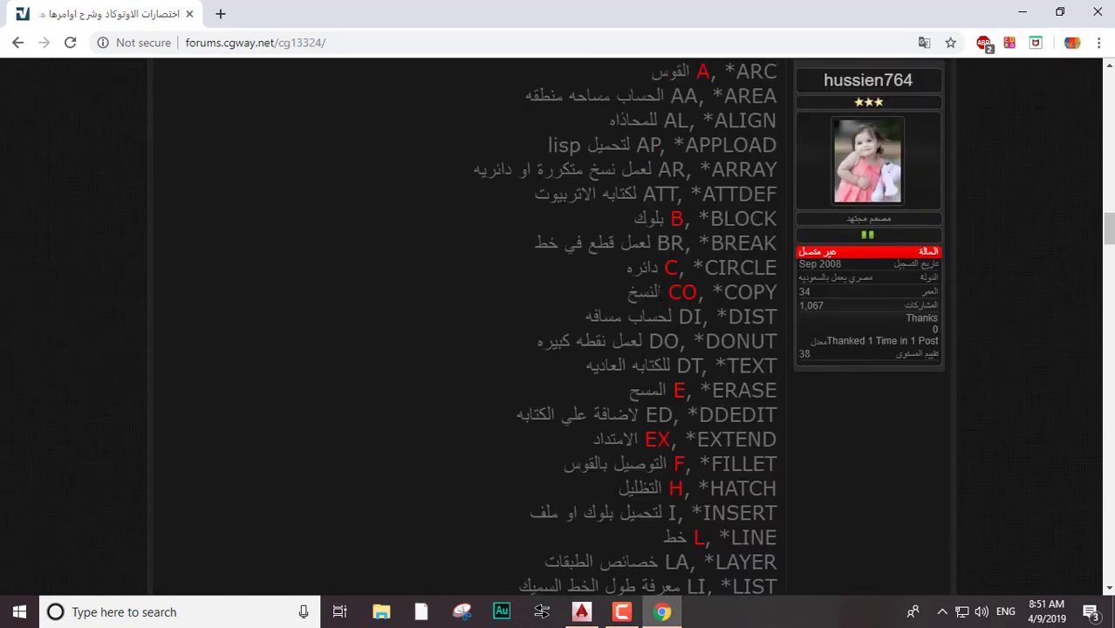
{"action": "scroll", "coordinate": [658, 291], "scroll_direction": "up", "scroll_amount": 2}
{"action": "scroll", "coordinate": [659, 291], "scroll_direction": "up", "scroll_amount": 1}
Read down the list of AutoCAD command aliases with Arabic descriptions, from A (ARC) toward Z (ZOOM)
{"action": "scroll", "coordinate": [658, 282], "scroll_direction": "down", "scroll_amount": 2}
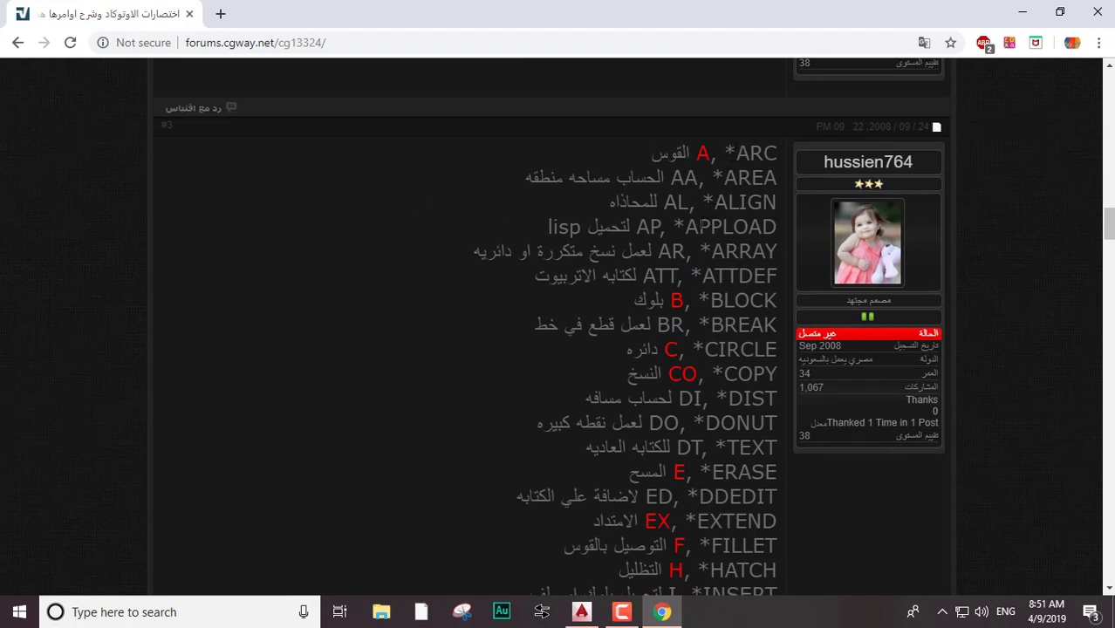
{"action": "scroll", "coordinate": [699, 259], "scroll_direction": "down", "scroll_amount": 1}
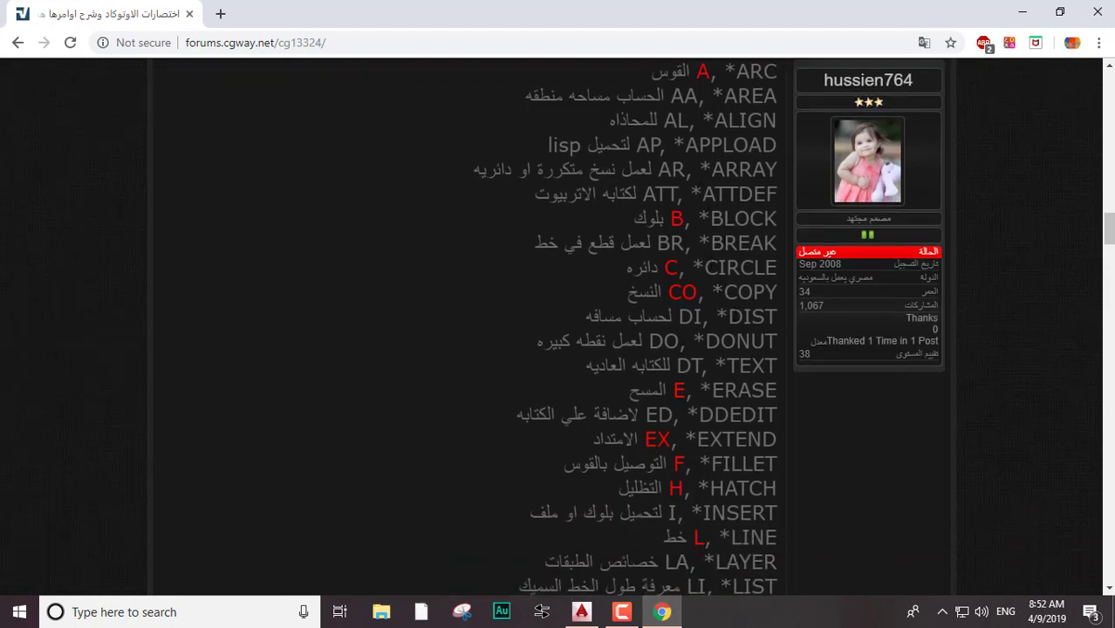
{"action": "scroll", "coordinate": [593, 377], "scroll_direction": "down", "scroll_amount": 2}
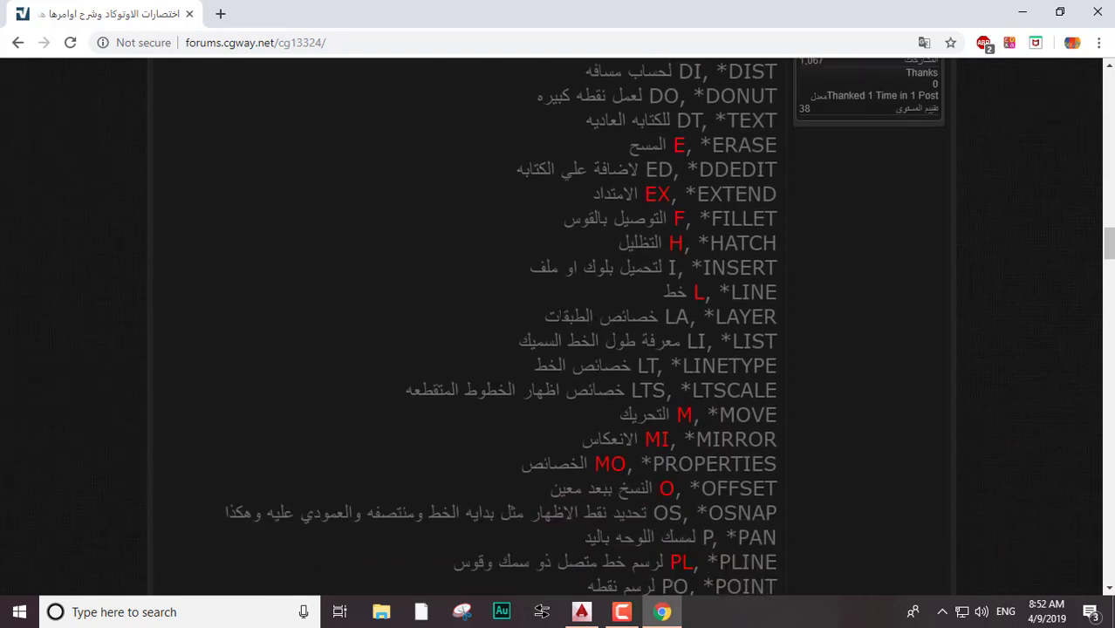
{"action": "scroll", "coordinate": [559, 318], "scroll_direction": "down", "scroll_amount": 1}
{"action": "scroll", "coordinate": [559, 318], "scroll_direction": "down", "scroll_amount": 2}
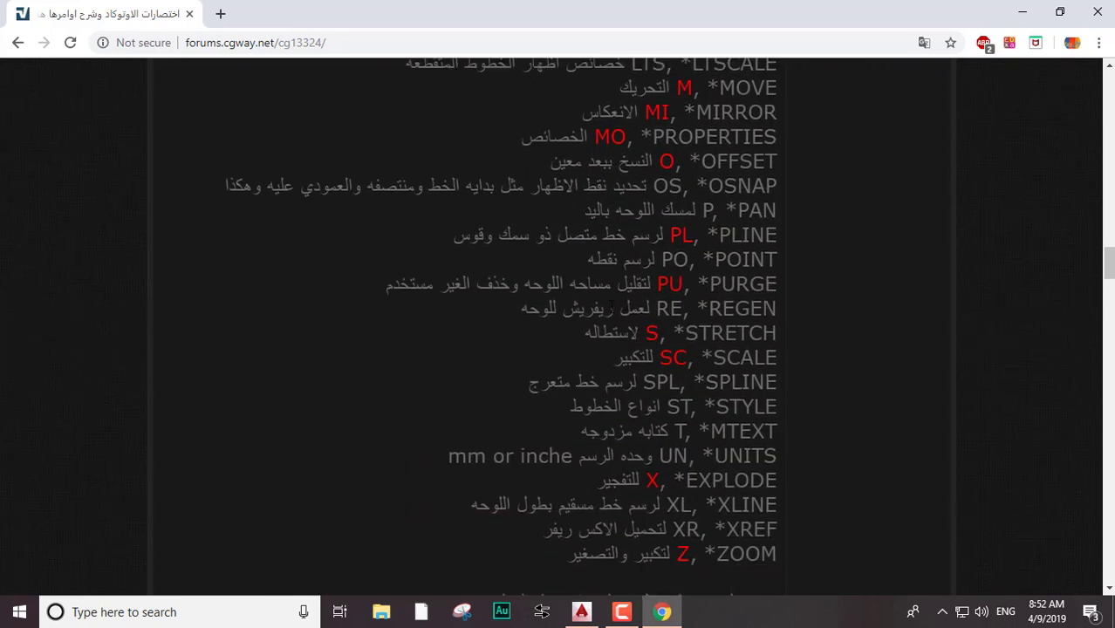
{"action": "scroll", "coordinate": [609, 307], "scroll_direction": "down", "scroll_amount": 2}
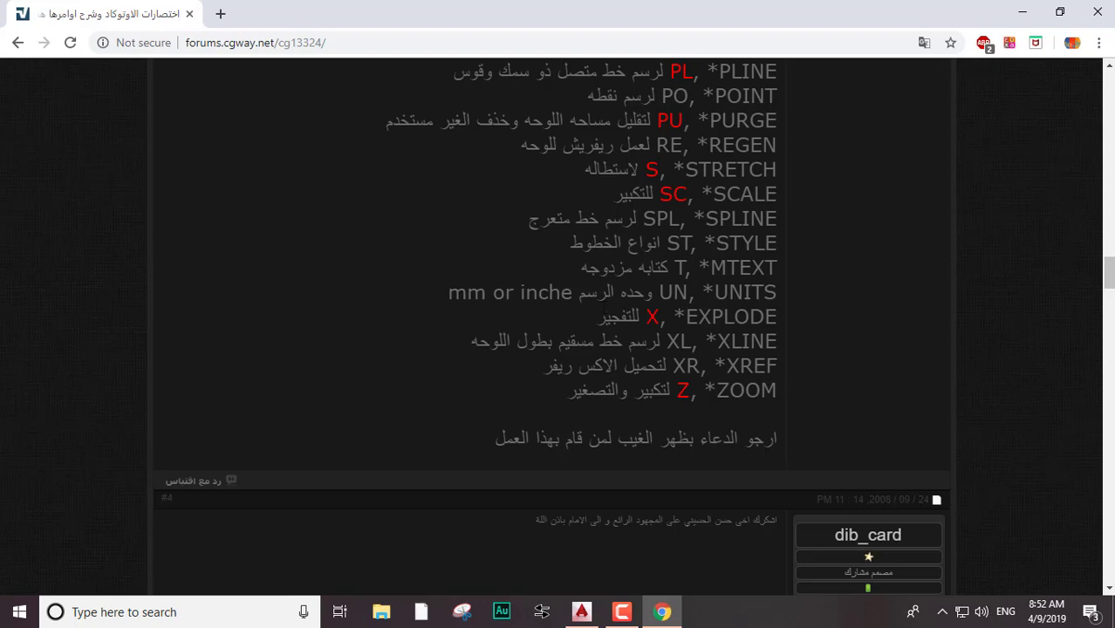